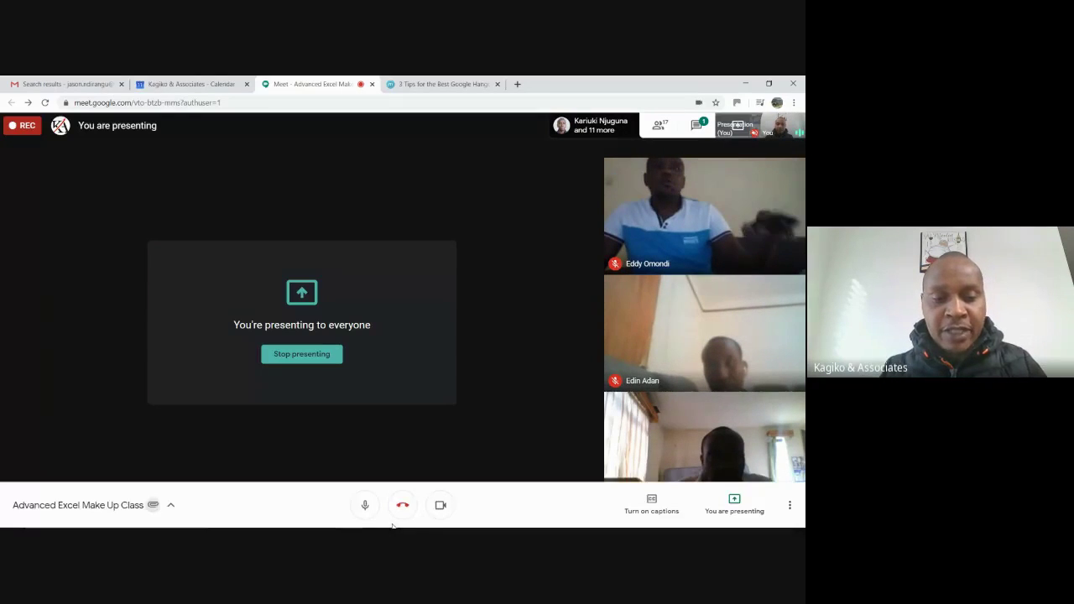
# - Switch from the Google Meet call to the Excel LookupFunctions workbook via the taskbar
pyautogui.moveTo(367, 526)
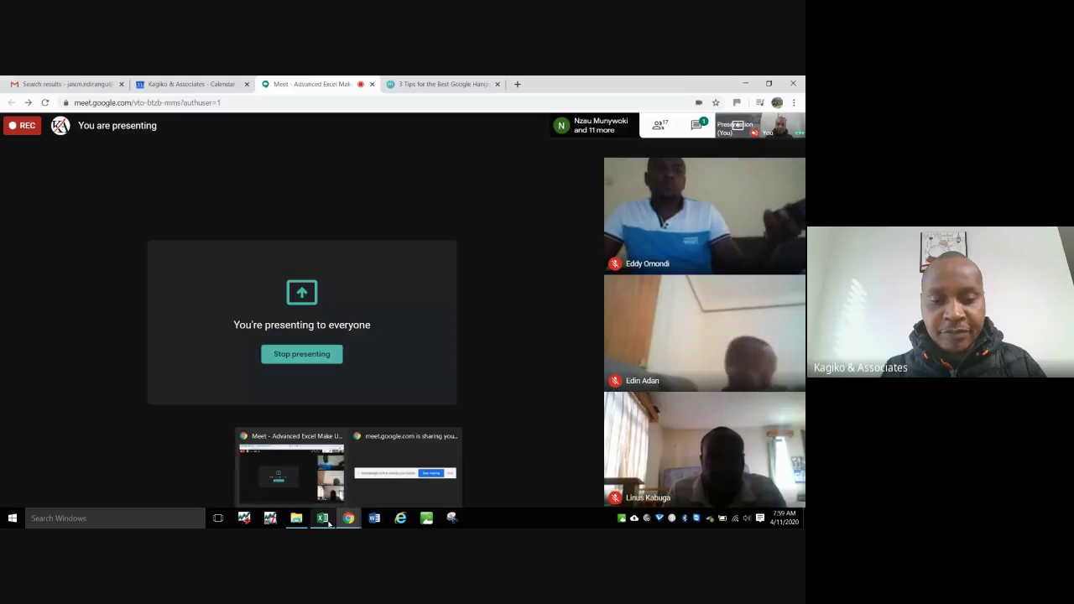
pyautogui.moveTo(322, 517)
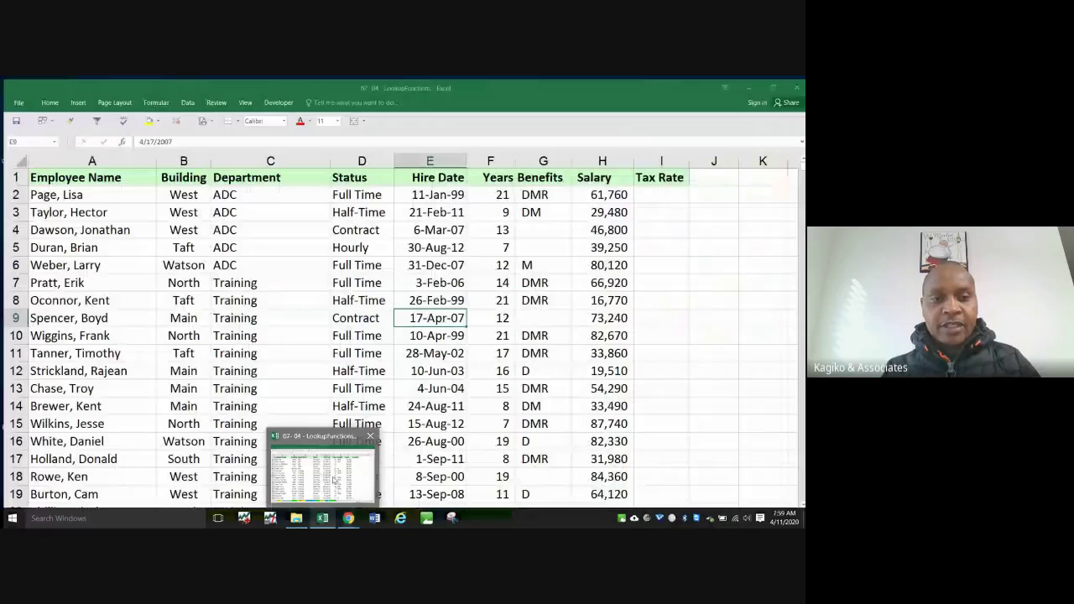
pyautogui.click(334, 480)
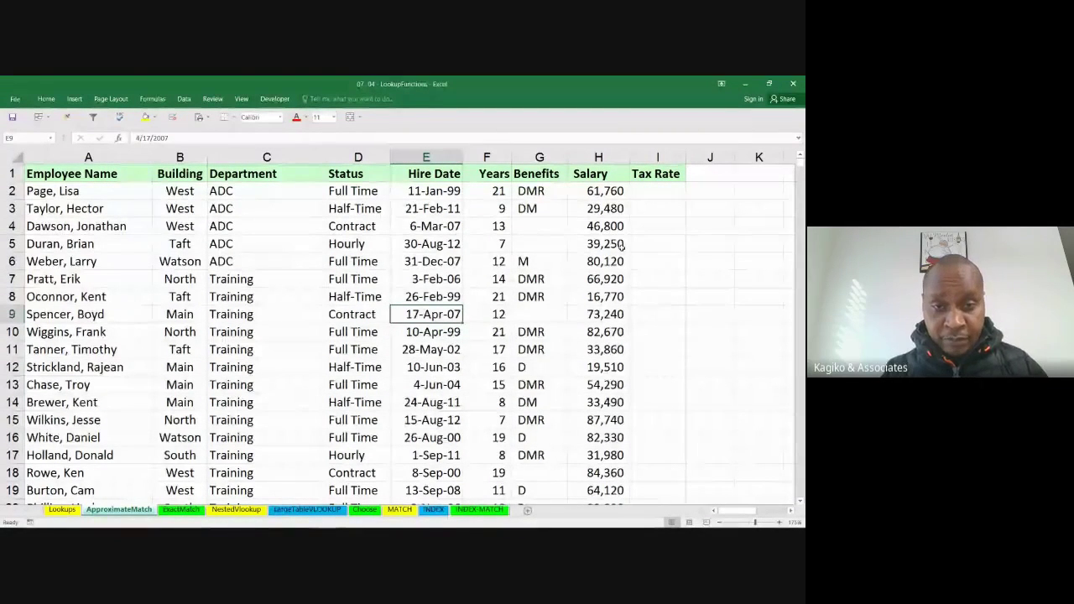
pyautogui.click(660, 189)
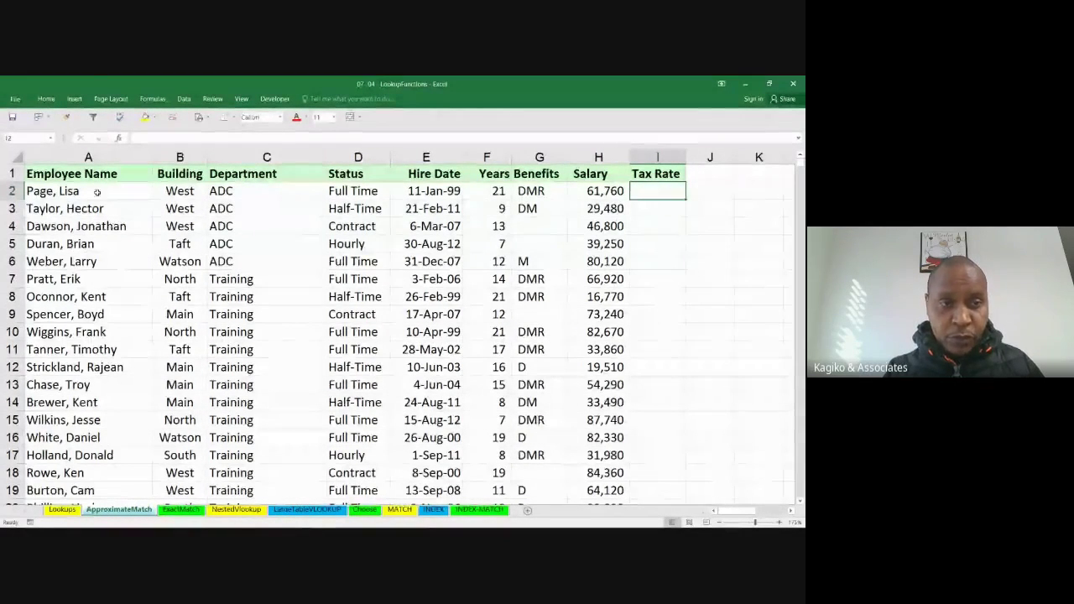
pyautogui.click(90, 156)
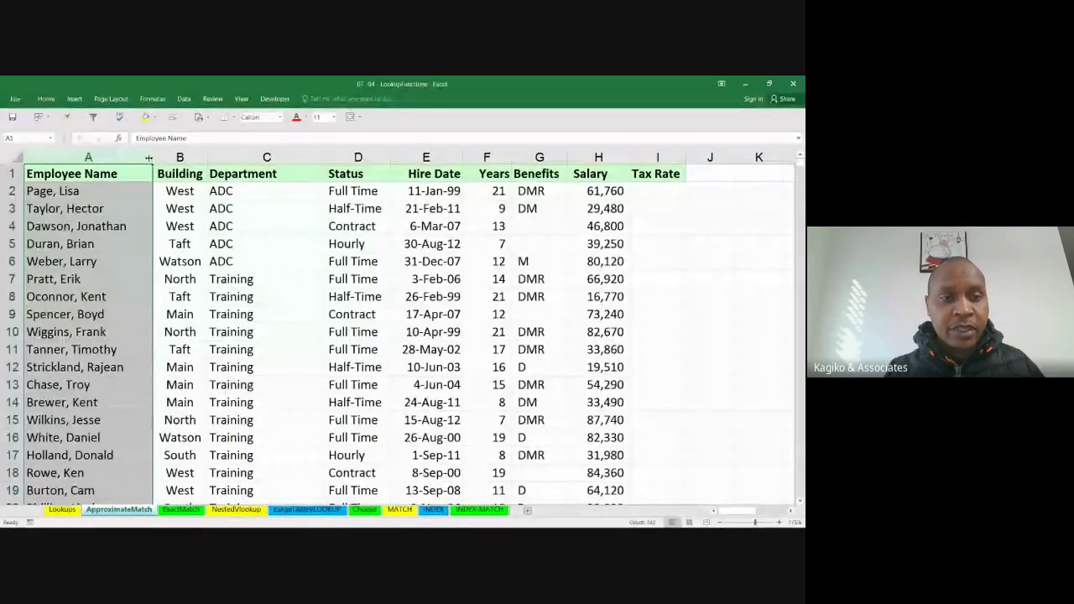
pyautogui.click(178, 156)
pyautogui.click(230, 157)
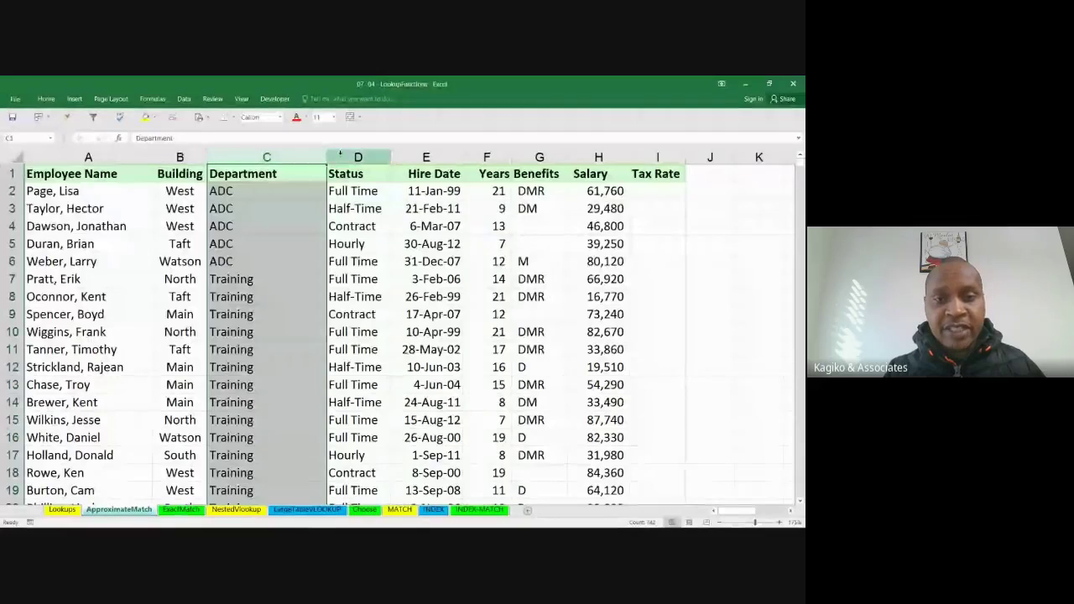
pyautogui.click(358, 157)
pyautogui.click(415, 157)
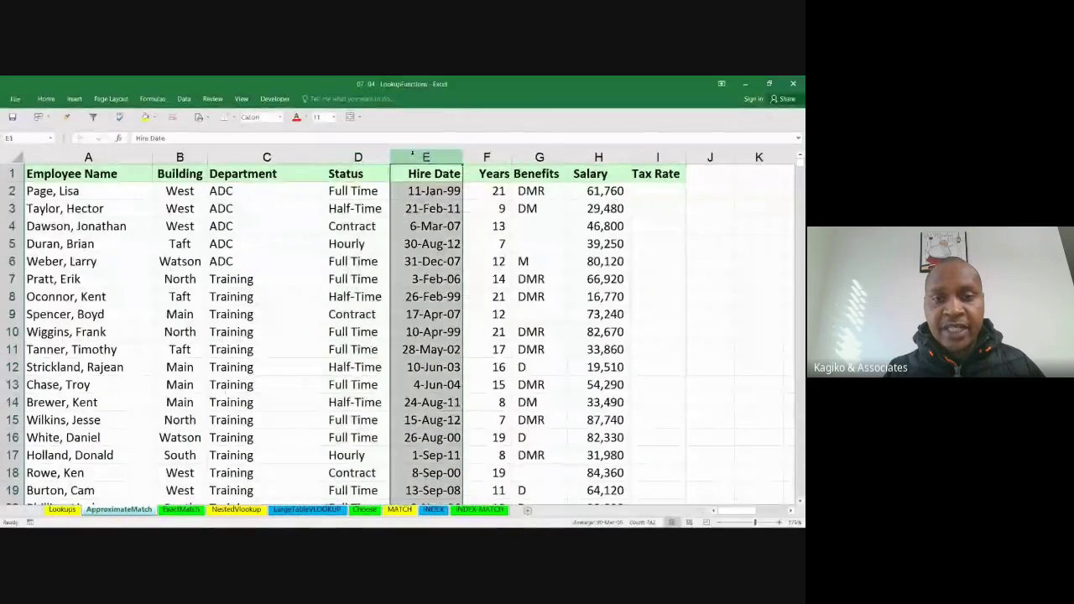
pyautogui.click(488, 157)
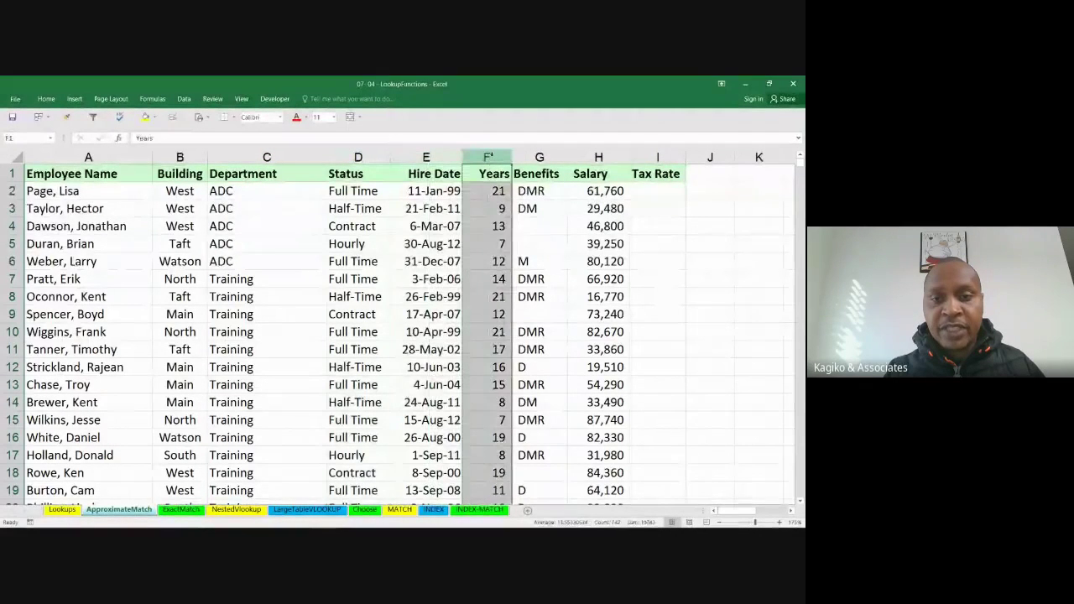
pyautogui.click(535, 156)
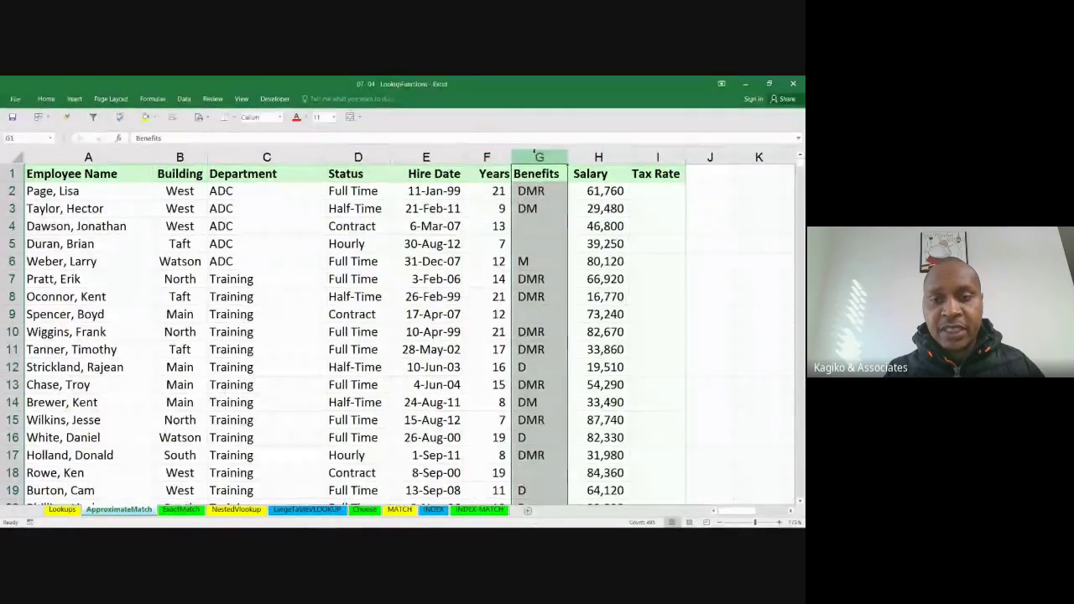
pyautogui.click(596, 157)
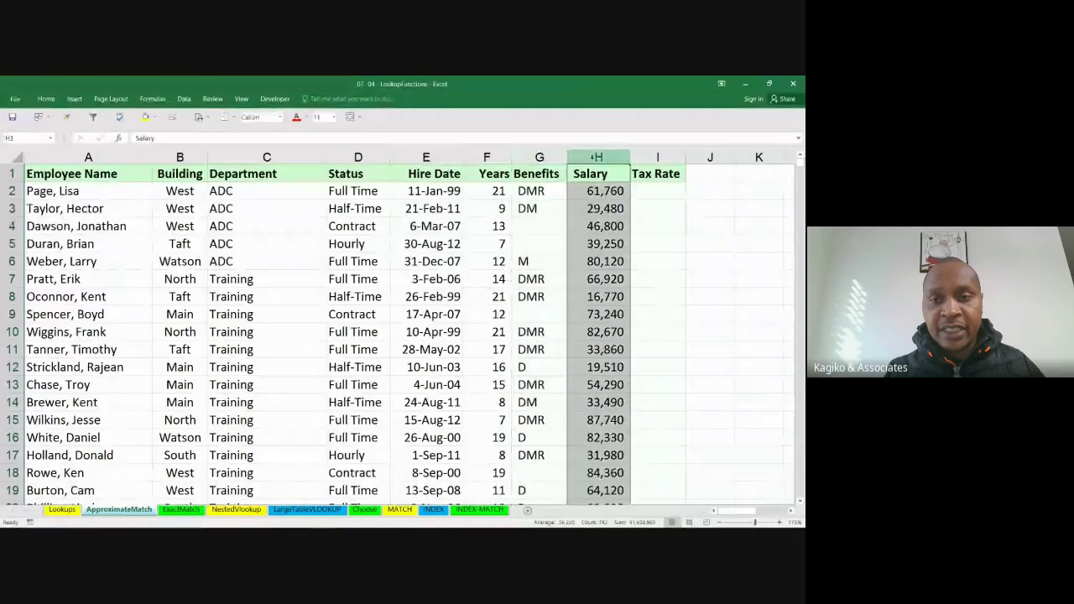
pyautogui.click(653, 157)
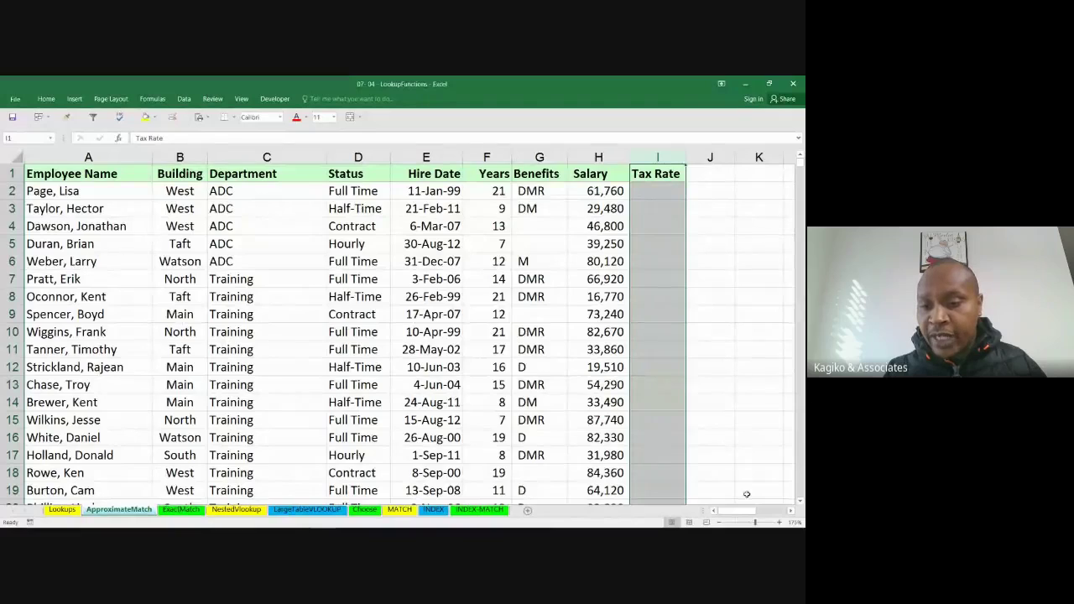
# - Zoom out to reveal the rate table, then label M1 'Salary' and N1 'Tax'
pyautogui.click(719, 522)
pyautogui.click(719, 522)
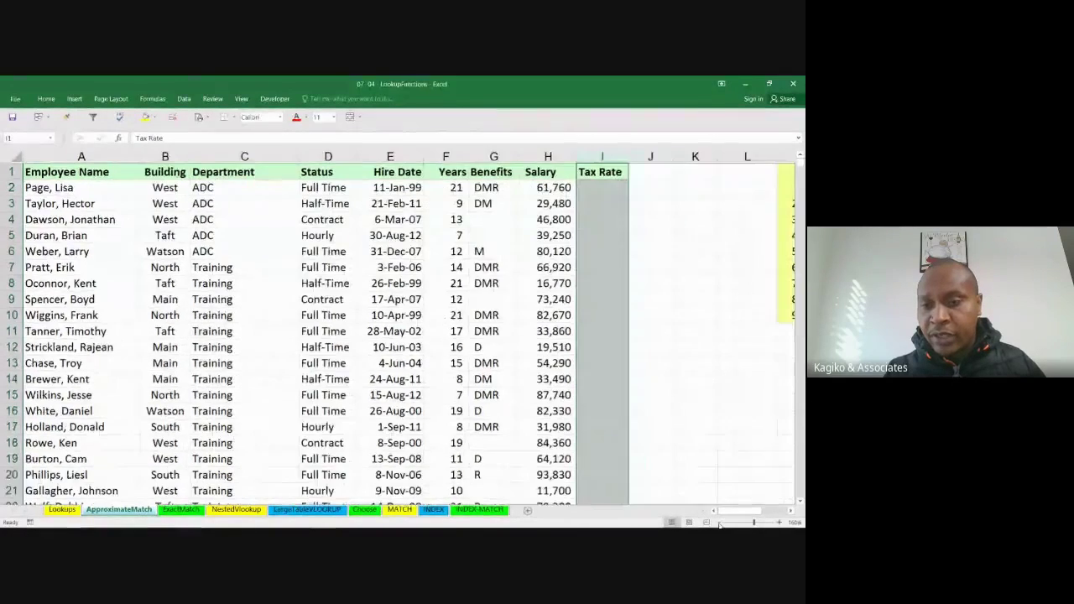
pyautogui.click(719, 522)
pyautogui.click(719, 522)
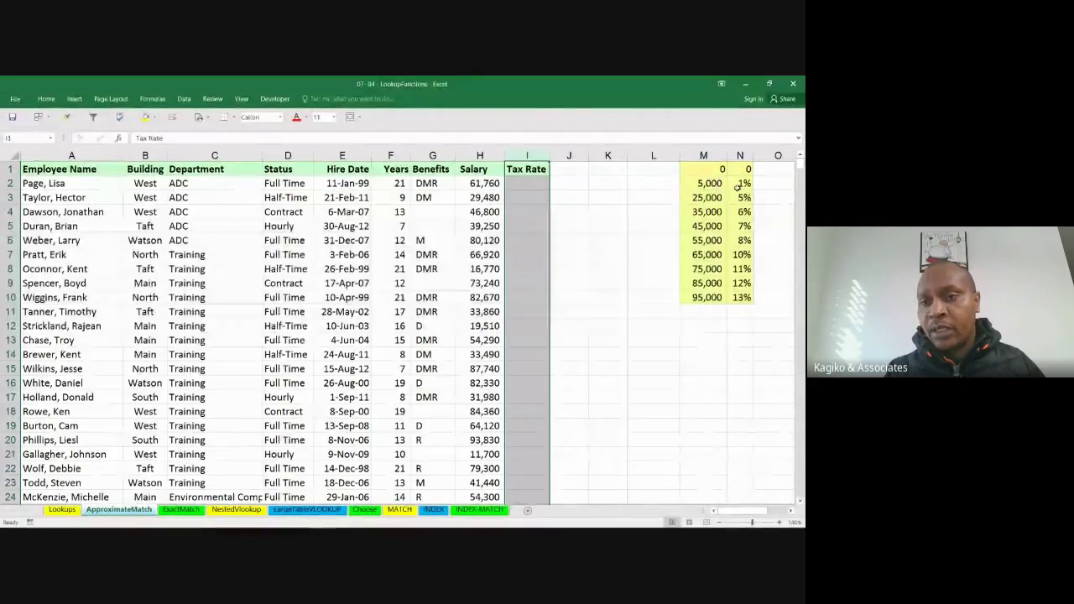
pyautogui.click(703, 167)
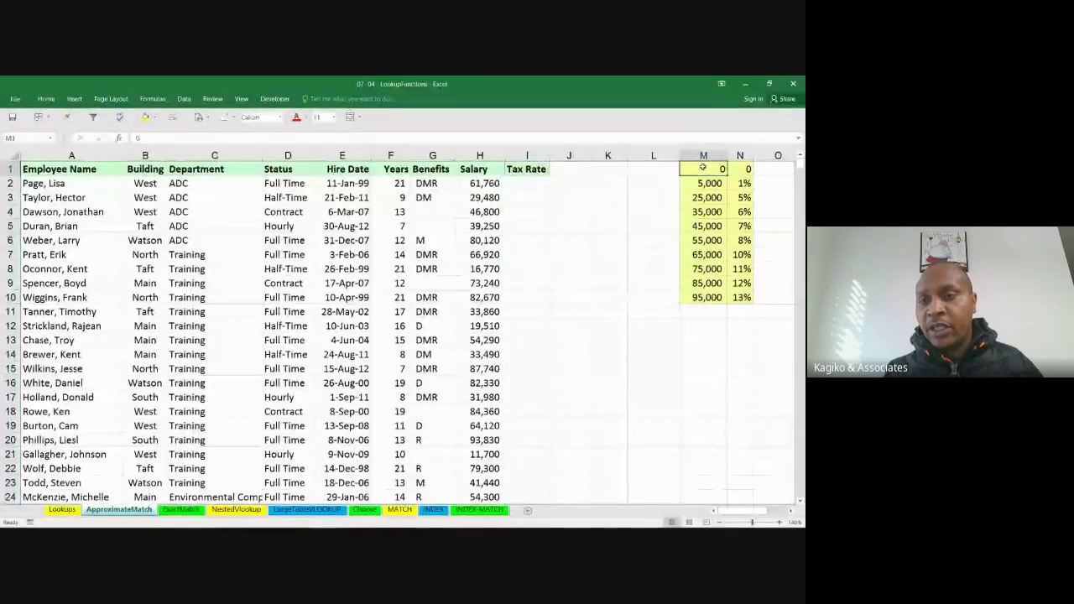
pyautogui.write('$alk')
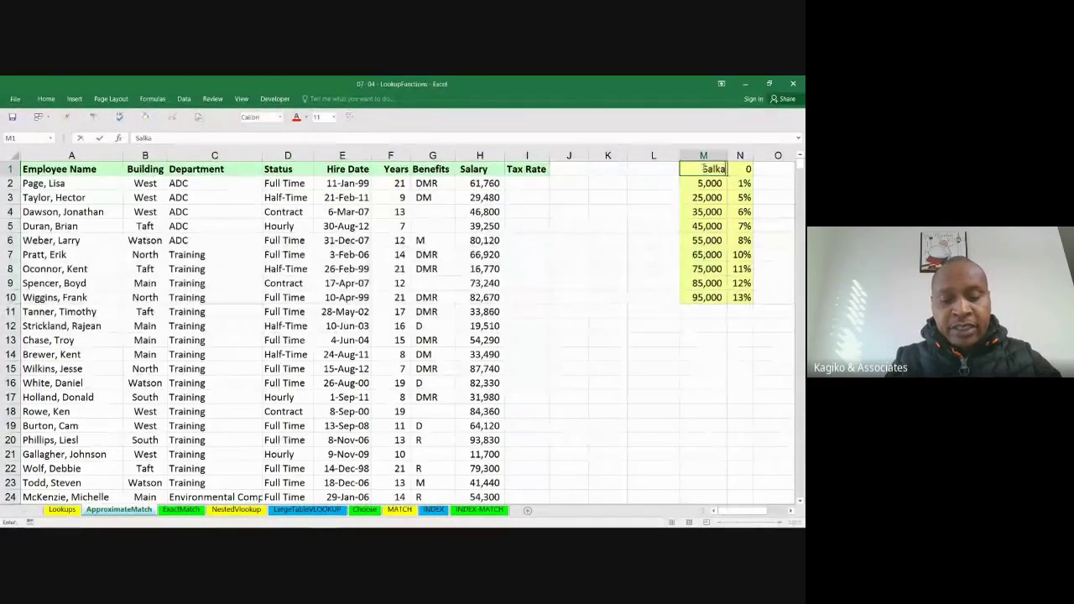
pyautogui.press('BackSpace')
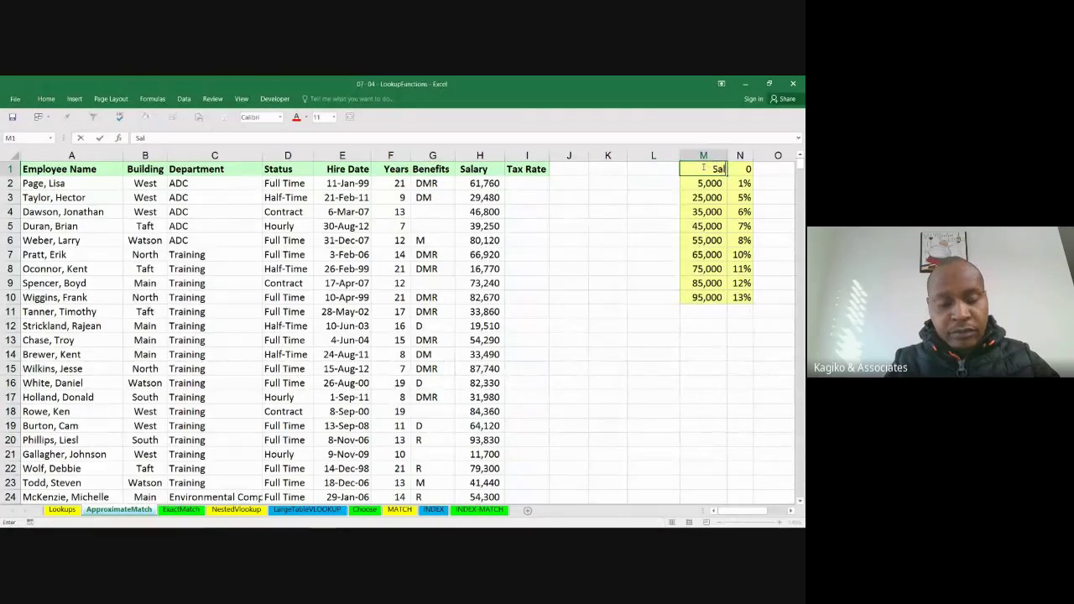
pyautogui.write('ary')
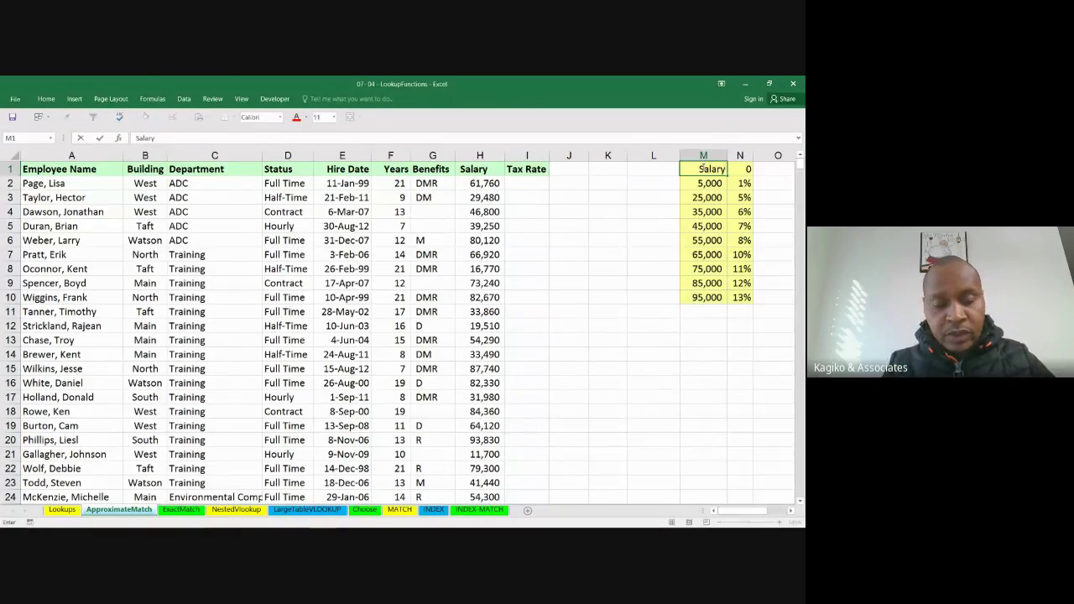
pyautogui.press('Tab')
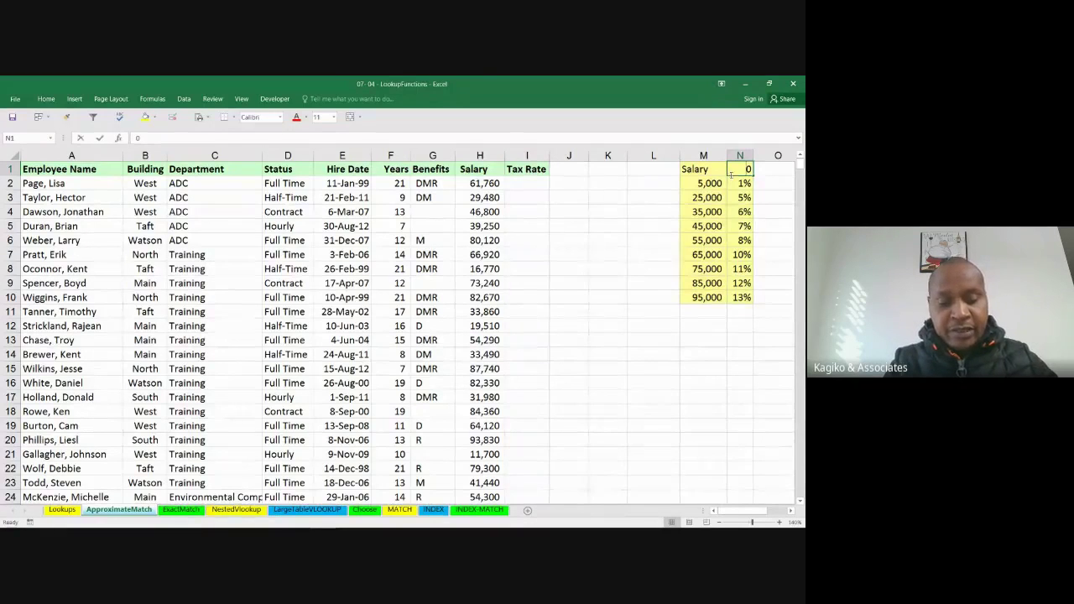
pyautogui.write('Tax')
pyautogui.click(669, 251)
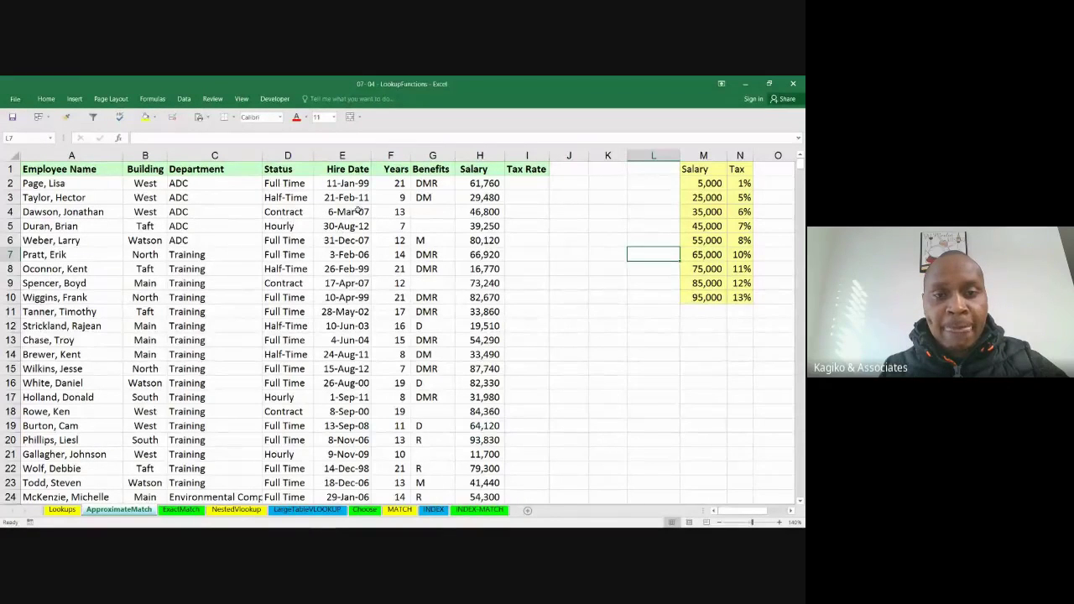
# - Select cell J6 and start a formula there with an equals sign
pyautogui.click(522, 185)
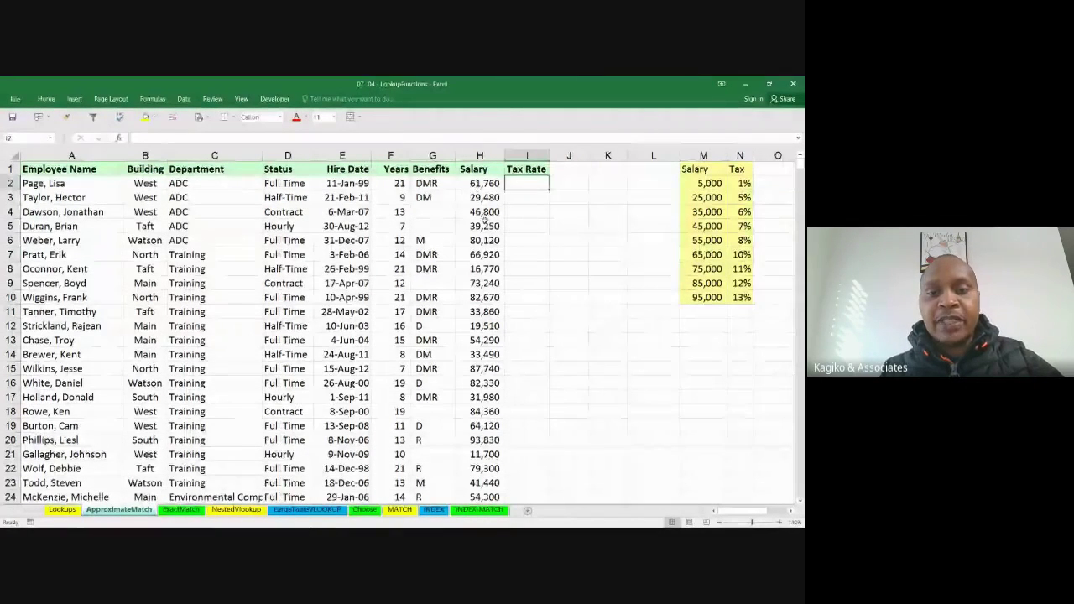
pyautogui.click(567, 241)
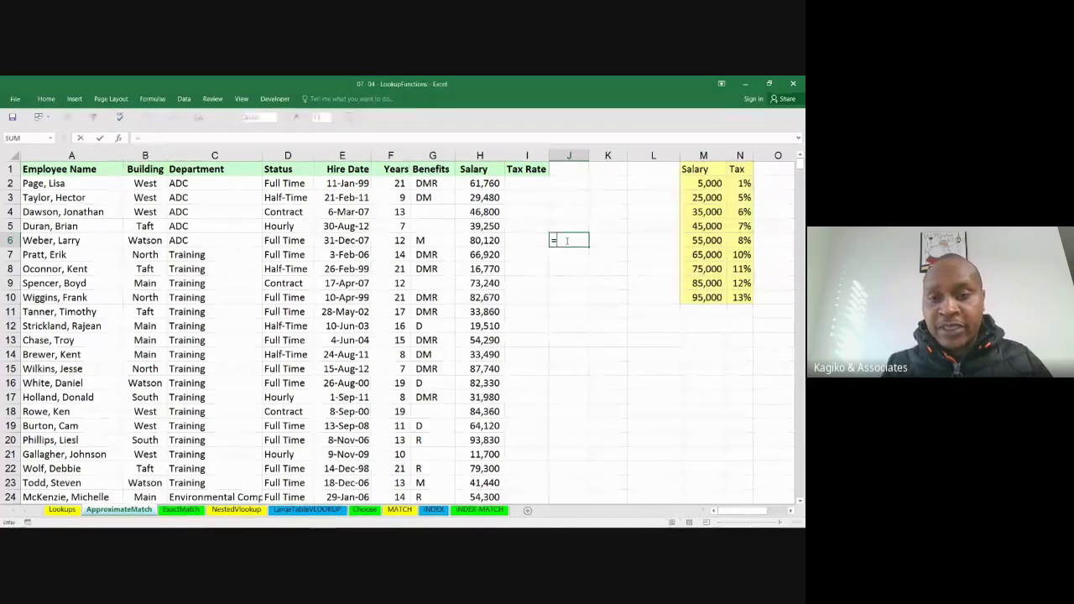
pyautogui.write('=')
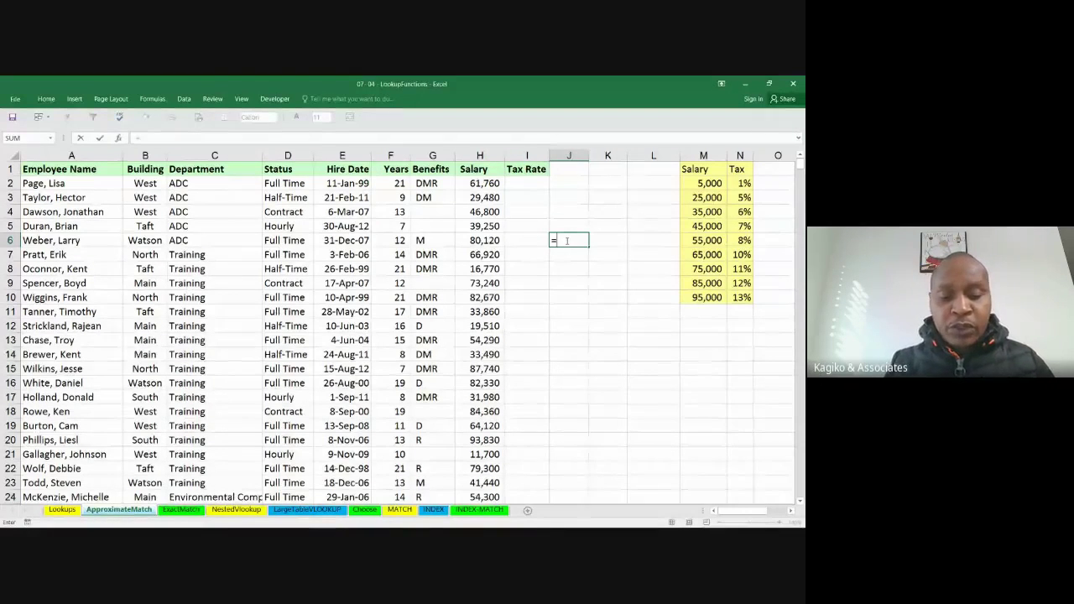
# - Complete =VLOOKUP( in J6 from autocomplete and move the argument hint off the table
pyautogui.write('V')
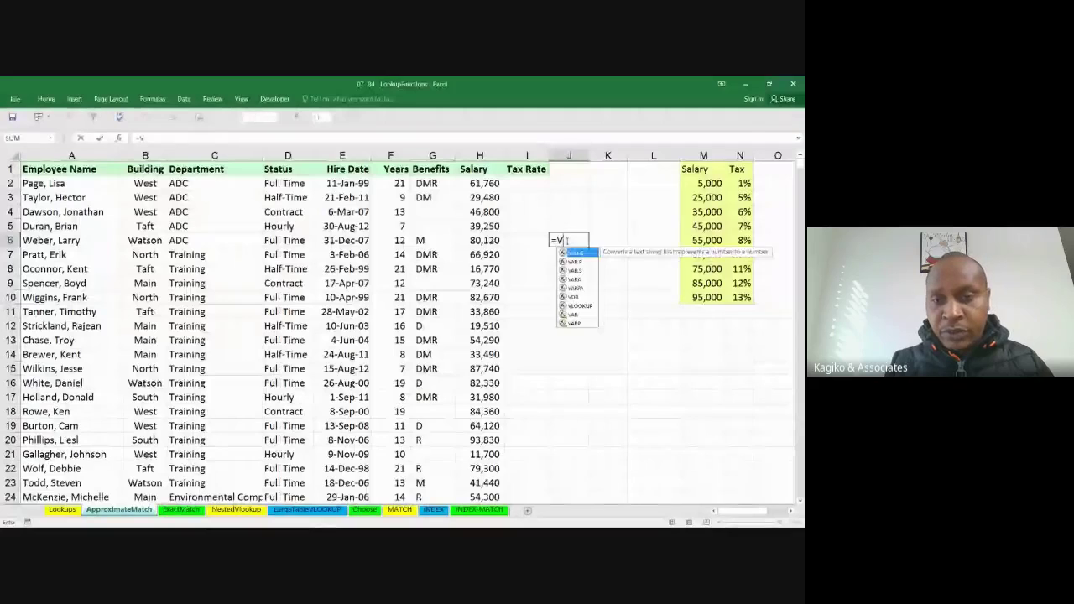
pyautogui.write('loo')
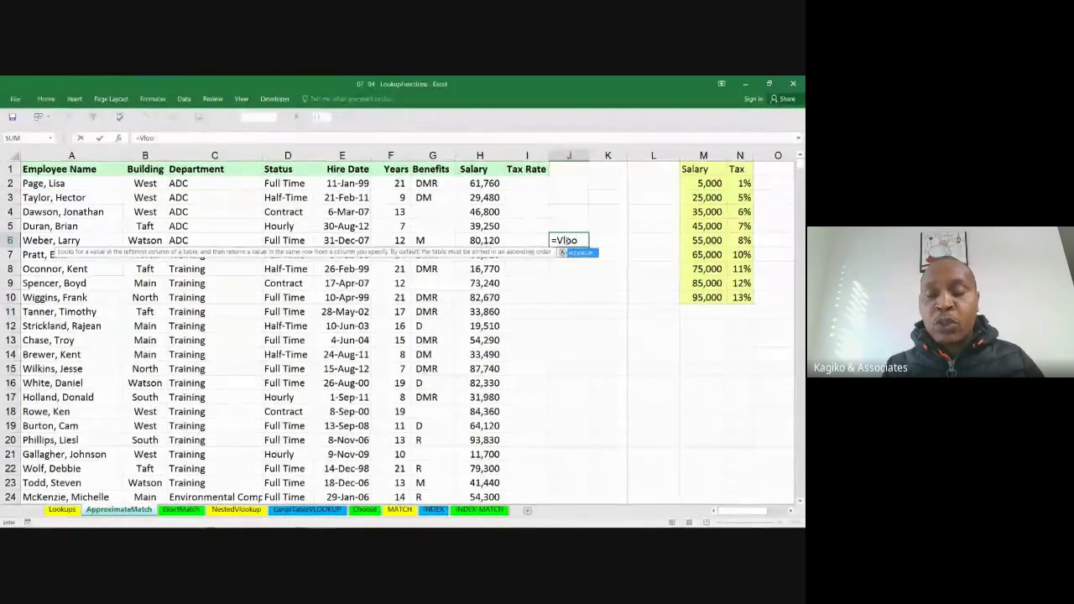
pyautogui.press('Tab')
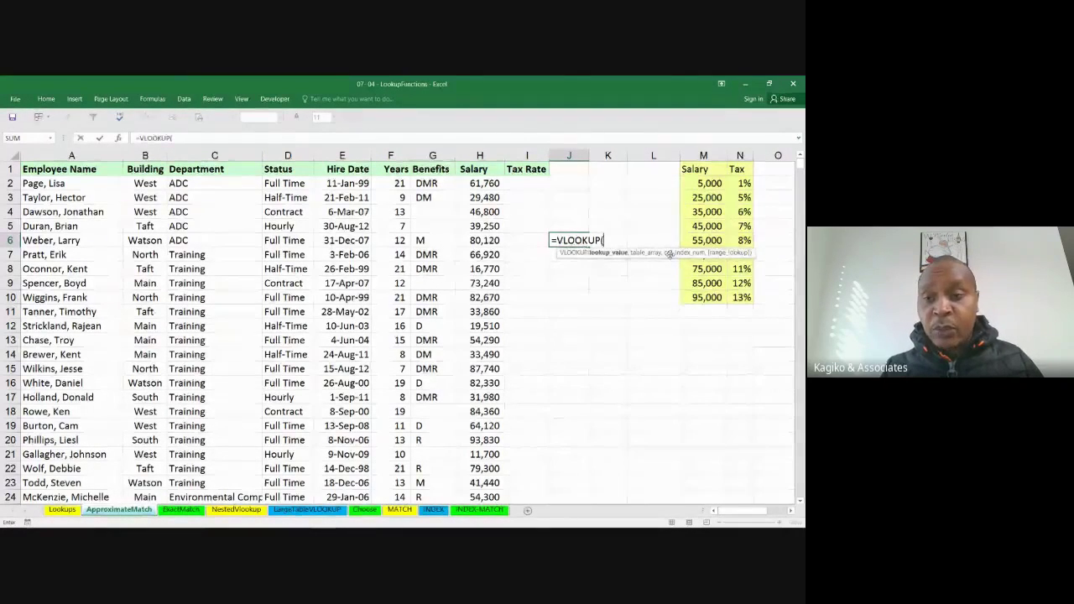
pyautogui.moveTo(669, 254); pyautogui.dragTo(637, 286)
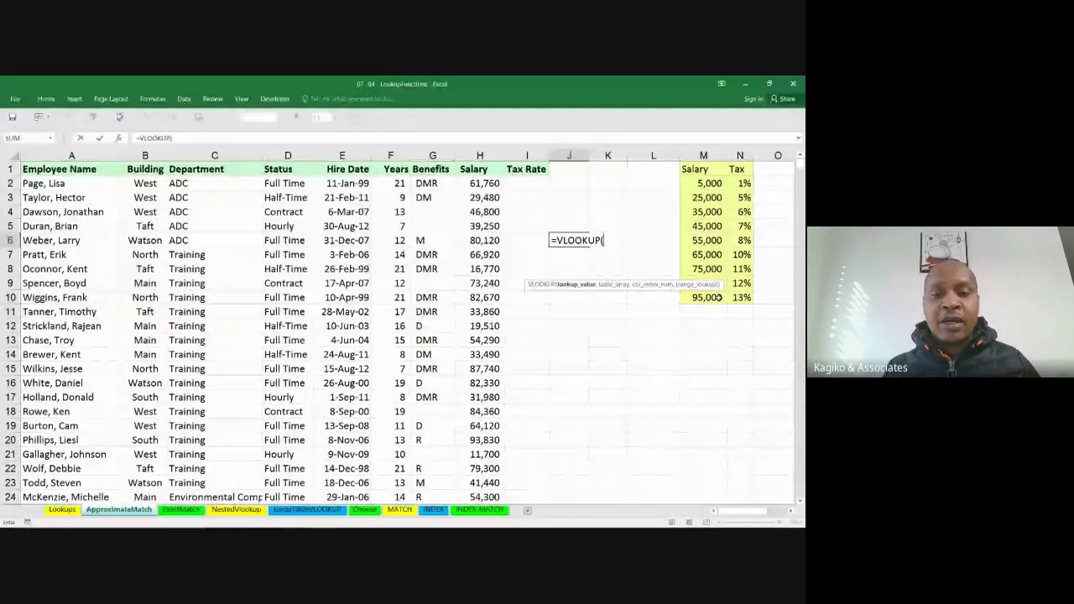
# - Cancel the unfinished VLOOKUP and enter =TODAY() in J6
pyautogui.press('Escape')
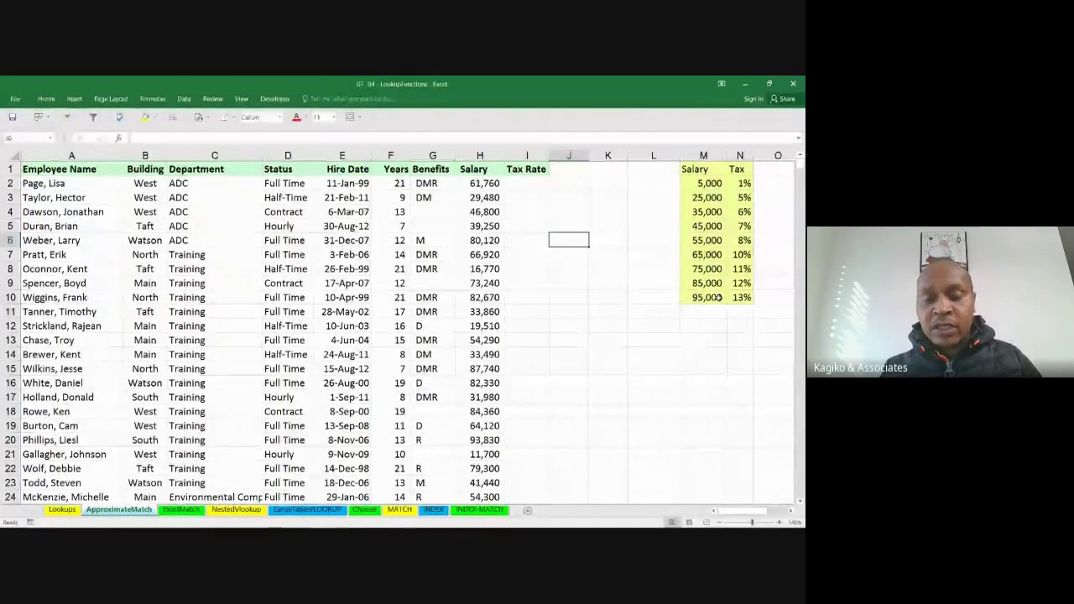
pyautogui.write('=')
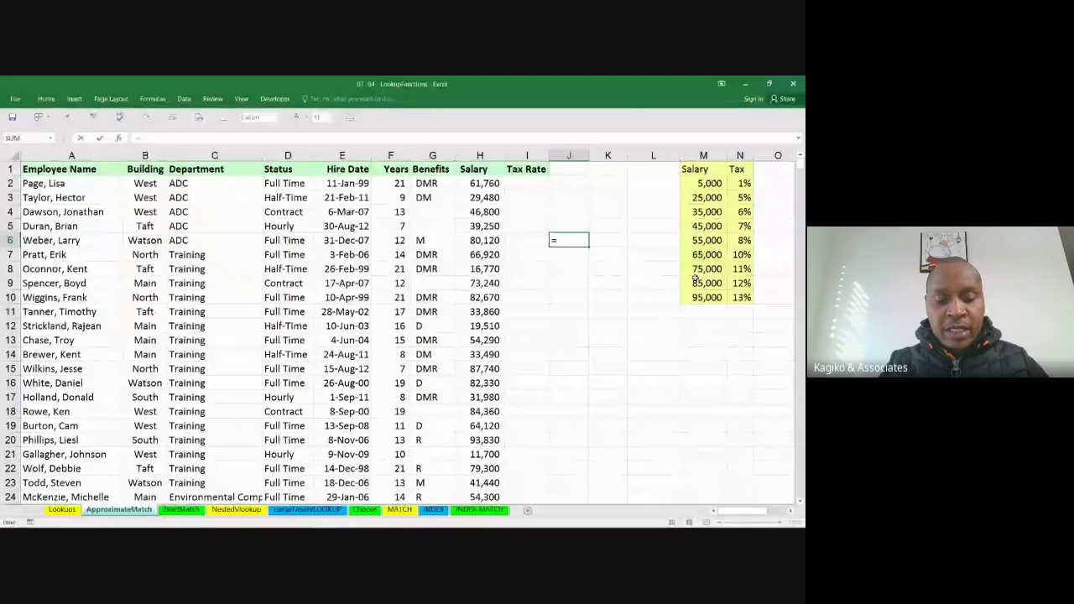
pyautogui.write('to')
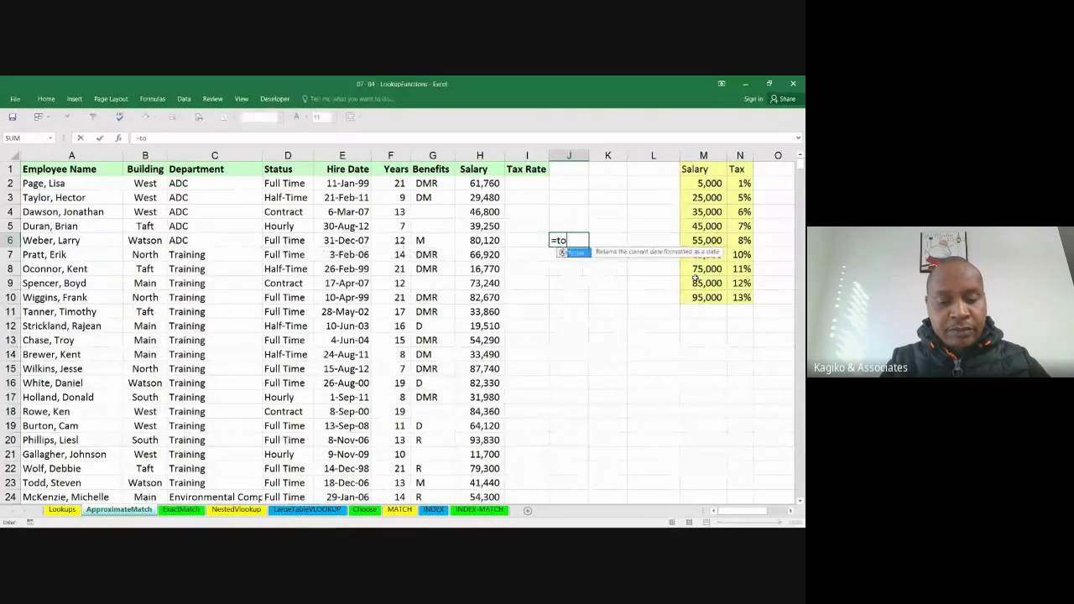
pyautogui.write('da')
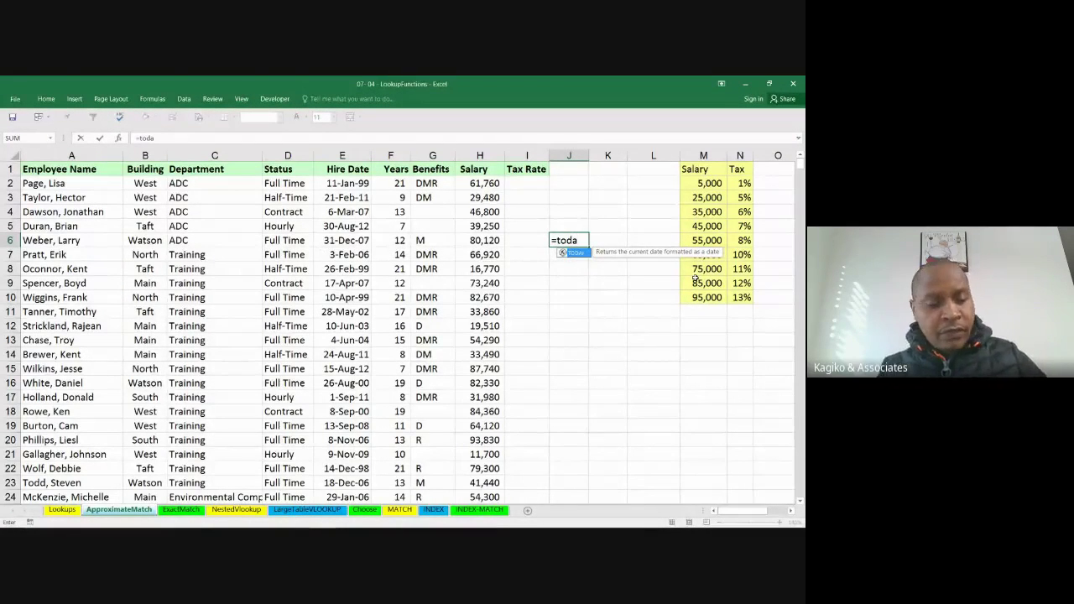
pyautogui.press('Tab')
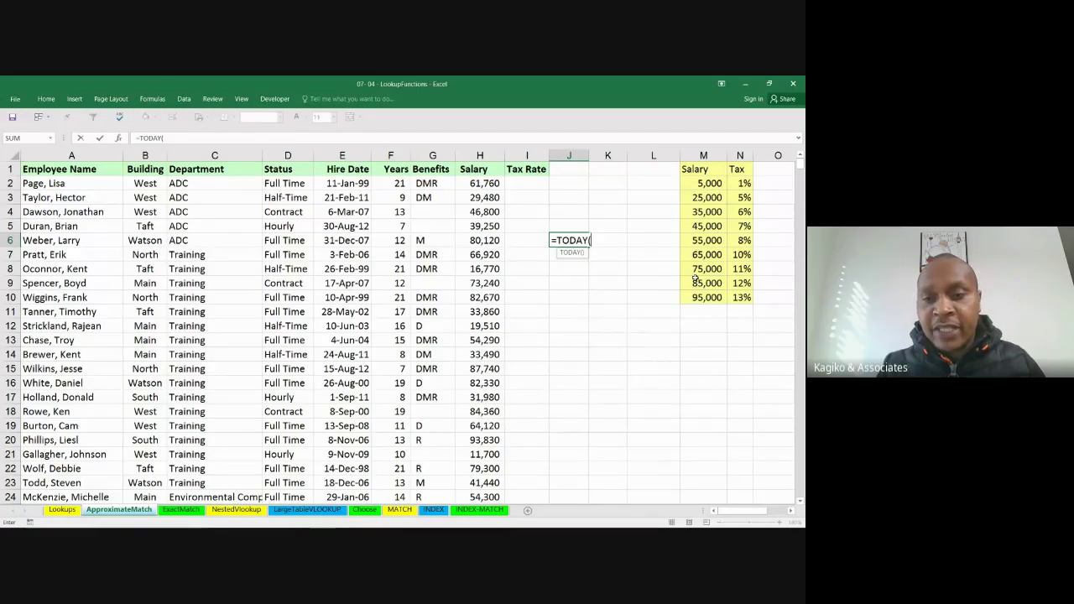
pyautogui.press('Return')
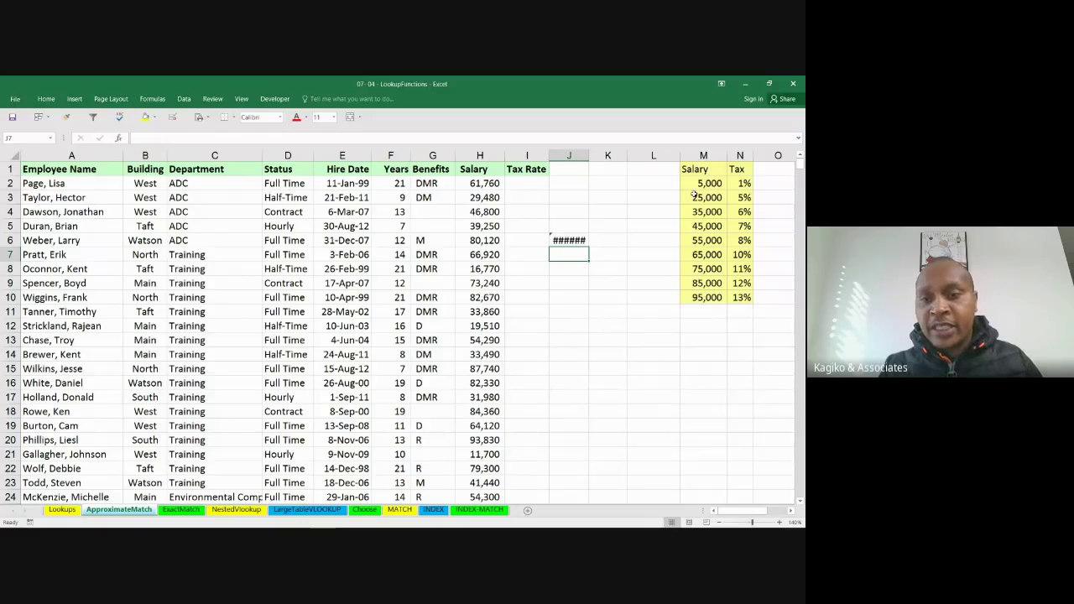
# - Autofit column J to fit the date, then clear cell J6
pyautogui.doubleClick(589, 155)
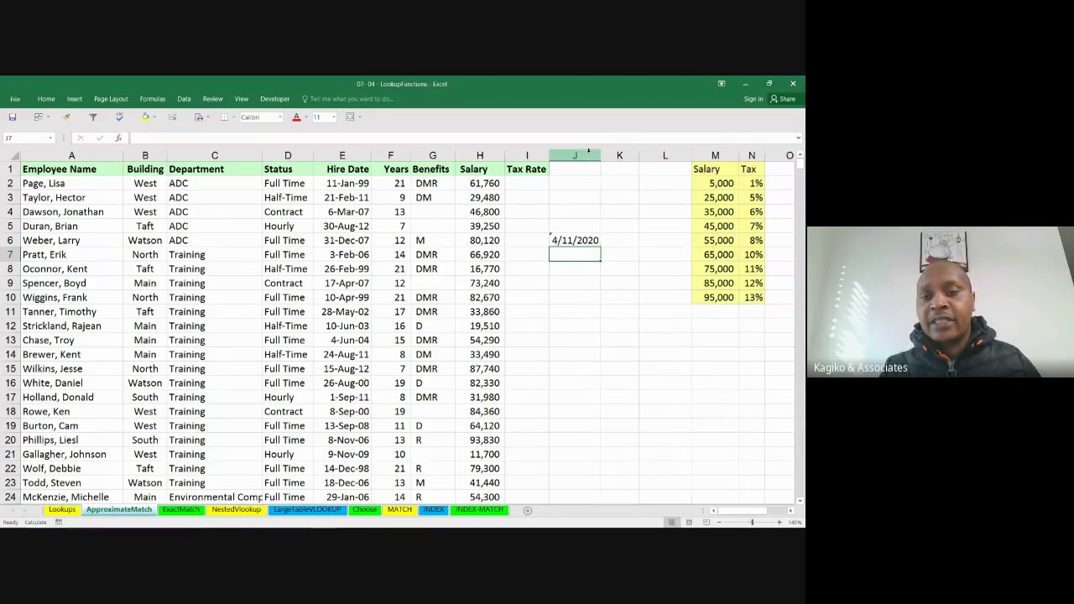
pyautogui.click(567, 240)
pyautogui.press('Delete')
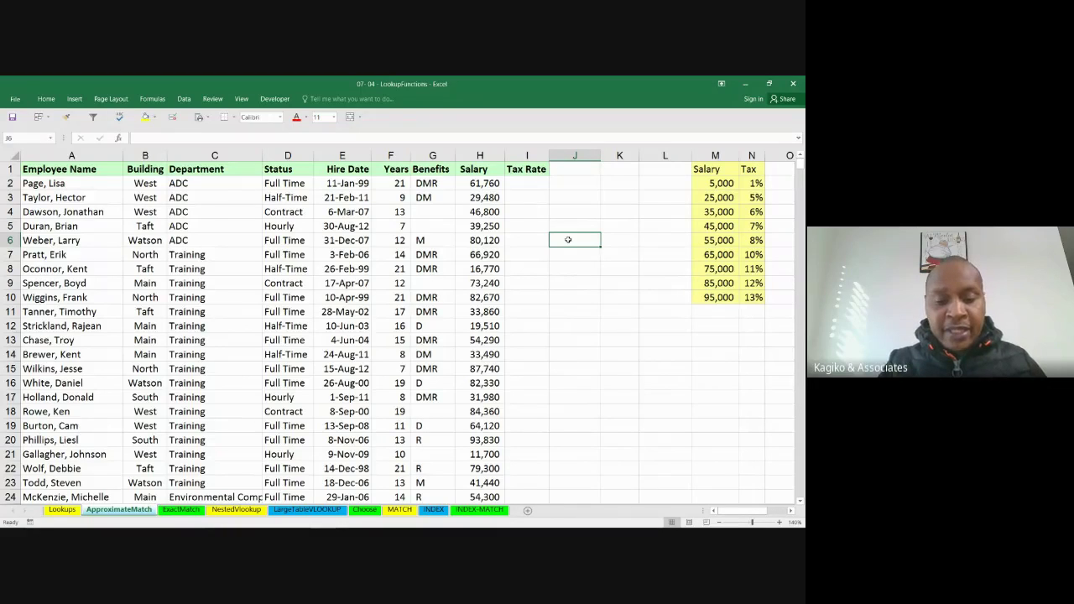
# - Start +VLOOKUP( in J6 using the autocomplete suggestion
pyautogui.write('+vl')
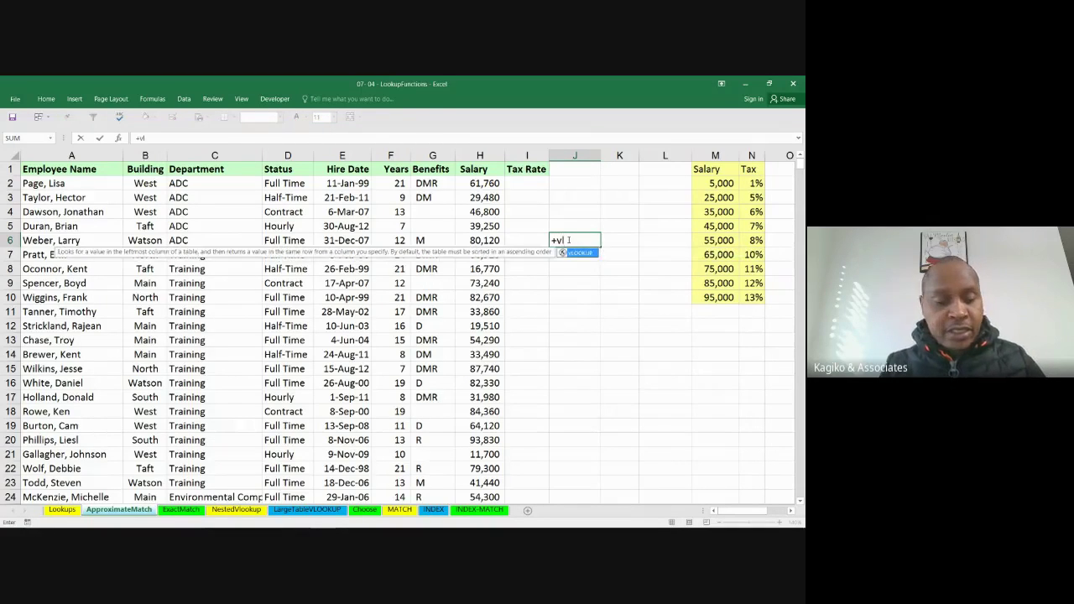
pyautogui.press('Tab')
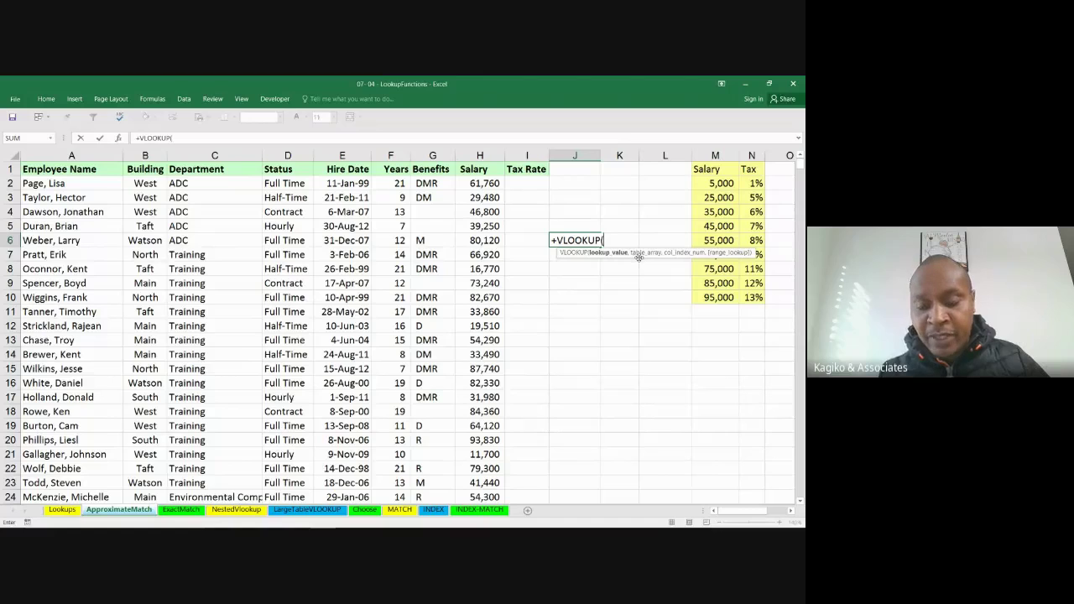
# - Add two commas to view VLOOKUP argument hints, cancel the formula, and select I6
pyautogui.write(',')
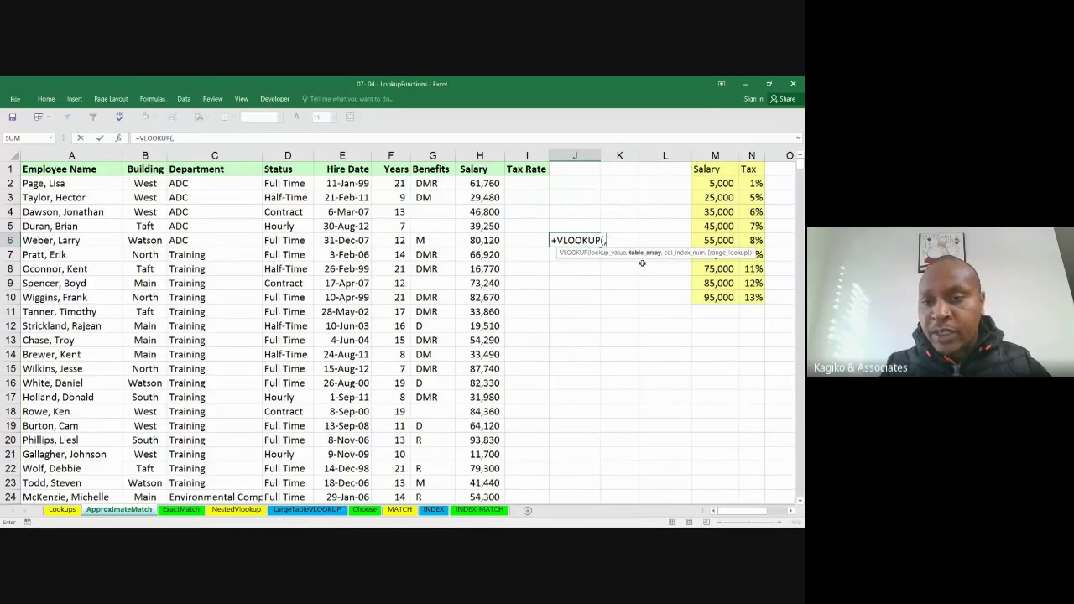
pyautogui.write(',')
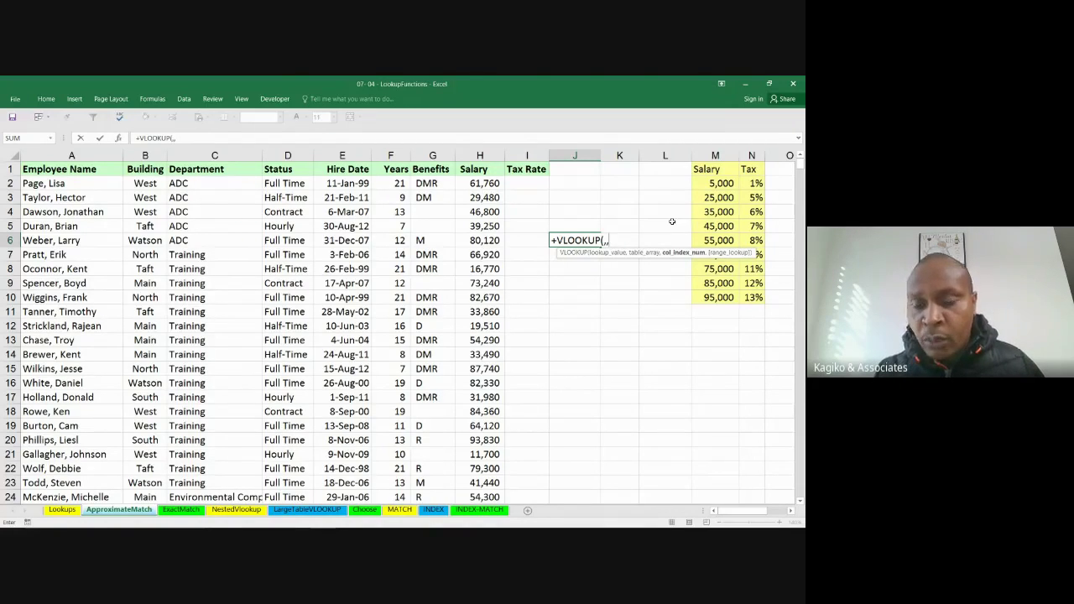
pyautogui.press('BackSpace')
pyautogui.press('BackSpace')
pyautogui.press('BackSpace')
pyautogui.press('BackSpace')
pyautogui.press('BackSpace')
pyautogui.press('BackSpace')
pyautogui.press('BackSpace')
pyautogui.press('BackSpace')
pyautogui.press('BackSpace')
pyautogui.press('BackSpace')
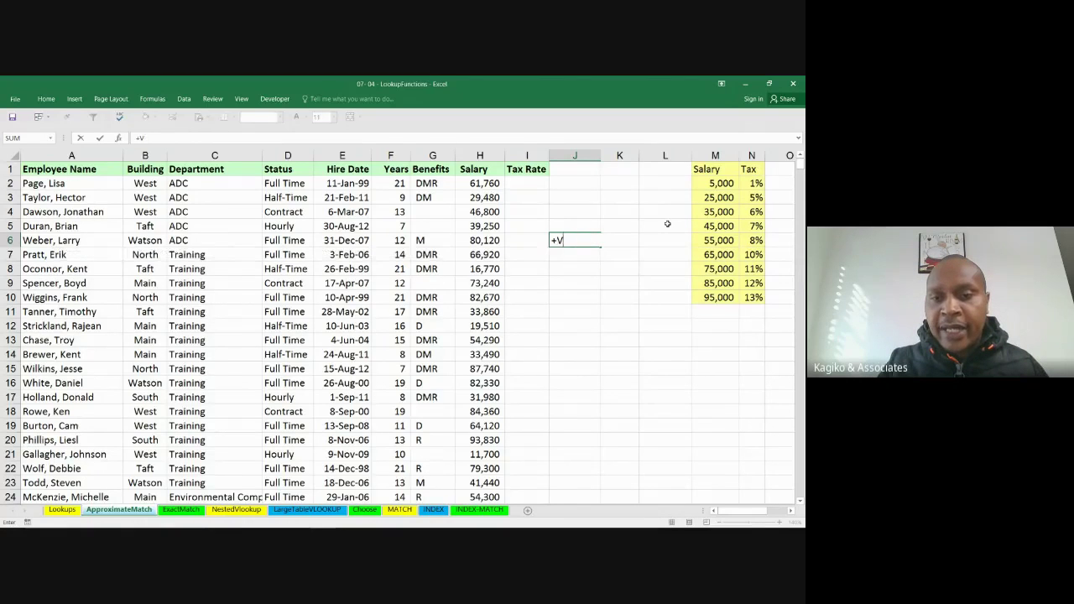
pyautogui.press('Escape')
pyautogui.click(523, 242)
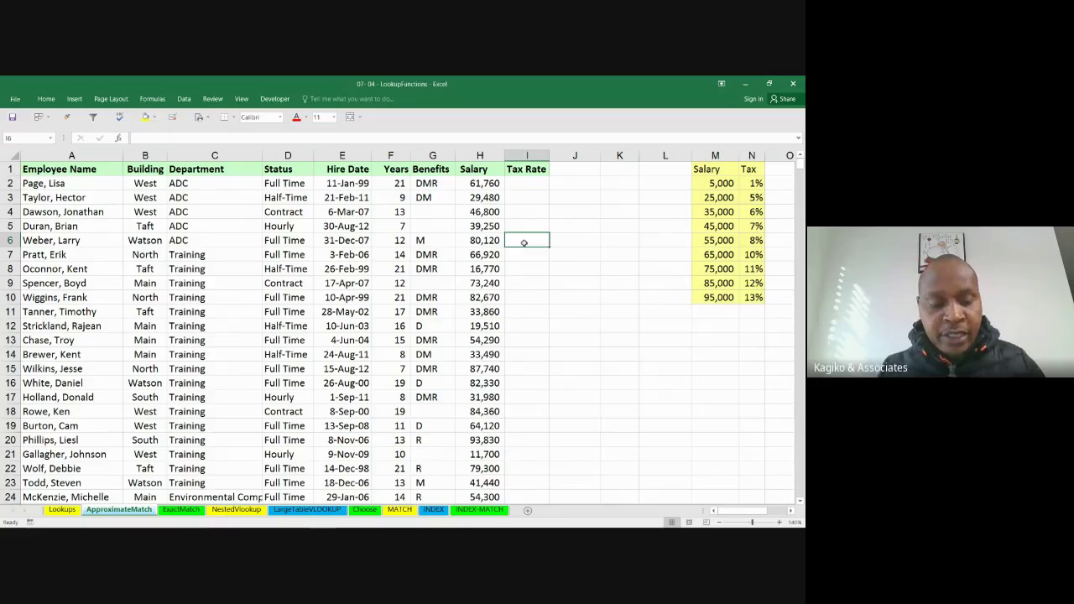
# - Admit the waiting participant in Google Meet, then return to Excel
pyautogui.hotkey('alt', 'Tab')
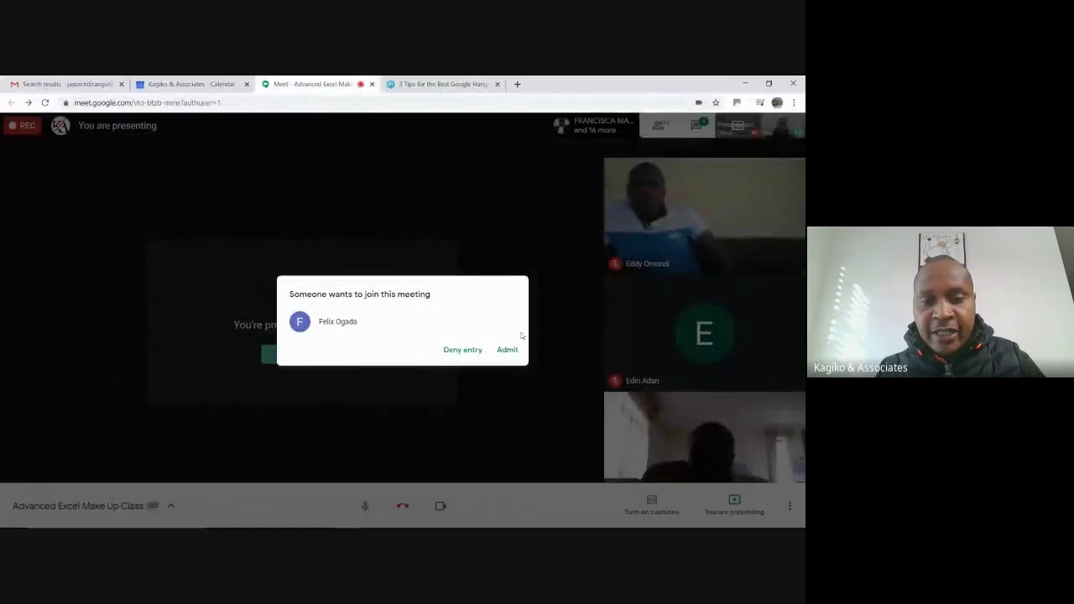
pyautogui.click(508, 350)
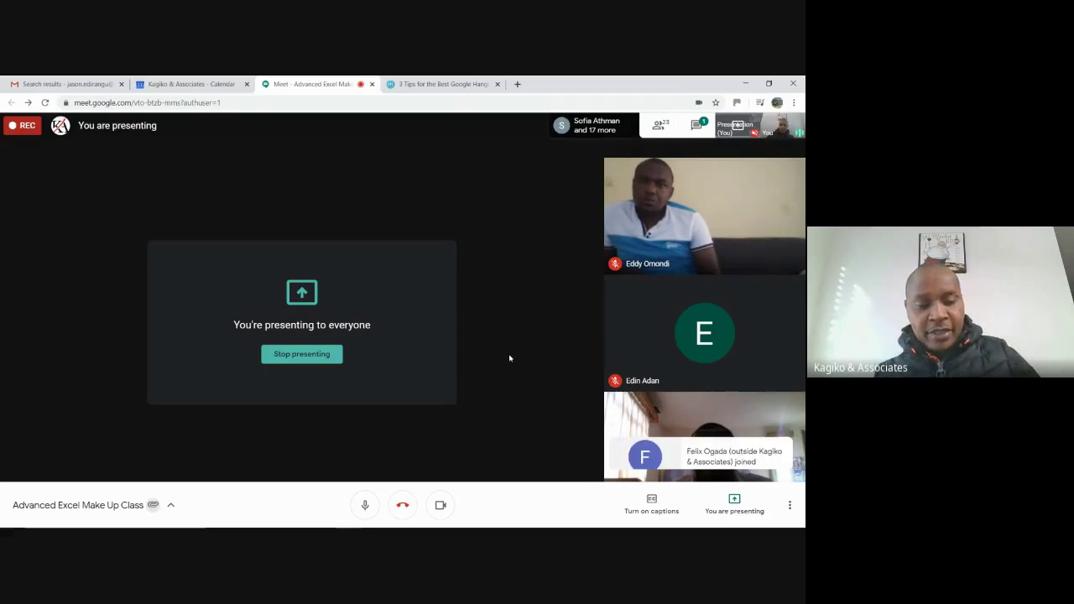
pyautogui.hotkey('alt', 'Tab')
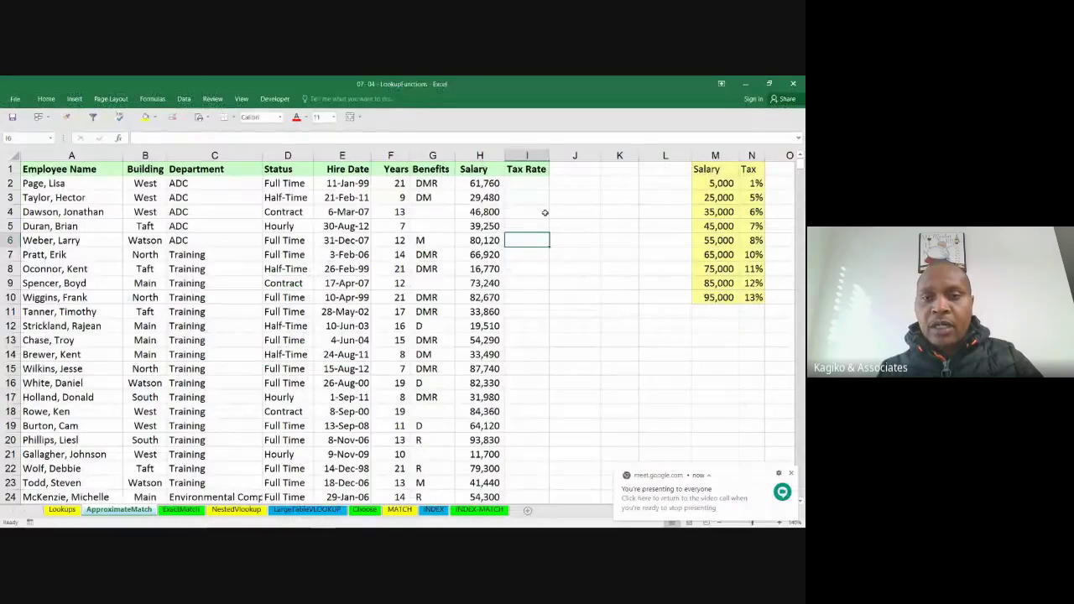
# - Enter =VLOOKUP(H2,M:N, in I2, using salary H2 and columns M:N
pyautogui.click(532, 184)
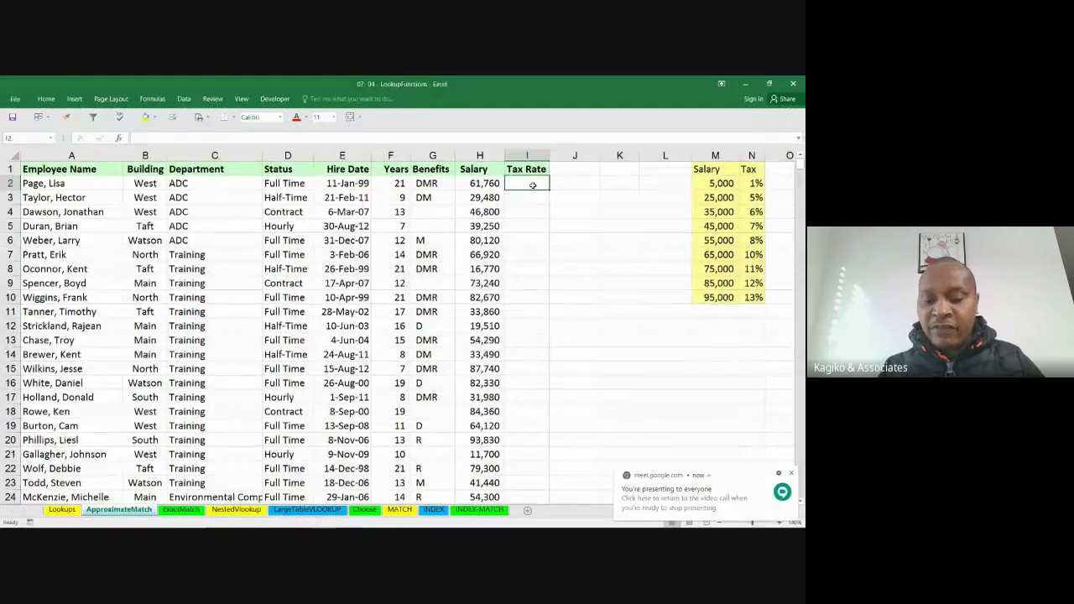
pyautogui.write('=')
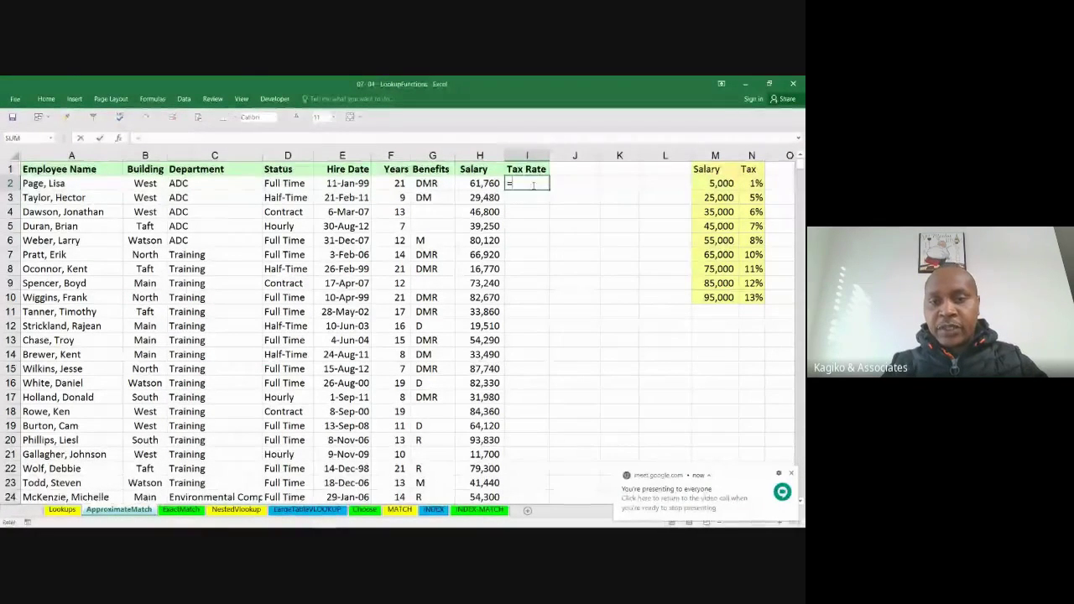
pyautogui.write('vllo')
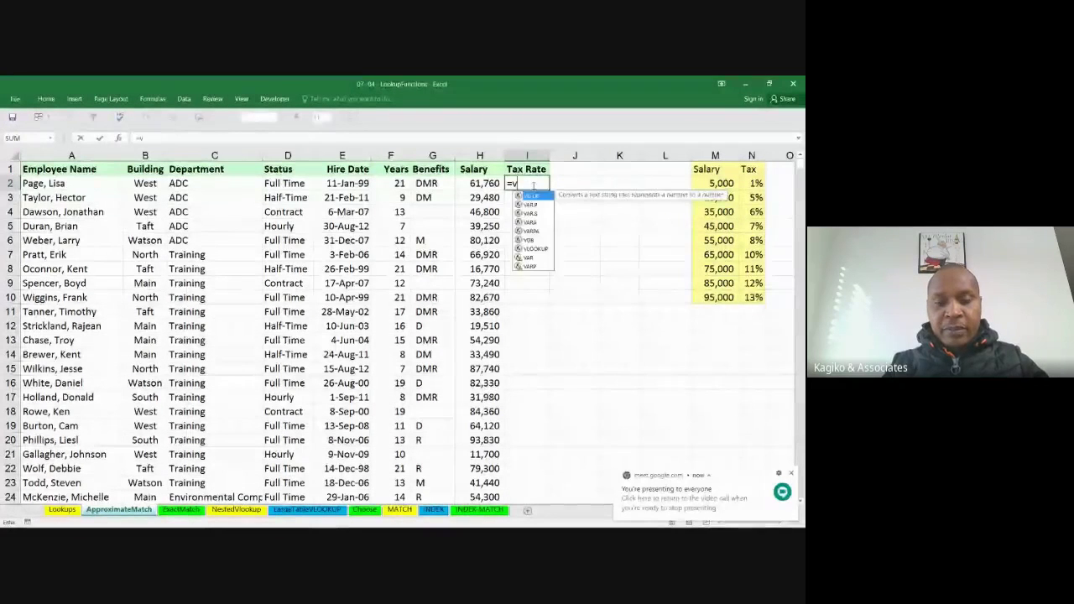
pyautogui.press('BackSpace')
pyautogui.press('BackSpace')
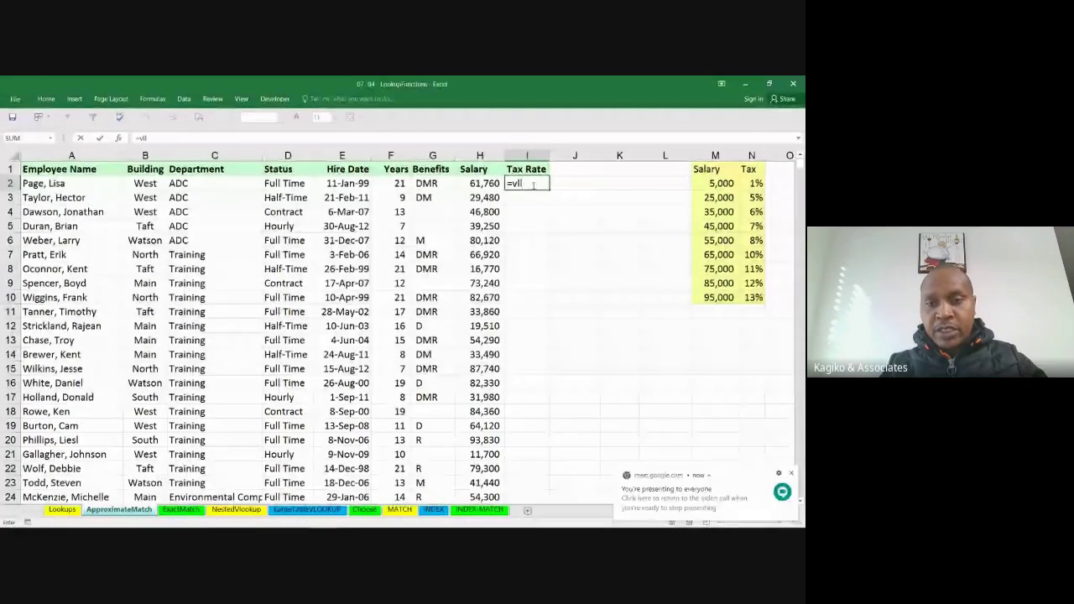
pyautogui.press('Tab')
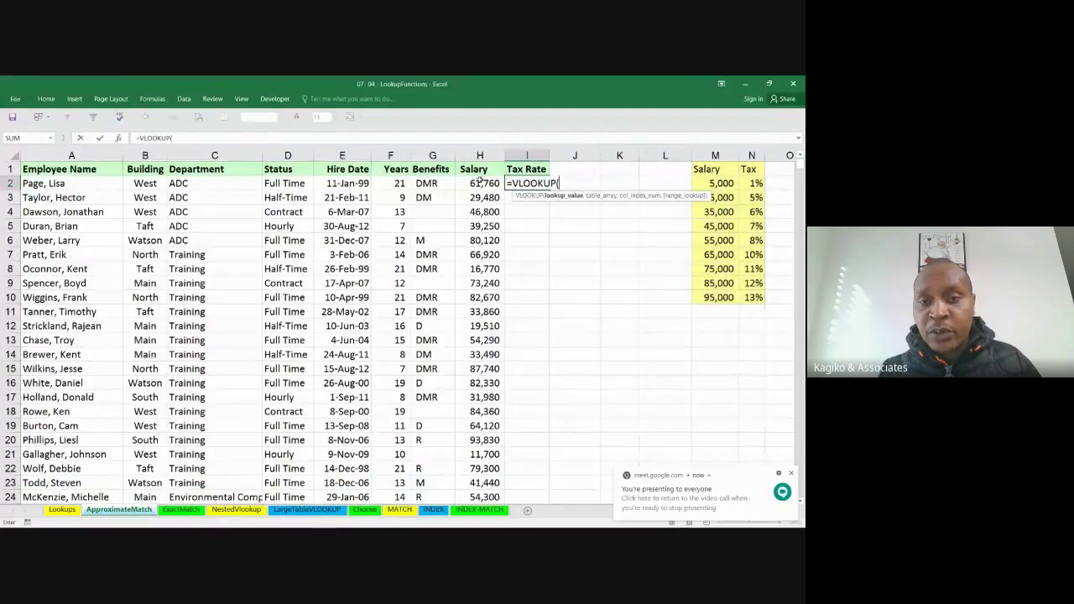
pyautogui.click(479, 180)
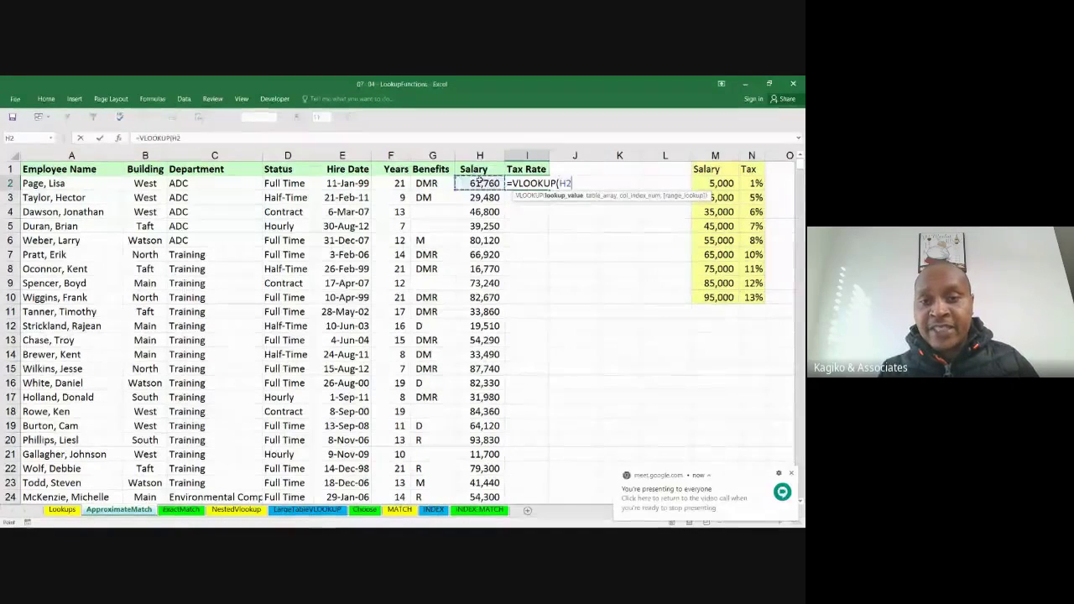
pyautogui.write(',')
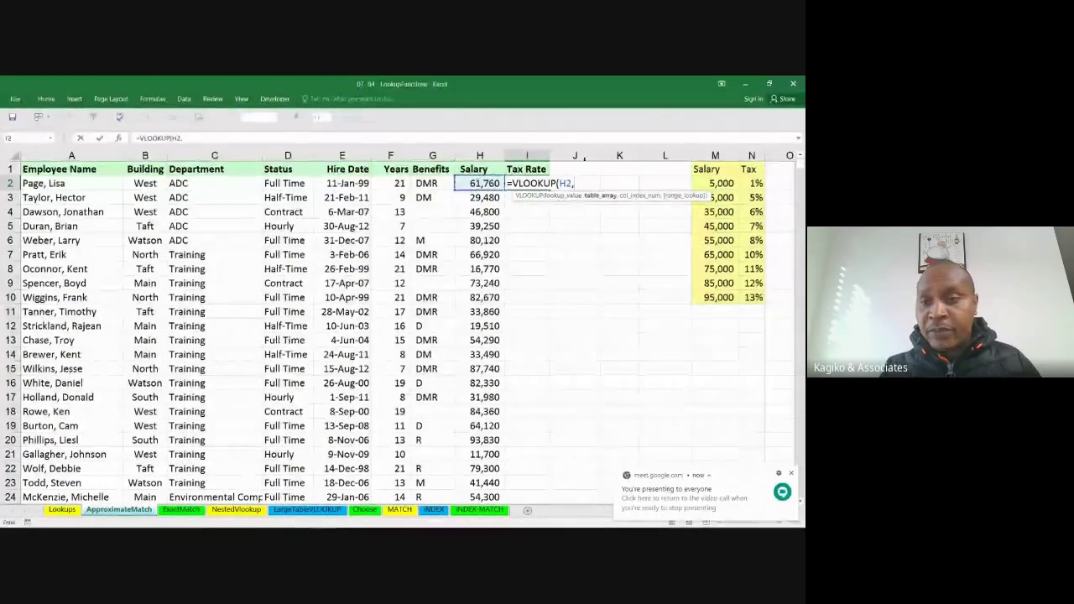
pyautogui.moveTo(715, 156); pyautogui.dragTo(752, 157)
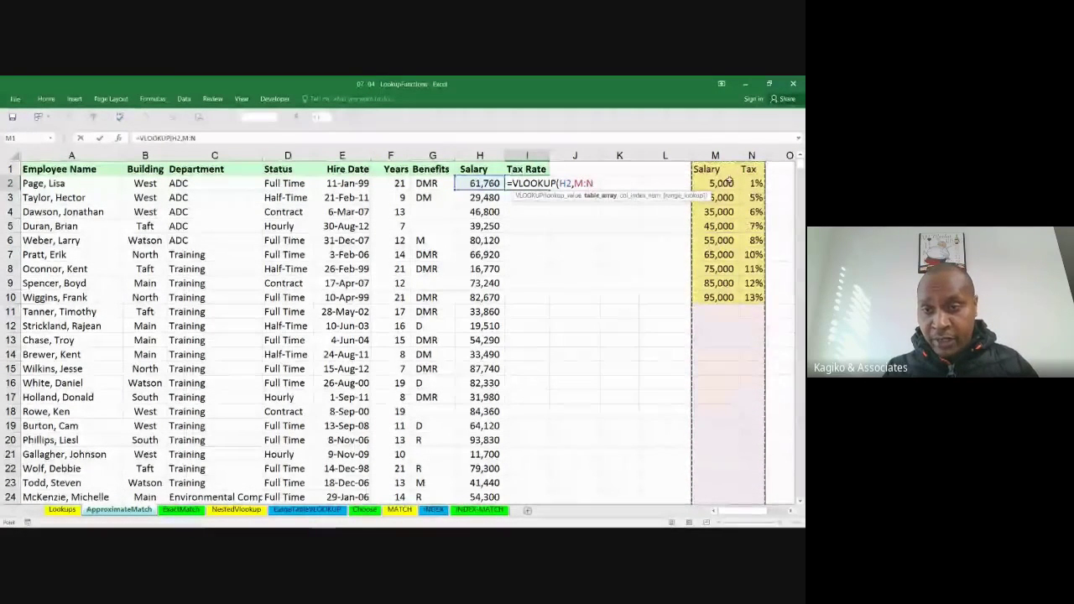
# - Set the table argument to M1:N10 and select that reference in the formula
pyautogui.moveTo(720, 170); pyautogui.dragTo(752, 306)
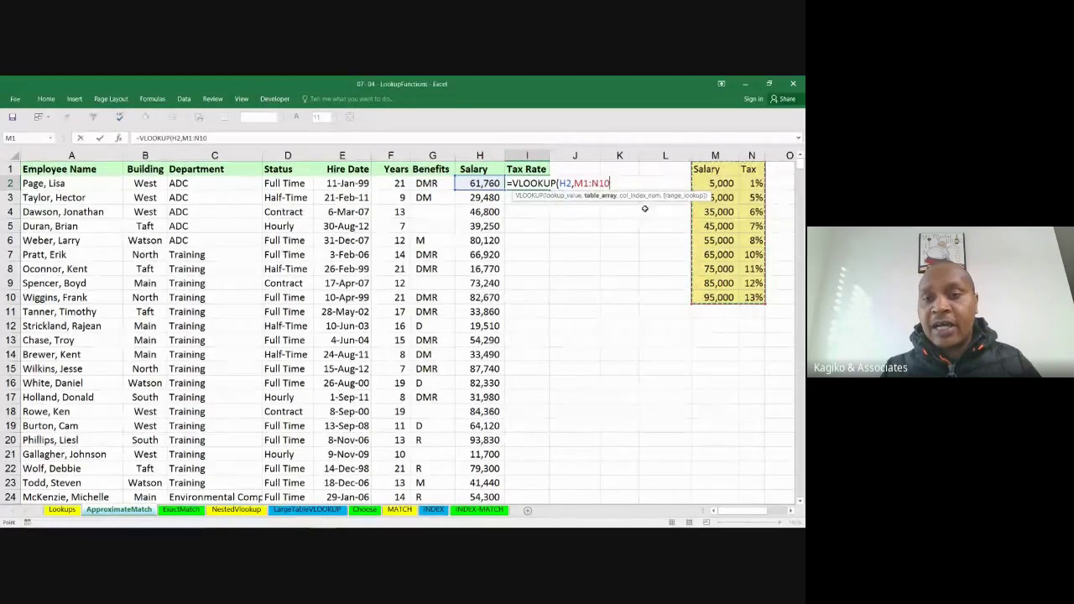
pyautogui.moveTo(612, 183); pyautogui.dragTo(575, 183)
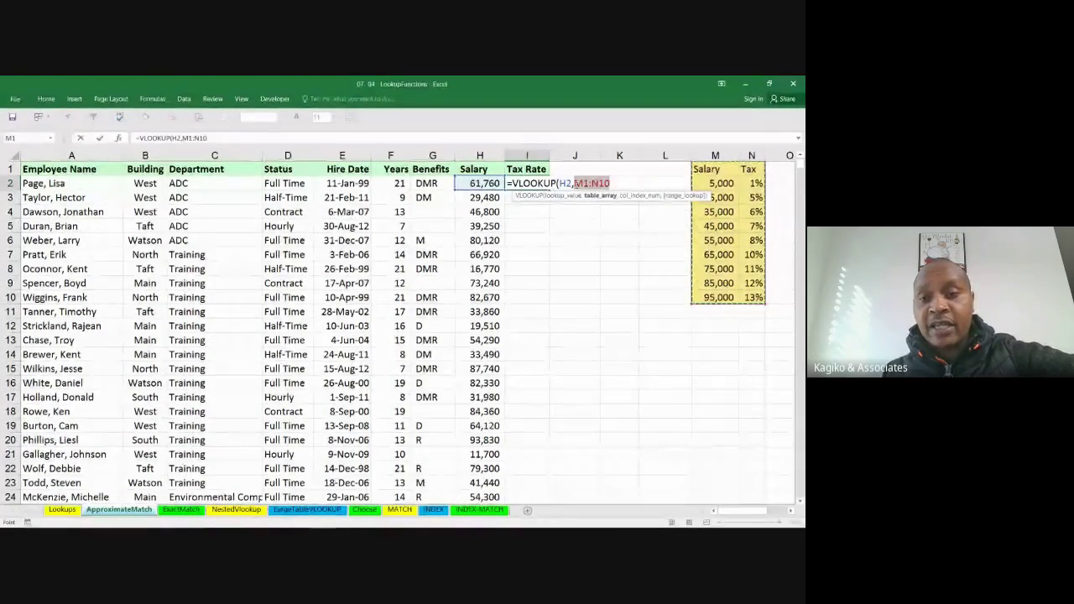
# - Keep I2's lookup range as relative M1:N10 and add a comma for the column argument
pyautogui.click(618, 182)
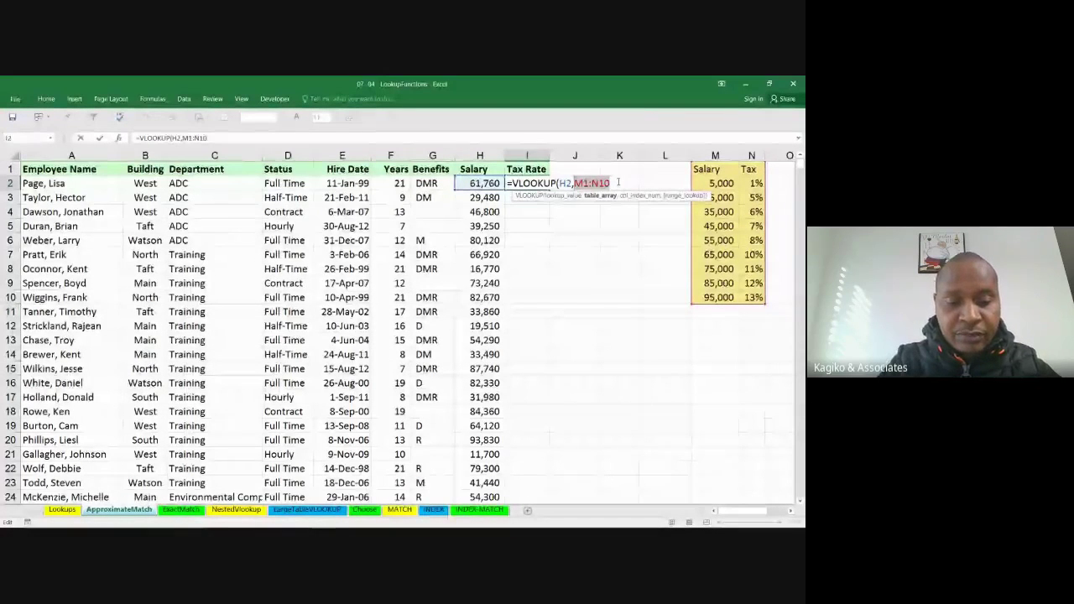
pyautogui.press('F4')
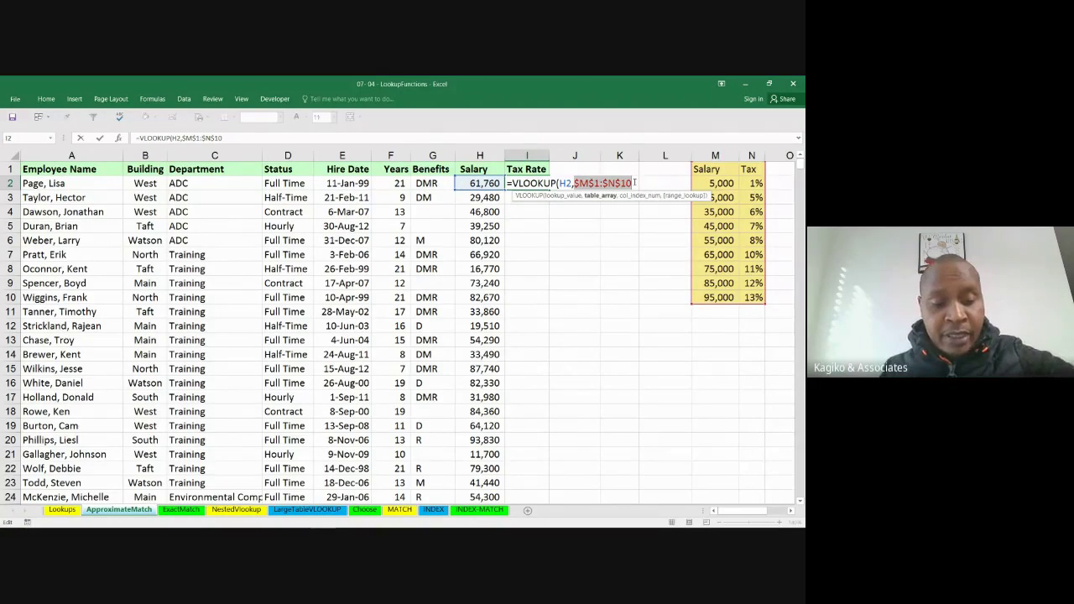
pyautogui.press('F4')
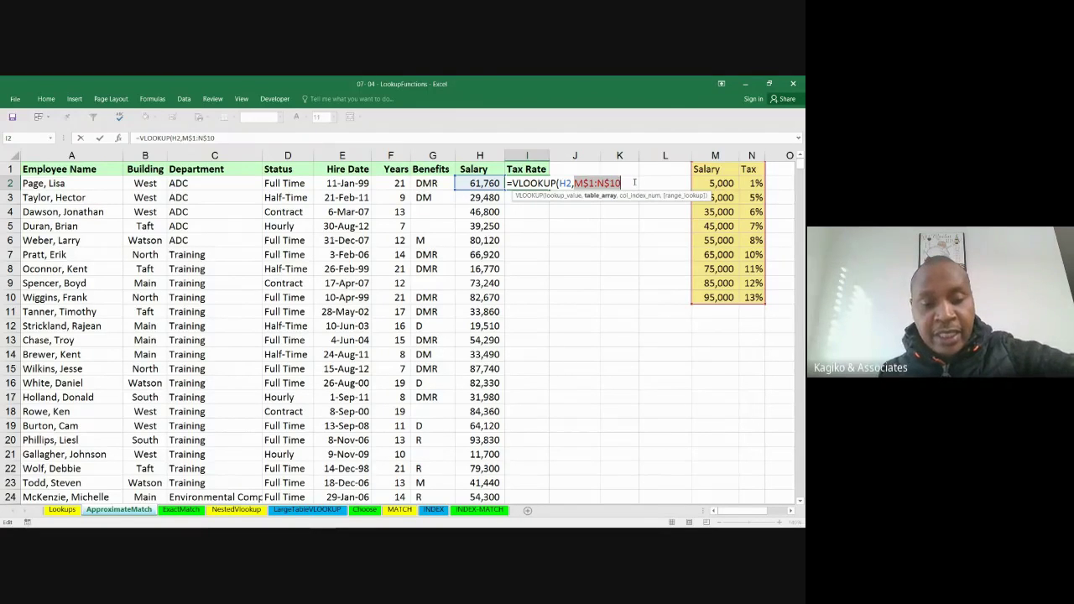
pyautogui.press('F4')
pyautogui.press('F4')
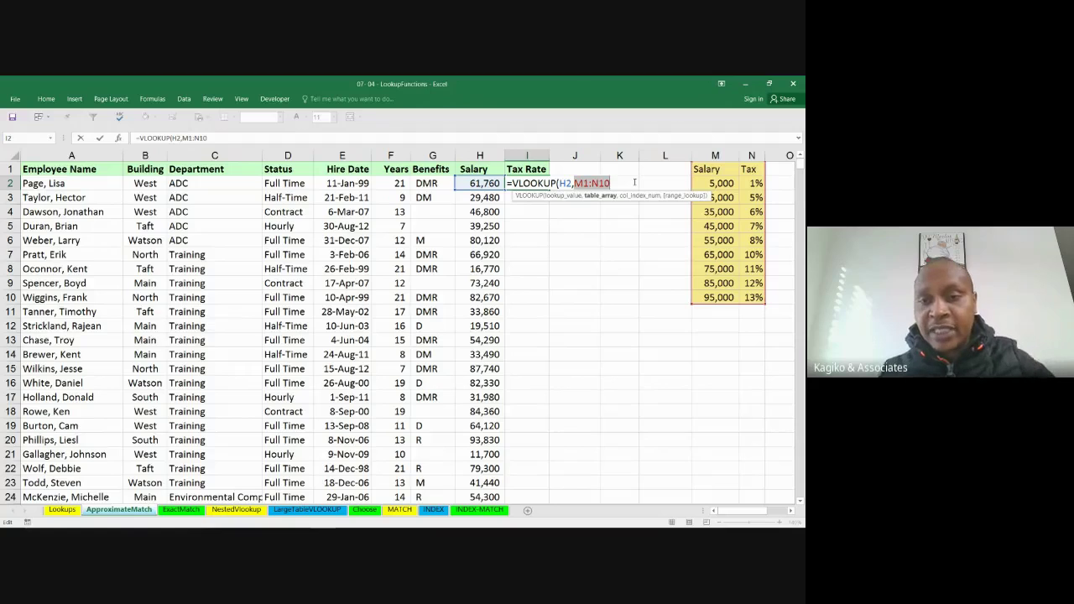
pyautogui.press('Right')
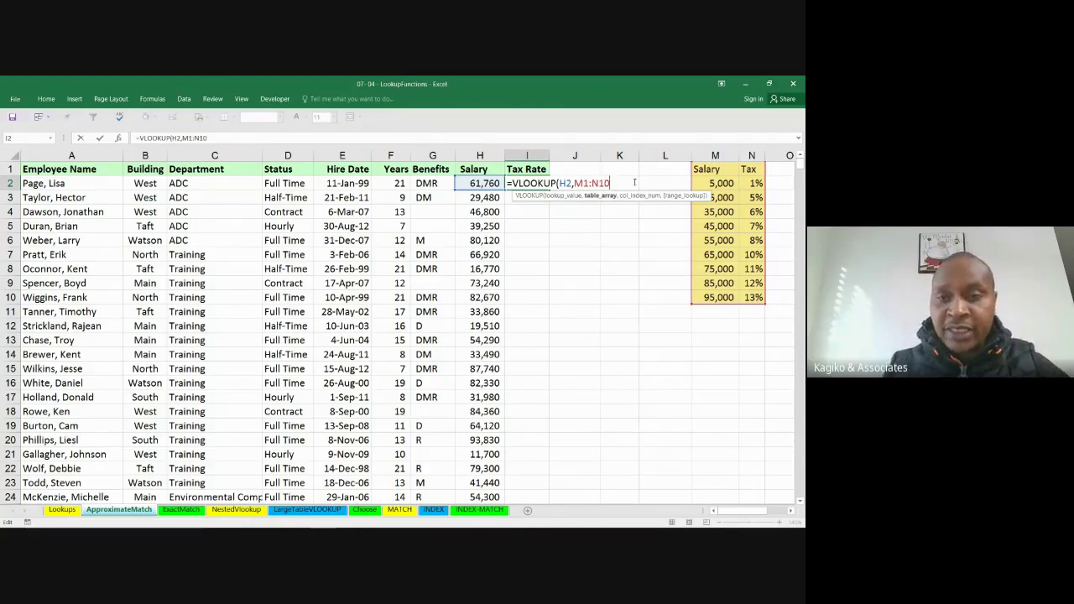
pyautogui.write(',')
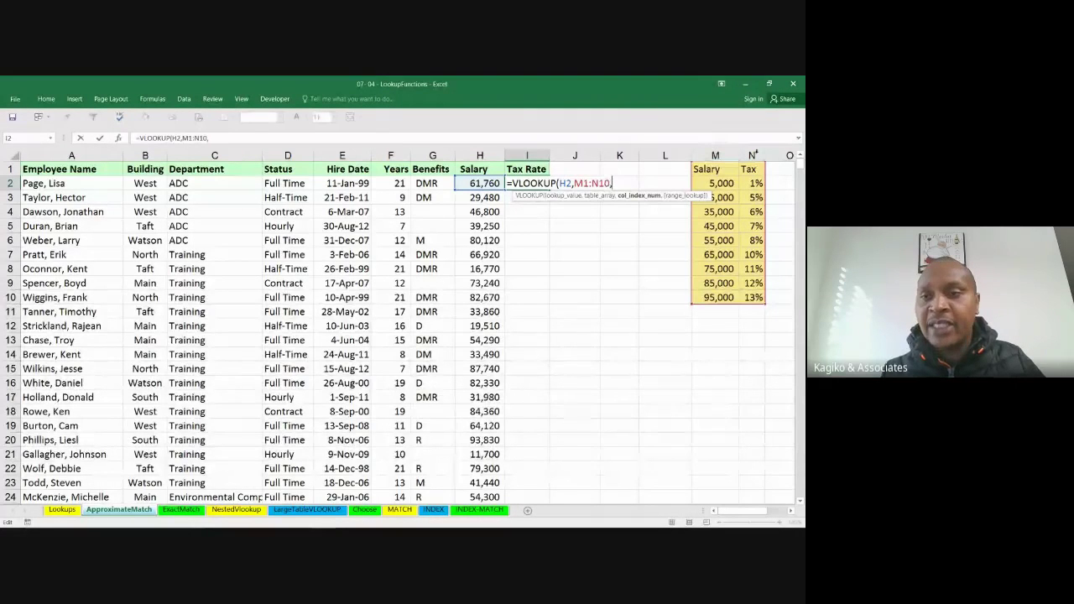
# - Complete I2 as =VLOOKUP(H2,M1:N10,2,1) so it returns 8%
pyautogui.write('2')
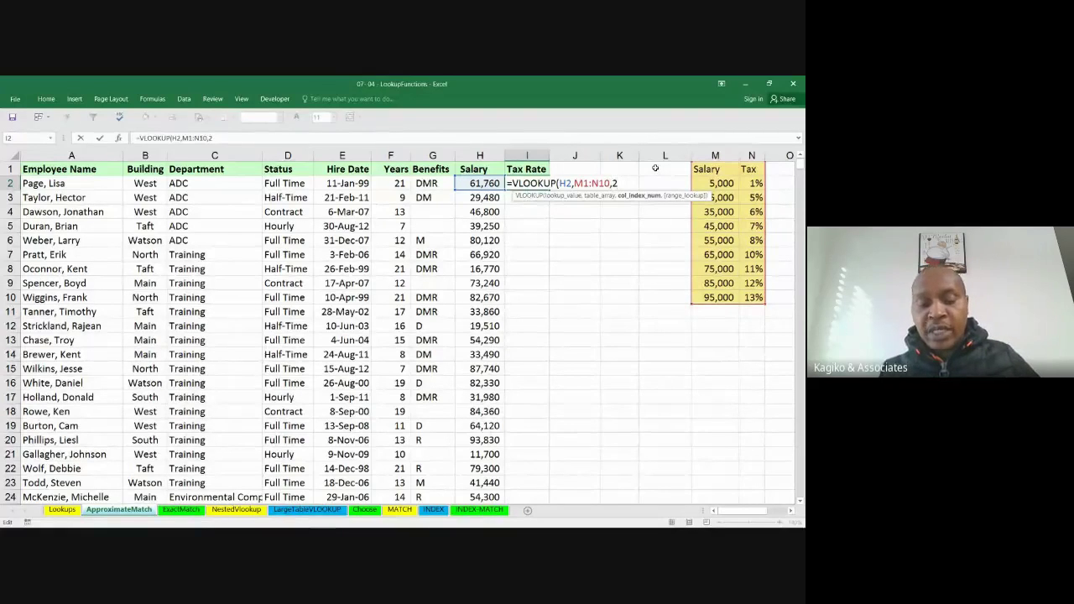
pyautogui.write(',')
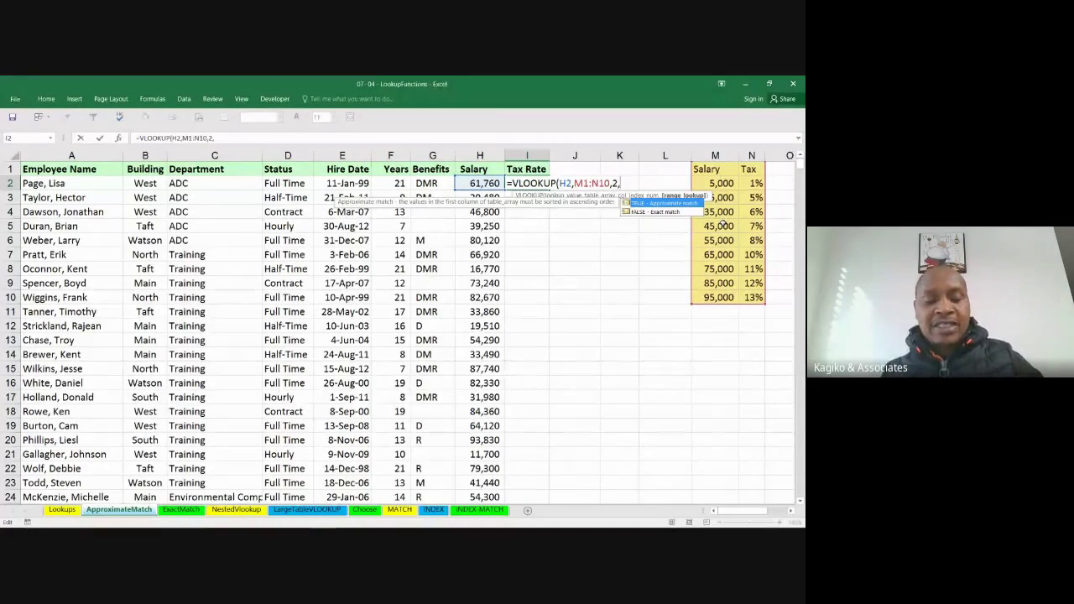
pyautogui.write('T')
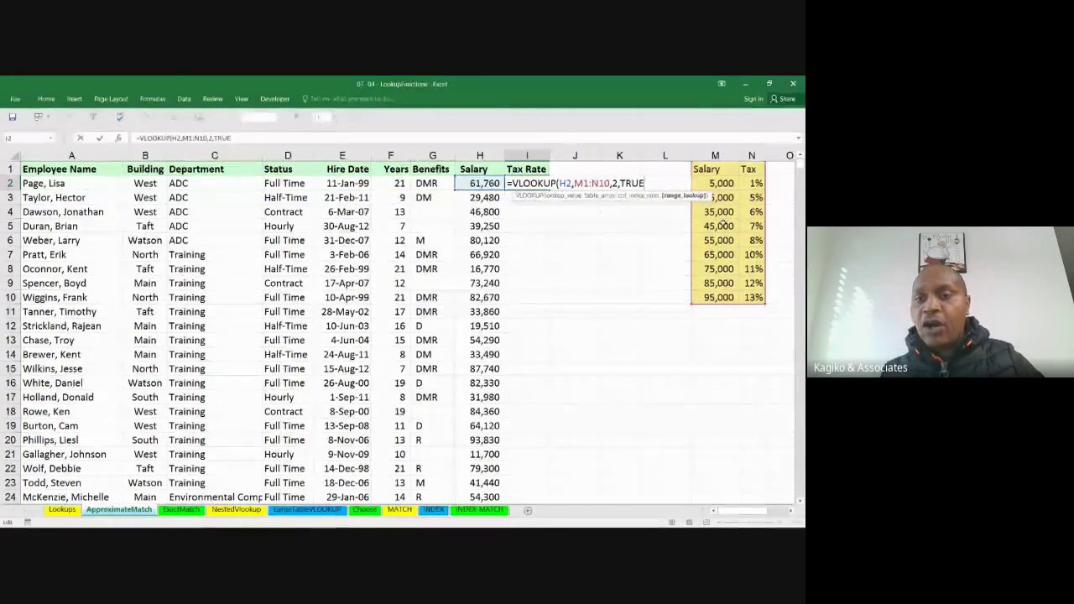
pyautogui.press('BackSpace')
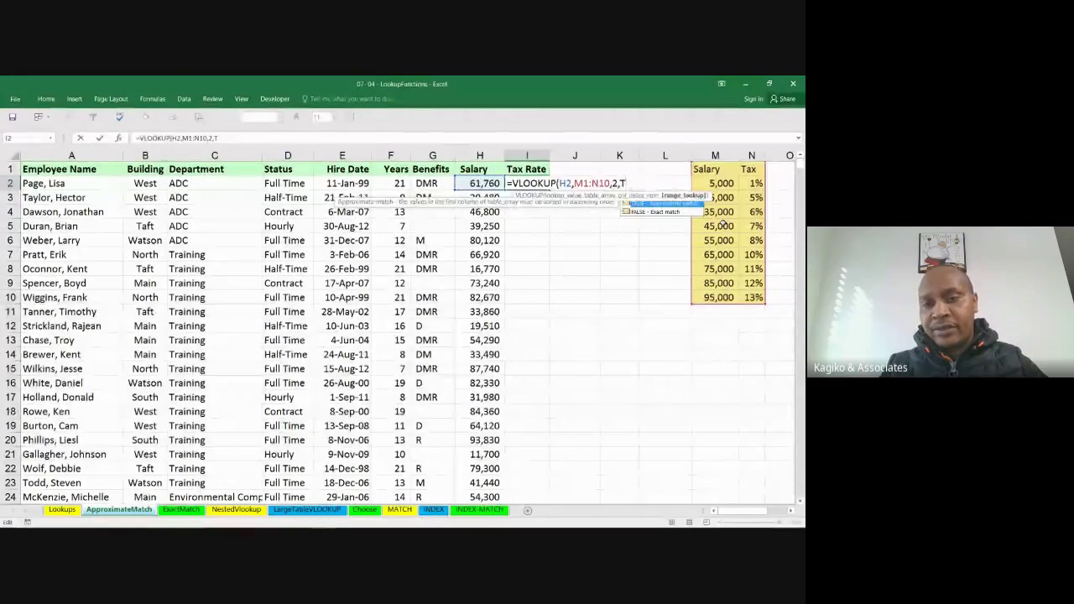
pyautogui.write('1')
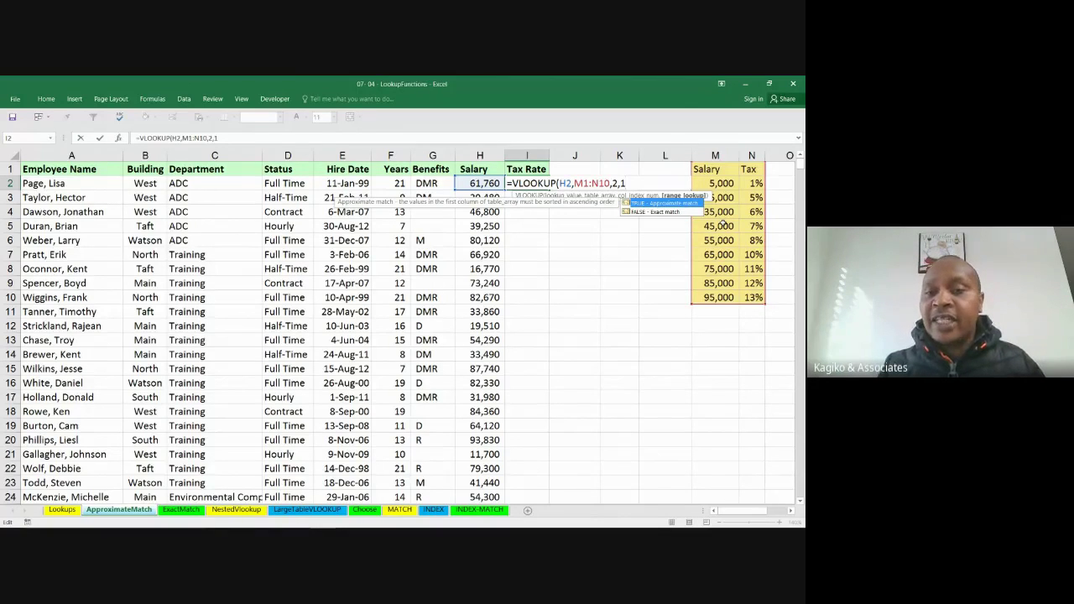
pyautogui.press('Return')
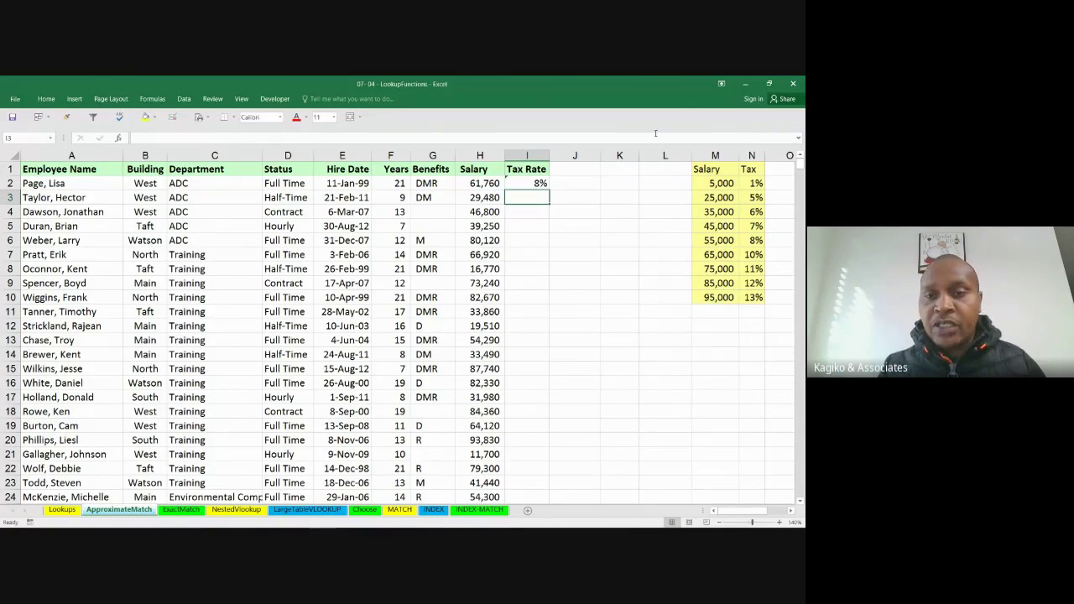
pyautogui.click(539, 183)
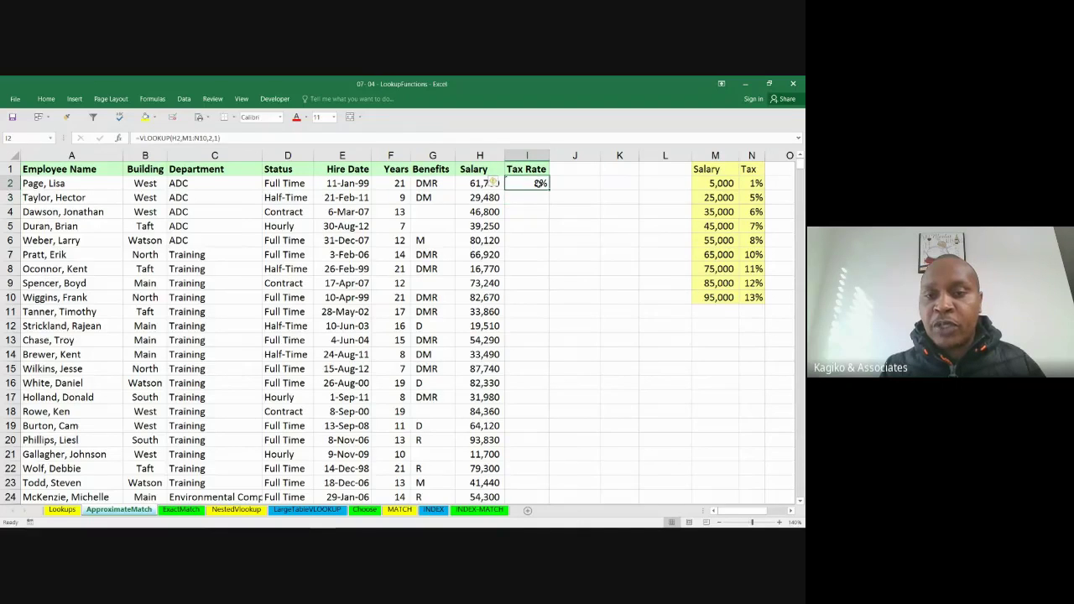
pyautogui.click(491, 186)
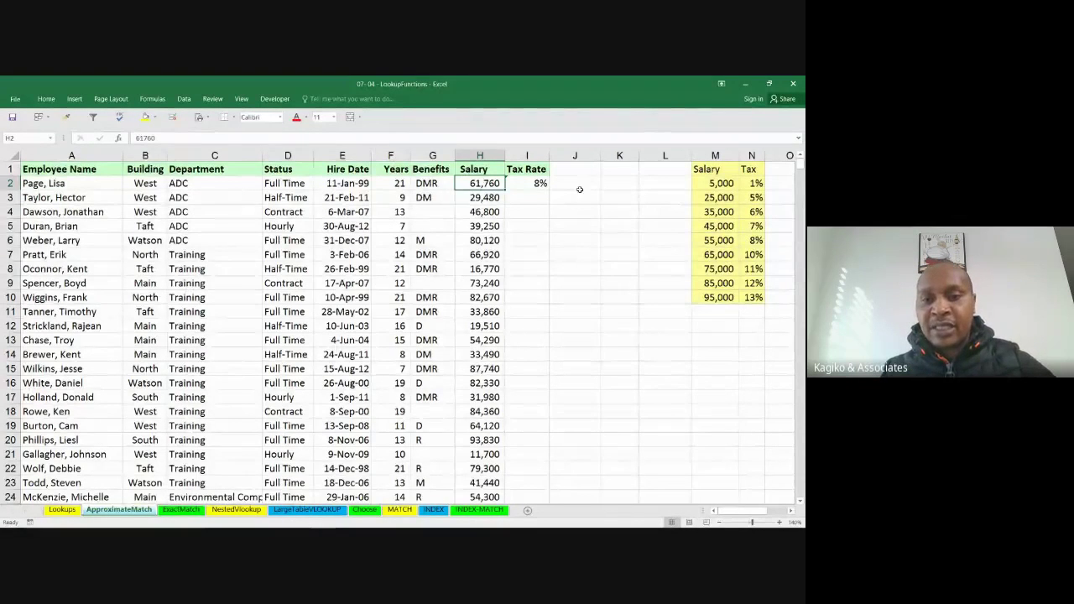
pyautogui.click(530, 183)
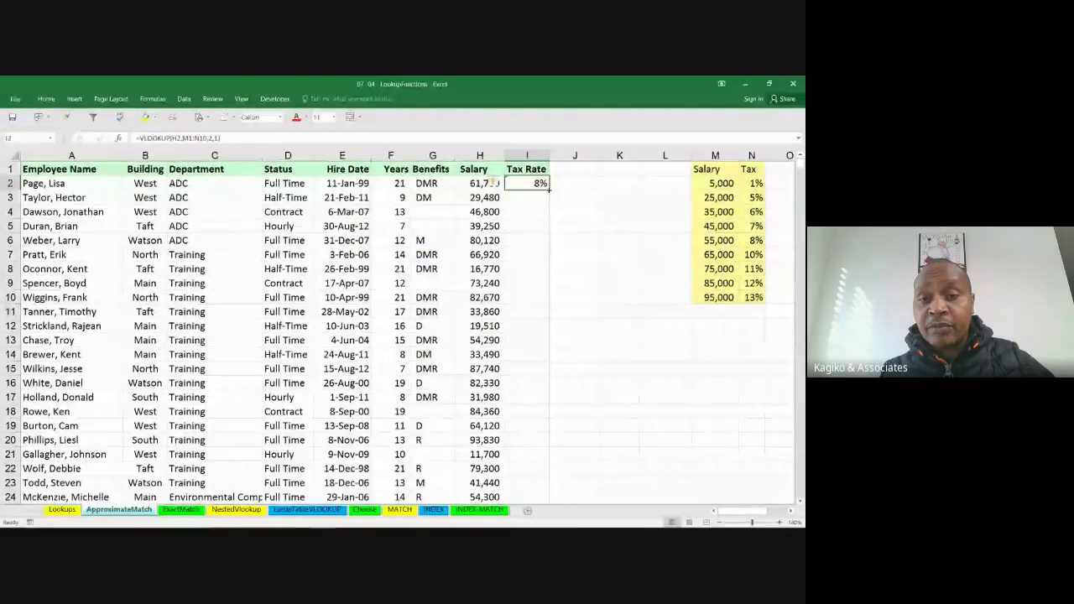
pyautogui.click(475, 183)
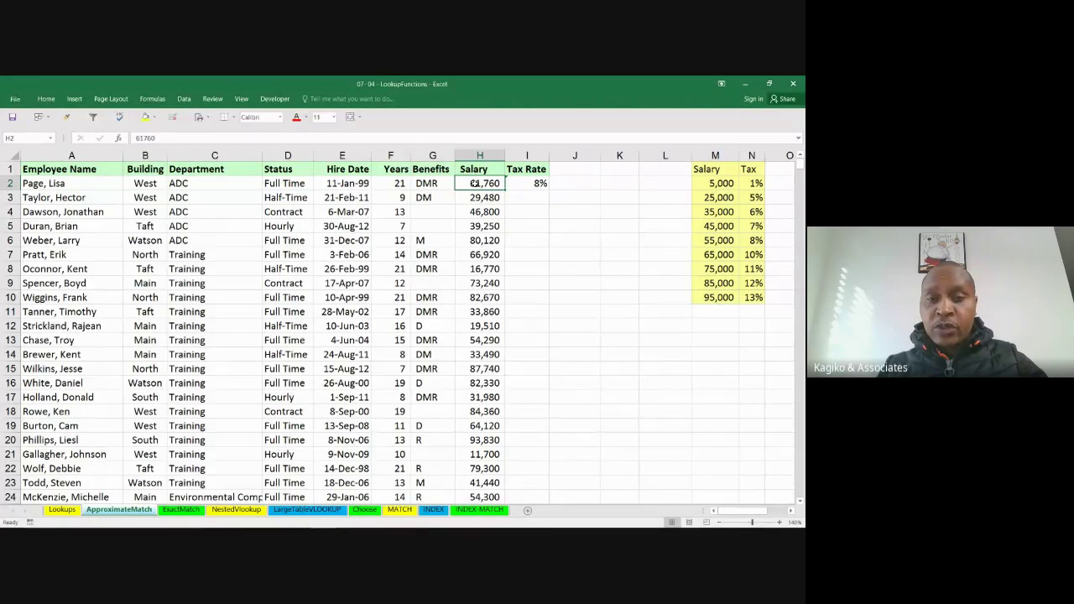
pyautogui.hotkey('ctrl', 'shift', 'Down')
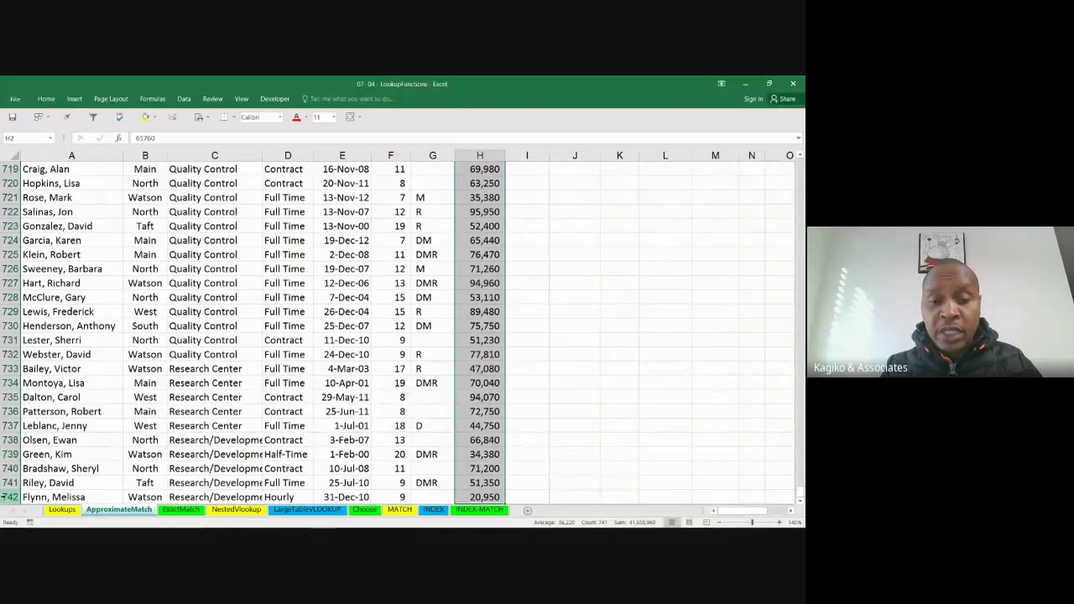
pyautogui.hotkey('shift', 'Return')
pyautogui.press('Return')
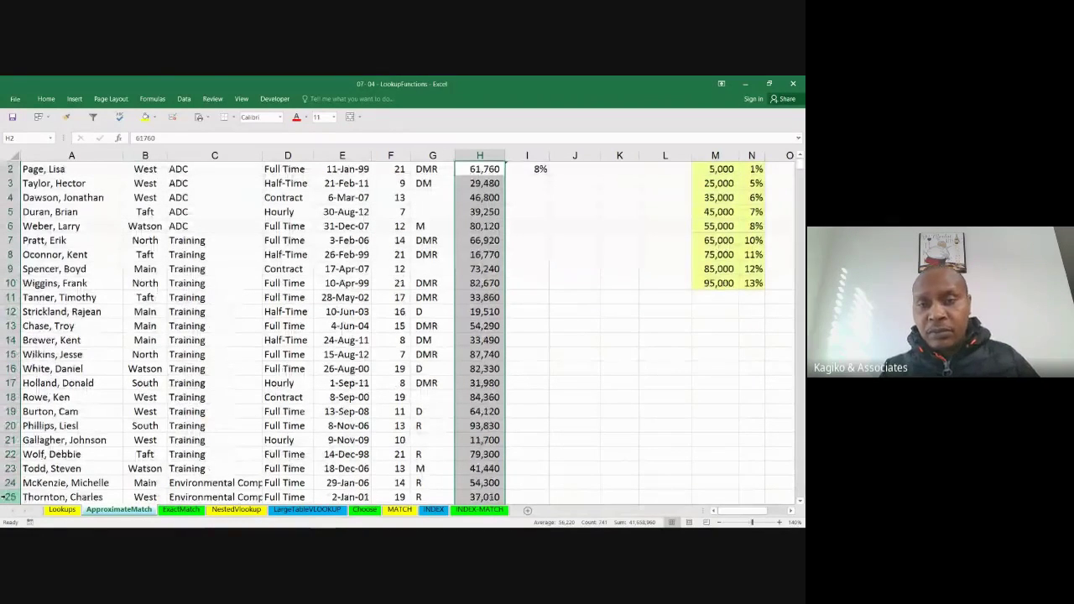
pyautogui.click(523, 170)
pyautogui.moveTo(549, 176); pyautogui.dragTo(548, 342)
pyautogui.moveTo(548, 341); pyautogui.dragTo(551, 174)
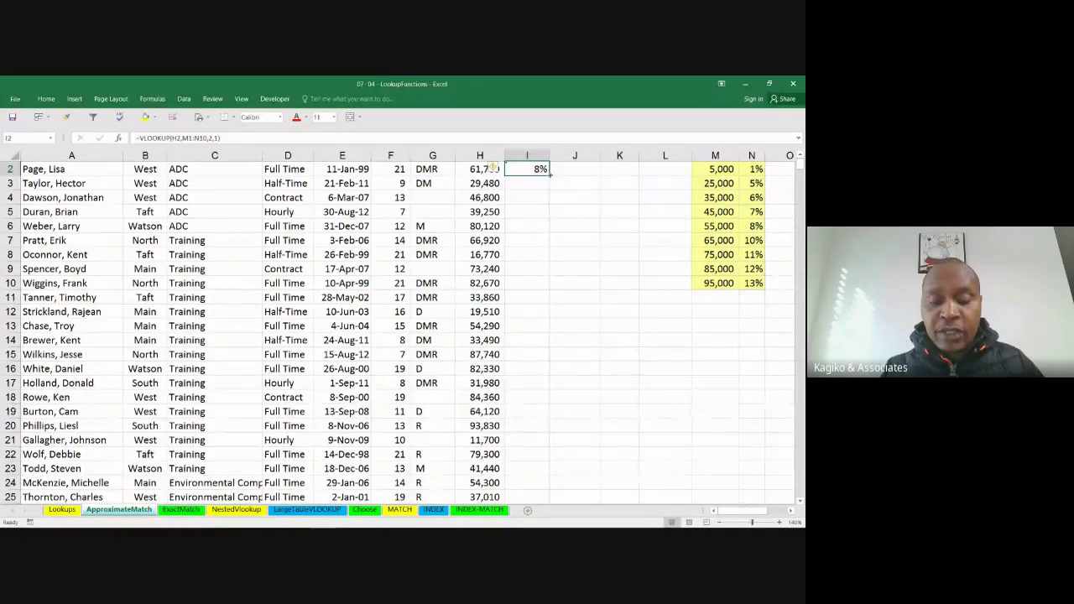
# - Fill the tax-rate lookup down column I and inspect I8's shifted M7:N16 range
pyautogui.doubleClick(550, 175)
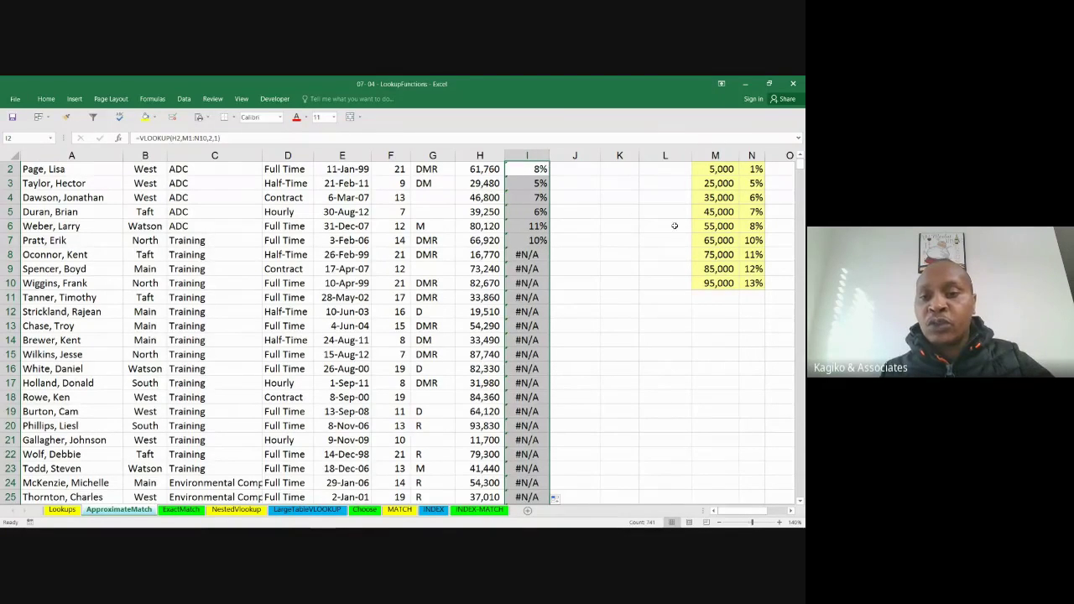
pyautogui.doubleClick(534, 254)
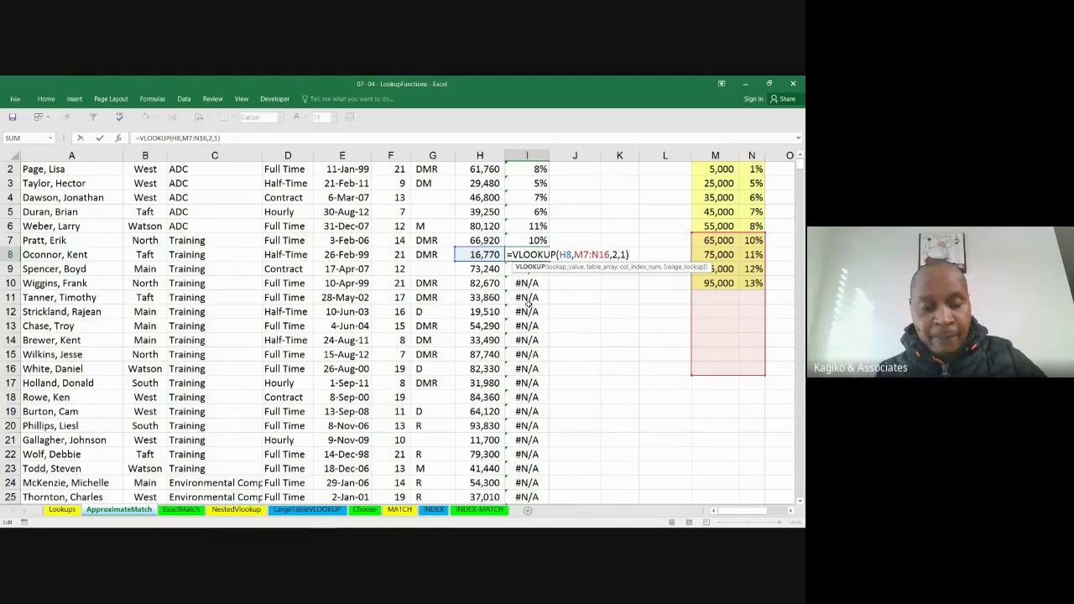
# - Lock I2's table range as $M$1:$N$10 and refill column I so every row shows a rate
pyautogui.hotkey('ctrl', 'Return')
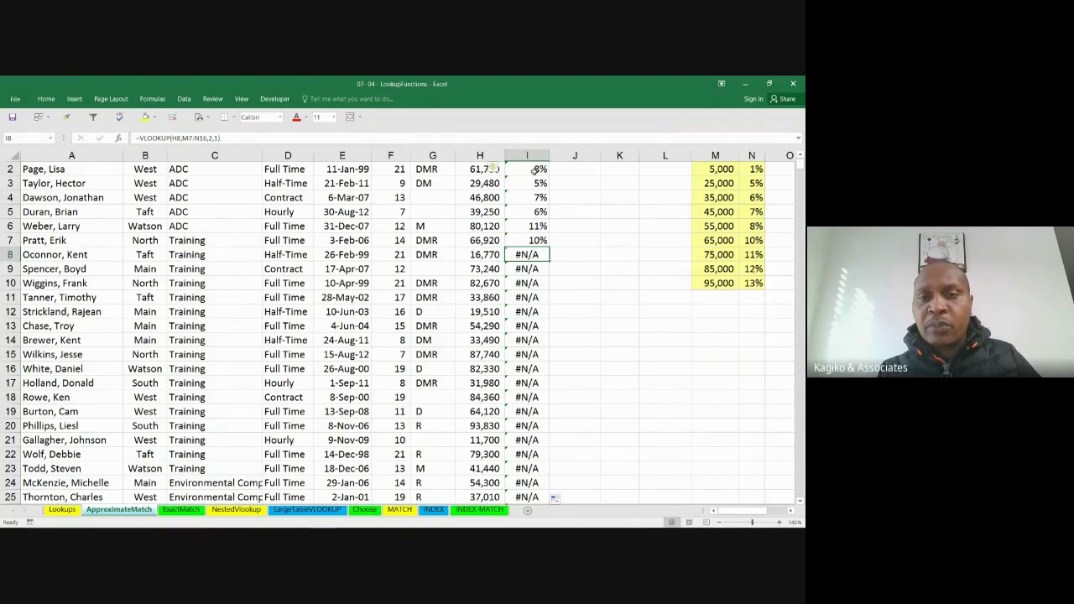
pyautogui.doubleClick(537, 168)
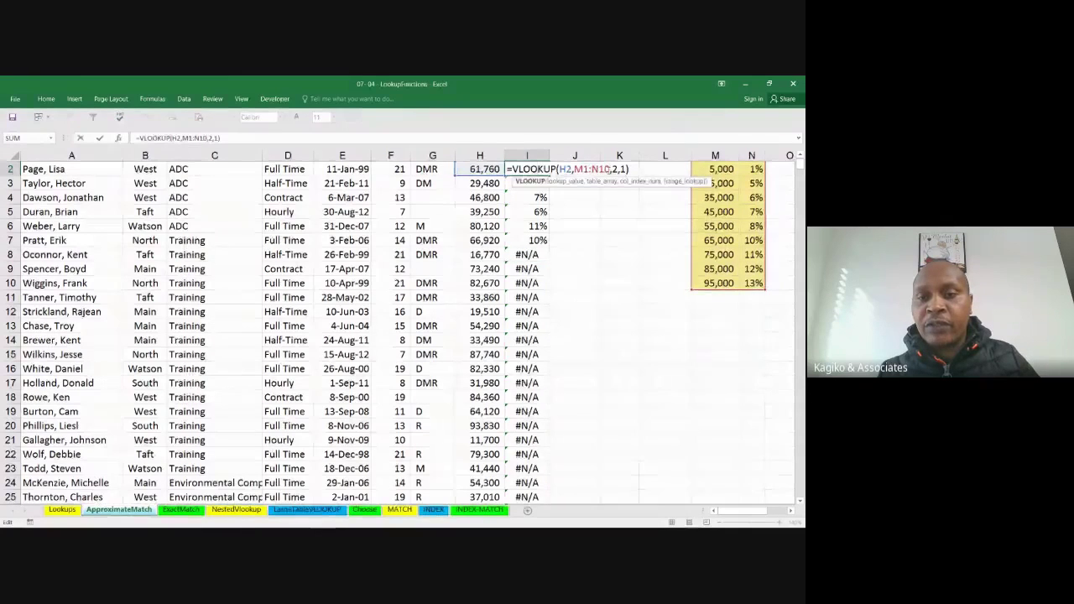
pyautogui.doubleClick(577, 169)
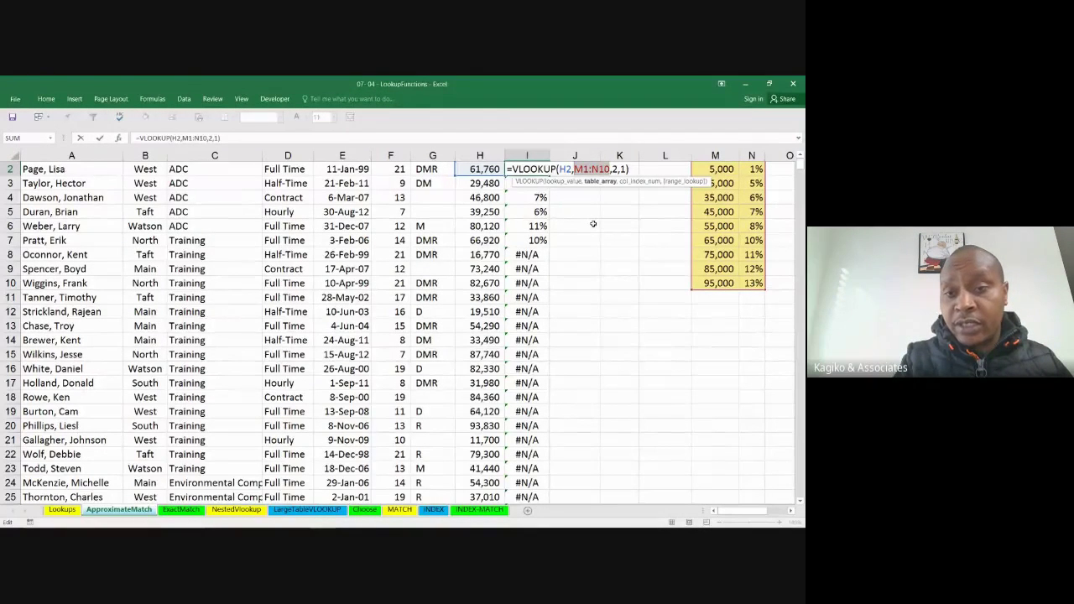
pyautogui.press('F4')
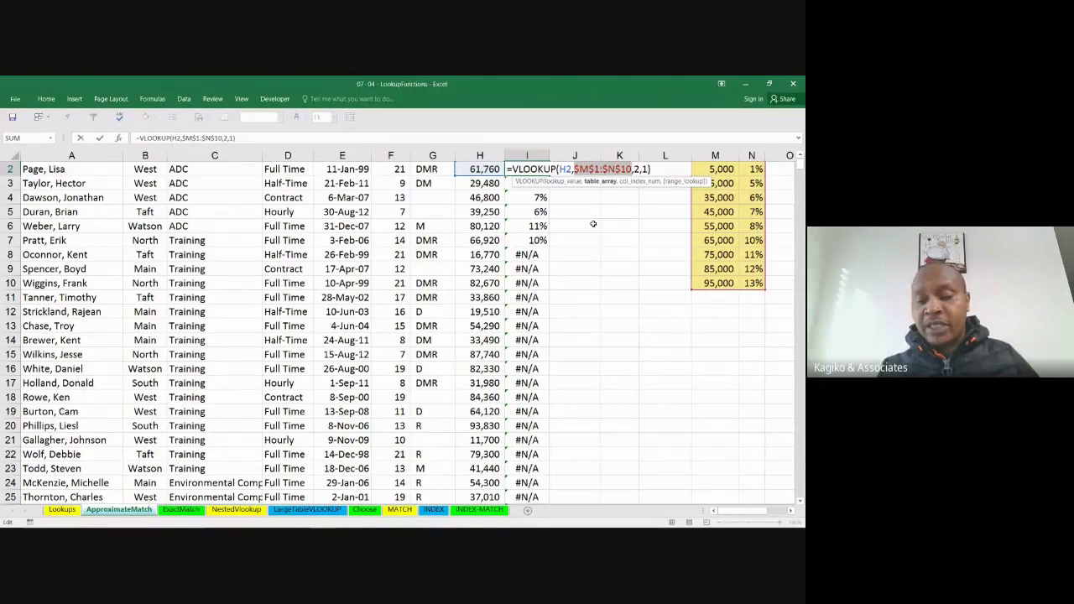
pyautogui.hotkey('ctrl', 'Return')
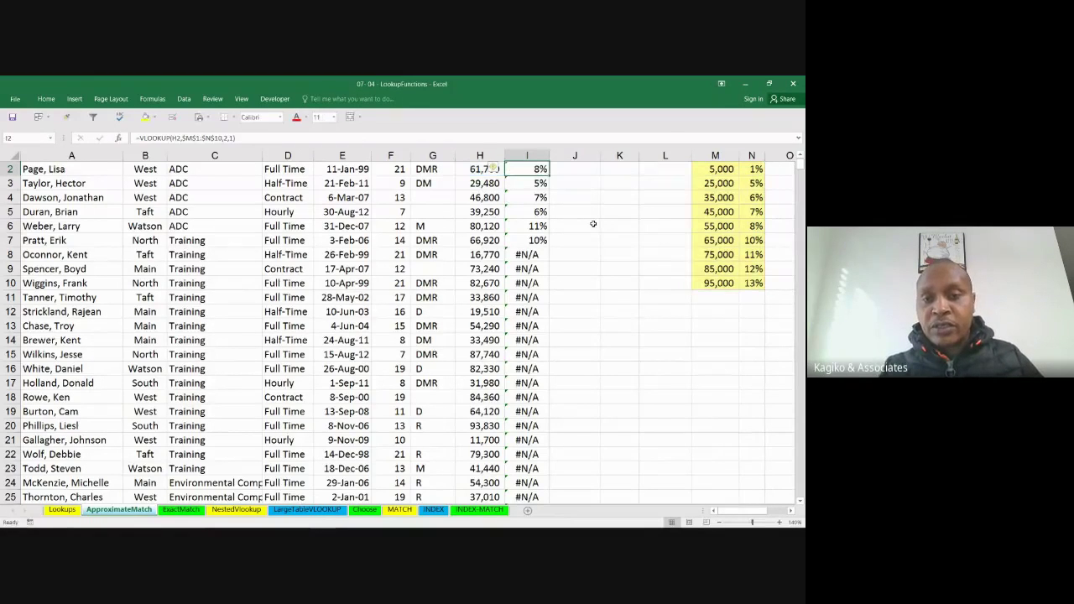
pyautogui.doubleClick(549, 175)
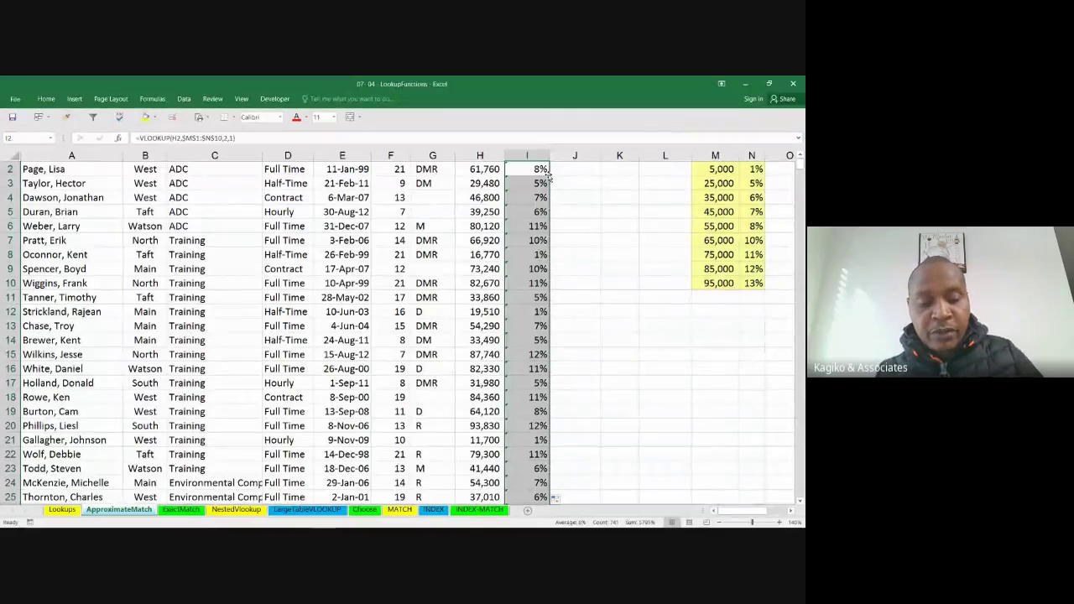
# - Switch to the Google Meet call and admit the waiting participant
pyautogui.hotkey('alt', 'Tab')
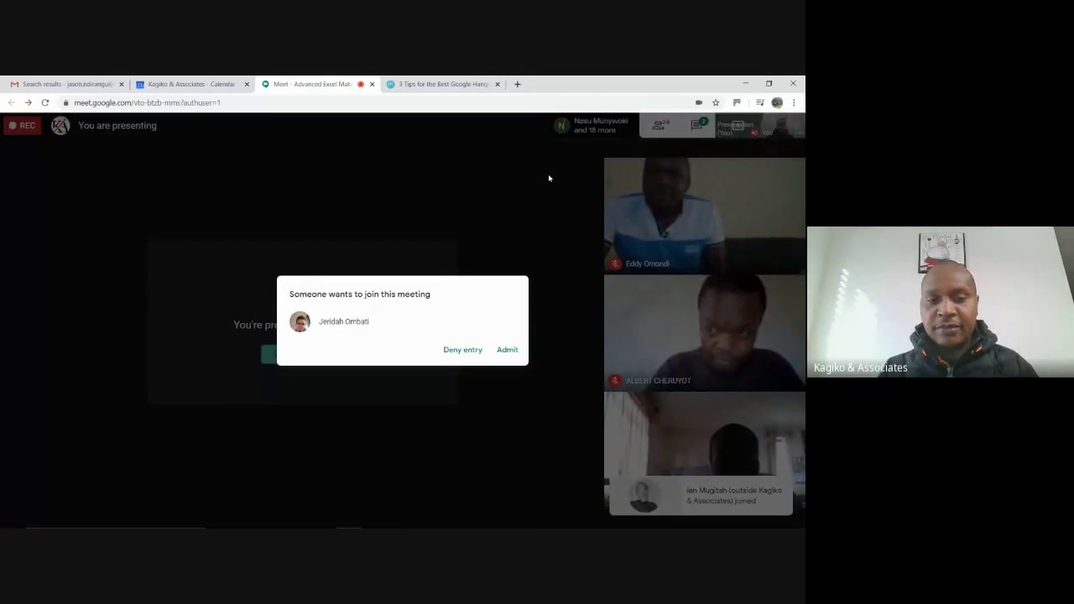
pyautogui.click(507, 351)
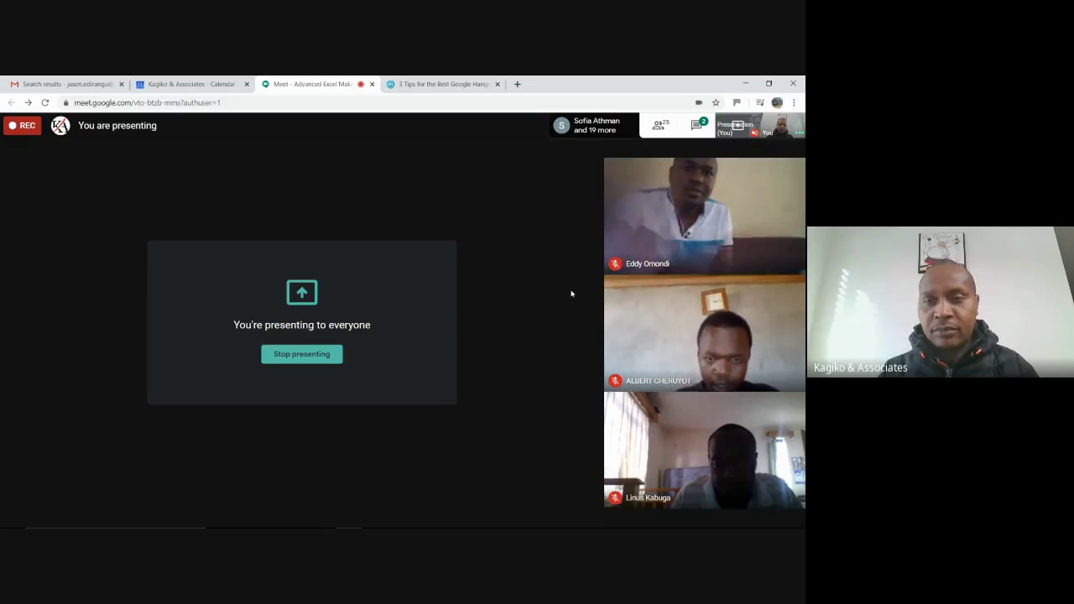
# - Return from the Meet call to Excel's ApproximateMatch sheet
pyautogui.moveTo(673, 257)
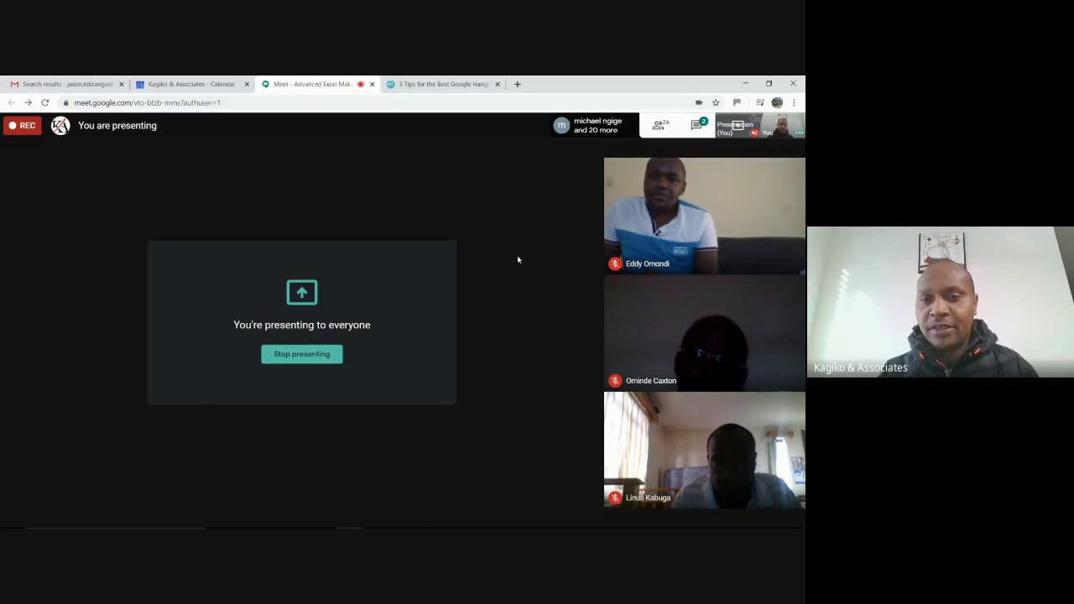
pyautogui.moveTo(711, 278)
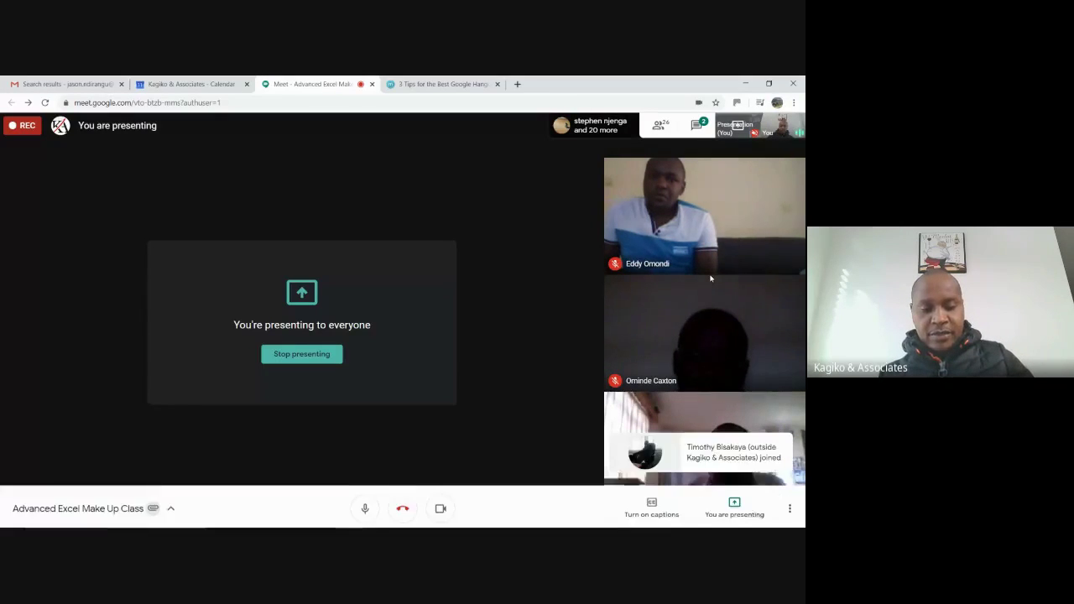
pyautogui.hotkey('alt', 'Tab')
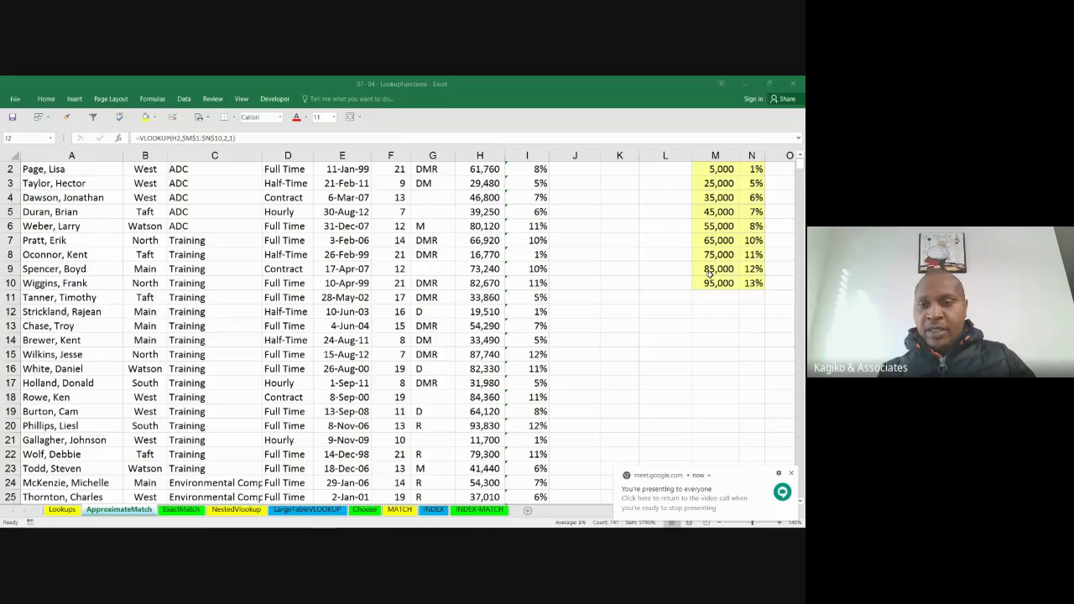
# - Scroll back up to the header row and select J1
pyautogui.click(802, 155)
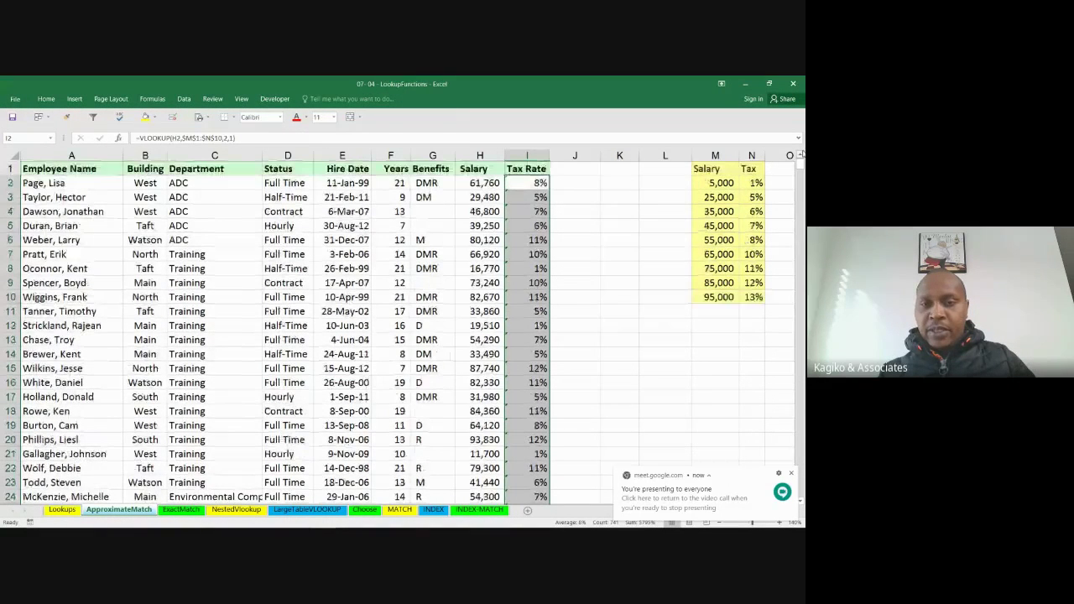
pyautogui.click(576, 166)
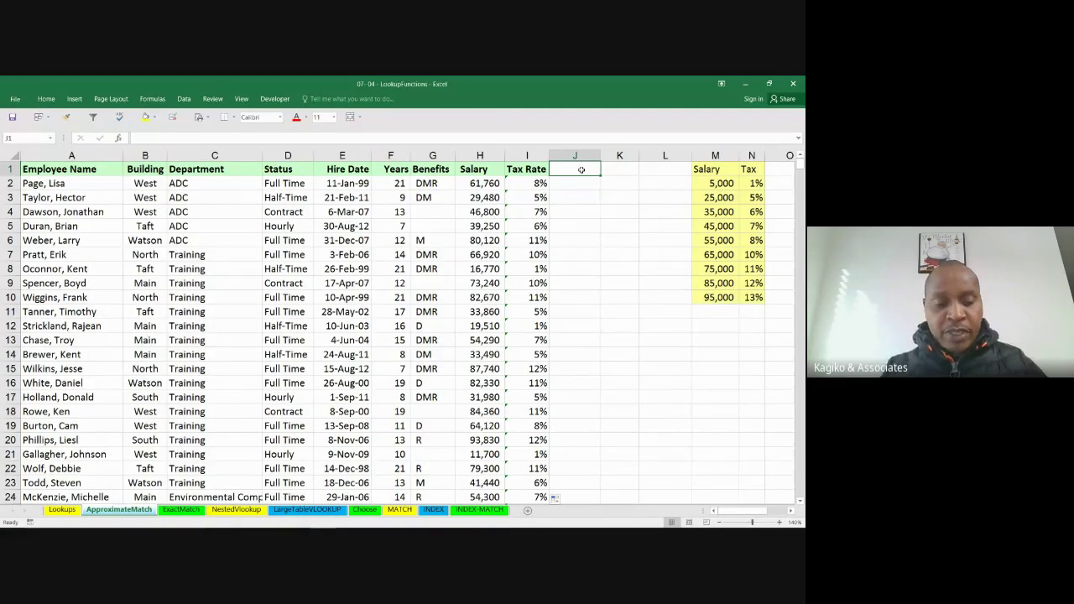
# - Enter the heading 'Tax Rate' in J1 and move to J2
pyautogui.write('Tax')
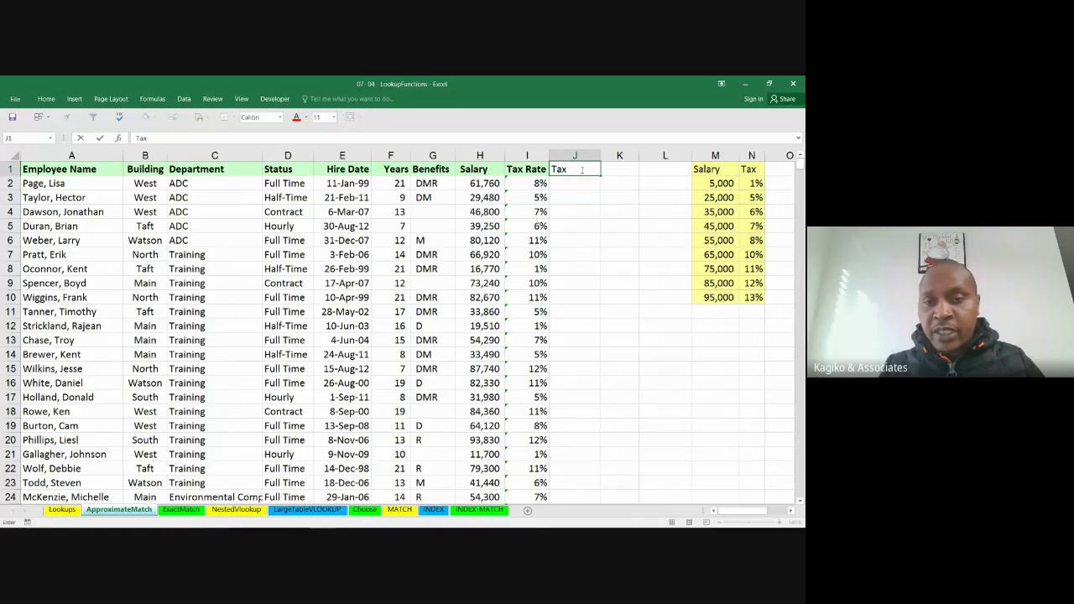
pyautogui.write(' R')
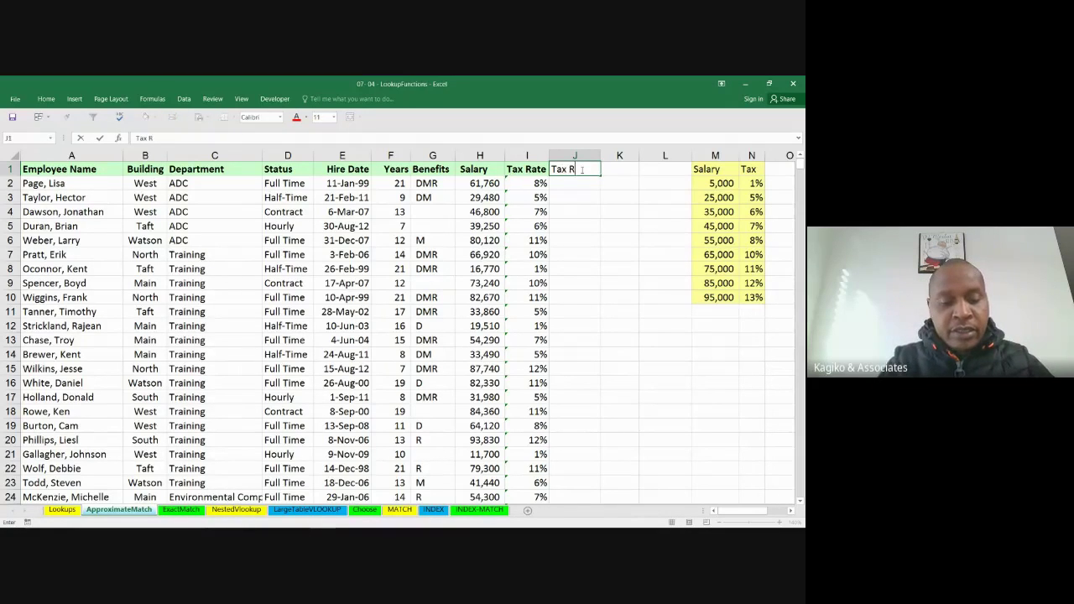
pyautogui.write('ate')
pyautogui.click(605, 214)
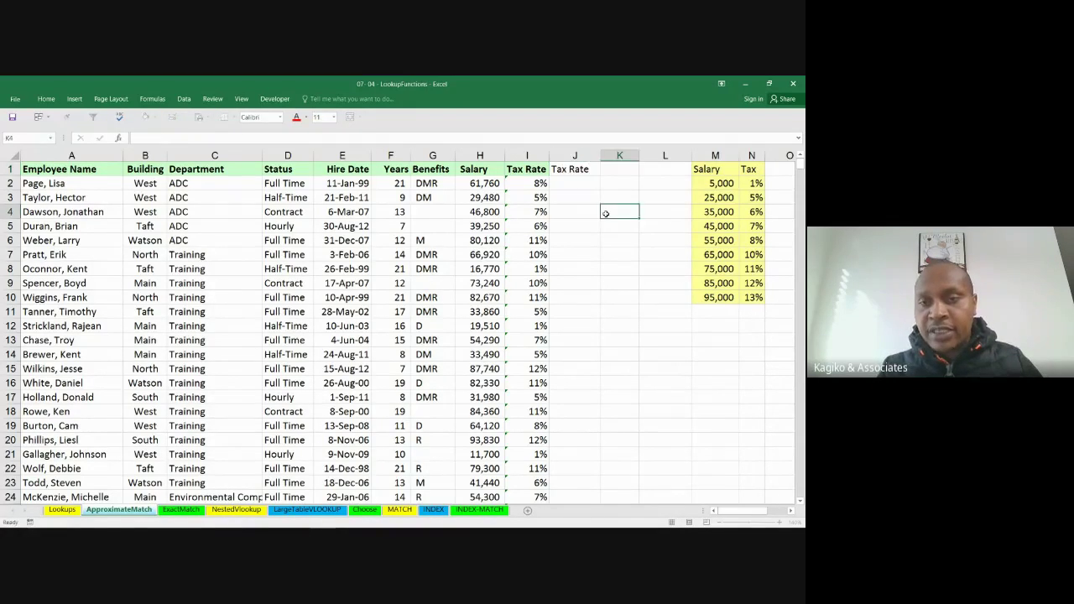
pyautogui.click(575, 183)
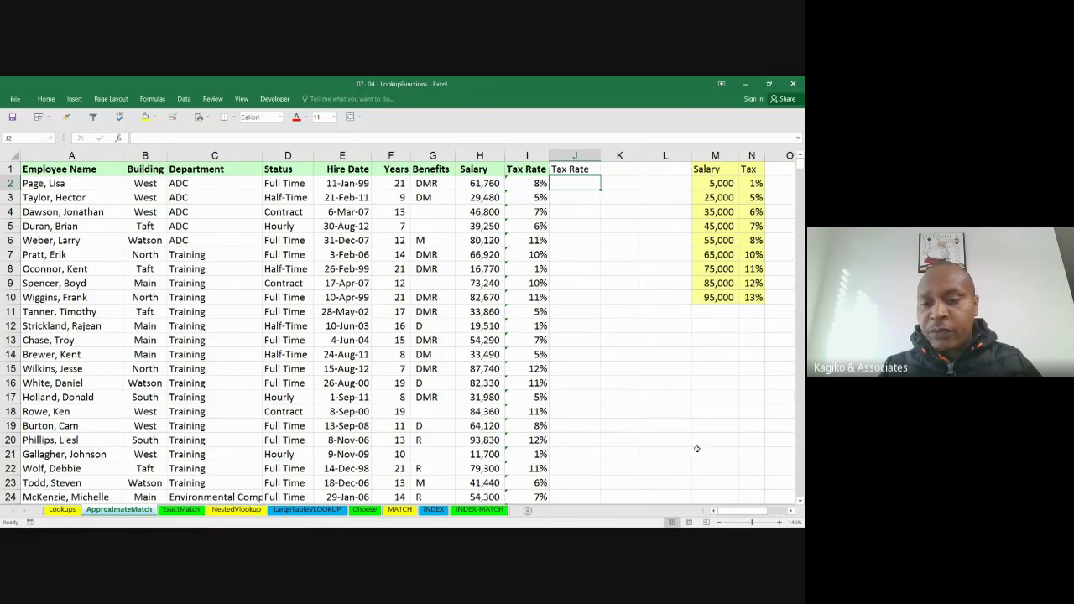
# - Scroll right to reveal the horizontal salary-tax table, then switch to the Meet window
pyautogui.click(791, 510)
pyautogui.click(790, 510)
pyautogui.click(791, 510)
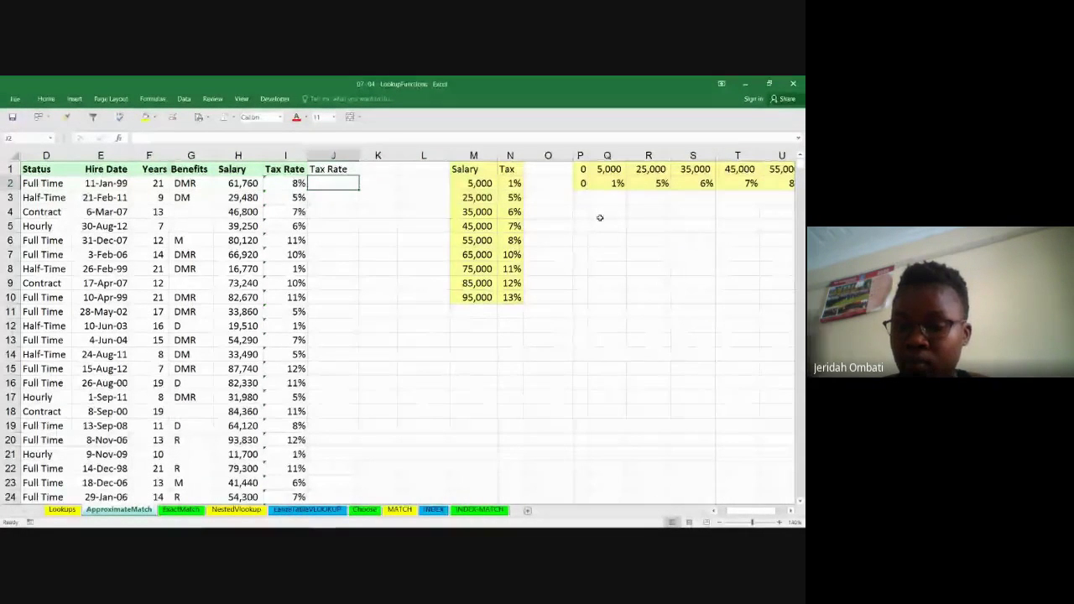
pyautogui.hotkey('alt', 'Tab')
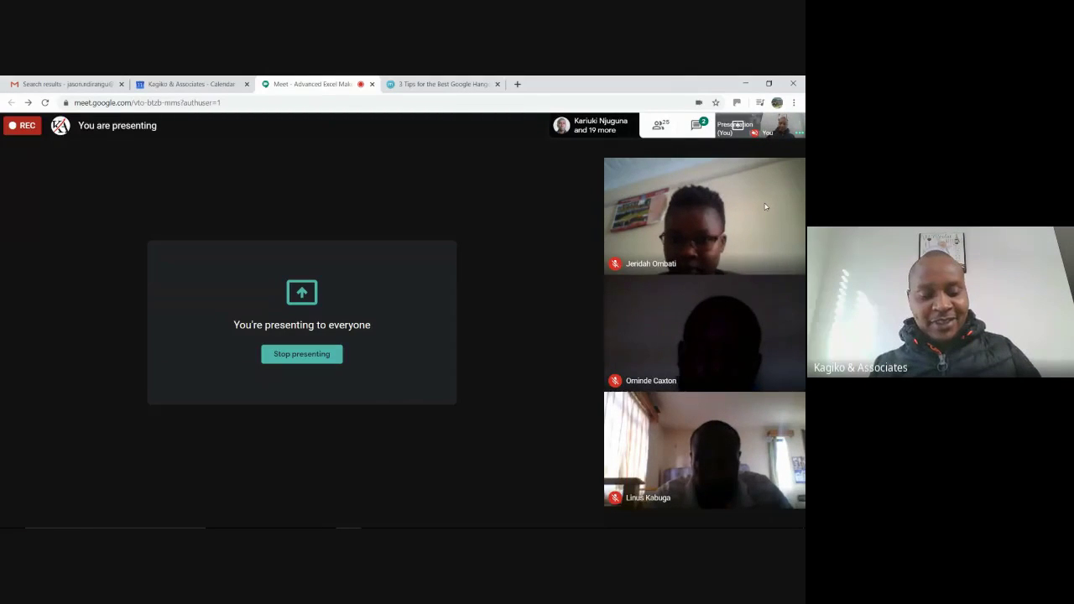
# - Return to Excel and close the 'You're presenting to everyone' notice
pyautogui.hotkey('alt', 'Tab')
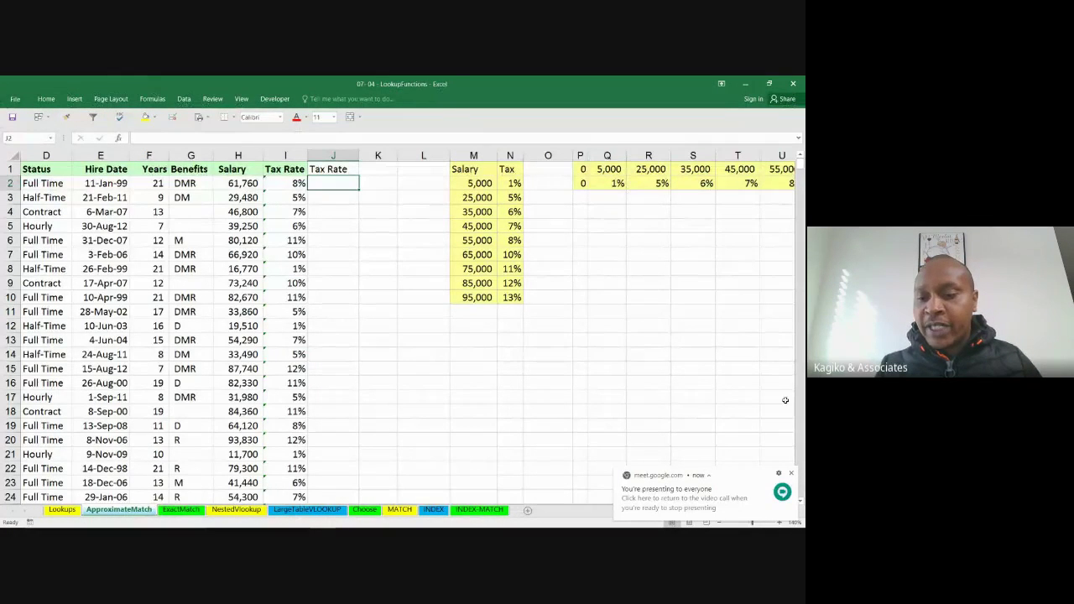
pyautogui.click(792, 475)
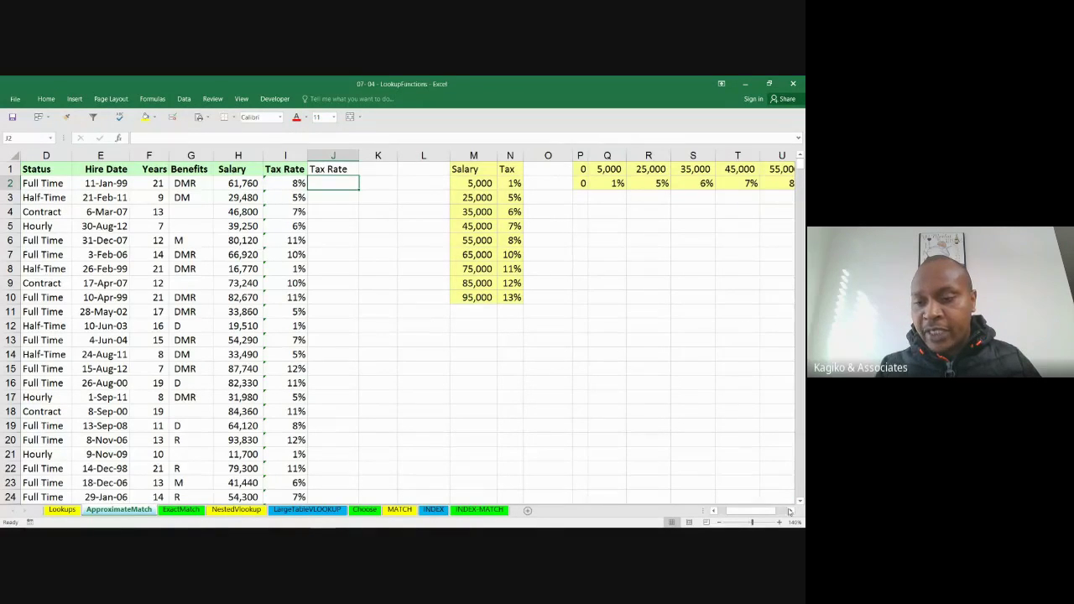
pyautogui.hscroll(3, 792, 515)
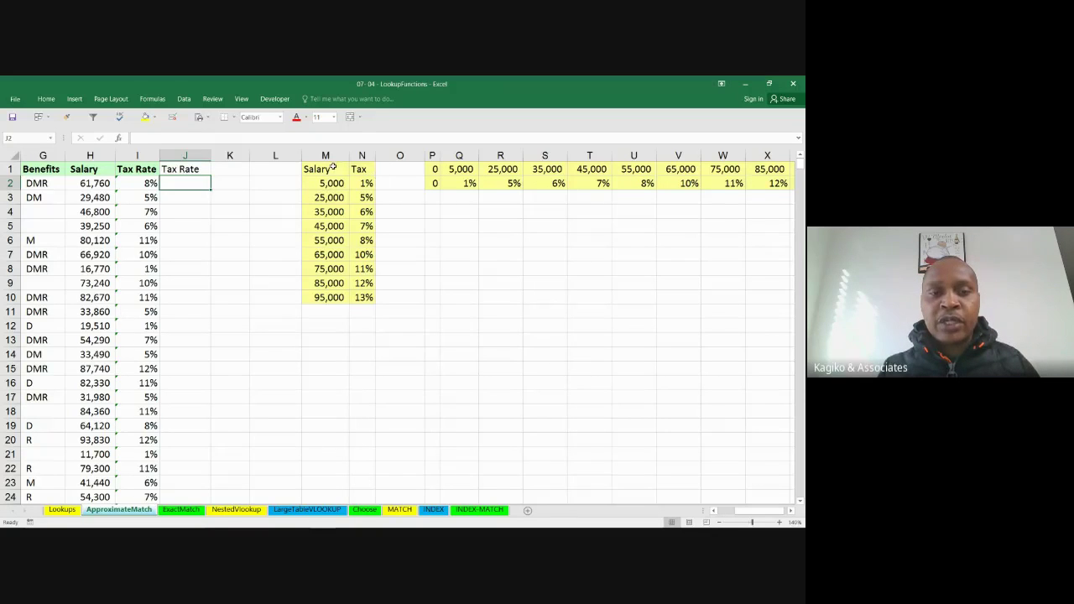
# - Paste the Salary and Tax headings from M1:N1 transposed into P1:P2 and autofit column P
pyautogui.moveTo(334, 166); pyautogui.dragTo(359, 169)
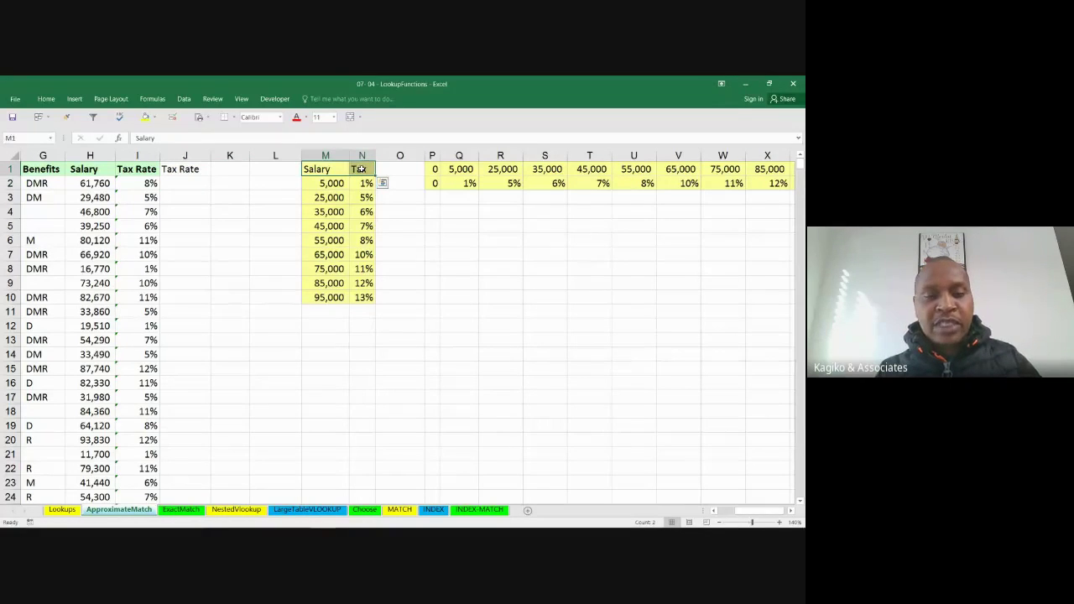
pyautogui.hotkey('ctrl', 'c')
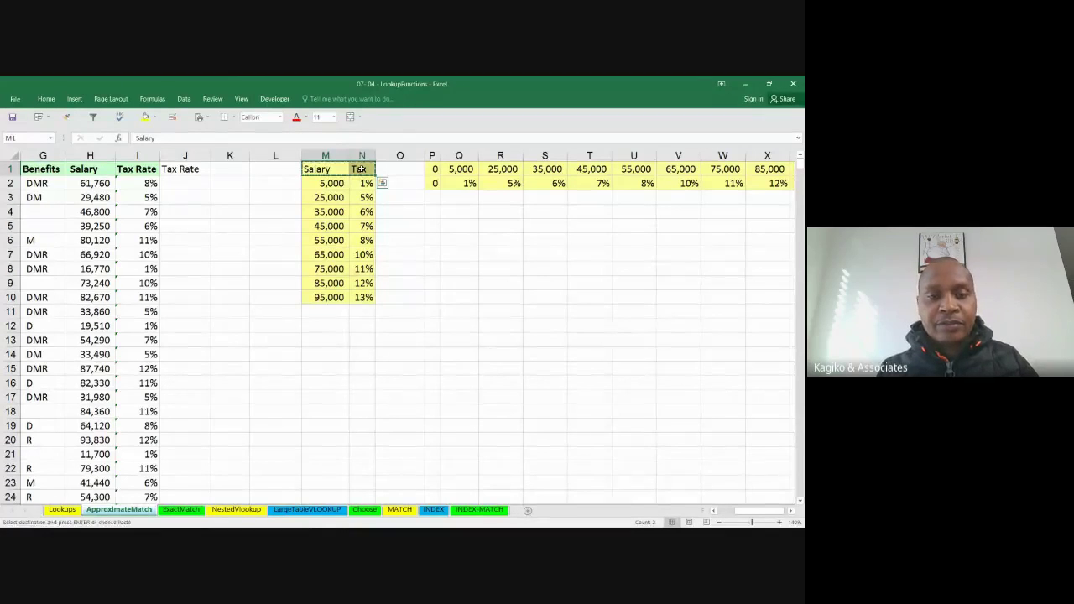
pyautogui.click(432, 168)
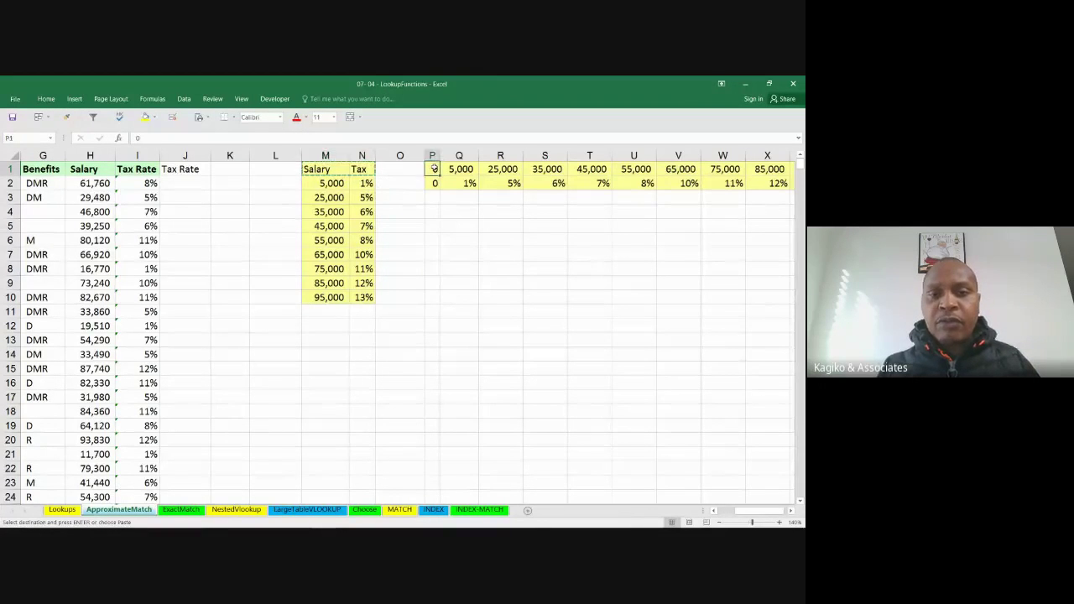
pyautogui.rightClick(433, 169)
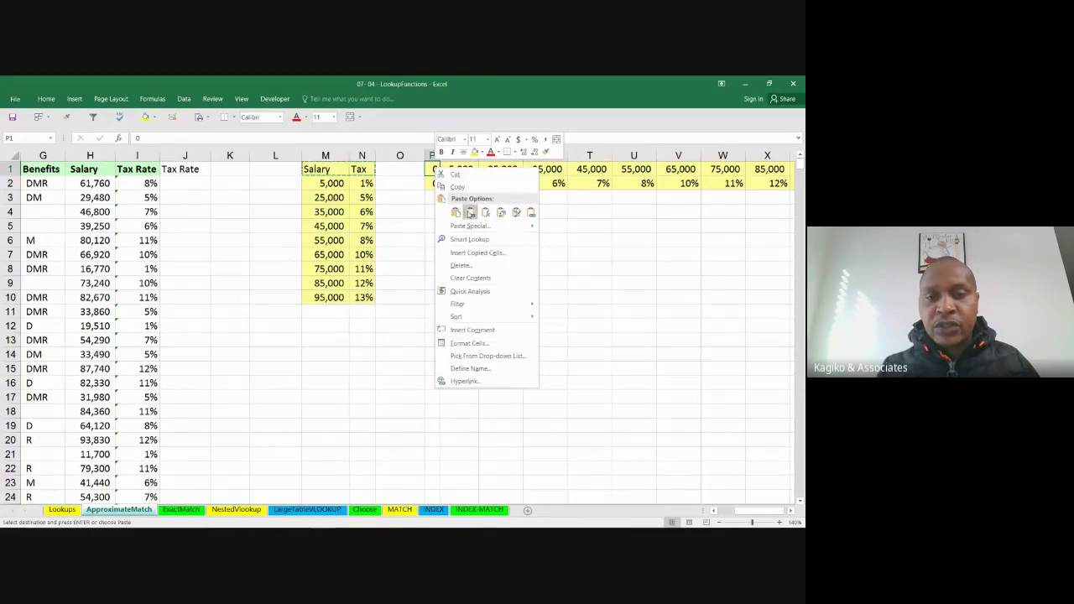
pyautogui.click(500, 213)
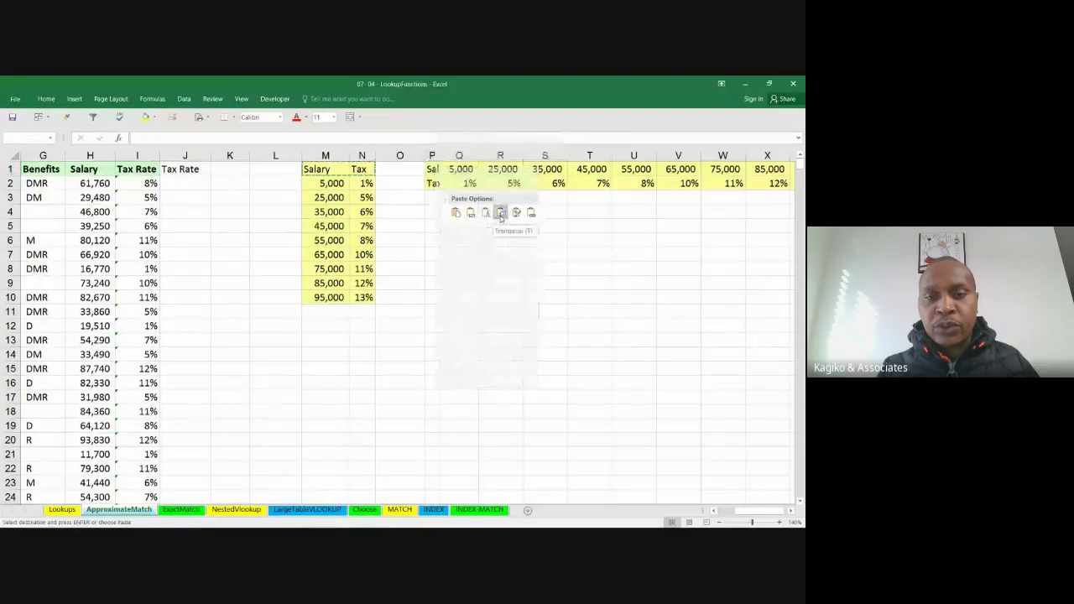
pyautogui.doubleClick(446, 156)
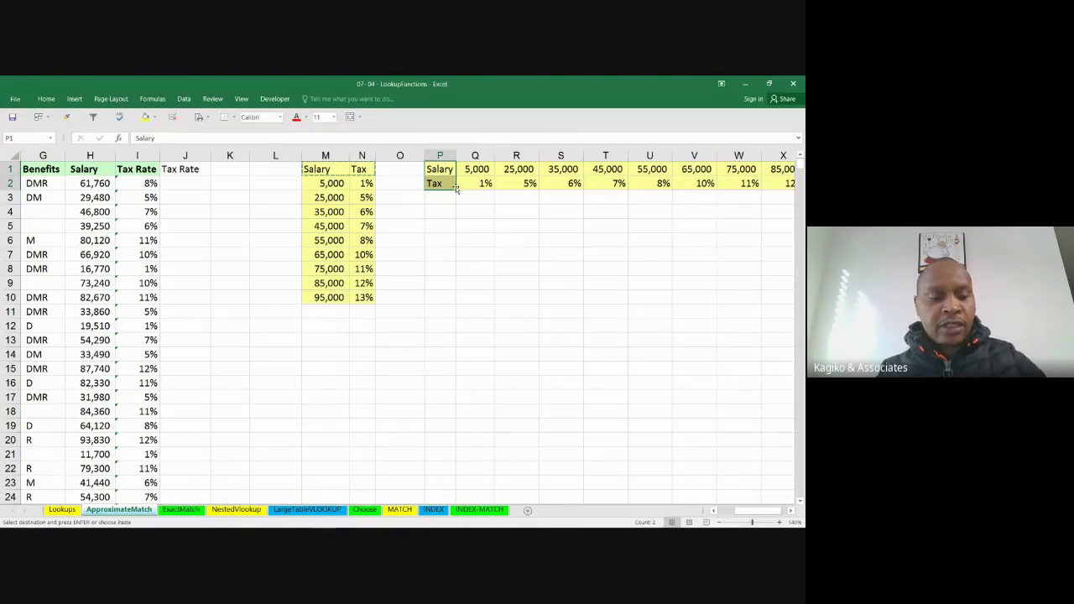
pyautogui.press('Escape')
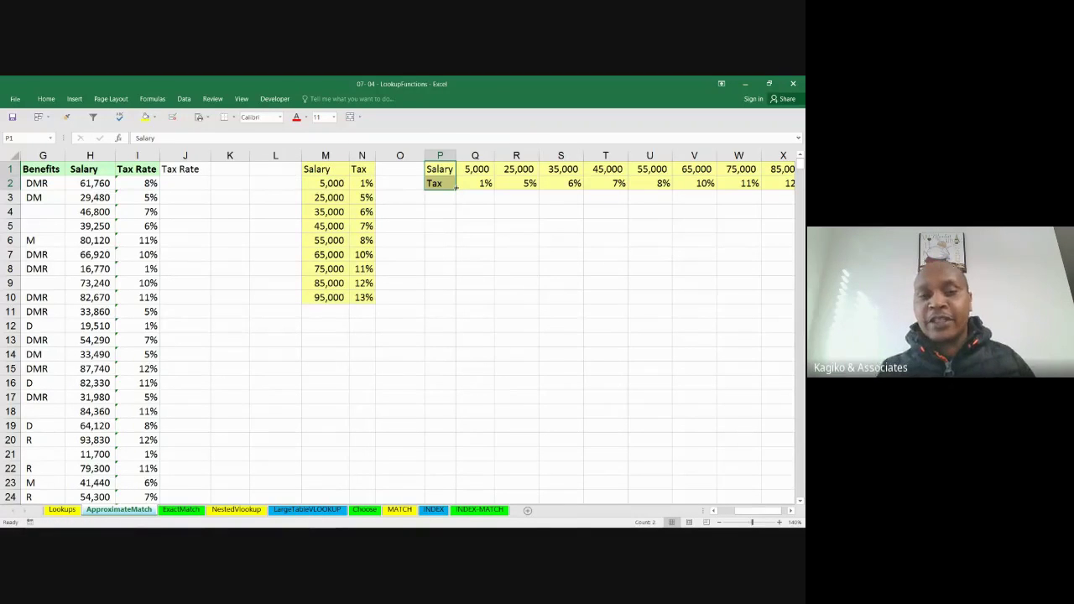
# - Review the vertical Salary and Tax table, then start an HLOOKUP formula in J2
pyautogui.click(510, 243)
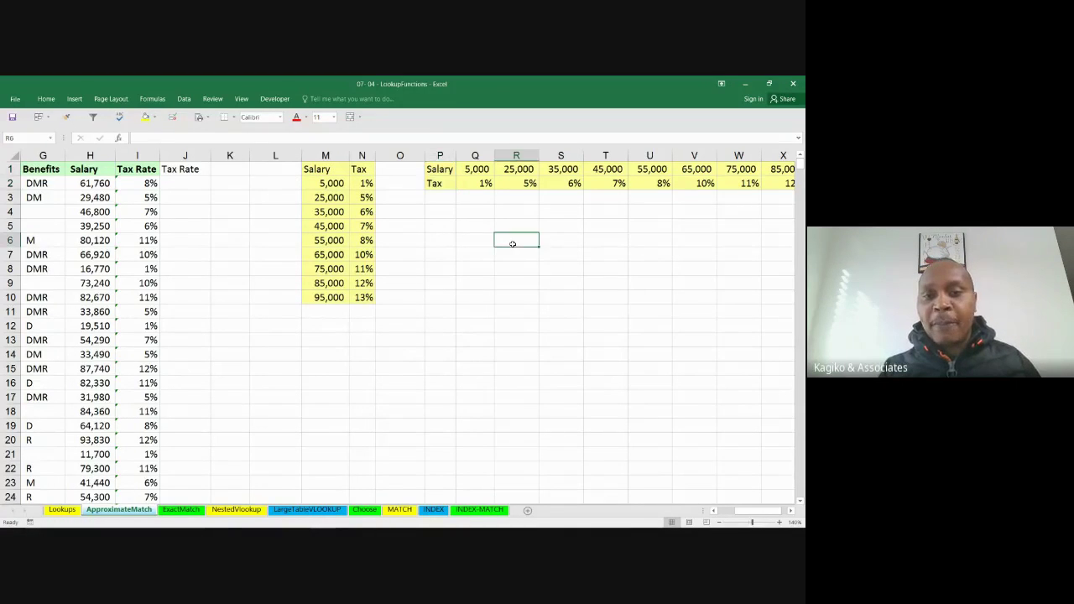
pyautogui.moveTo(325, 170); pyautogui.dragTo(362, 297)
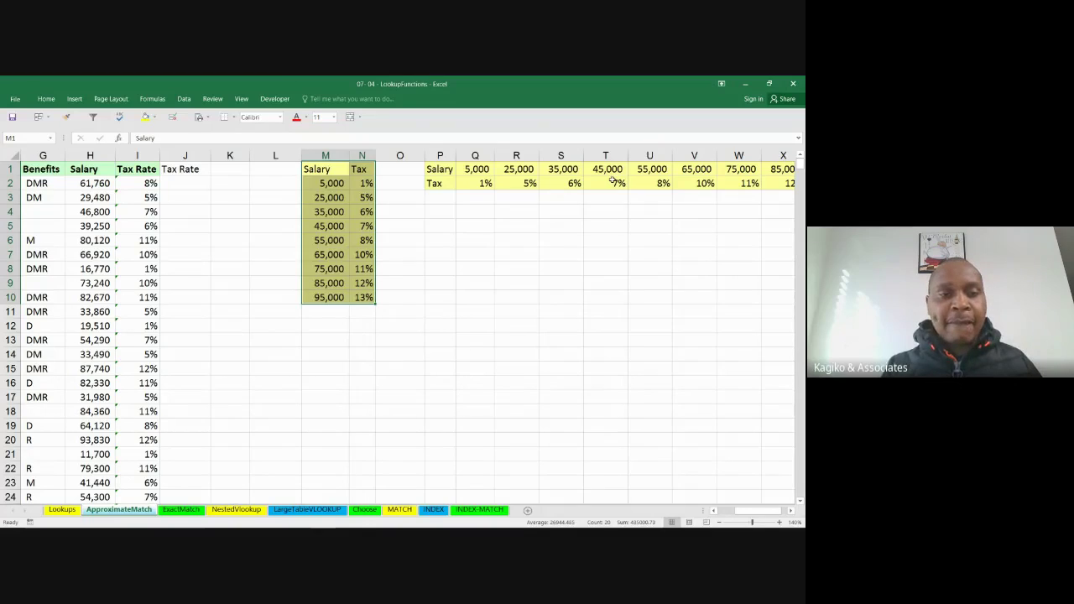
pyautogui.click(202, 183)
pyautogui.write('=')
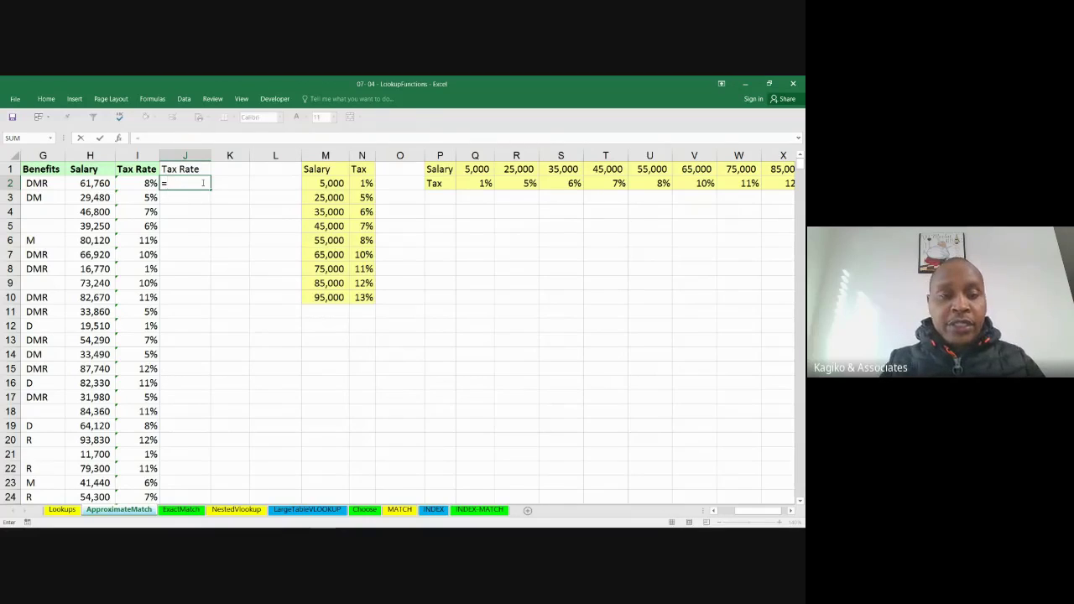
pyautogui.write('h')
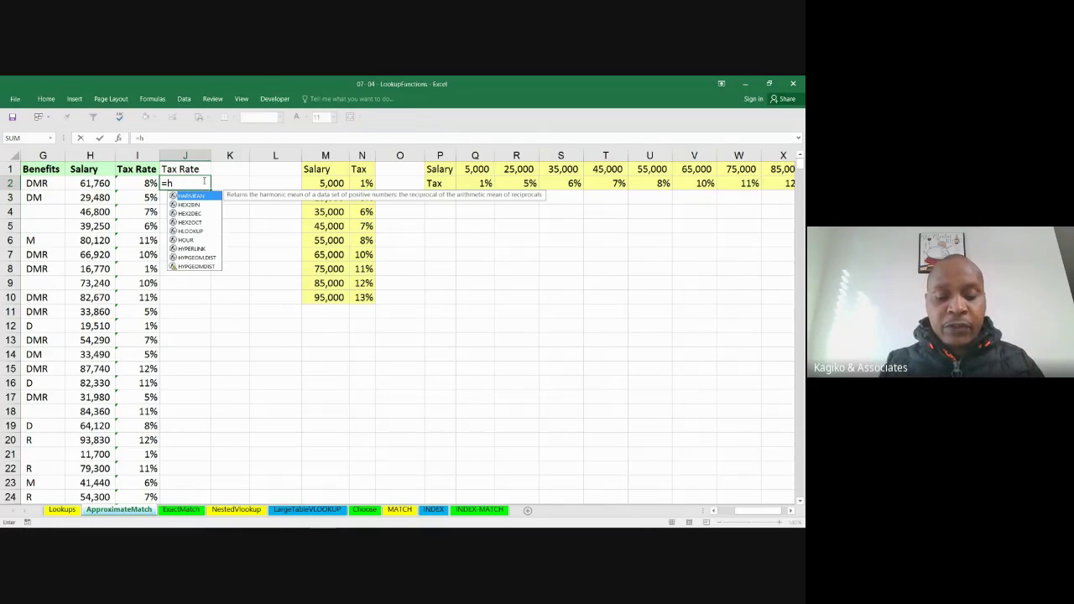
pyautogui.write('v')
pyautogui.press('BackSpace')
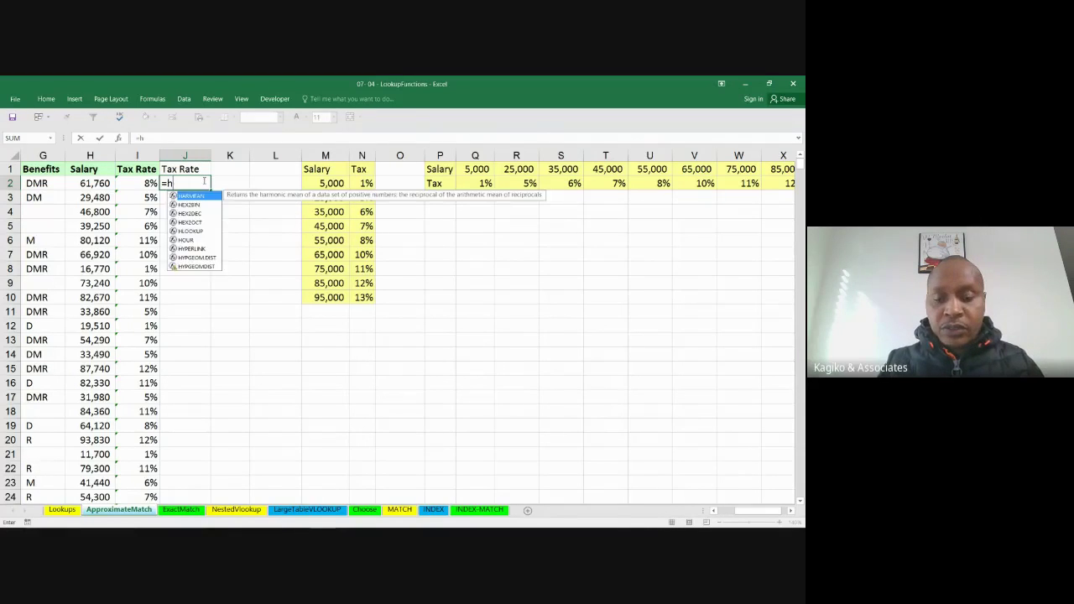
pyautogui.write('l')
pyautogui.press('Tab')
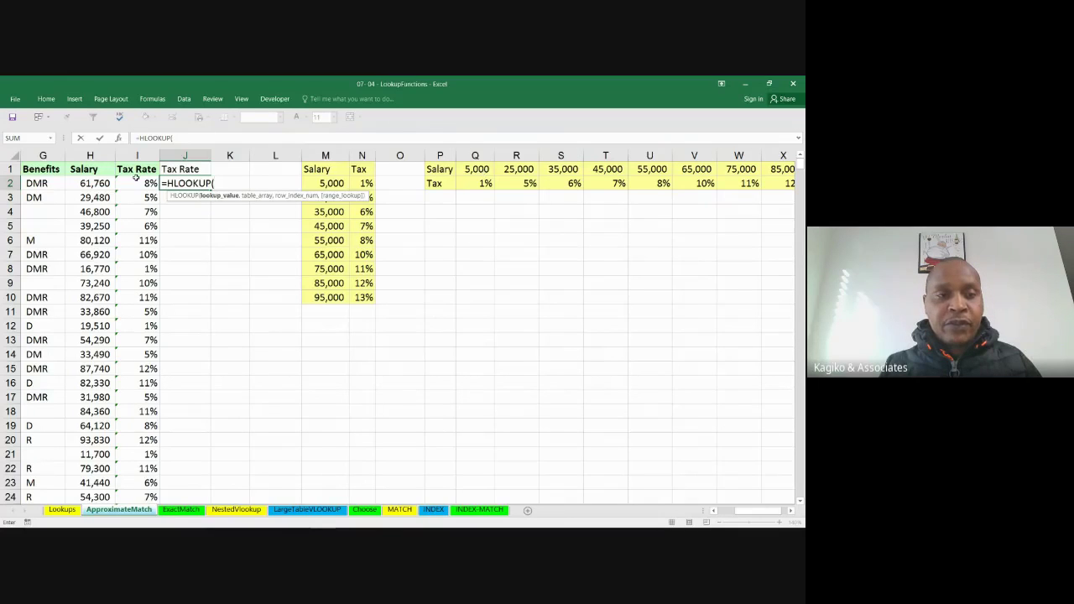
# - Complete J2 as =HLOOKUP(H2,$P$1:$Y$2,2,FALSE), which returns #N/A
pyautogui.click(87, 186)
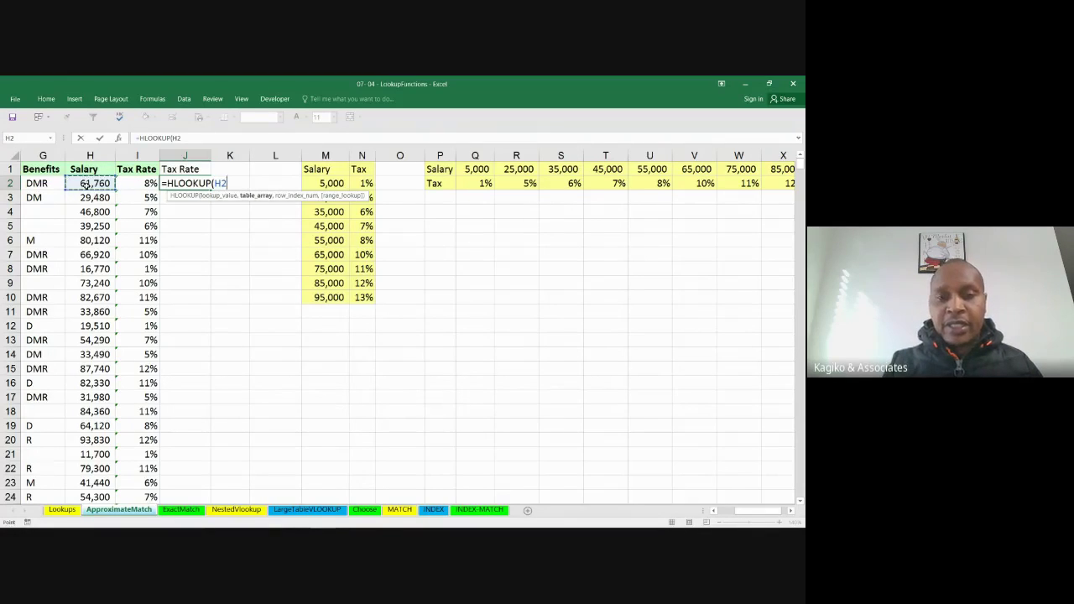
pyautogui.write(',')
pyautogui.click(443, 171)
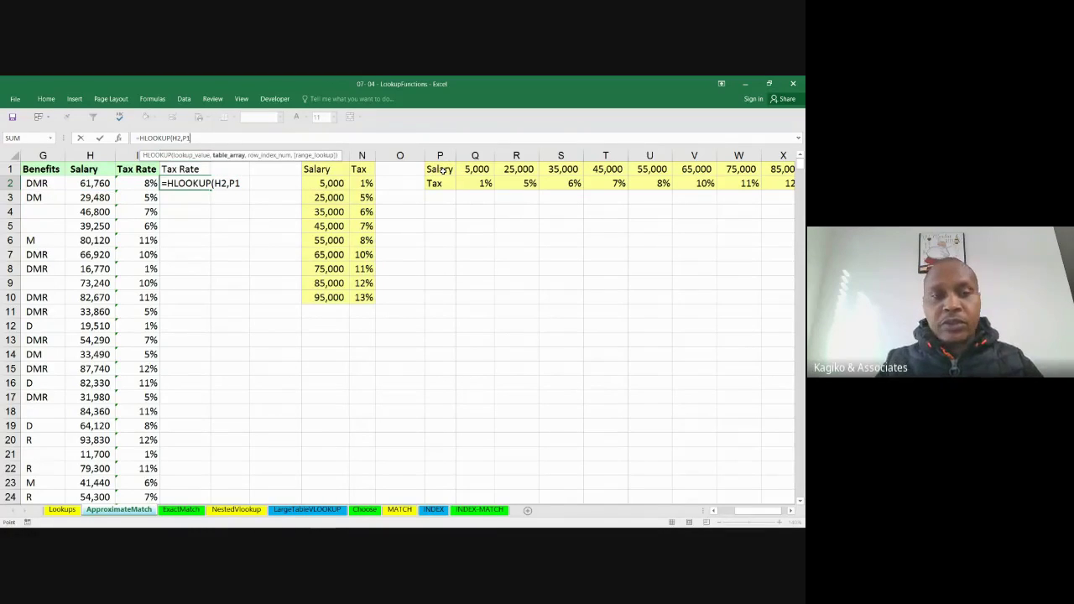
pyautogui.press('BackSpace')
pyautogui.press('BackSpace')
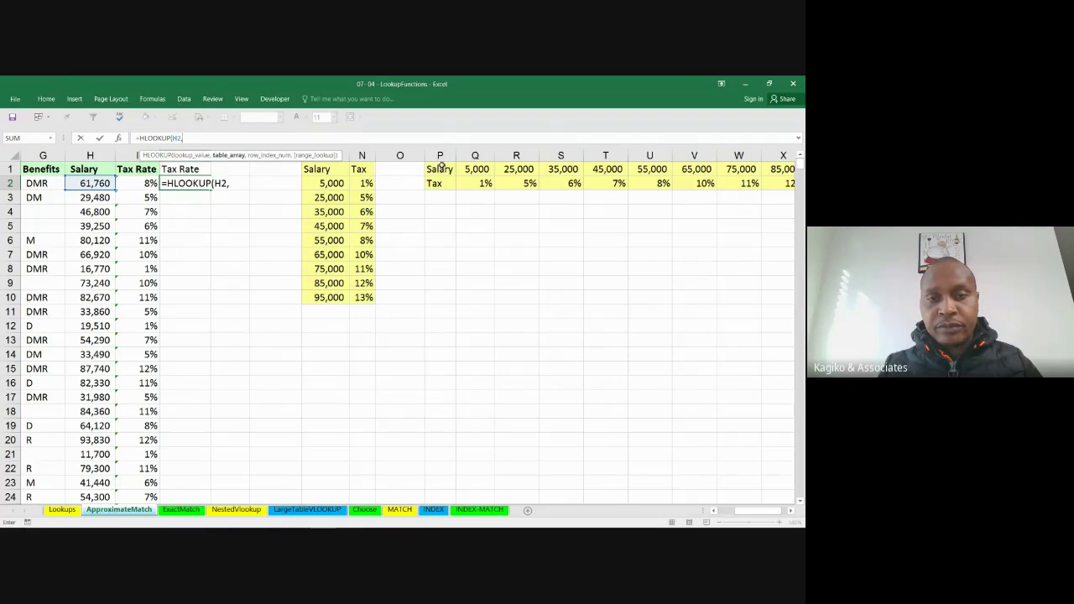
pyautogui.click(442, 166)
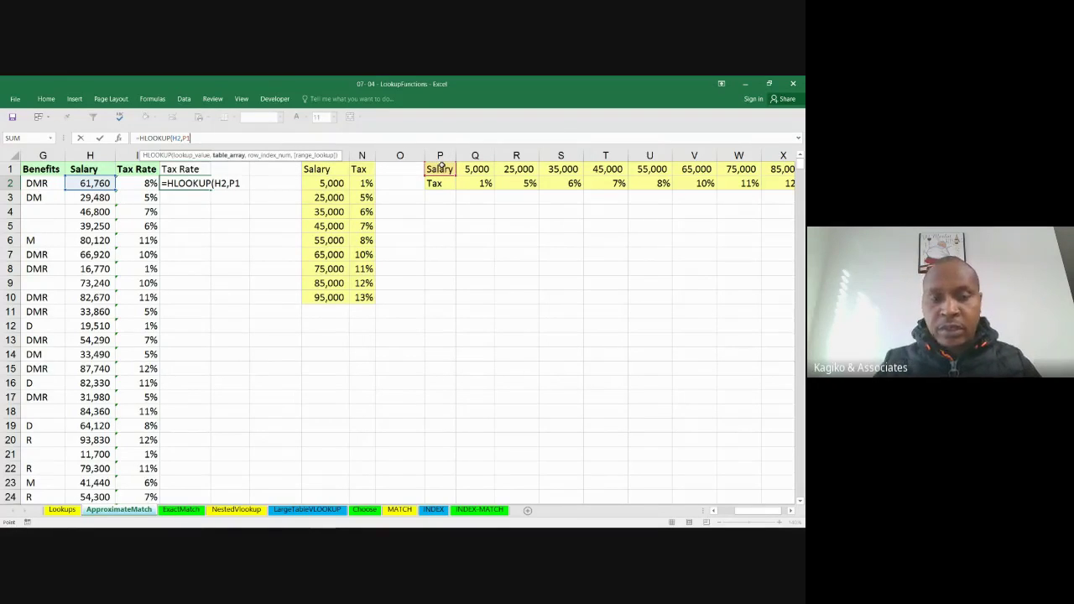
pyautogui.moveTo(441, 171); pyautogui.dragTo(657, 184)
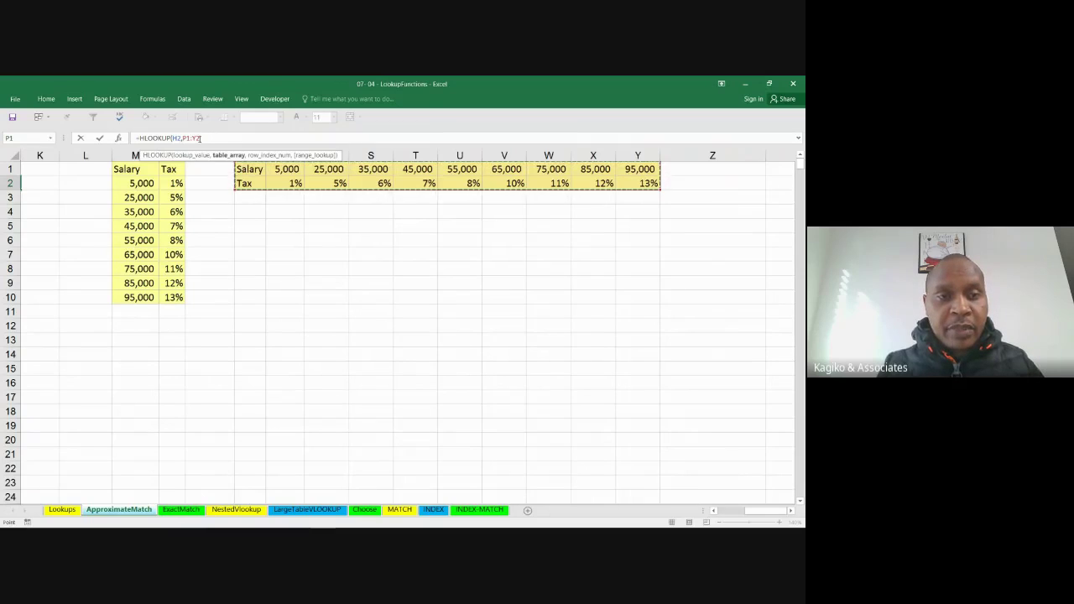
pyautogui.moveTo(202, 138); pyautogui.dragTo(181, 138)
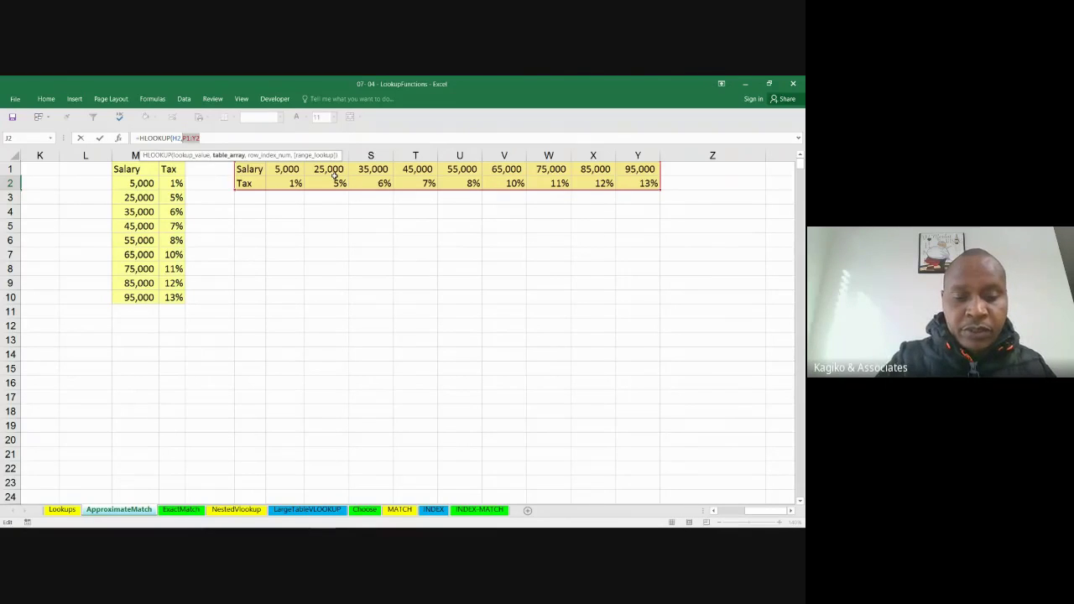
pyautogui.press('F4')
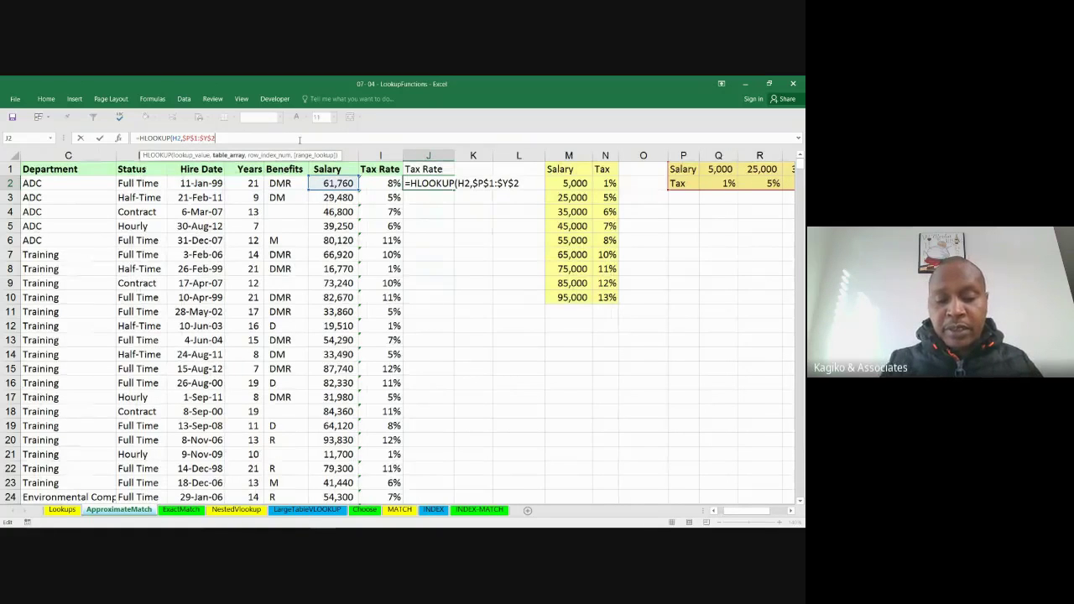
pyautogui.write(',2')
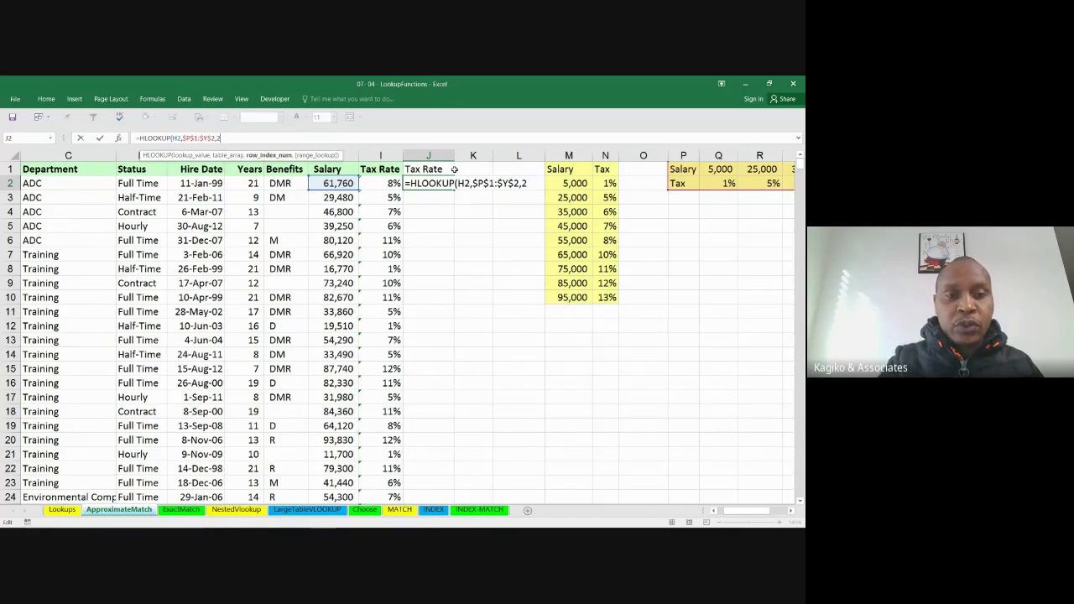
pyautogui.write(',')
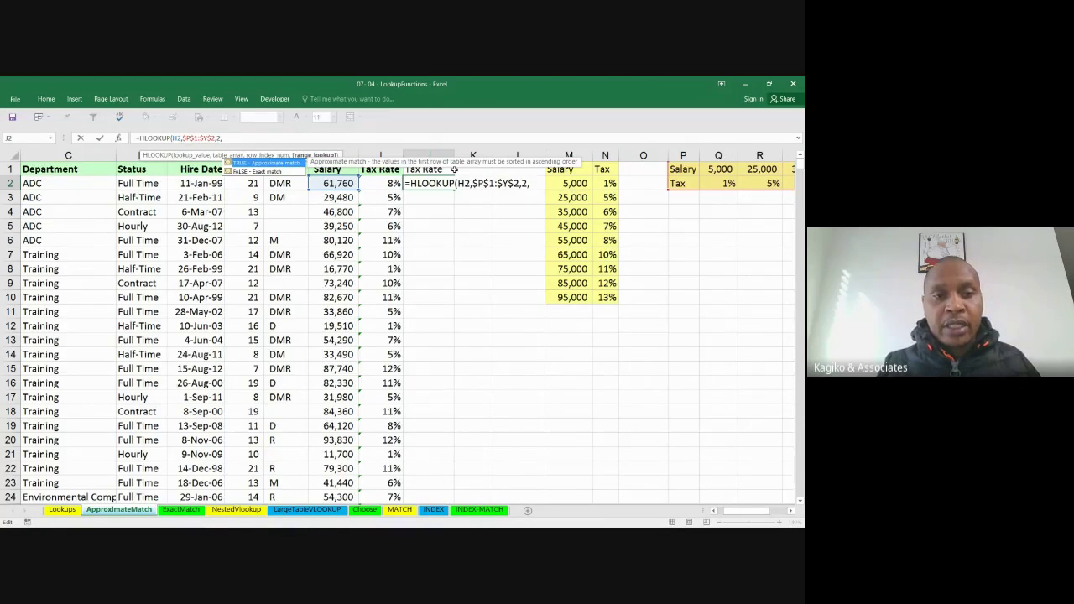
pyautogui.doubleClick(273, 171)
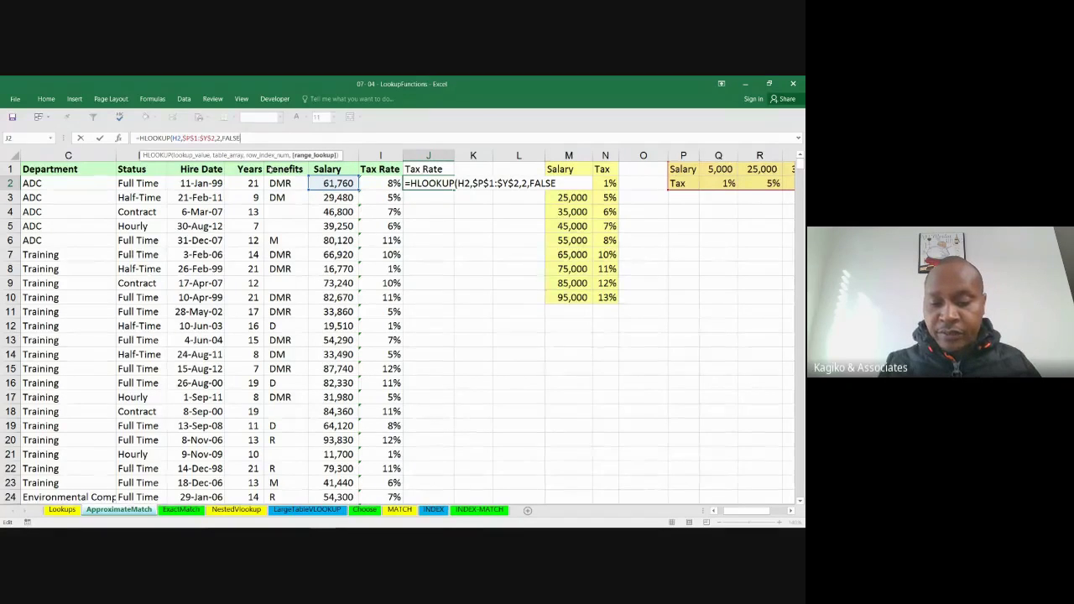
pyautogui.press('Return')
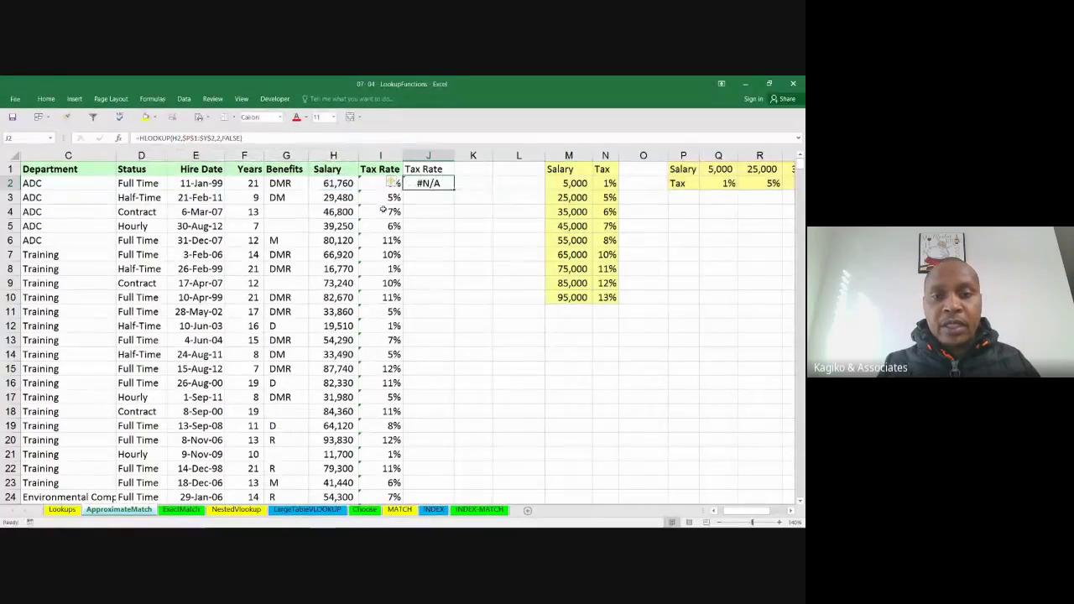
# - Change J2's HLOOKUP match argument from FALSE to TRUE for approximate match
pyautogui.click(432, 185)
pyautogui.doubleClick(432, 185)
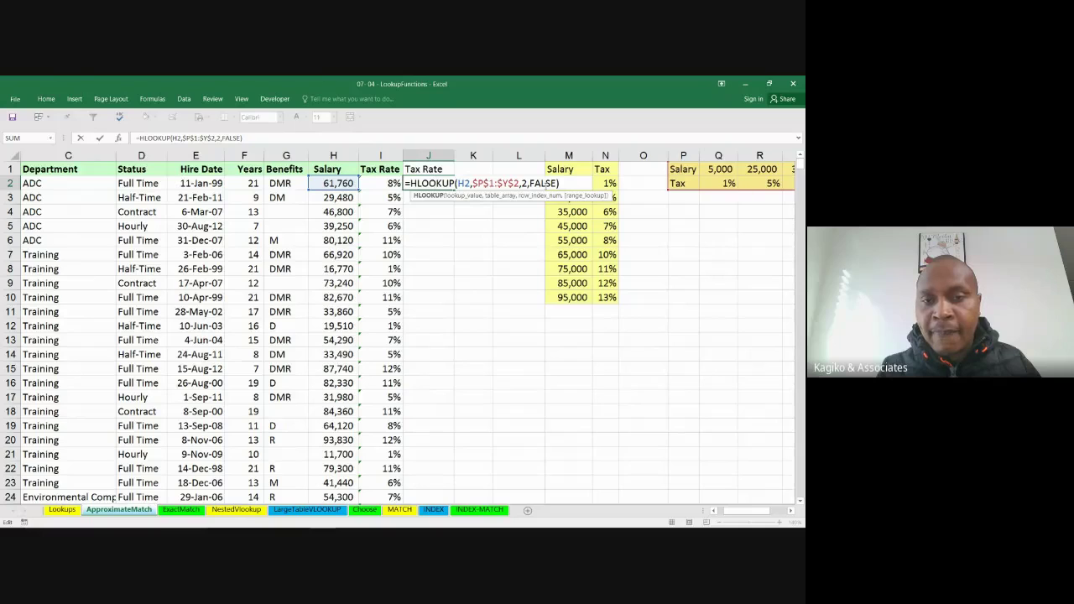
pyautogui.click(471, 183)
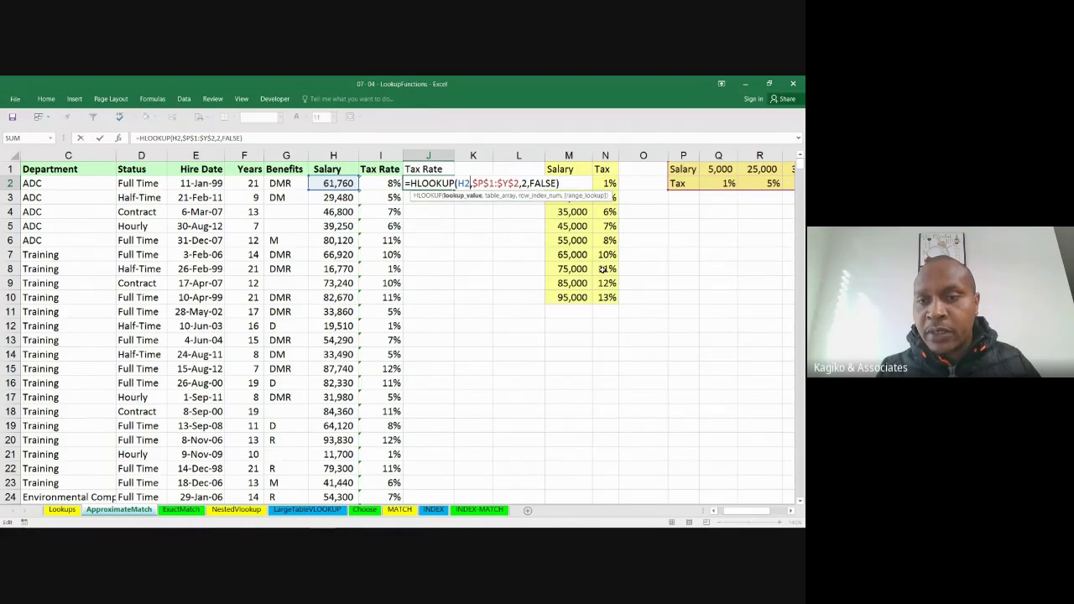
pyautogui.click(521, 182)
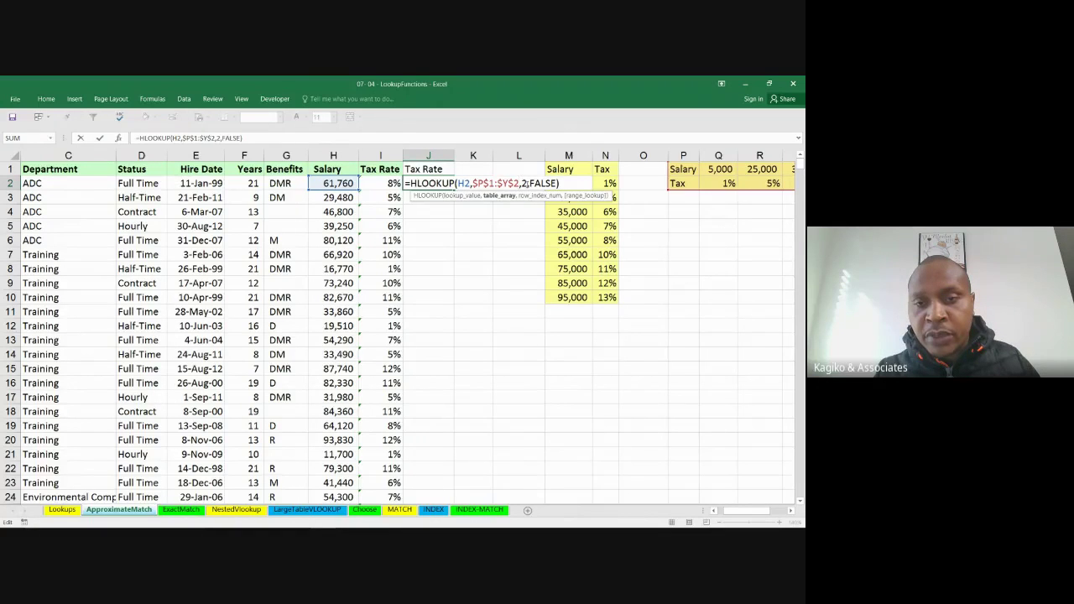
pyautogui.click(528, 183)
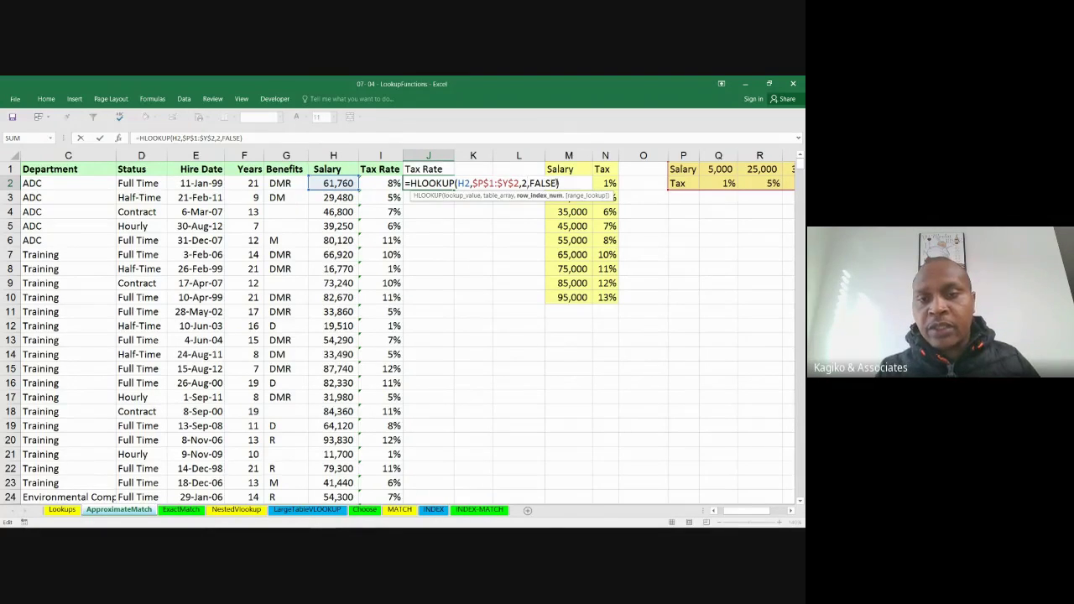
pyautogui.click(558, 183)
pyautogui.press('BackSpace')
pyautogui.press('BackSpace')
pyautogui.press('BackSpace')
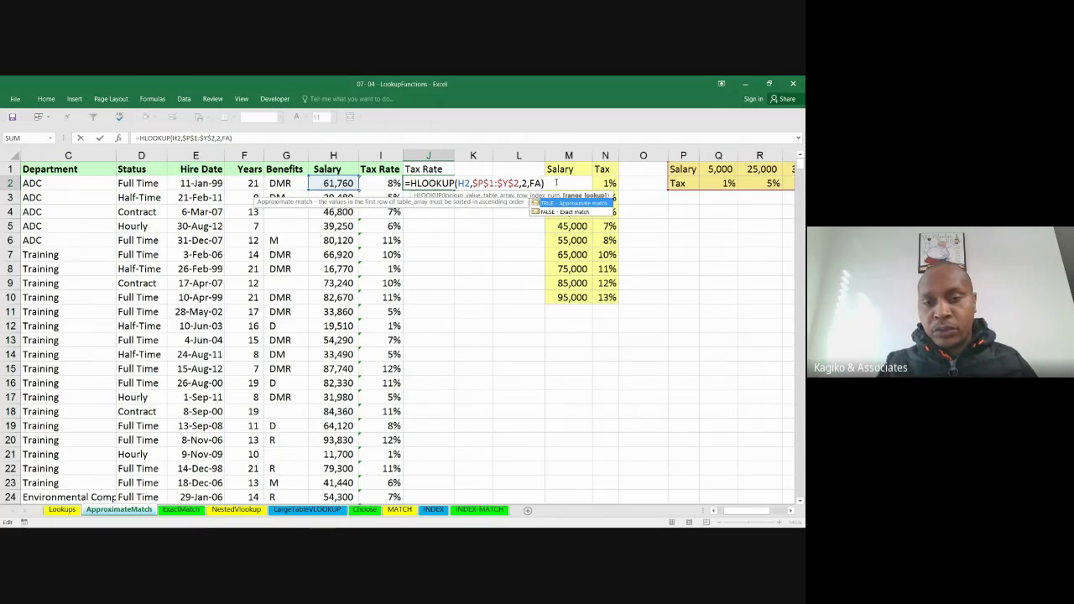
pyautogui.press('BackSpace')
pyautogui.press('BackSpace')
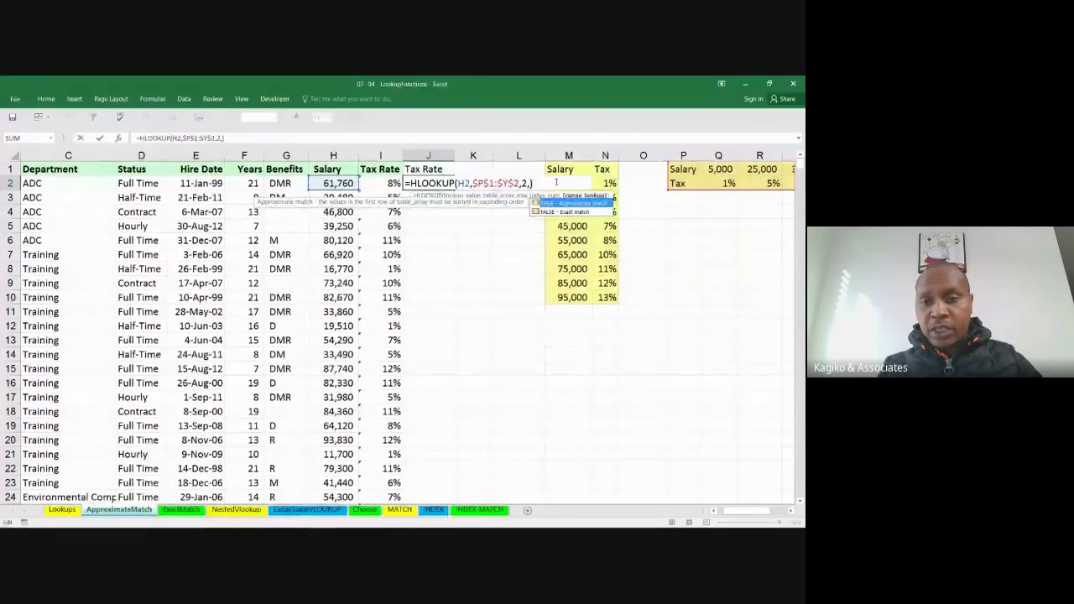
pyautogui.press('Tab')
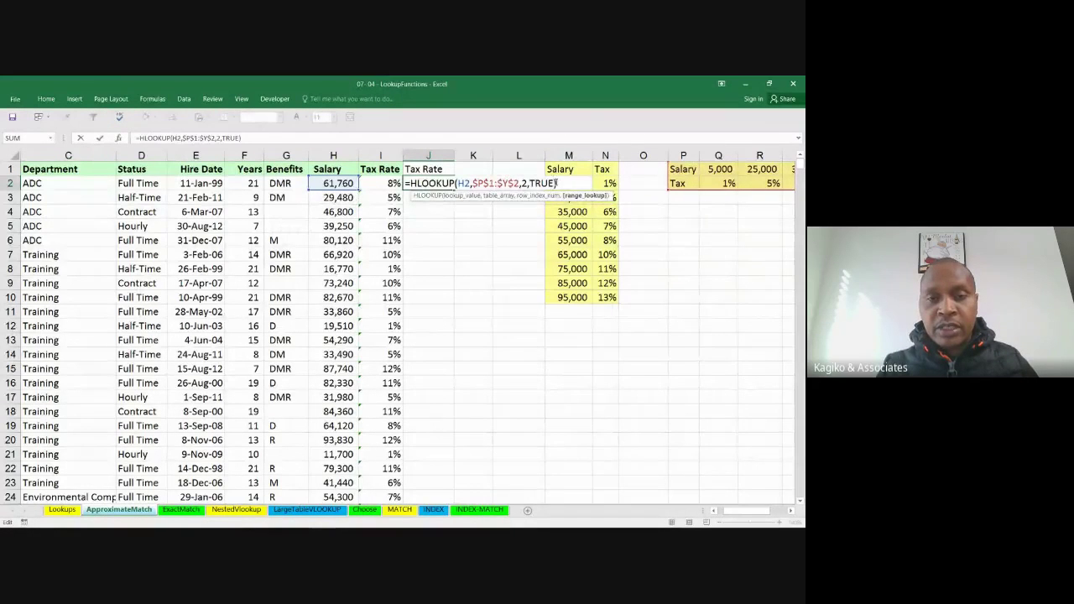
pyautogui.press('Return')
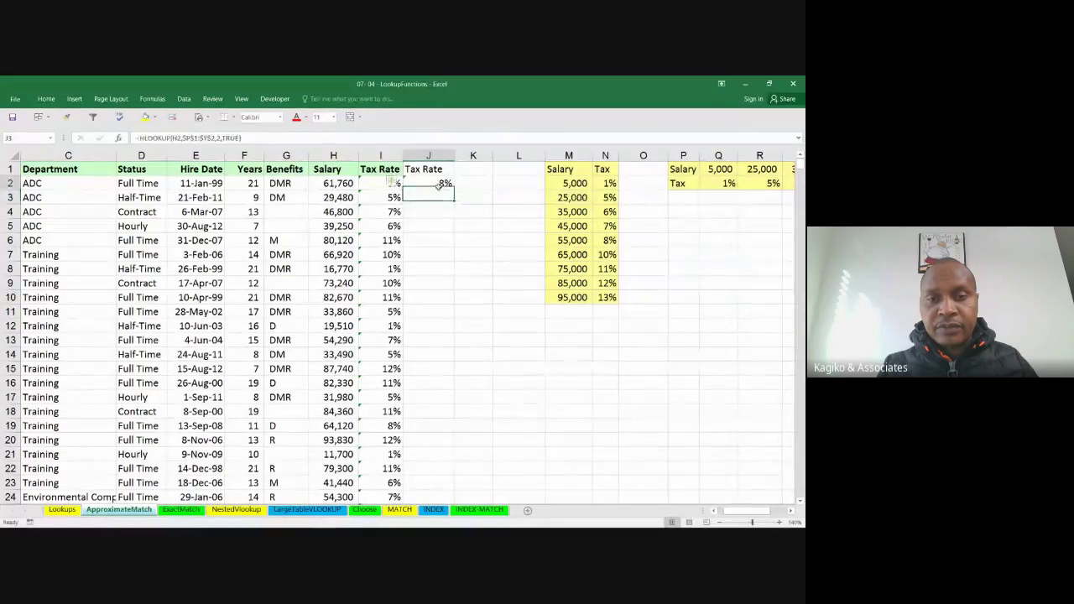
# - Fill the J2 formula down the Tax Rate column and bring up the Google Meet call
pyautogui.click(438, 184)
pyautogui.doubleClick(454, 190)
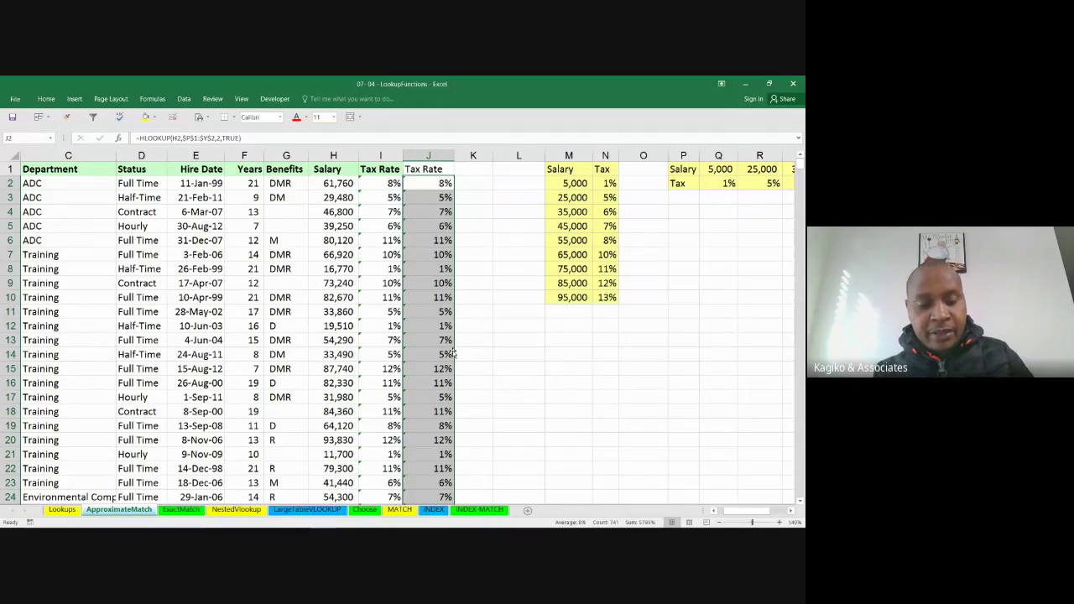
pyautogui.press('alt')
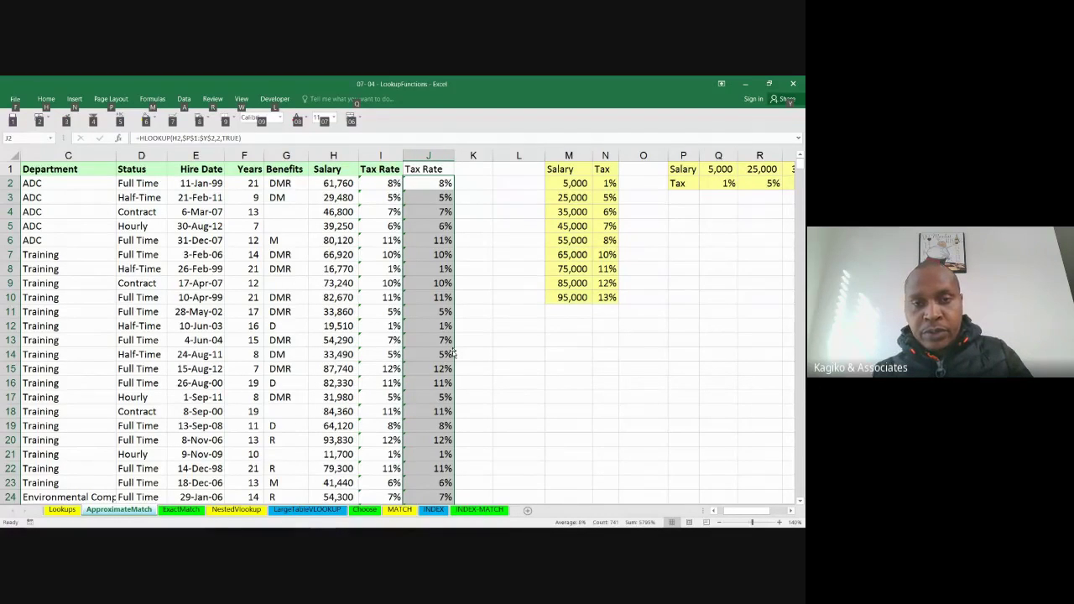
pyautogui.press('Escape')
pyautogui.press('Escape')
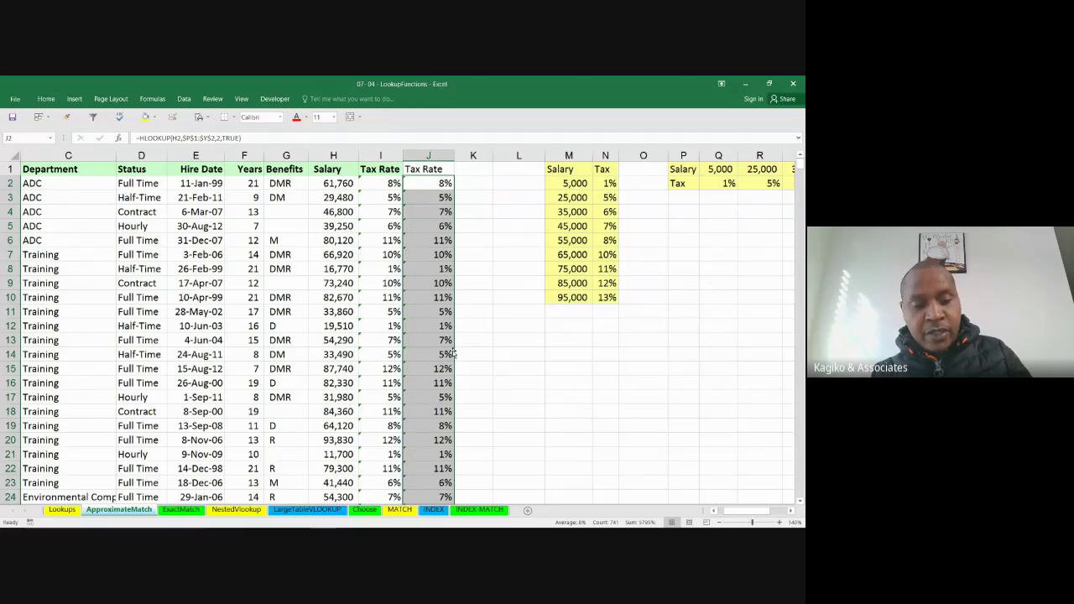
pyautogui.hotkey('alt', 'Tab')
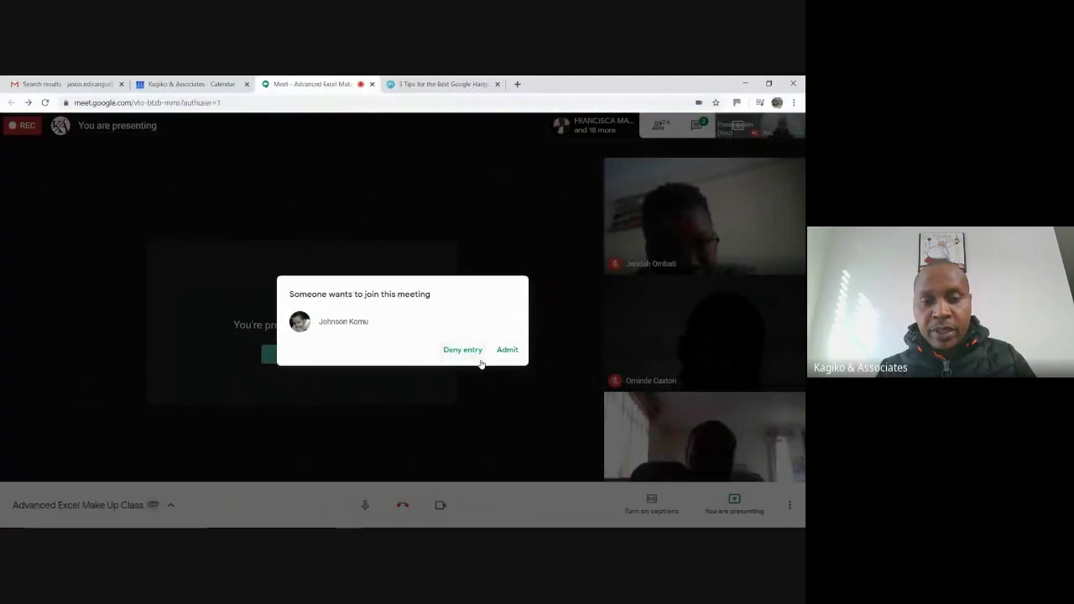
# - Admit the person waiting to join, then return to the Excel workbook
pyautogui.click(508, 352)
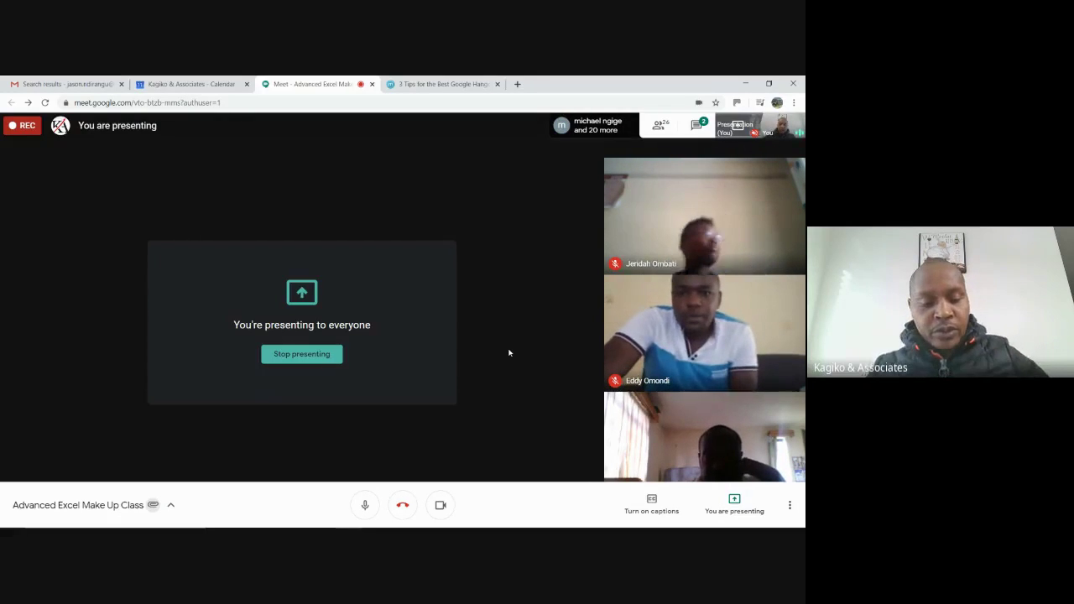
pyautogui.hotkey('alt', 'Tab')
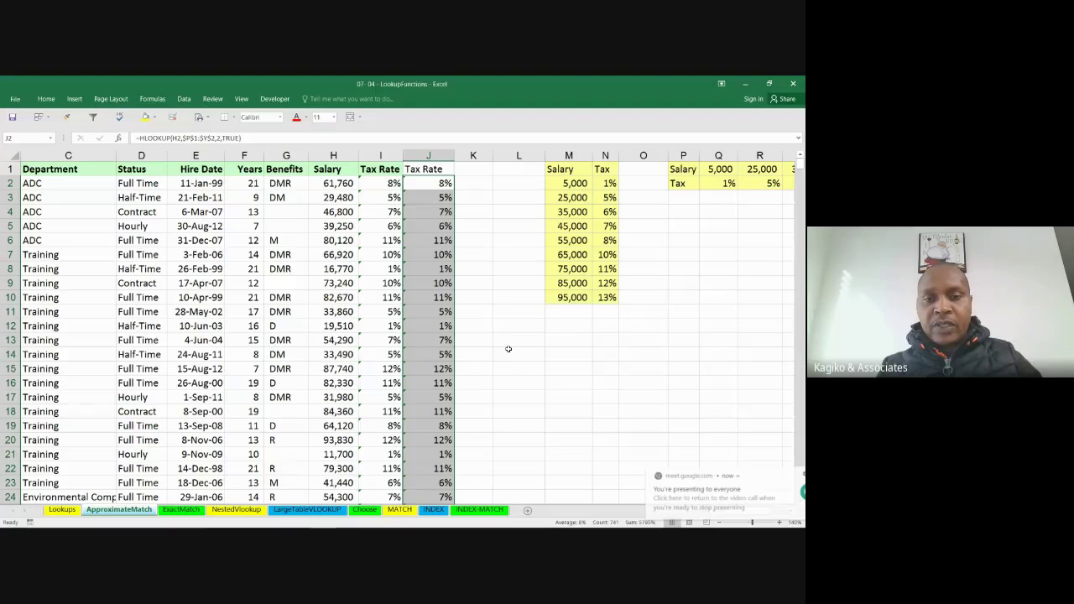
# - Compare the H2 and H15 salaries with the M:N table, then edit I2's VLOOKUP
pyautogui.click(339, 187)
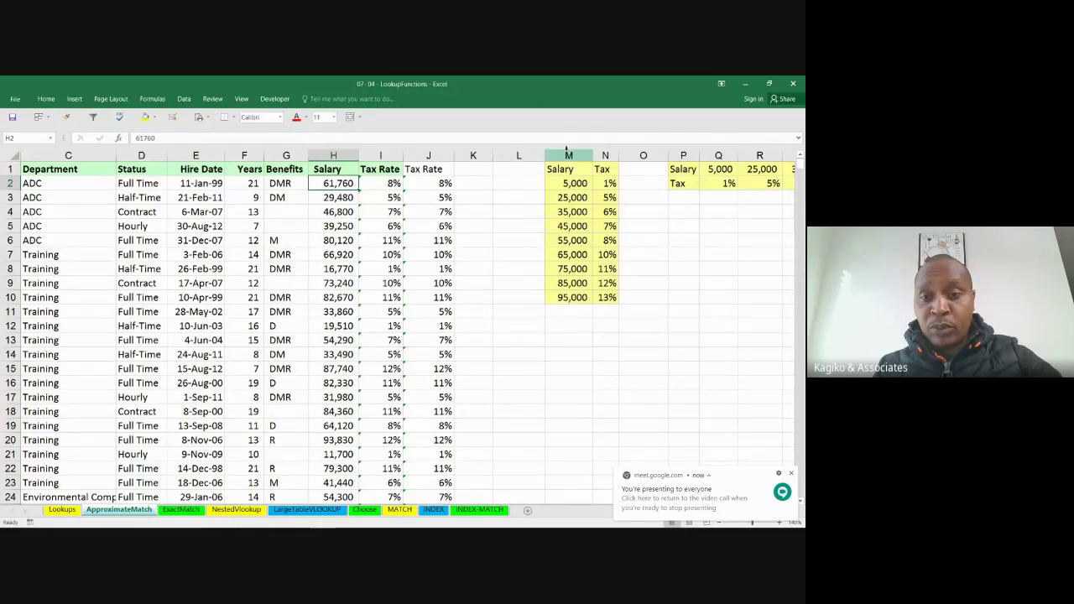
pyautogui.moveTo(569, 155); pyautogui.dragTo(595, 155)
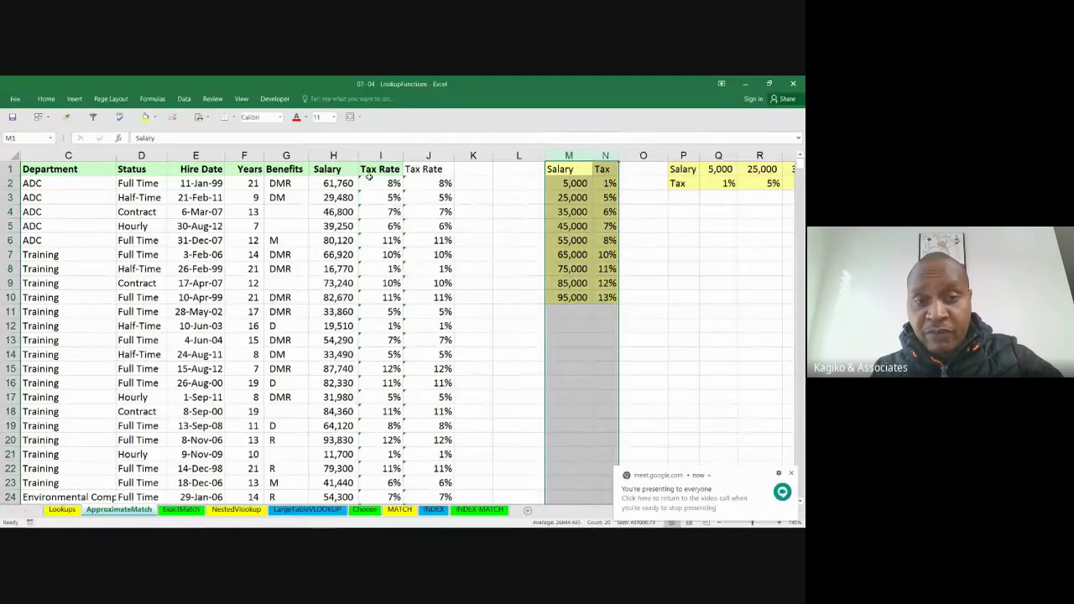
pyautogui.click(341, 183)
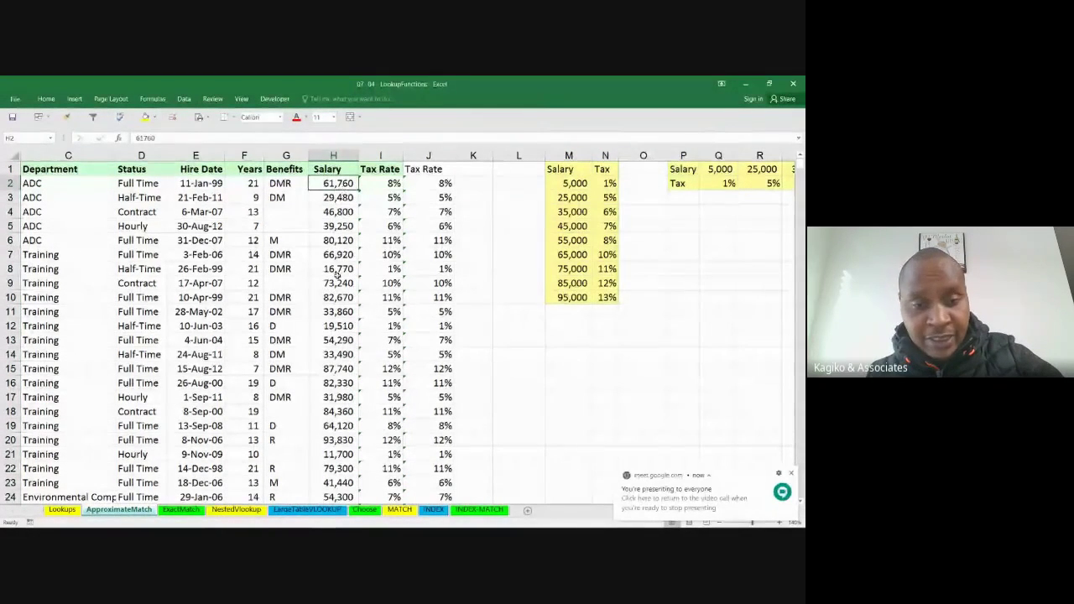
pyautogui.click(346, 368)
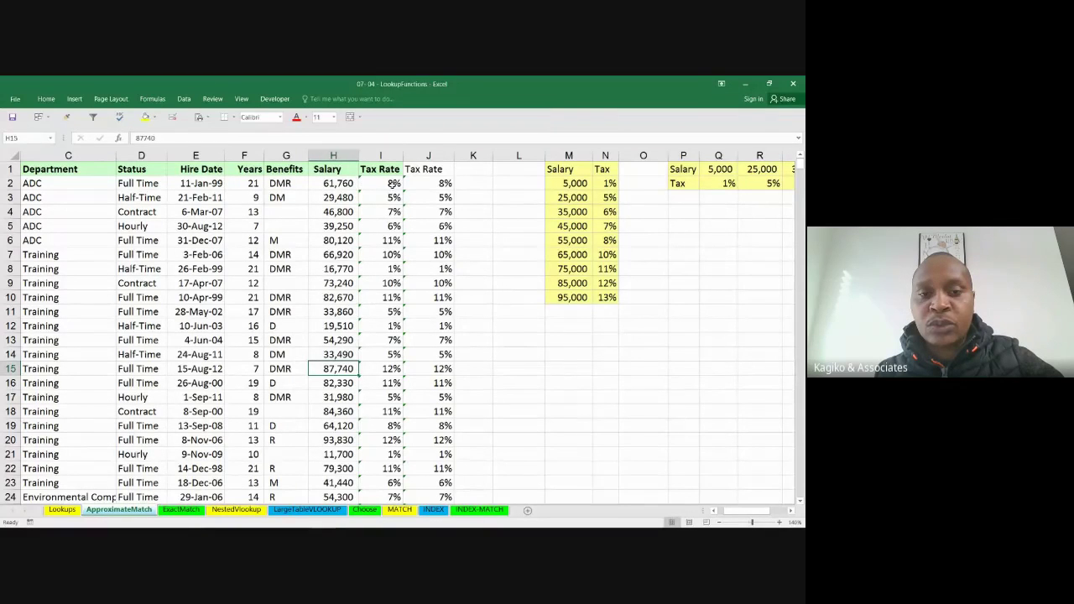
pyautogui.doubleClick(393, 183)
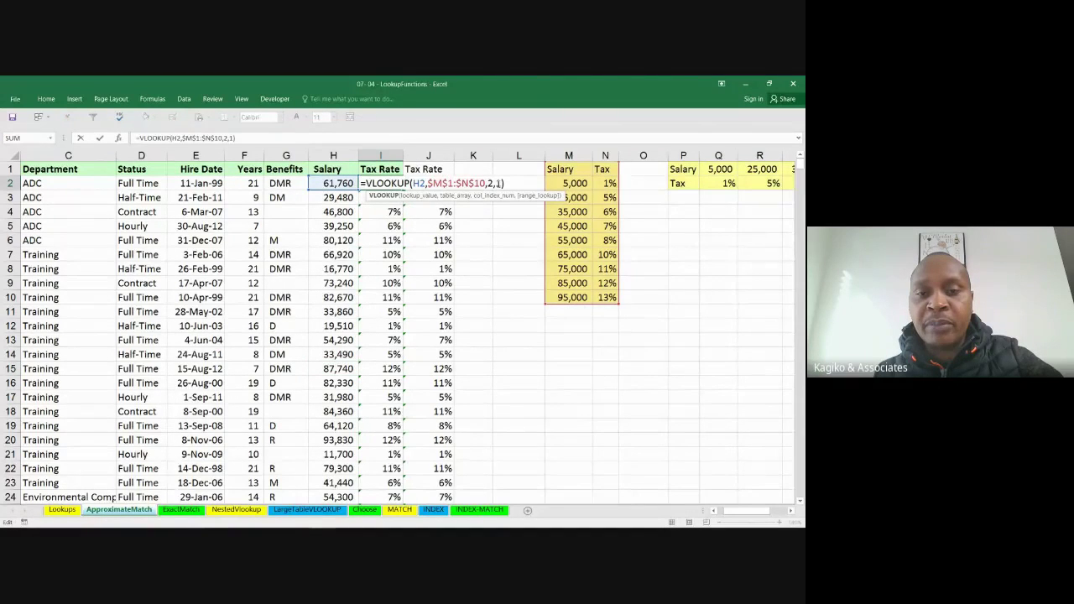
# - Delete the 1 match-type argument from I2's VLOOKUP and switch to the Google Meet call
pyautogui.click(499, 183)
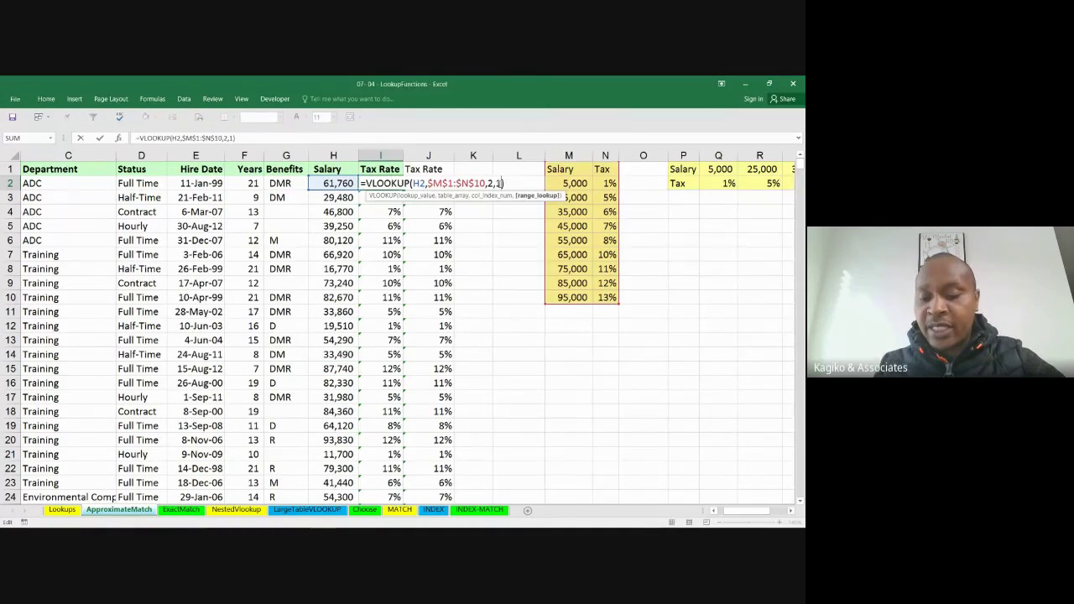
pyautogui.press('BackSpace')
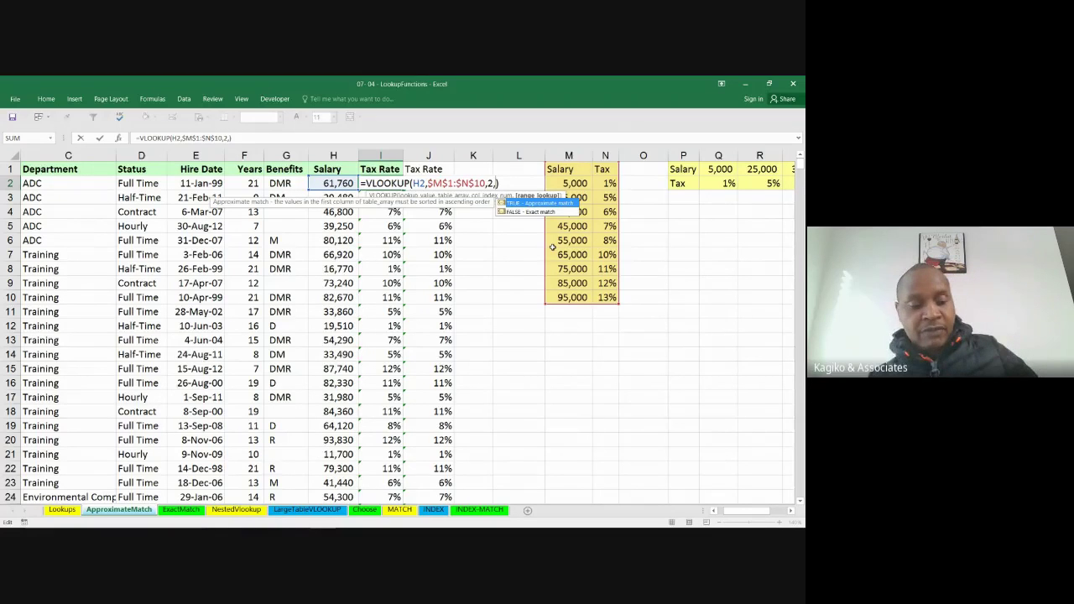
pyautogui.press('Escape')
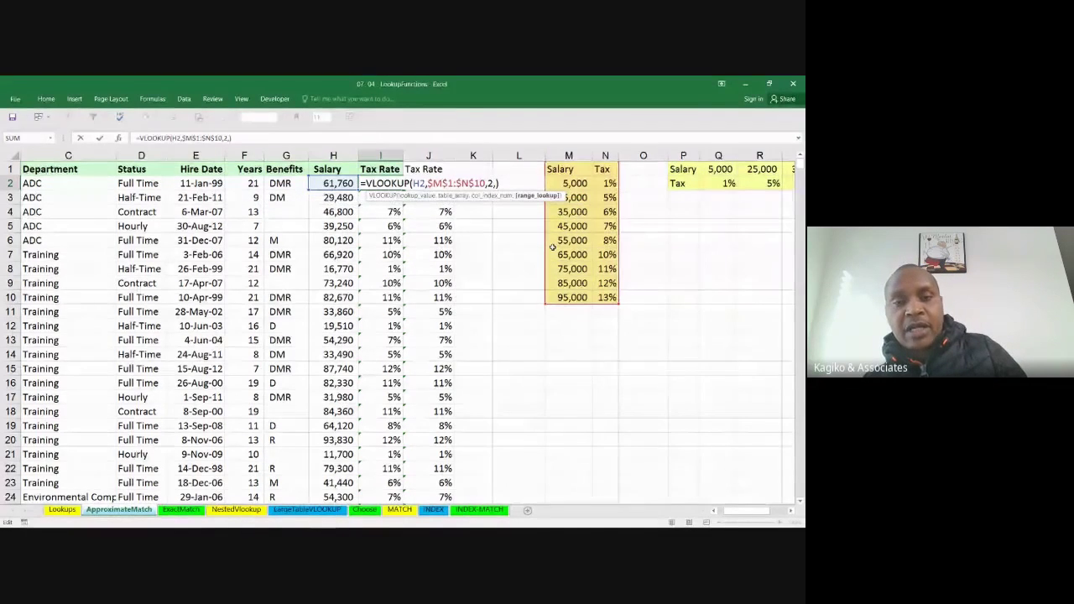
pyautogui.hotkey('alt', 'Tab')
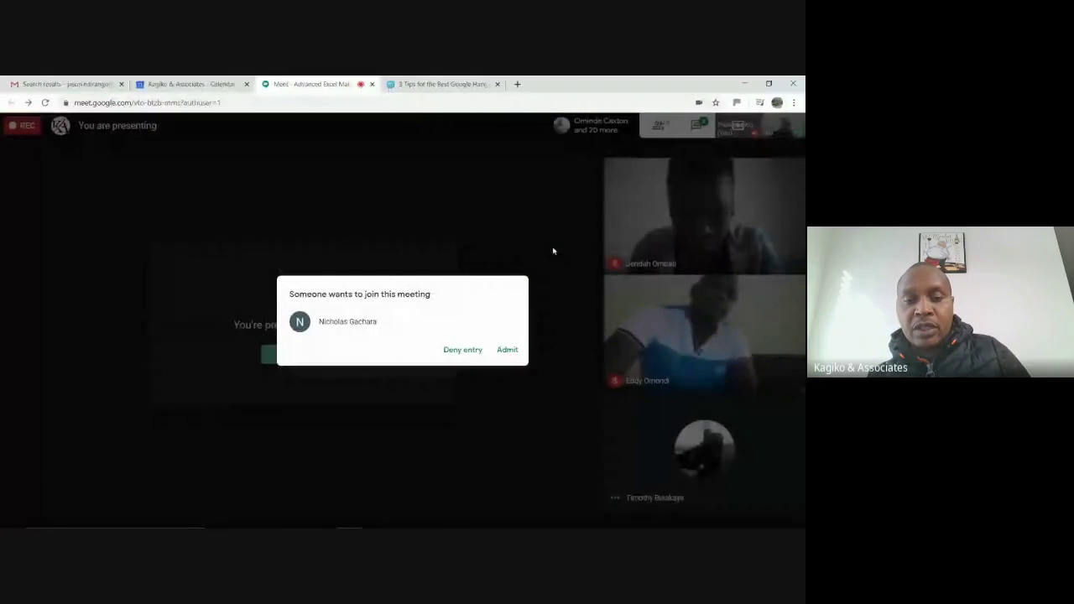
# - Admit the waiting person to the meeting and mute one participant for everyone
pyautogui.click(507, 351)
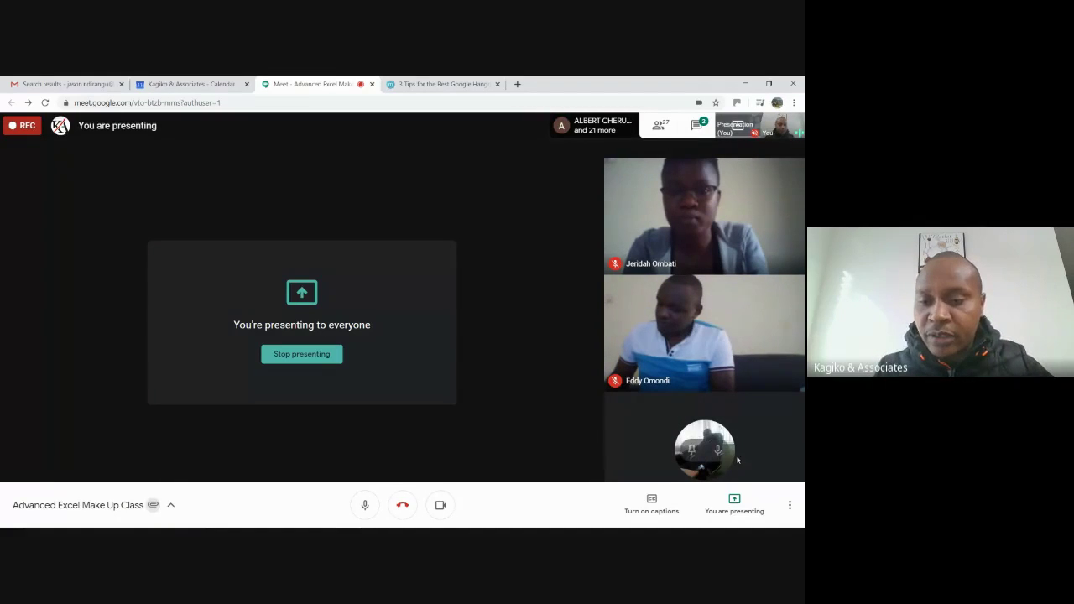
pyautogui.moveTo(731, 455)
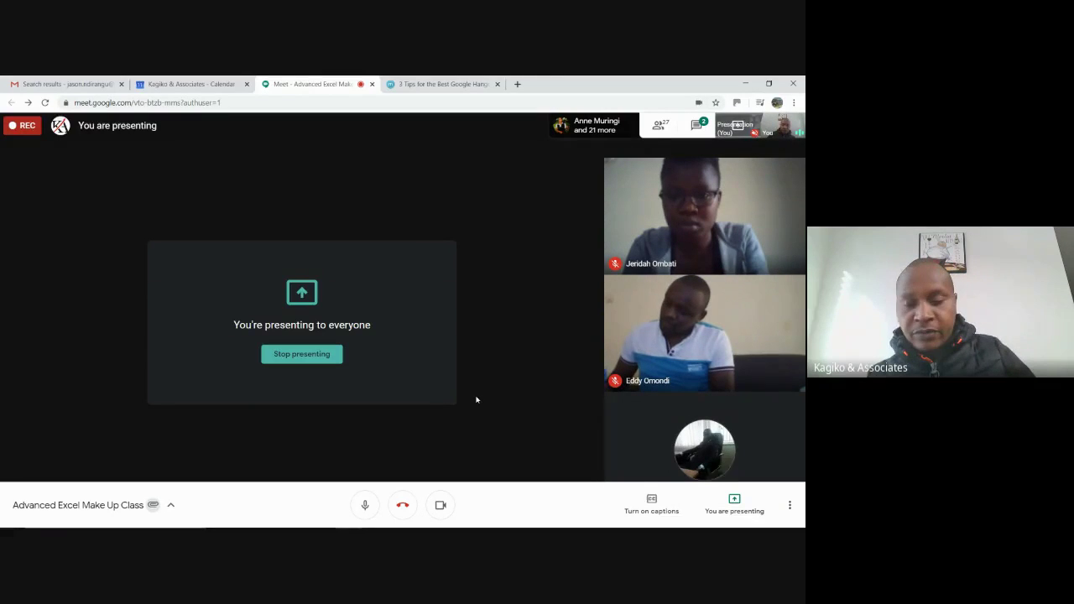
pyautogui.click(720, 450)
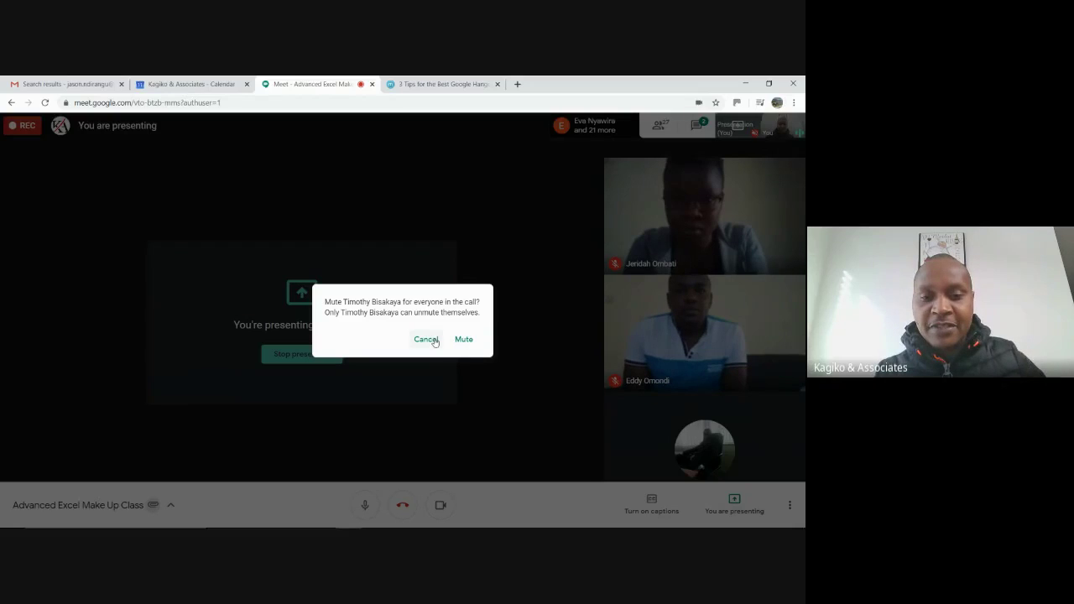
pyautogui.click(467, 341)
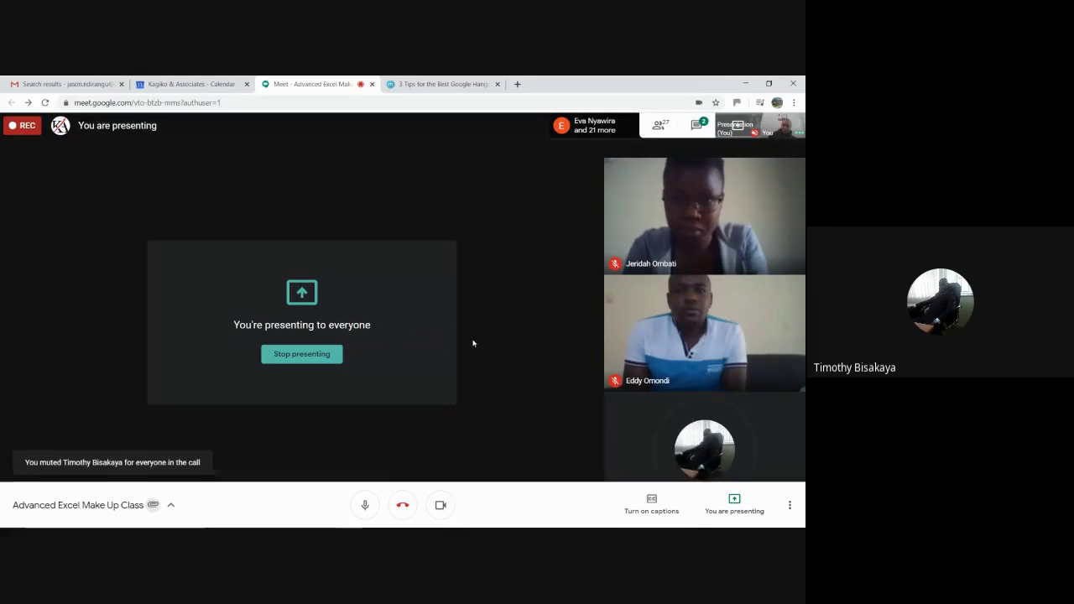
# - Back in Excel, restore I2's match argument to 1 and go to the ExactMatch sheet
pyautogui.hotkey('alt', 'Tab')
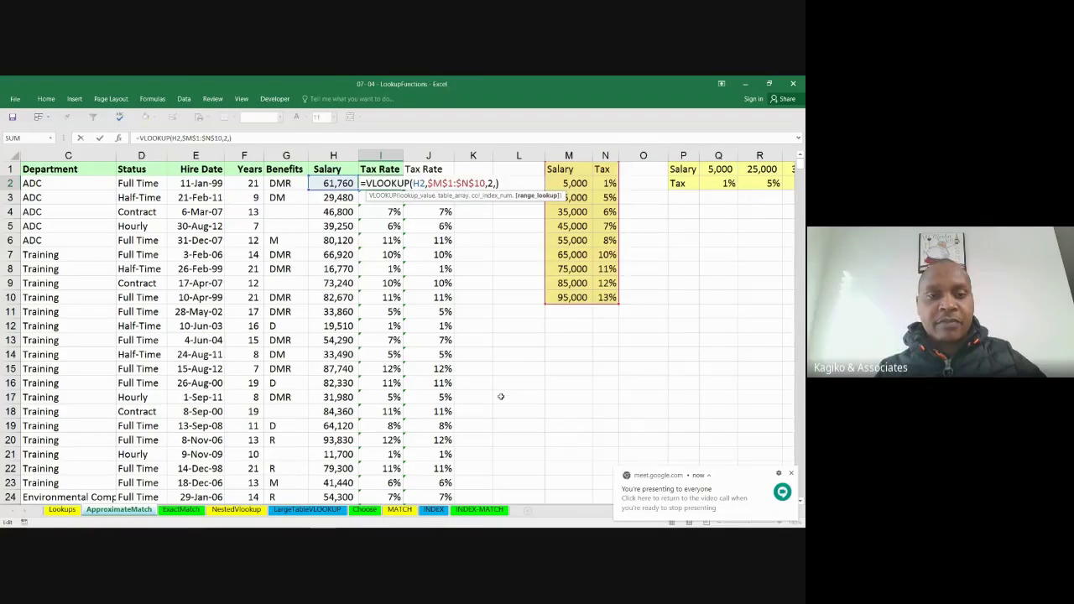
pyautogui.write('1')
pyautogui.hotkey('ctrl', 'Return')
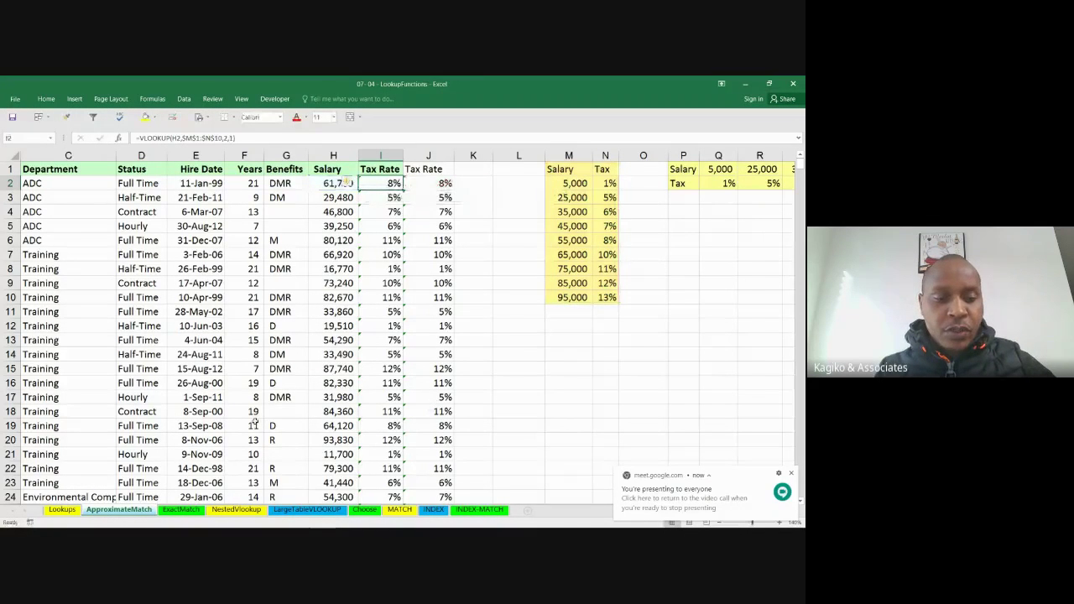
pyautogui.click(184, 509)
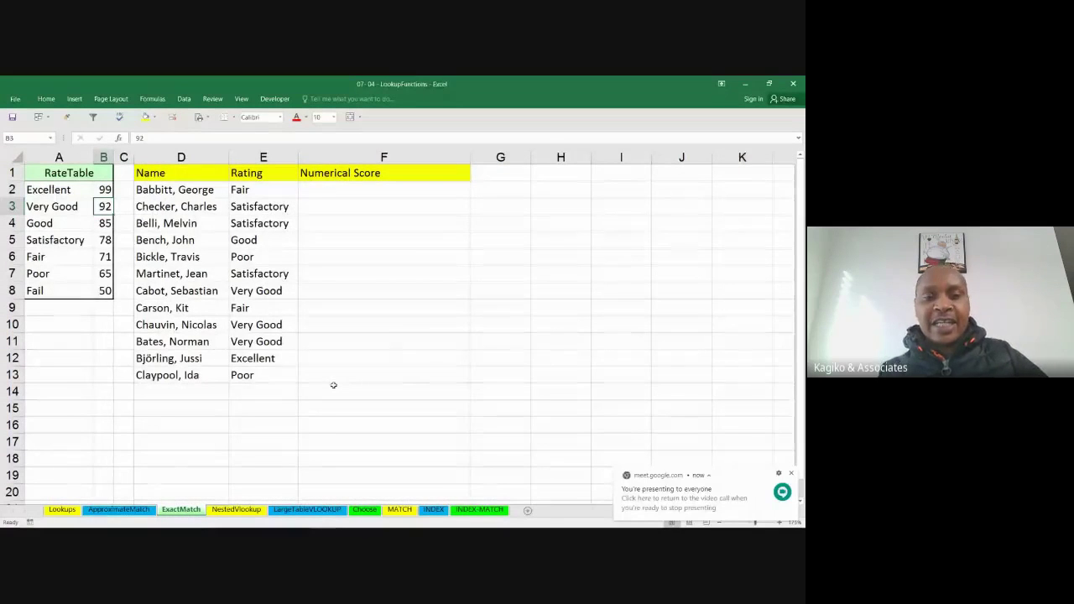
pyautogui.click(411, 245)
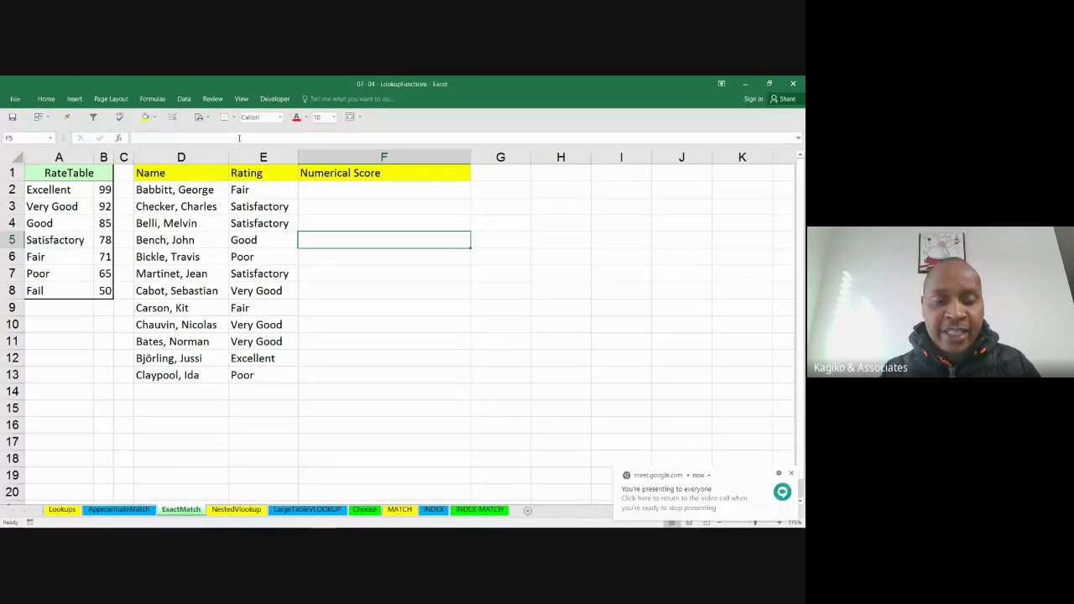
pyautogui.click(171, 171)
pyautogui.click(260, 174)
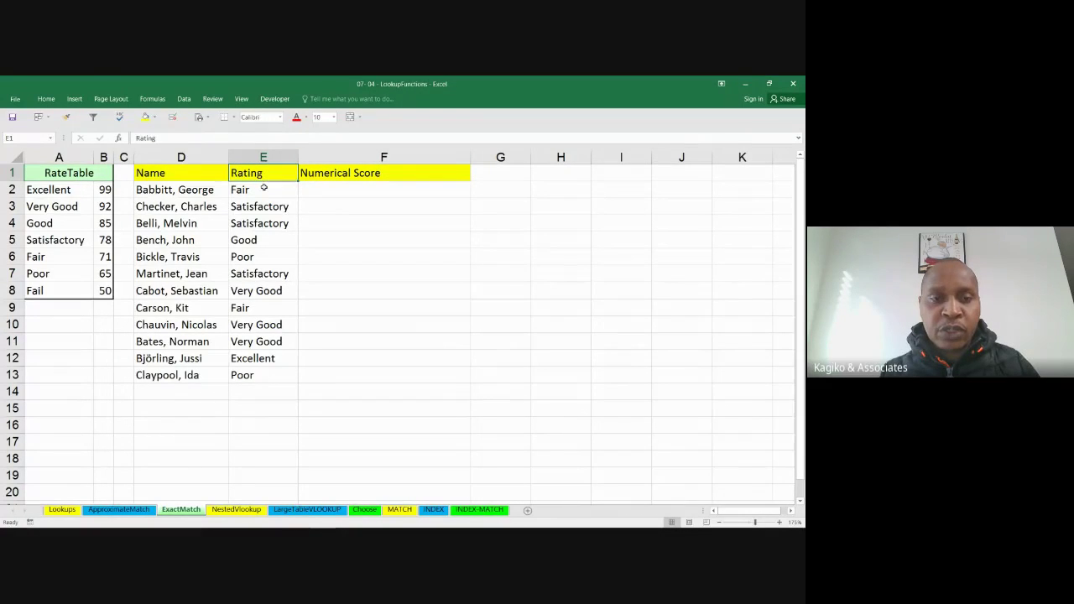
pyautogui.click(340, 189)
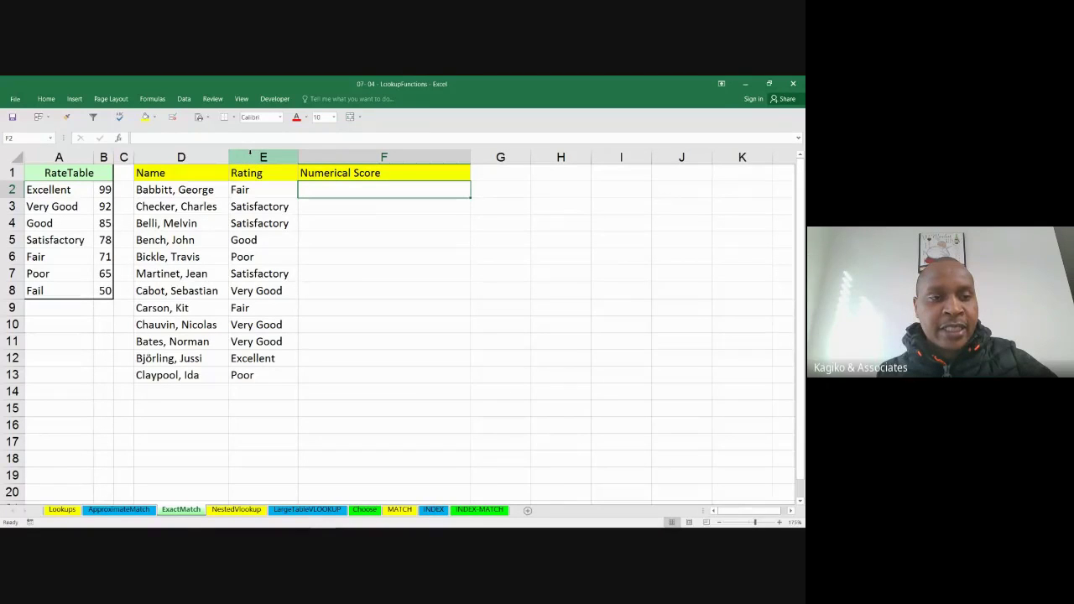
pyautogui.click(107, 190)
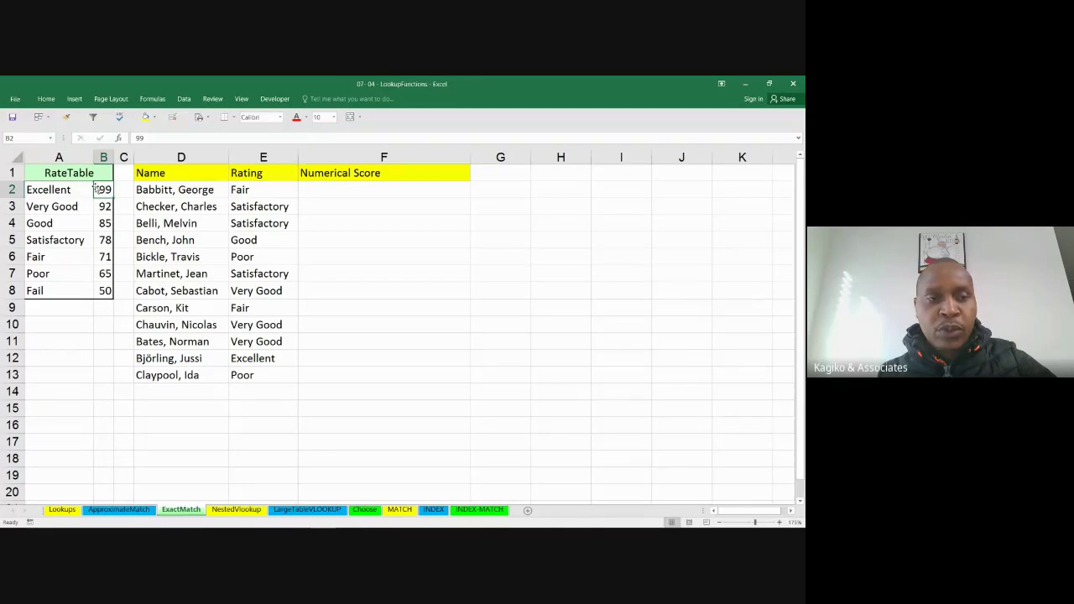
pyautogui.click(322, 189)
# - Enter =VLOOKUP(E2,A:B,2,0) in F2 so Fair's exact-match score shows 71
pyautogui.write('=')
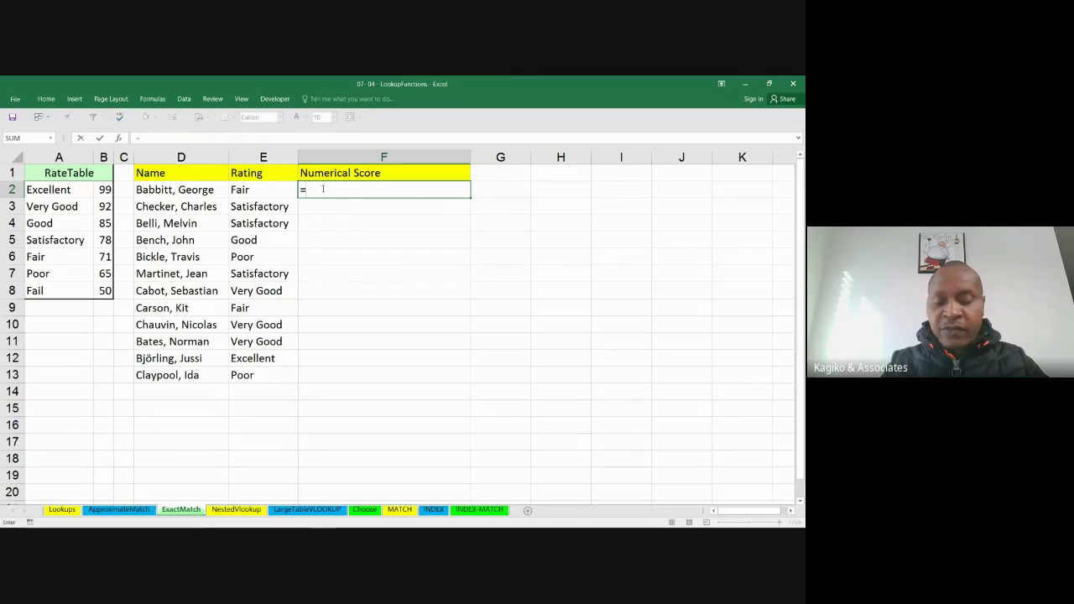
pyautogui.write('VL')
pyautogui.press('Tab')
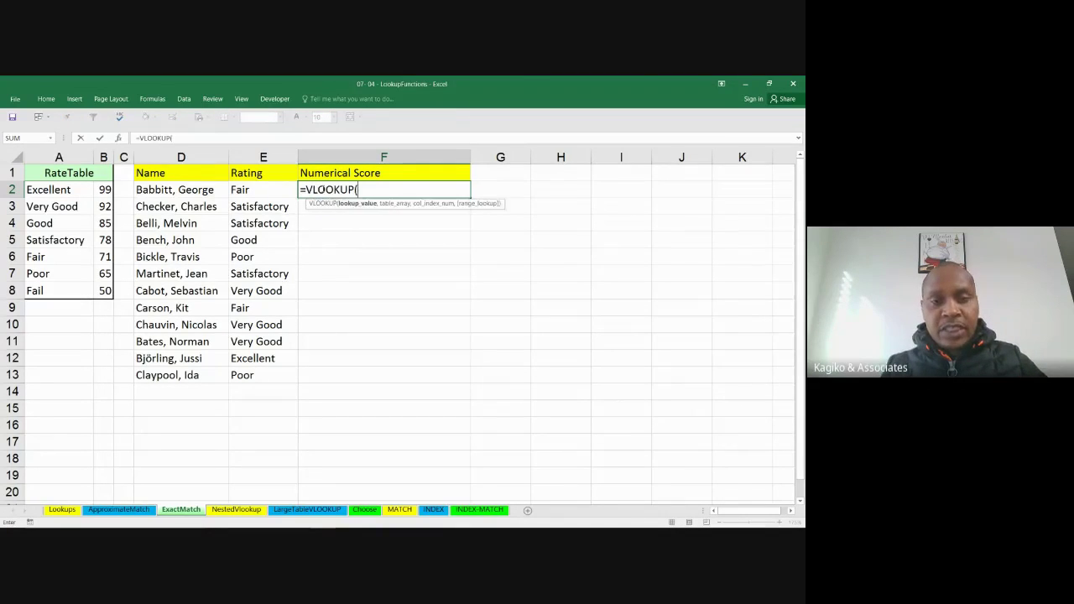
pyautogui.click(252, 191)
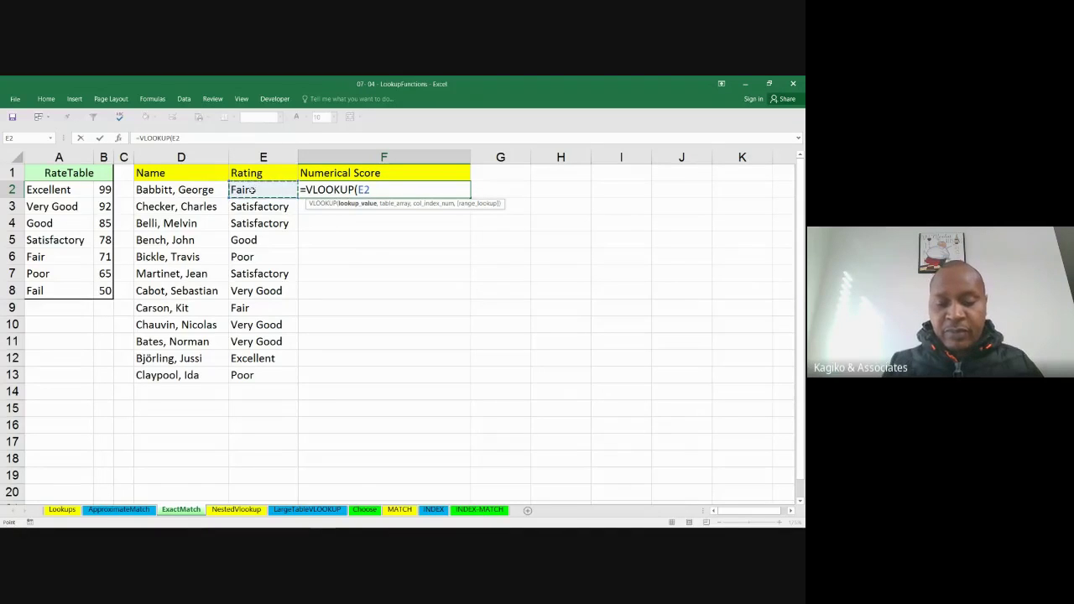
pyautogui.write(',')
pyautogui.moveTo(67, 185); pyautogui.dragTo(105, 294)
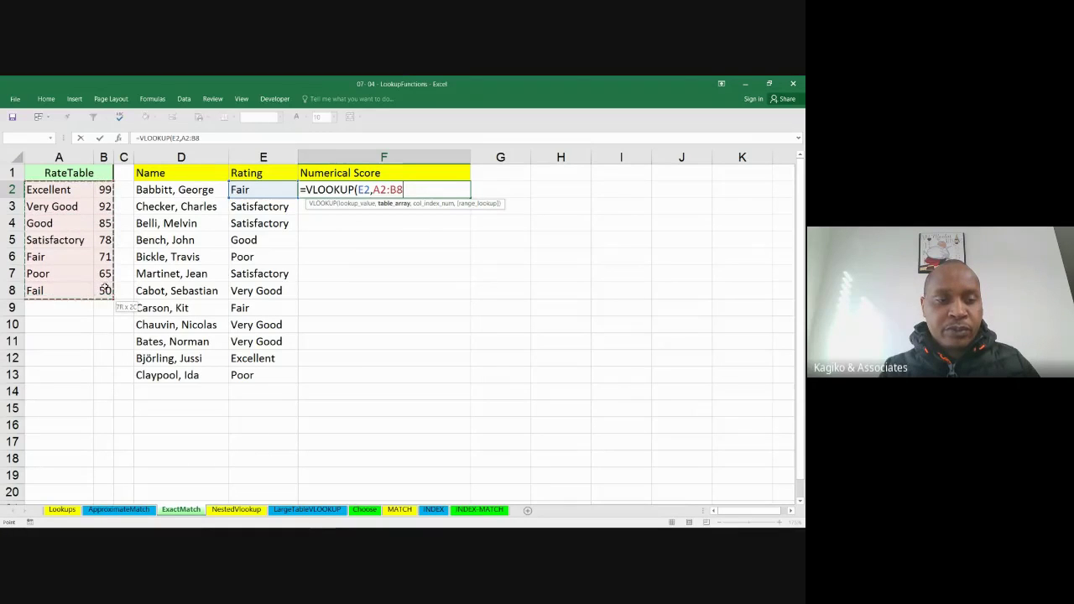
pyautogui.moveTo(37, 153); pyautogui.dragTo(96, 152)
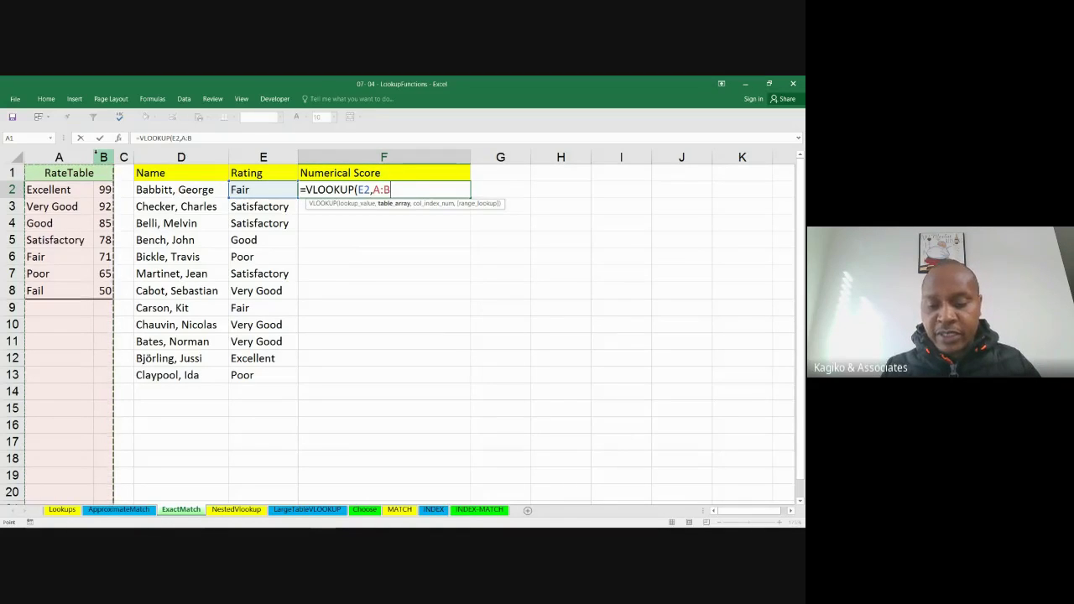
pyautogui.write(',2')
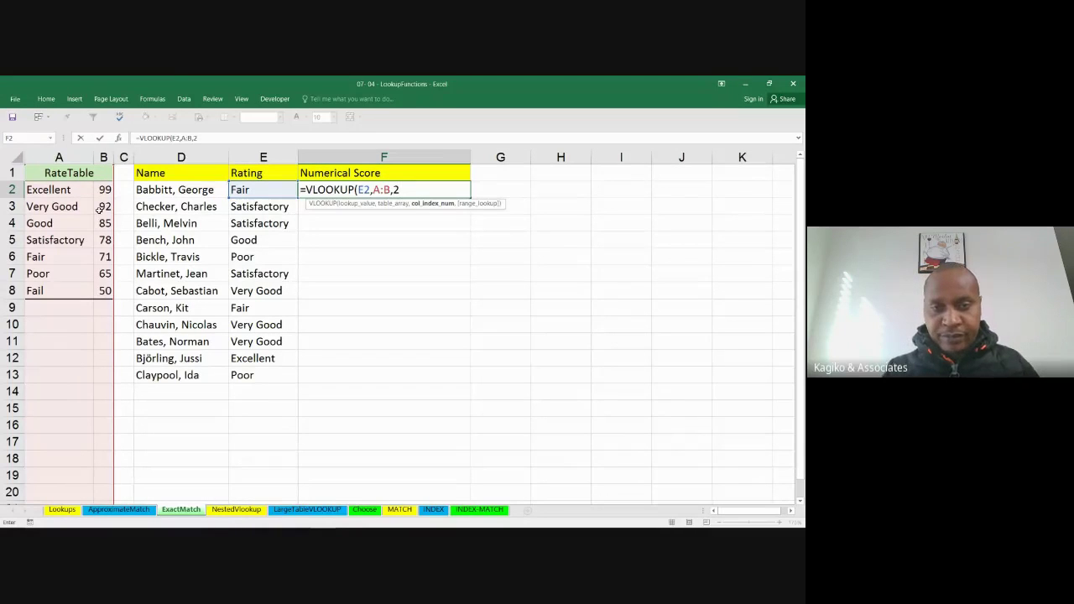
pyautogui.write(',')
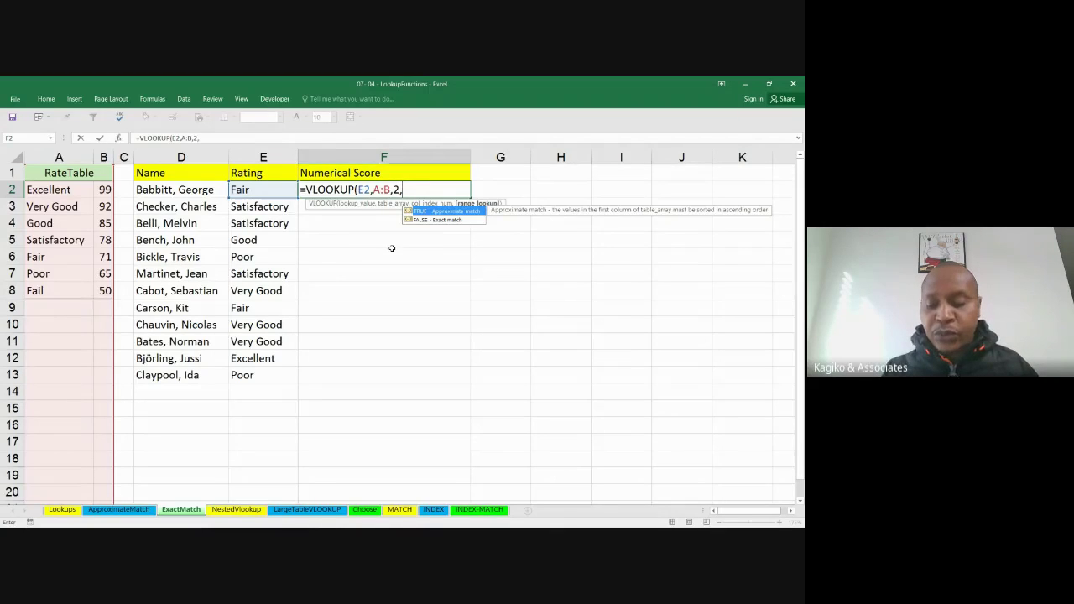
pyautogui.press('Down')
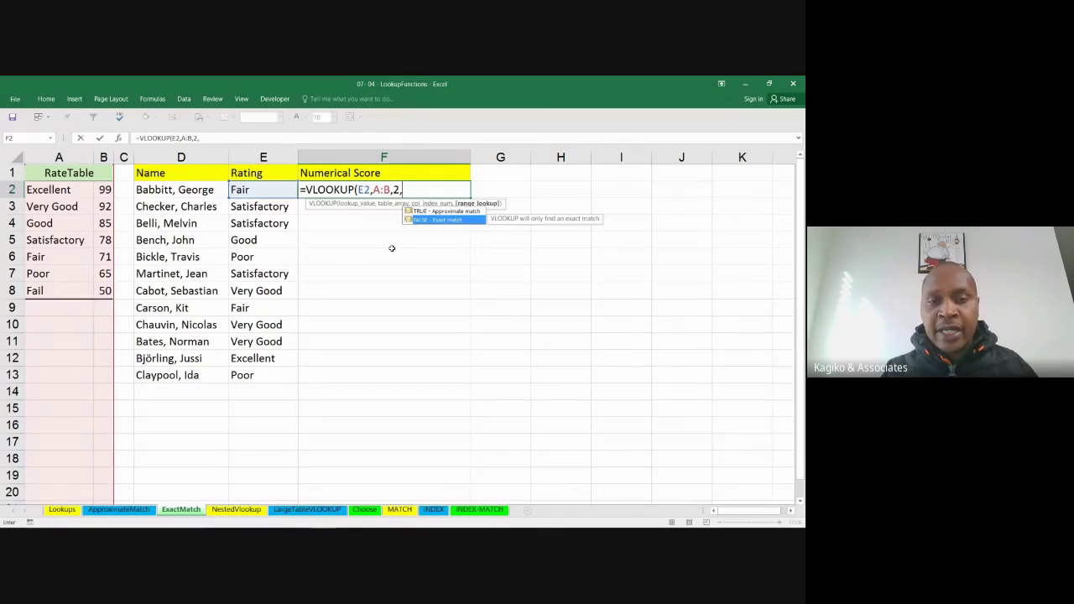
pyautogui.write('0')
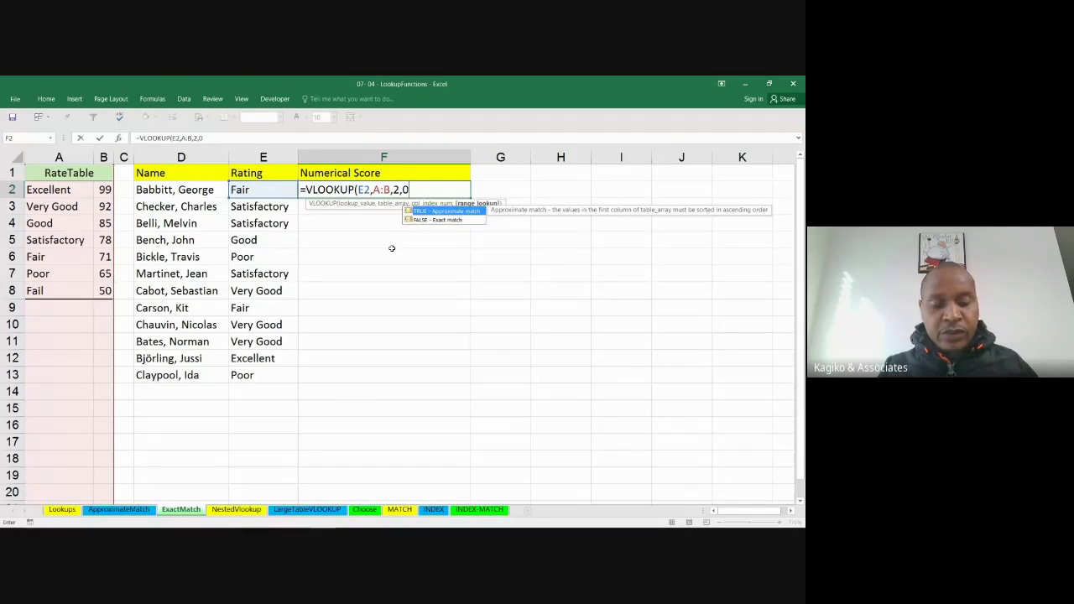
pyautogui.hotkey('ctrl', 'Return')
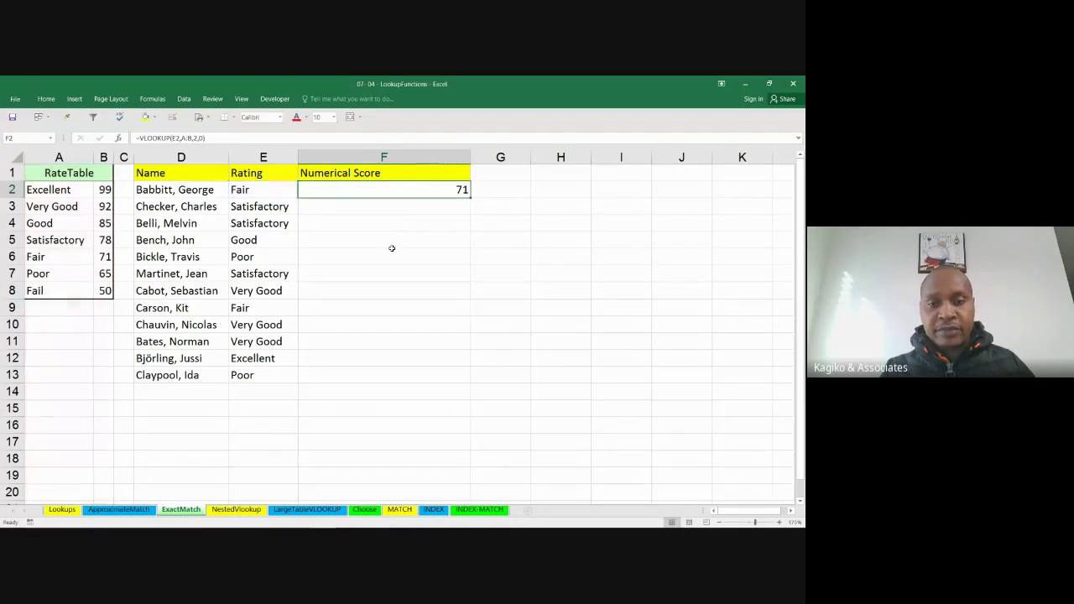
# - Fill the score formula down to F13, fit column F, and verify Satisfactory's 78
pyautogui.doubleClick(471, 199)
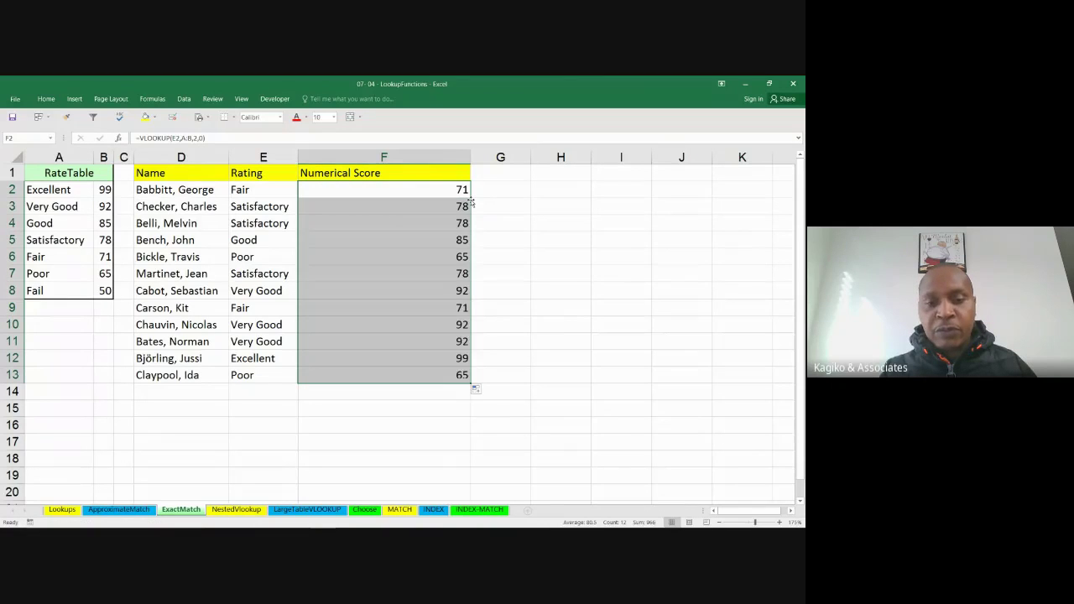
pyautogui.doubleClick(471, 157)
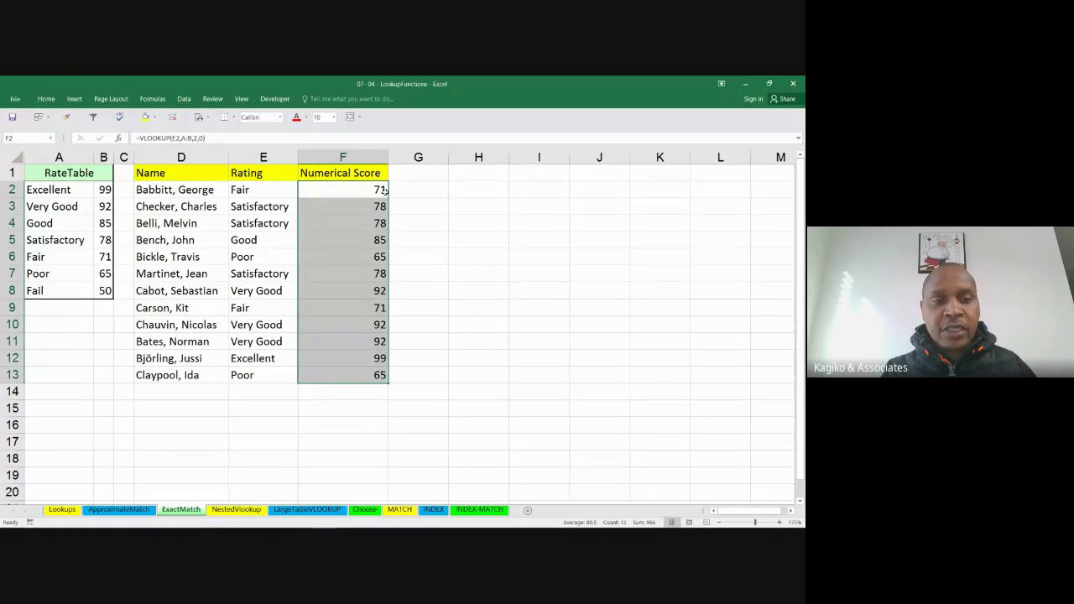
pyautogui.click(261, 275)
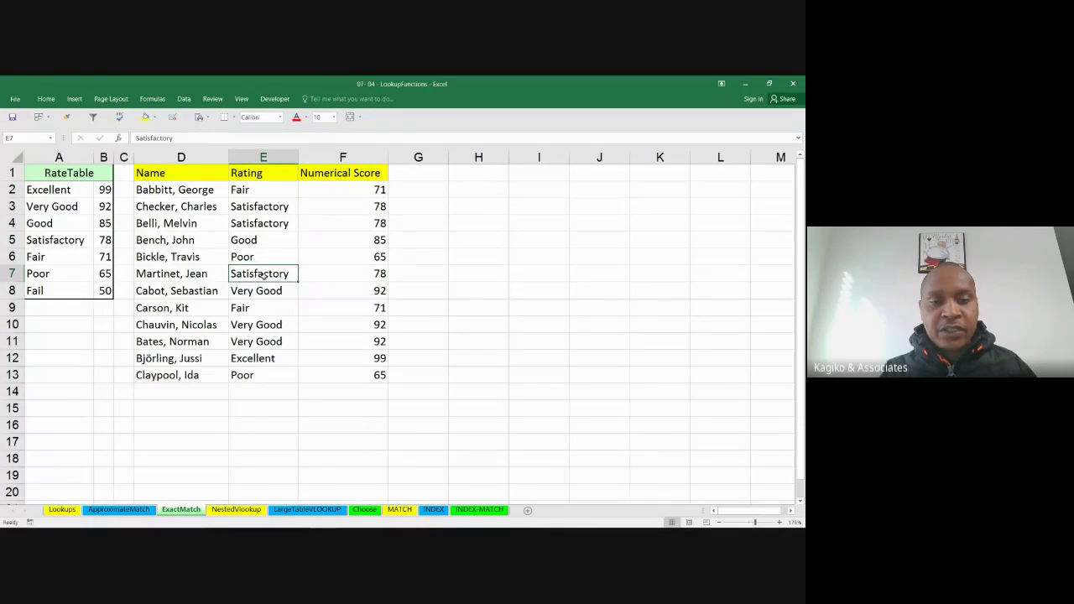
pyautogui.click(365, 278)
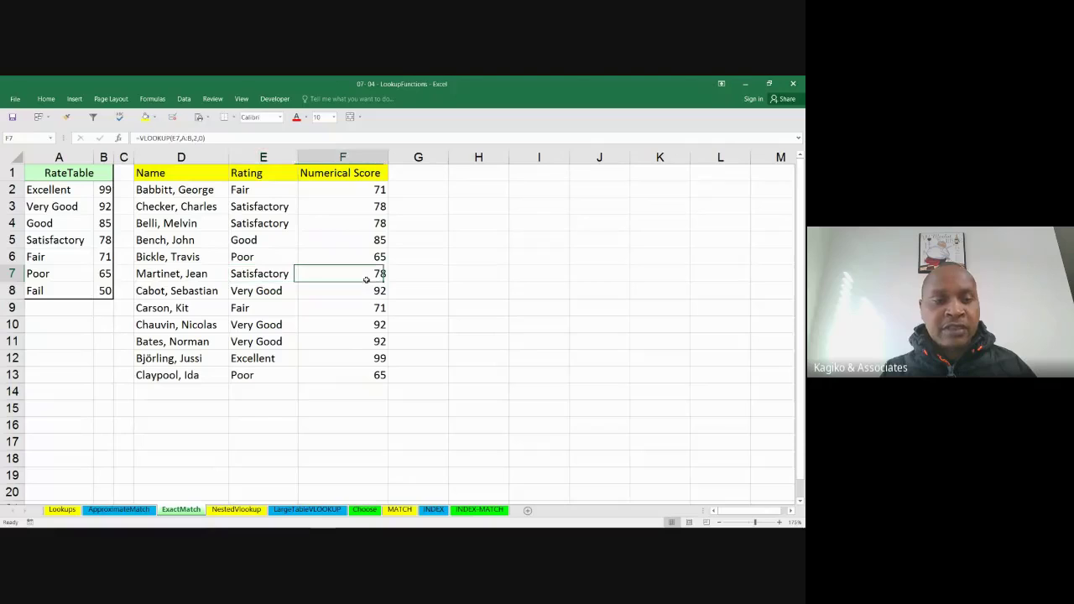
pyautogui.click(88, 248)
pyautogui.click(111, 244)
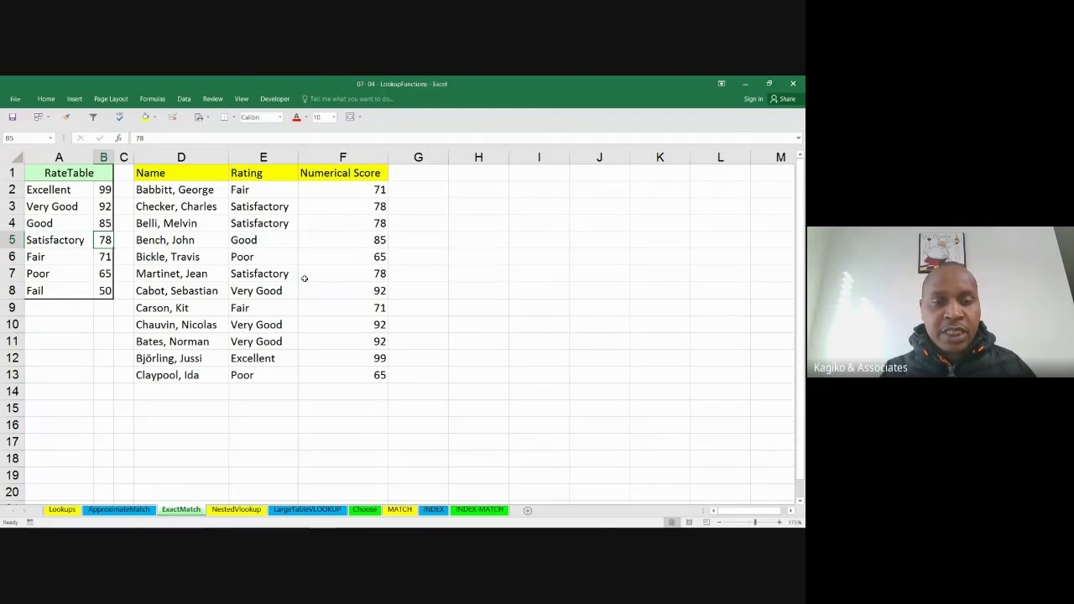
# - Check the Fair and Poor rows against the RateTable, briefly visiting the Google Meet call
pyautogui.click(272, 312)
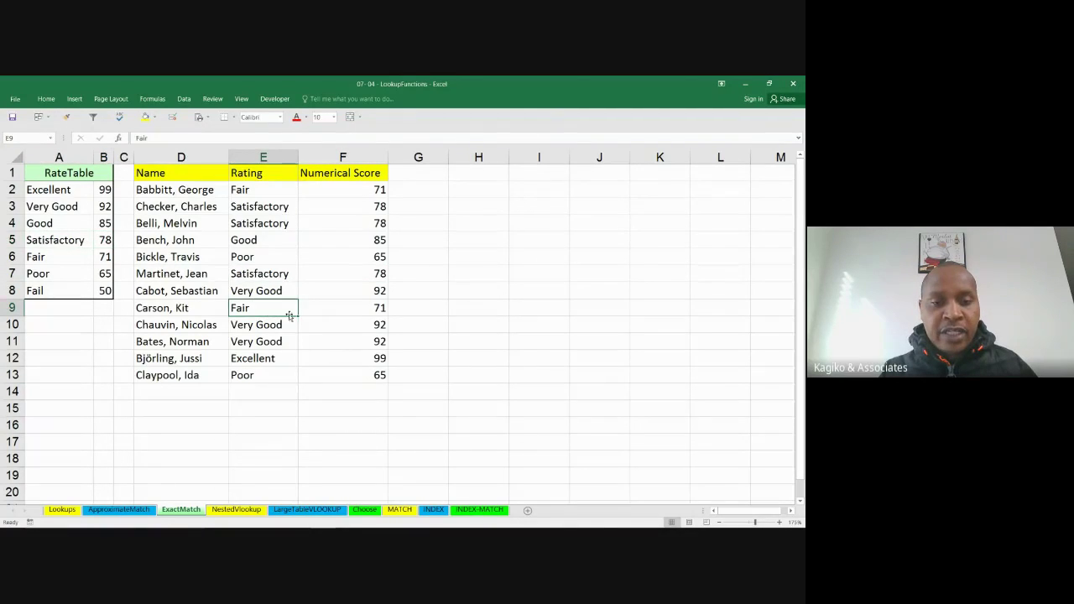
pyautogui.click(370, 308)
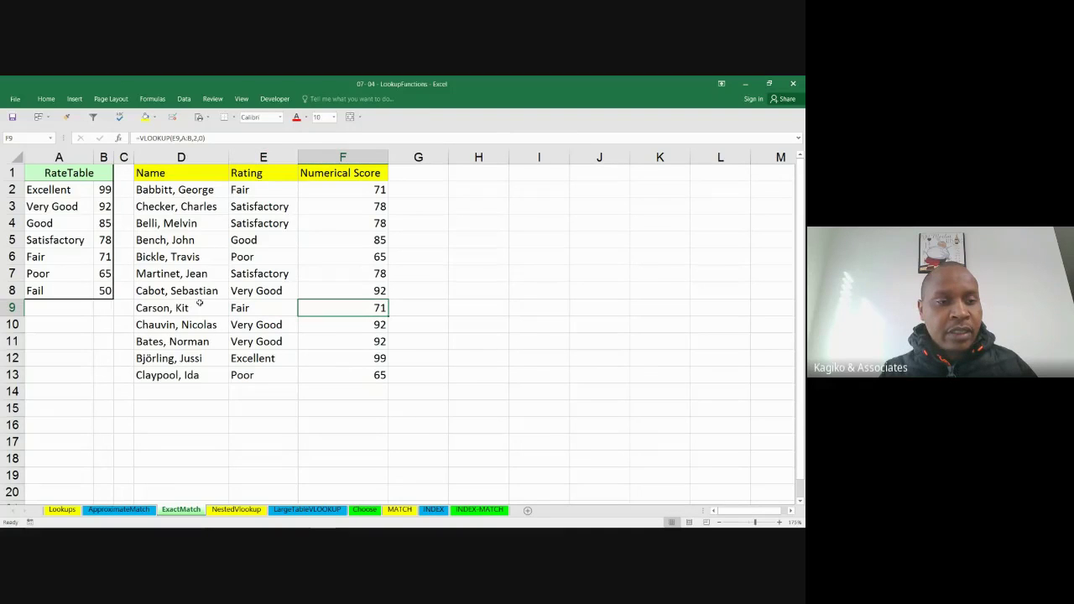
pyautogui.click(61, 277)
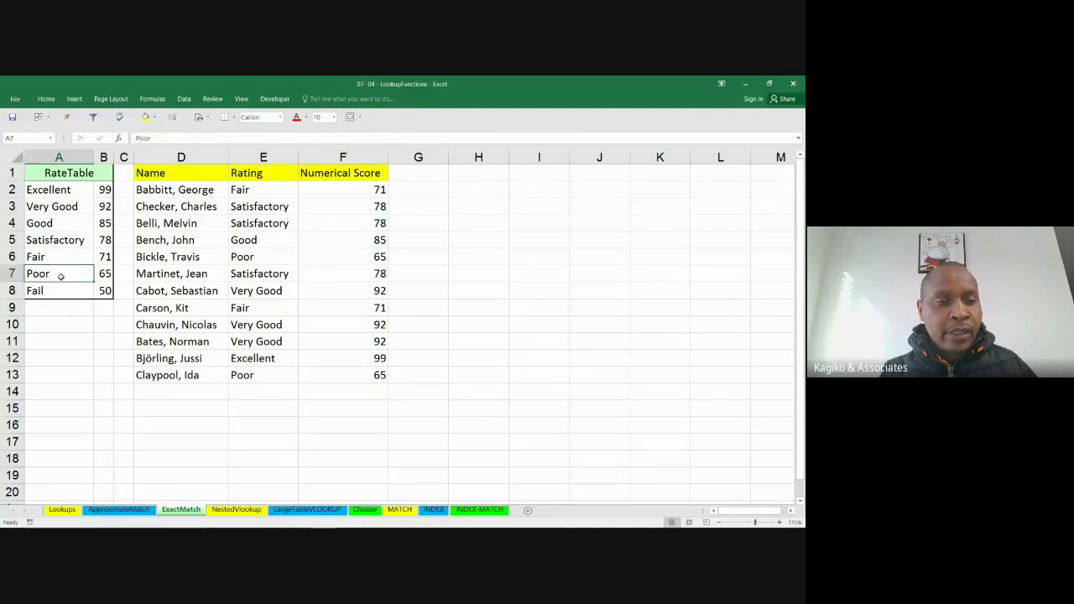
pyautogui.click(116, 275)
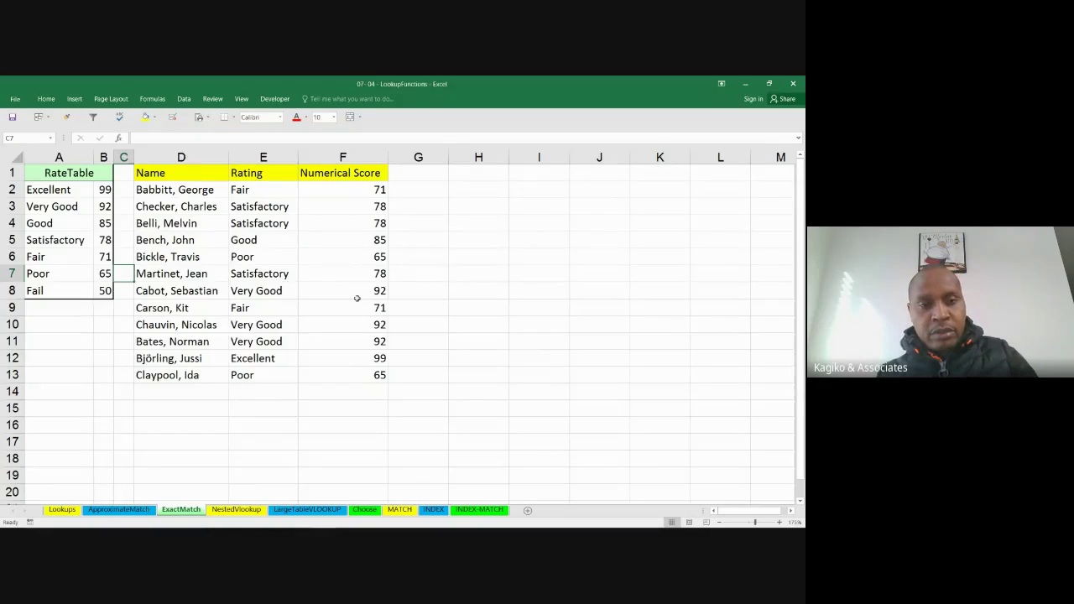
pyautogui.hotkey('alt', 'Tab')
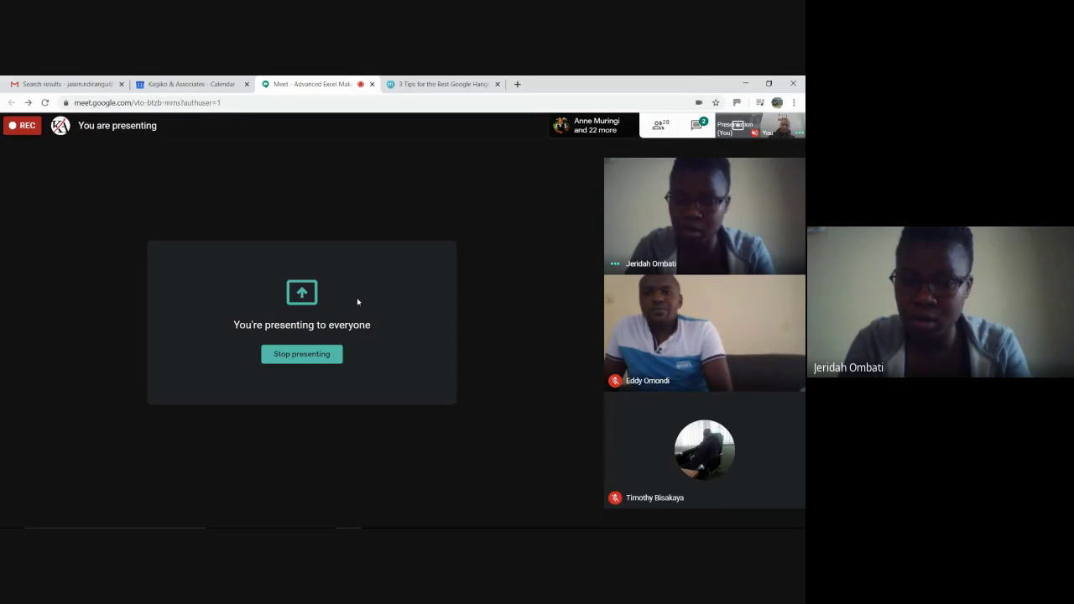
pyautogui.hotkey('alt', 'Tab')
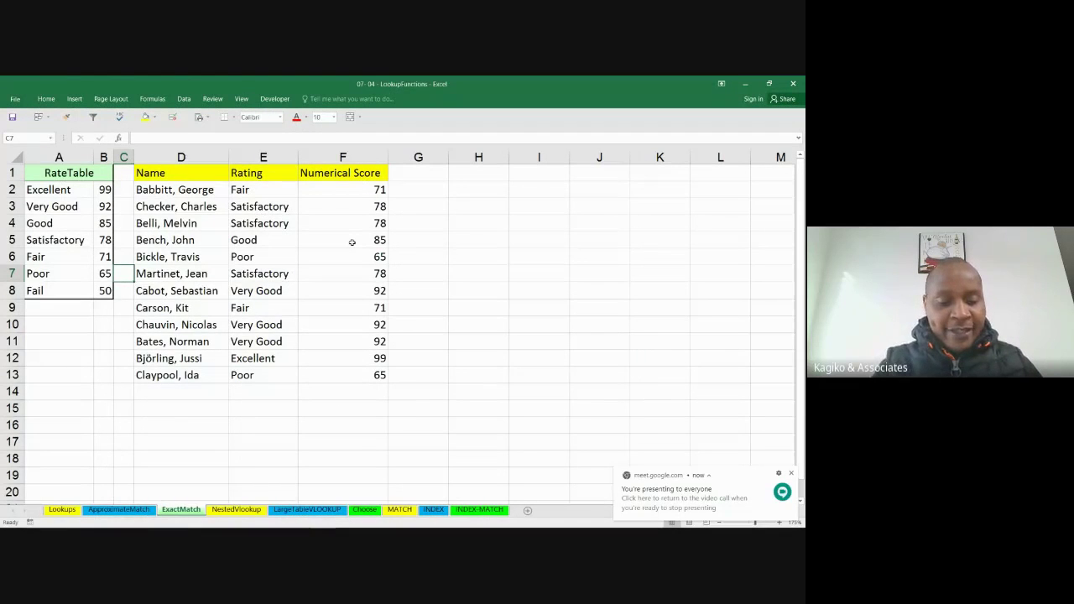
# - Undo the fill-down, refit column F, and re-commit F2's =VLOOKUP(E2,A:B,2,0)
pyautogui.hotkey('ctrl', 'z')
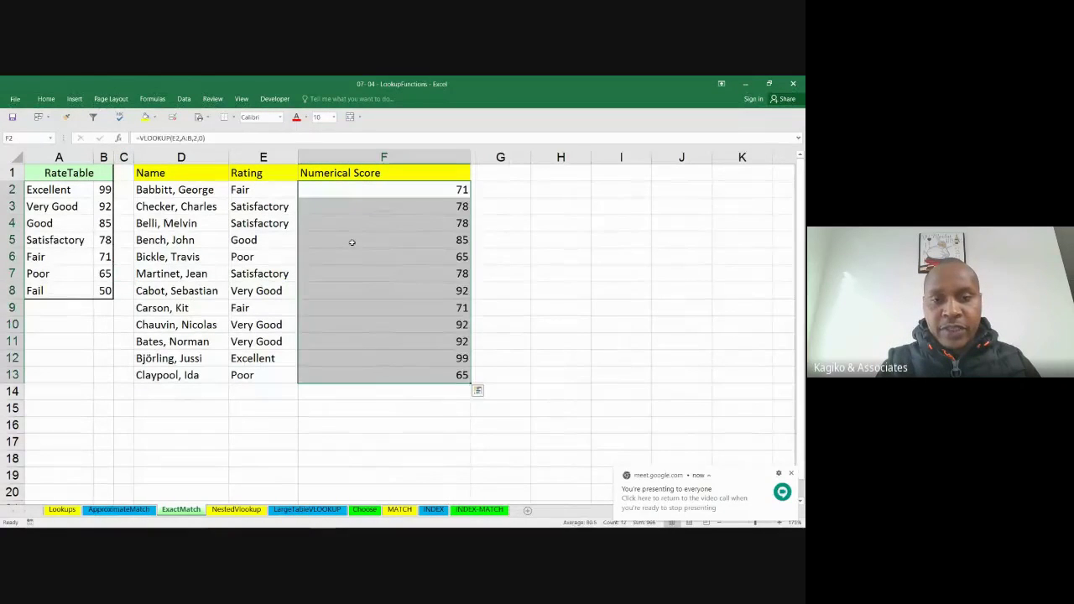
pyautogui.hotkey('ctrl', 'z')
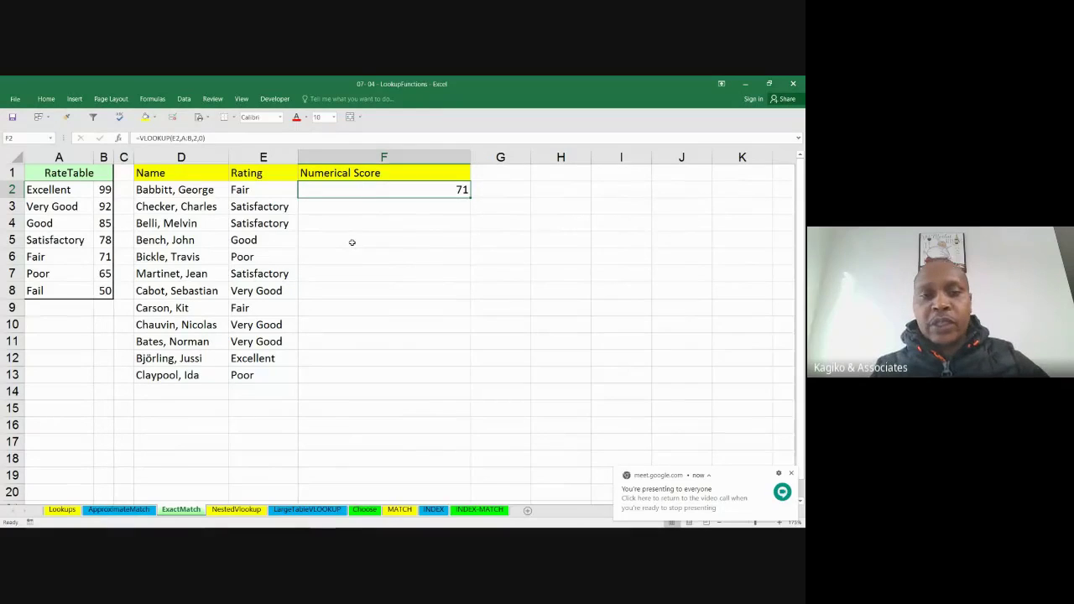
pyautogui.doubleClick(471, 157)
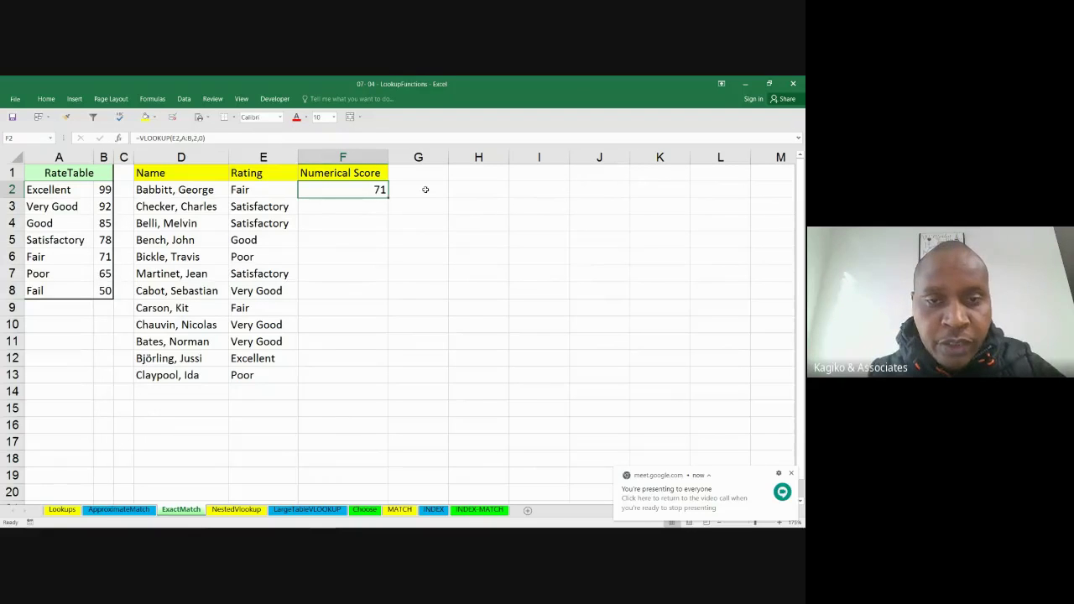
pyautogui.doubleClick(358, 191)
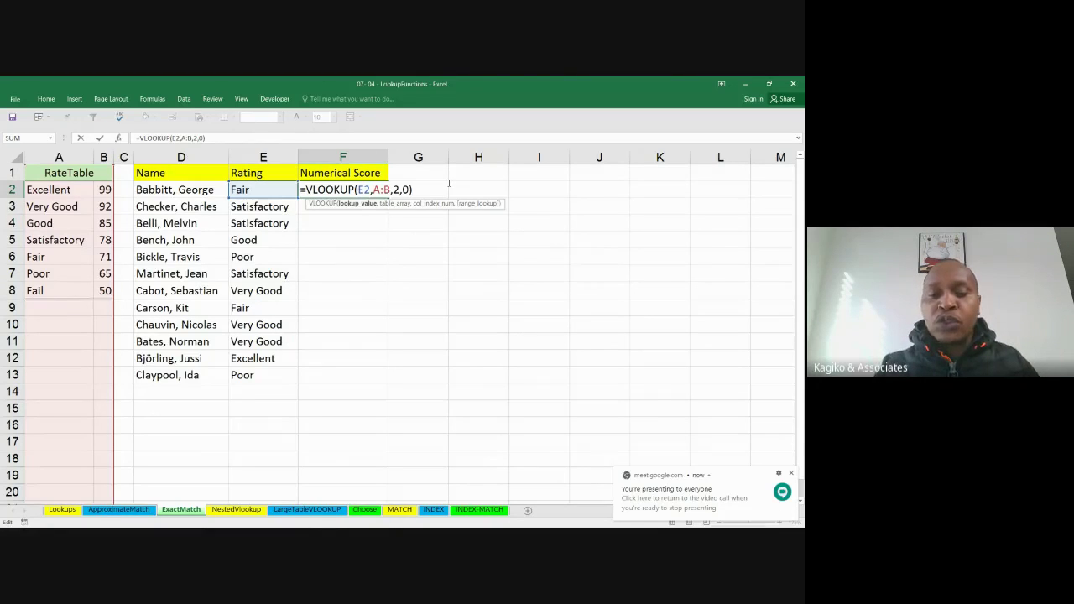
pyautogui.hotkey('ctrl', 'Return')
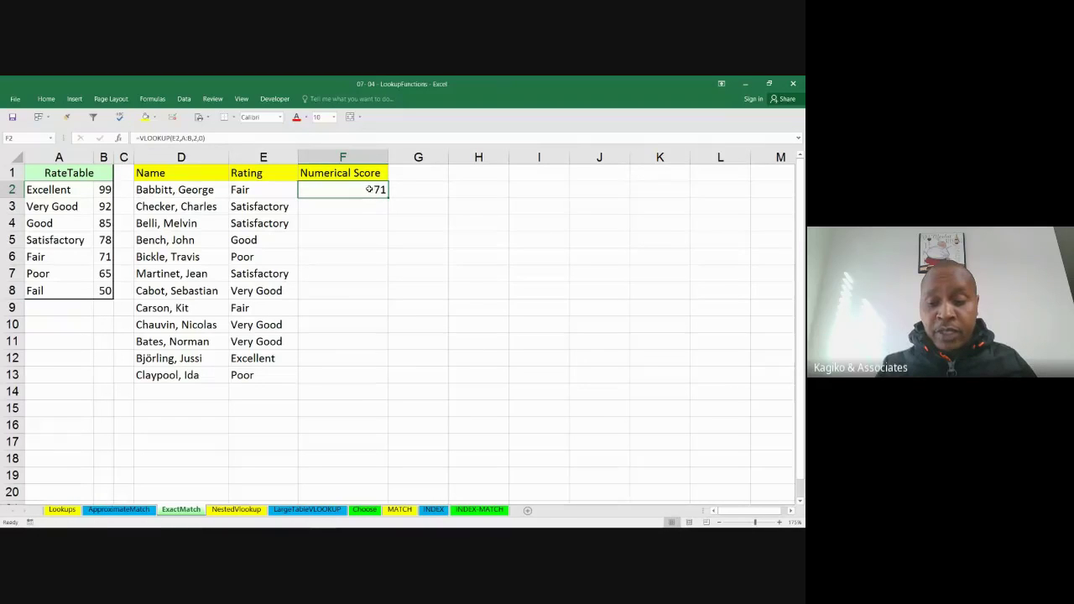
pyautogui.press('Down')
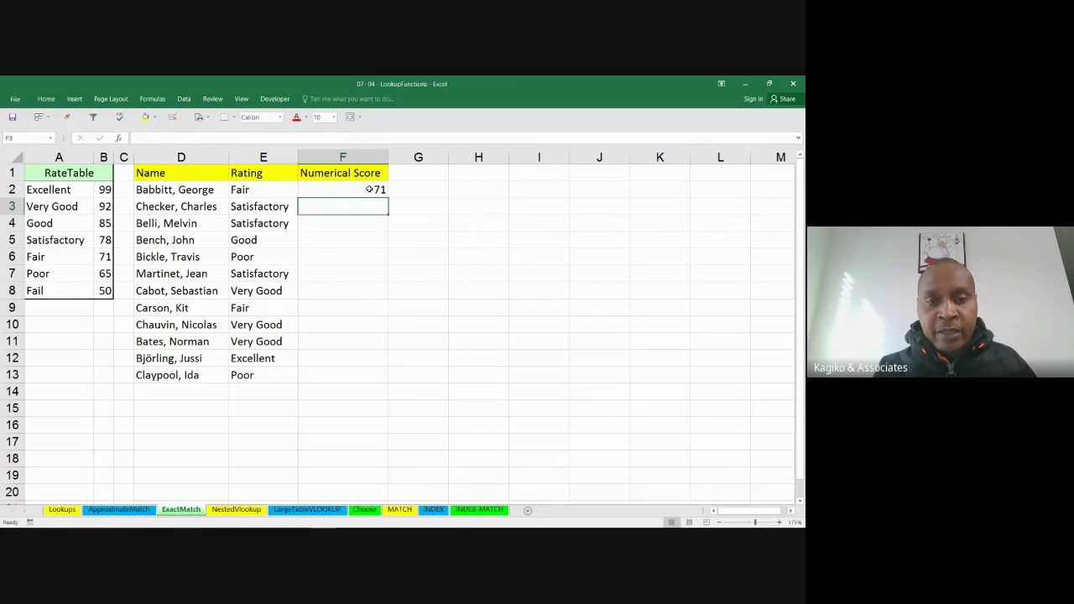
# - Refill F2's score formula down to F13, then admit the waiting participant in Google Meet
pyautogui.click(370, 189)
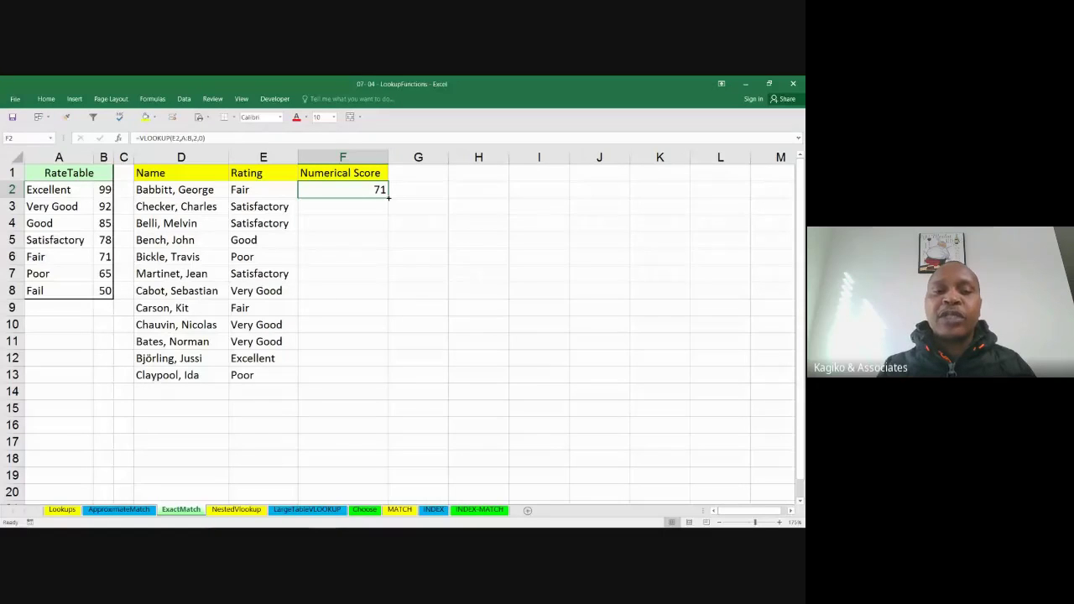
pyautogui.doubleClick(388, 197)
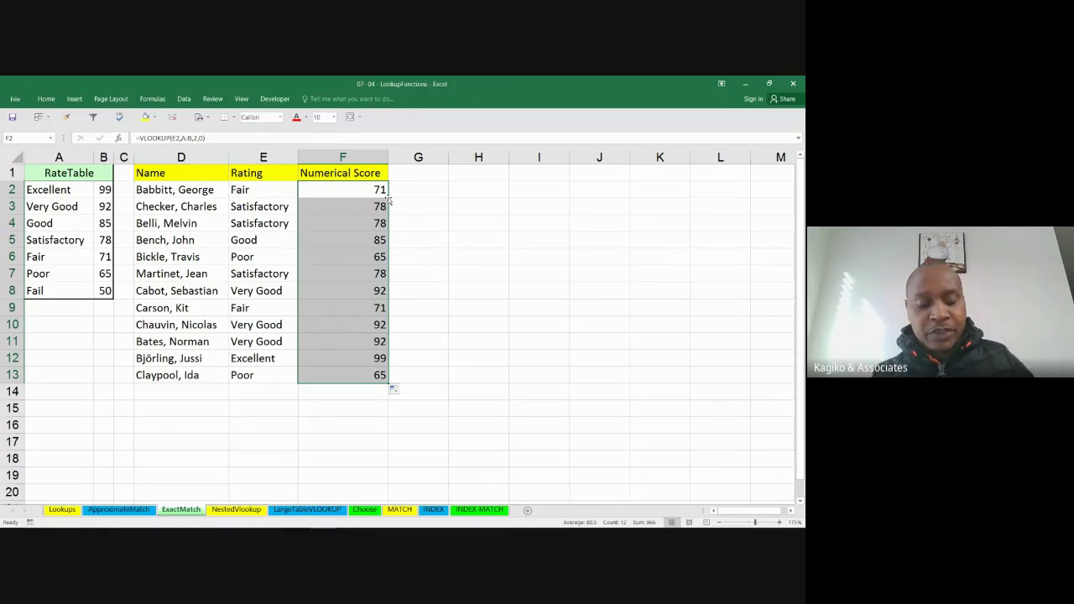
pyautogui.hotkey('alt', 'Tab')
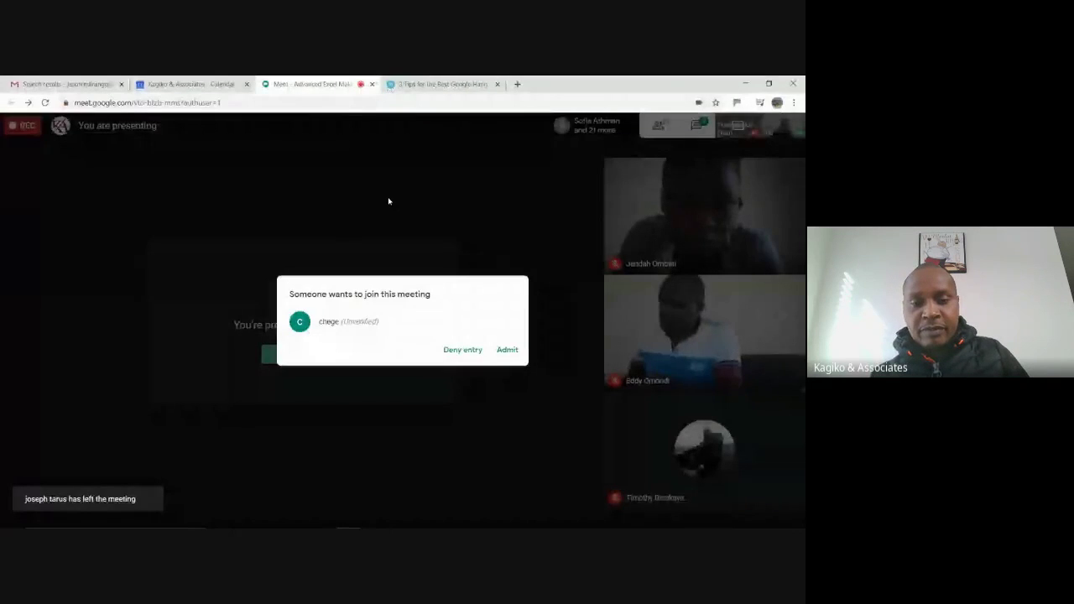
pyautogui.click(507, 350)
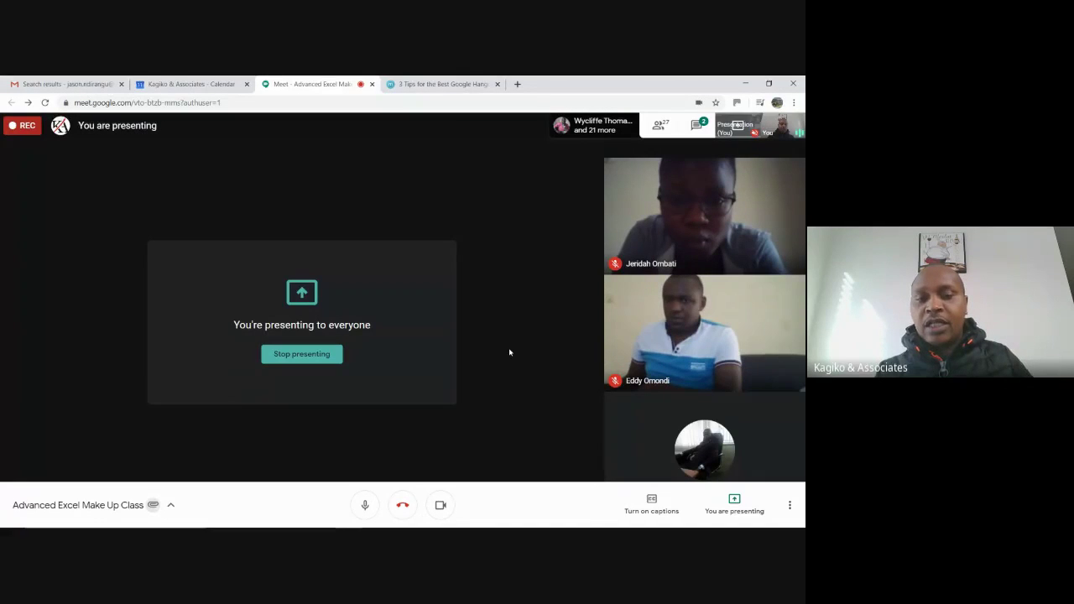
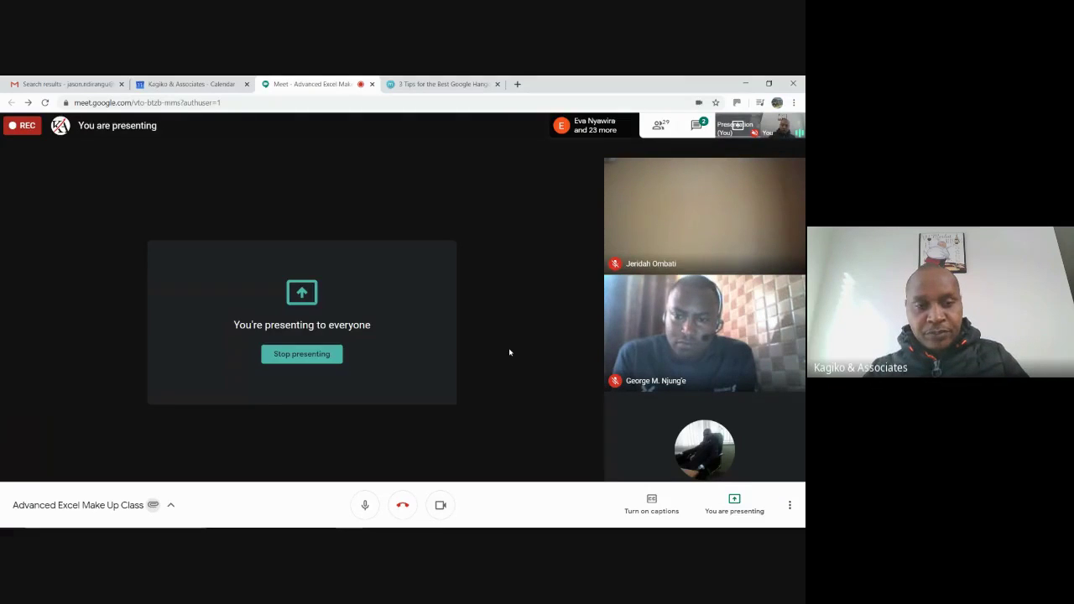
# - Bring the ExactMatch sheet with its filled VLOOKUP scores in front of the Meet call
pyautogui.hotkey('alt', 'Tab')
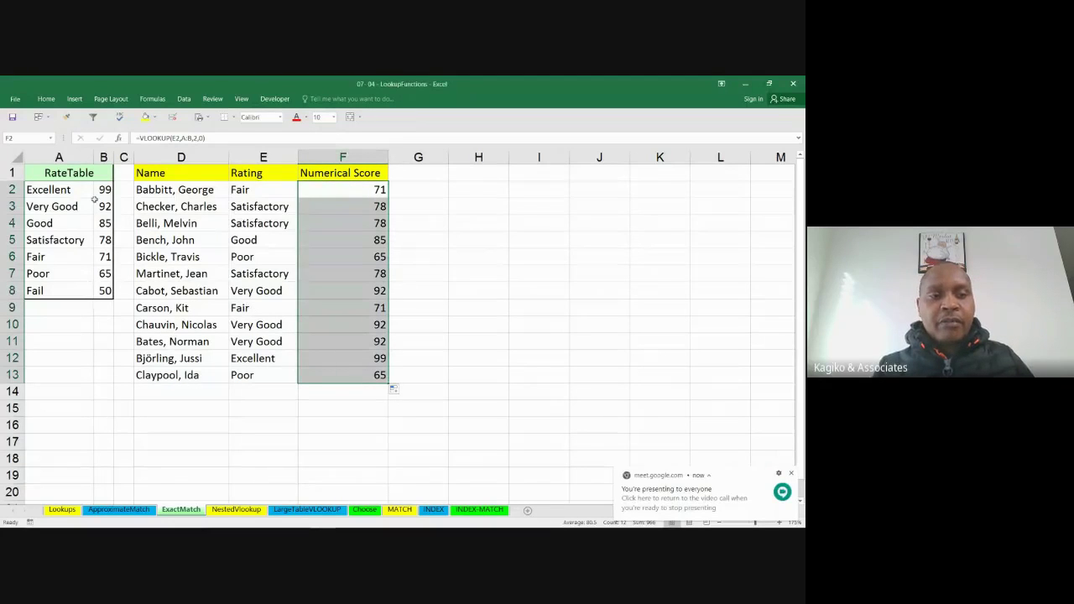
# - Show the ApproximateMatch sheet with its salary and Tax Rate lookup table
pyautogui.click(120, 509)
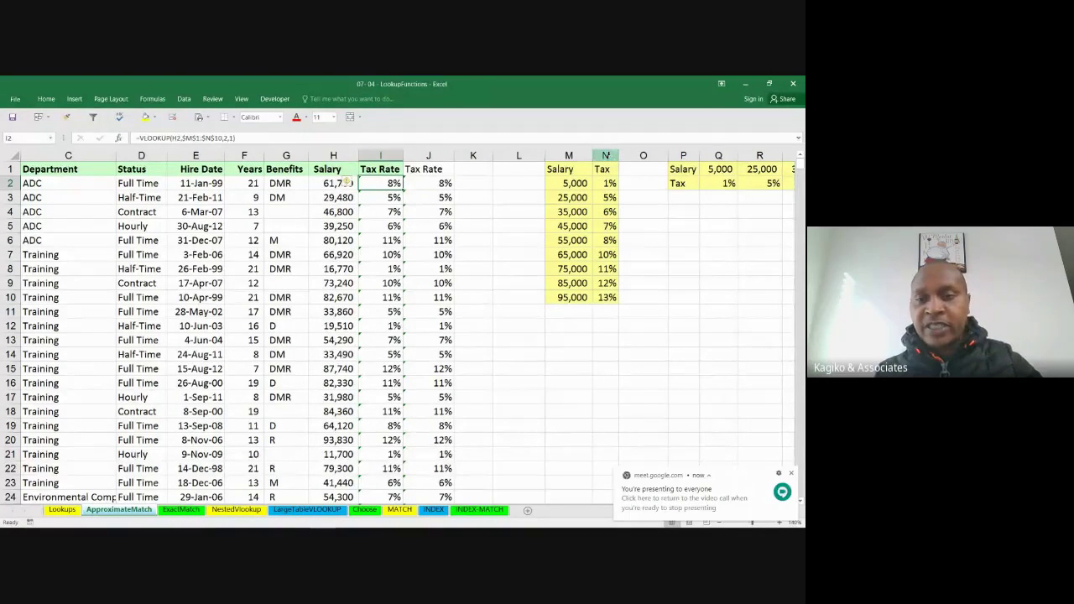
pyautogui.click(606, 156)
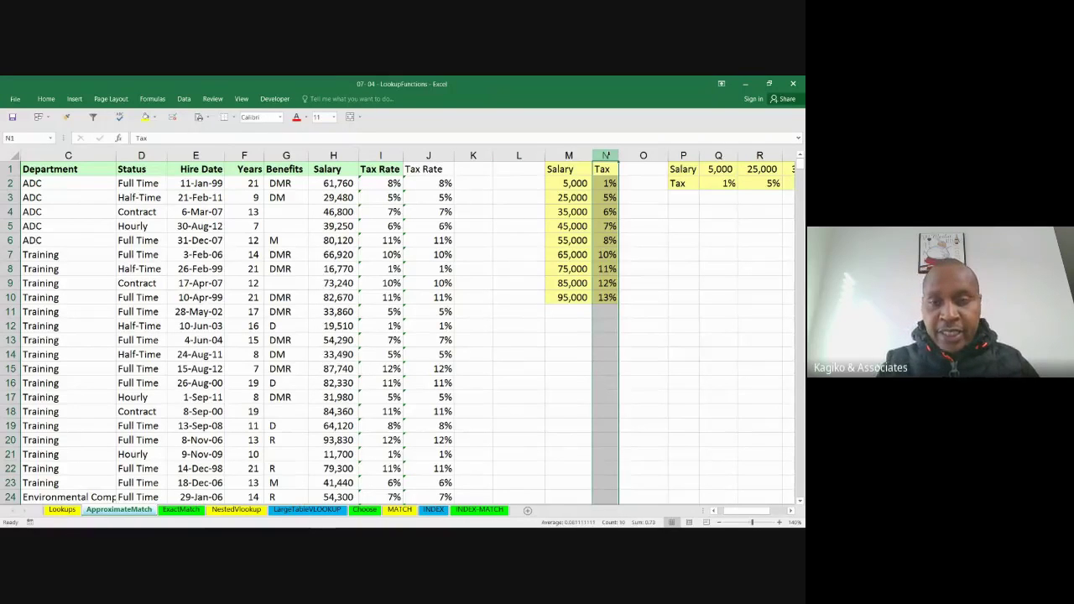
pyautogui.hotkey('ctrl', 'c')
pyautogui.click(522, 154)
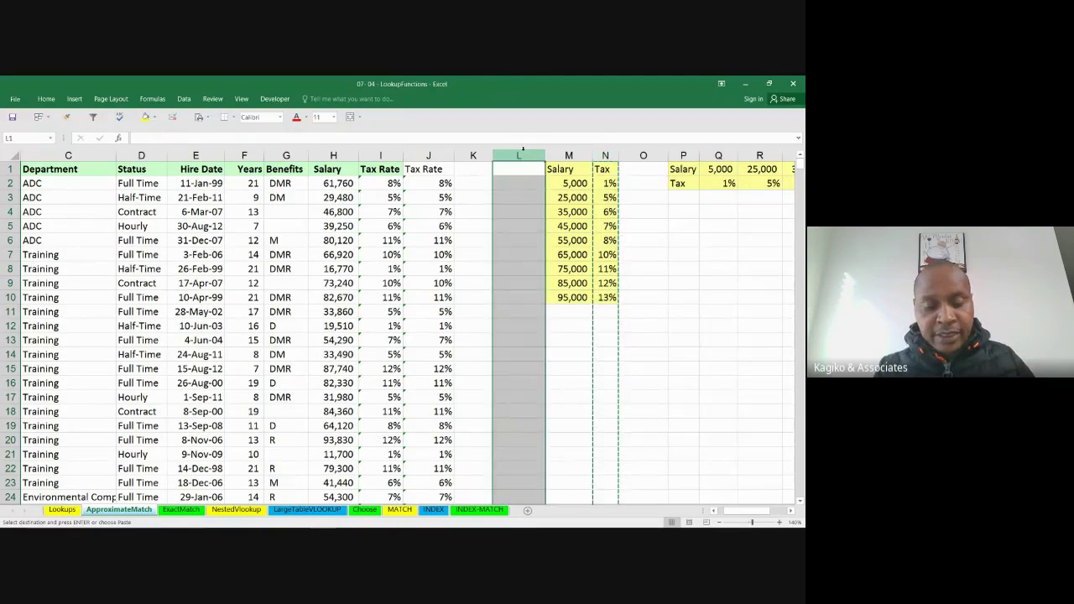
pyautogui.hotkey('ctrl', 'v')
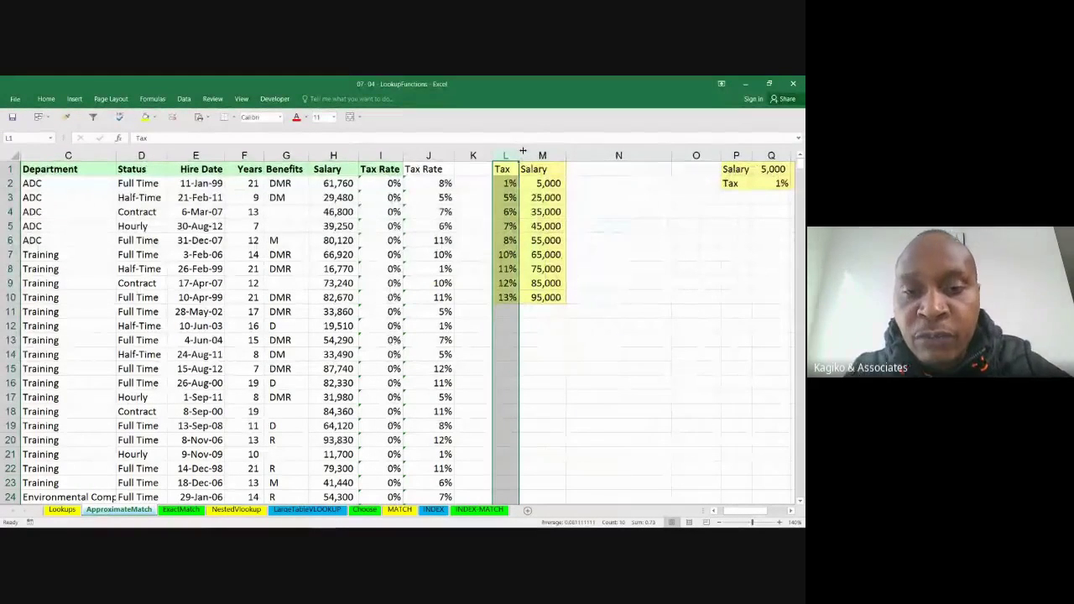
pyautogui.click(663, 209)
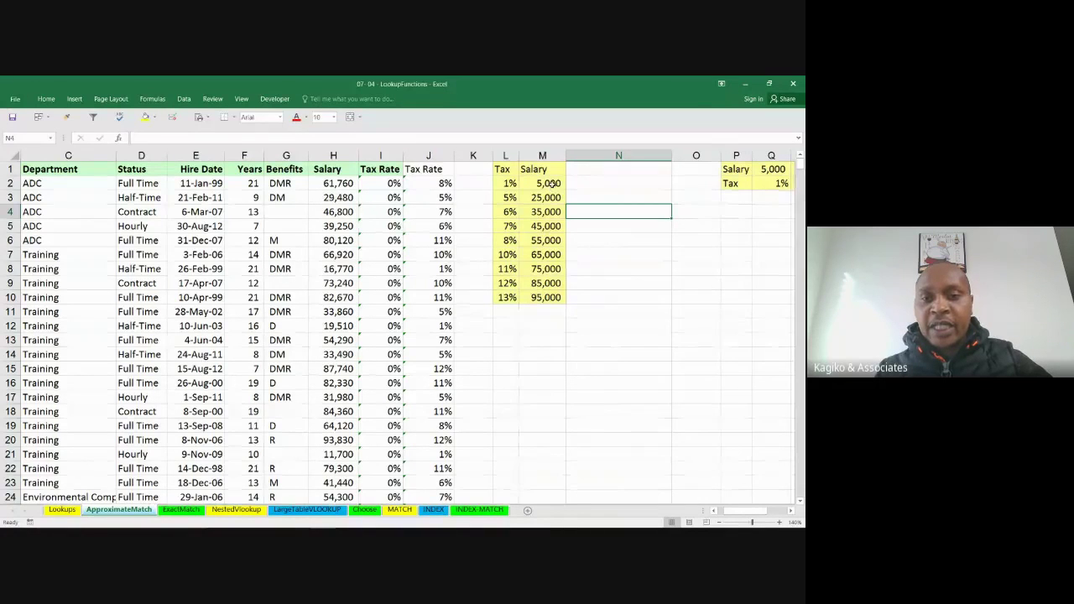
pyautogui.click(548, 184)
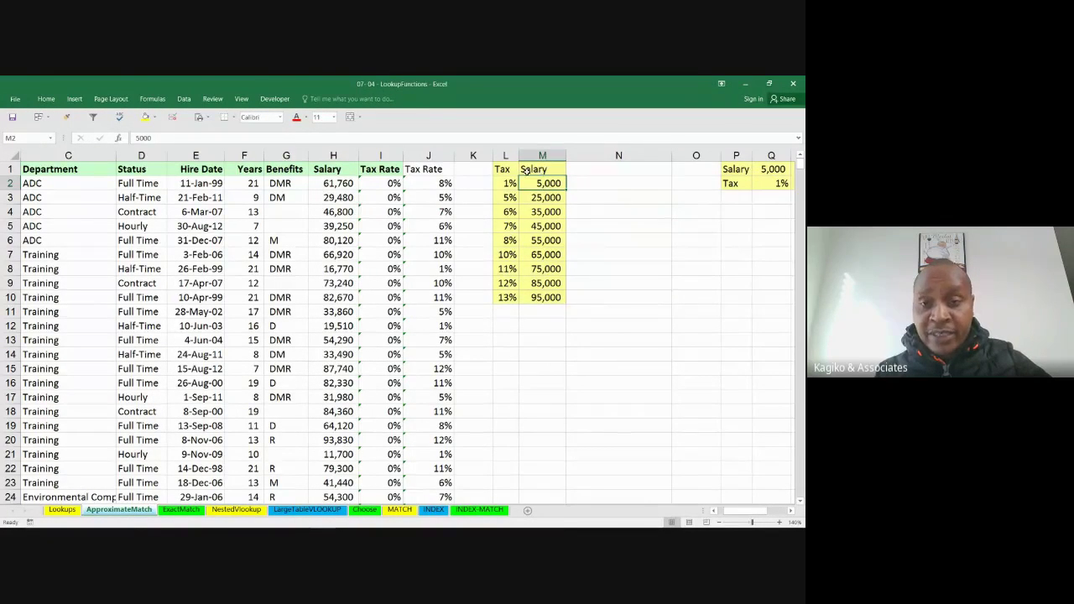
pyautogui.click(544, 170)
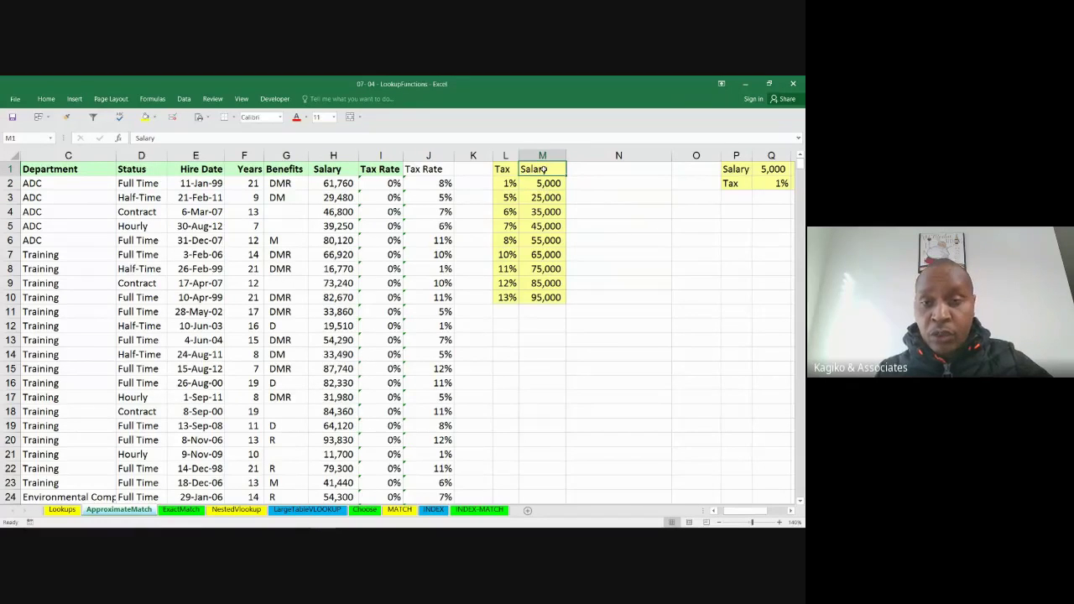
pyautogui.moveTo(543, 170); pyautogui.dragTo(534, 294)
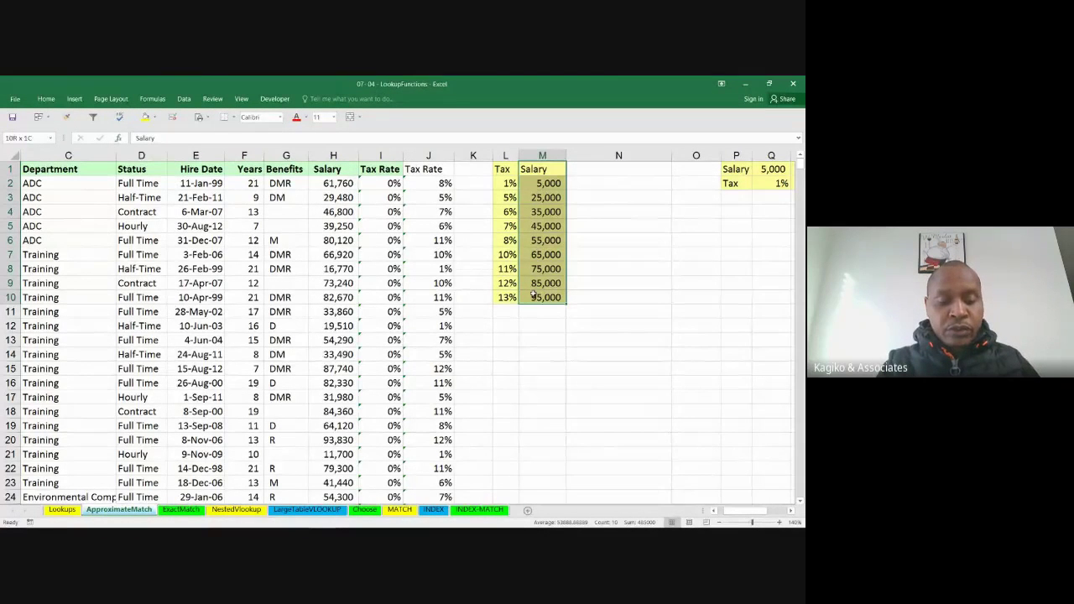
pyautogui.moveTo(534, 293); pyautogui.dragTo(537, 297)
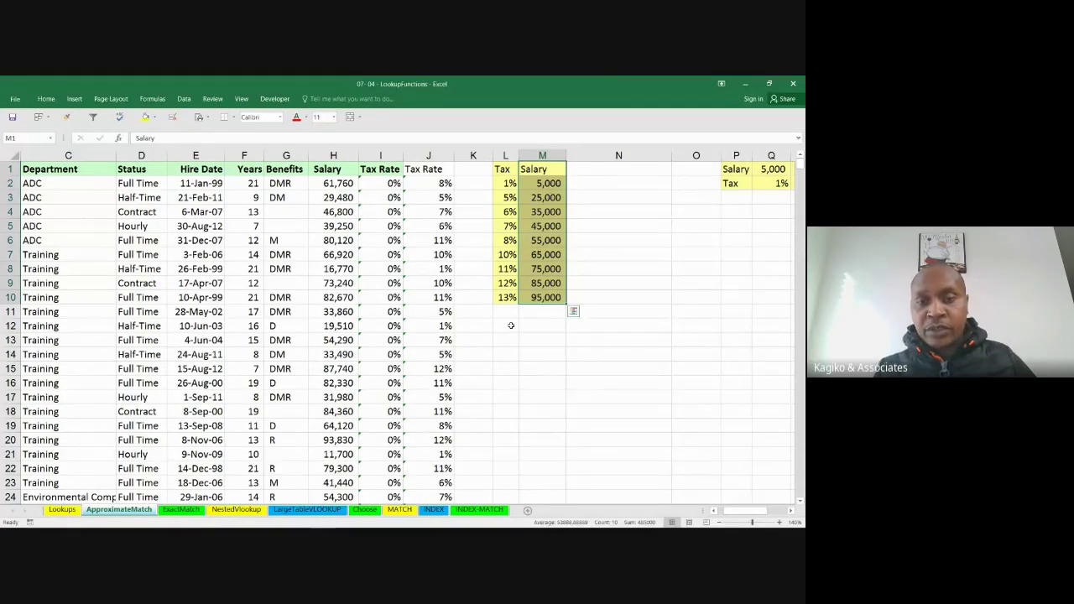
pyautogui.click(510, 325)
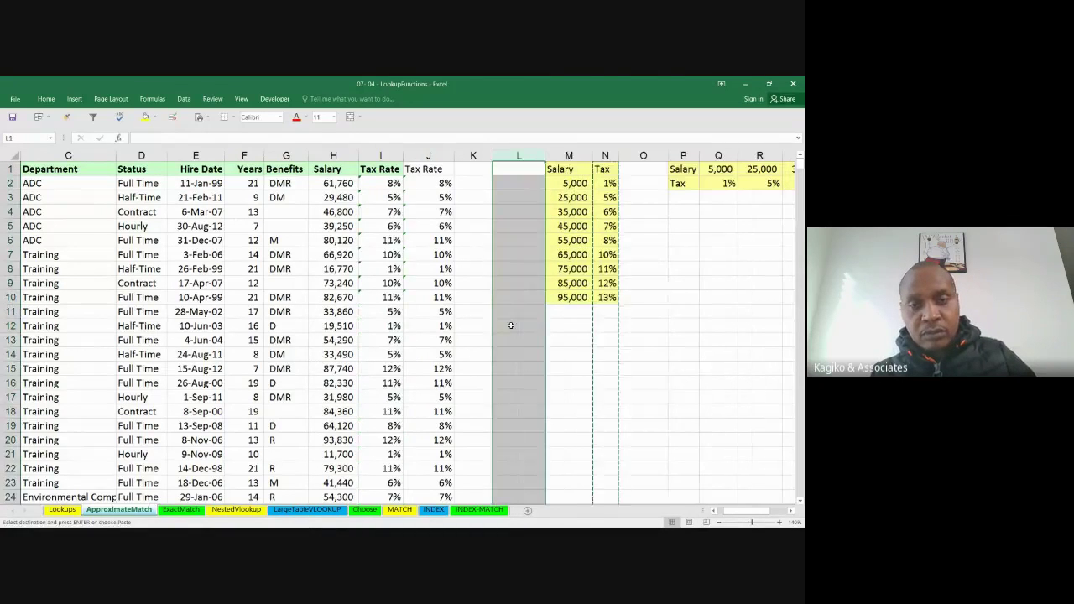
pyautogui.click(690, 314)
# - Cancel the Tax column copy marquee and bring the Google Meet window forward
pyautogui.press('Escape')
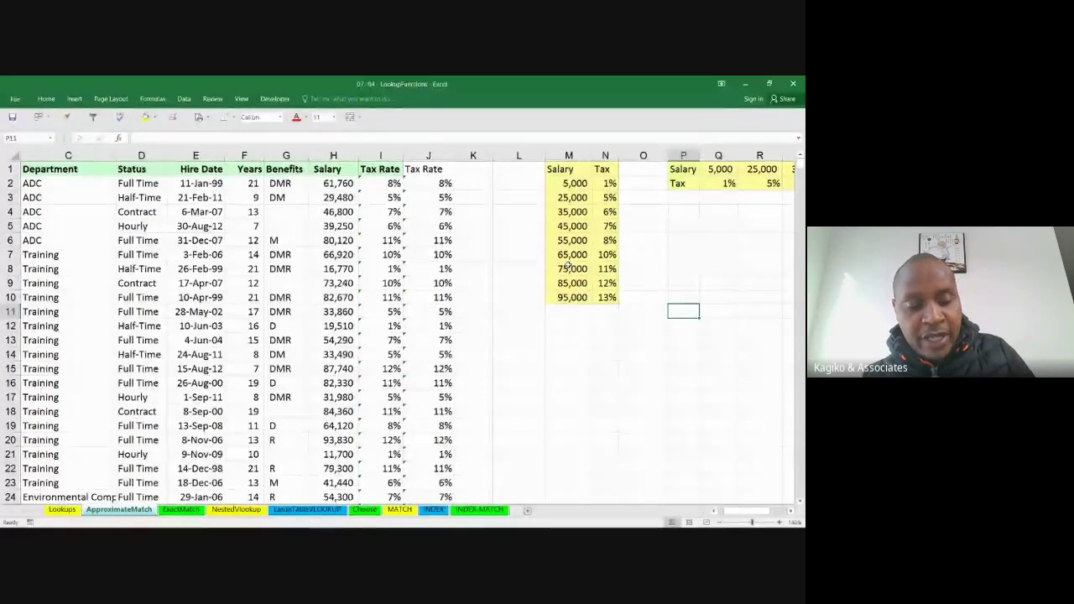
pyautogui.hotkey('alt', 'Tab')
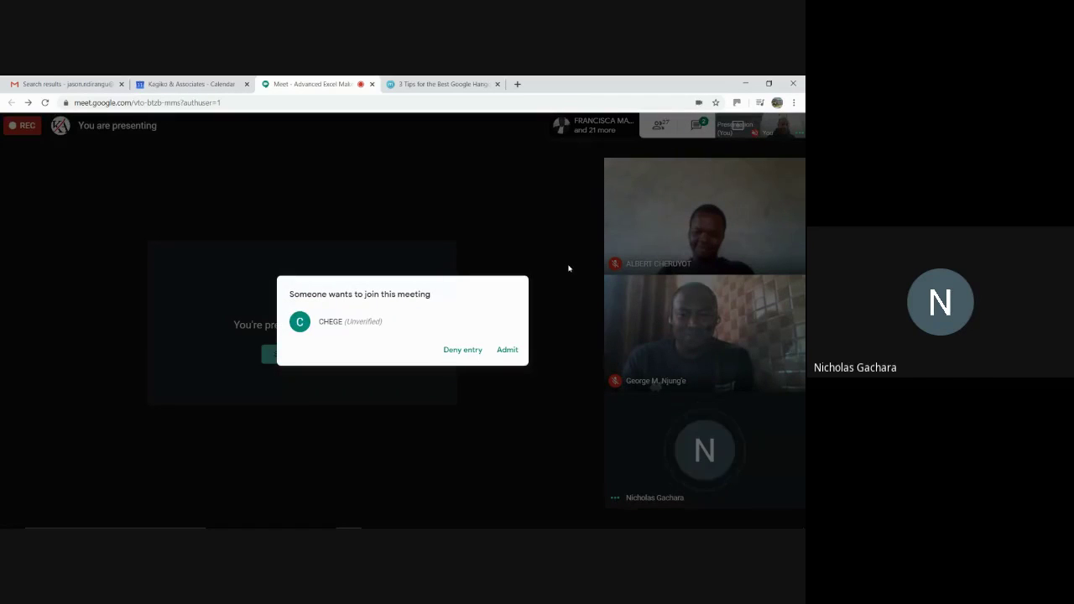
# - Admit the person asking to join, then return to the Excel ApproximateMatch sheet
pyautogui.click(506, 350)
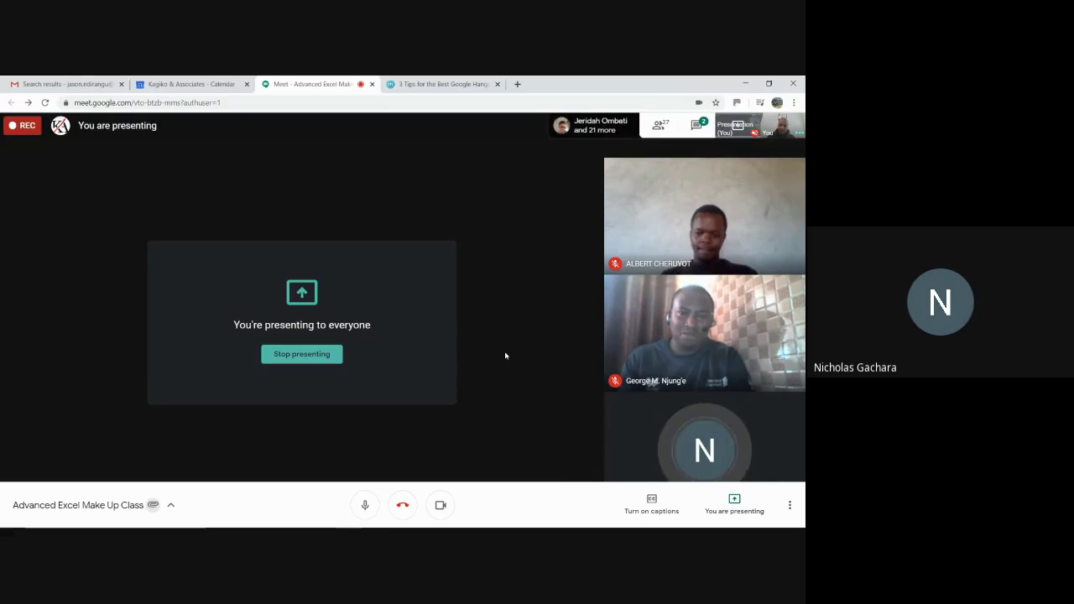
pyautogui.hotkey('alt', 'Tab')
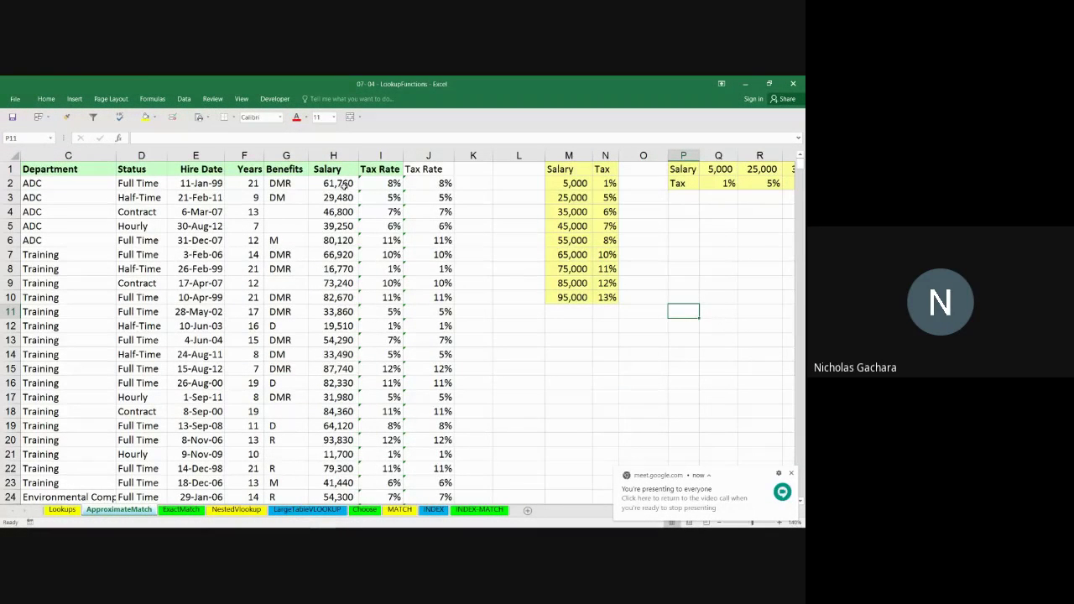
# - Compare the 61,760 salary in H2 with the 5,000 and 25,000 bands, then open ExactMatch
pyautogui.click(345, 185)
pyautogui.click(570, 190)
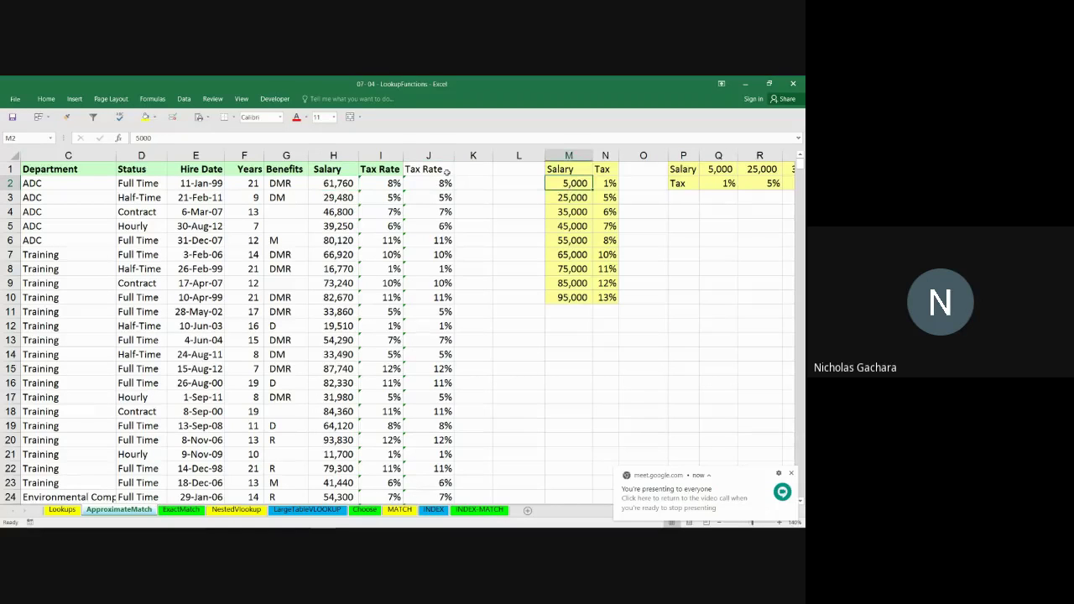
pyautogui.click(344, 185)
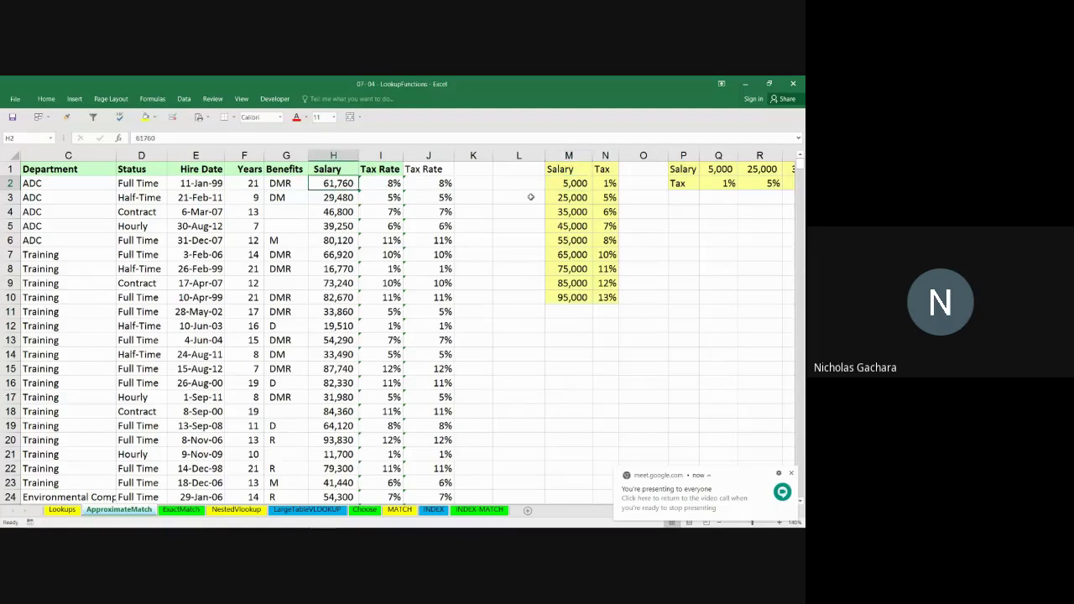
pyautogui.click(571, 198)
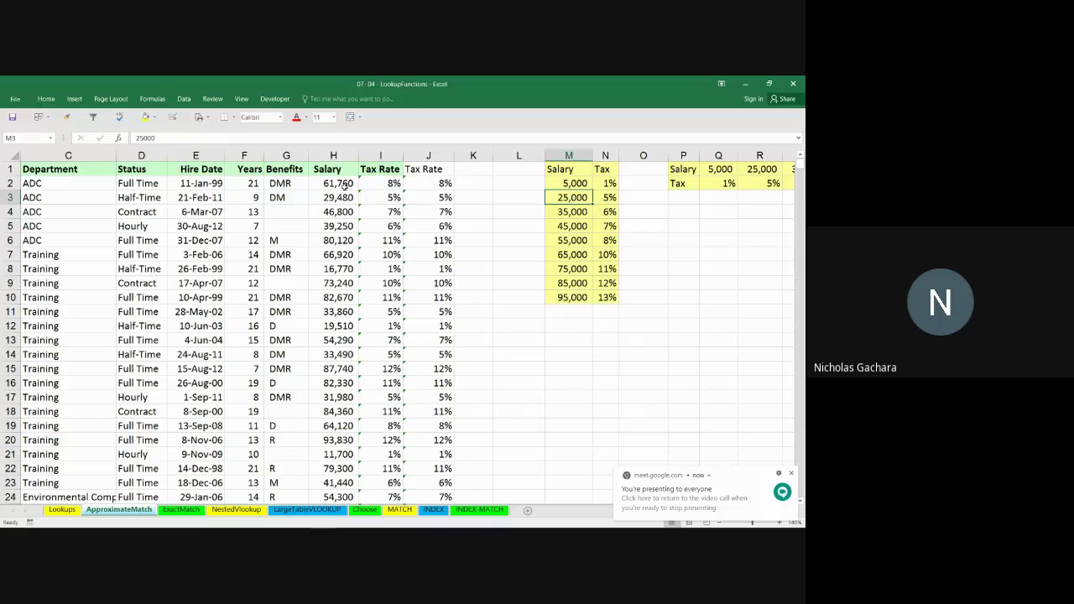
pyautogui.click(344, 185)
pyautogui.click(566, 198)
pyautogui.click(327, 180)
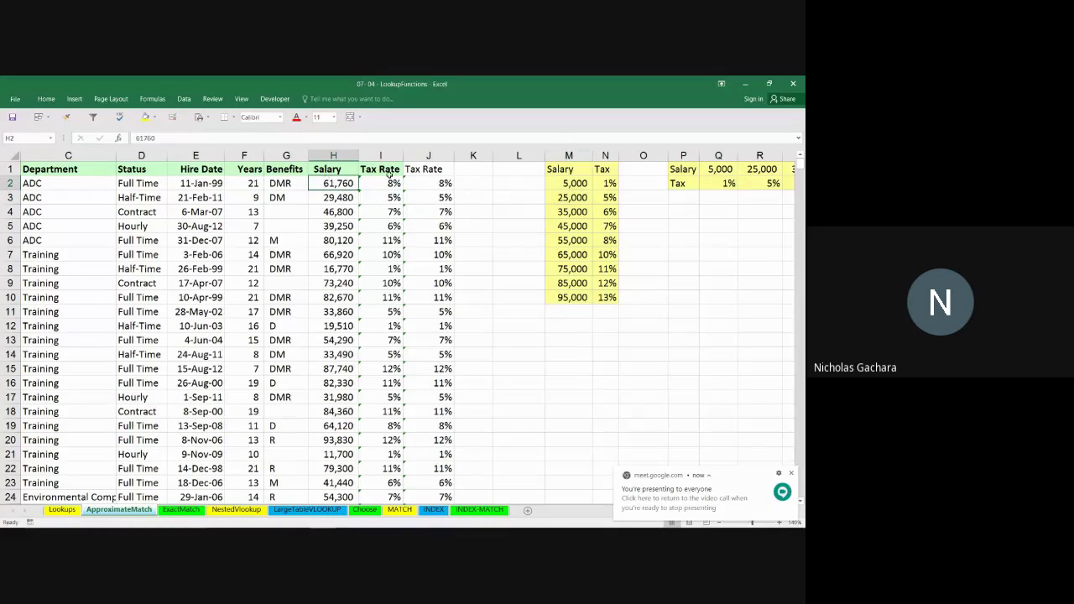
pyautogui.click(571, 198)
pyautogui.click(328, 185)
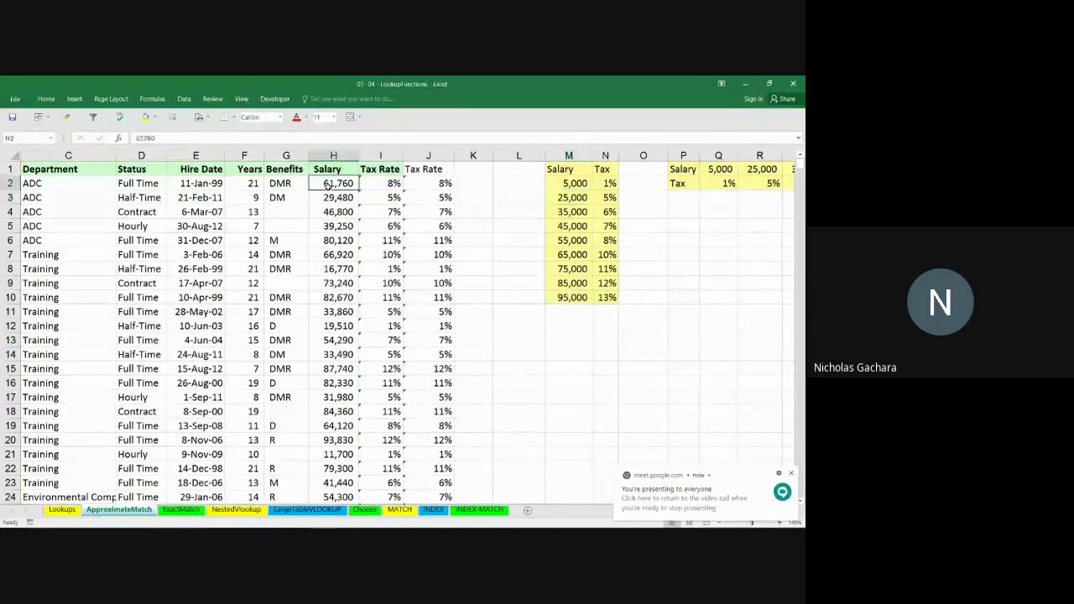
pyautogui.hotkey('alt', 'Tab')
pyautogui.hotkey('alt', 'Tab')
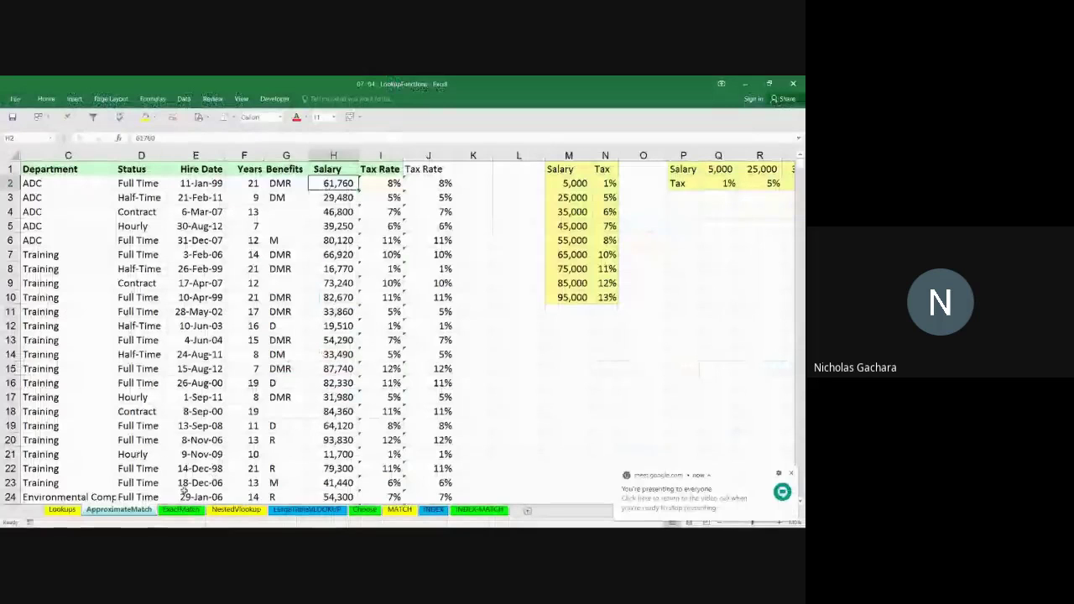
pyautogui.click(181, 510)
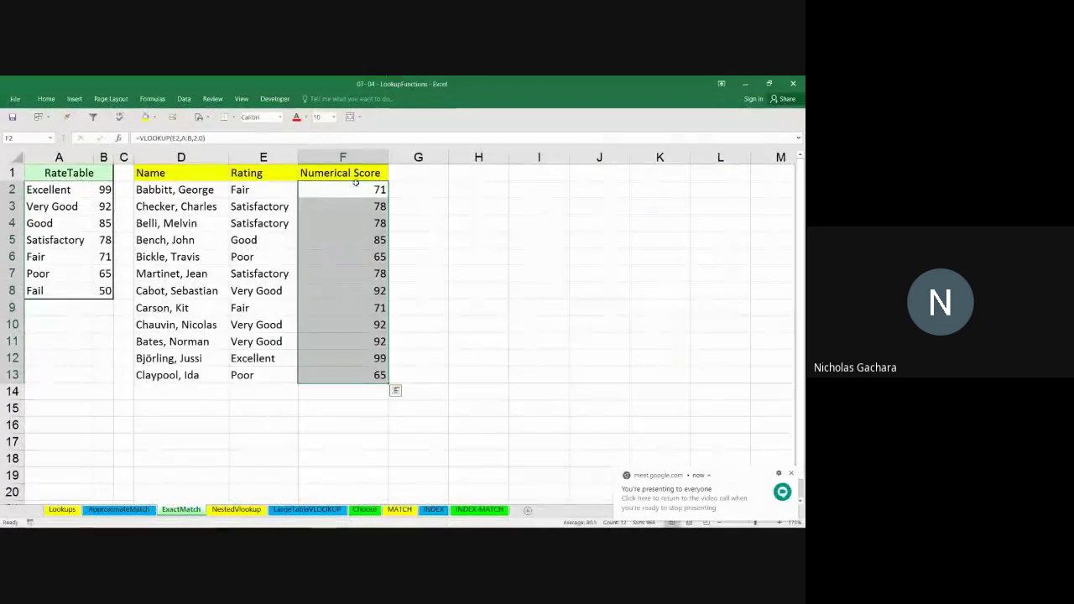
pyautogui.click(254, 190)
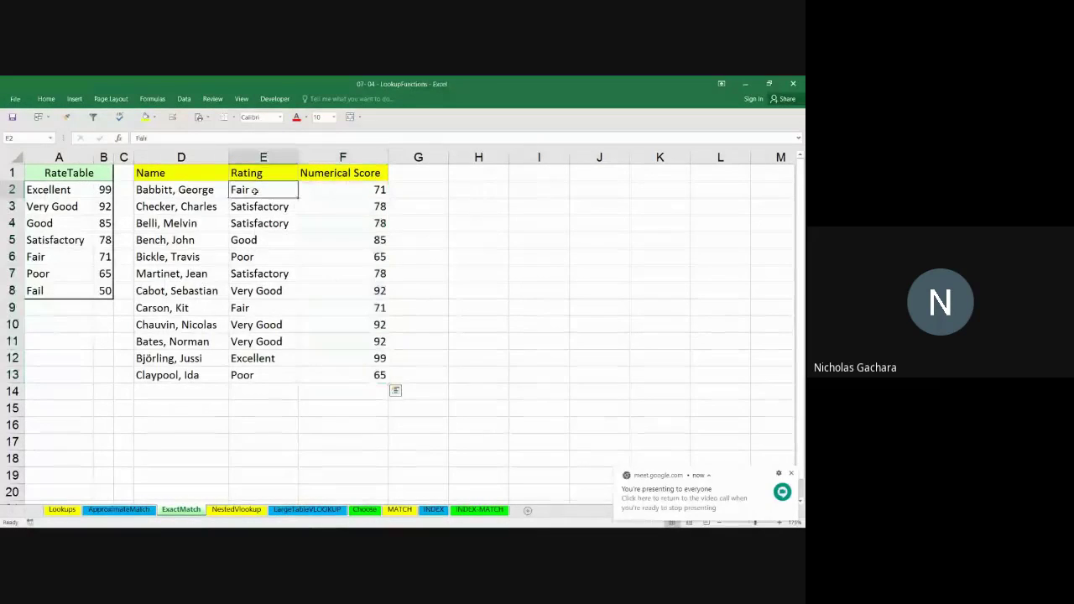
pyautogui.click(63, 253)
pyautogui.click(274, 190)
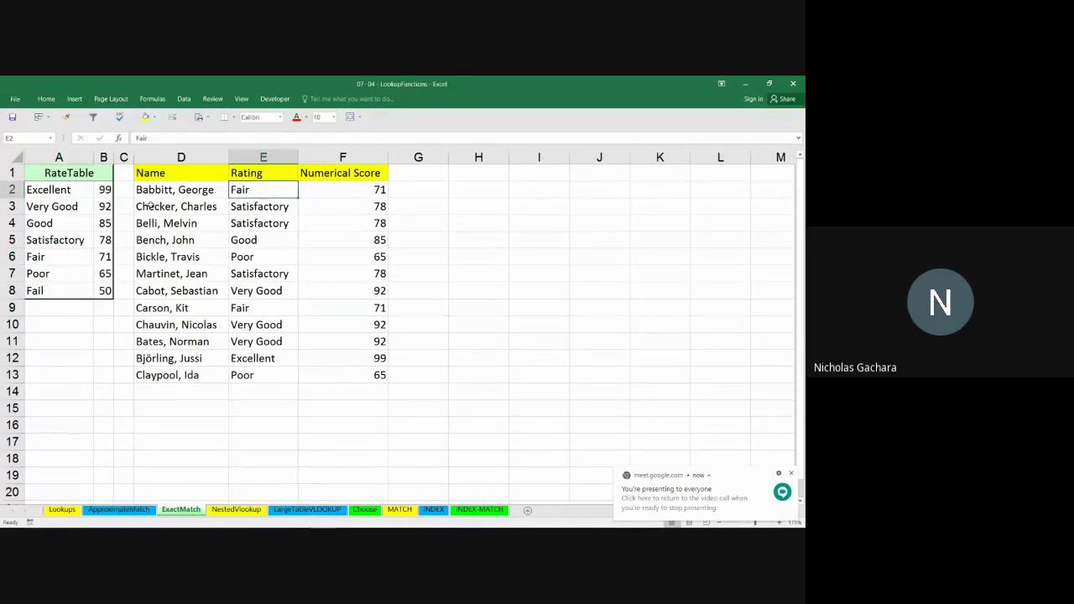
pyautogui.click(57, 256)
pyautogui.click(260, 191)
pyautogui.doubleClick(365, 191)
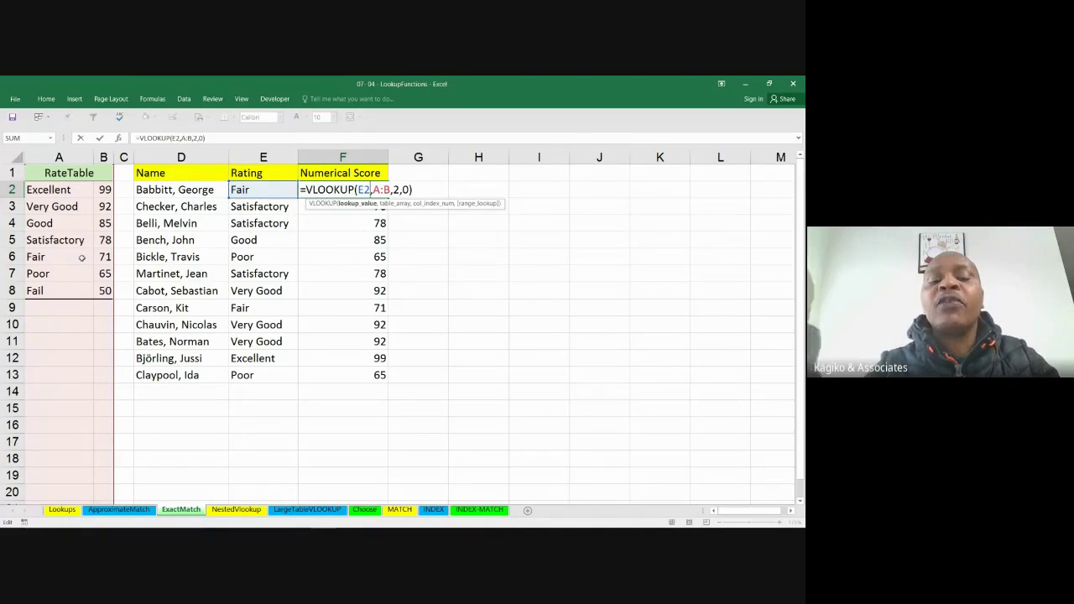
pyautogui.hotkey('ctrl', 'Return')
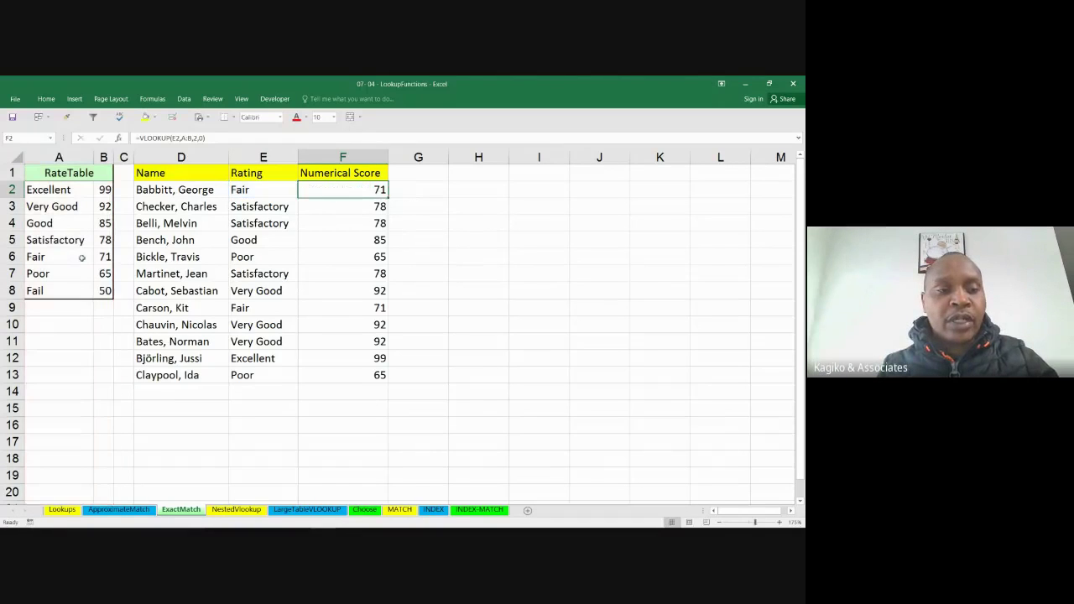
# - On ApproximateMatch, review the H2 salary and the Tax Rate formulas down column I
pyautogui.click(138, 512)
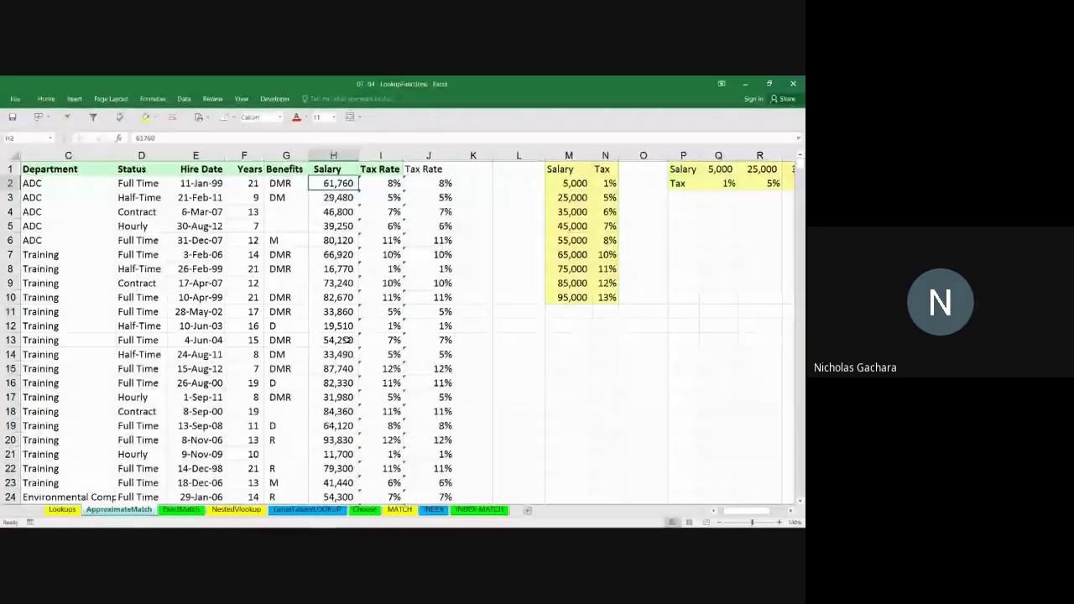
pyautogui.doubleClick(339, 183)
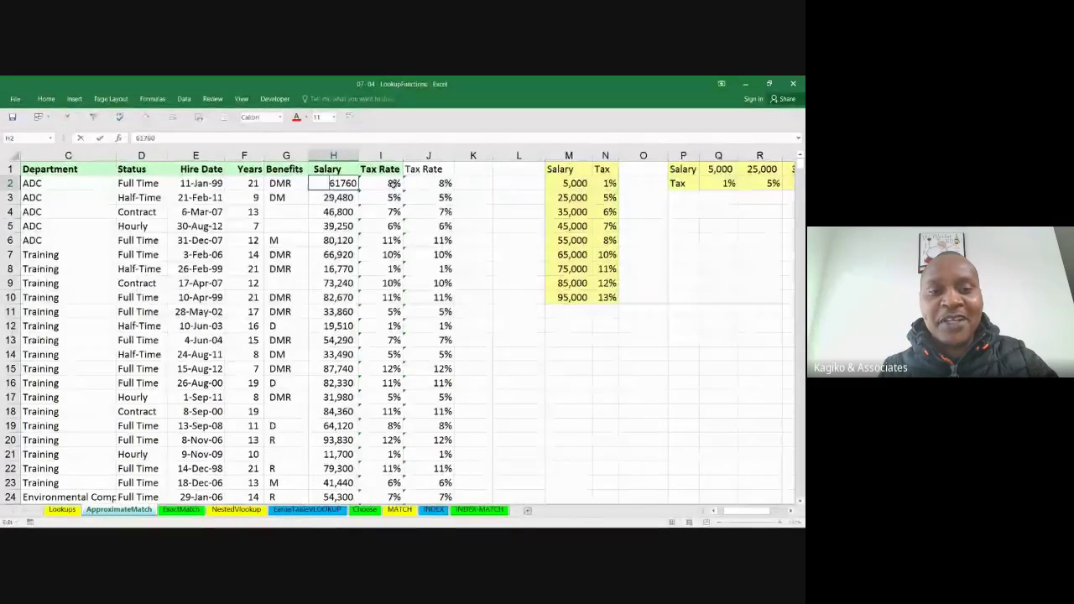
pyautogui.click(389, 186)
pyautogui.hotkey('ctrl', 'Down')
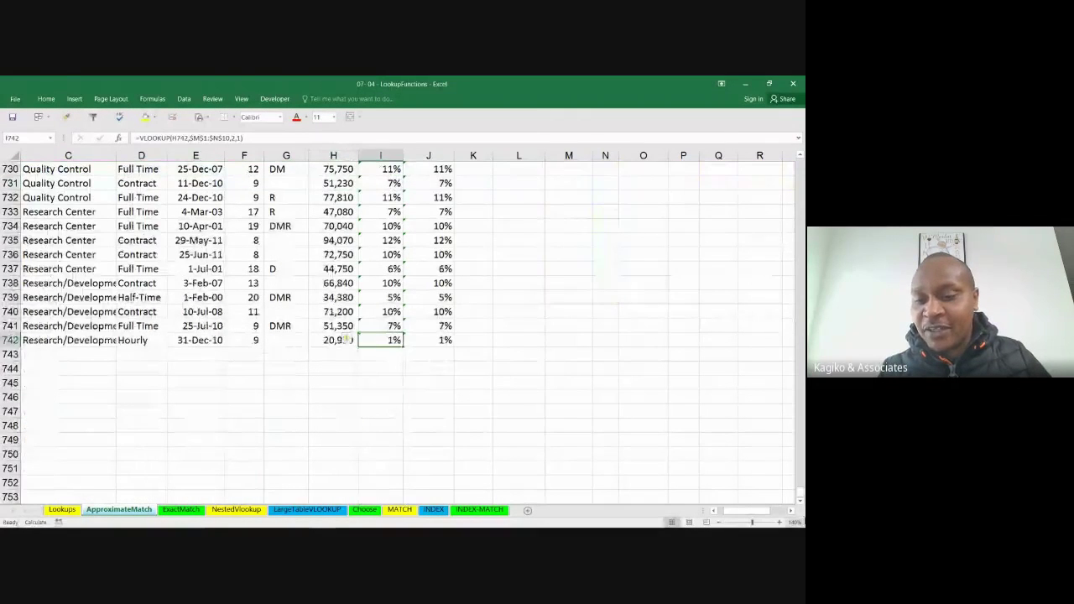
pyautogui.moveTo(800, 489); pyautogui.dragTo(375, 170)
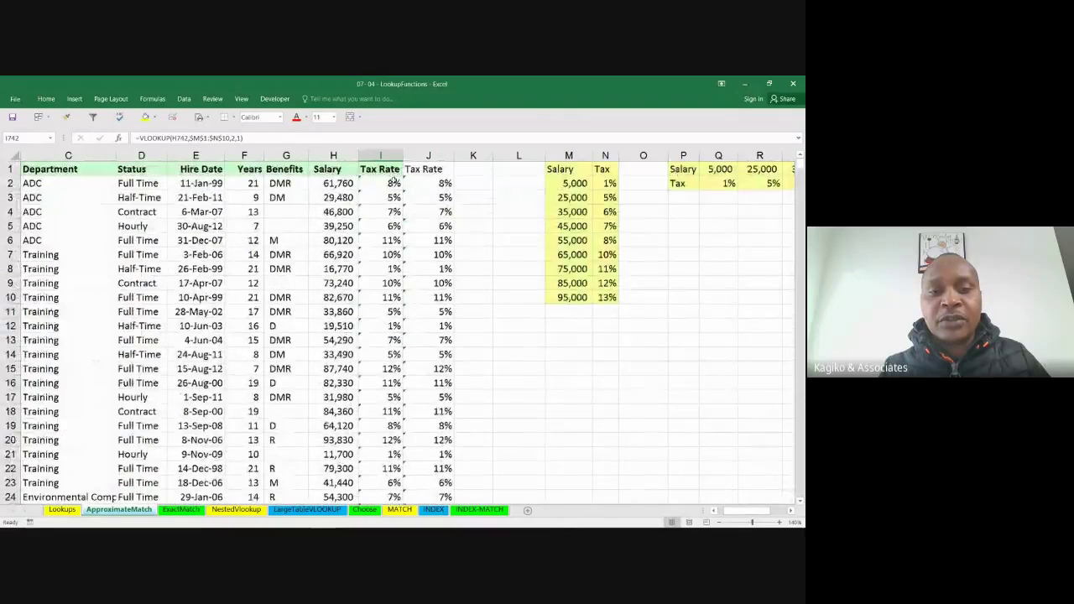
# - Confirm =VLOOKUP(H2,$M$1:$N$10,2,1) in I2 returning 8%, then go to ExactMatch
pyautogui.doubleClick(394, 182)
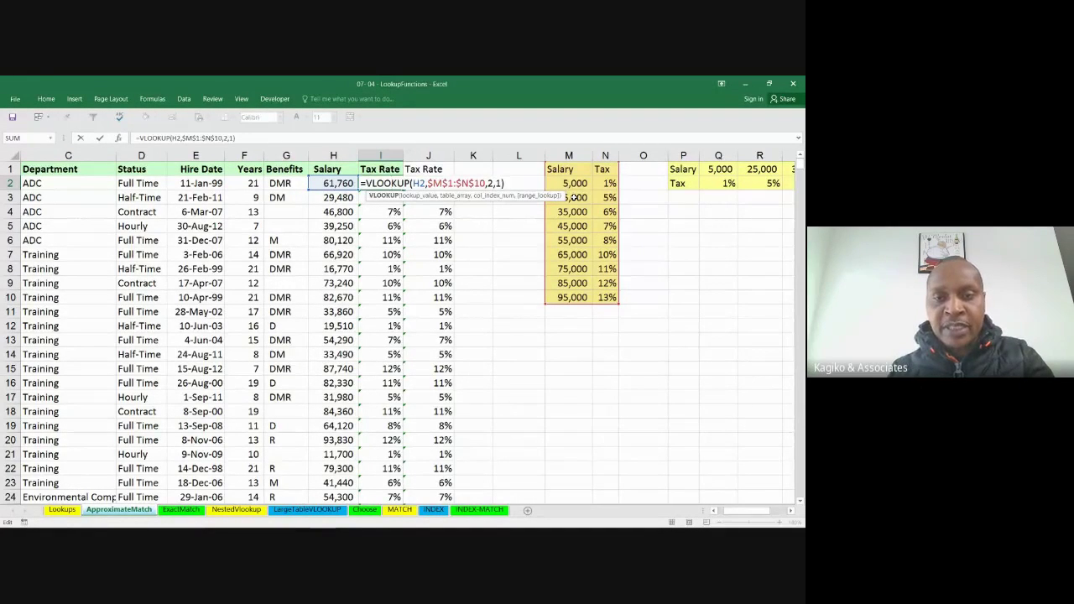
pyautogui.hotkey('ctrl', 'Return')
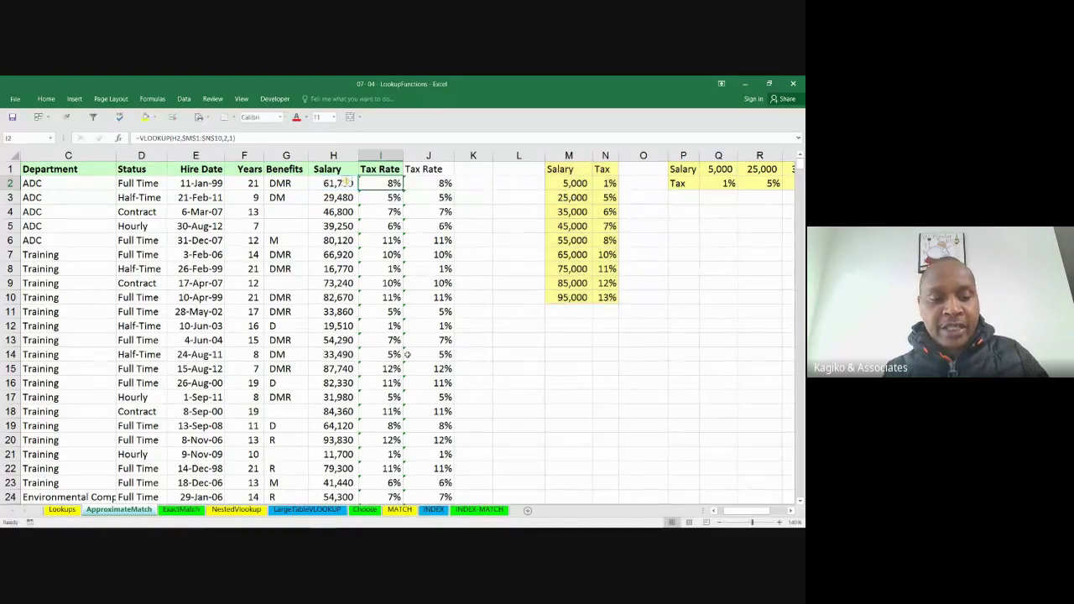
pyautogui.click(192, 509)
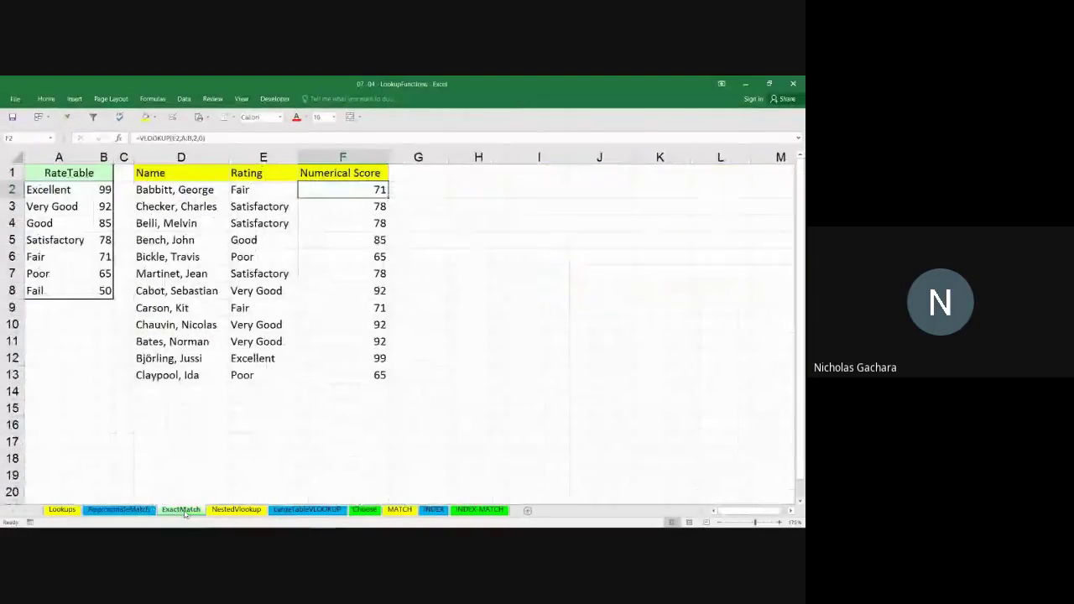
# - Select the Fair rating in cell E2, then switch to the Google Meet call
pyautogui.click(257, 192)
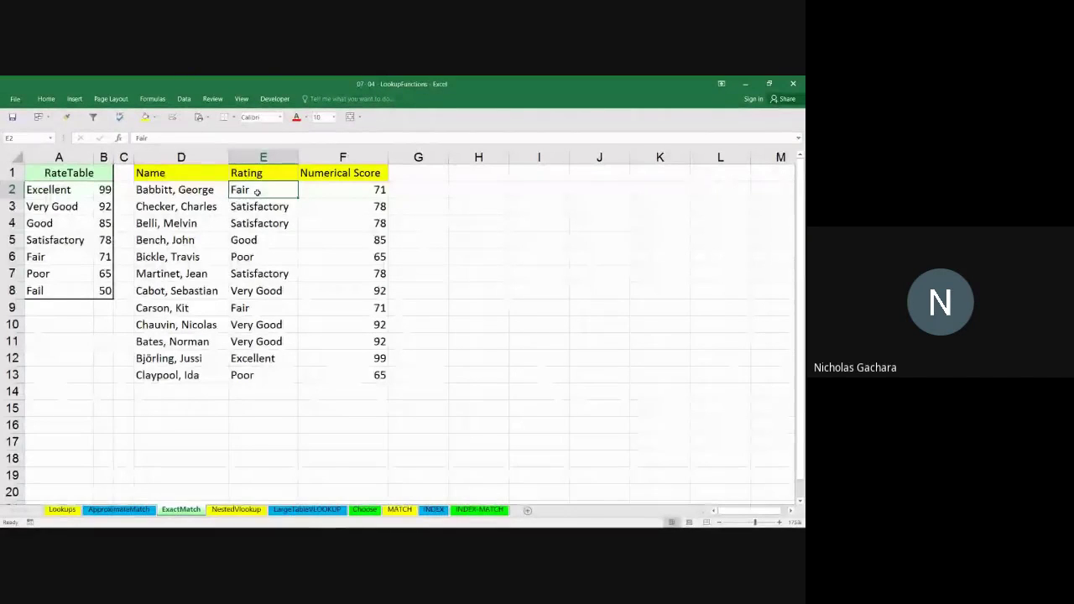
pyautogui.hotkey('alt', 'Tab')
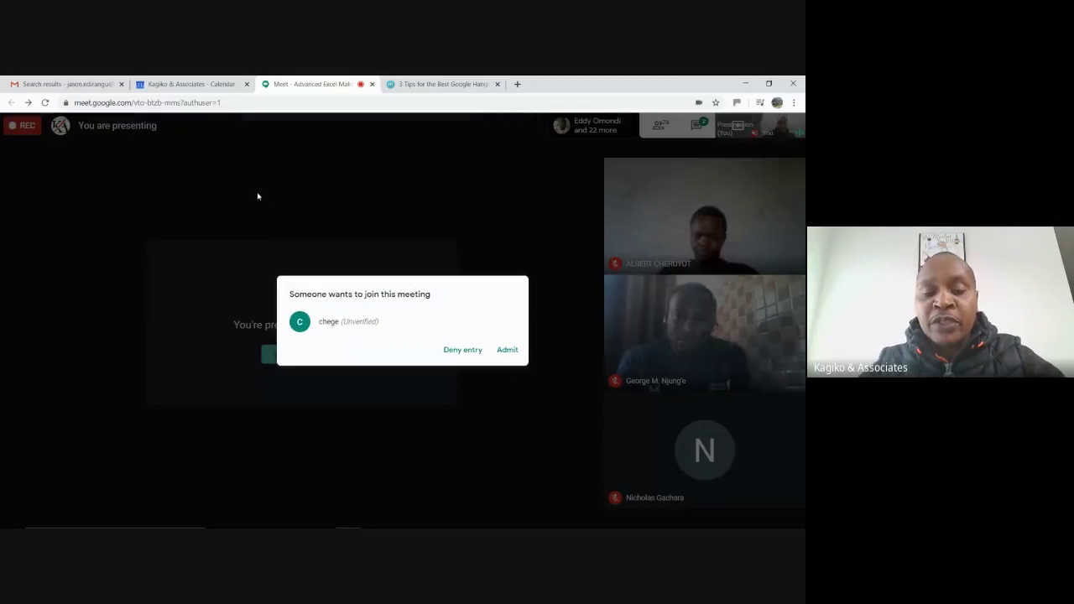
# - Admit the waiting participant, bringing the call to 29, and return to Excel
pyautogui.click(507, 350)
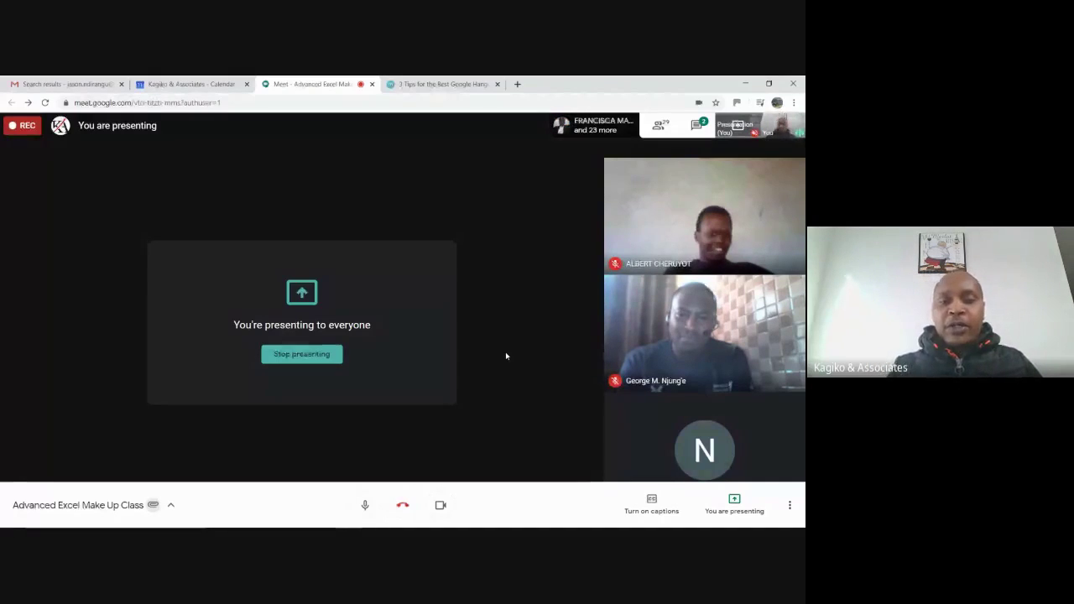
pyautogui.hotkey('alt', 'Tab')
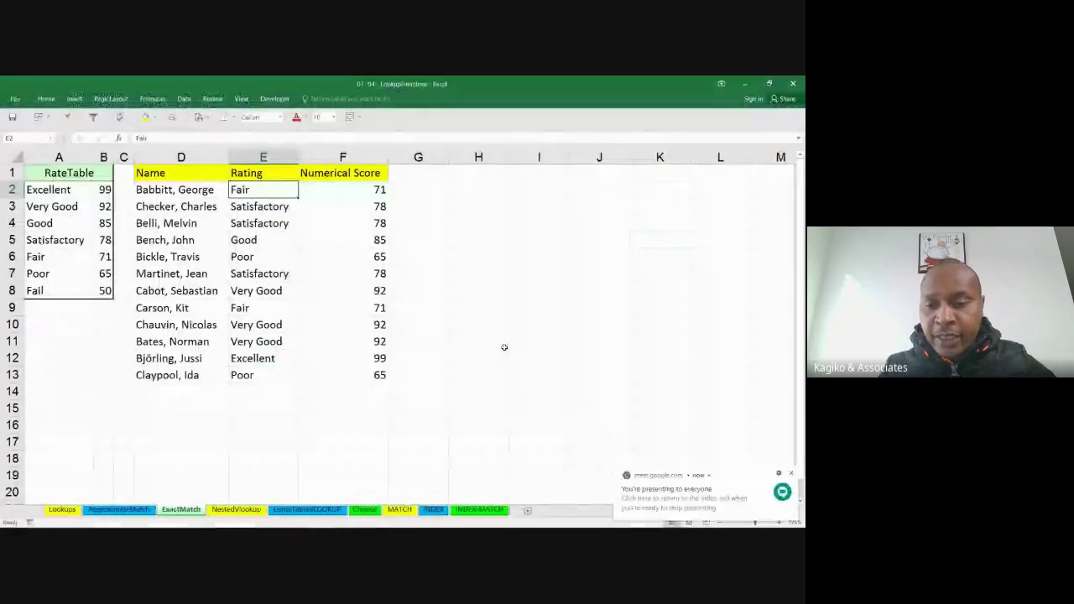
# - Select cell I1 to start a new list, then switch to the Google Meet call
pyautogui.click(546, 177)
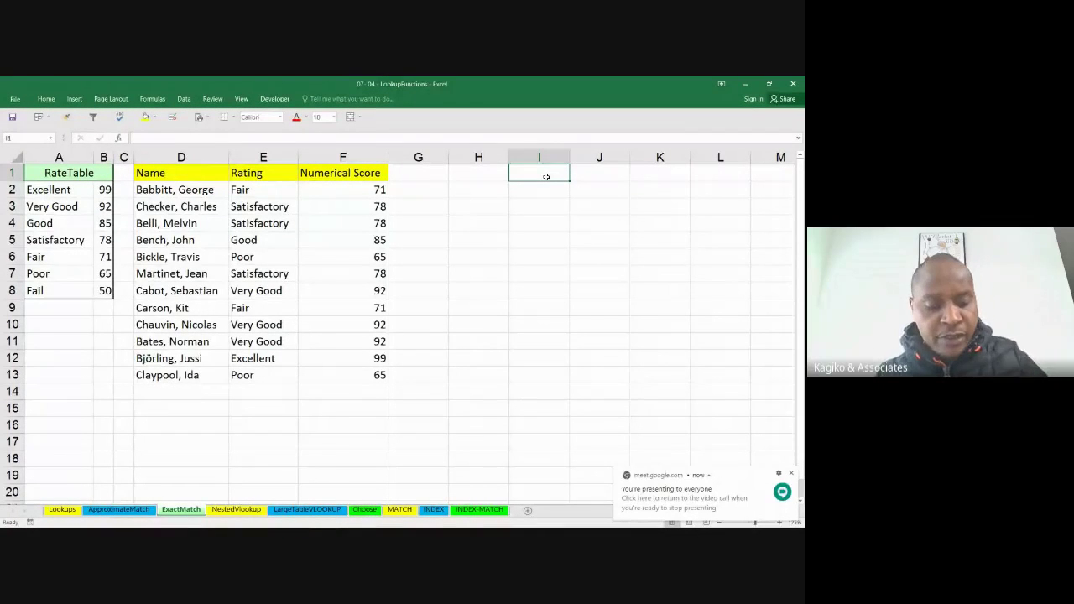
pyautogui.hotkey('alt', 'Tab')
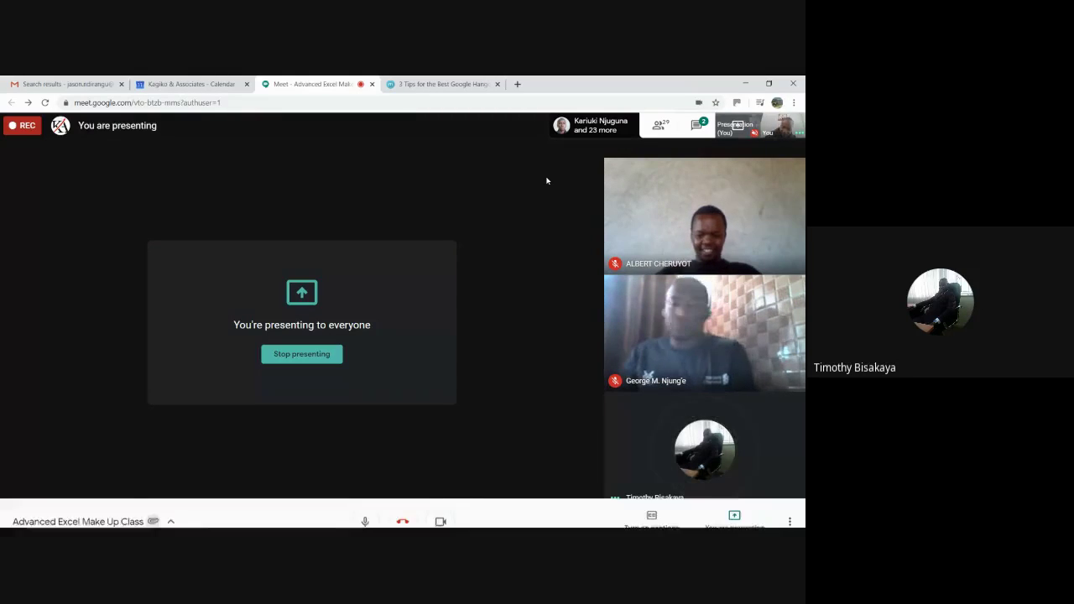
# - Alternate between Meet and Excel, ending on ExactMatch, and close the presenting notification
pyautogui.hotkey('alt', 'Tab')
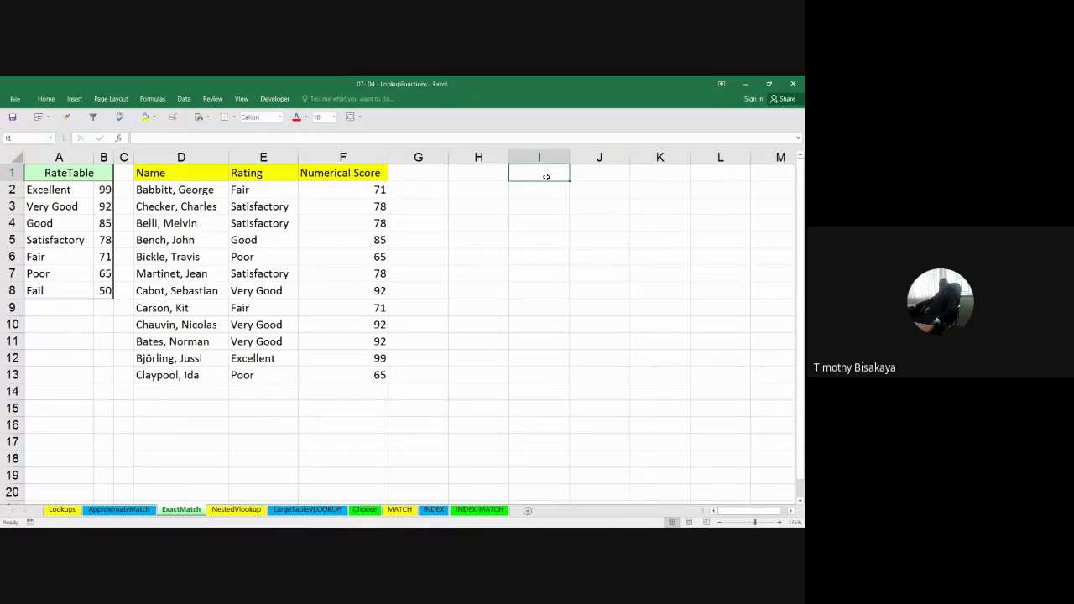
pyautogui.hotkey('alt', 'Tab')
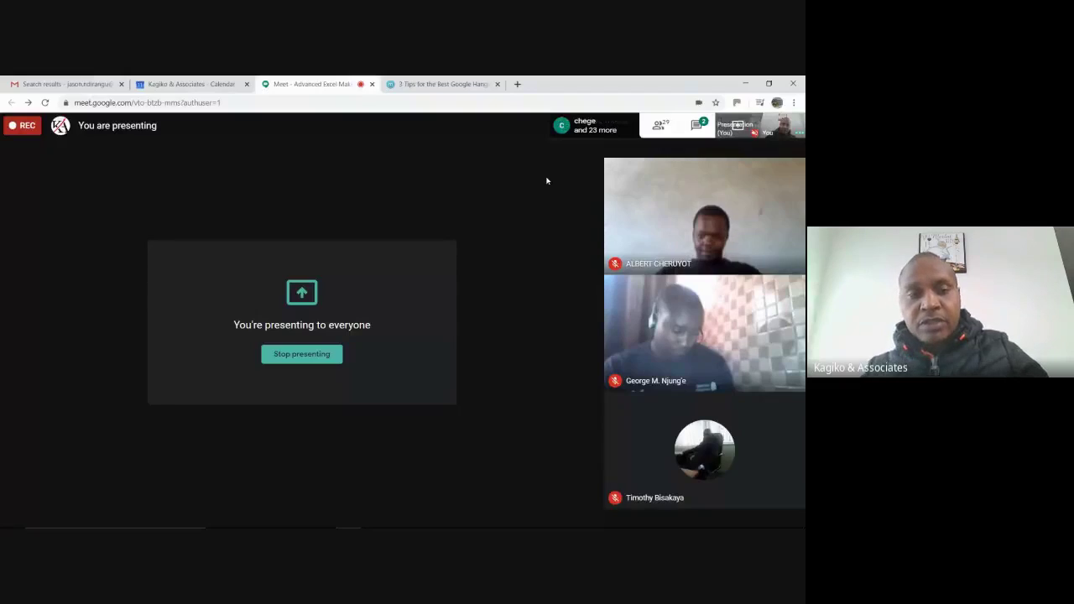
pyautogui.hotkey('alt', 'Tab')
pyautogui.hotkey('alt', 'Tab')
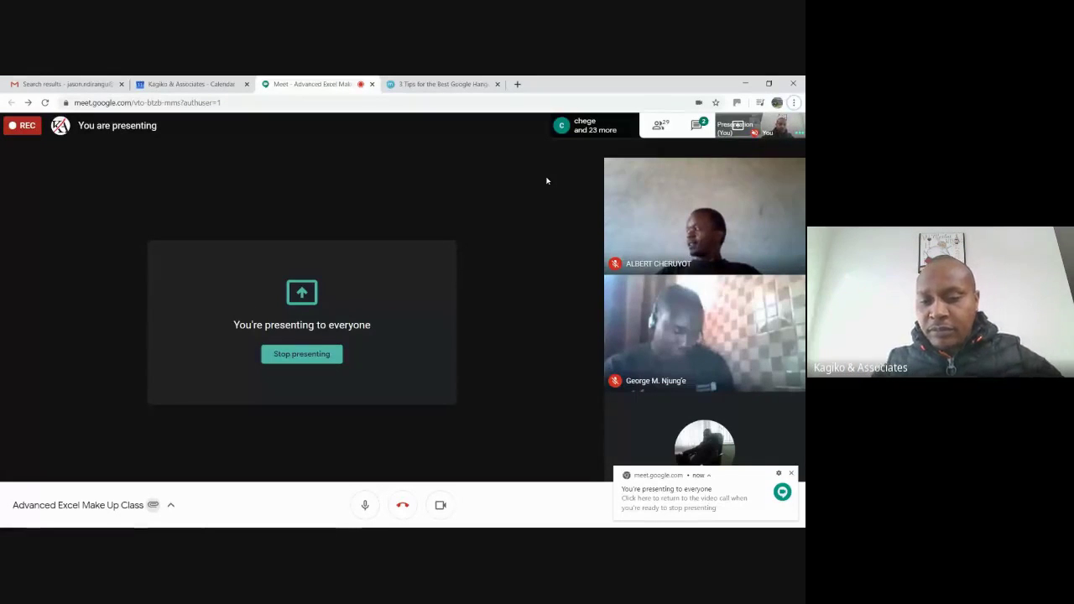
pyautogui.hotkey('alt', 'Tab')
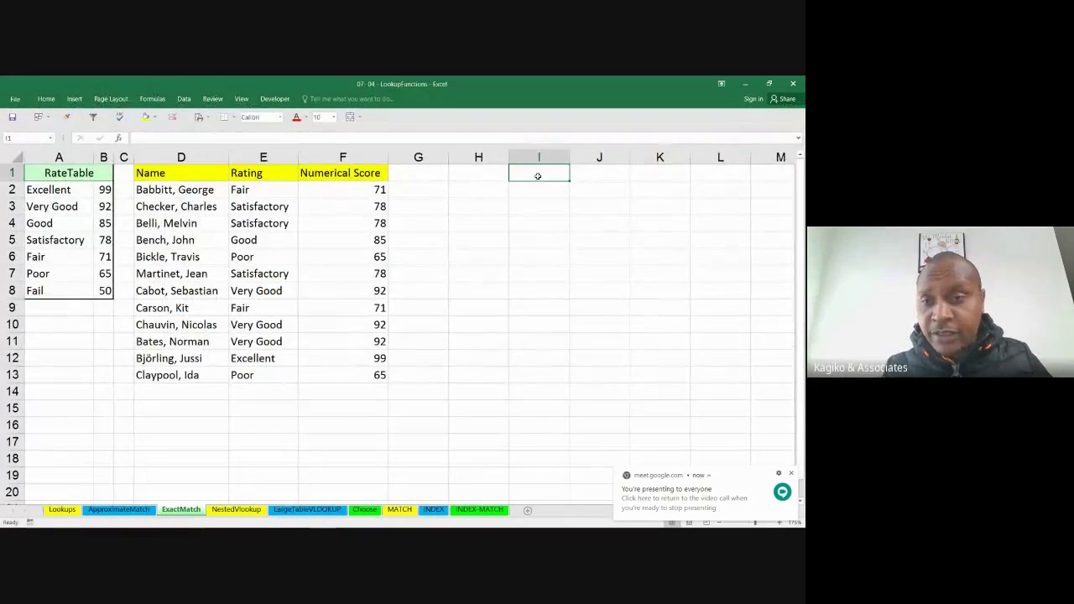
pyautogui.click(791, 475)
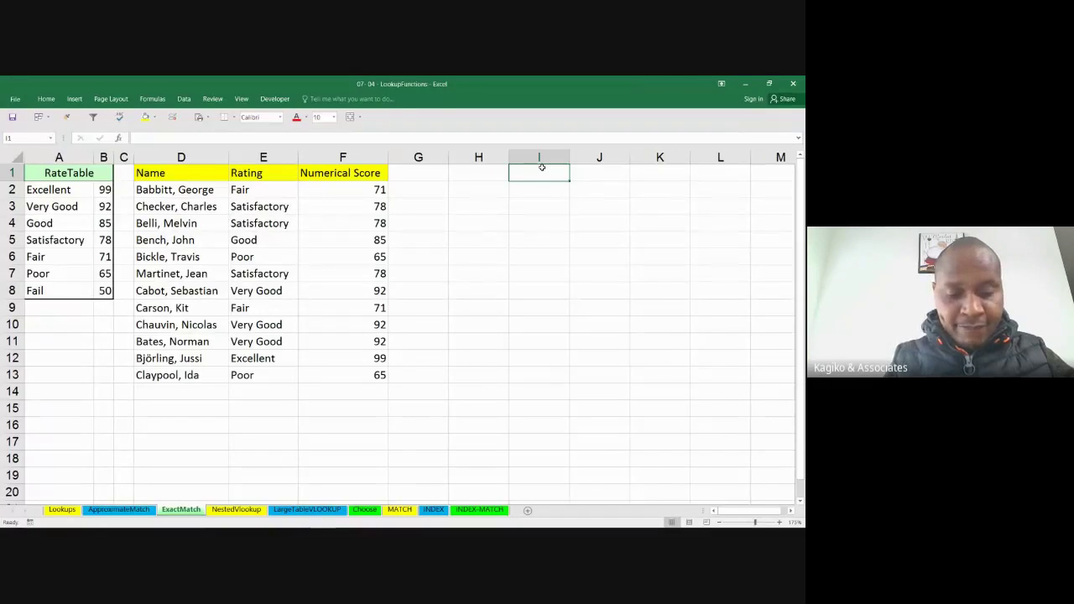
# - Enter Fixed Assets, Current Assets, Equity and Loan in I1:I4 and AutoFit column I
pyautogui.write('F')
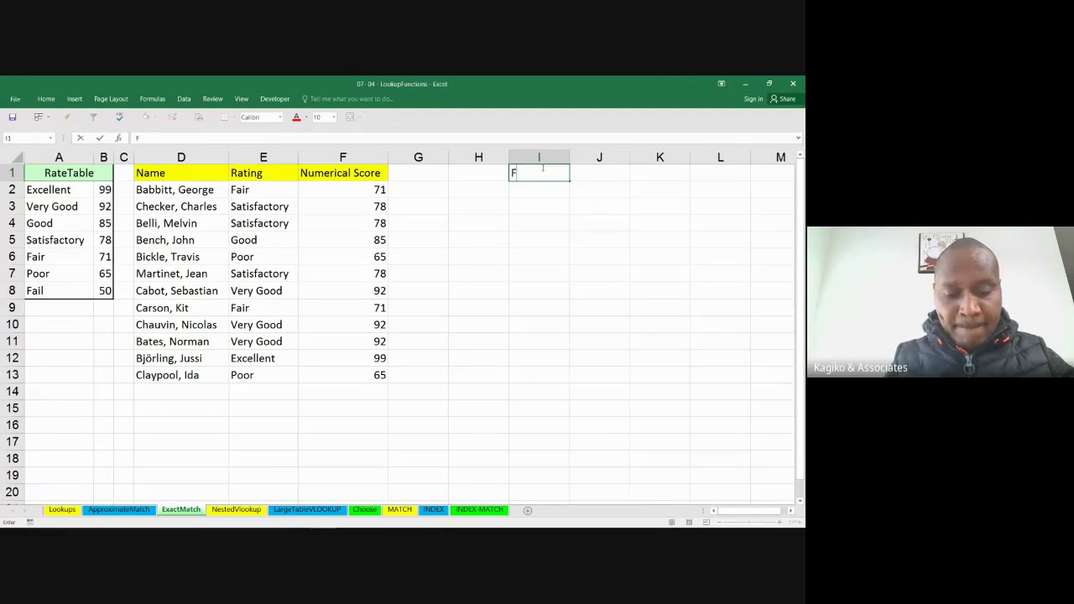
pyautogui.write('ixed')
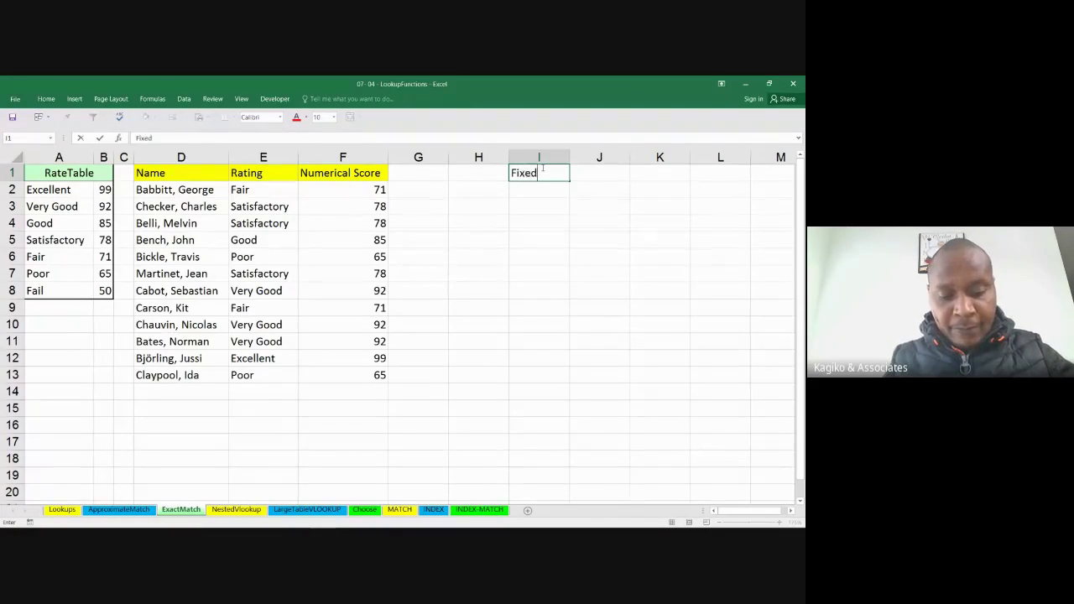
pyautogui.write(' Asse')
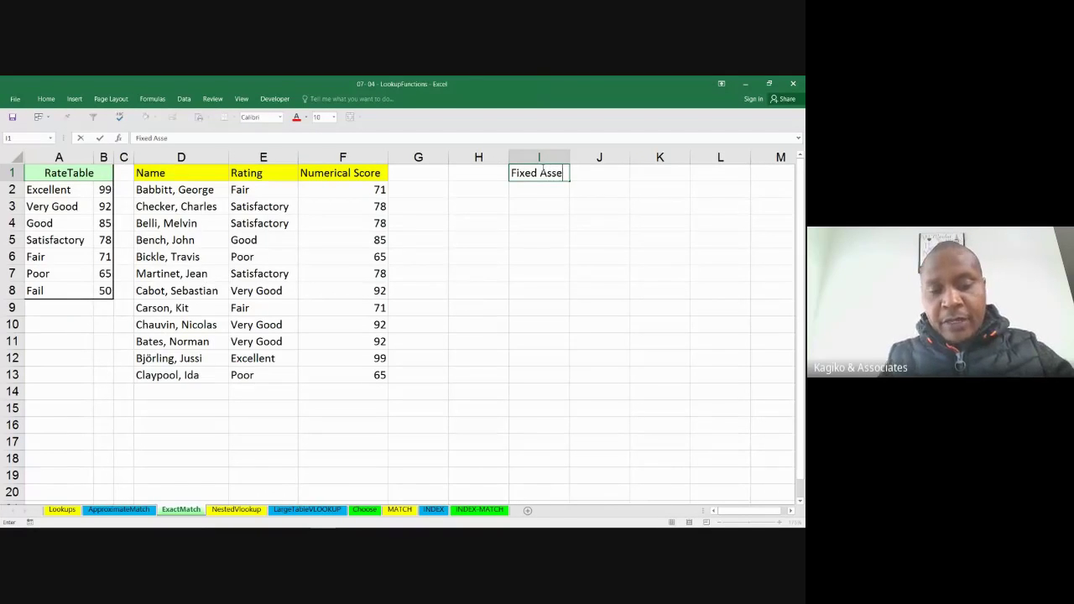
pyautogui.write('t')
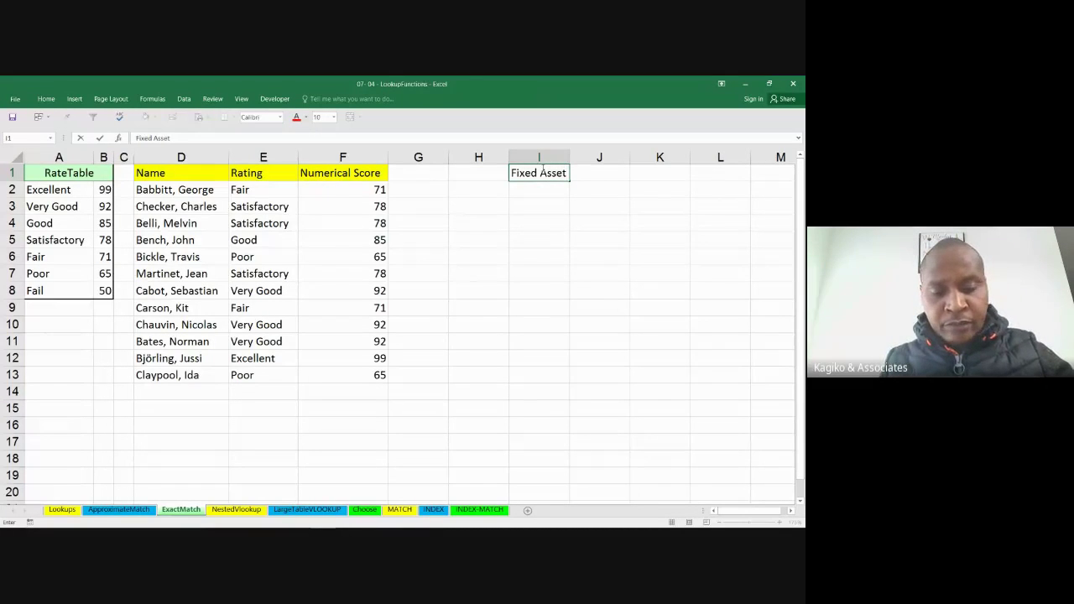
pyautogui.write('s')
pyautogui.press('Return')
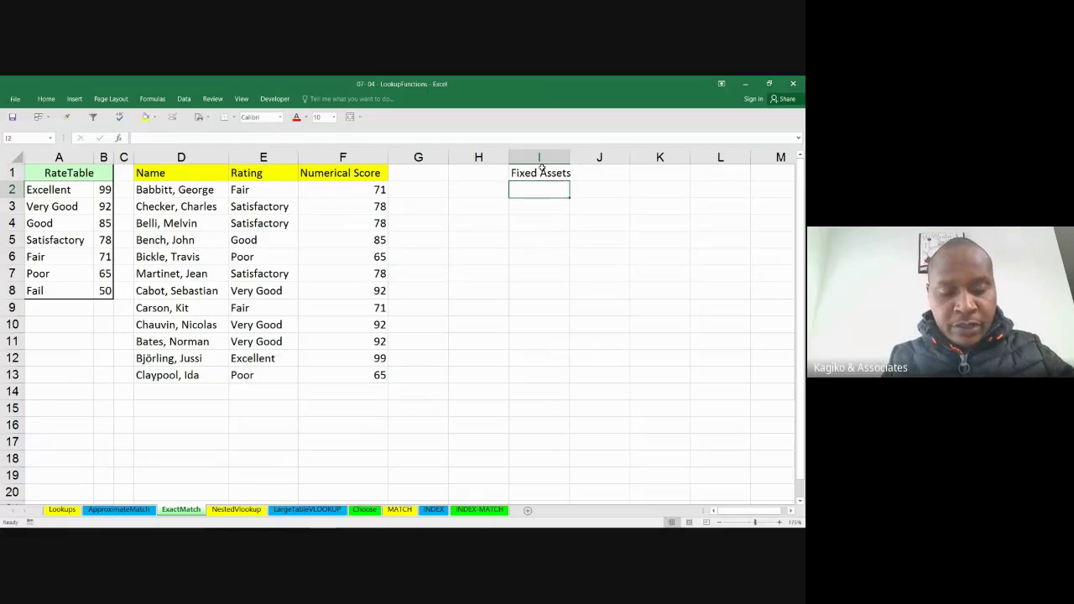
pyautogui.write('Curr')
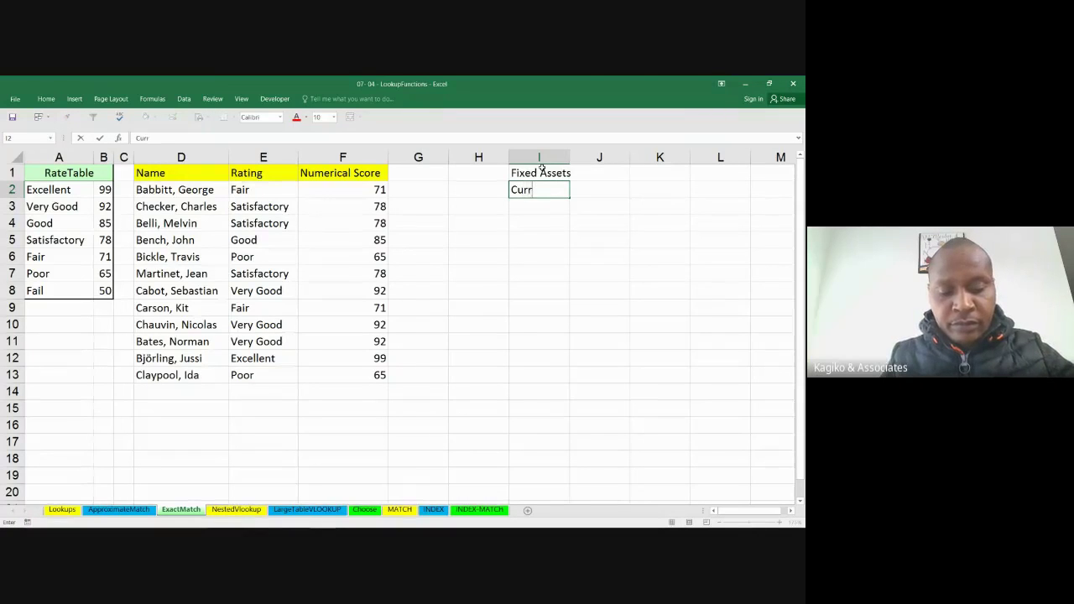
pyautogui.write('ebnt')
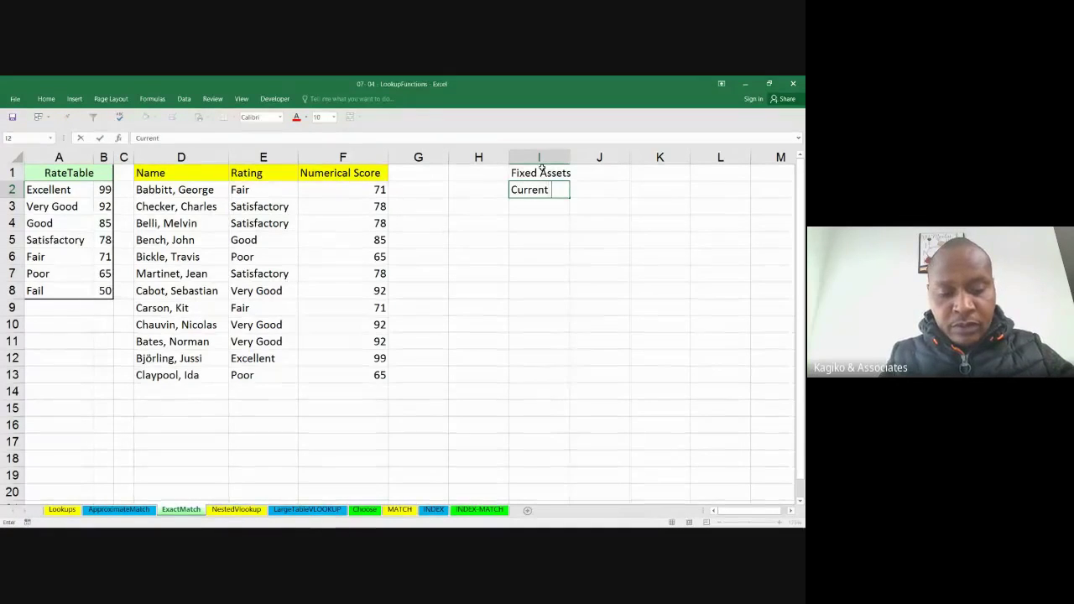
pyautogui.write(' Assets')
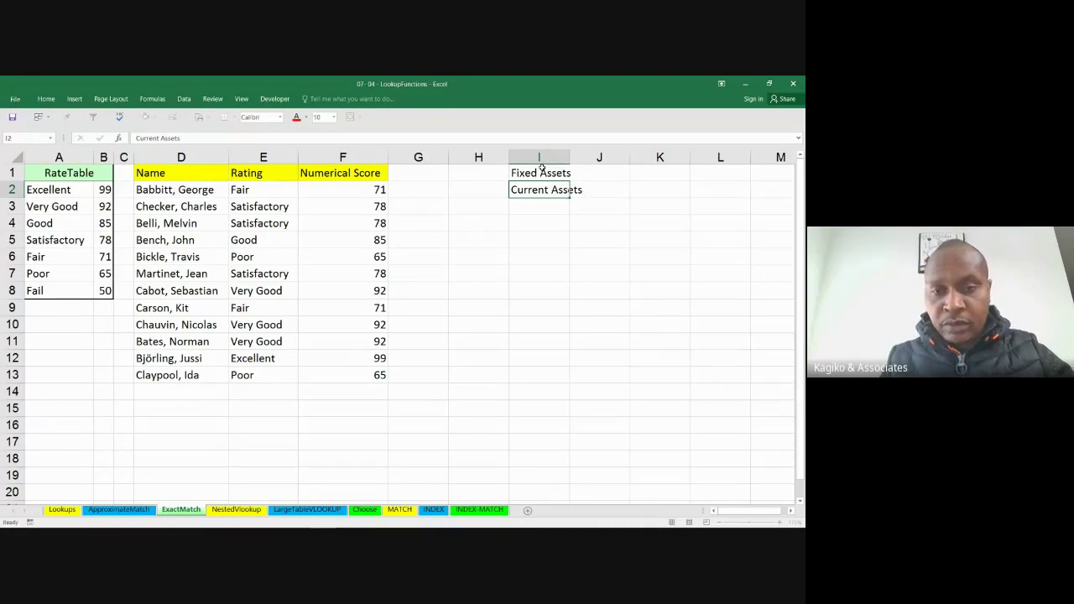
pyautogui.press('Return')
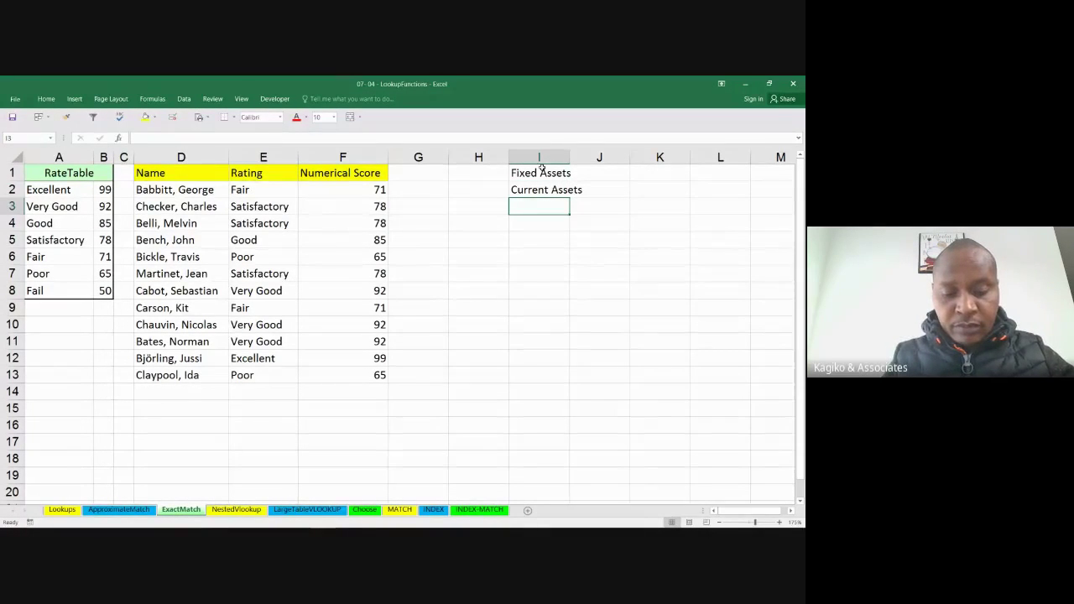
pyautogui.write('Equity')
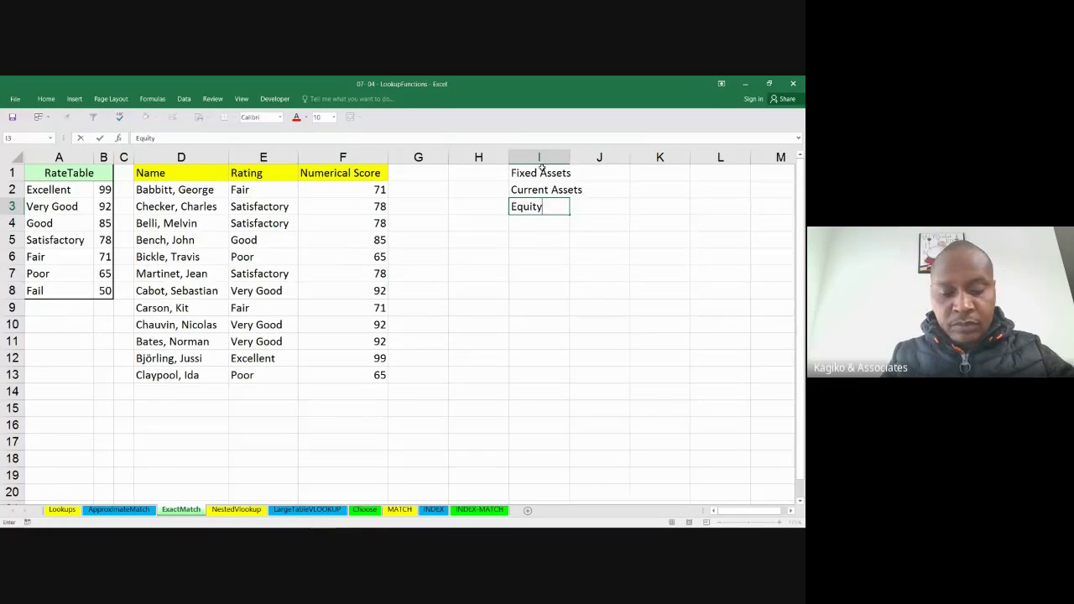
pyautogui.press('Return')
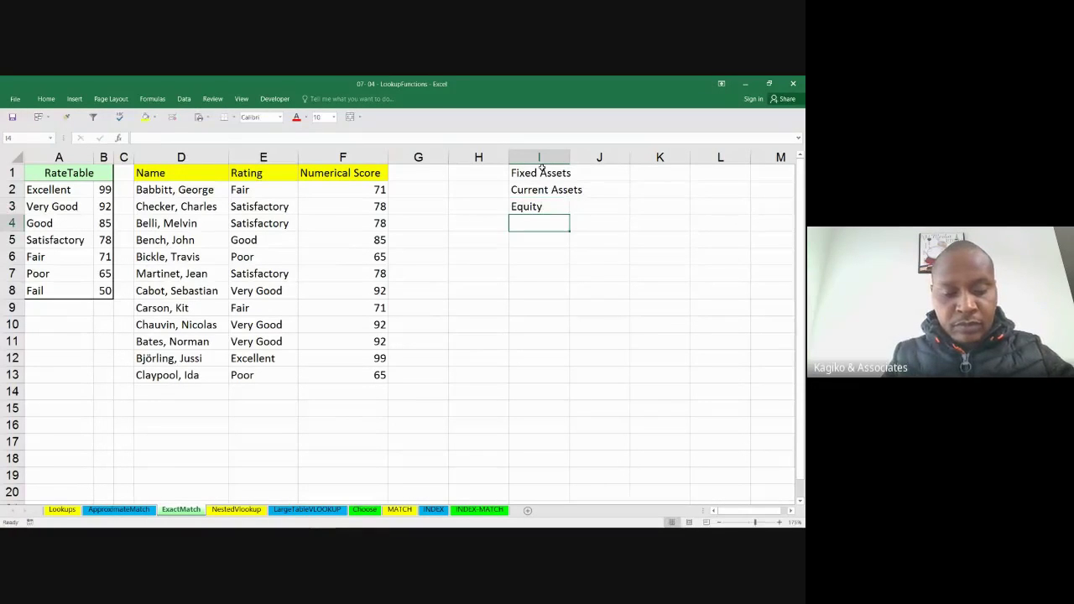
pyautogui.write('Lo')
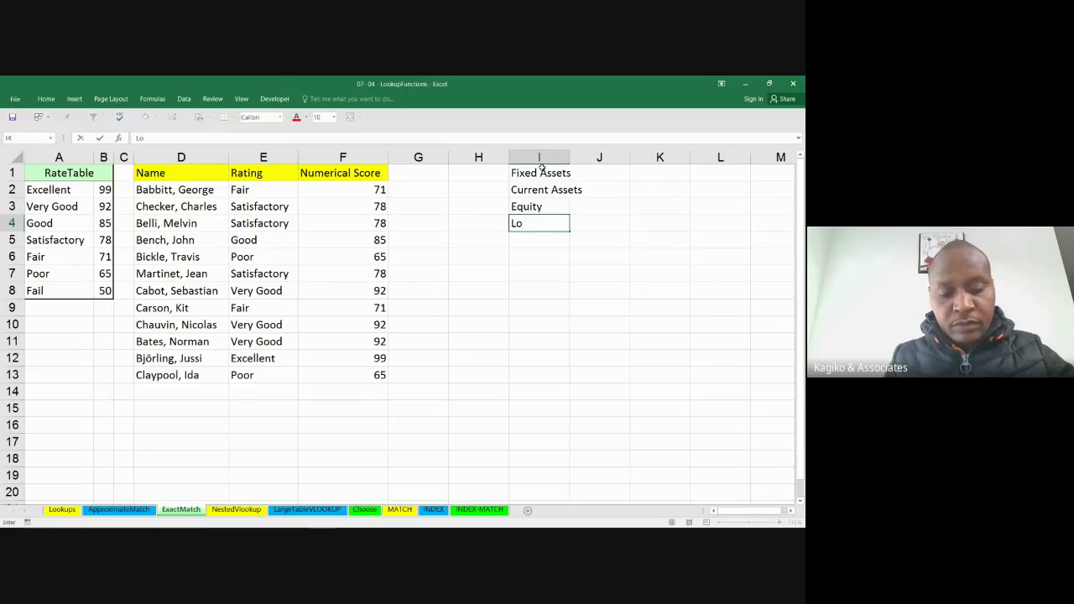
pyautogui.write('an')
pyautogui.press('Return')
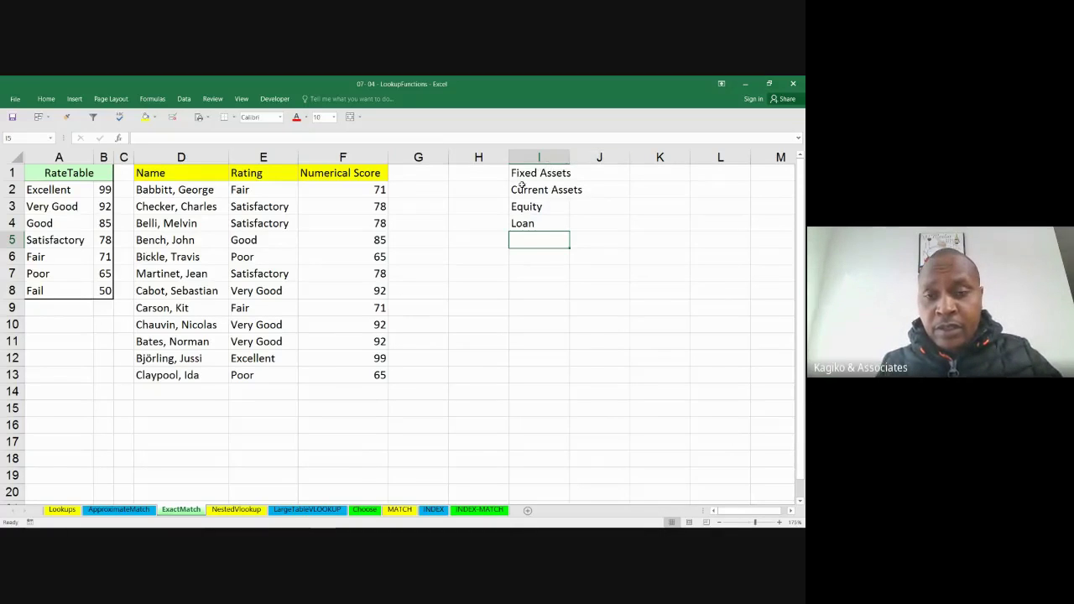
pyautogui.doubleClick(569, 157)
# - Insert two blank cells at I1, shifting the account list down to I3:I6
pyautogui.click(547, 173)
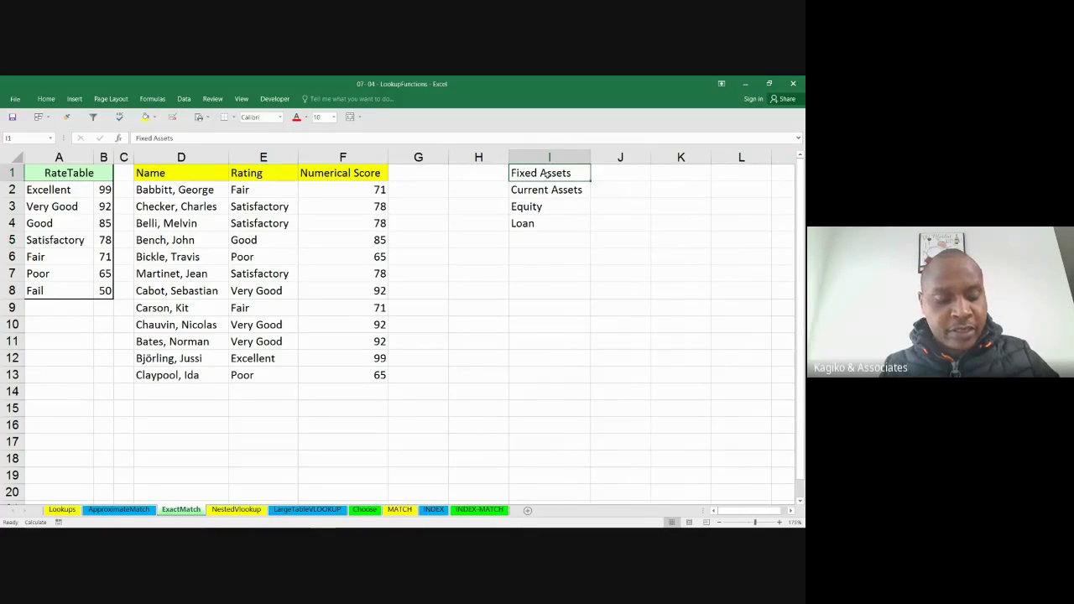
pyautogui.hotkey('ctrl', 'shift', '=')
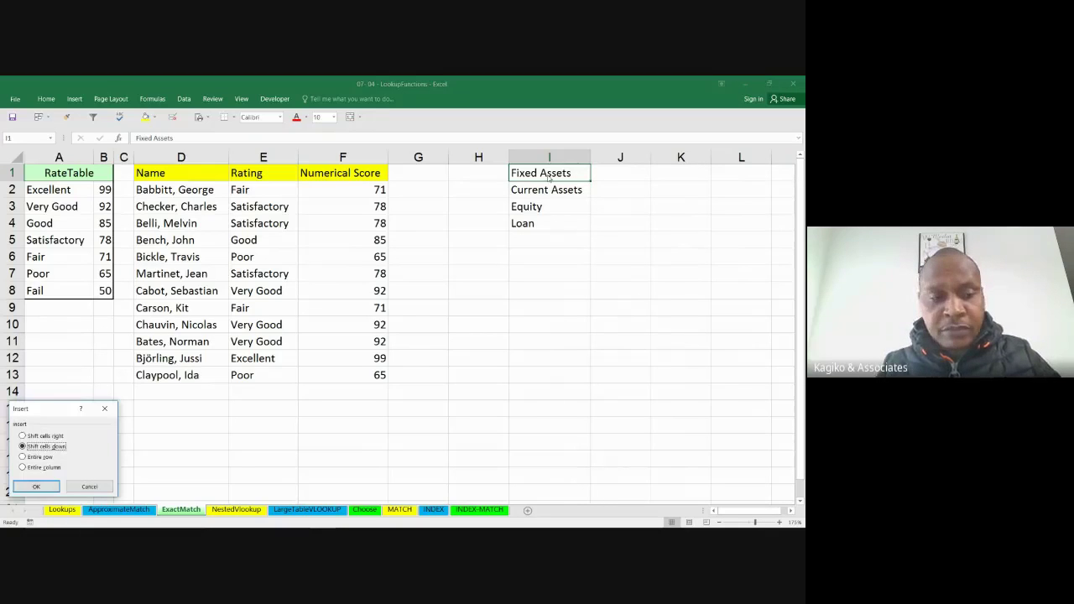
pyautogui.click(36, 487)
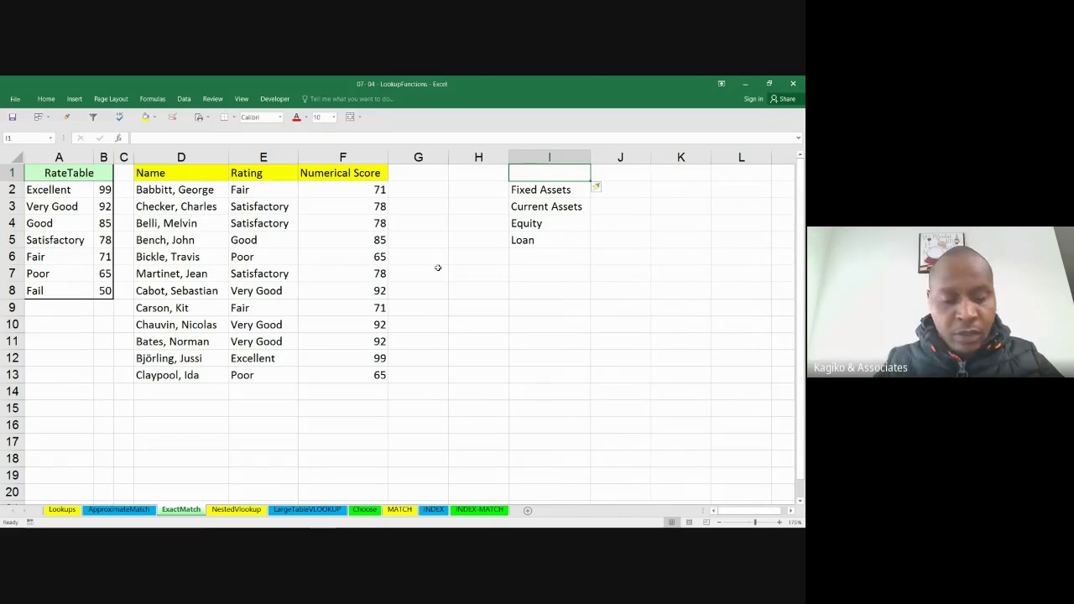
pyautogui.hotkey('ctrl', '+')
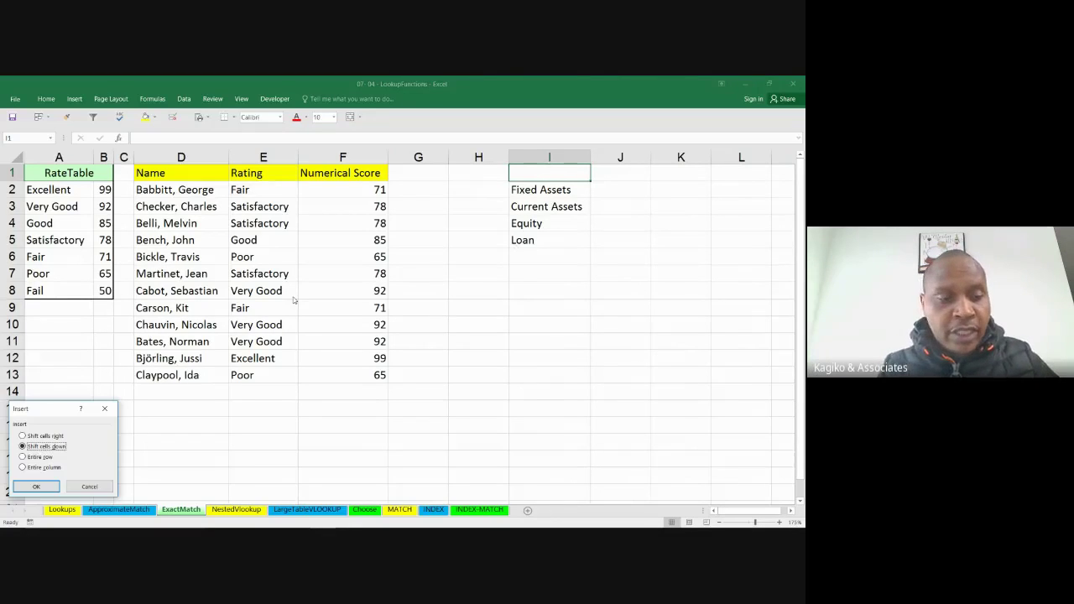
pyautogui.click(37, 485)
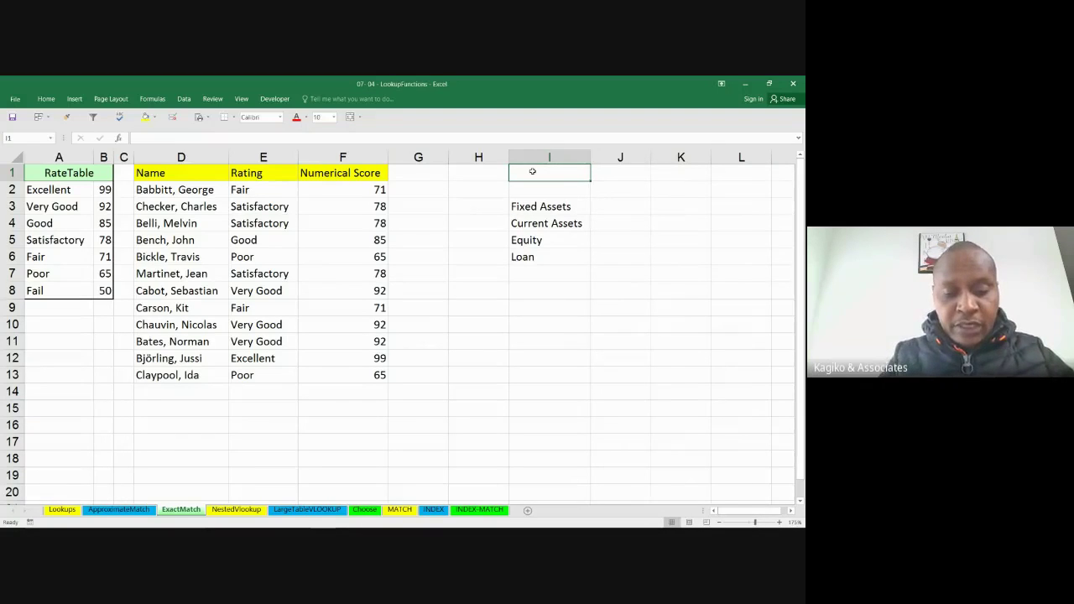
# - Enter the title 'Trial Balance 2019' in cell I1
pyautogui.write('Trial')
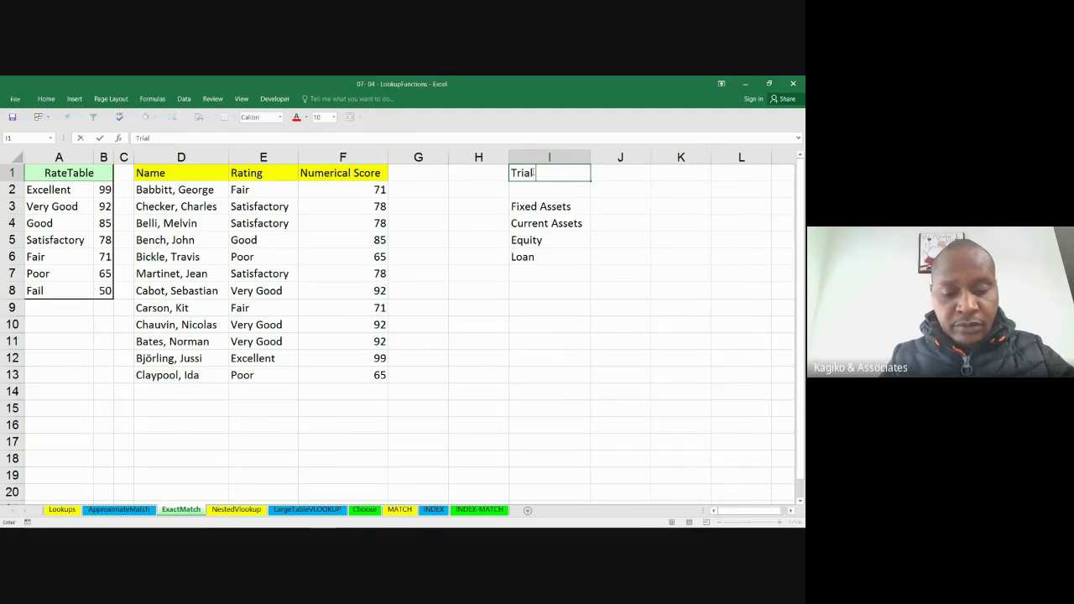
pyautogui.write(' Balance')
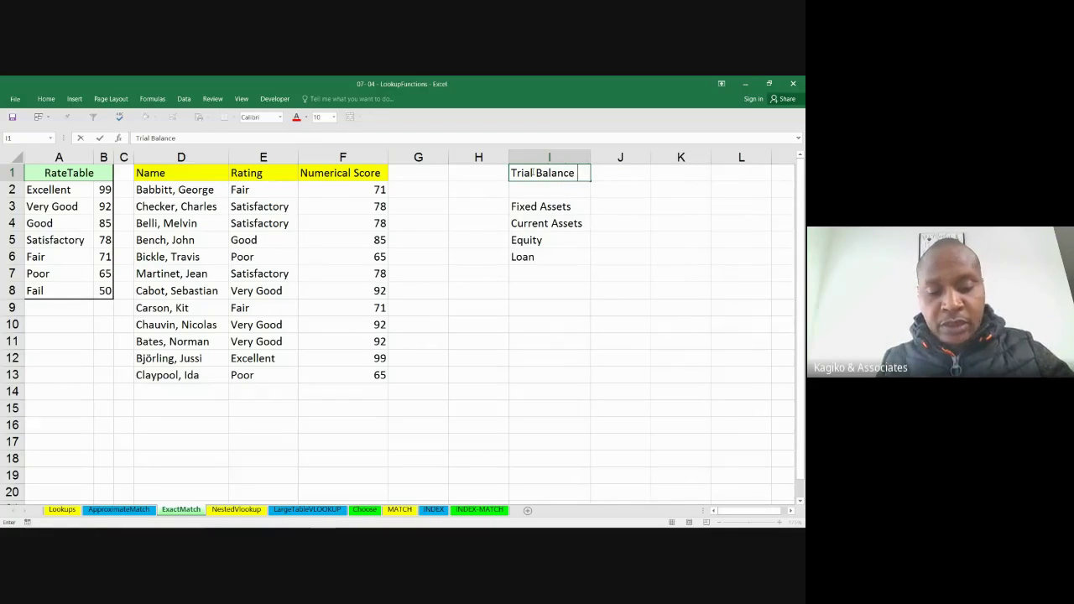
pyautogui.write(' 201')
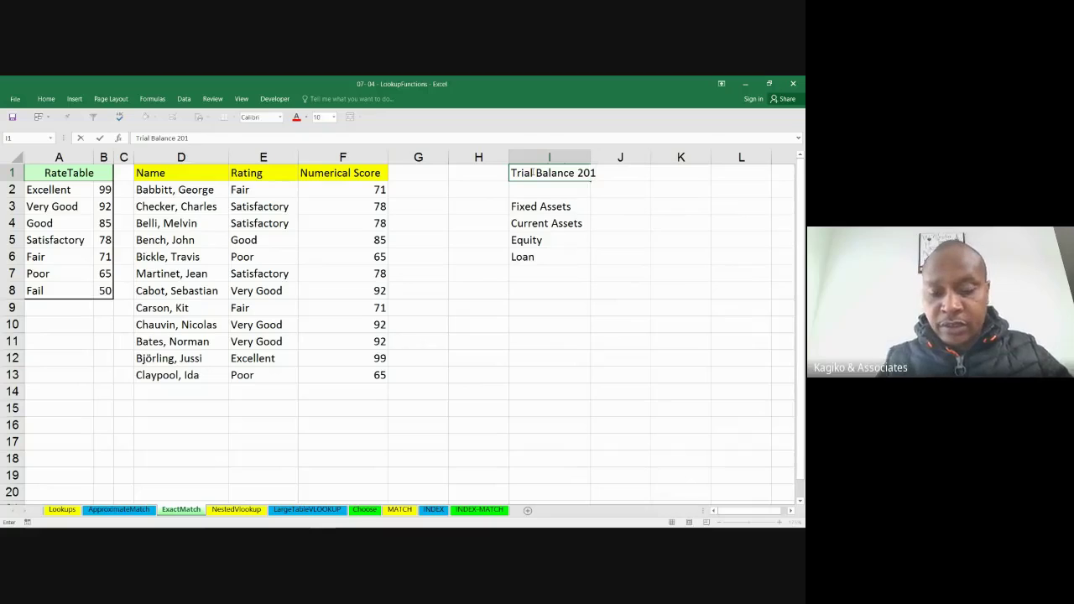
pyautogui.write('9')
pyautogui.click(598, 238)
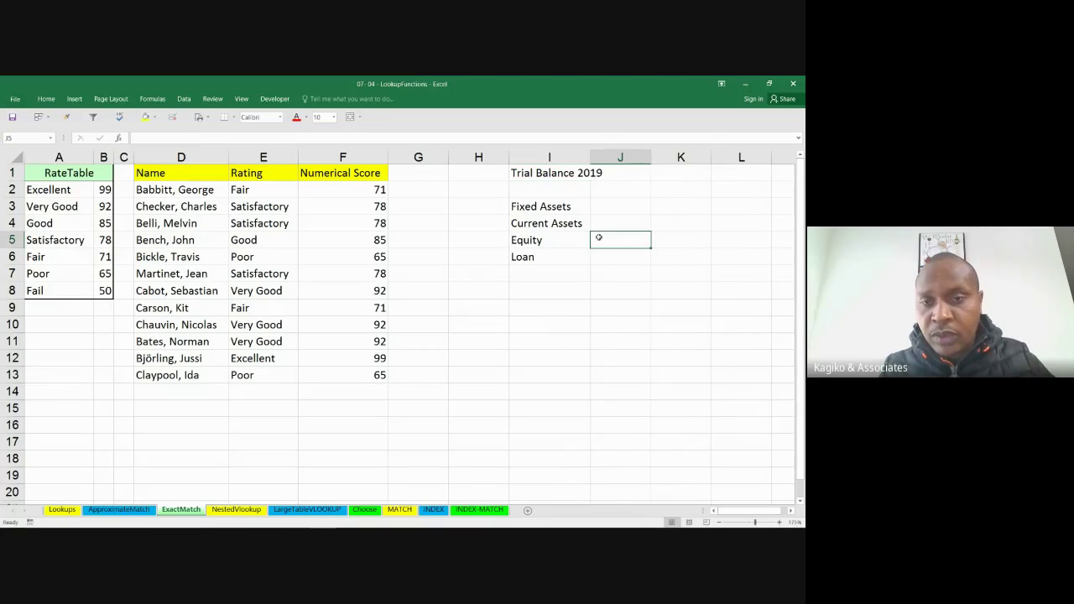
# - Add the headings Account in I2 and Amount in J2, correcting the misspelled Amount
pyautogui.click(559, 190)
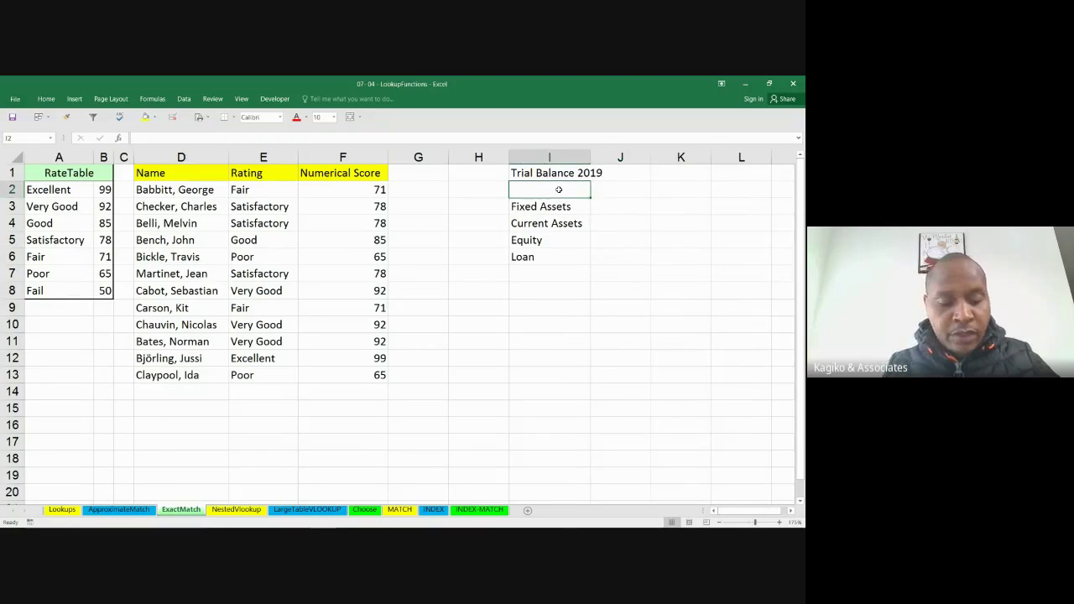
pyautogui.write('Acc')
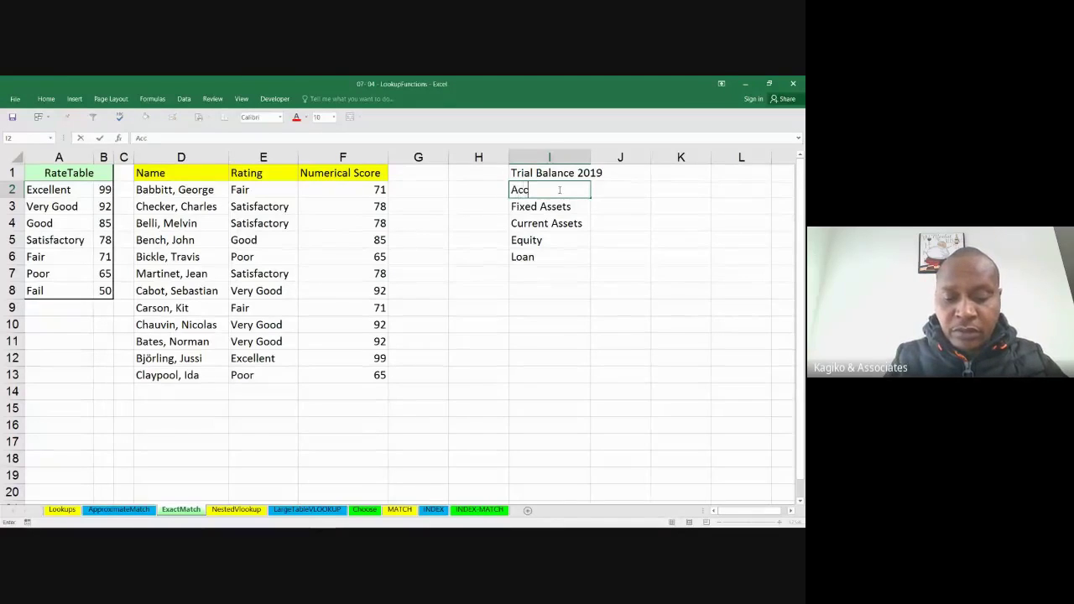
pyautogui.write('ount')
pyautogui.click(622, 186)
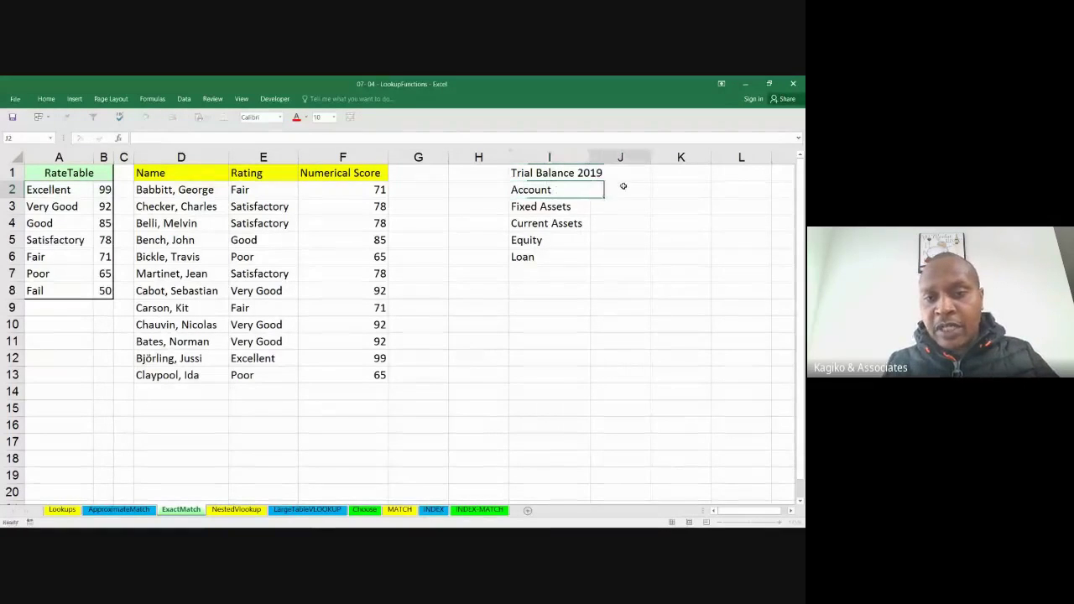
pyautogui.write('Ammo')
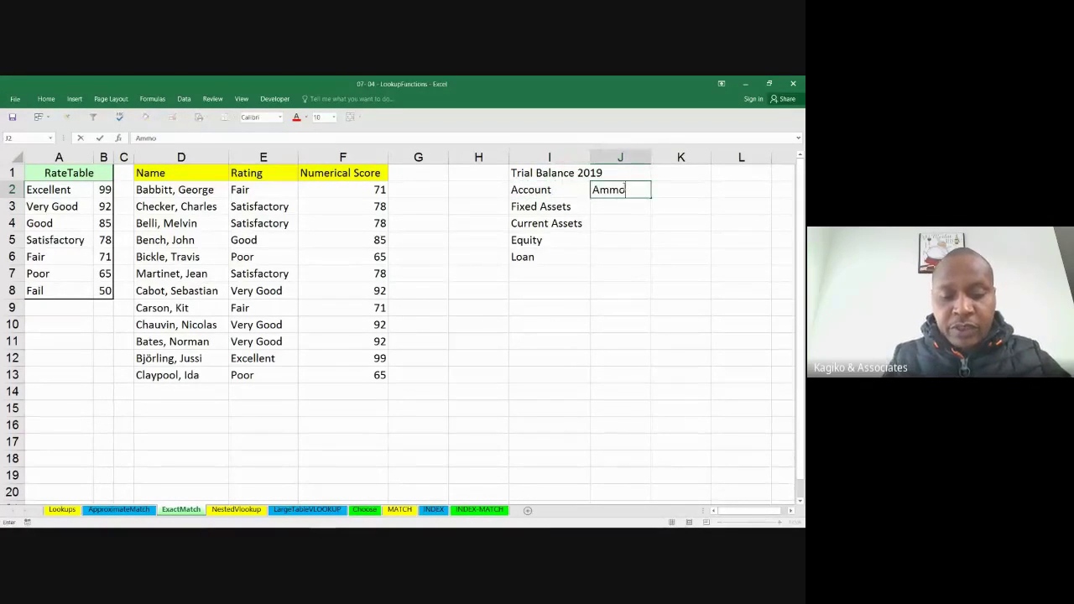
pyautogui.write('unt')
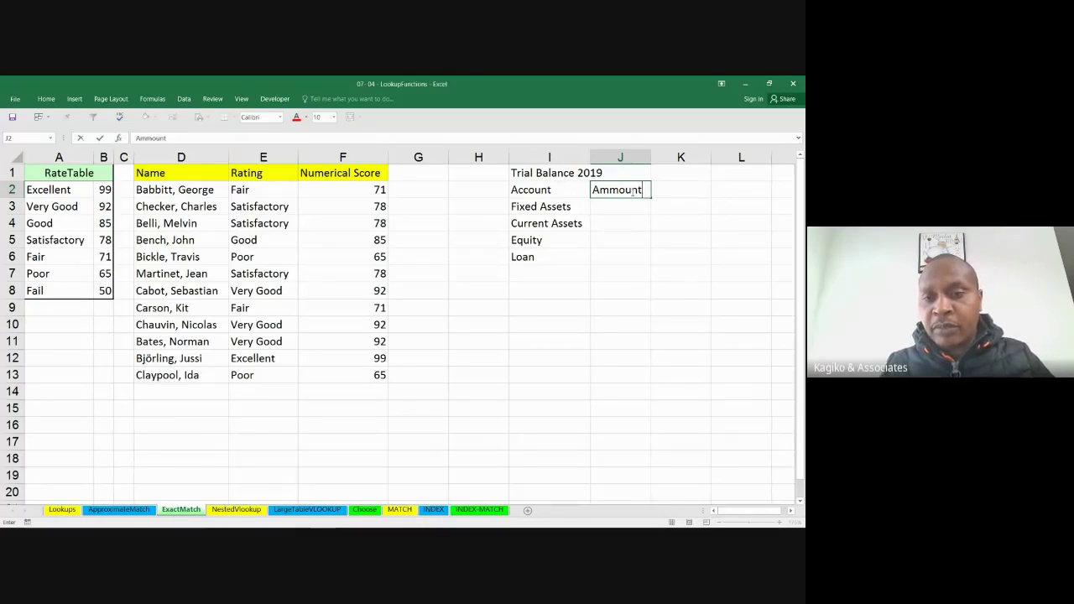
pyautogui.click(617, 189)
pyautogui.press('BackSpace')
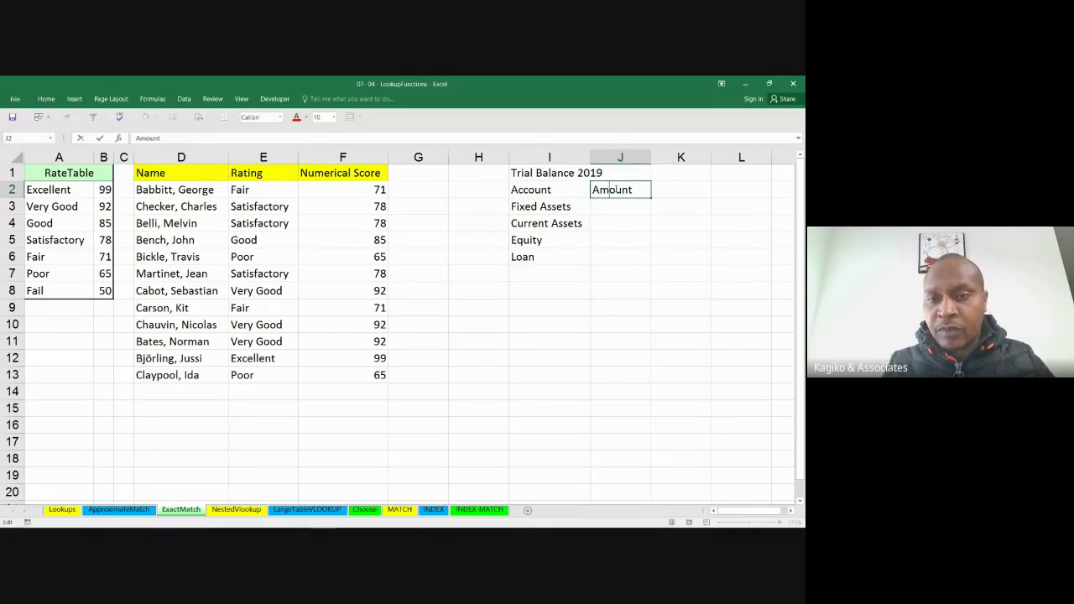
pyautogui.click(675, 251)
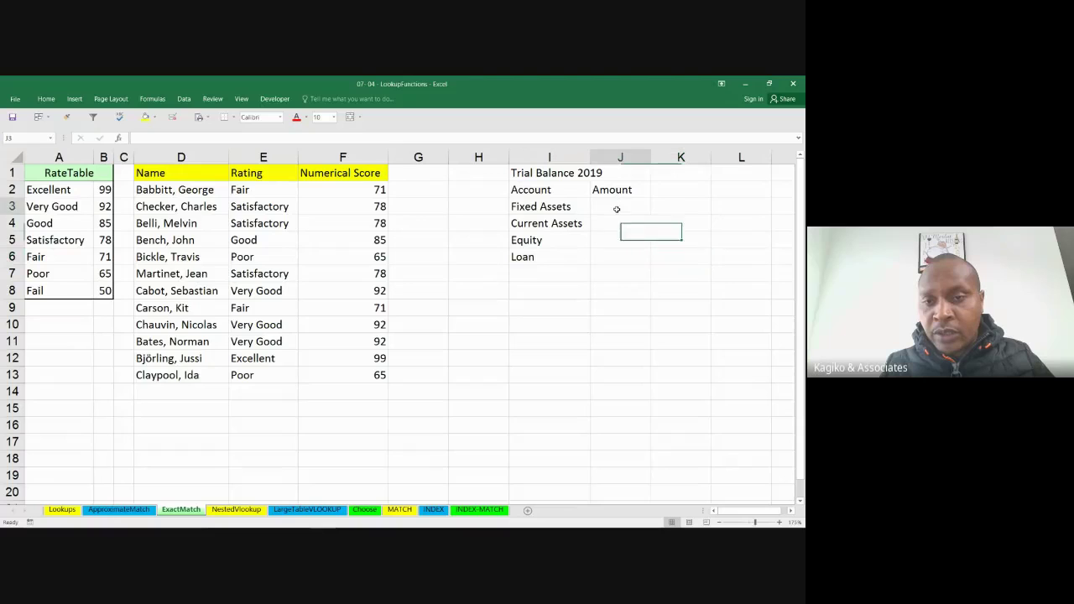
# - Fill J3:J6 with =RANDBETWEEN(10000,100000) and apply Comma Style to the amounts
pyautogui.moveTo(617, 206); pyautogui.dragTo(617, 254)
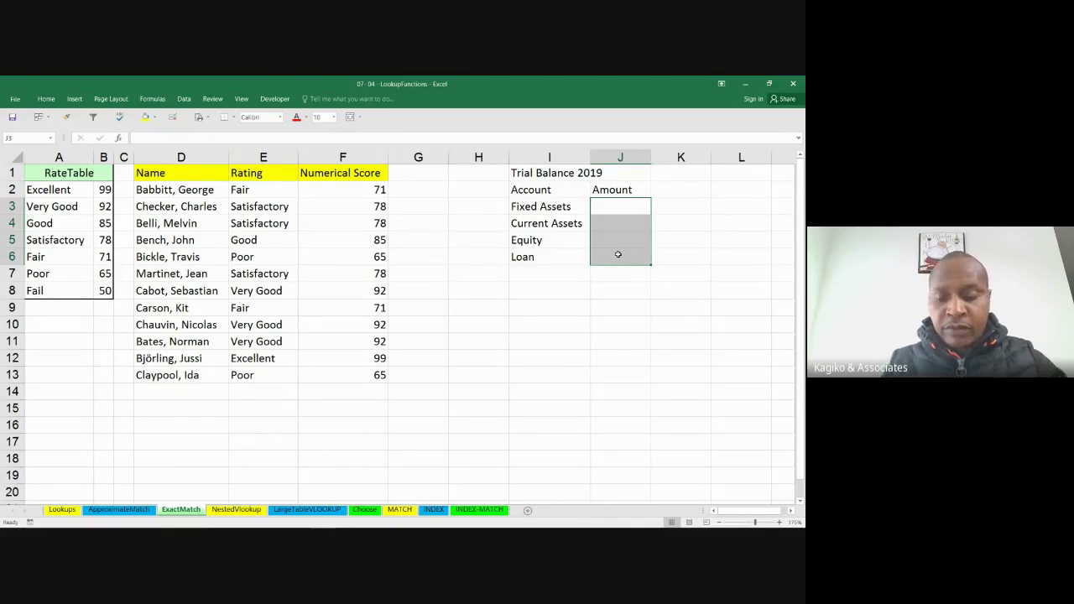
pyautogui.write('=')
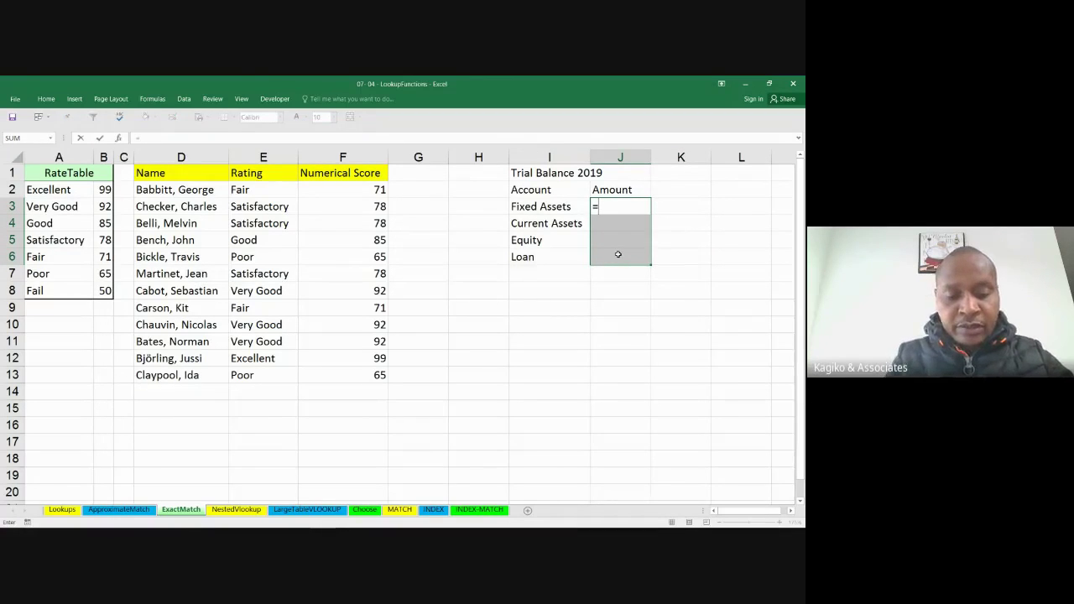
pyautogui.write('rand')
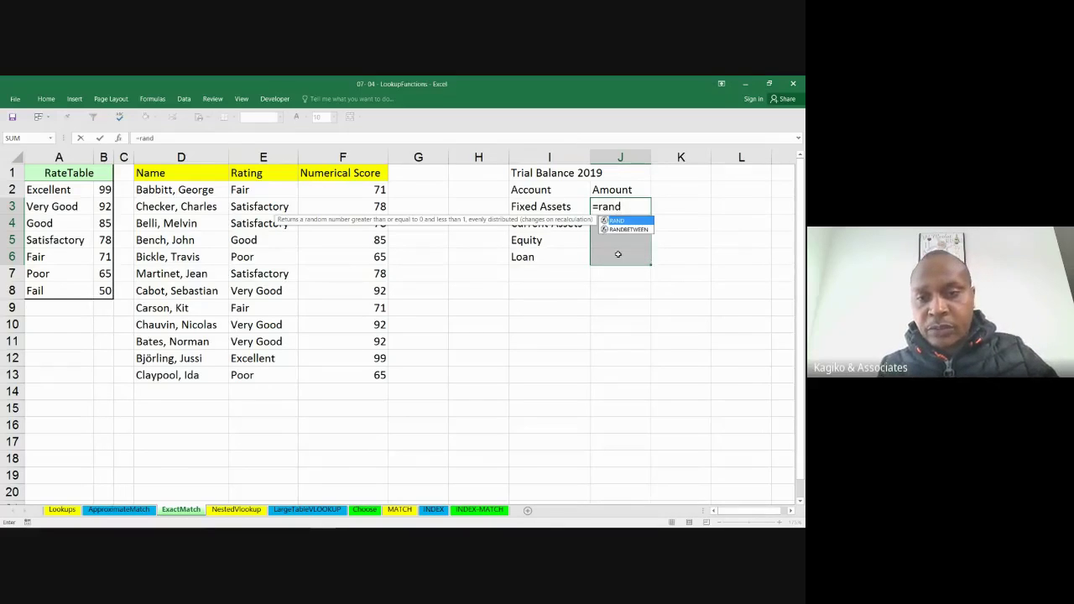
pyautogui.doubleClick(643, 227)
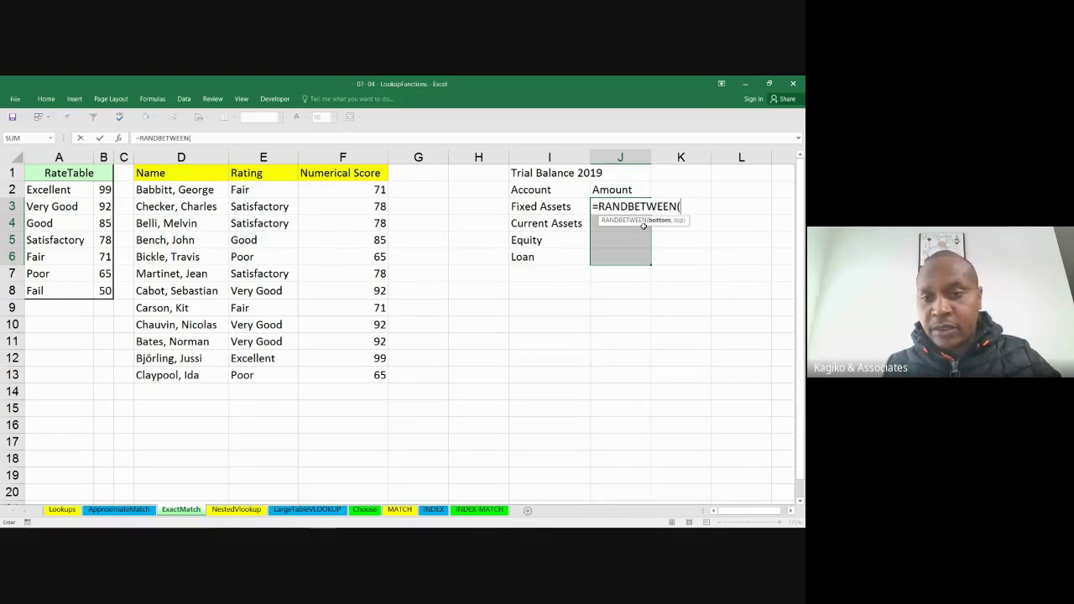
pyautogui.write('10')
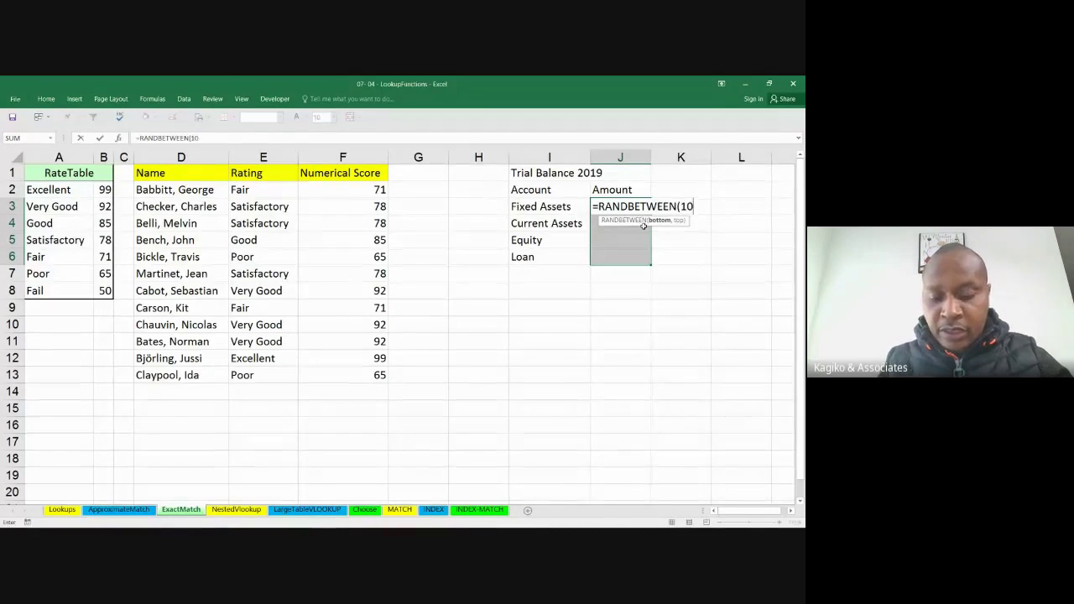
pyautogui.write('0000')
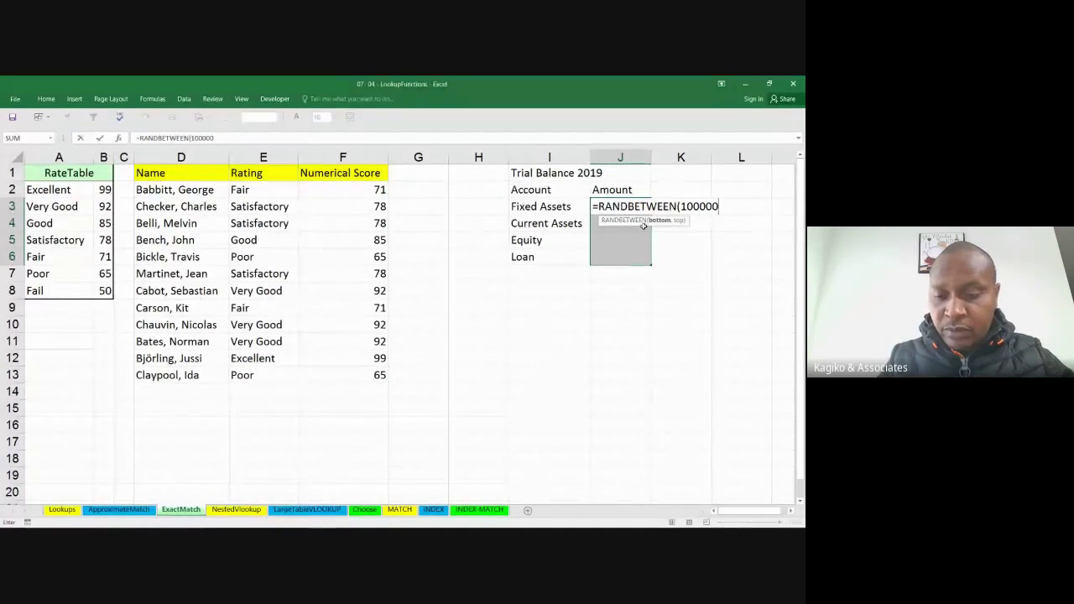
pyautogui.press('BackSpace')
pyautogui.write(',1')
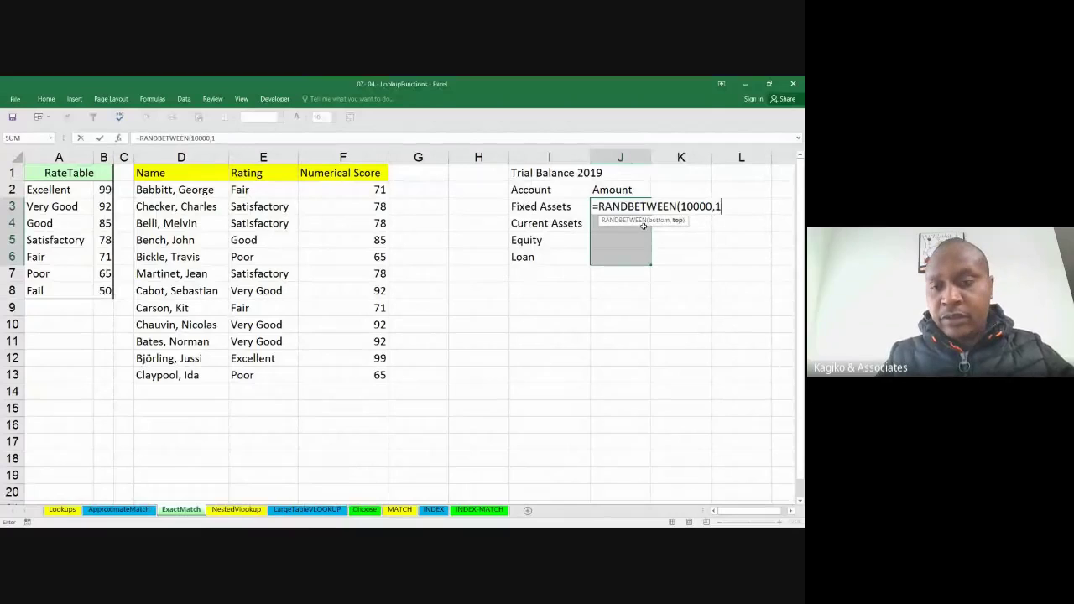
pyautogui.write('00000')
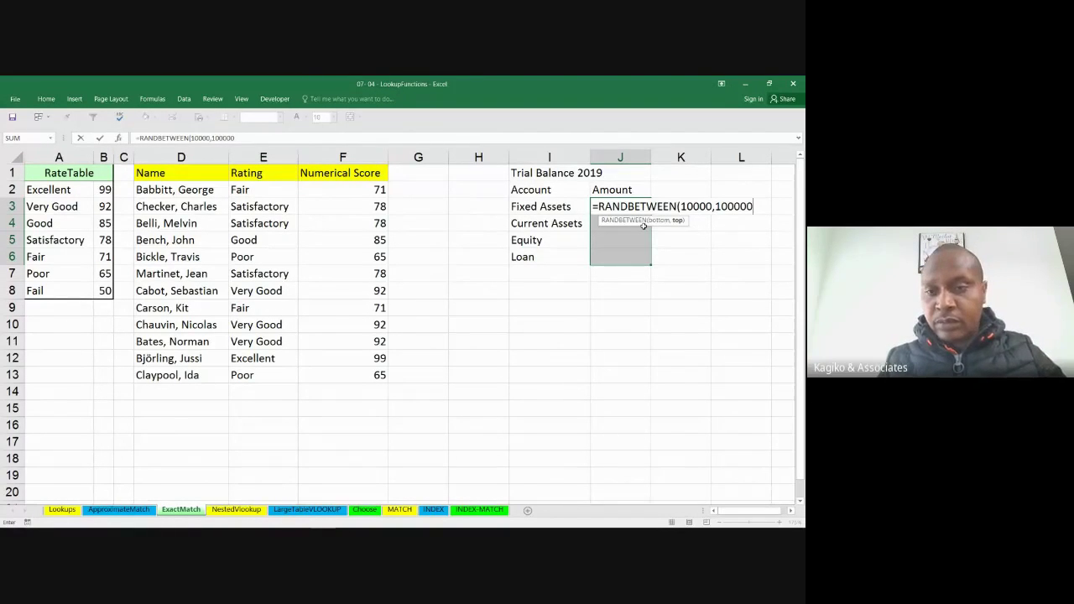
pyautogui.hotkey('ctrl', 'Return')
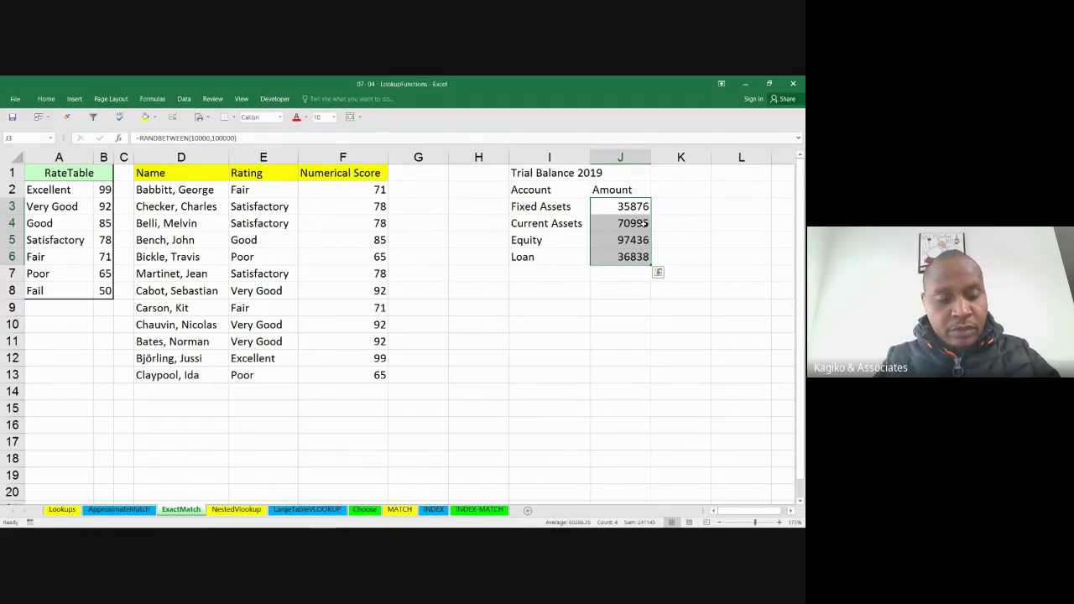
pyautogui.hotkey('ctrl', 'shift', '1')
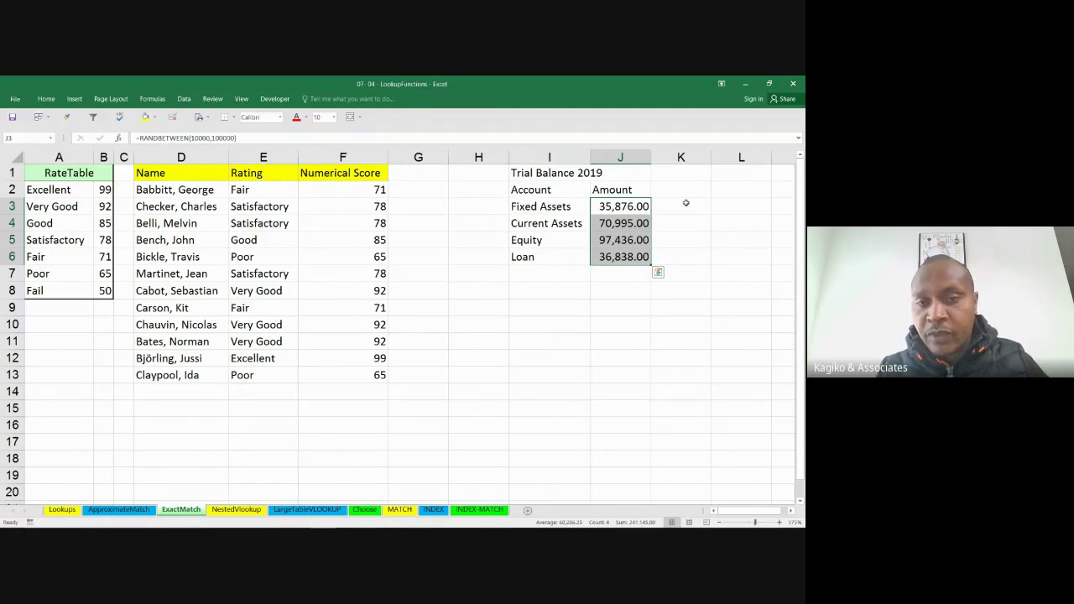
pyautogui.click(681, 207)
# - Copy the Trial Balance table I1:J6 and add a new blank worksheet
pyautogui.click(562, 176)
pyautogui.moveTo(585, 178); pyautogui.dragTo(604, 257)
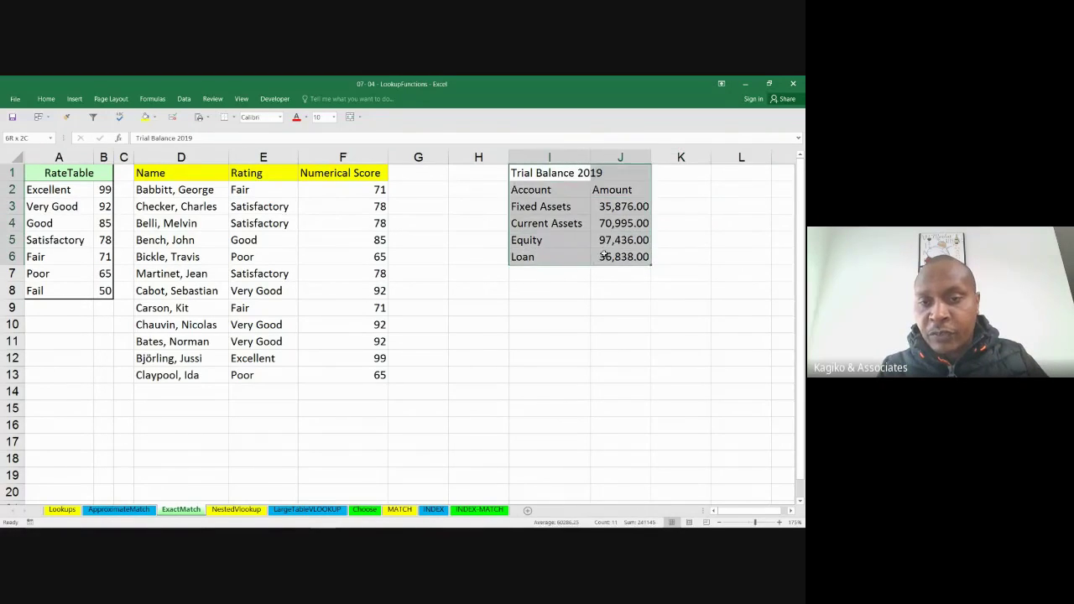
pyautogui.hotkey('ctrl', 'c')
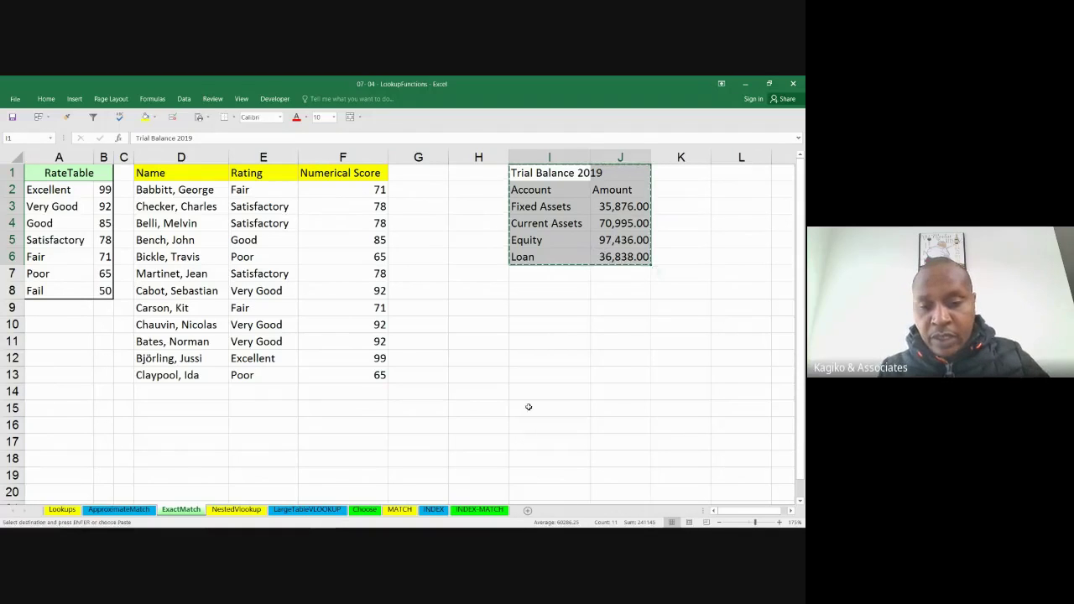
pyautogui.click(528, 510)
# - Paste the table into Sheet1 and AutoFit column A to the account names
pyautogui.hotkey('ctrl', 'v')
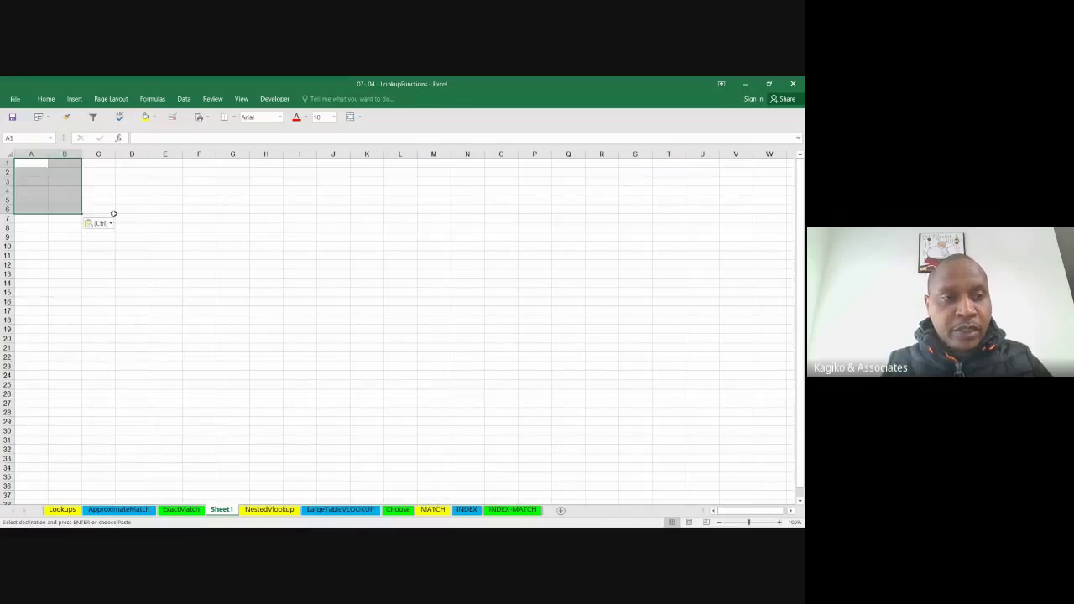
pyautogui.doubleClick(48, 154)
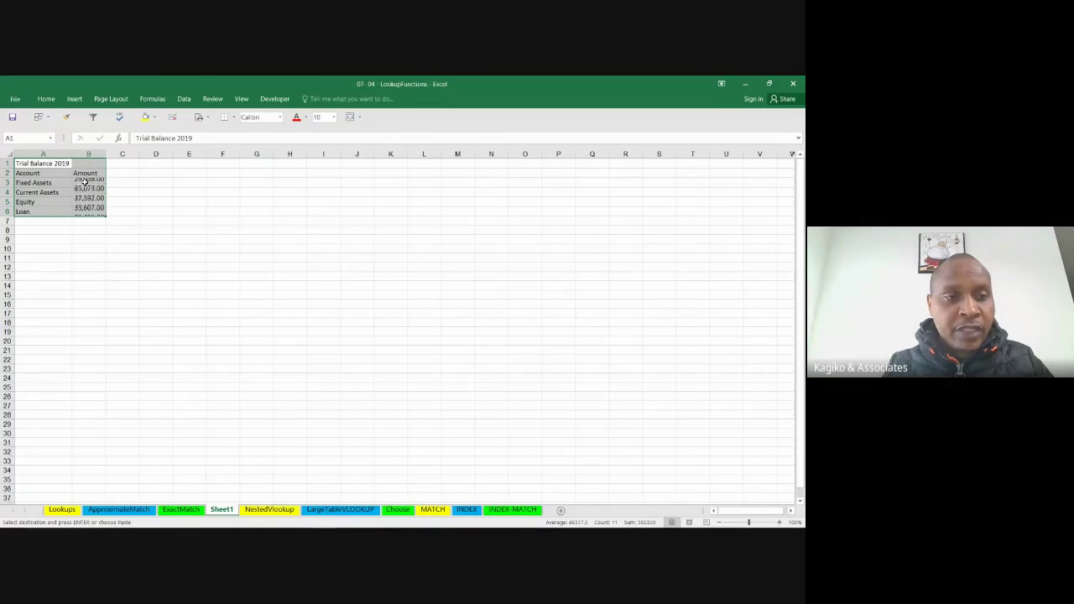
pyautogui.click(85, 182)
pyautogui.moveTo(85, 182); pyautogui.dragTo(88, 211)
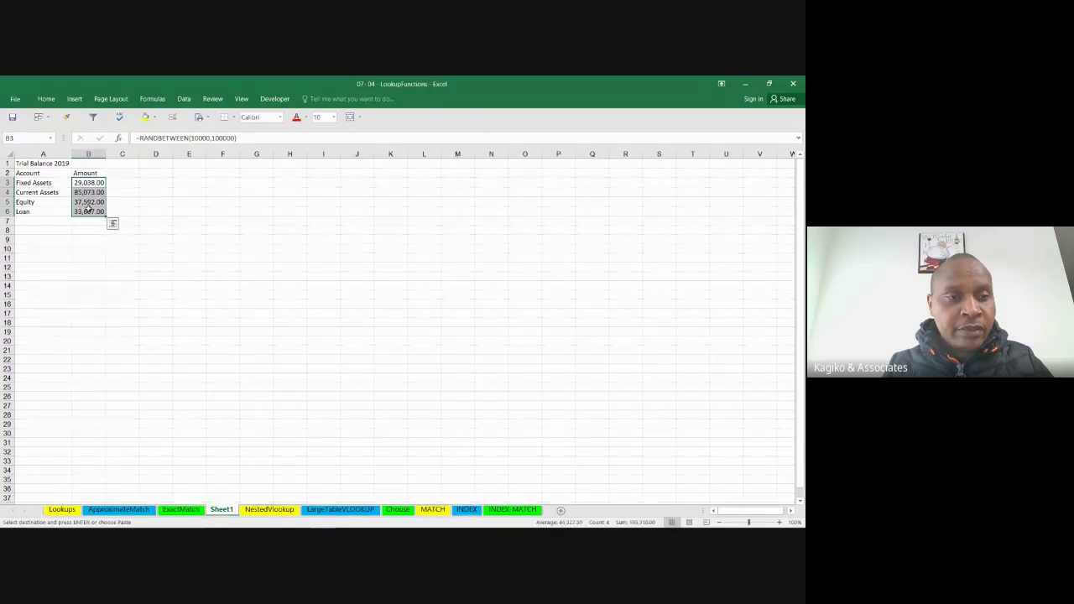
# - Select the pasted table A1:B6 and zoom in twice on the worksheet
pyautogui.click(30, 163)
pyautogui.moveTo(30, 163); pyautogui.dragTo(84, 210)
pyautogui.click(113, 224)
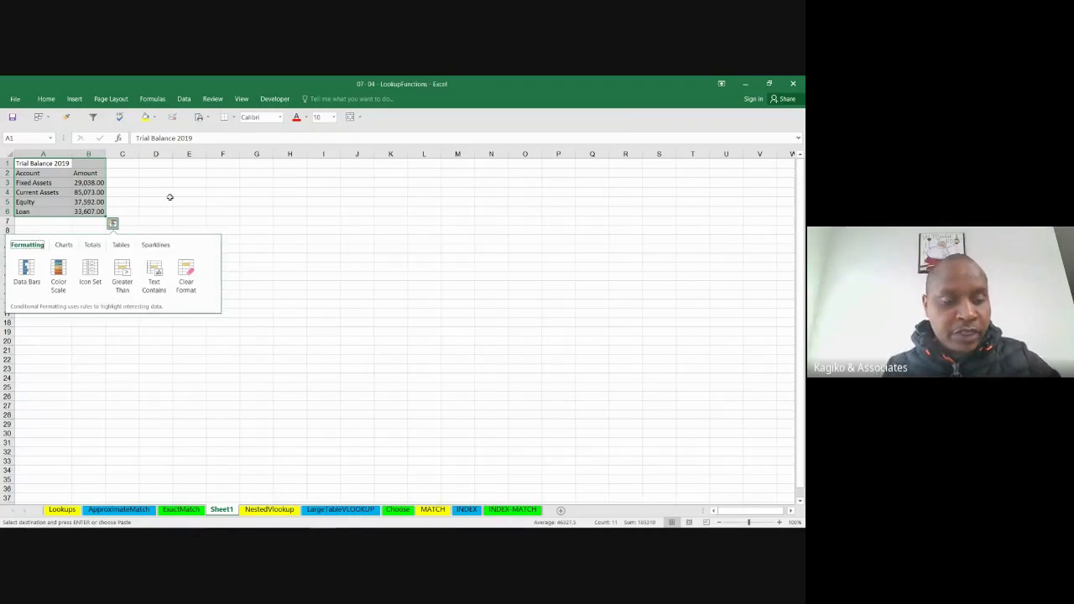
pyautogui.press('Escape')
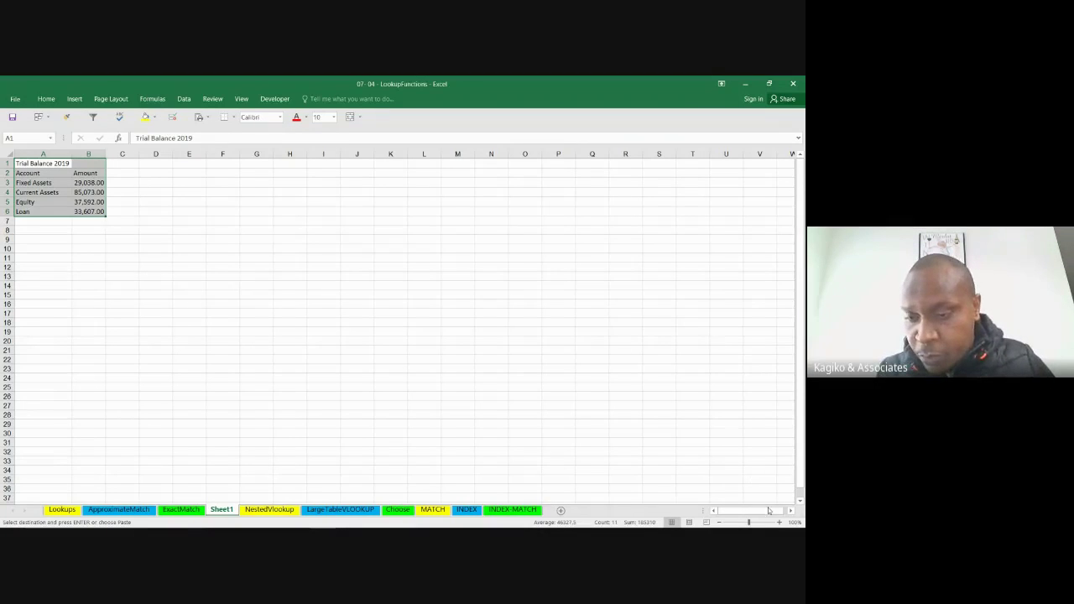
pyautogui.click(781, 523)
pyautogui.click(780, 524)
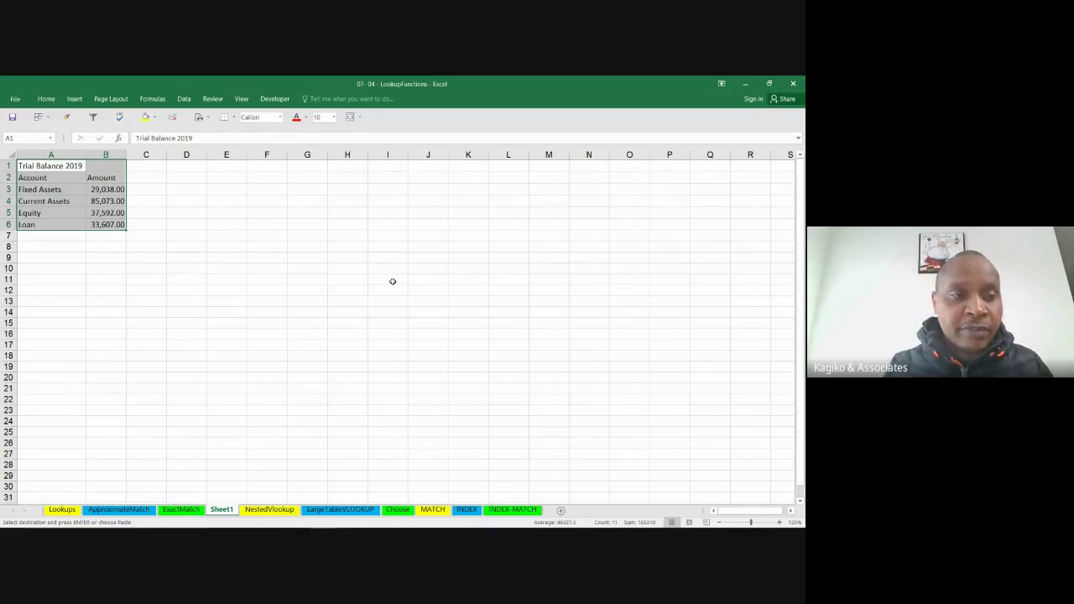
# - Regenerate the random amounts by re-entering the Loan formula in B6 several times
pyautogui.doubleClick(108, 225)
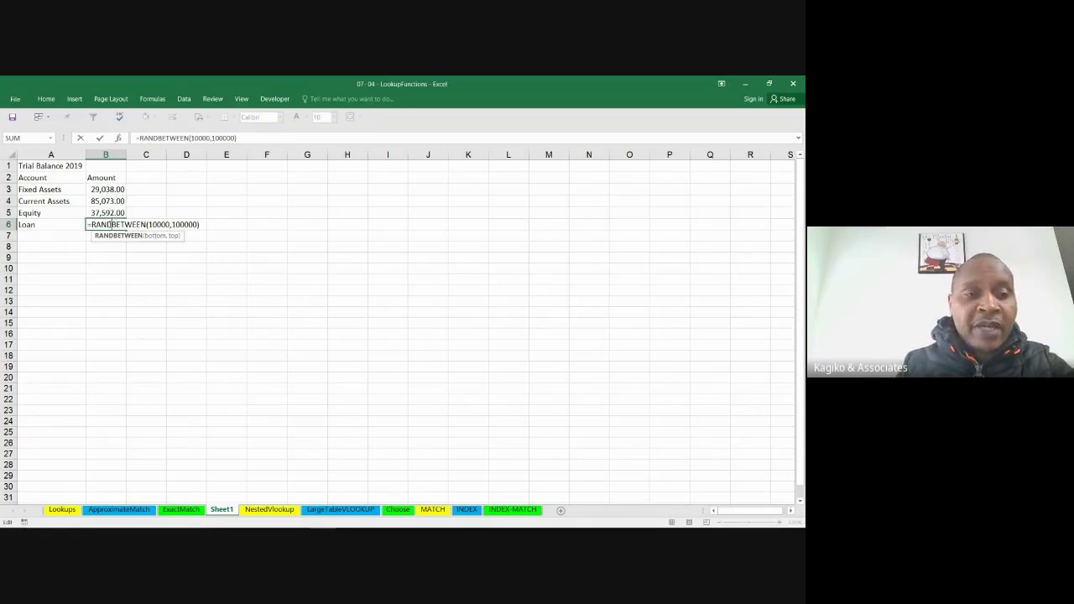
pyautogui.press('Return')
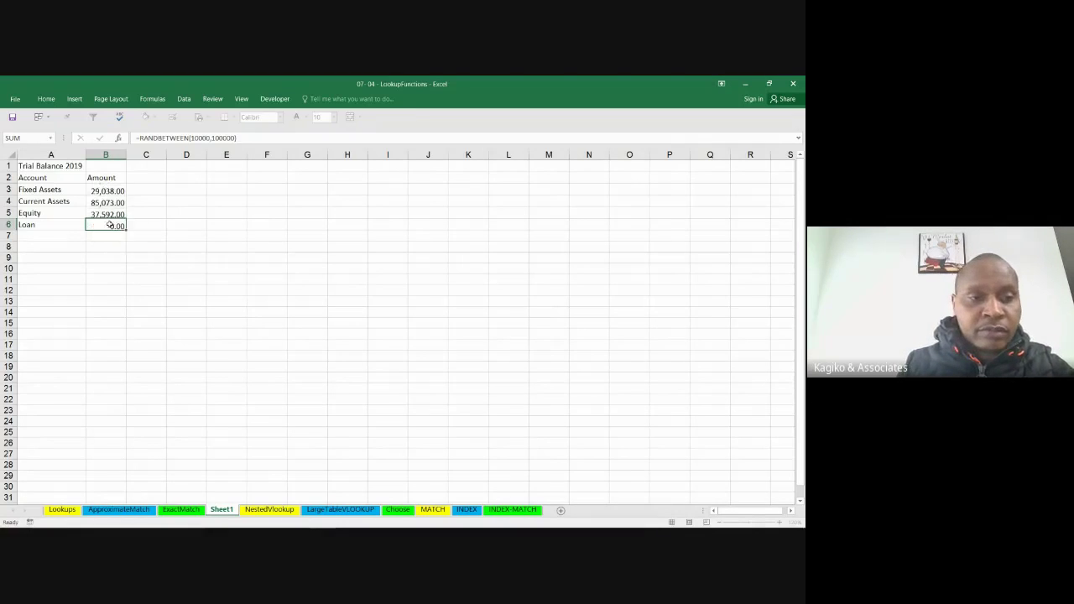
pyautogui.doubleClick(108, 225)
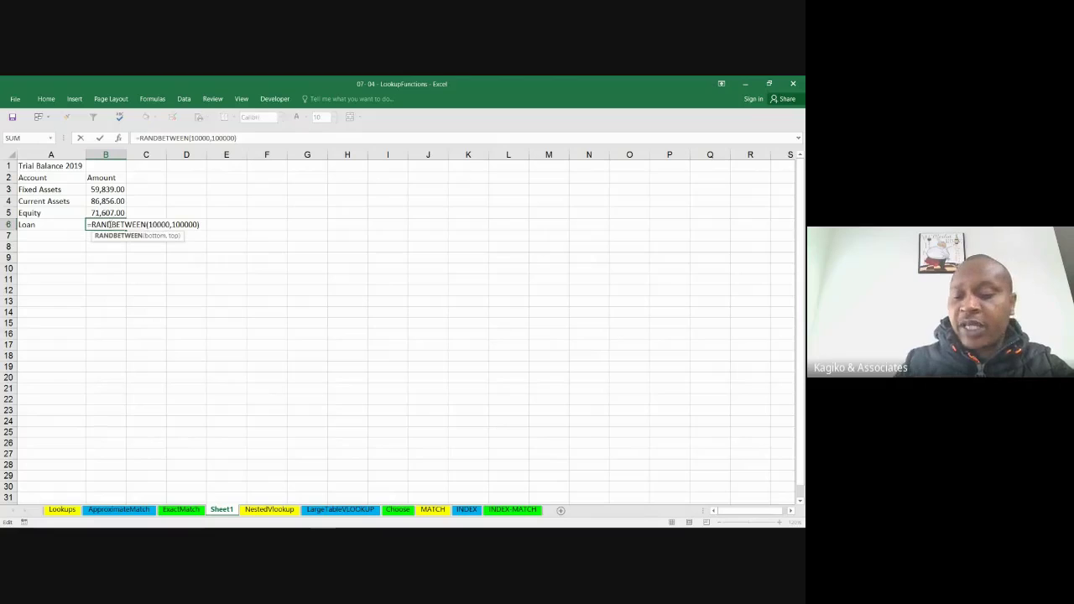
pyautogui.press('Return')
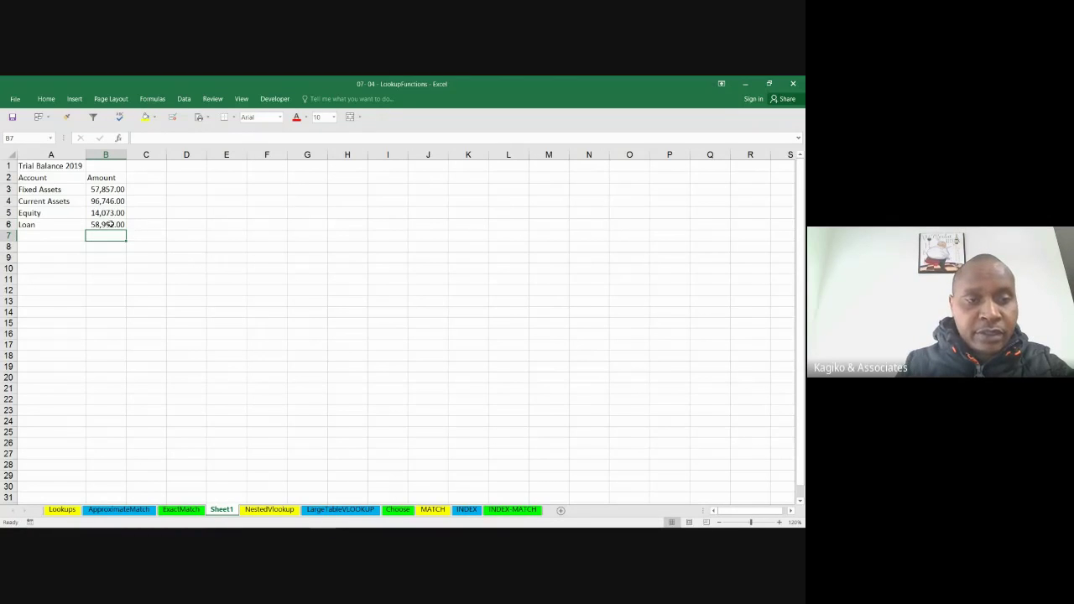
pyautogui.doubleClick(109, 224)
pyautogui.press('Return')
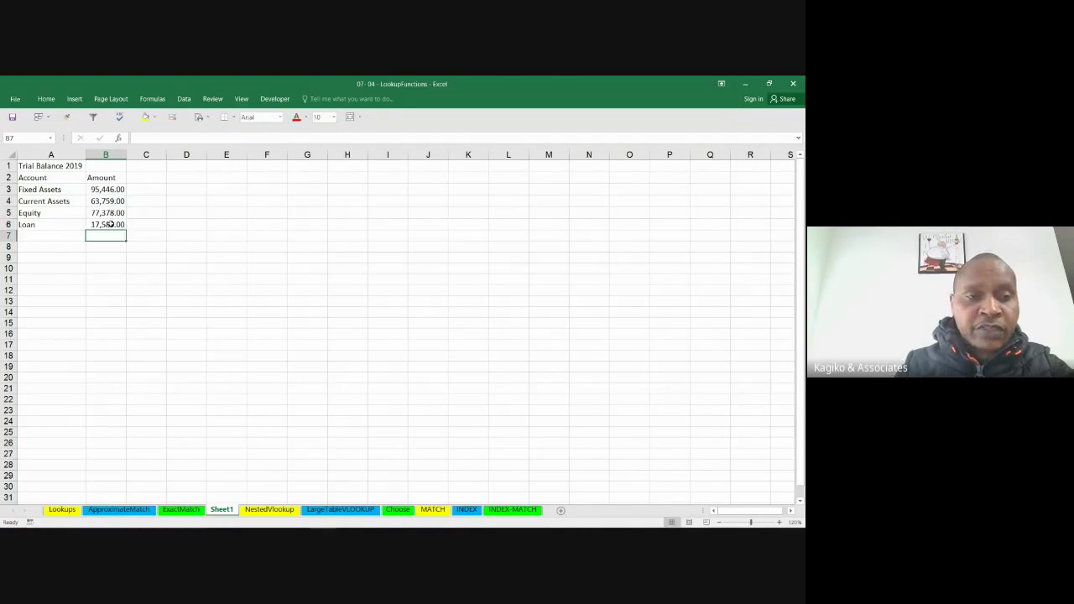
pyautogui.doubleClick(110, 225)
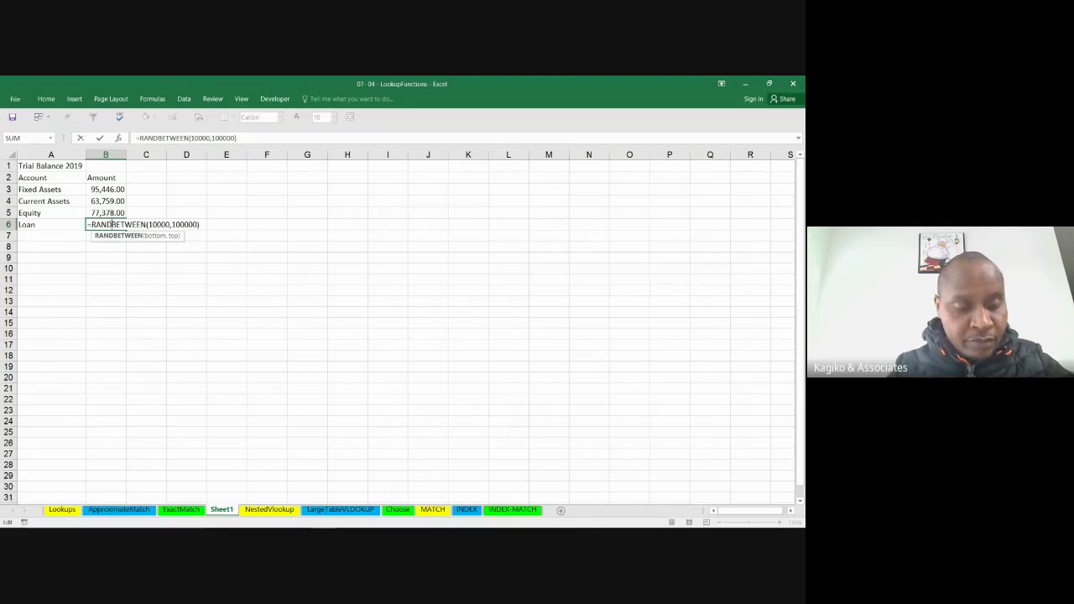
pyautogui.press('Escape')
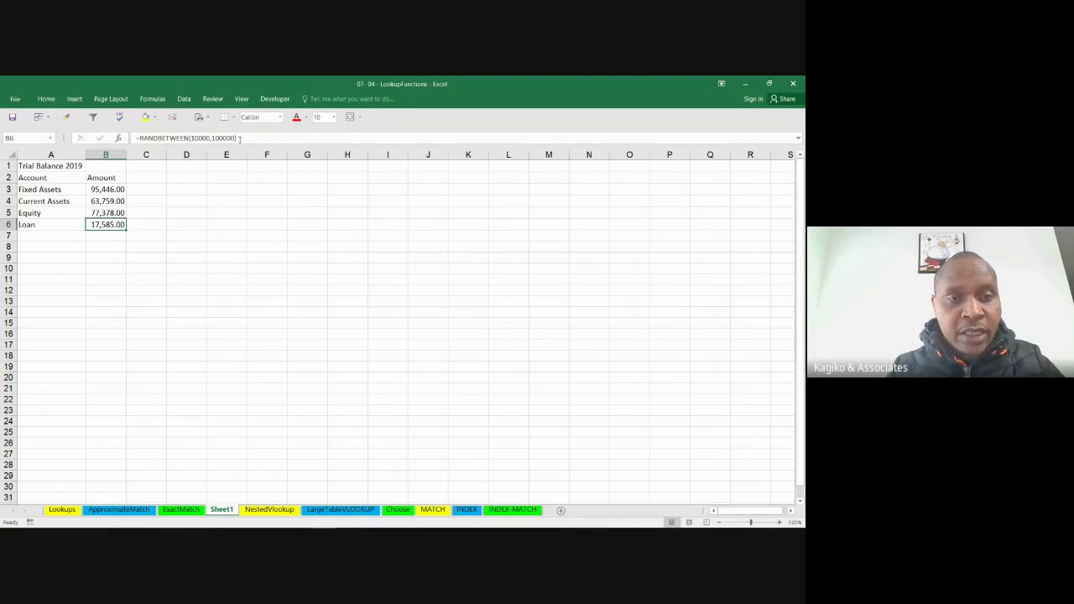
# - Edit the Loan formula in the formula bar, then re-enter B4's formula and select the table
pyautogui.click(240, 138)
pyautogui.press('BackSpace')
pyautogui.press('BackSpace')
pyautogui.press('BackSpace')
pyautogui.press('BackSpace')
pyautogui.press('BackSpace')
pyautogui.press('BackSpace')
pyautogui.press('BackSpace')
pyautogui.press('BackSpace')
pyautogui.press('BackSpace')
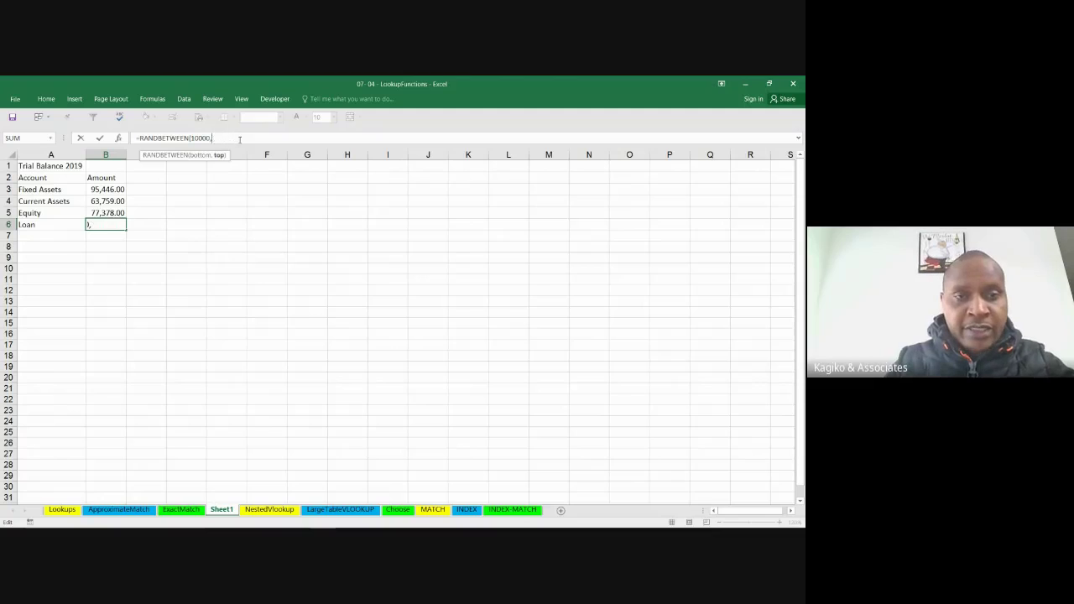
pyautogui.press('BackSpace')
pyautogui.press('BackSpace')
pyautogui.press('BackSpace')
pyautogui.press('BackSpace')
pyautogui.press('BackSpace')
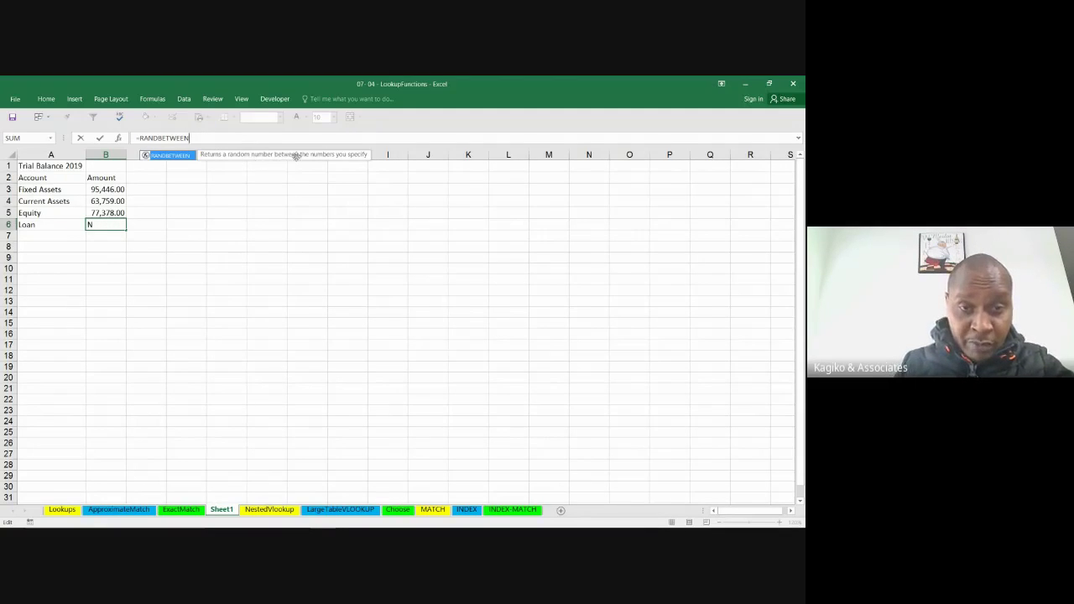
pyautogui.click(354, 157)
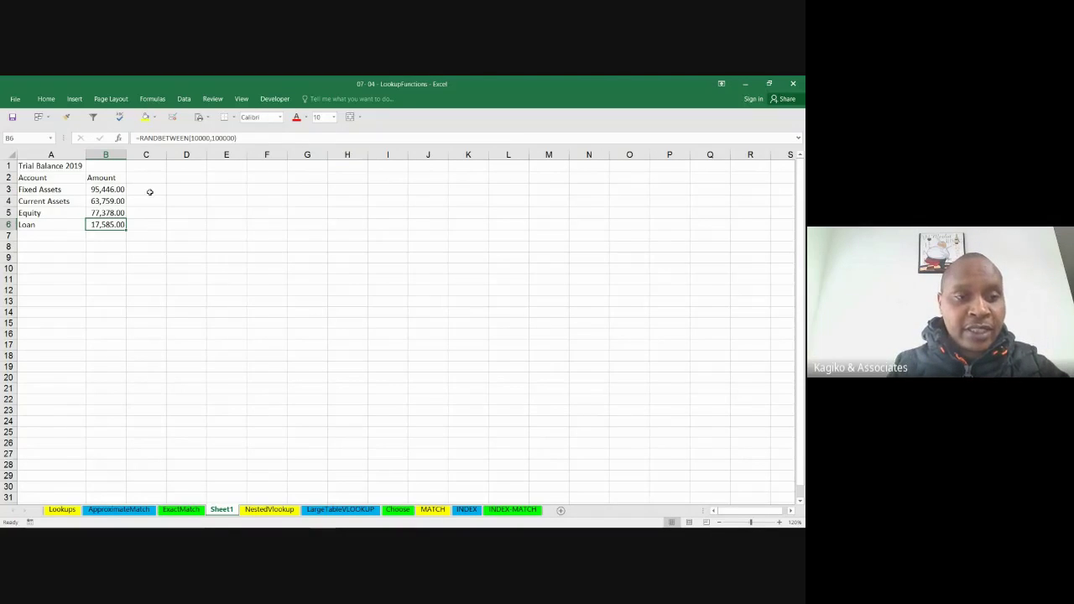
pyautogui.click(111, 198)
pyautogui.doubleClick(111, 199)
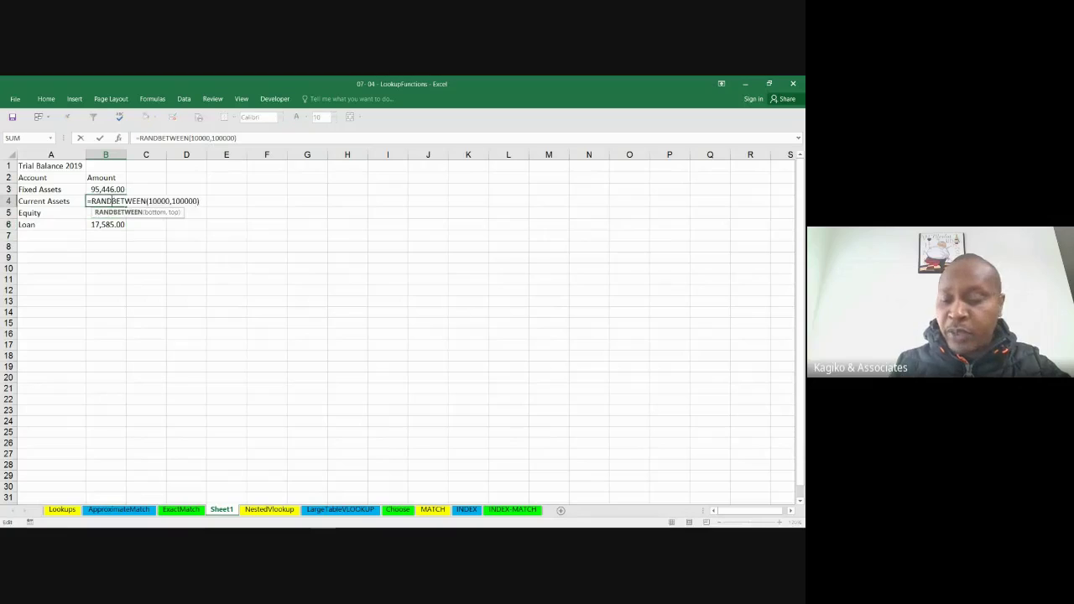
pyautogui.press('Return')
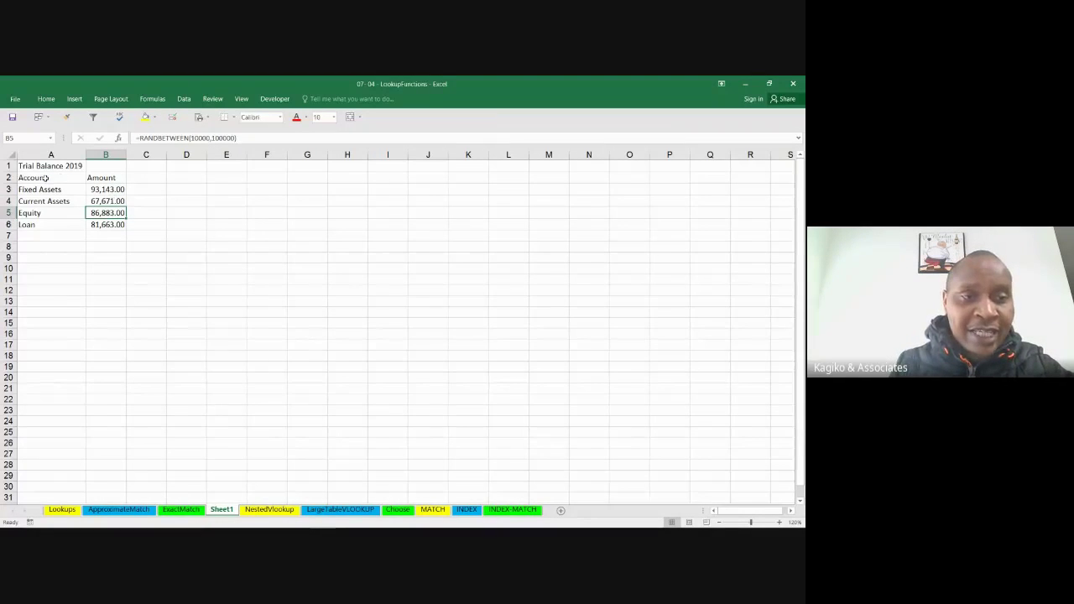
pyautogui.moveTo(44, 178); pyautogui.dragTo(103, 221)
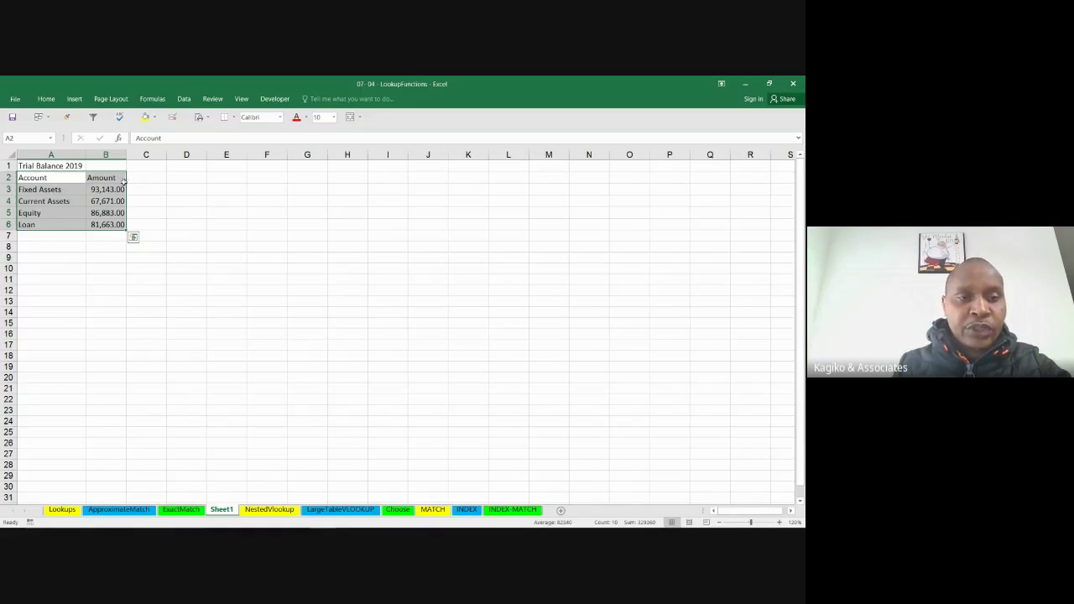
# - Paste Special A2:B6 onto itself as Values, fixing amounts at 32,200.00, 29,607.00, 48,677.00, 12,544.00
pyautogui.click(236, 225)
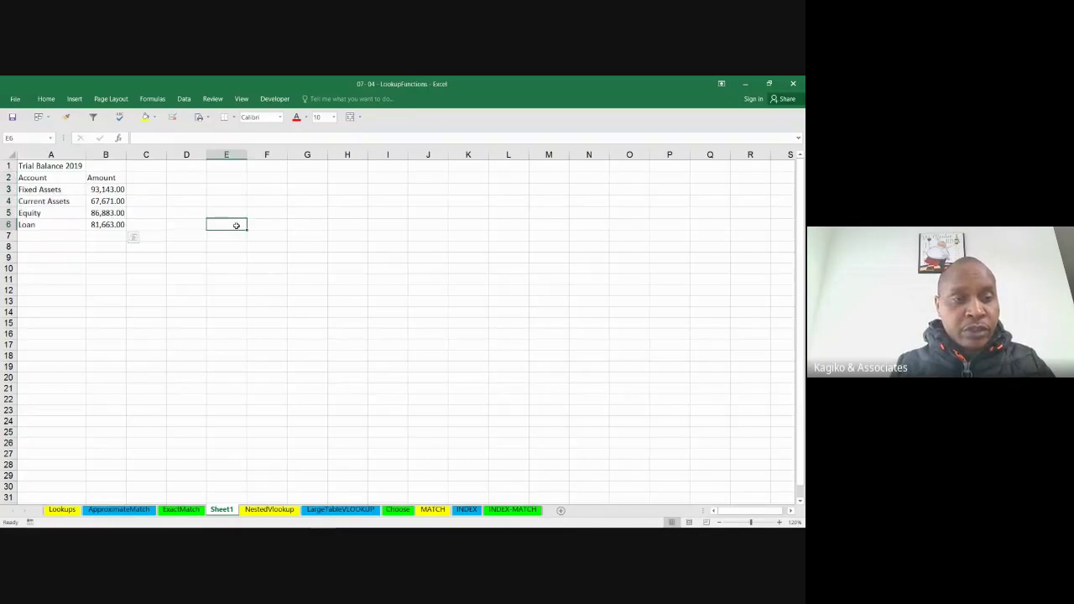
pyautogui.click(94, 203)
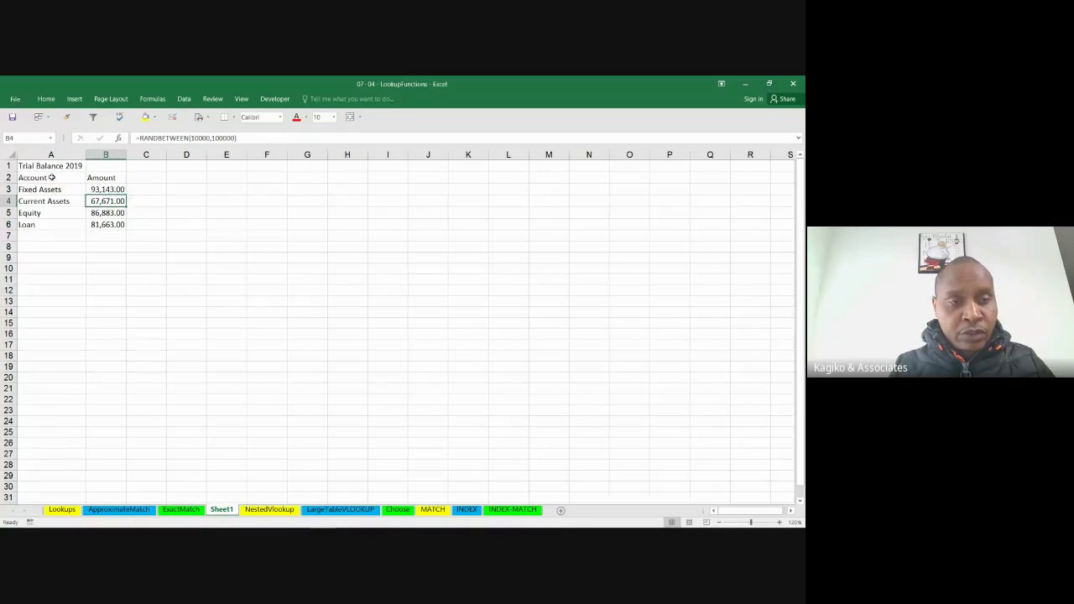
pyautogui.moveTo(50, 177); pyautogui.dragTo(104, 225)
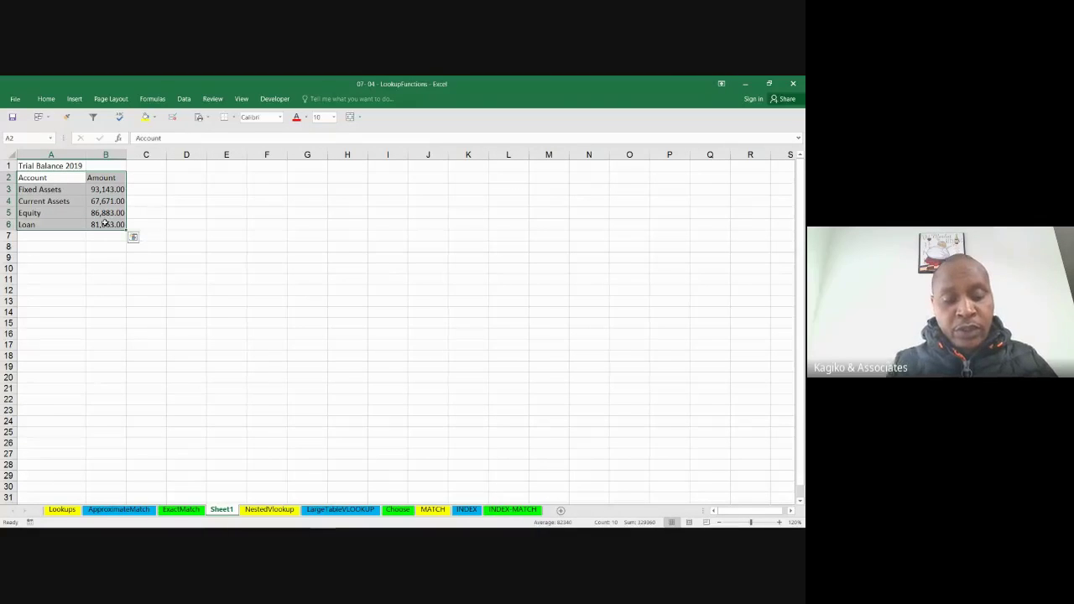
pyautogui.hotkey('ctrl', 'c')
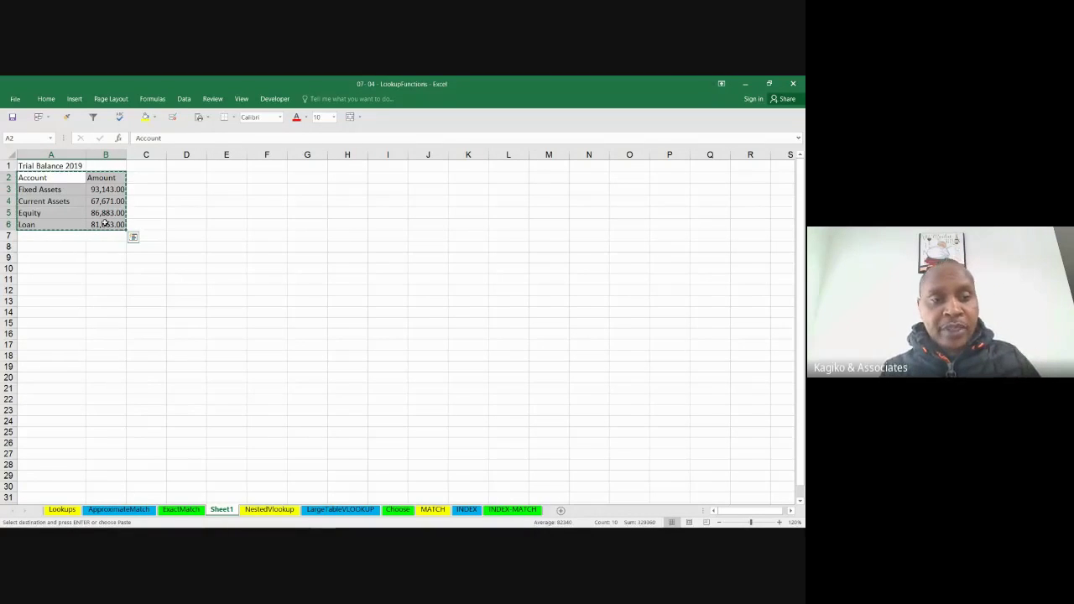
pyautogui.rightClick(105, 224)
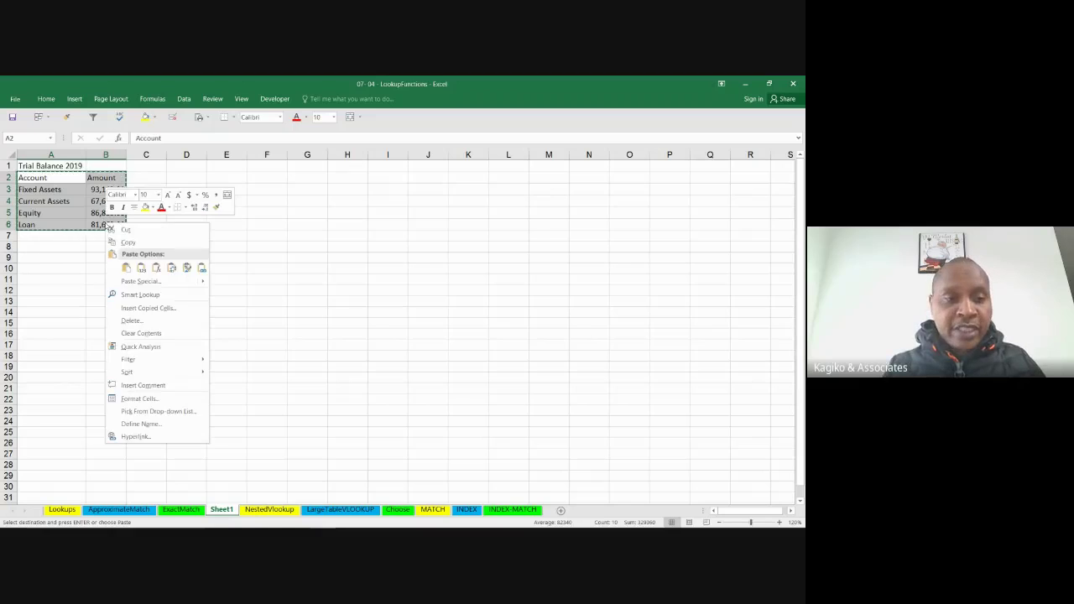
pyautogui.moveTo(144, 287)
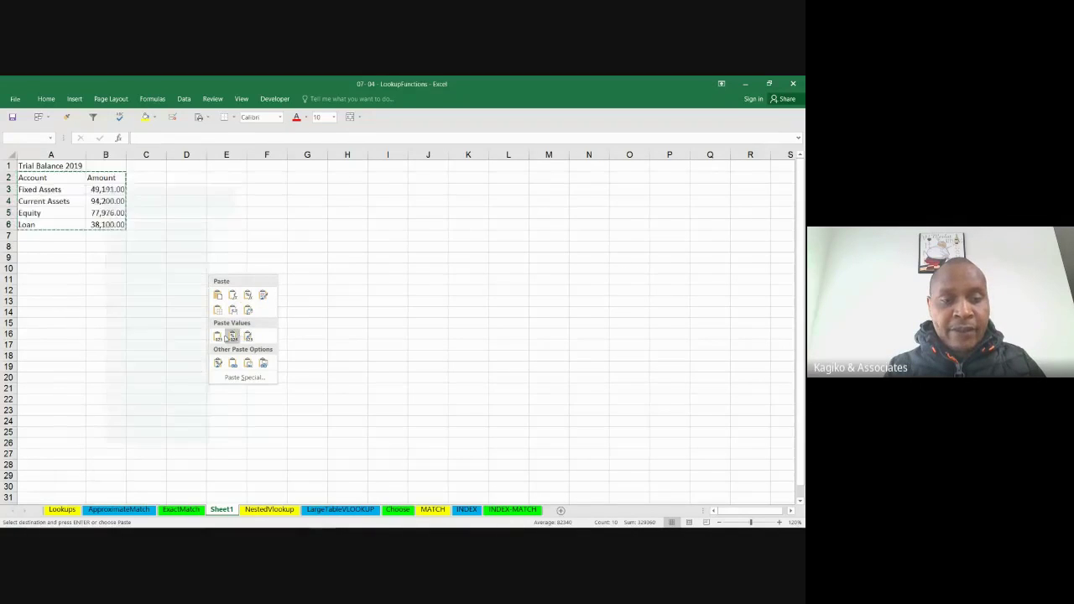
pyautogui.click(183, 284)
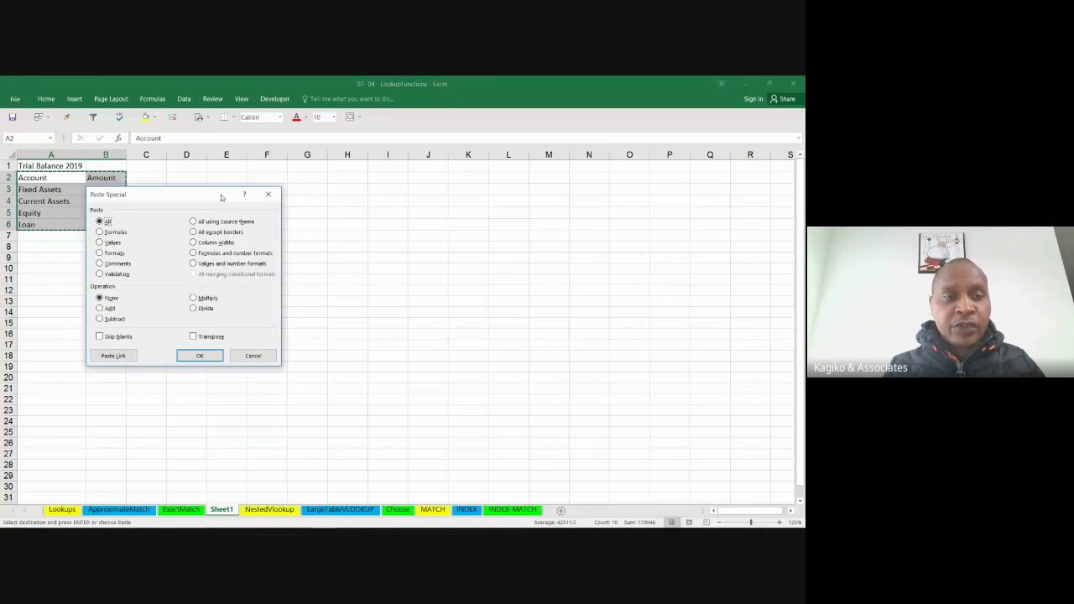
pyautogui.moveTo(221, 197); pyautogui.dragTo(477, 231)
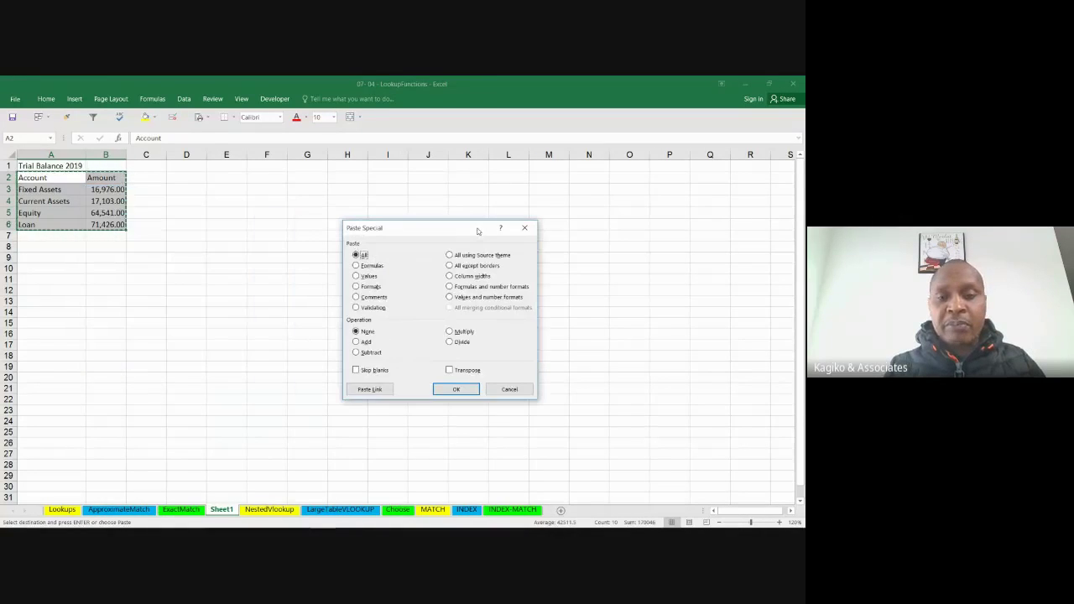
pyautogui.click(357, 276)
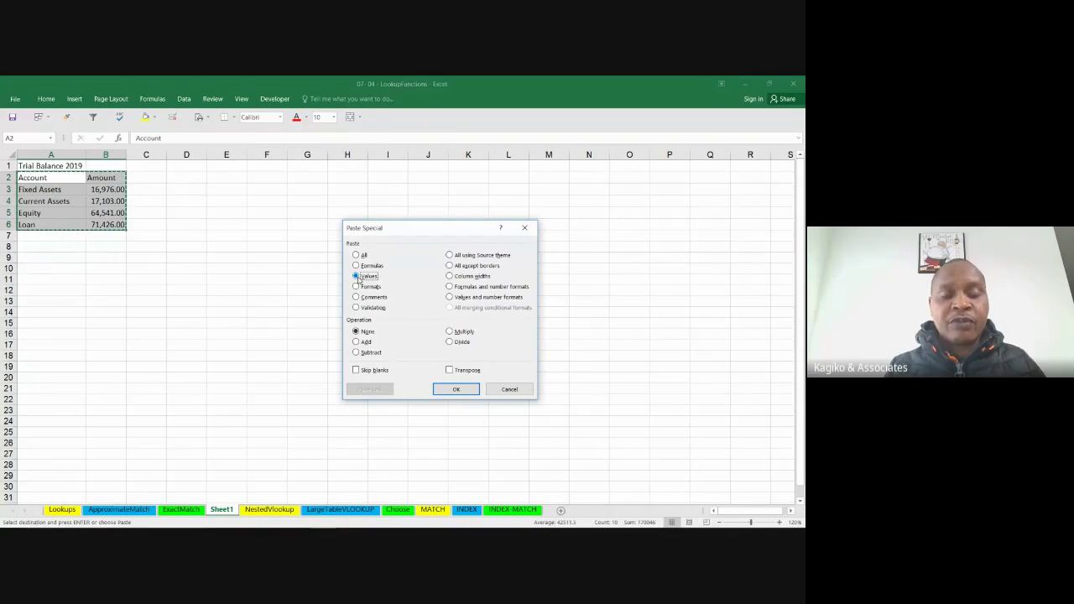
pyautogui.click(455, 389)
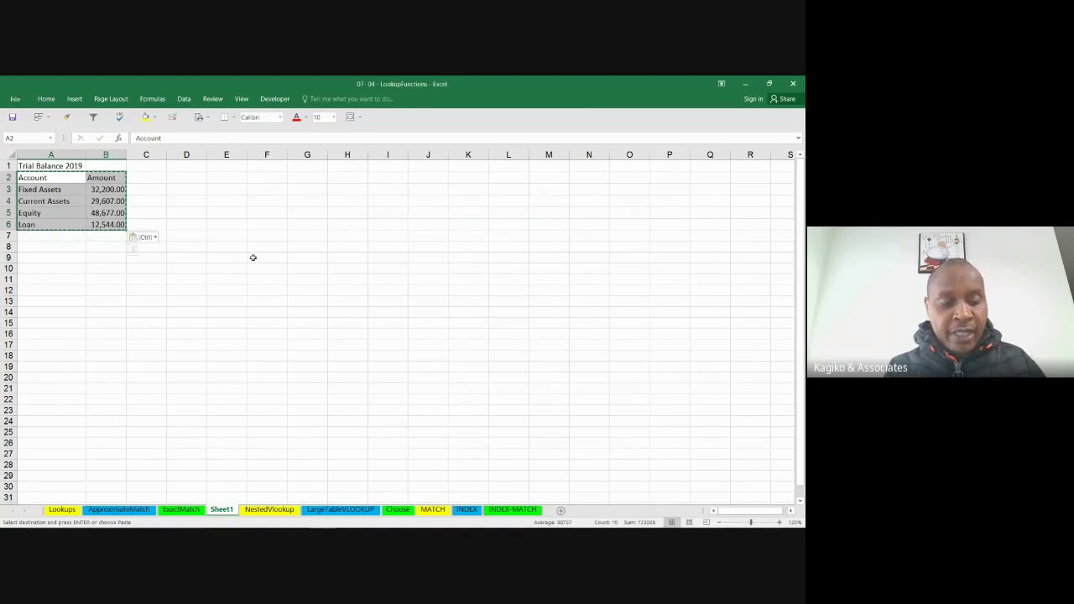
pyautogui.press('Escape')
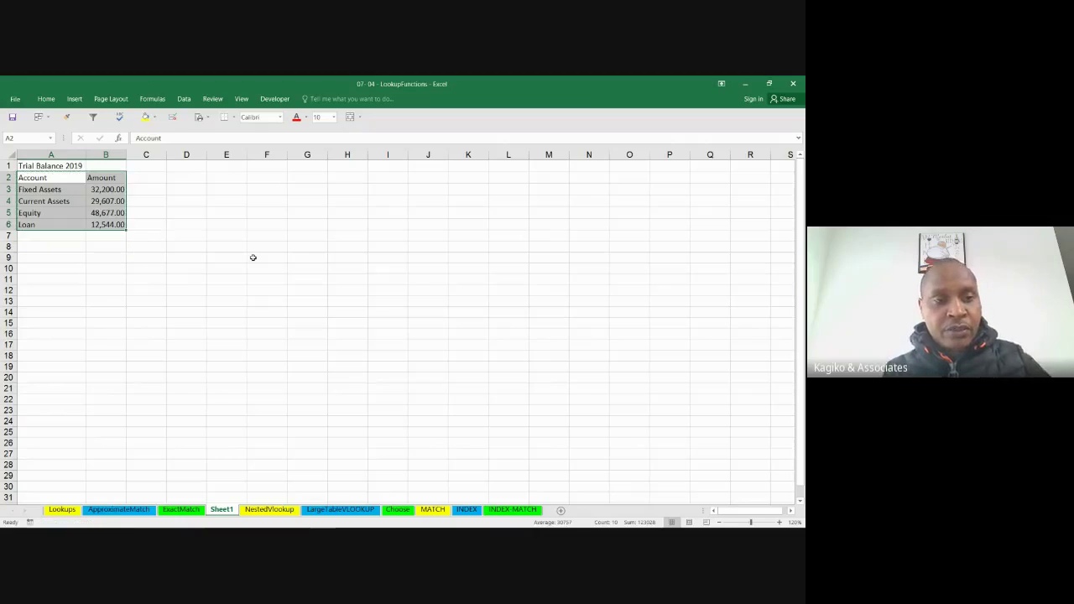
# - Undo the values paste to restore the RANDBETWEEN formulas
pyautogui.click(104, 213)
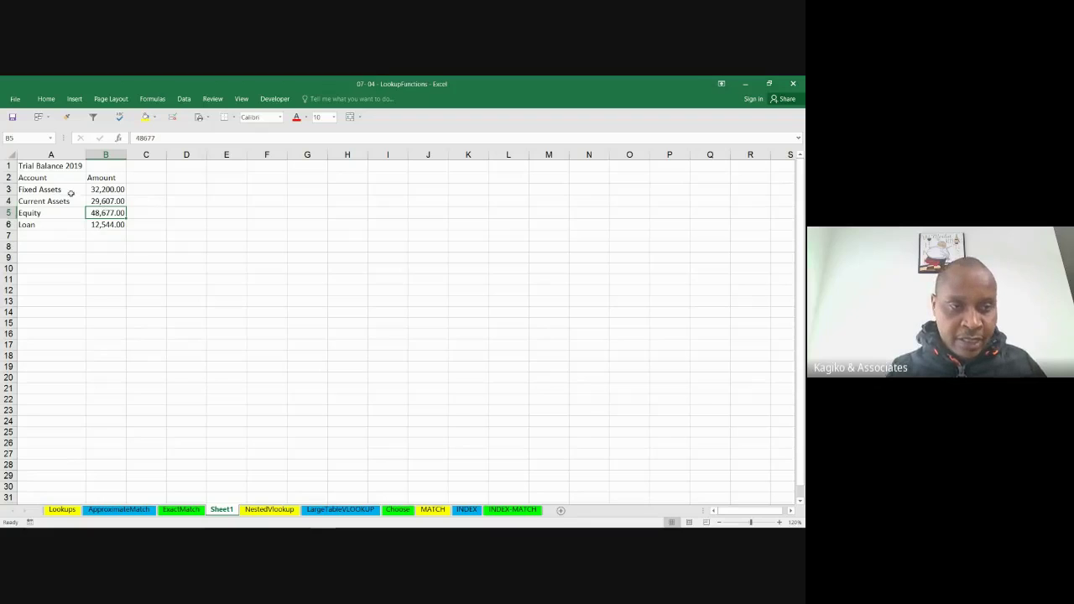
pyautogui.moveTo(61, 180); pyautogui.dragTo(114, 225)
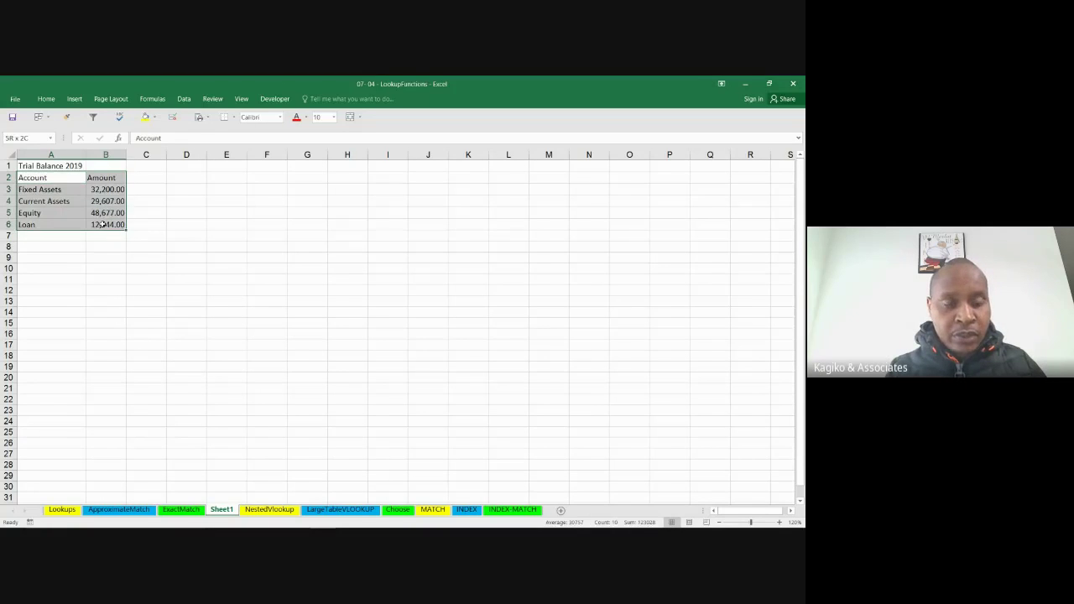
pyautogui.click(204, 226)
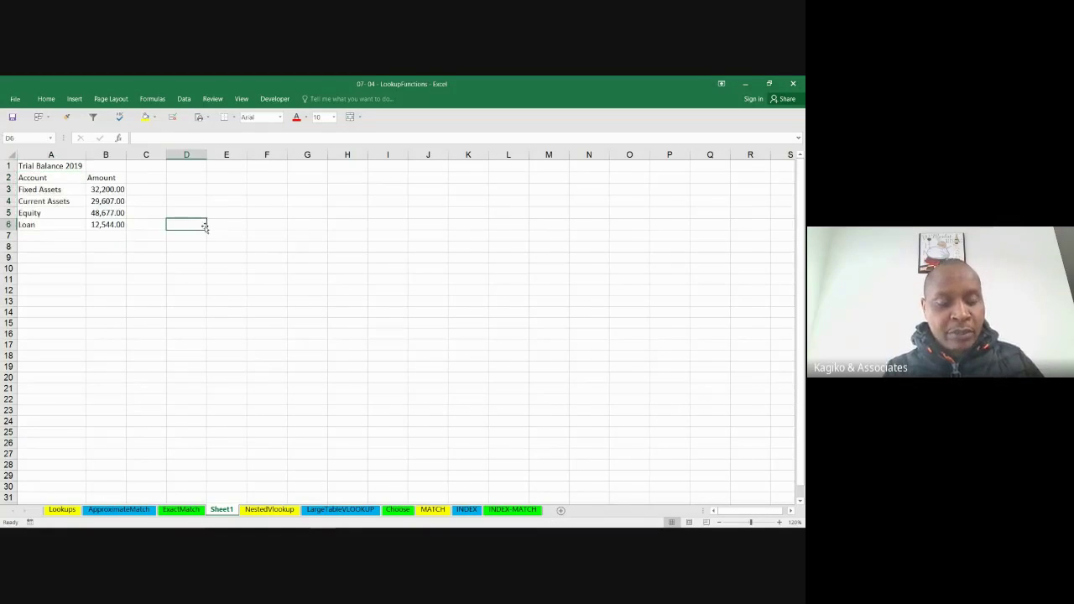
pyautogui.hotkey('ctrl', 'z')
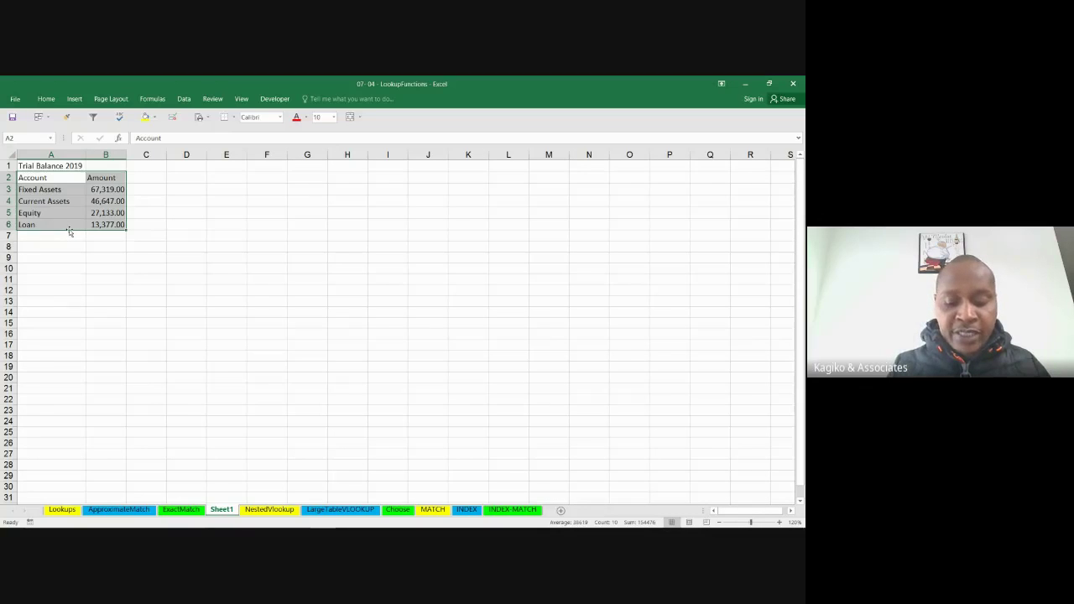
# - Copy the table onto itself as Values Only (67,319.00, 46,647.00, 27,133.00, 13,377.00) and select A2:B2
pyautogui.moveTo(70, 233)
pyautogui.mouseDown()
pyautogui.moveTo(73, 251)
pyautogui.moveTo(72, 226)
pyautogui.mouseUp()
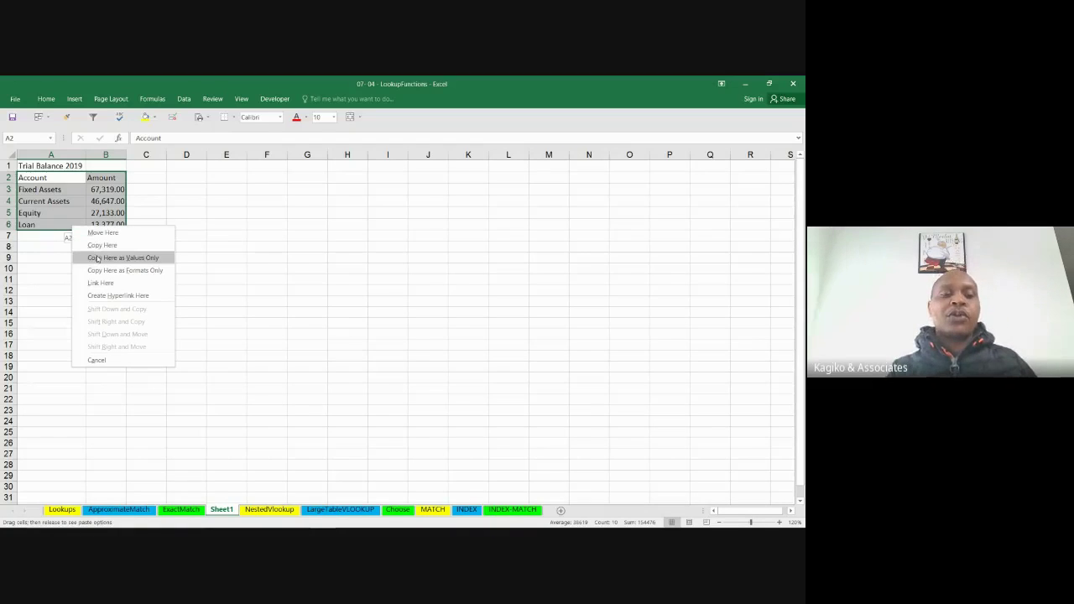
pyautogui.click(97, 257)
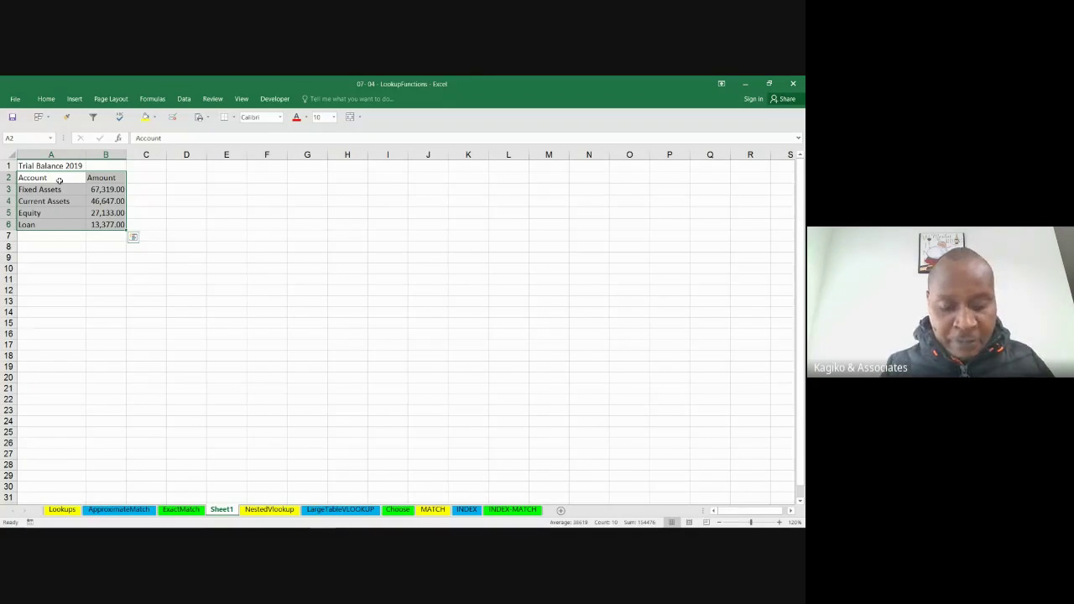
pyautogui.moveTo(60, 180); pyautogui.dragTo(100, 178)
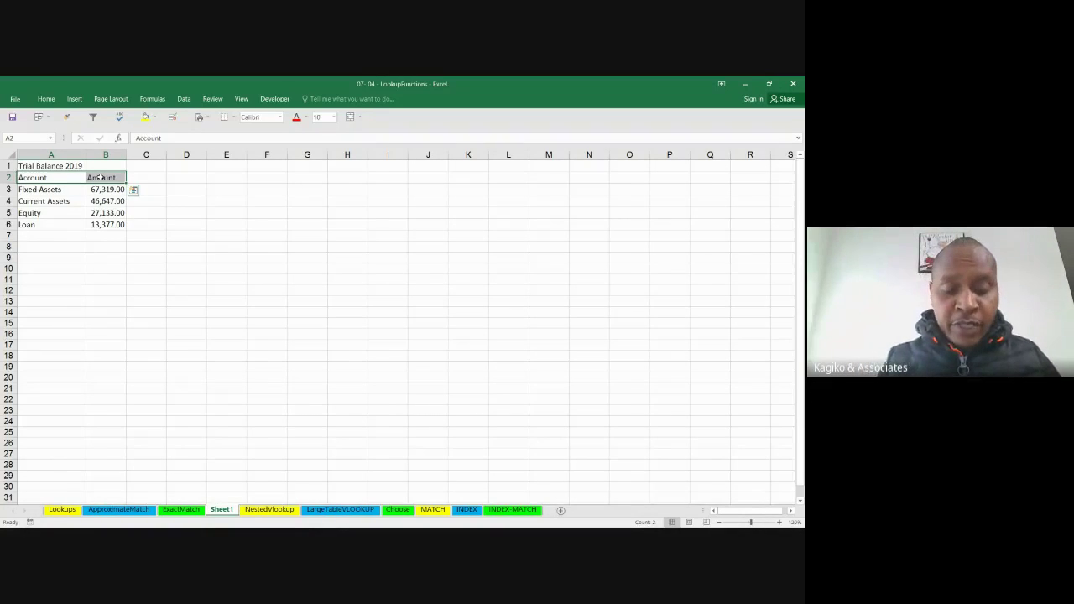
# - Bold the Account and Amount headings and change the A1 title to Trial Balance 2018
pyautogui.hotkey('ctrl', 'b')
pyautogui.click(212, 192)
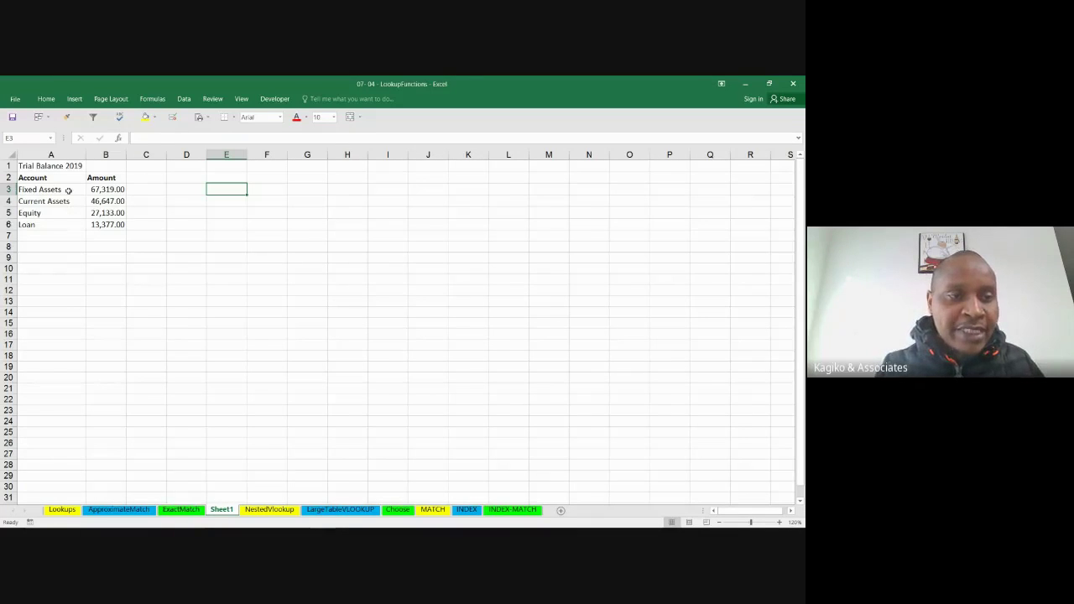
pyautogui.click(63, 166)
pyautogui.click(217, 137)
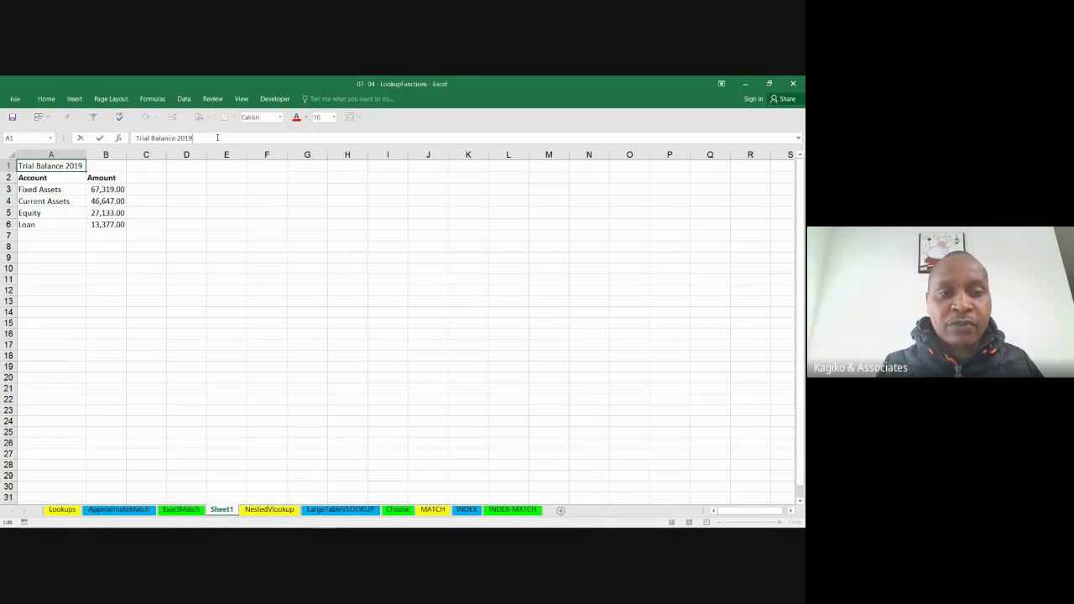
pyautogui.press('BackSpace')
pyautogui.write('8')
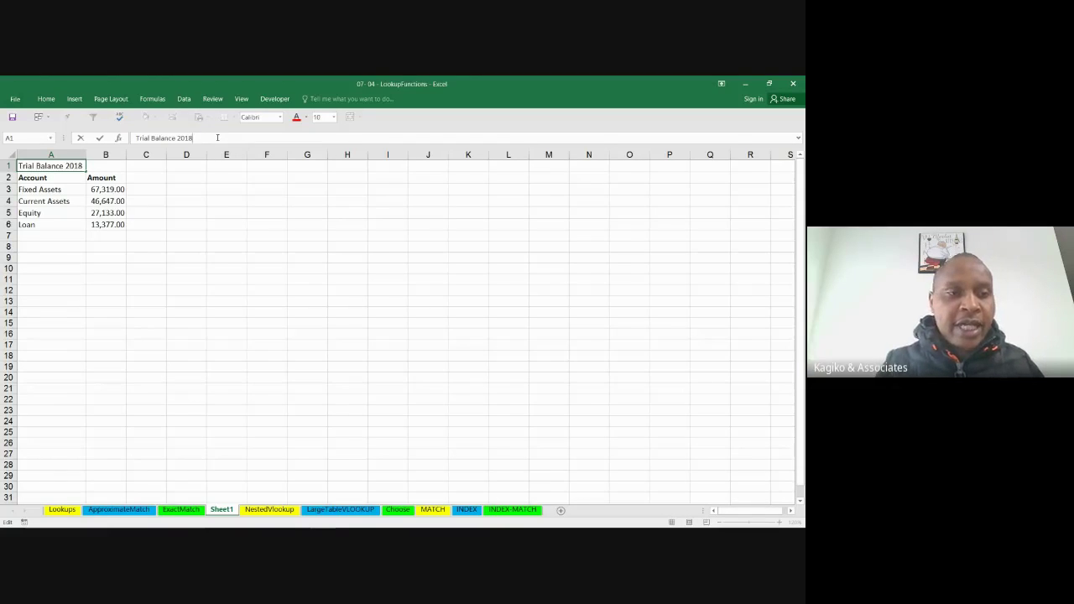
pyautogui.click(307, 256)
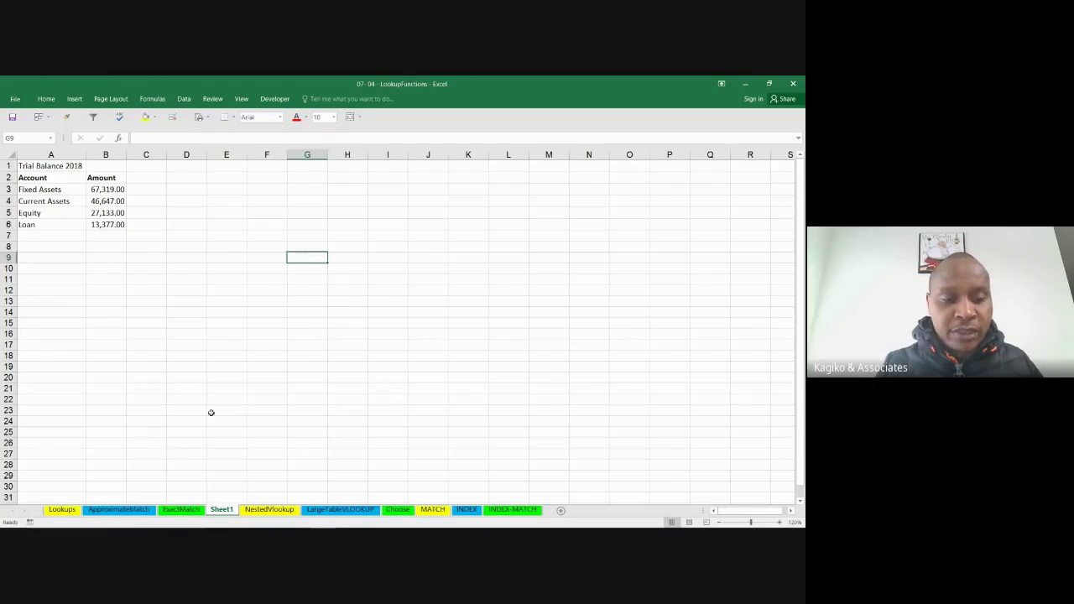
# - On the ExactMatch sheet, re-enter the Current Assets formula to regenerate the amounts
pyautogui.click(188, 512)
pyautogui.click(671, 174)
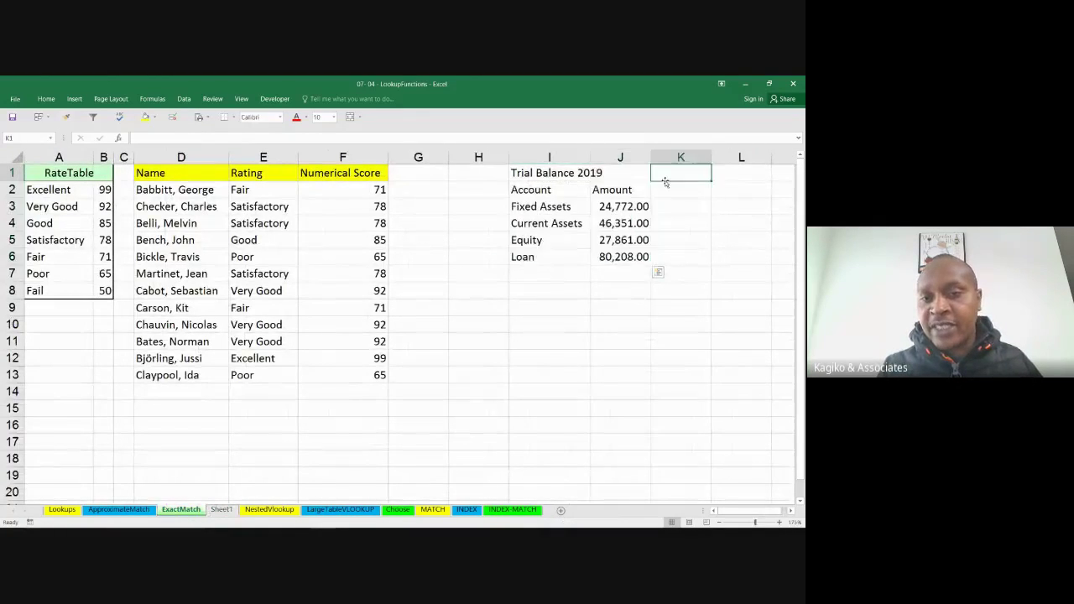
pyautogui.click(605, 191)
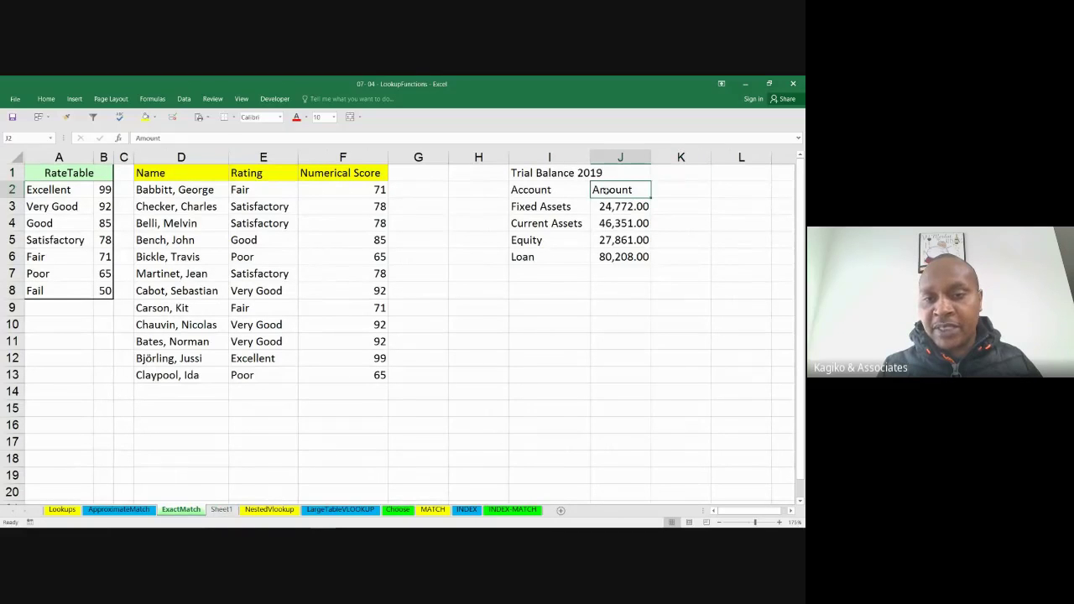
pyautogui.moveTo(558, 193); pyautogui.dragTo(611, 253)
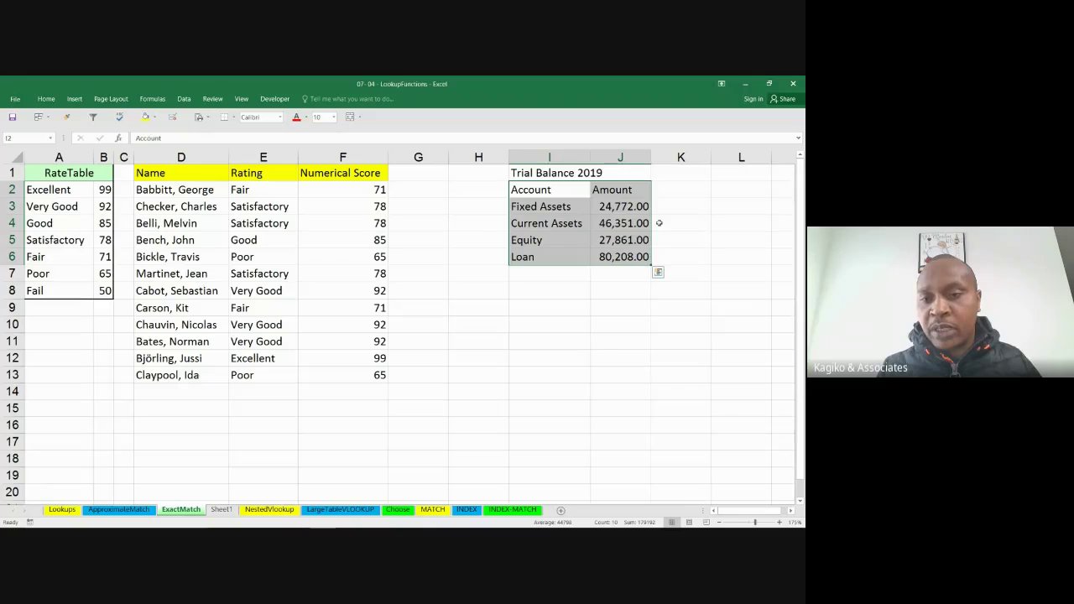
pyautogui.doubleClick(646, 221)
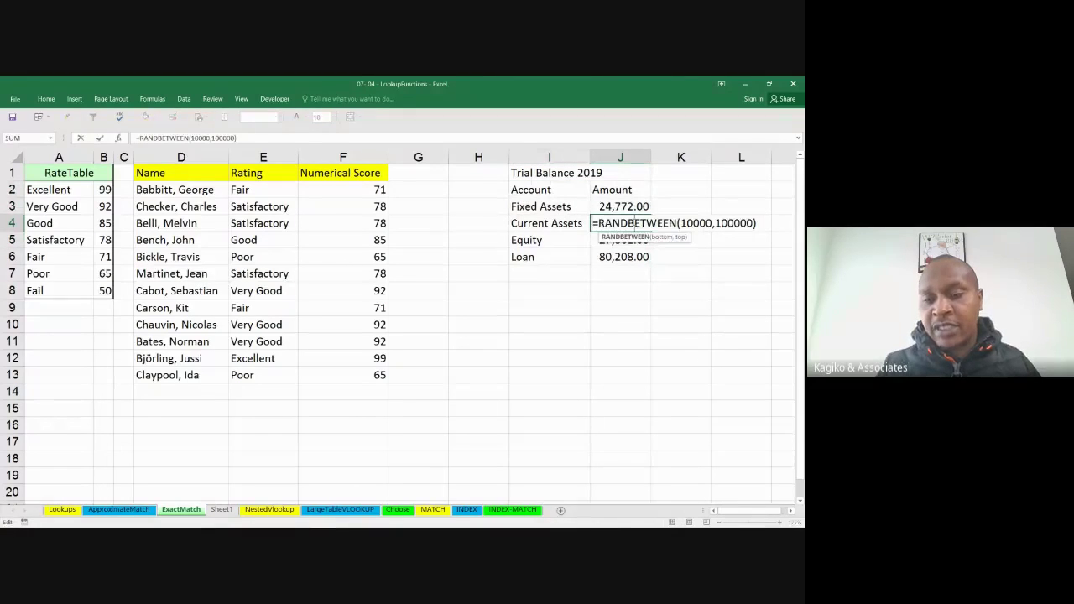
pyautogui.press('Return')
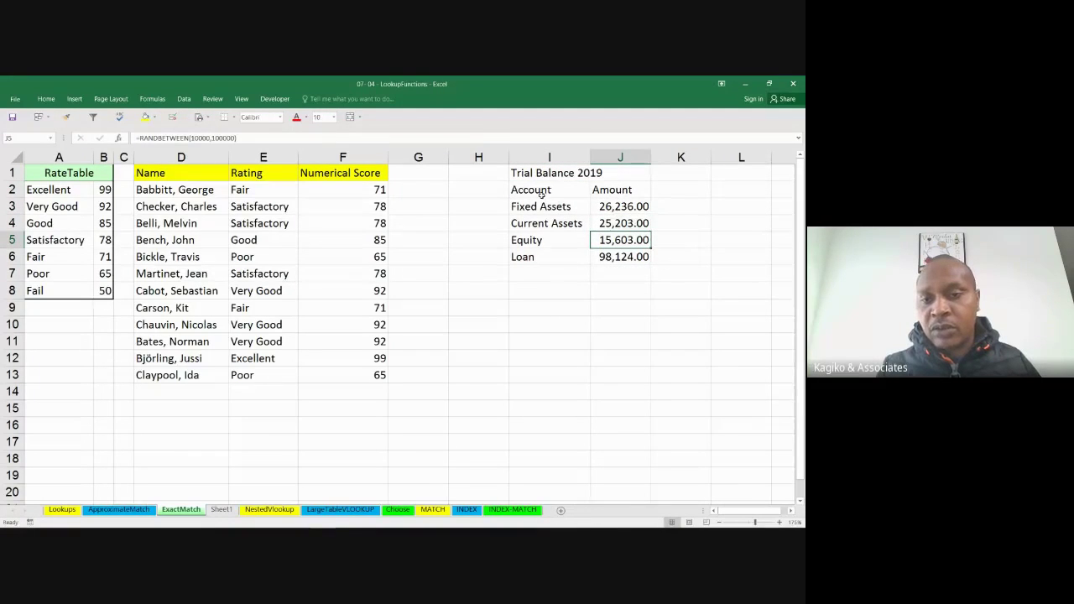
# - Copy the Trial Balance 2019 table onto itself as values: 26,236.00, 25,203.00, 15,603.00, 98,124.00
pyautogui.moveTo(543, 195); pyautogui.dragTo(613, 257)
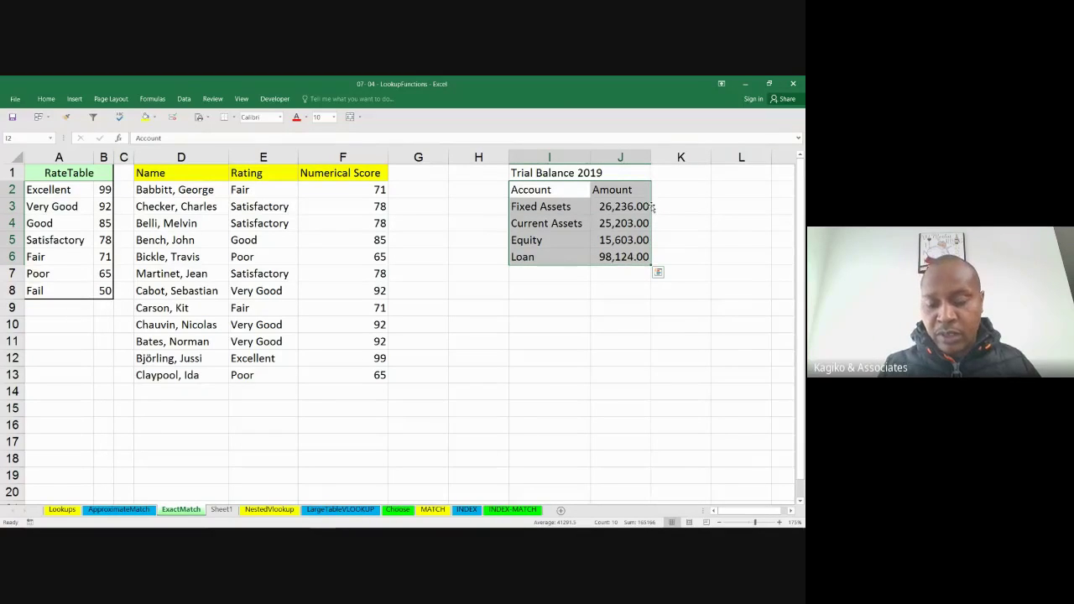
pyautogui.moveTo(652, 207)
pyautogui.mouseDown()
pyautogui.moveTo(667, 225)
pyautogui.moveTo(676, 217)
pyautogui.moveTo(640, 208)
pyautogui.mouseUp()
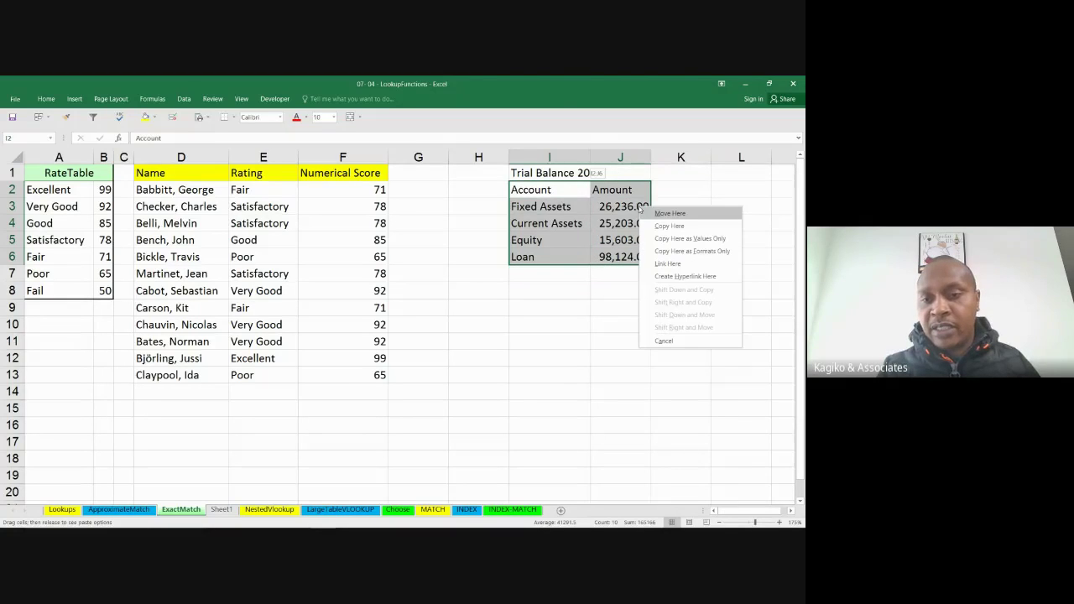
pyautogui.click(679, 238)
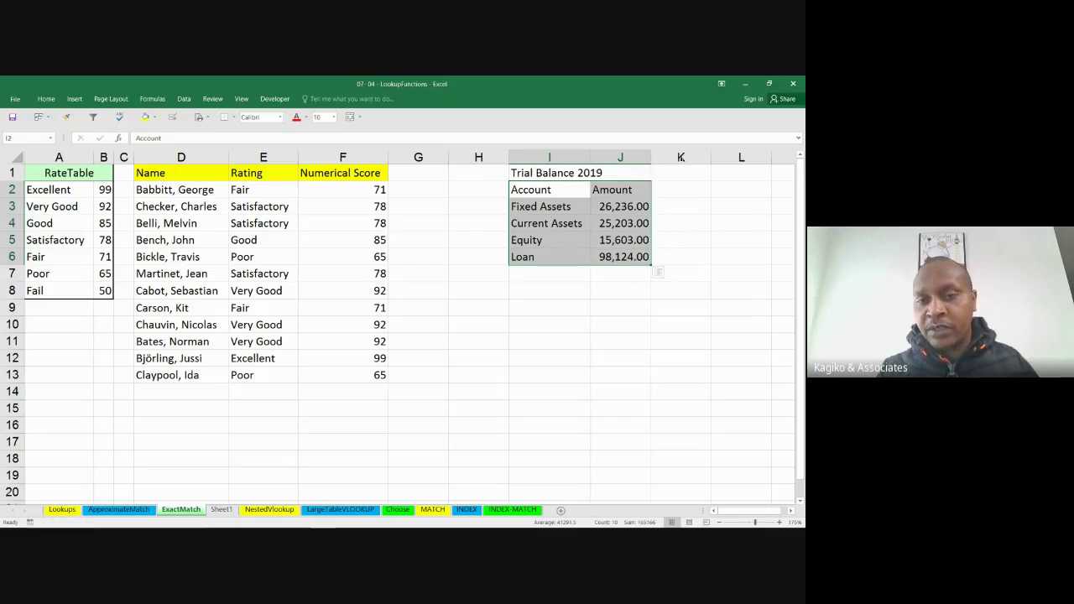
# - Relabel the Amount heading as 2019 and add a 2018 heading beside it
pyautogui.click(625, 189)
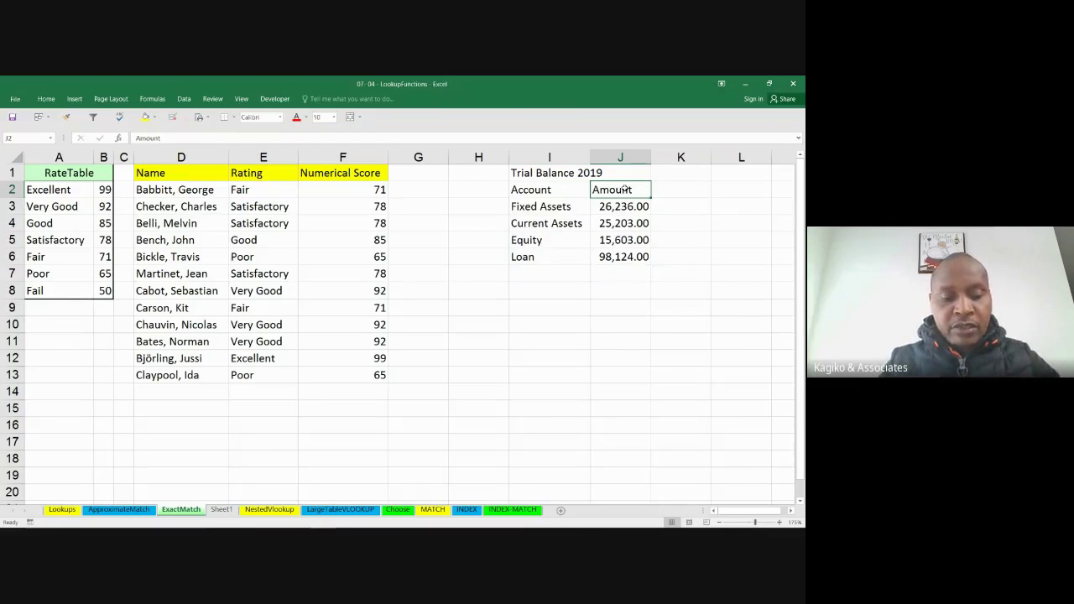
pyautogui.write('20')
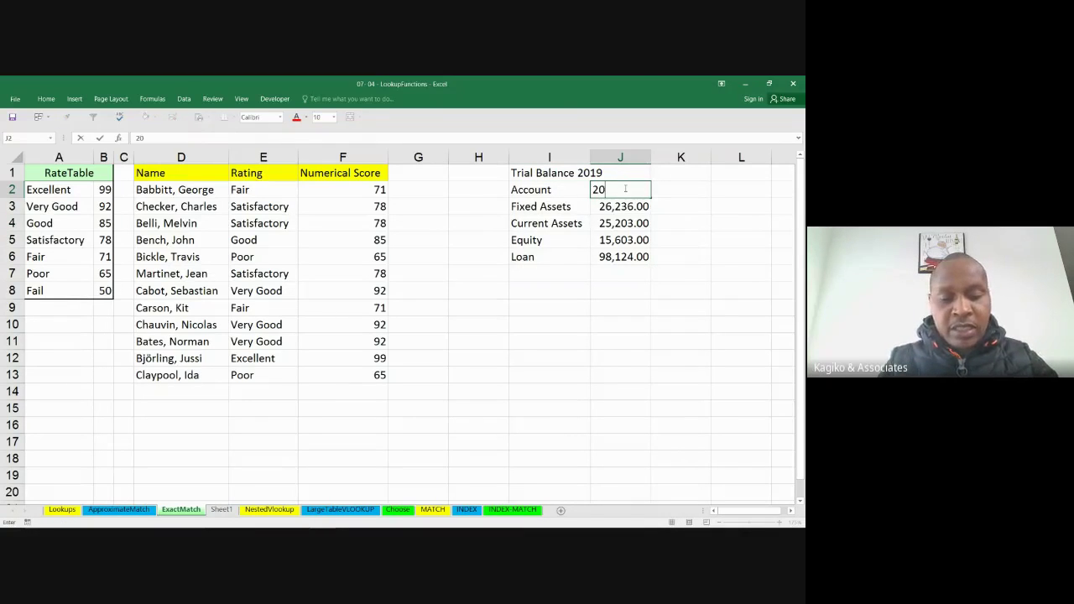
pyautogui.write('19')
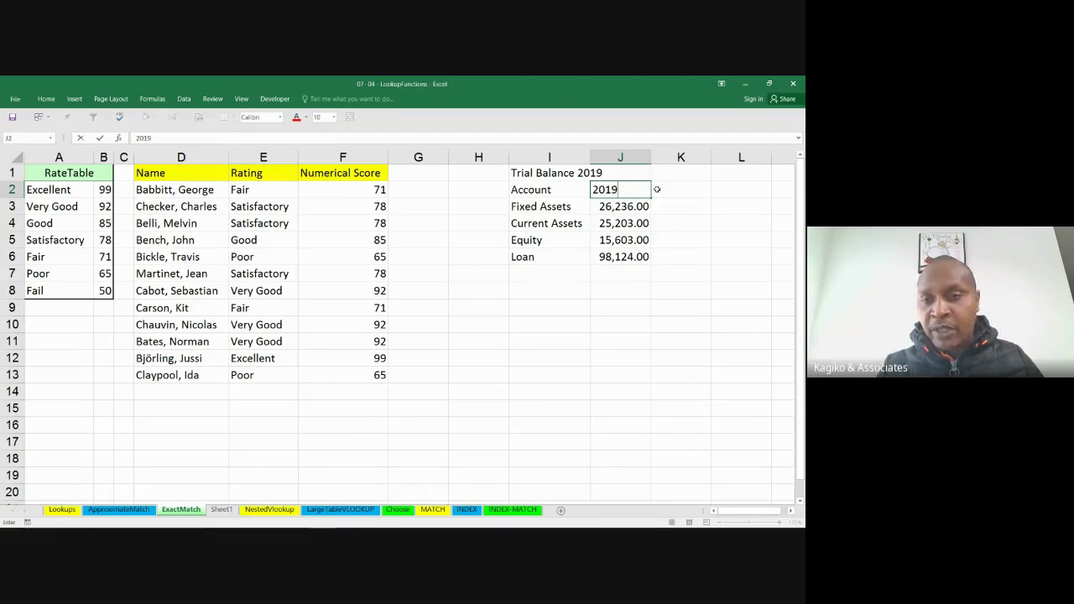
pyautogui.click(662, 190)
pyautogui.write('2018')
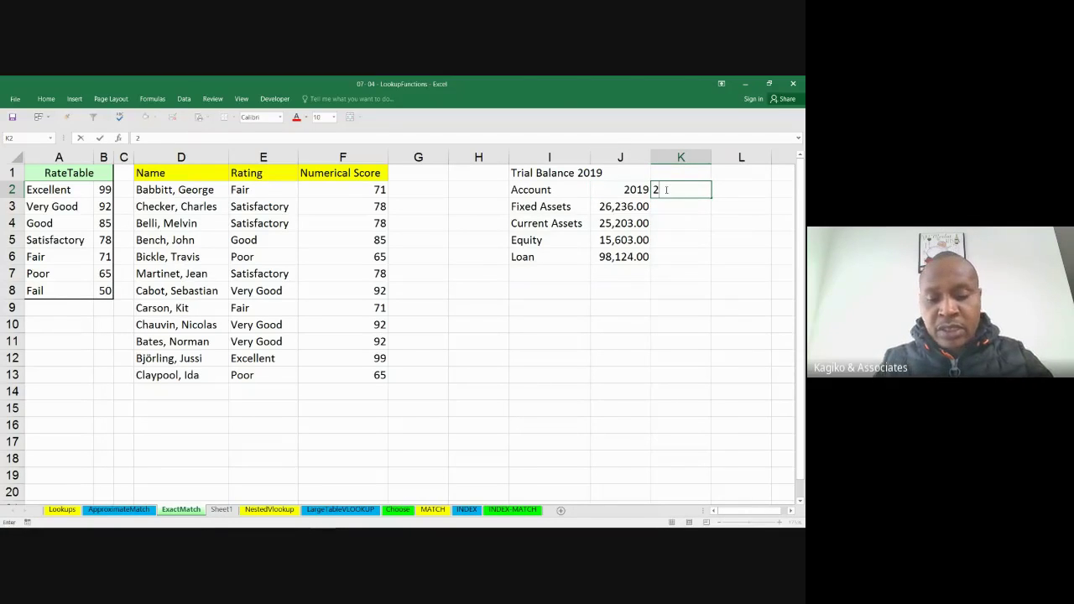
pyautogui.click(692, 240)
# - Start a VLOOKUP in K3 using Fixed Assets as lookup value and Sheet1's account table
pyautogui.click(685, 206)
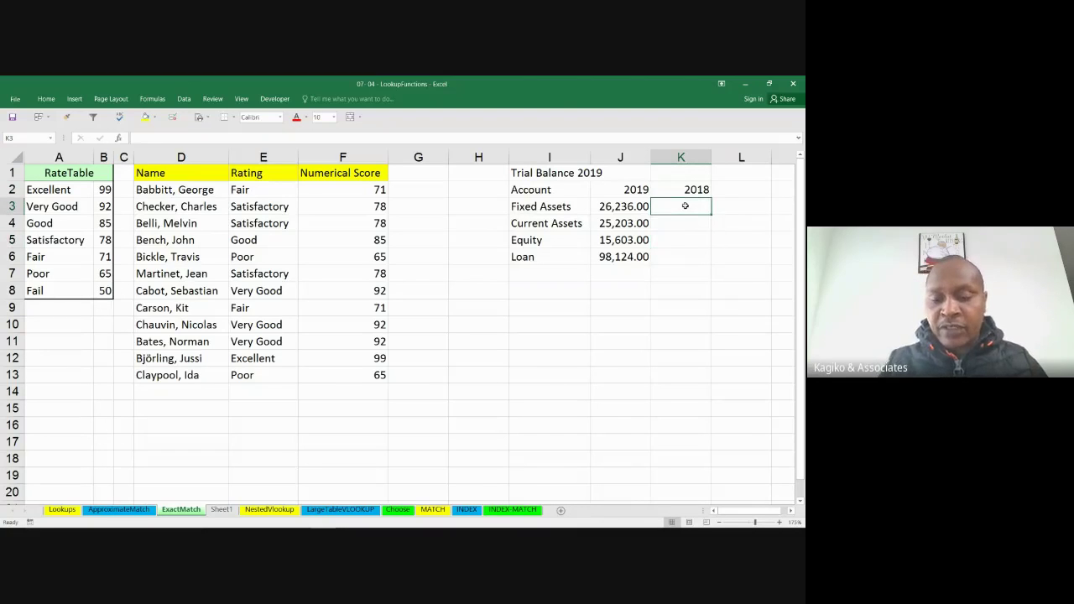
pyautogui.write('=vloo')
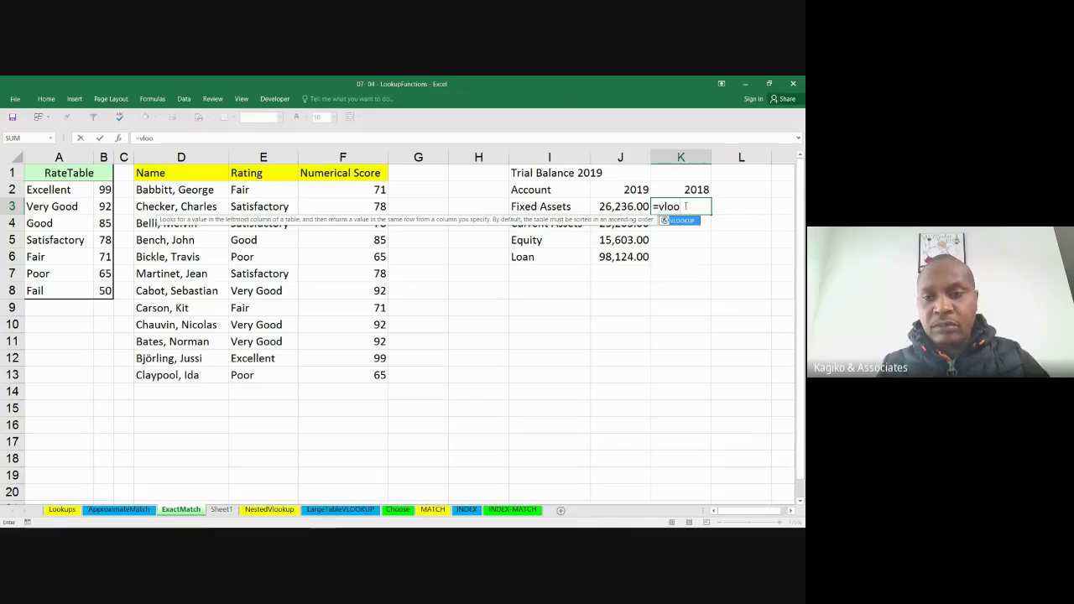
pyautogui.press('Tab')
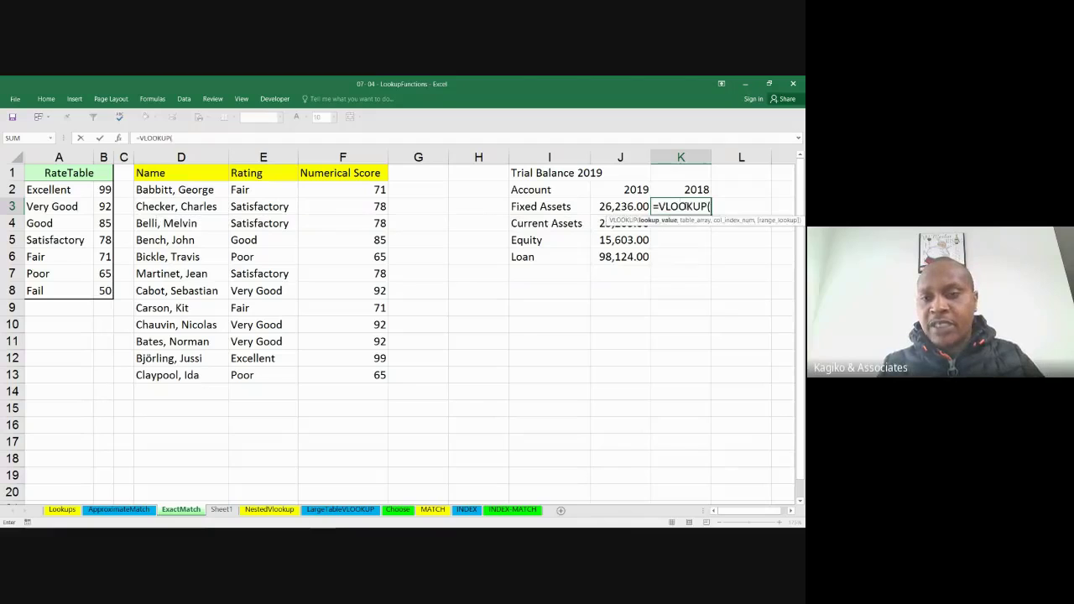
pyautogui.click(554, 204)
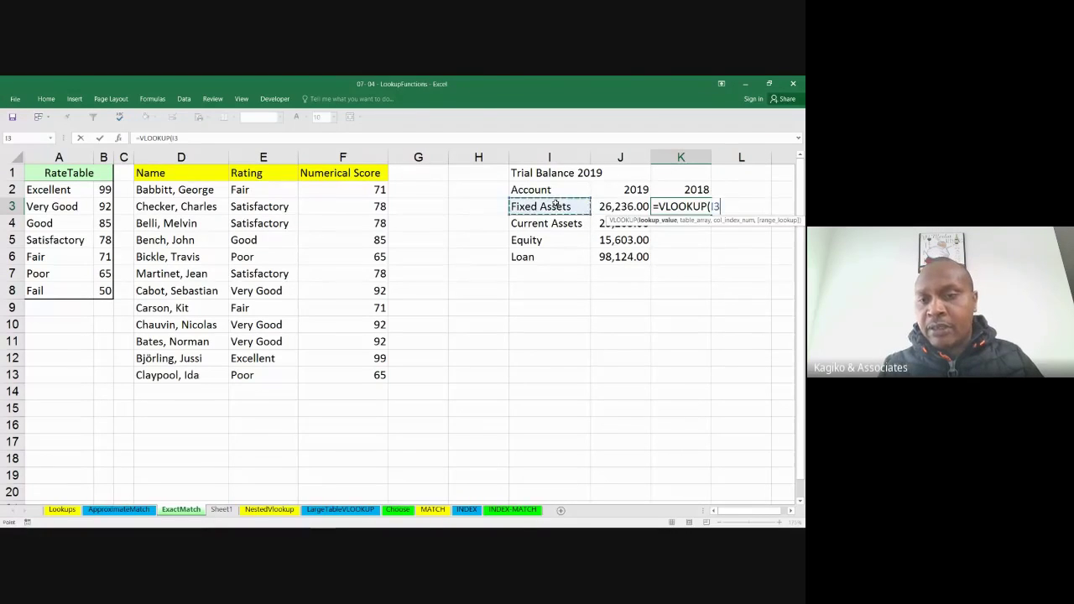
pyautogui.write(',')
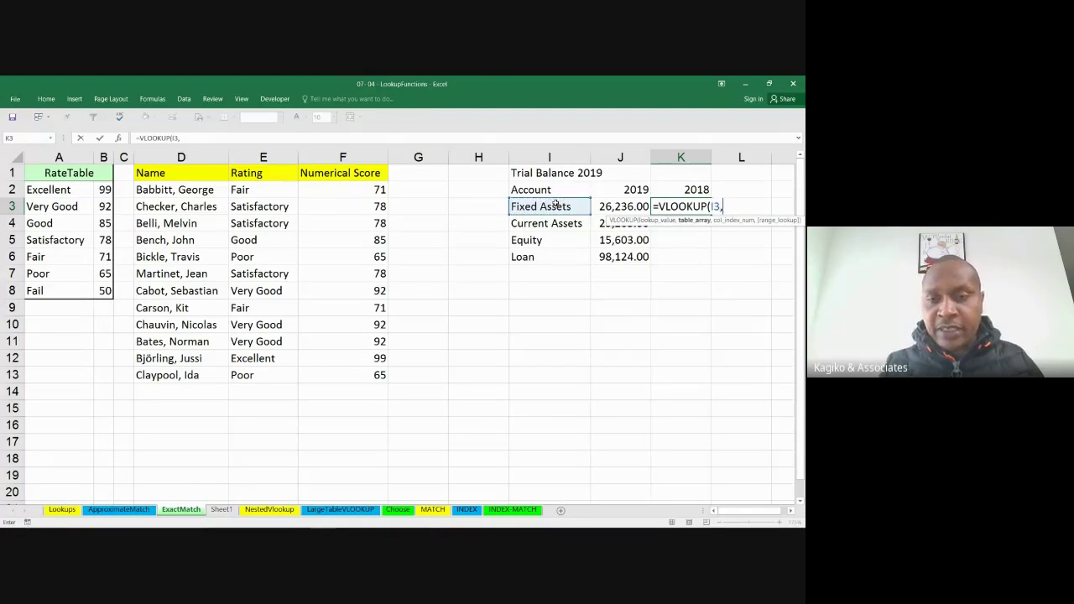
pyautogui.click(221, 511)
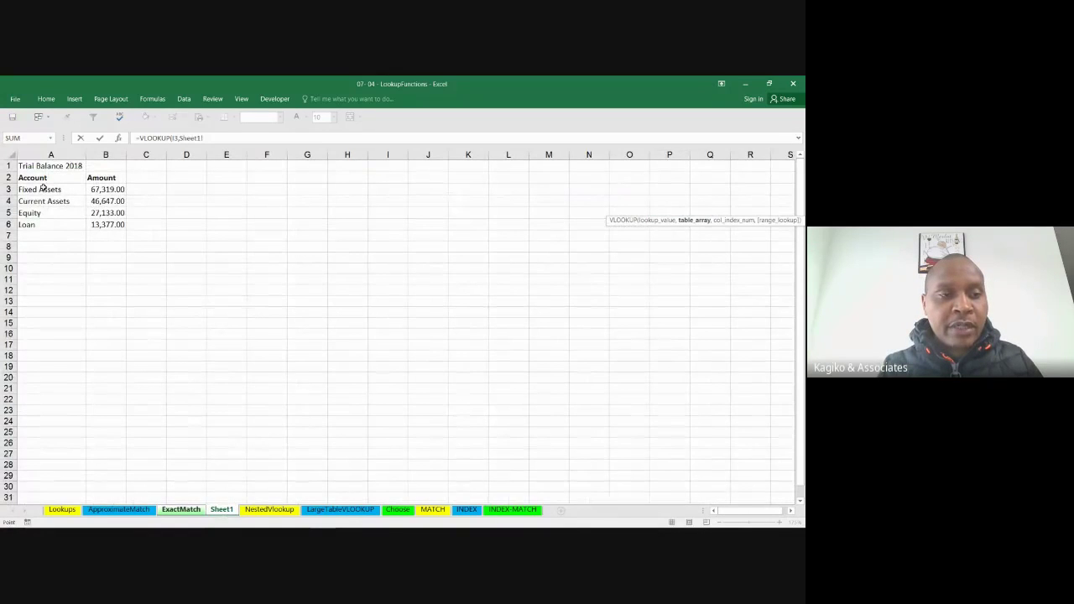
pyautogui.moveTo(44, 188); pyautogui.dragTo(108, 224)
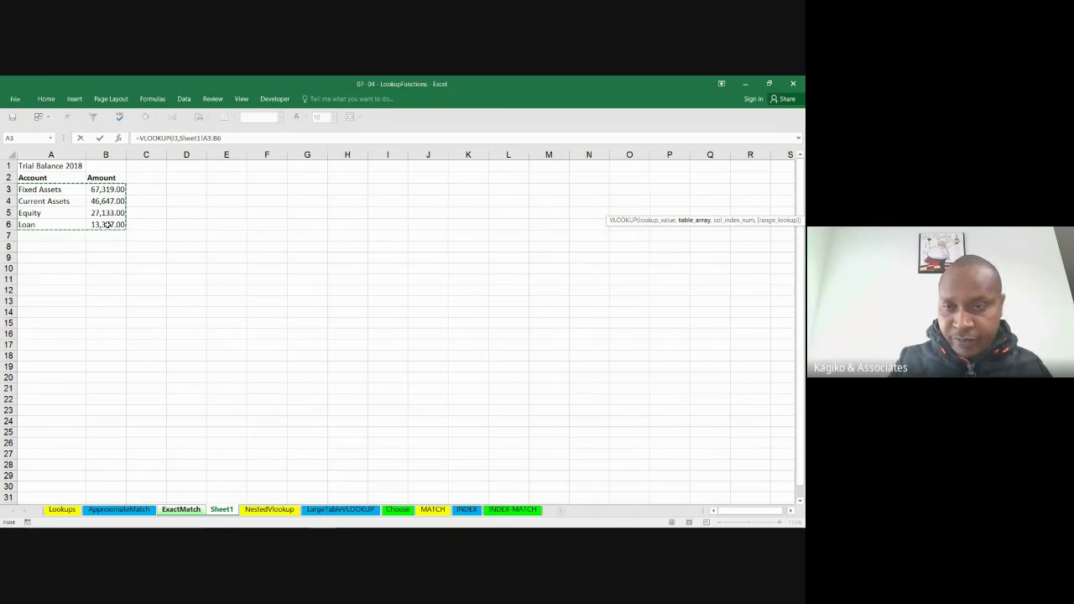
pyautogui.write(',')
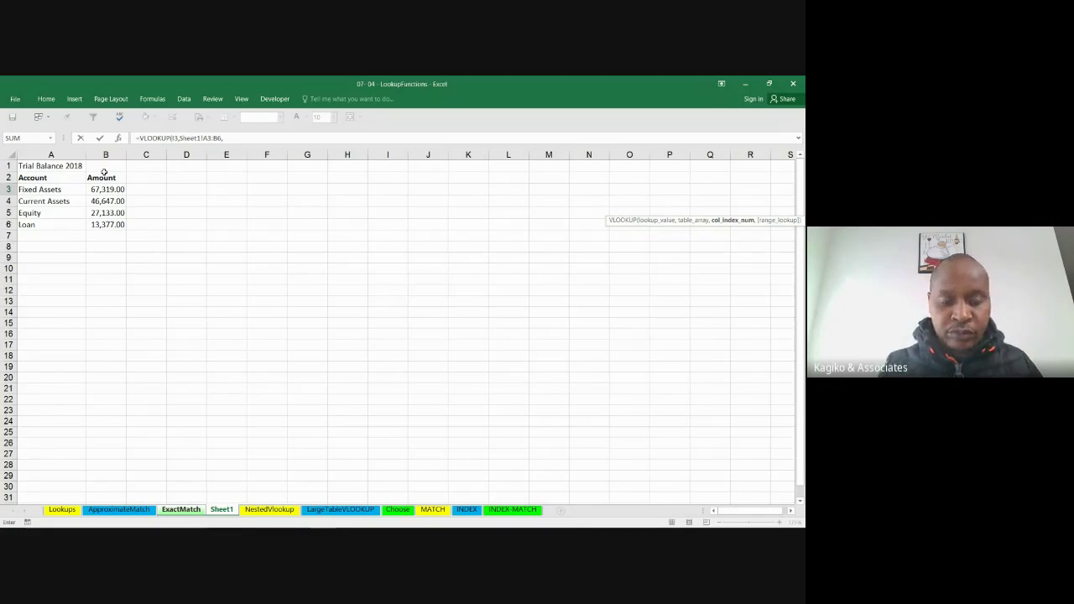
# - Finish the VLOOKUP with column 2, FALSE exact match and an absolute table reference
pyautogui.write('2')
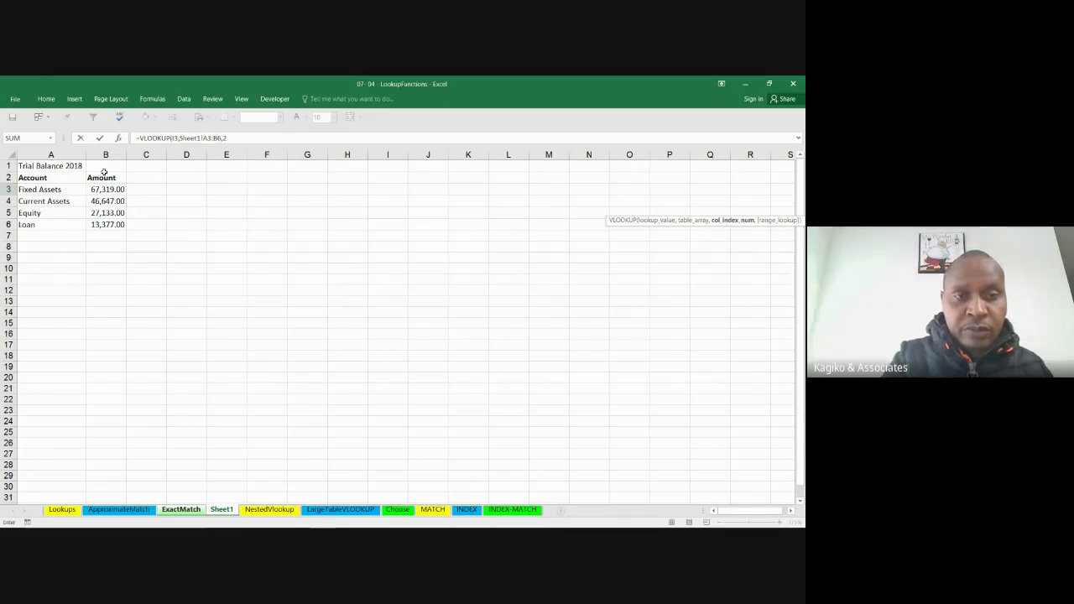
pyautogui.write(',')
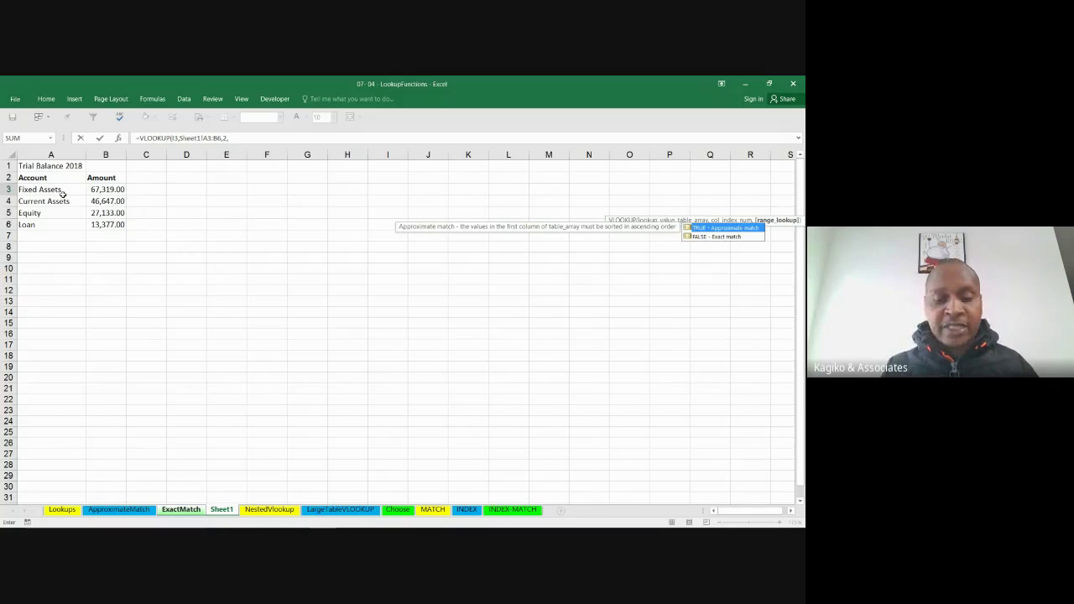
pyautogui.press('Down')
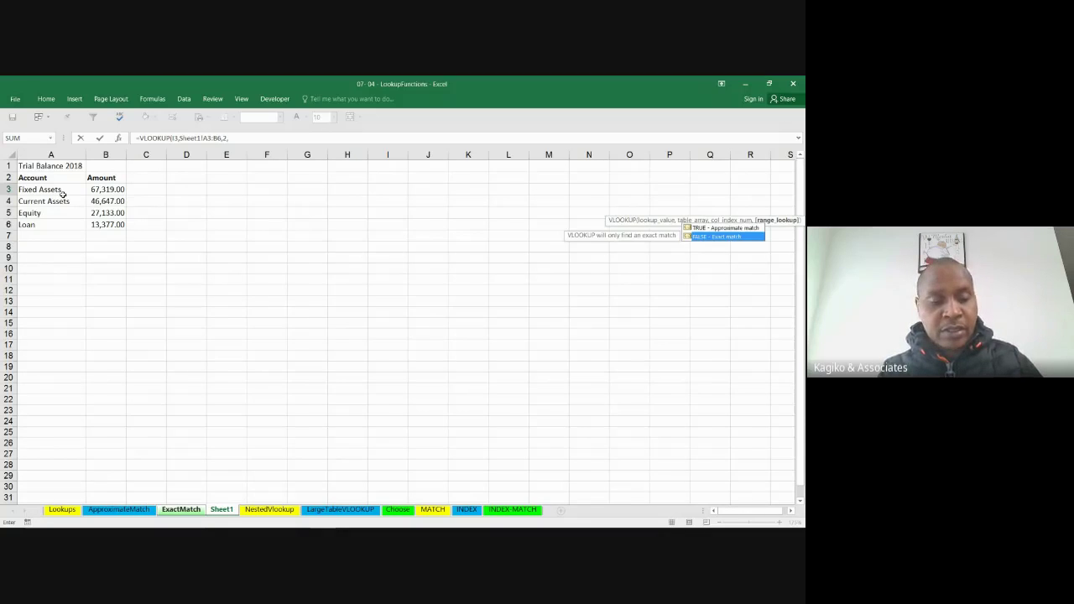
pyautogui.press('Tab')
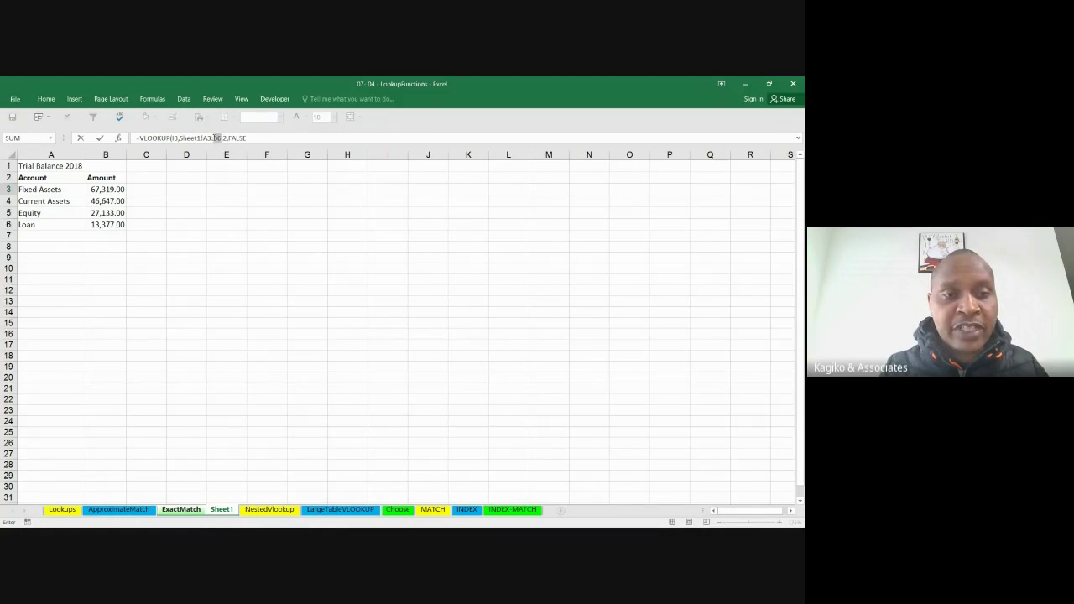
pyautogui.moveTo(215, 137); pyautogui.dragTo(202, 138)
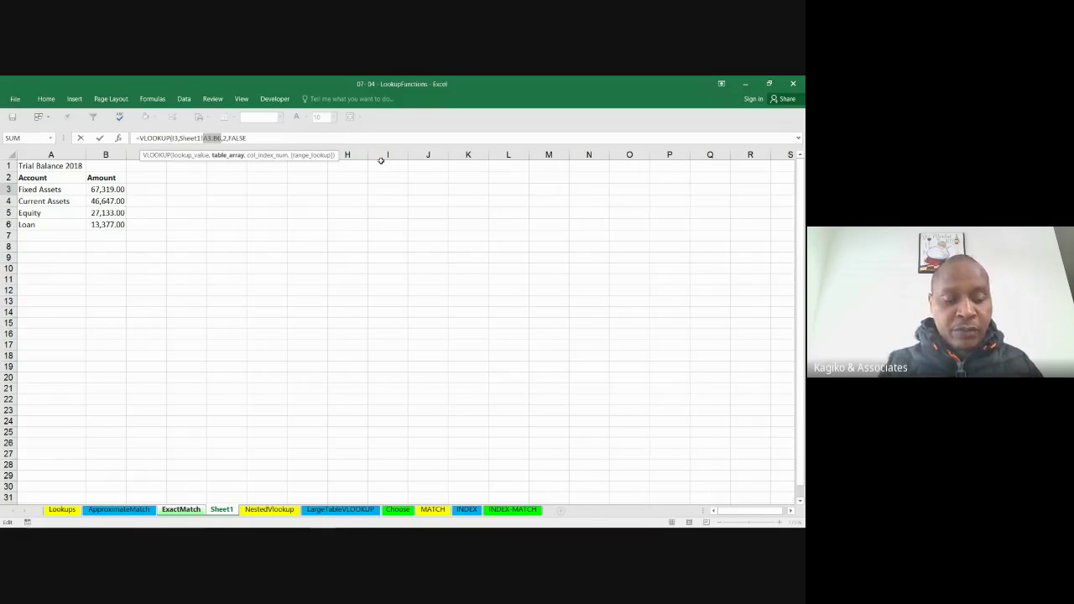
pyautogui.press('F4')
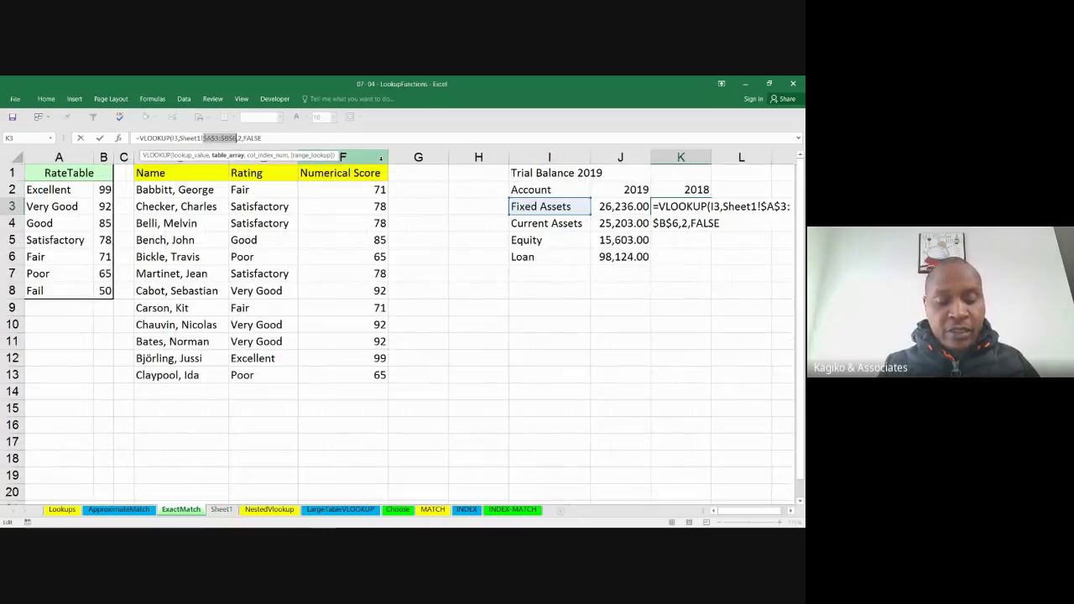
pyautogui.hotkey('ctrl', 'Return')
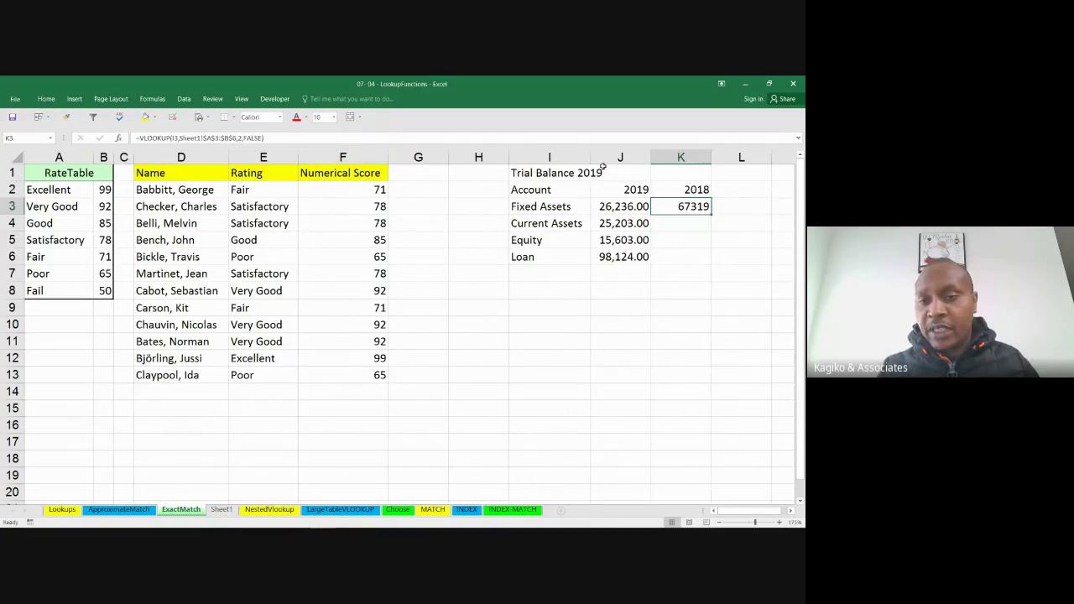
# - Copy the lookup down to K6 and format 2018 amounts with thousands separators and two decimals
pyautogui.doubleClick(711, 215)
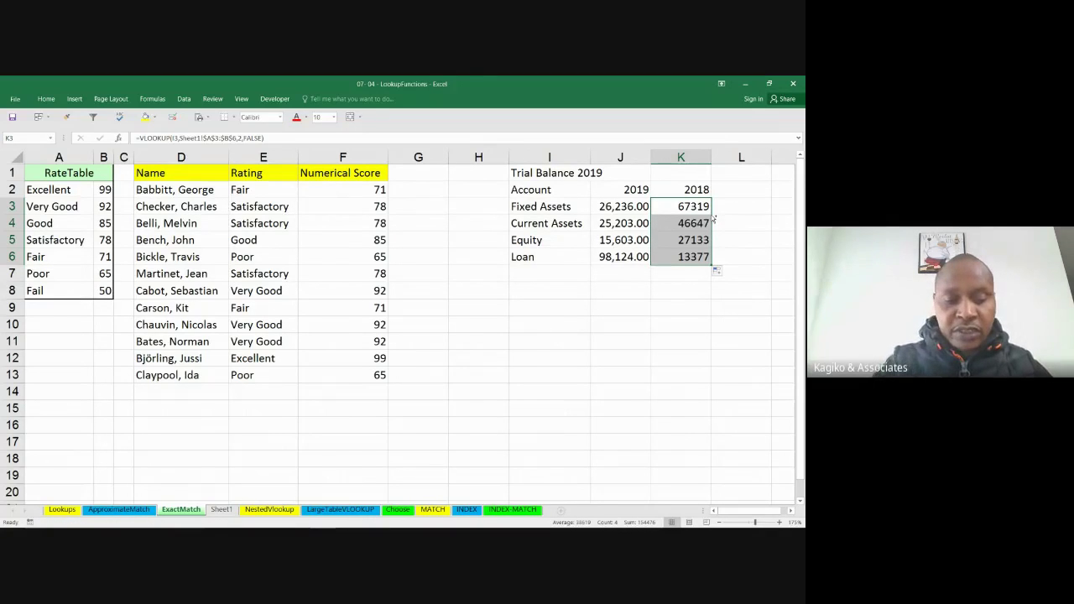
pyautogui.hotkey('ctrl', 'shift', '1')
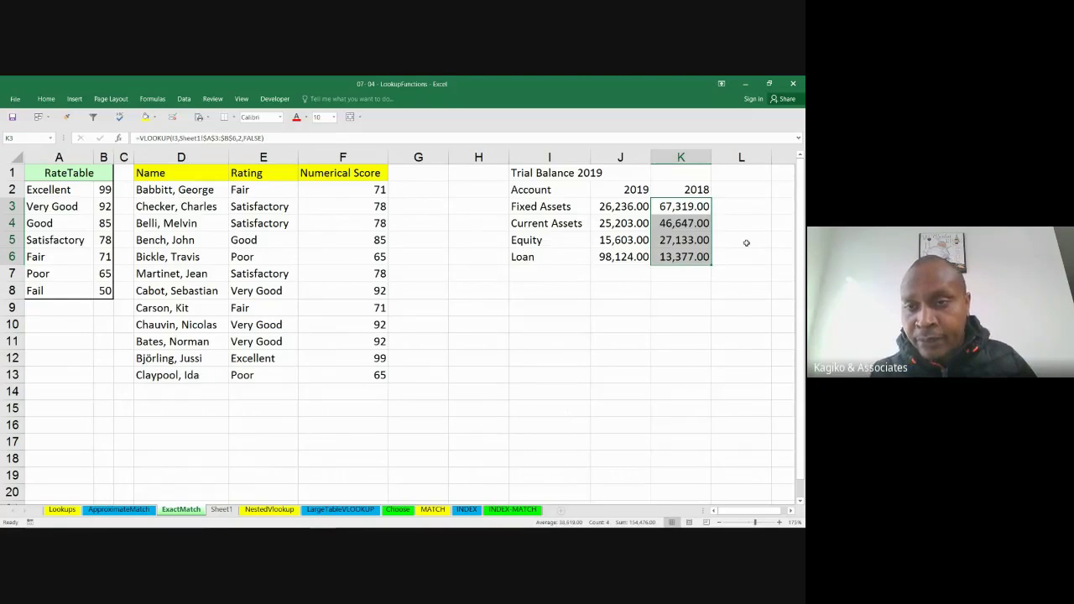
pyautogui.moveTo(802, 198)
pyautogui.mouseDown()
pyautogui.moveTo(801, 225)
pyautogui.moveTo(799, 183)
pyautogui.mouseUp()
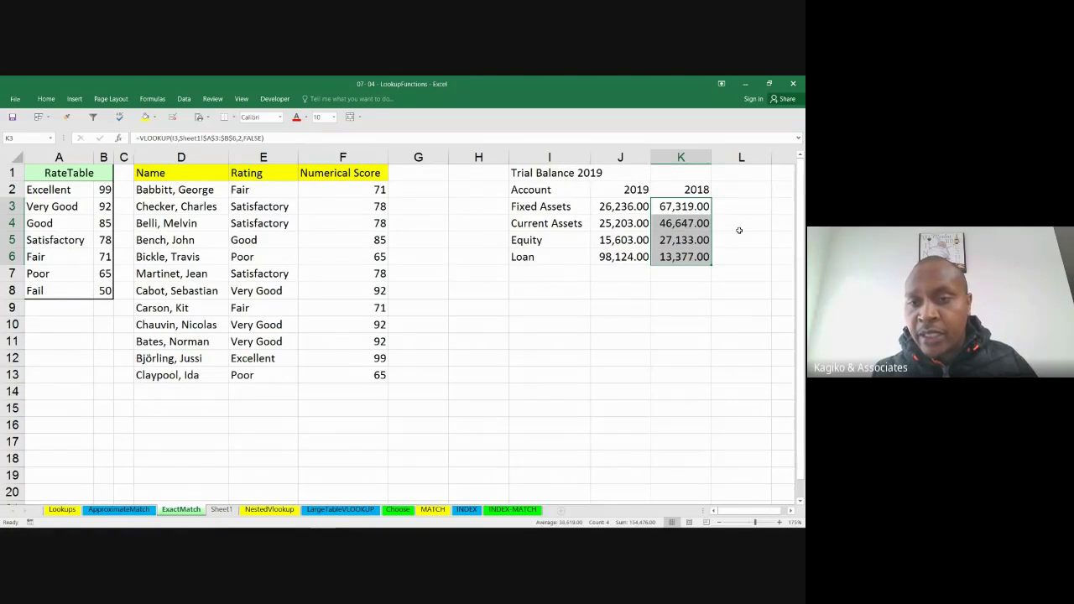
# - Add a Variance header in L2 beside the 2018 column
pyautogui.click(734, 192)
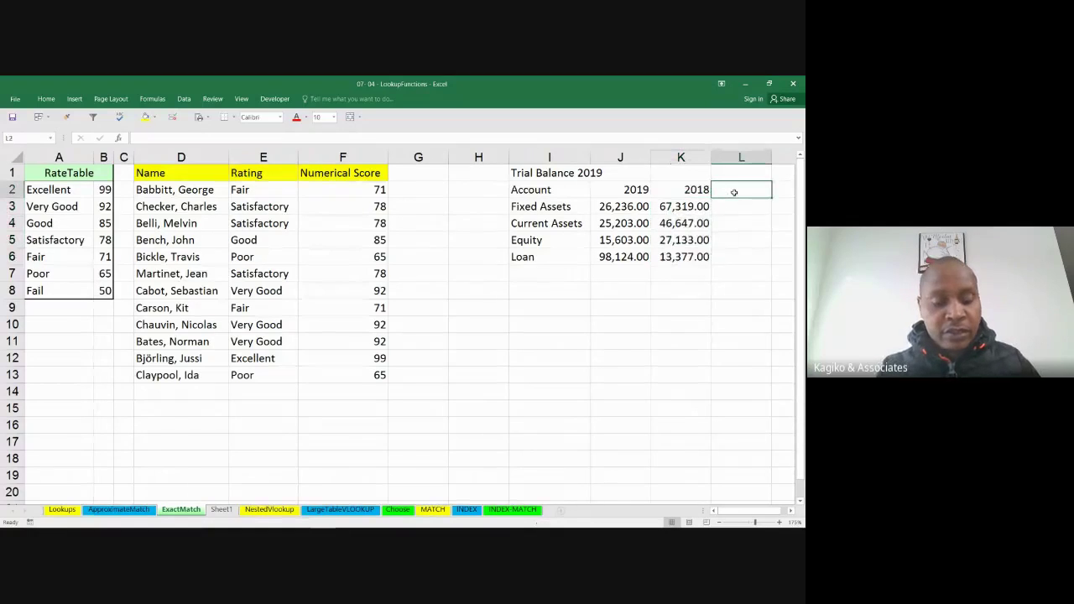
pyautogui.write('Vari')
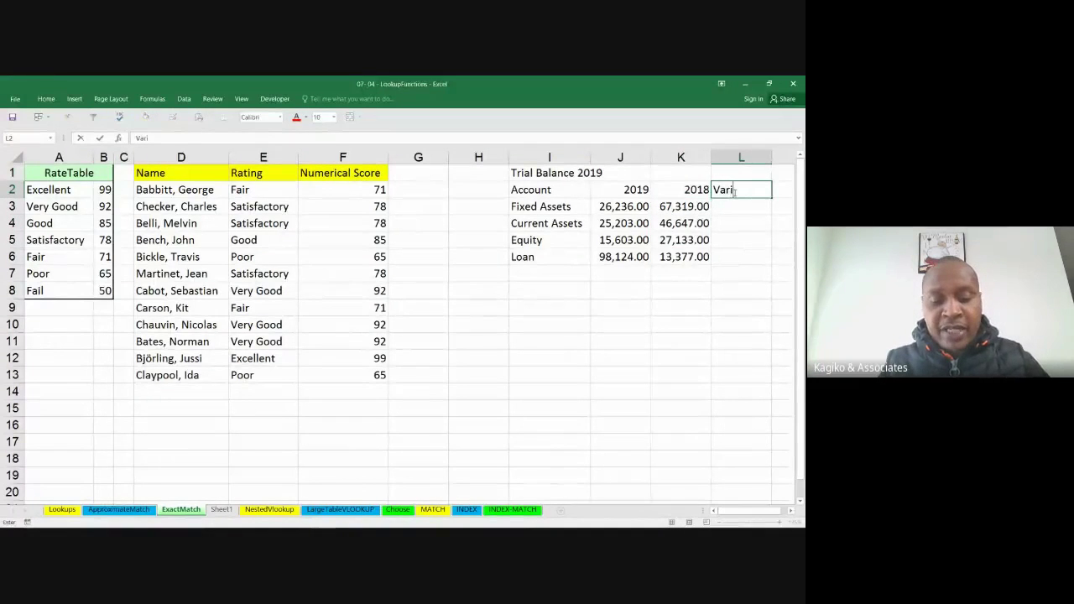
pyautogui.write('ance')
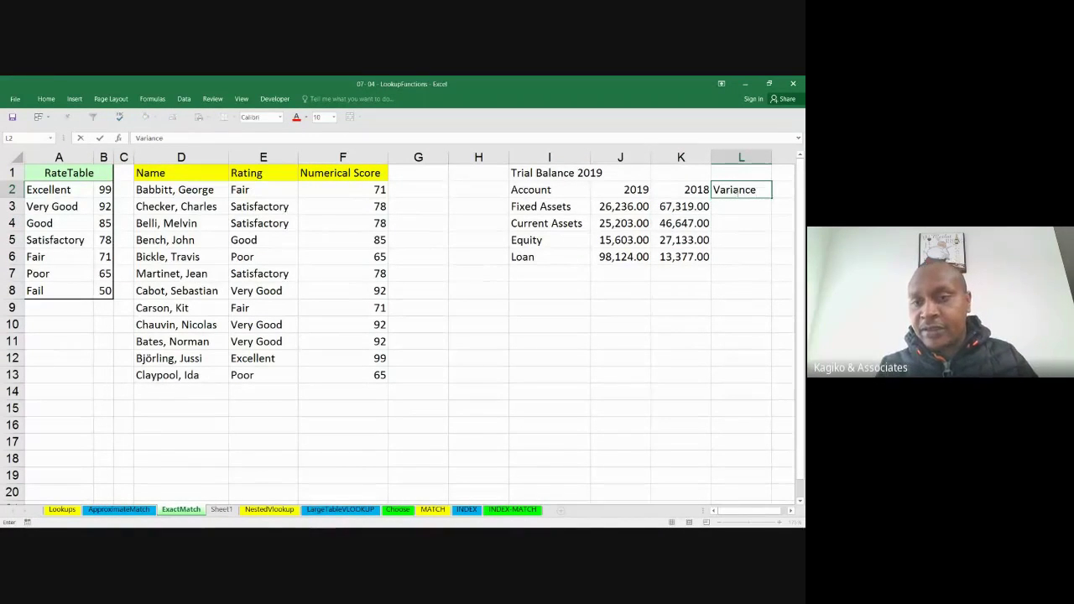
pyautogui.click(751, 214)
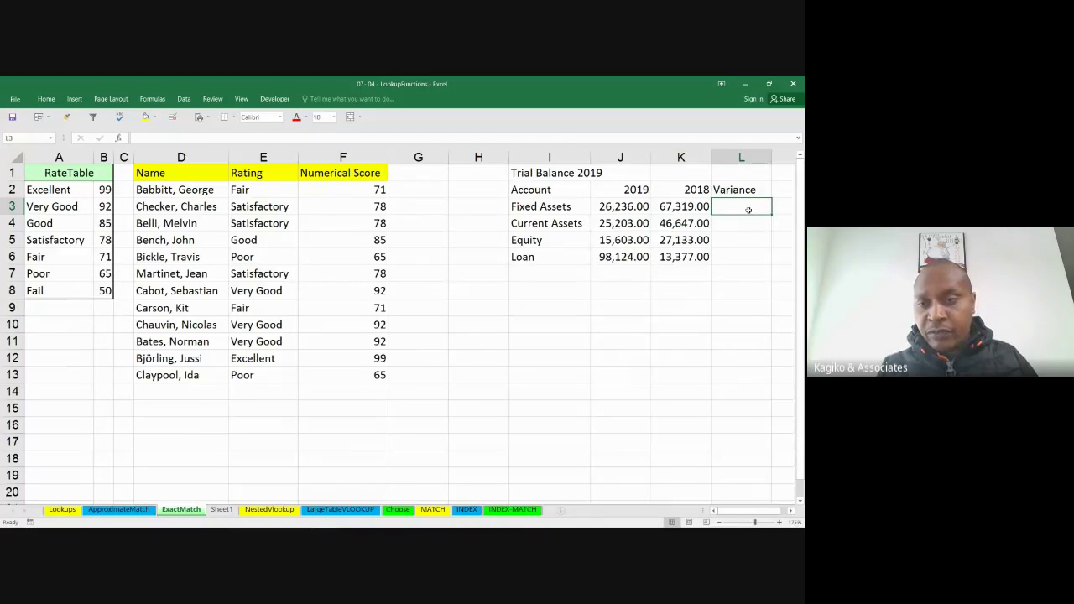
# - Fill L3:L6 with the =J3-K3 variance formula, then switch to the video meeting
pyautogui.moveTo(750, 207); pyautogui.dragTo(747, 254)
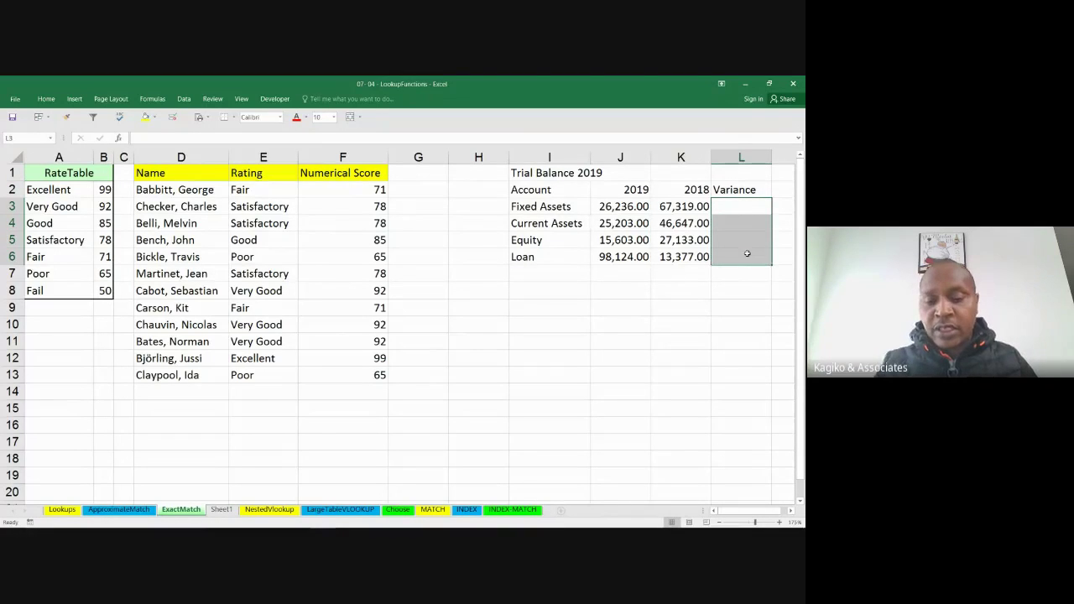
pyautogui.write('-')
pyautogui.write('=')
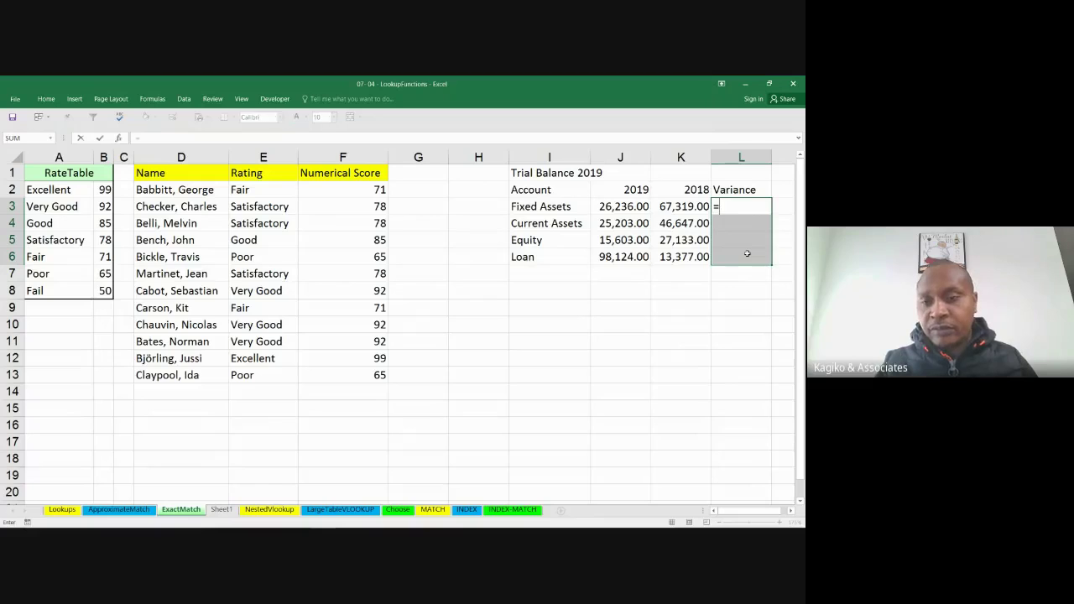
pyautogui.click(606, 208)
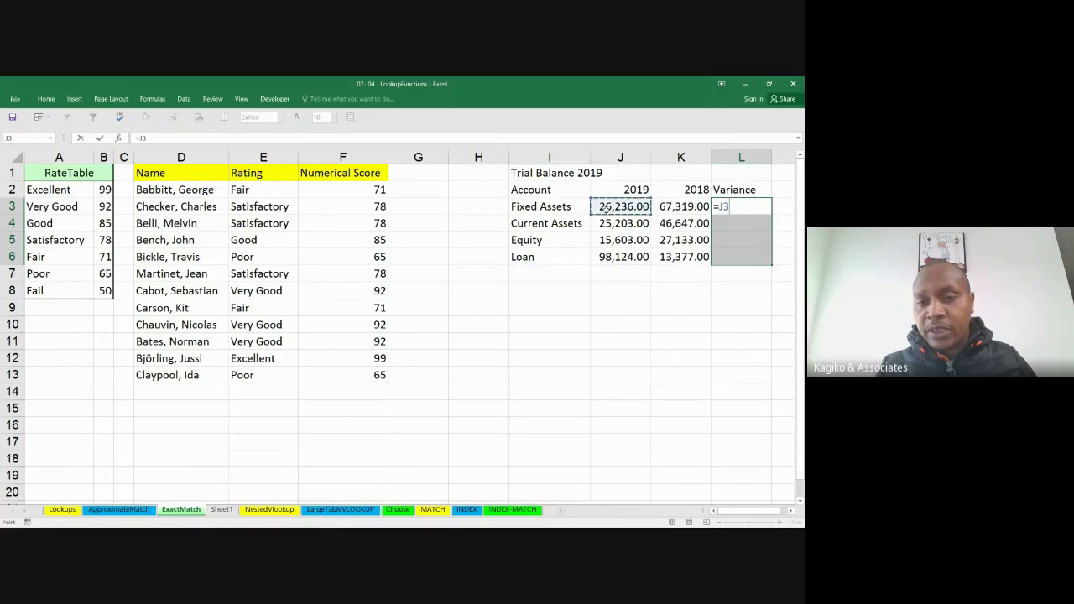
pyautogui.write('-')
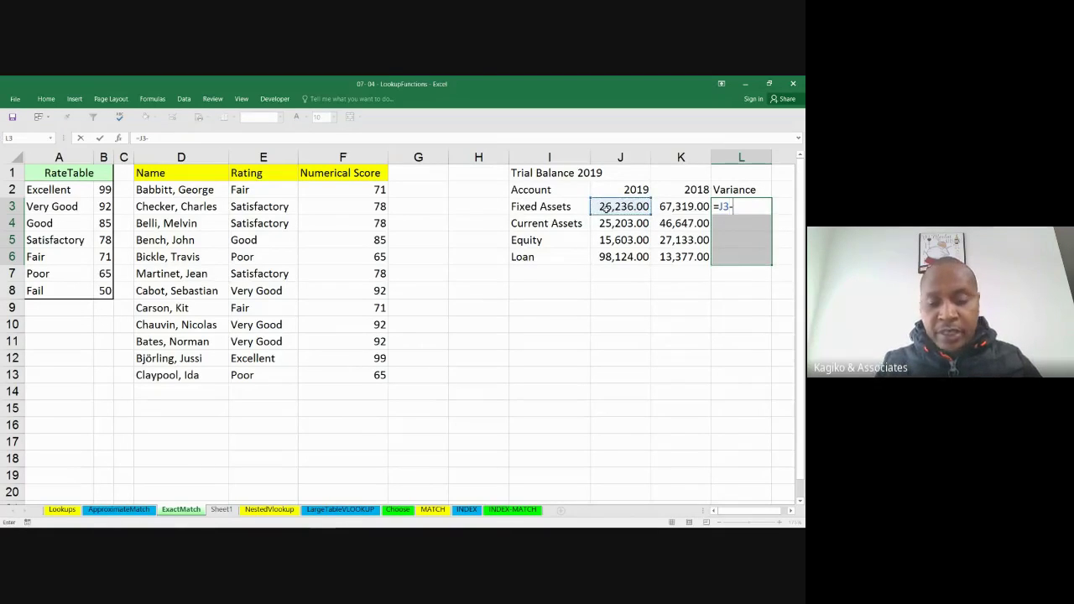
pyautogui.press('Left')
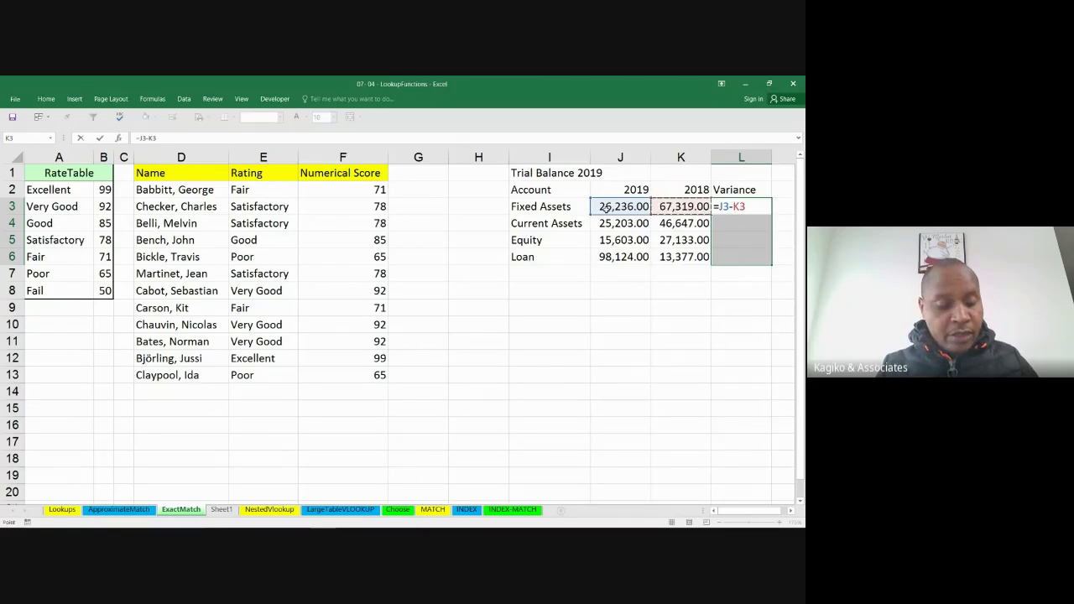
pyautogui.hotkey('ctrl', 'Return')
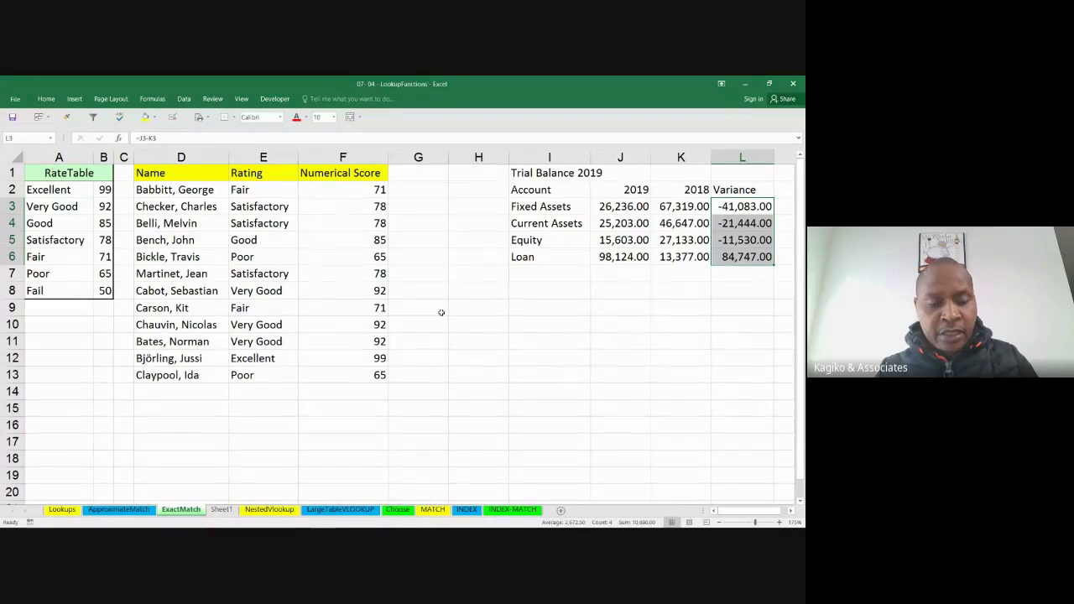
pyautogui.hotkey('alt', 'Tab')
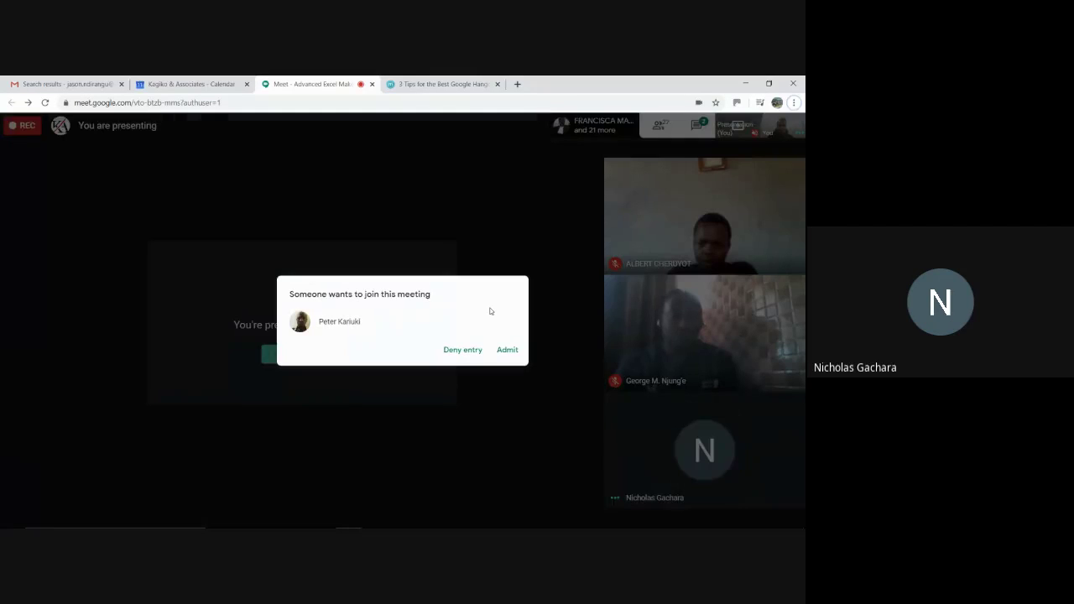
# - Admit the waiting participant to the Google Meet call and return to Excel
pyautogui.click(505, 350)
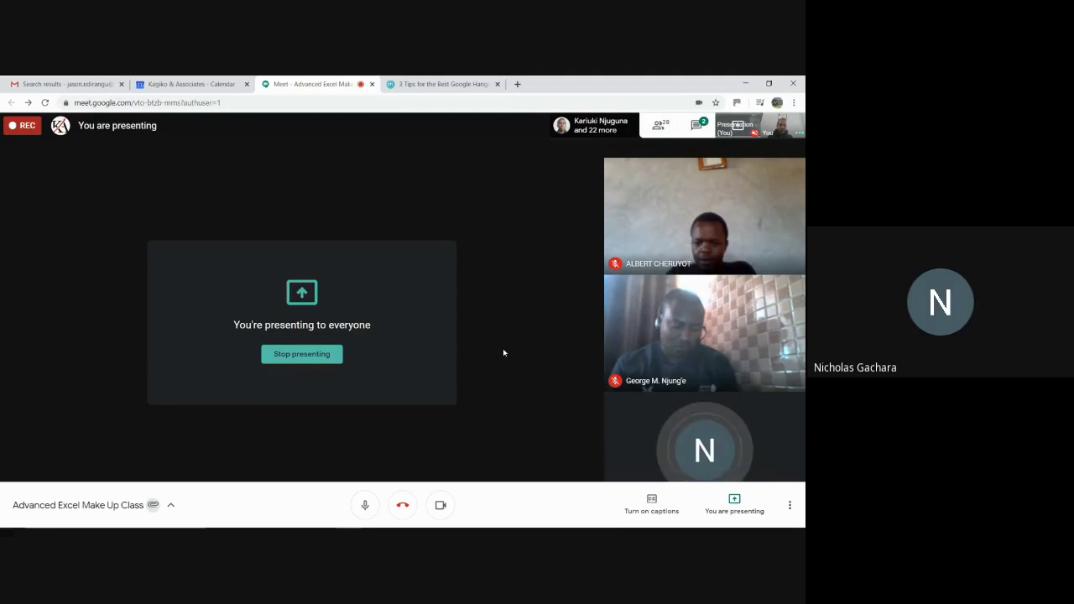
pyautogui.hotkey('alt', 'Tab')
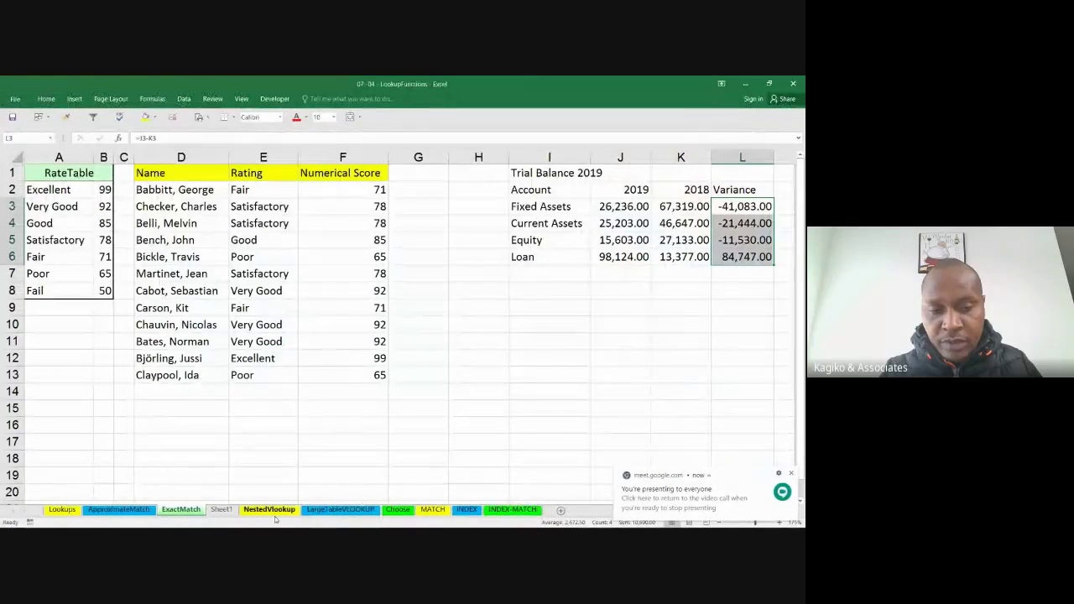
# - Select Sheet1's Account and Amount range A2:B6 and put the cursor in the Name Box
pyautogui.click(222, 509)
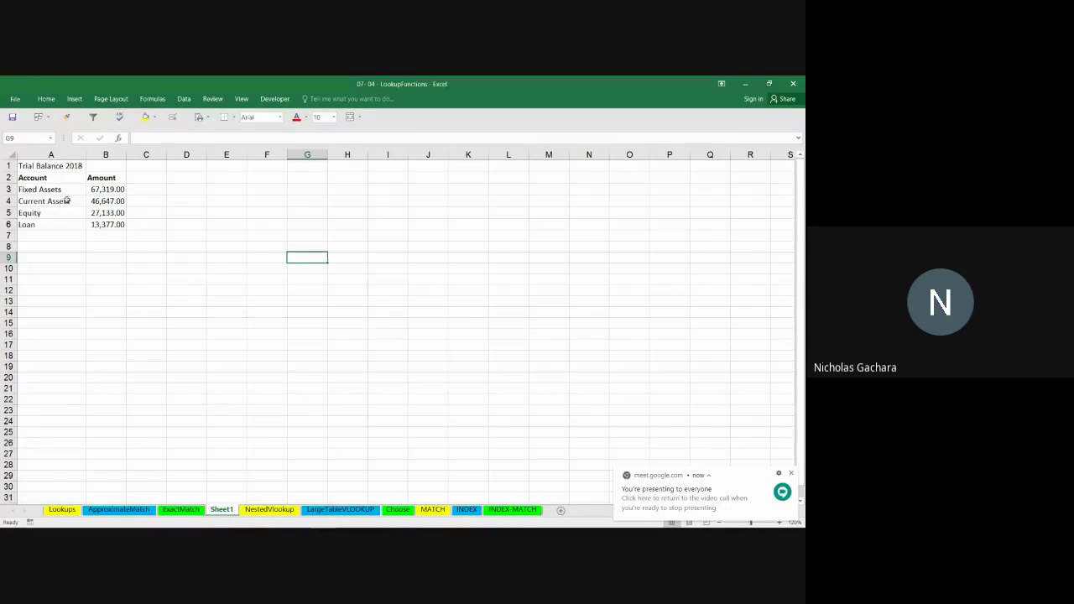
pyautogui.moveTo(65, 182); pyautogui.dragTo(109, 223)
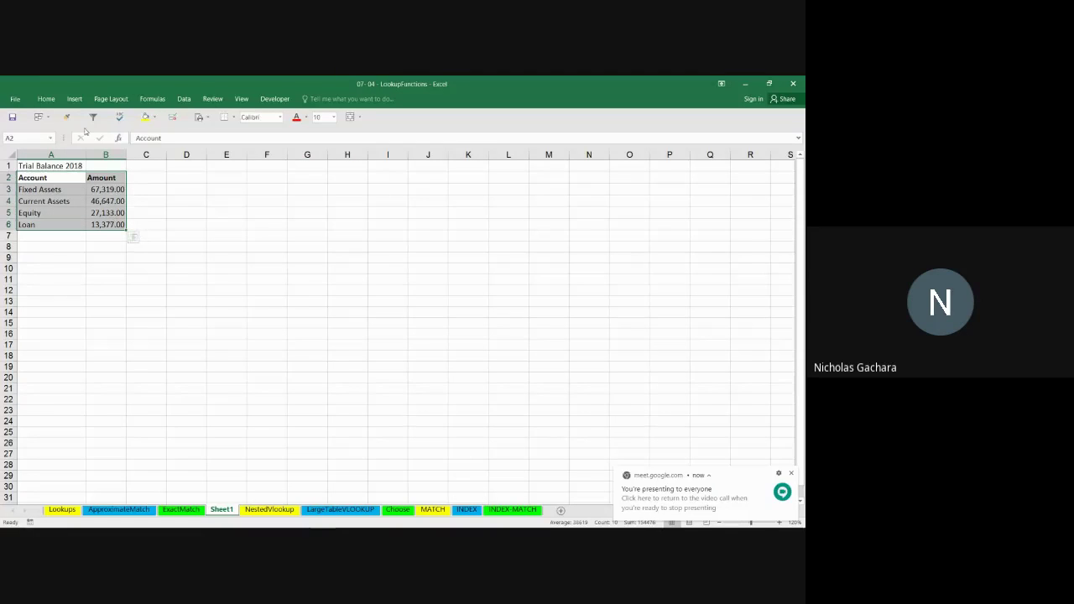
pyautogui.click(32, 141)
# - Name the range Data after Excel rejects 2018Data as an invalid name
pyautogui.press('Return')
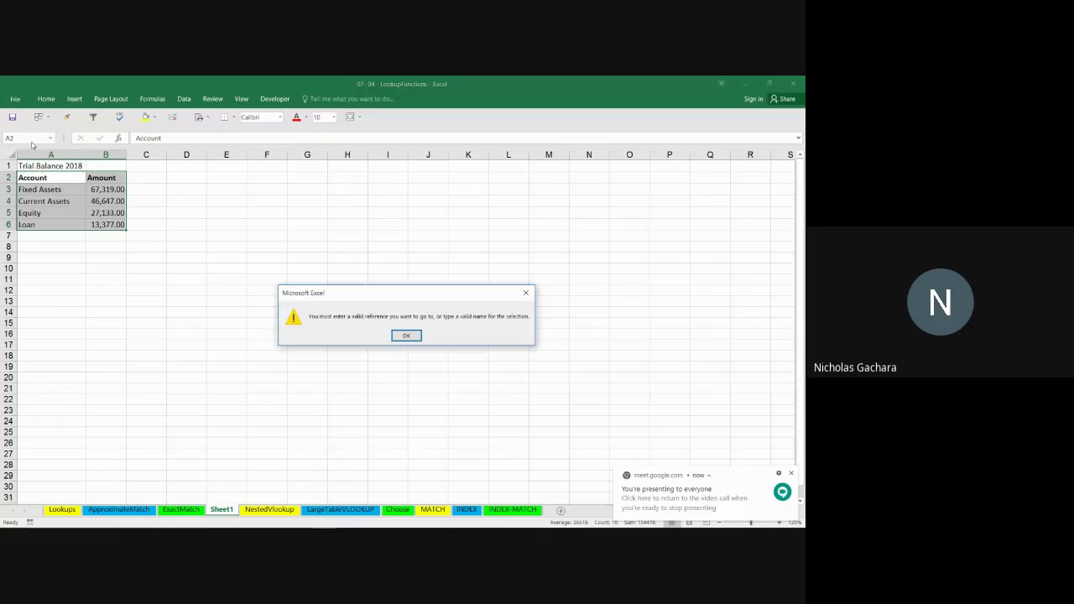
pyautogui.click(407, 335)
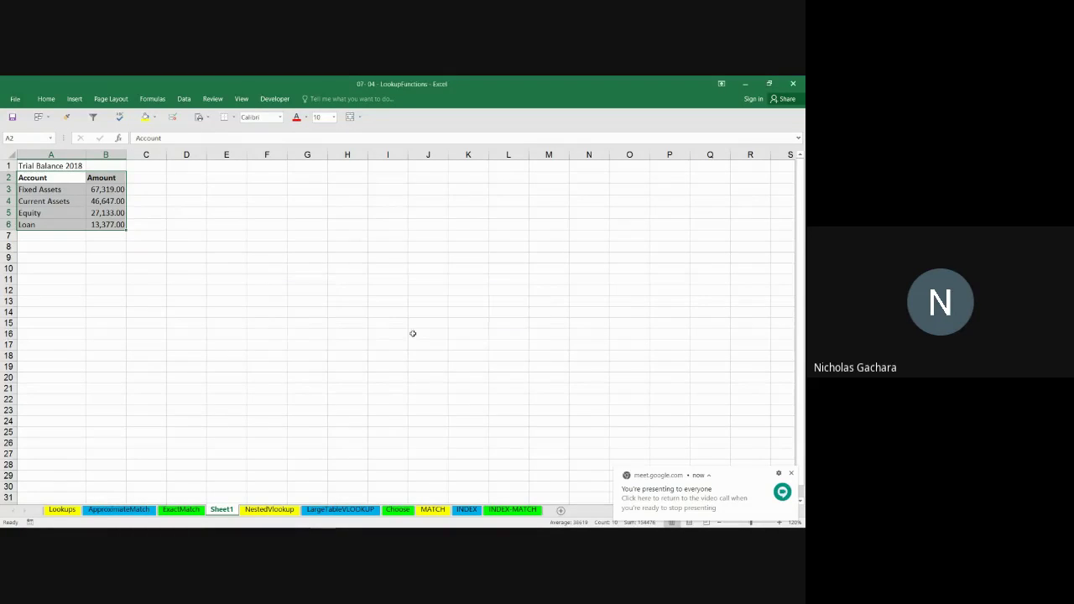
pyautogui.click(34, 137)
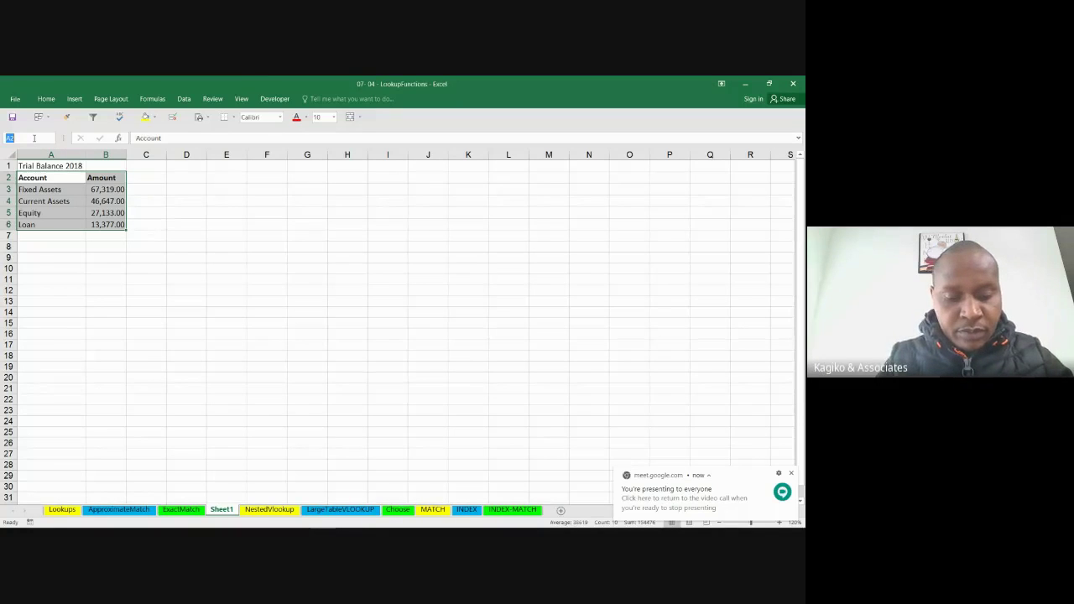
pyautogui.write('Data')
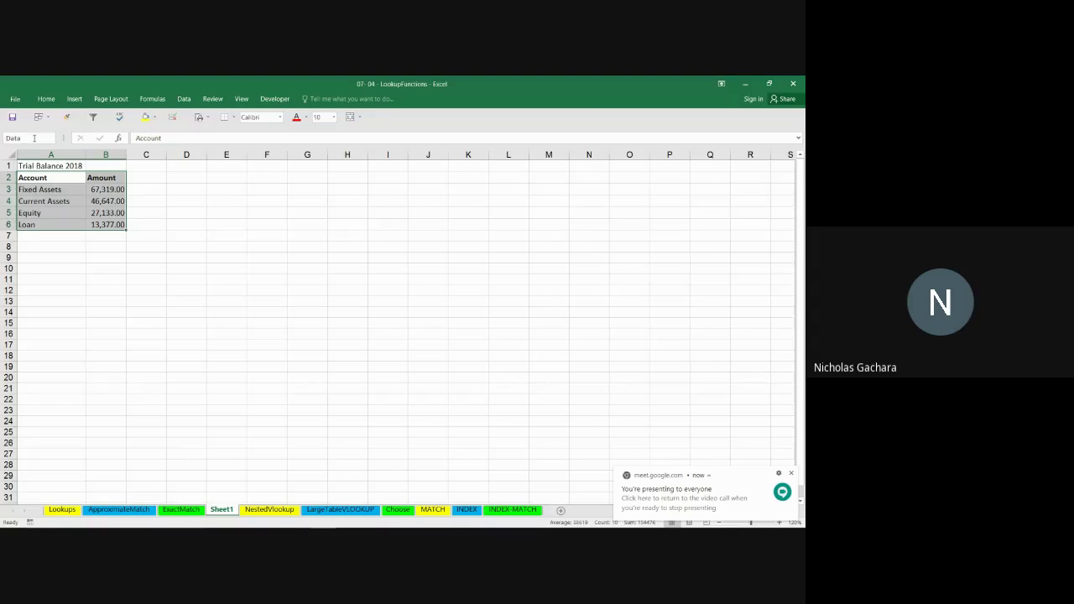
pyautogui.press('Return')
# - Replace the Sheet1 table reference in K3's VLOOKUP with the named range Data
pyautogui.click(181, 509)
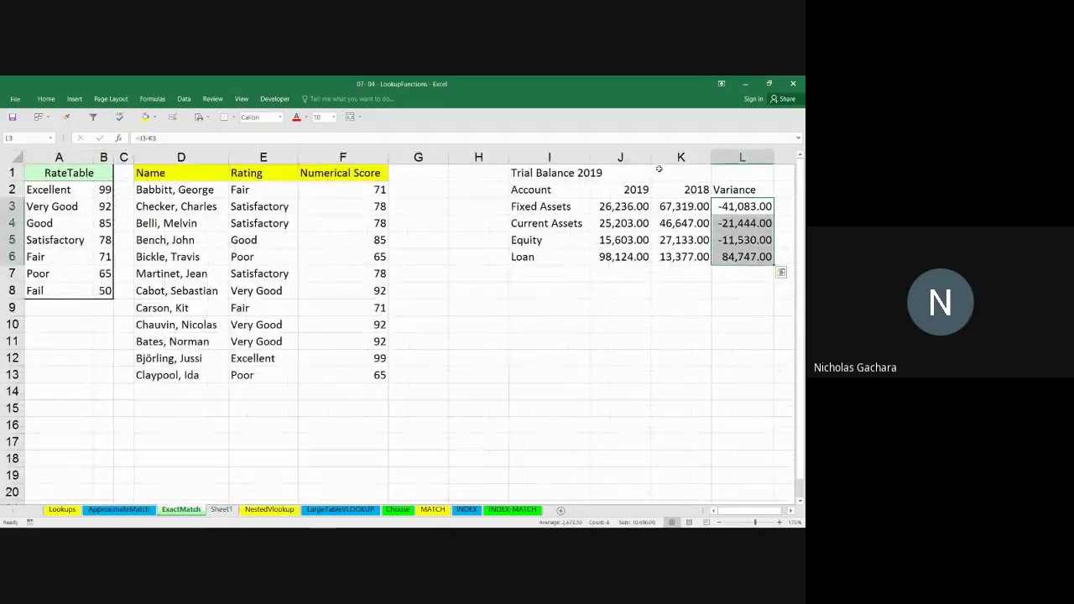
pyautogui.doubleClick(686, 207)
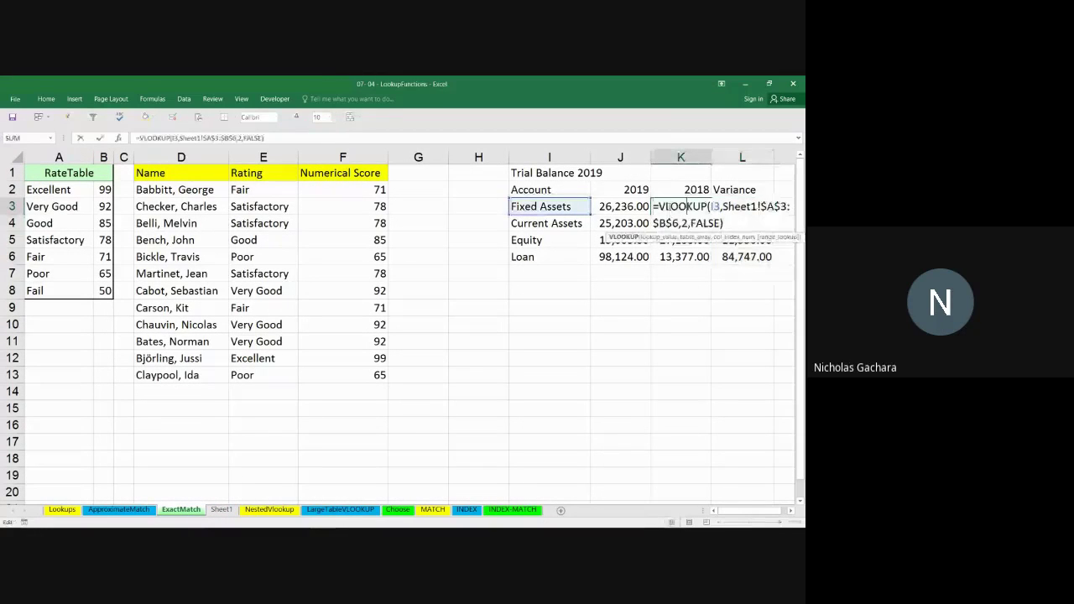
pyautogui.click(791, 510)
pyautogui.click(790, 510)
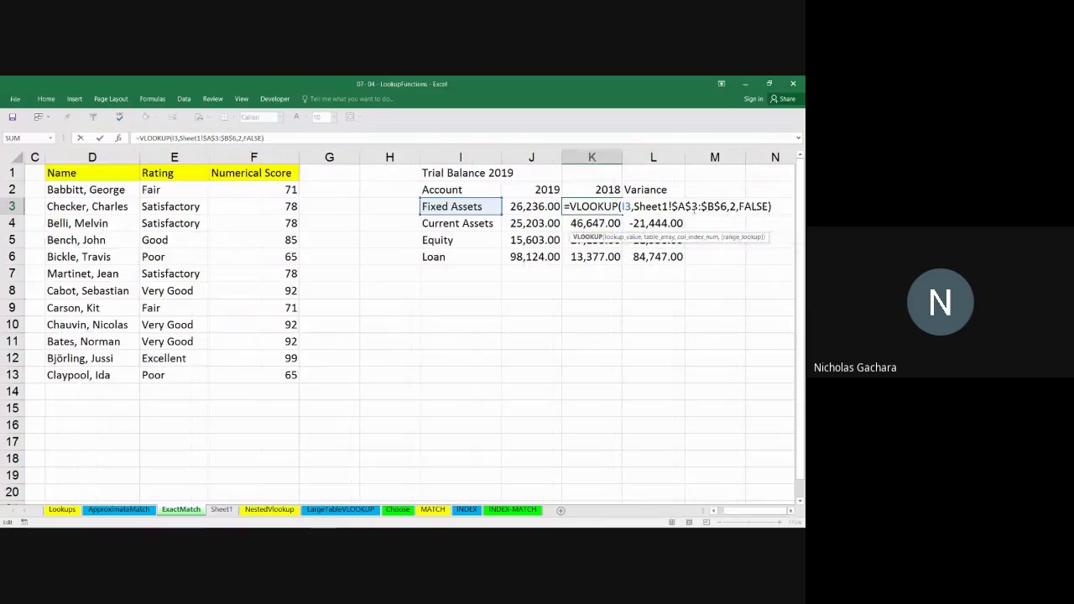
pyautogui.click(726, 207)
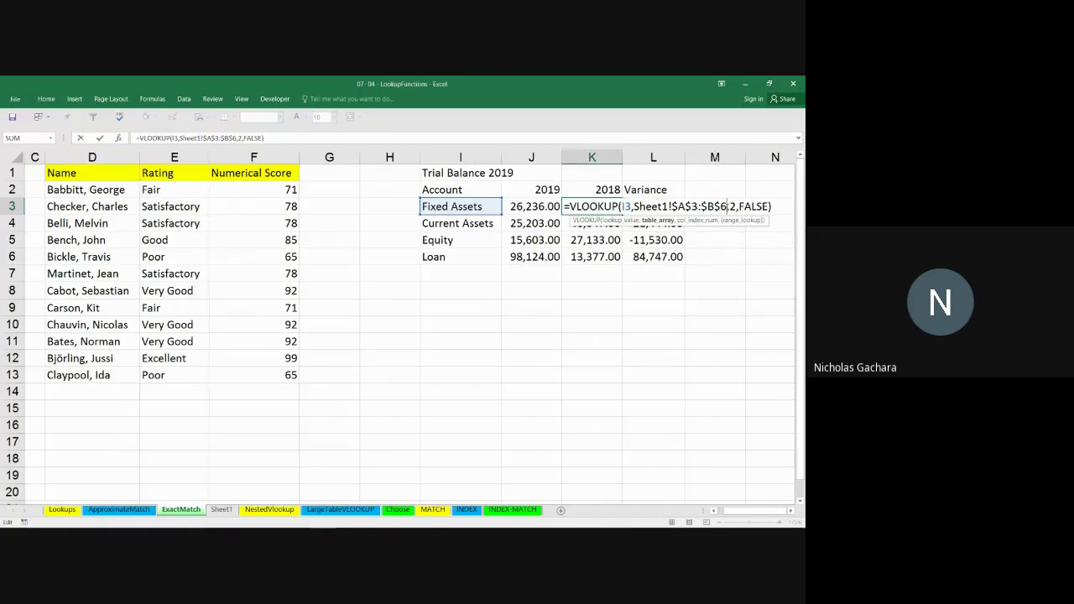
pyautogui.press('BackSpace')
pyautogui.press('BackSpace')
pyautogui.press('BackSpace')
pyautogui.press('BackSpace')
pyautogui.press('BackSpace')
pyautogui.press('BackSpace')
pyautogui.press('BackSpace')
pyautogui.press('BackSpace')
pyautogui.press('BackSpace')
pyautogui.press('BackSpace')
pyautogui.press('BackSpace')
pyautogui.press('BackSpace')
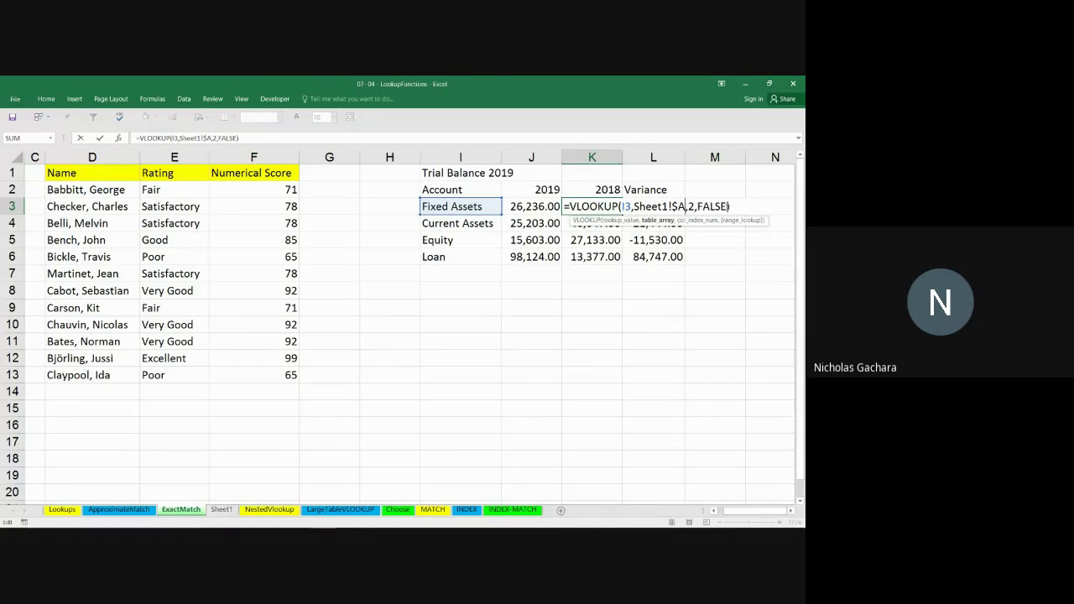
pyautogui.press('BackSpace')
pyautogui.press('BackSpace')
pyautogui.press('BackSpace')
pyautogui.press('BackSpace')
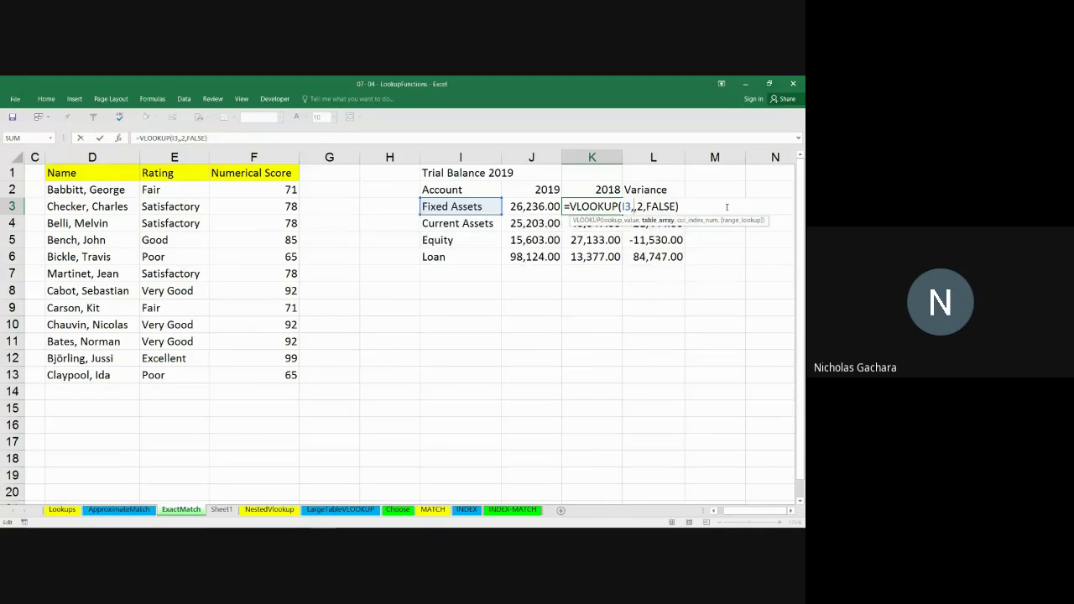
pyautogui.write('da')
pyautogui.press('Tab')
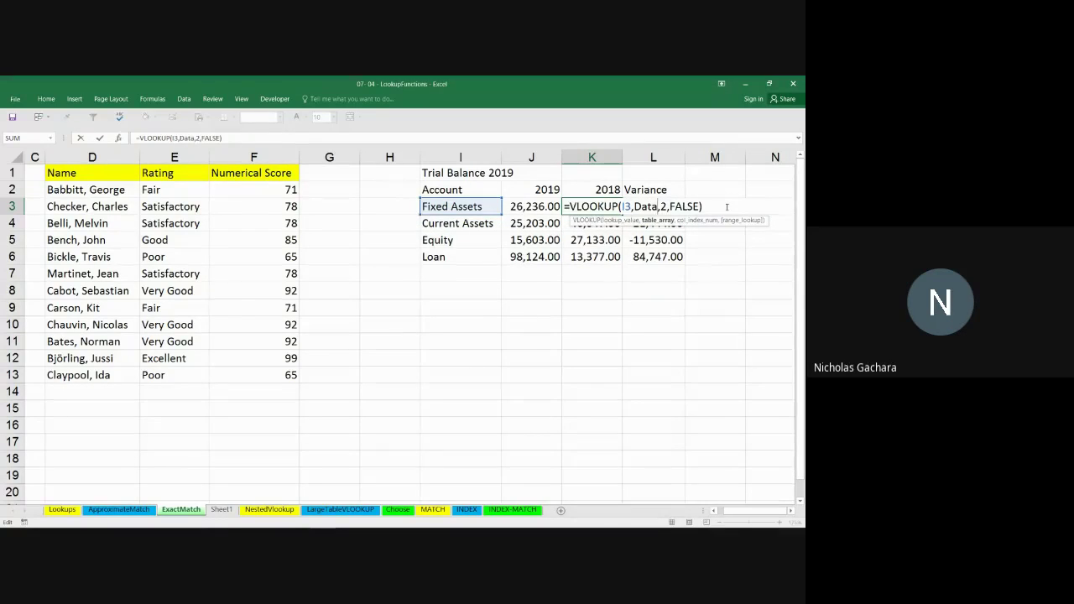
pyautogui.hotkey('ctrl', 'Return')
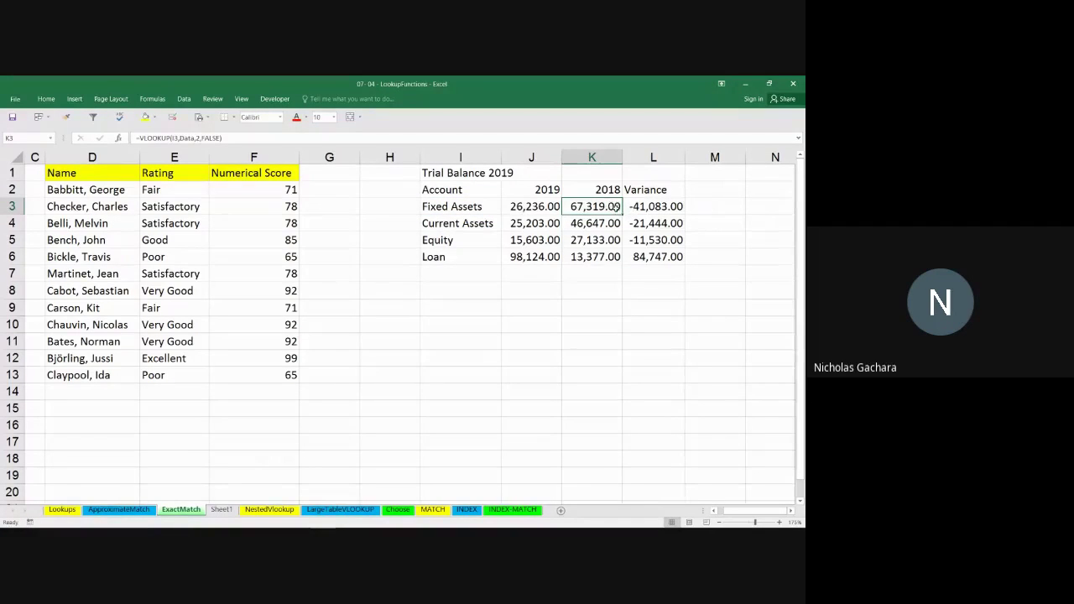
# - Copy the updated lookup down to K6 and review the K3 and K4 formulas
pyautogui.doubleClick(623, 215)
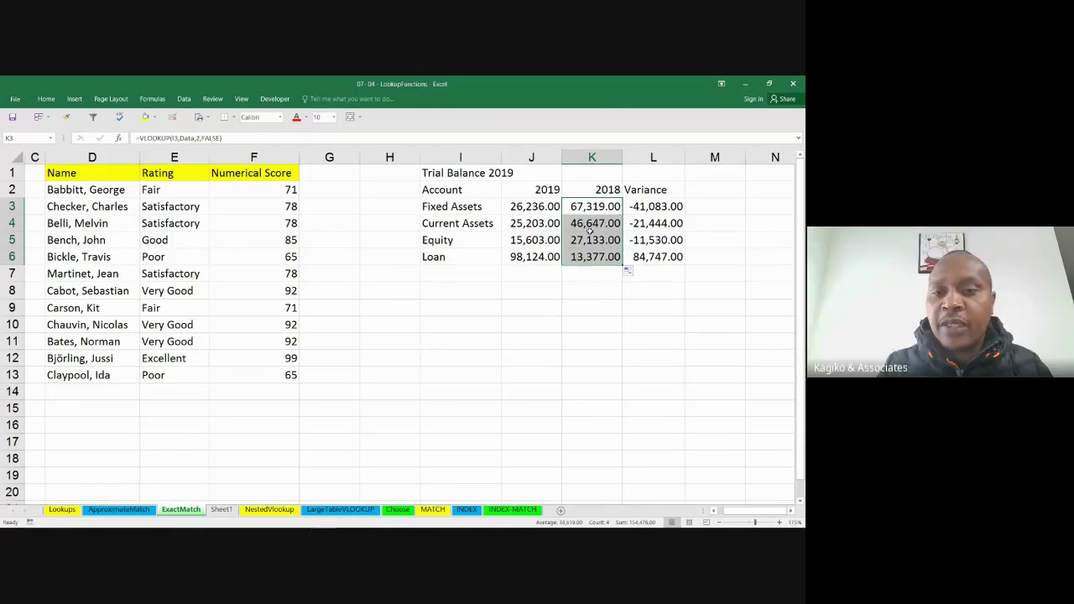
pyautogui.click(590, 220)
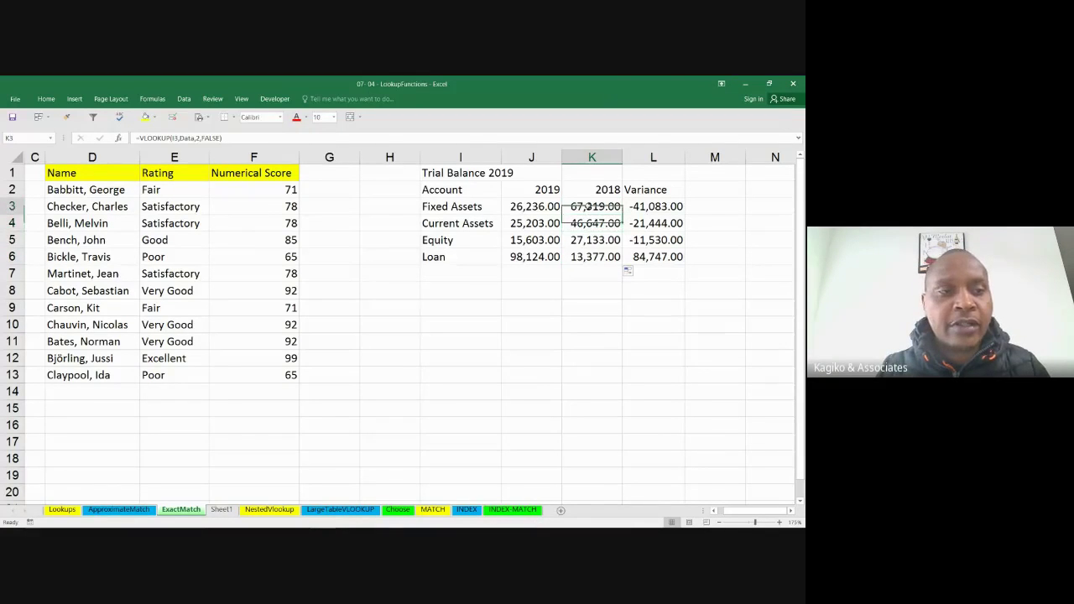
pyautogui.doubleClick(590, 207)
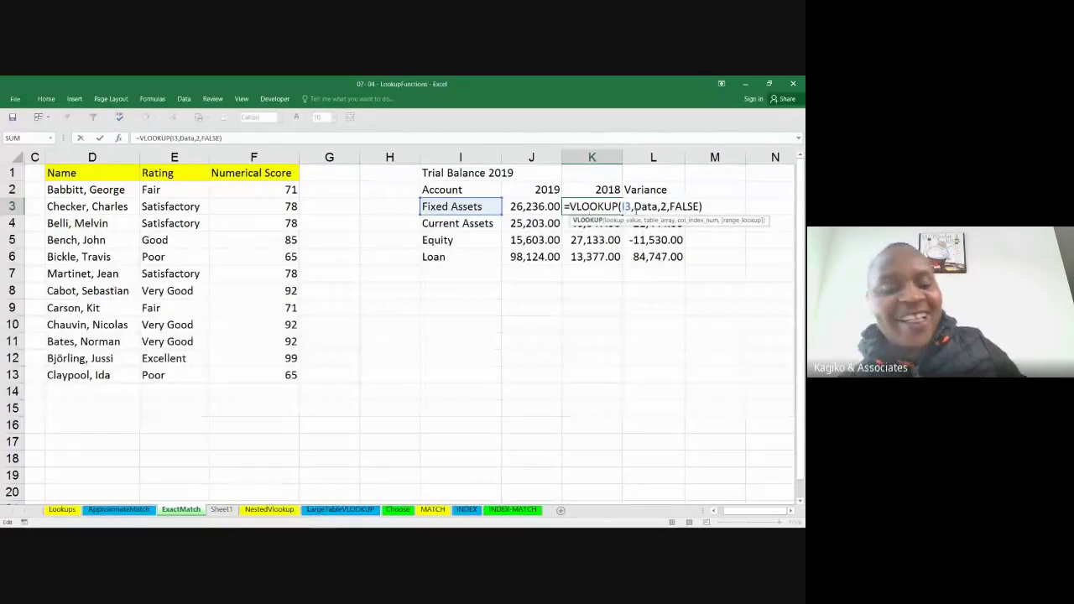
pyautogui.press('Escape')
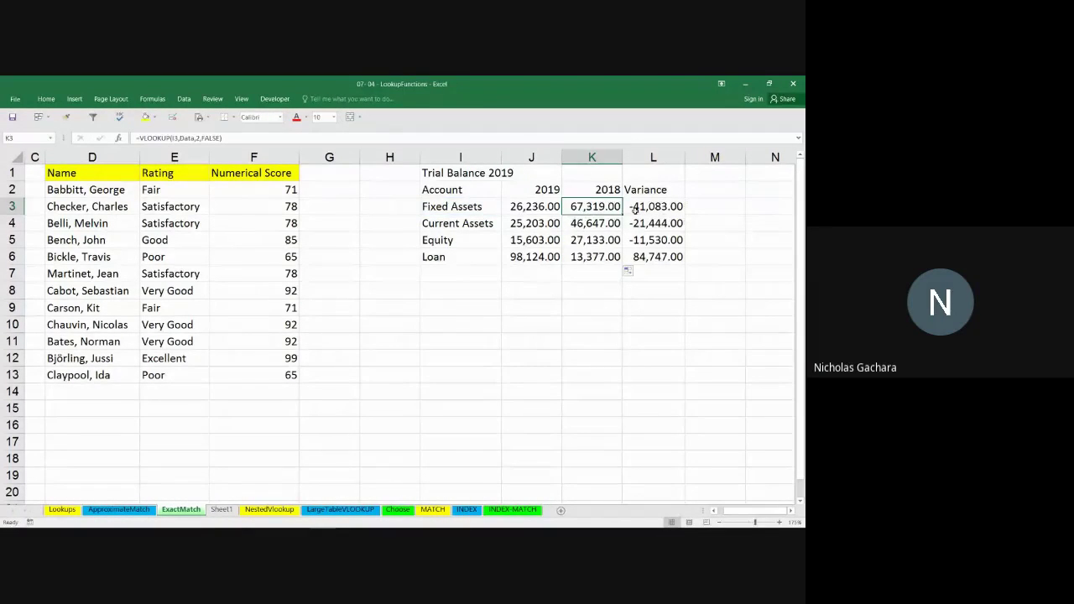
pyautogui.doubleClick(609, 207)
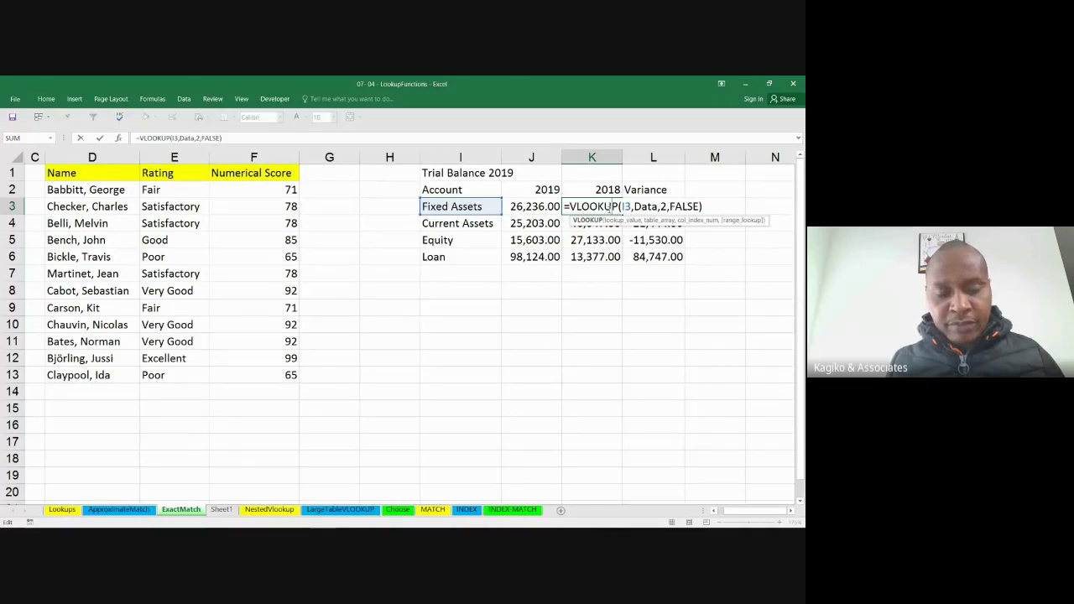
# - Commit K3's formula, then clear the 2018 amounts from K3:K6
pyautogui.hotkey('ctrl', 'Return')
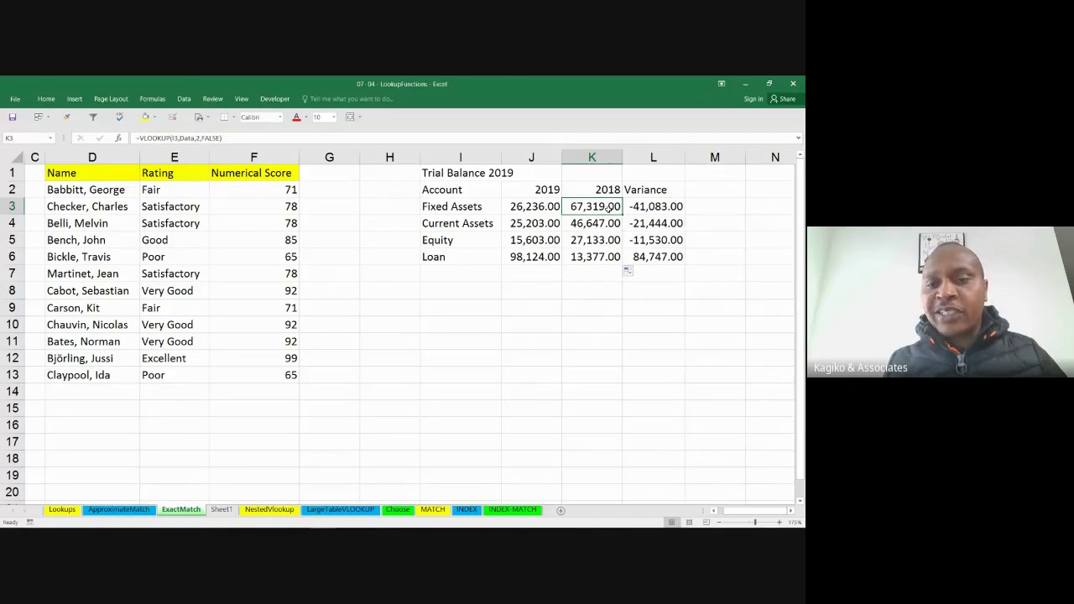
pyautogui.moveTo(608, 209); pyautogui.dragTo(603, 258)
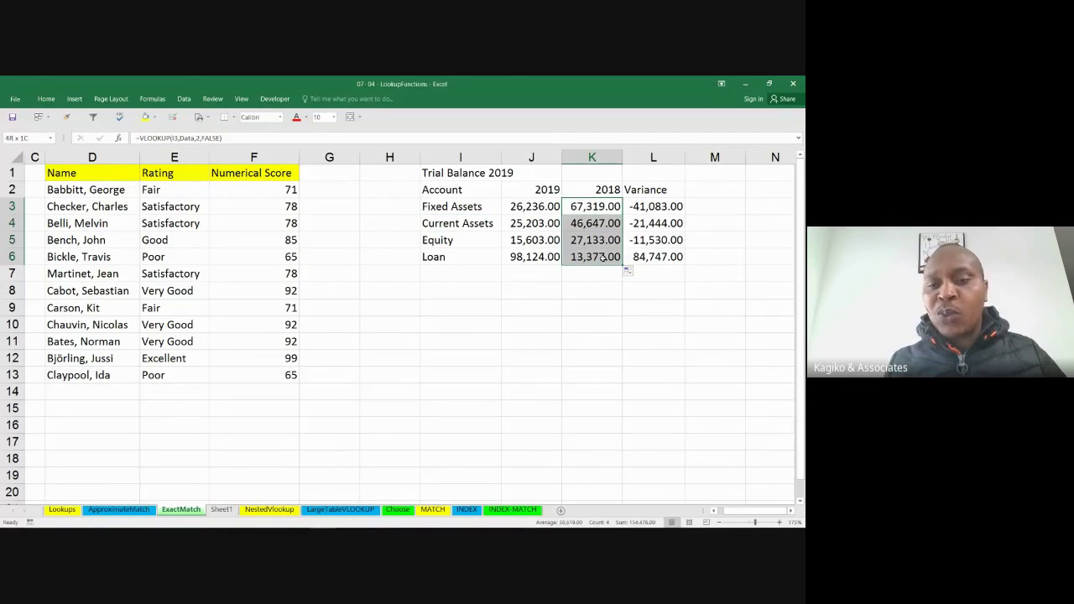
pyautogui.press('Delete')
pyautogui.click(601, 202)
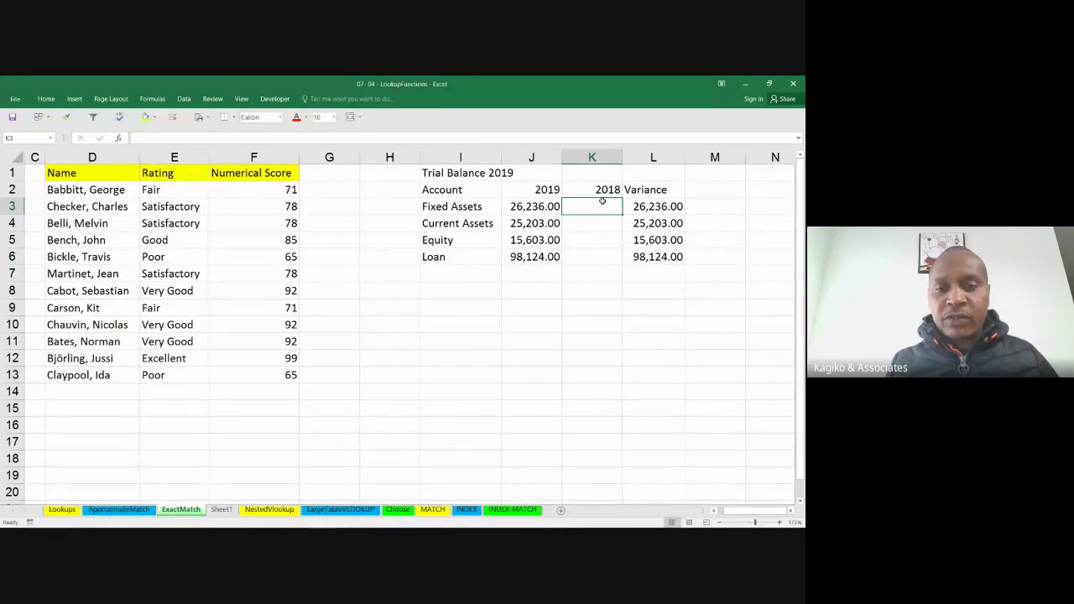
# - Make the Account, 2019, 2018 and Variance headers bold, then select K3
pyautogui.moveTo(453, 189); pyautogui.dragTo(691, 204)
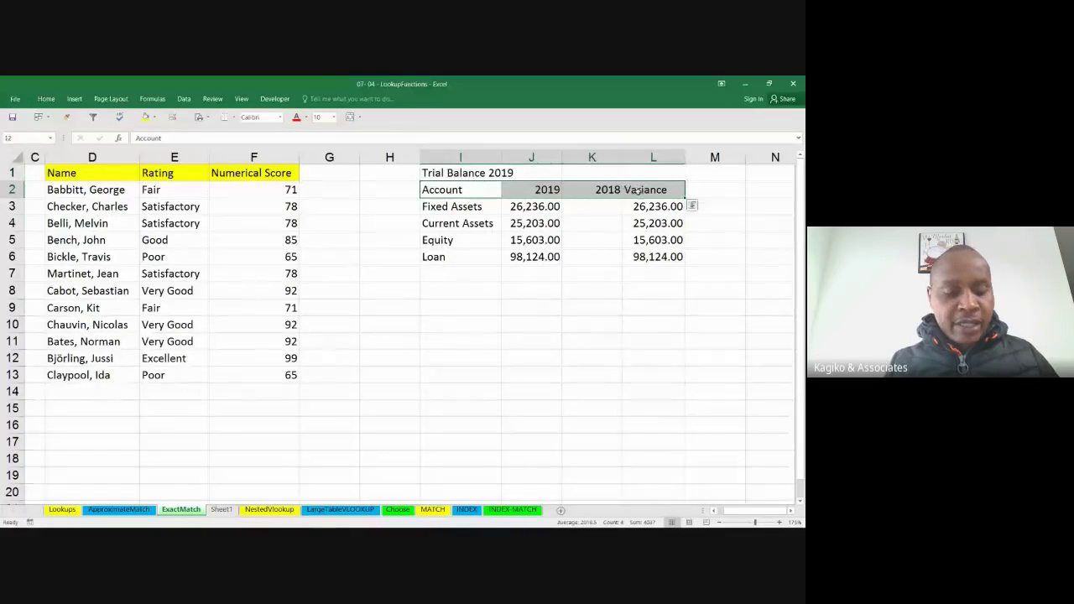
pyautogui.hotkey('ctrl', 'b')
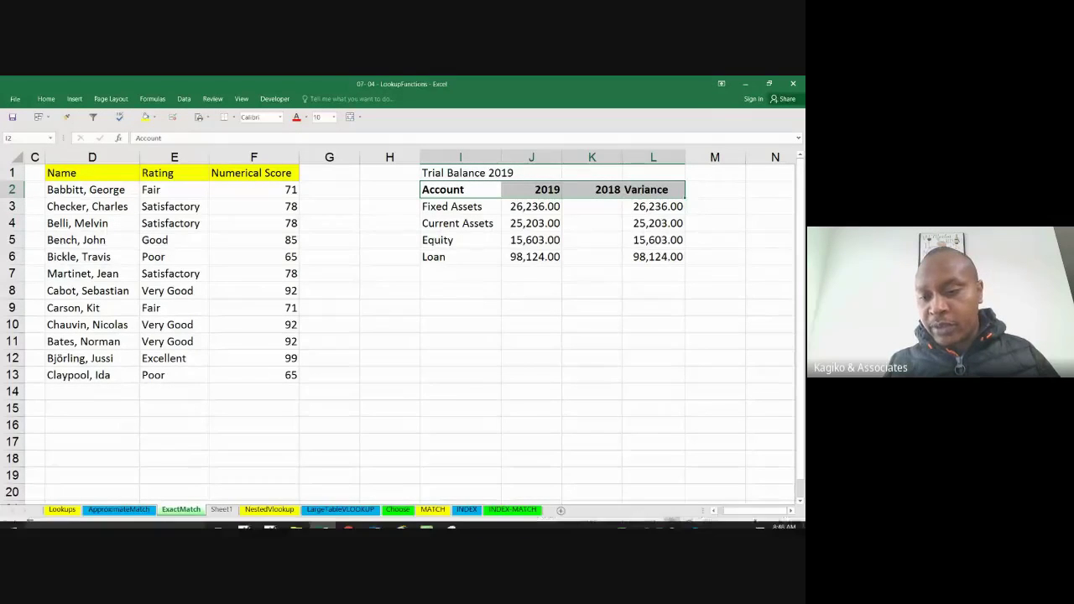
pyautogui.click(608, 355)
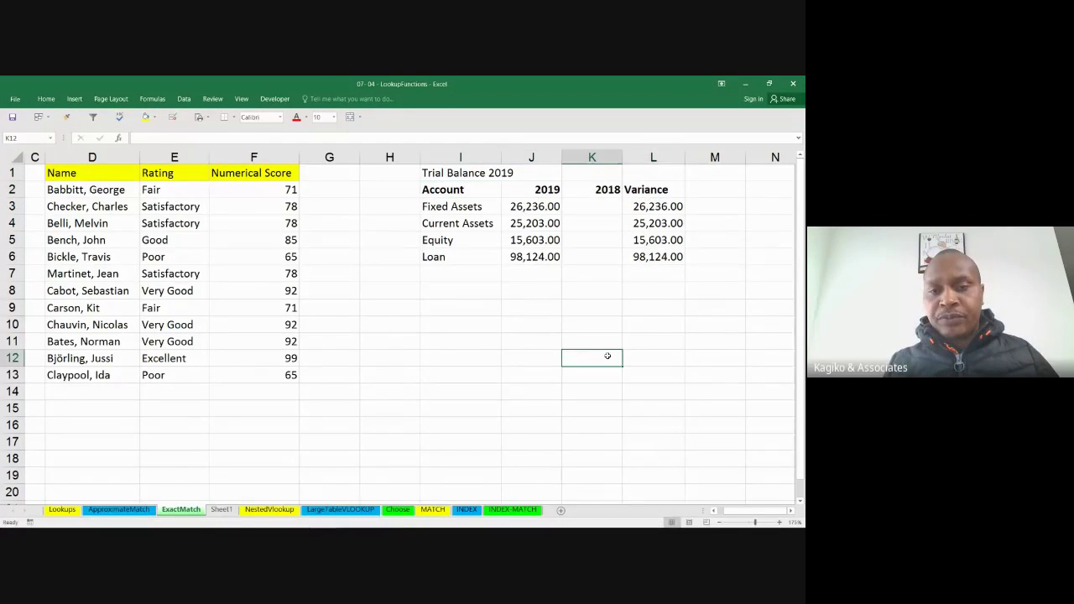
pyautogui.click(589, 210)
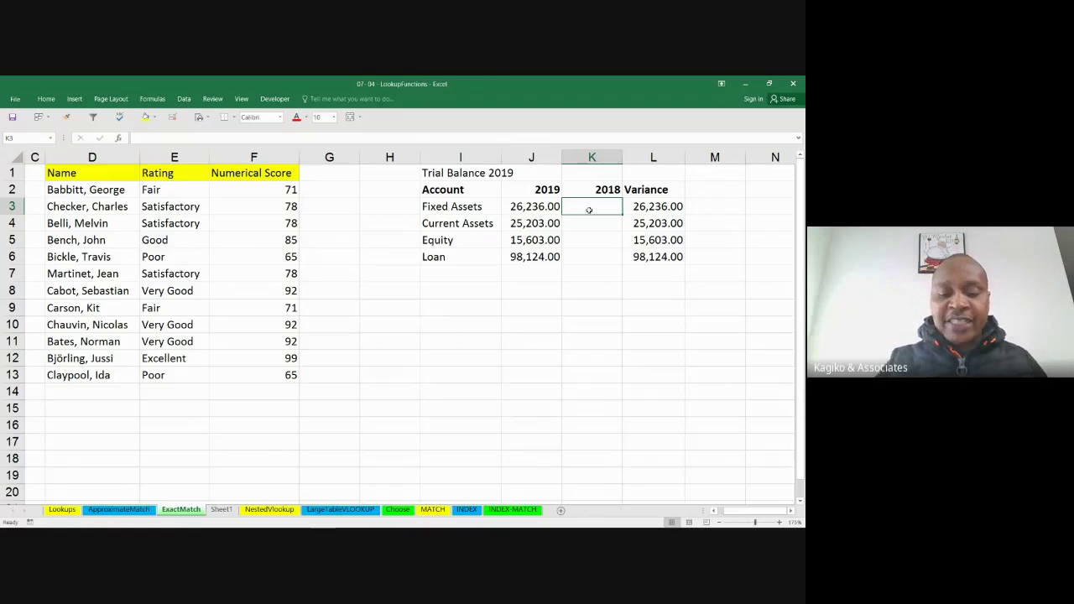
# - Begin a VLOOKUP in K3 on I3, then cancel the unfinished formula
pyautogui.write('=vl')
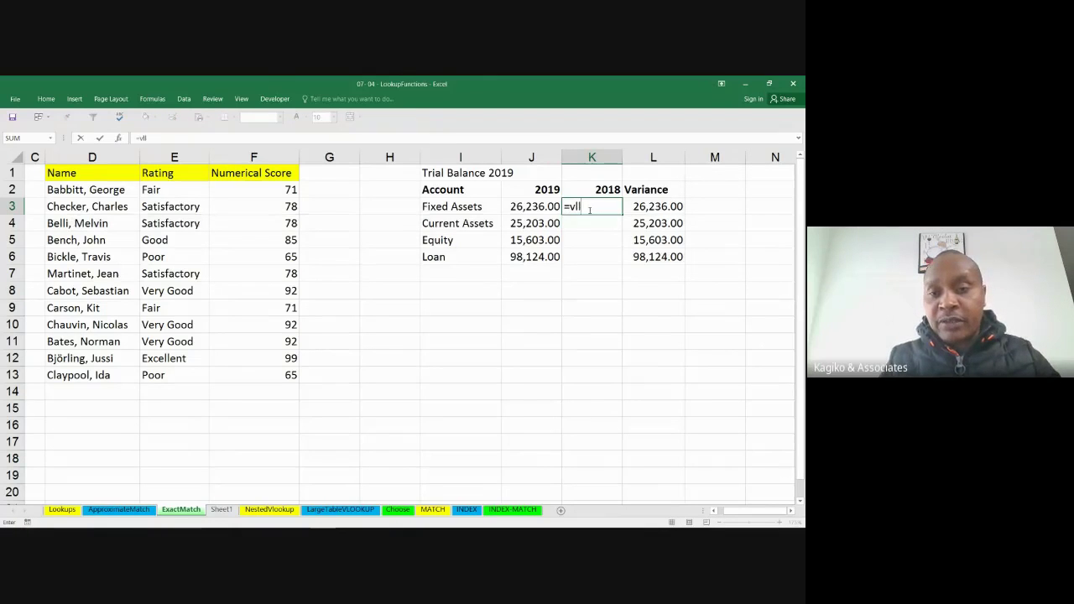
pyautogui.press('Tab')
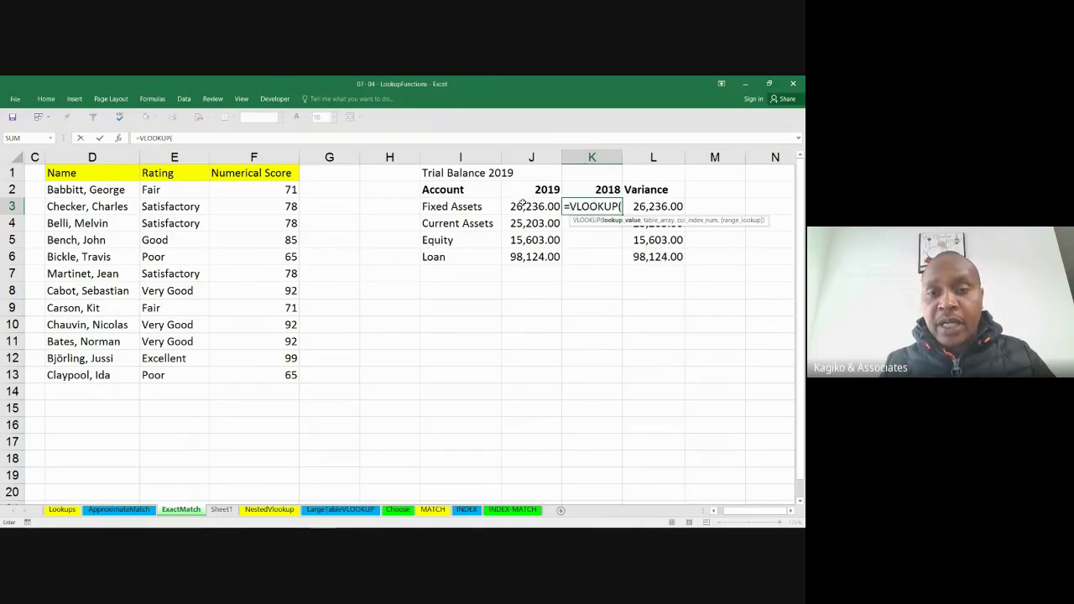
pyautogui.click(462, 207)
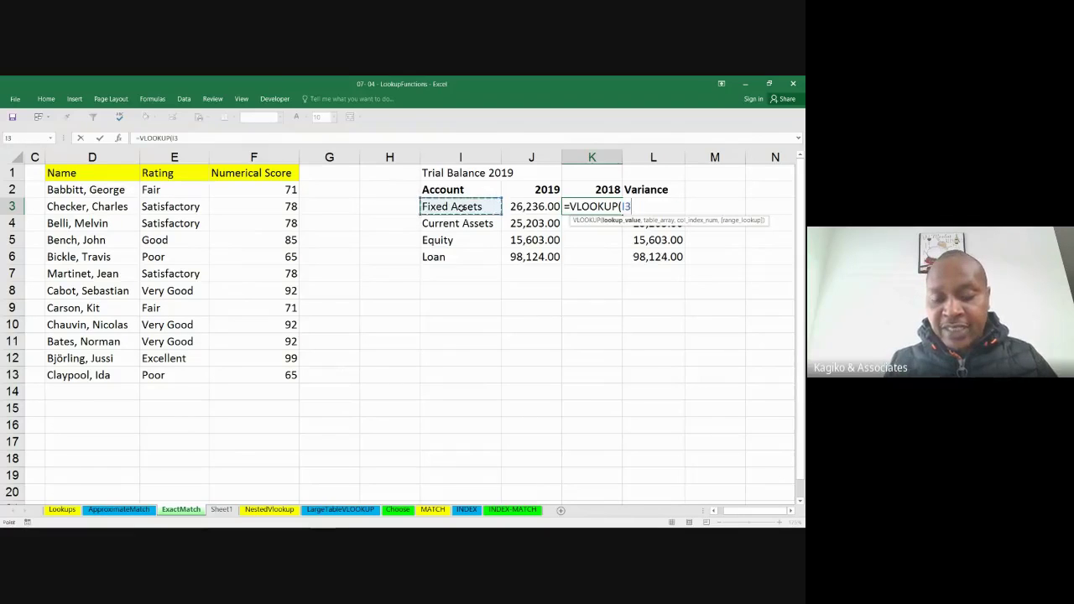
pyautogui.write(',')
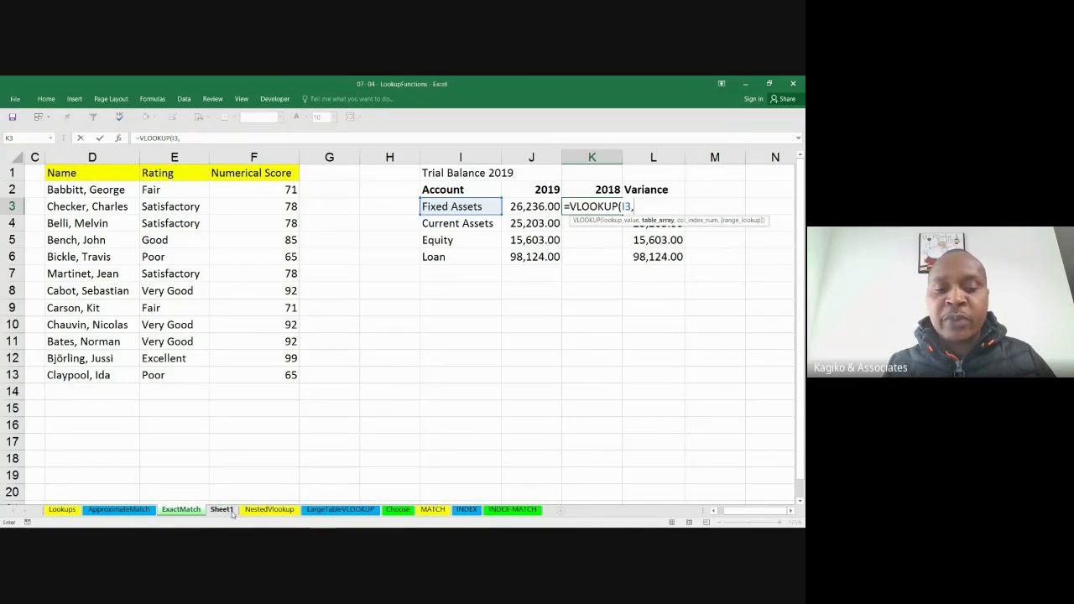
pyautogui.click(222, 510)
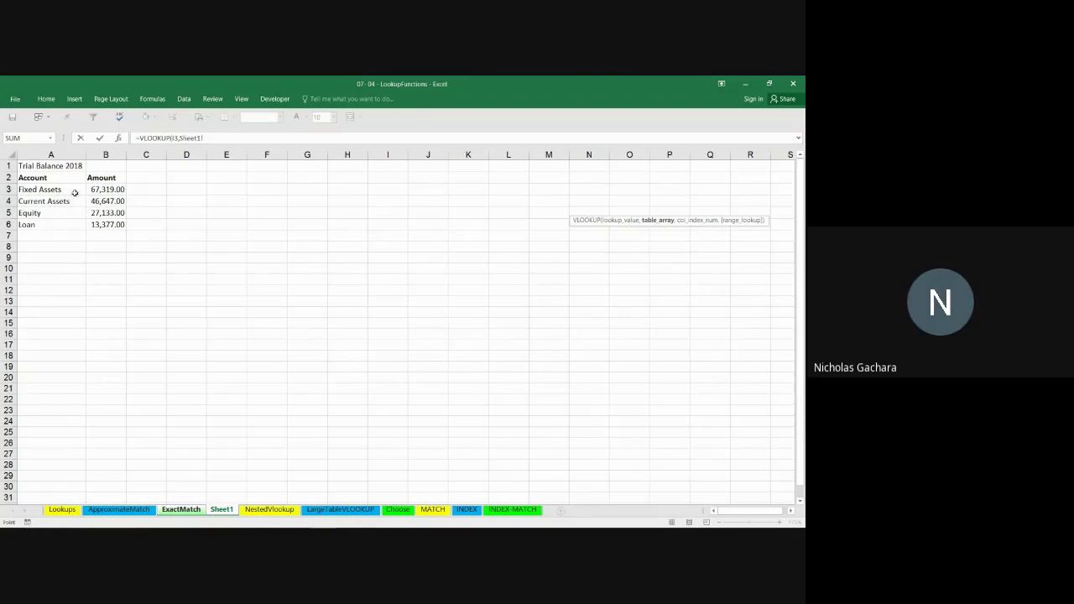
pyautogui.press('Escape')
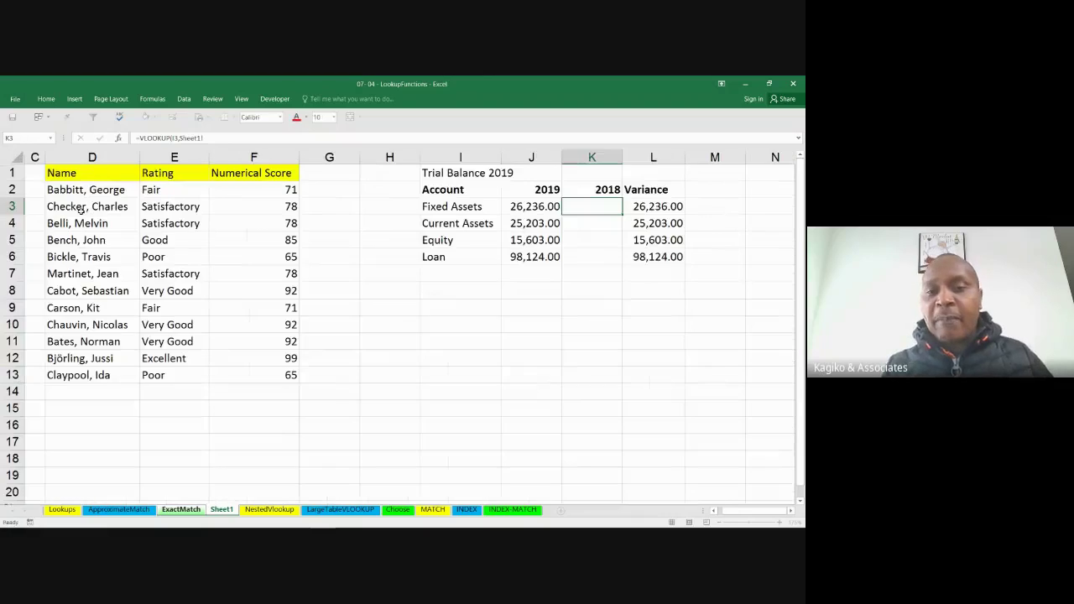
# - Enter =VLOOKUP(I3,Data,2,0) in K3 for an exact-match lookup
pyautogui.write('=')
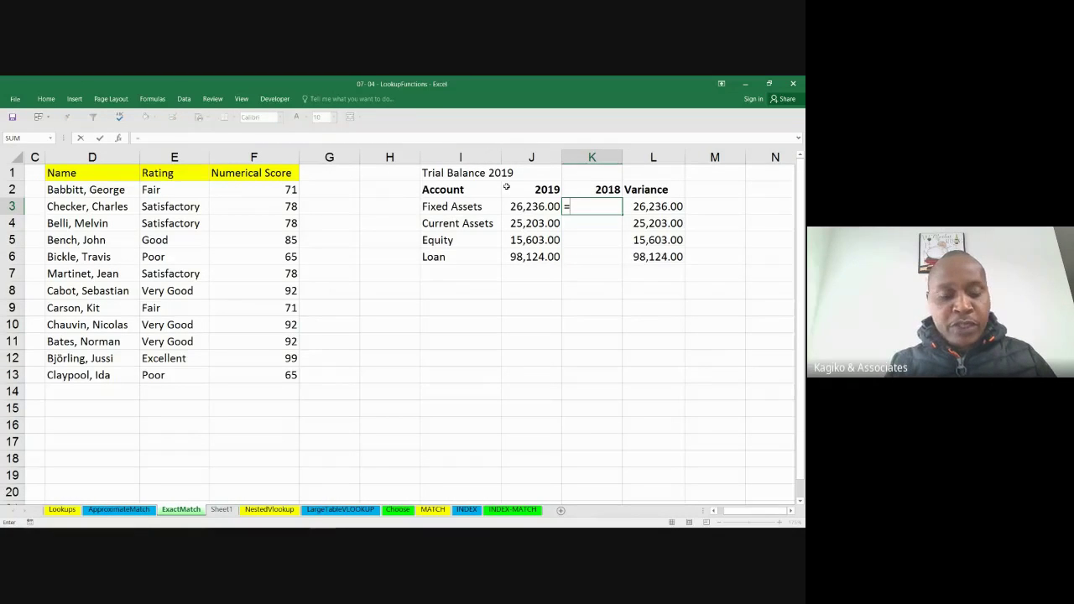
pyautogui.write('vl')
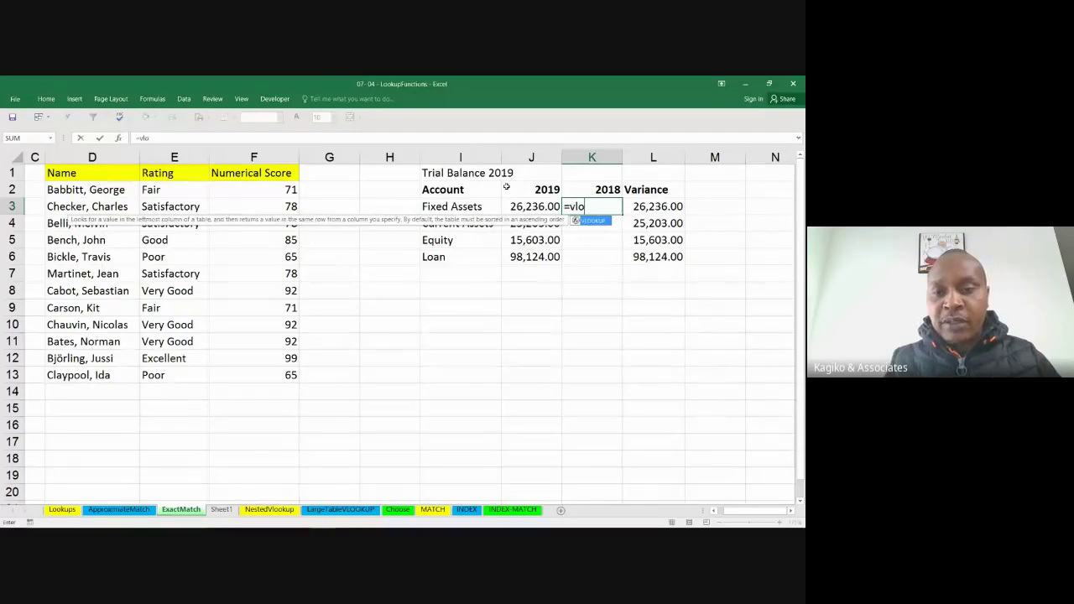
pyautogui.write('o')
pyautogui.press('Tab')
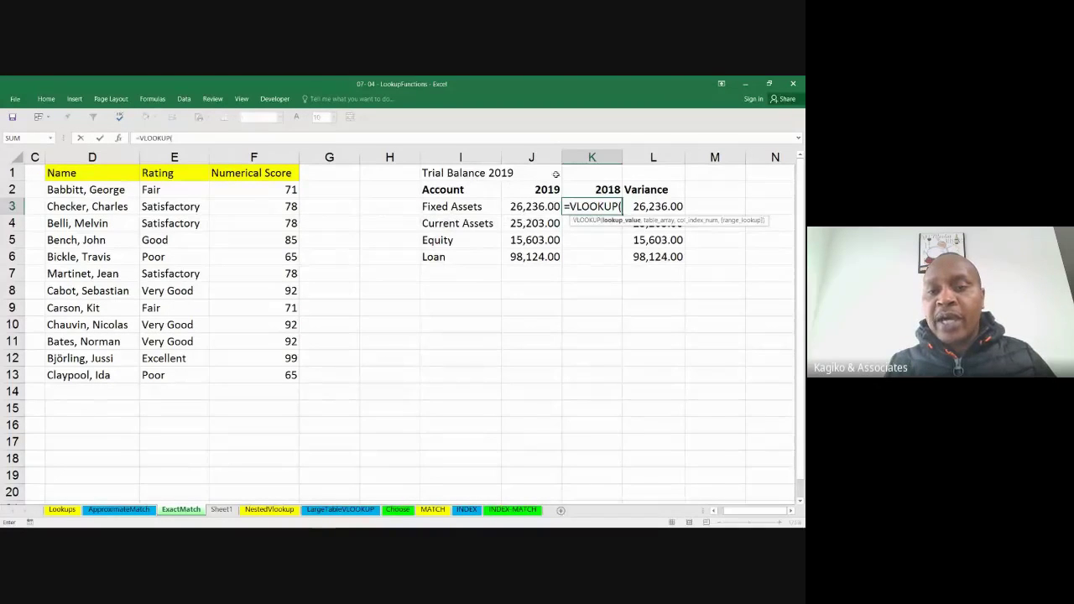
pyautogui.click(450, 206)
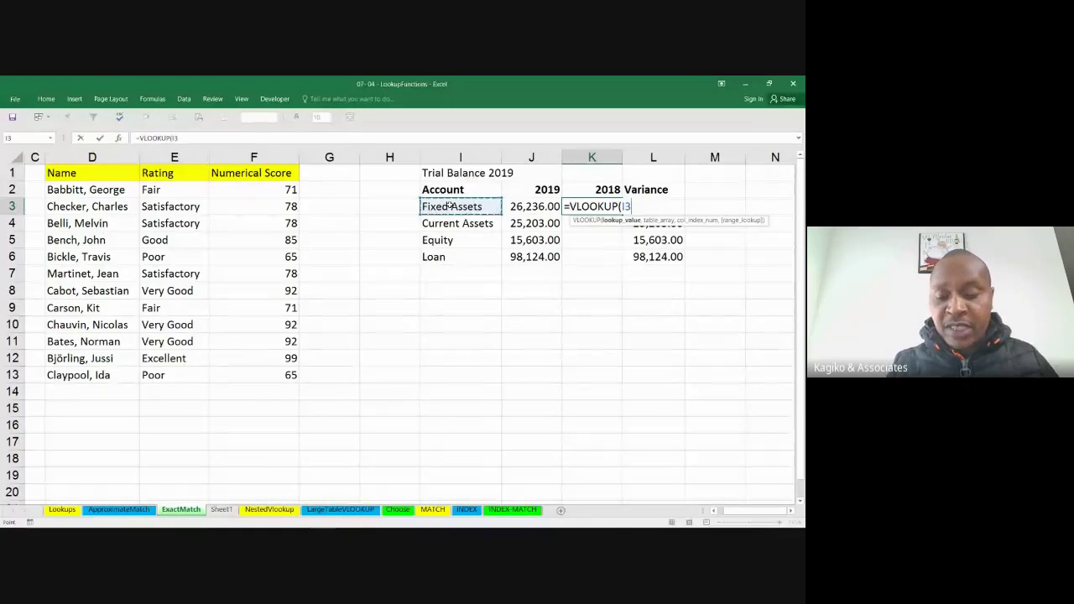
pyautogui.write(',')
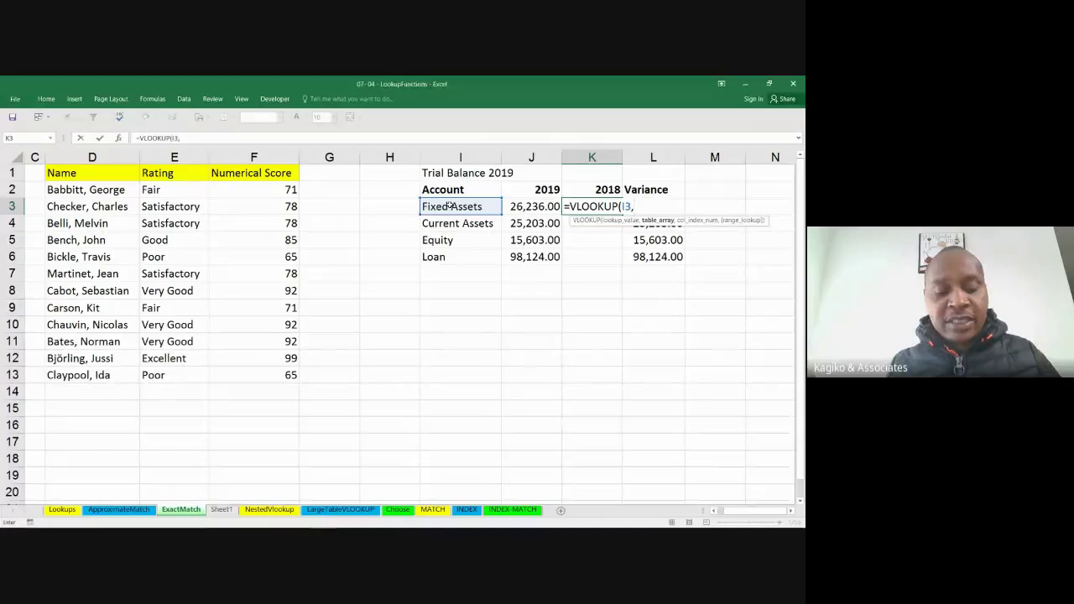
pyautogui.write('data')
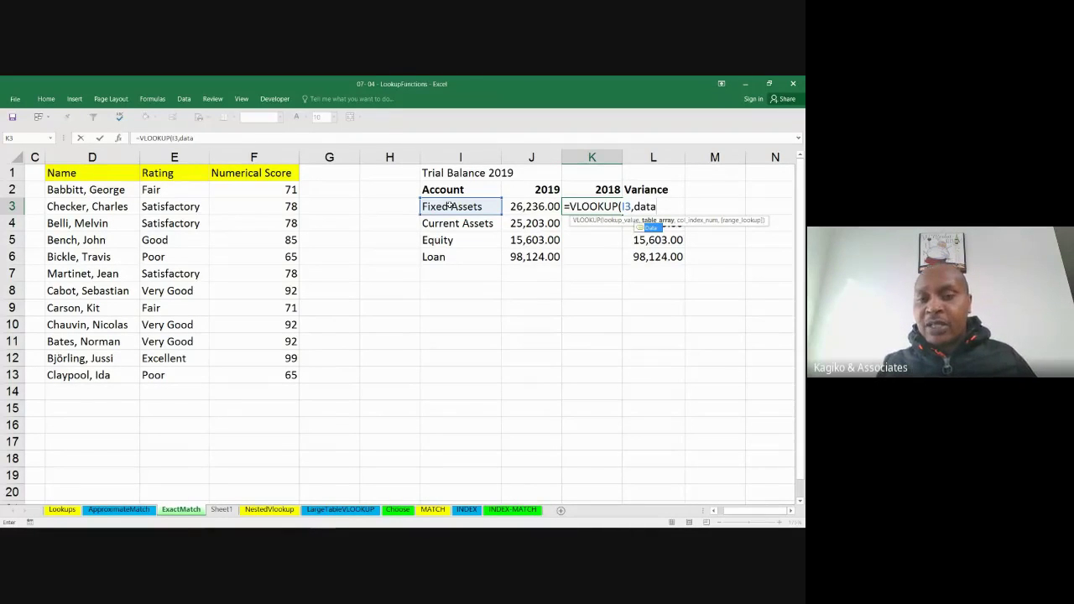
pyautogui.press('BackSpace')
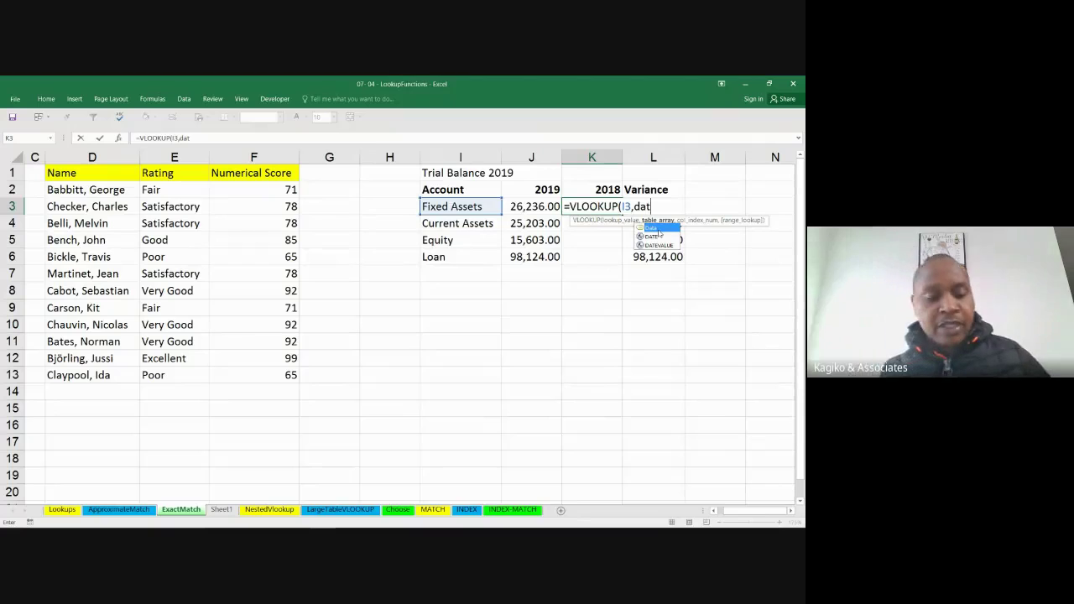
pyautogui.doubleClick(658, 228)
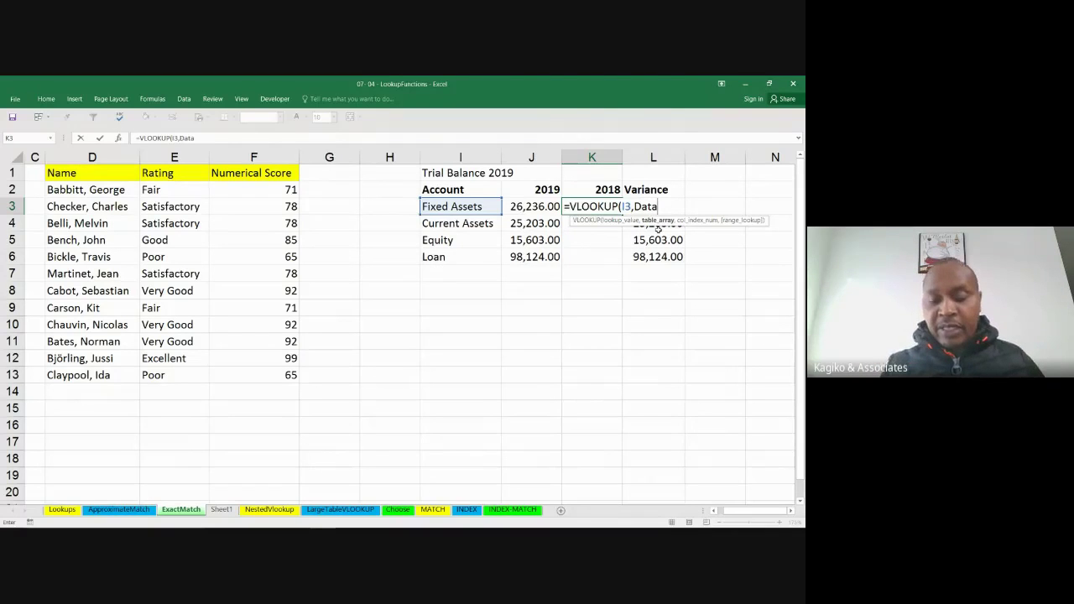
pyautogui.write(',')
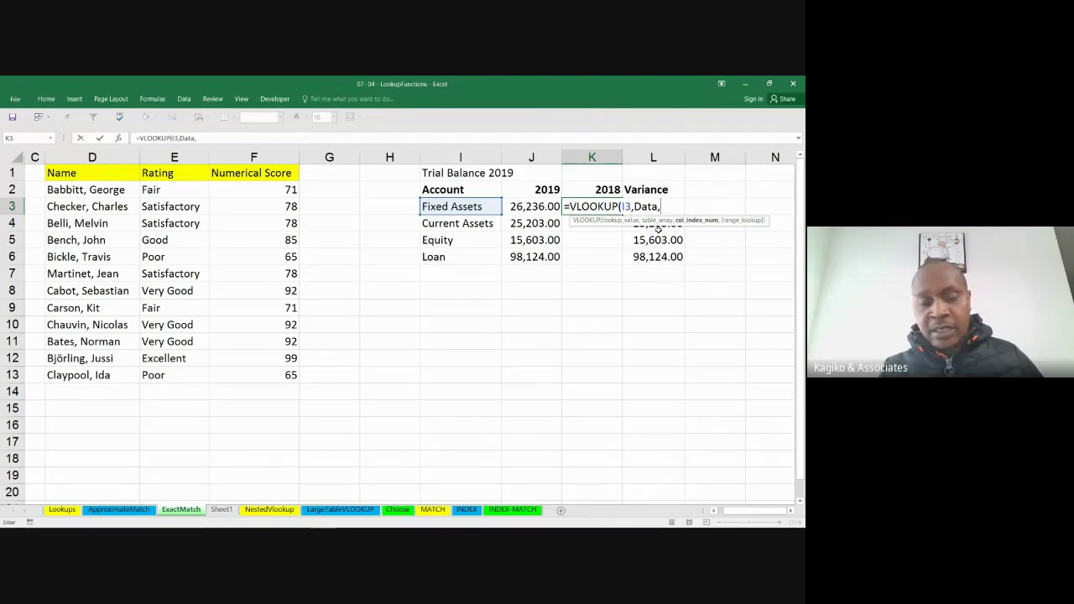
pyautogui.write('2,')
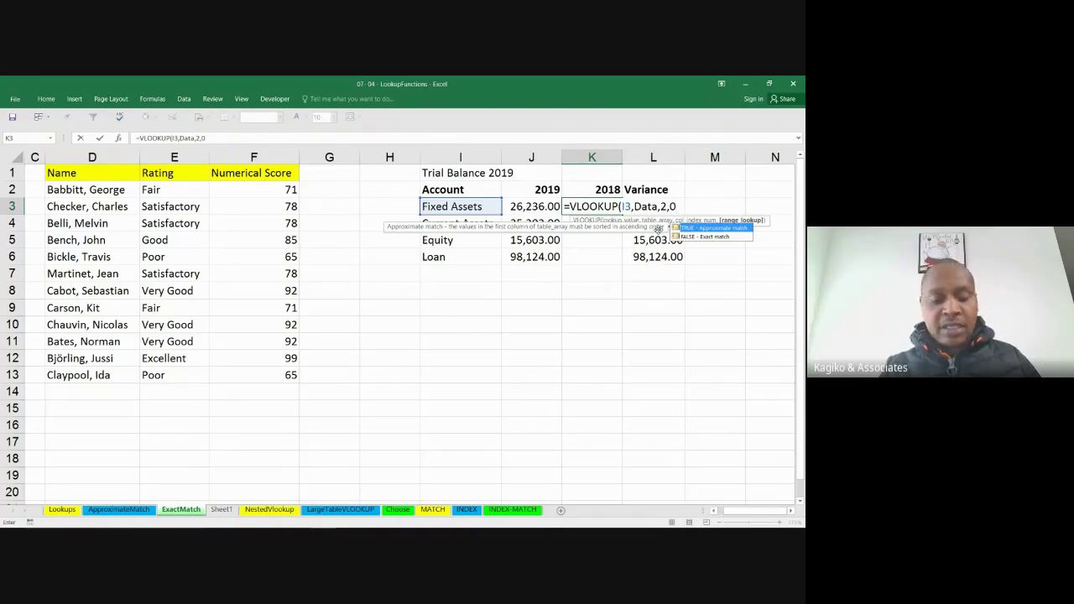
pyautogui.write('0')
pyautogui.hotkey('ctrl', 'Return')
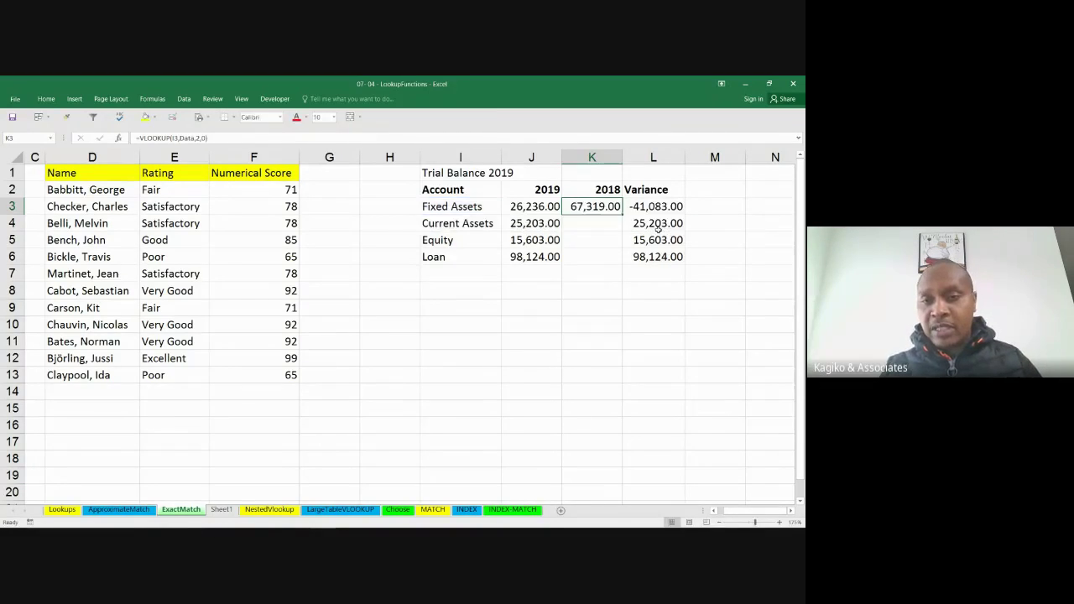
# - Copy the K3 lookup down through K6 and switch back to Google Meet
pyautogui.doubleClick(622, 215)
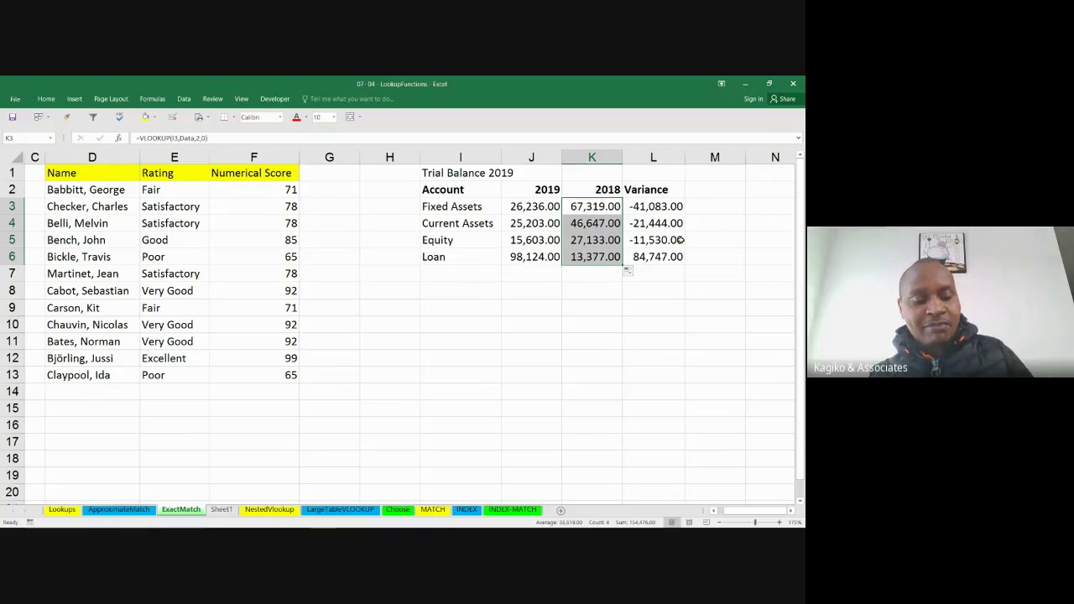
pyautogui.press('alt')
pyautogui.hotkey('alt', 'Tab')
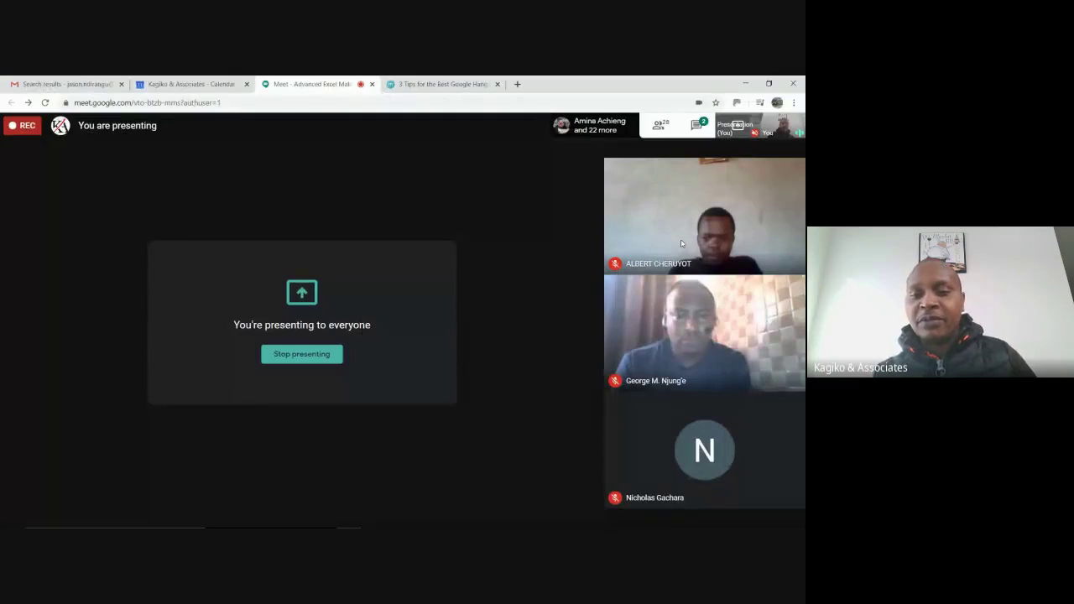
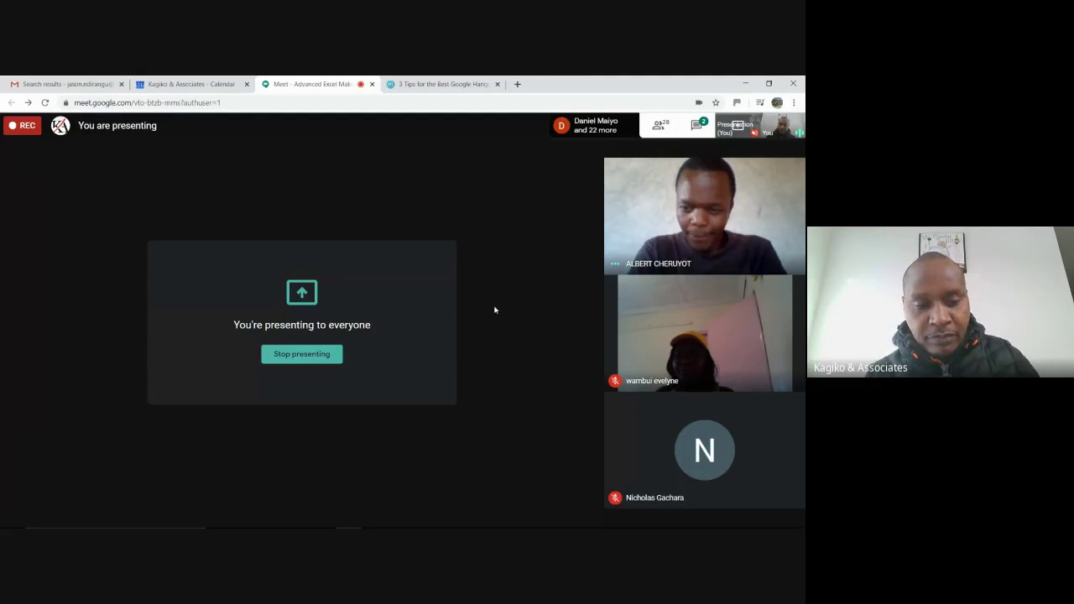
# - Return to the LookupFunctions workbook, close the Meet presenting notice, and deselect K3:K6
pyautogui.hotkey('alt', 'Tab')
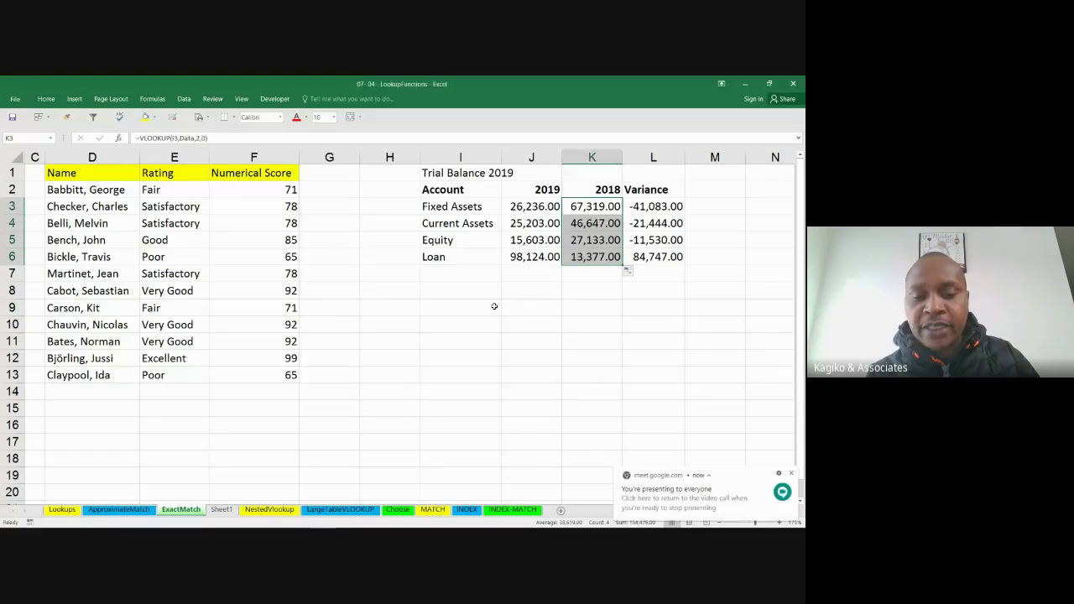
pyautogui.hotkey('alt', 'Tab')
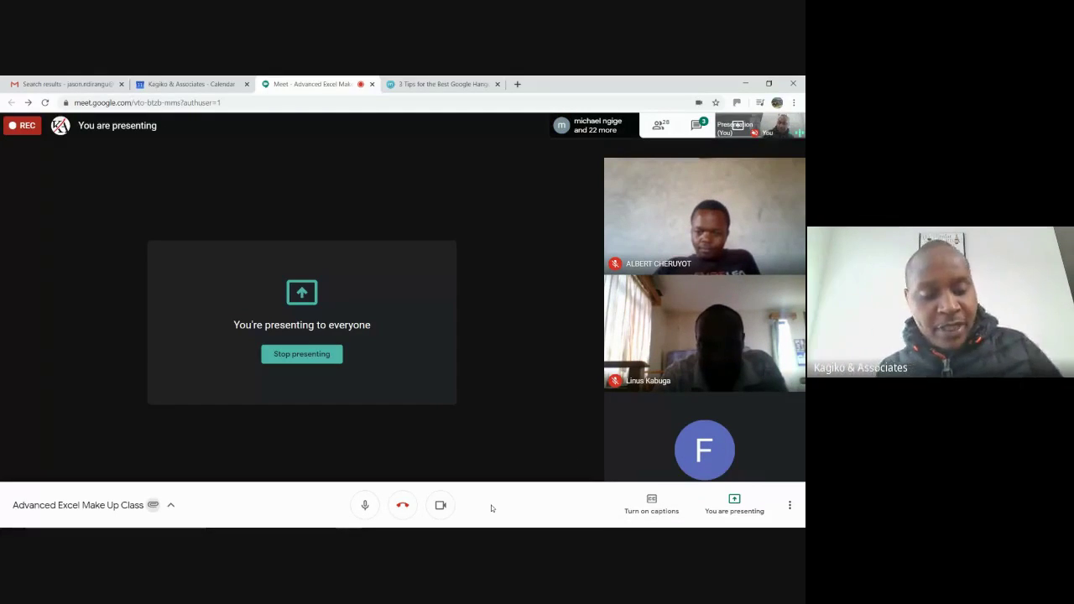
pyautogui.hotkey('alt', 'Tab')
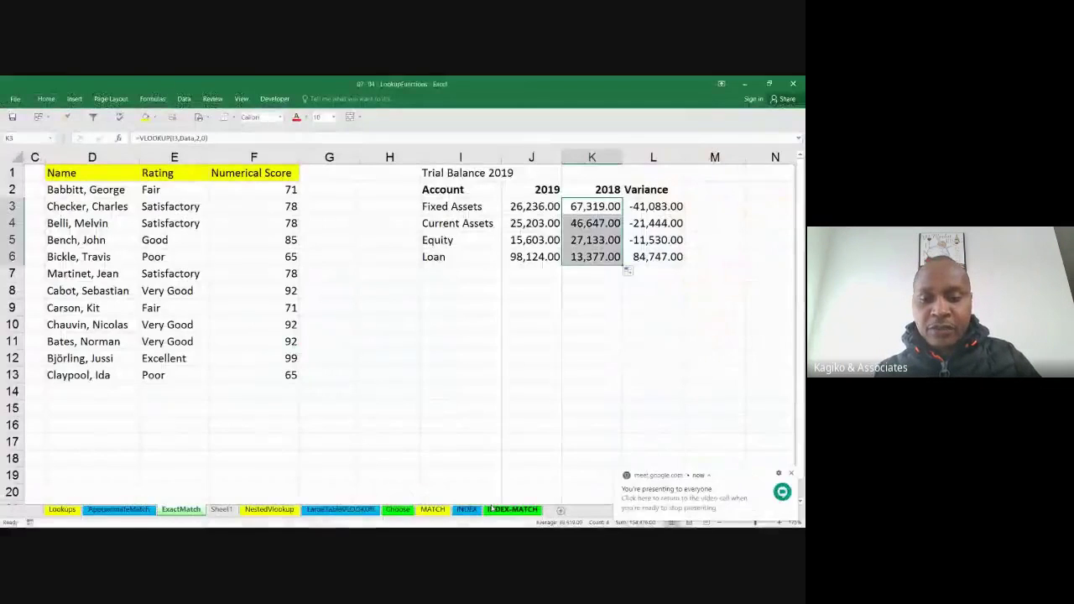
pyautogui.click(792, 473)
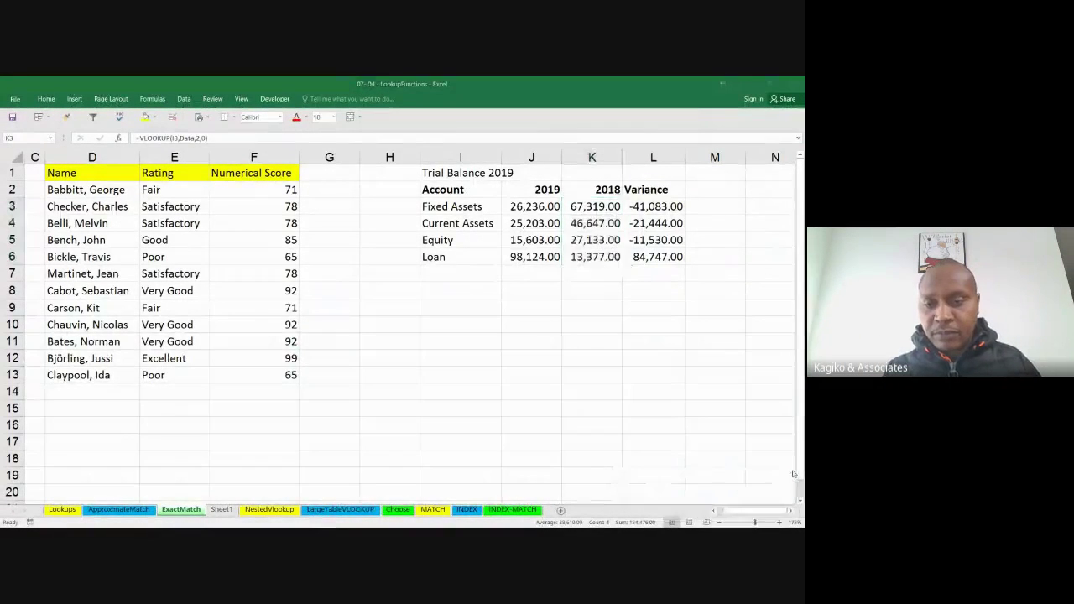
pyautogui.click(633, 440)
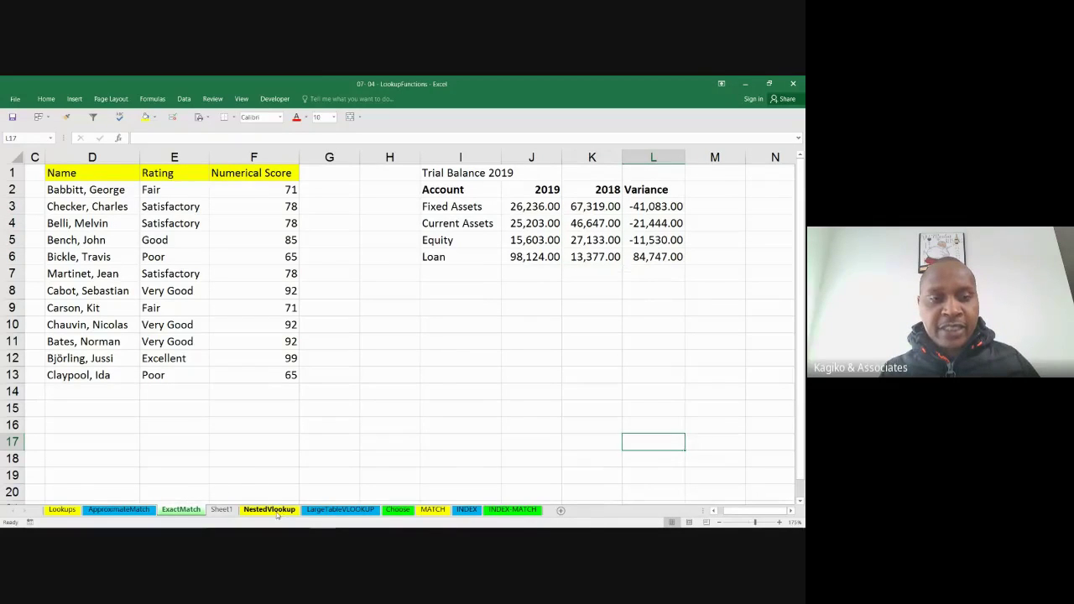
# - Show the NestedVlookup sheet, scrolling across the employee, state-region and dependents tables, then switch to Meet
pyautogui.click(275, 510)
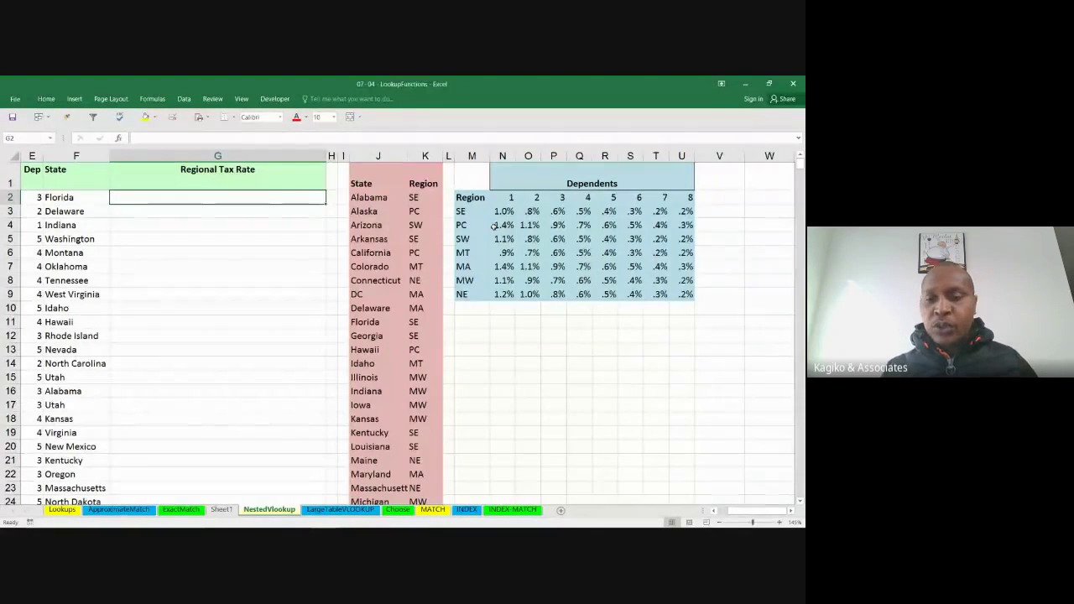
pyautogui.moveTo(739, 512); pyautogui.dragTo(723, 516)
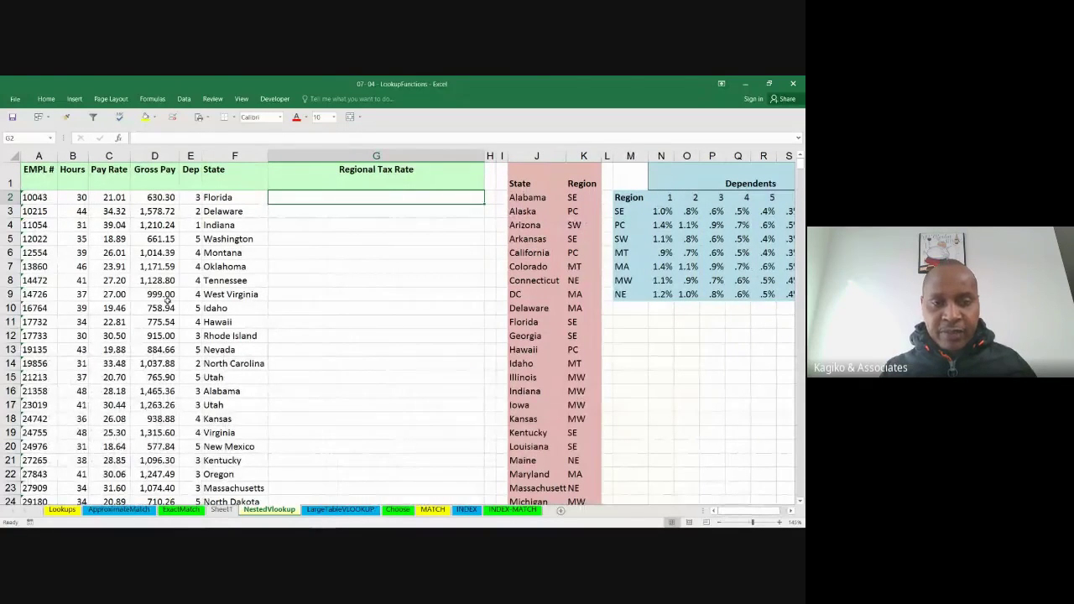
pyautogui.click(530, 253)
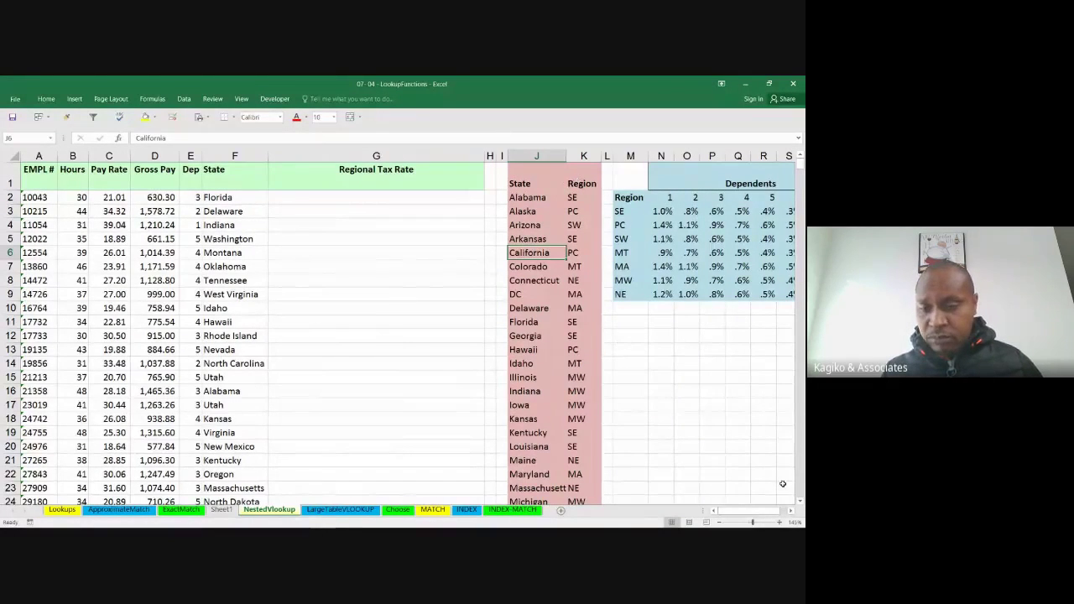
pyautogui.click(792, 511)
pyautogui.click(792, 511)
pyautogui.click(792, 511)
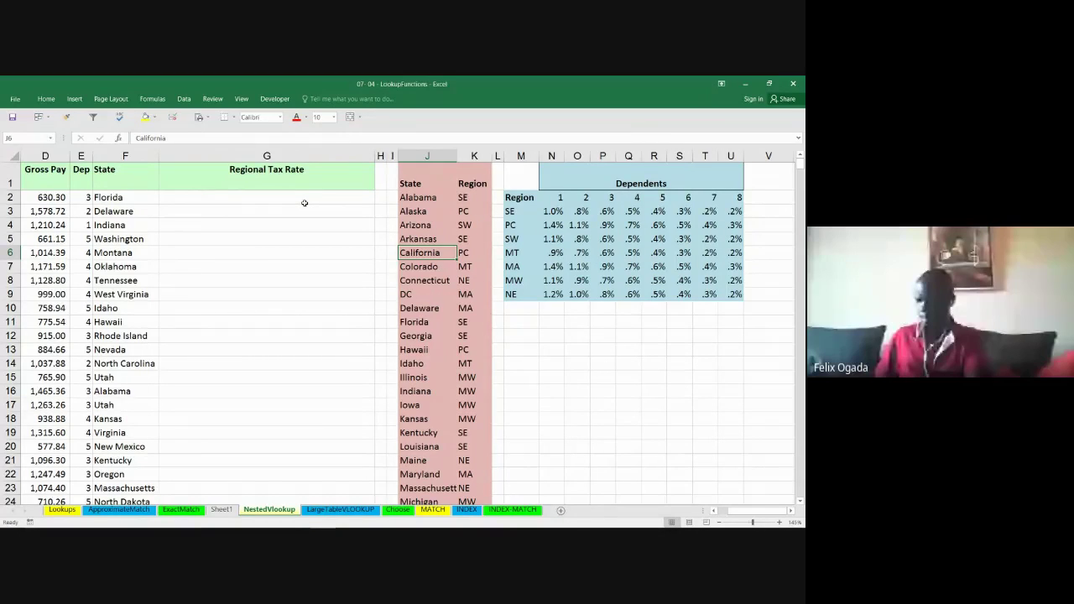
pyautogui.hotkey('alt', 'Tab')
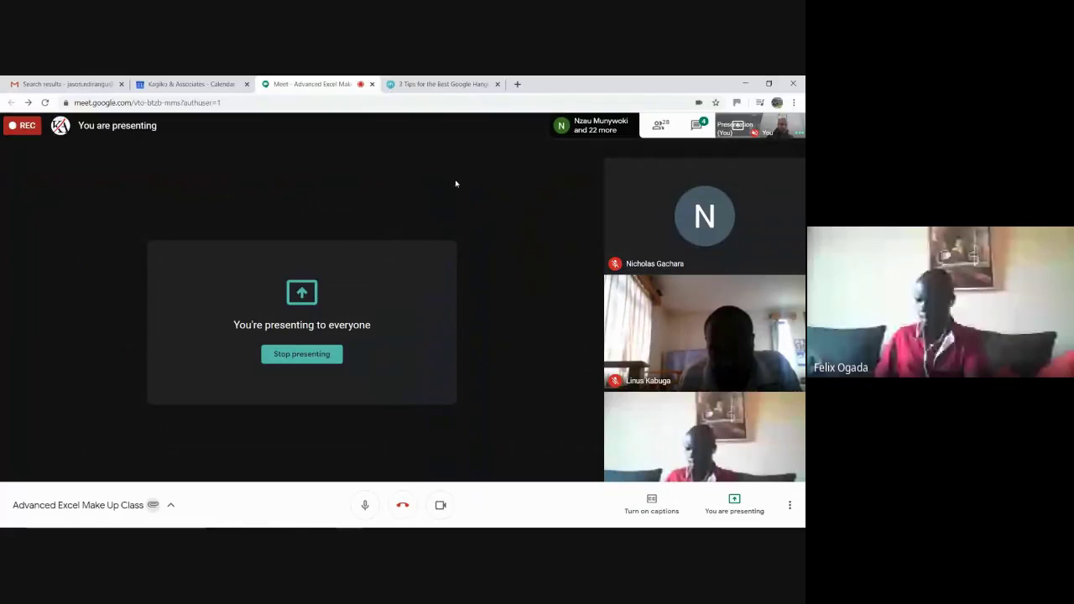
# - Mute the participant with the open microphone in Meet and go back to Excel
pyautogui.moveTo(718, 453)
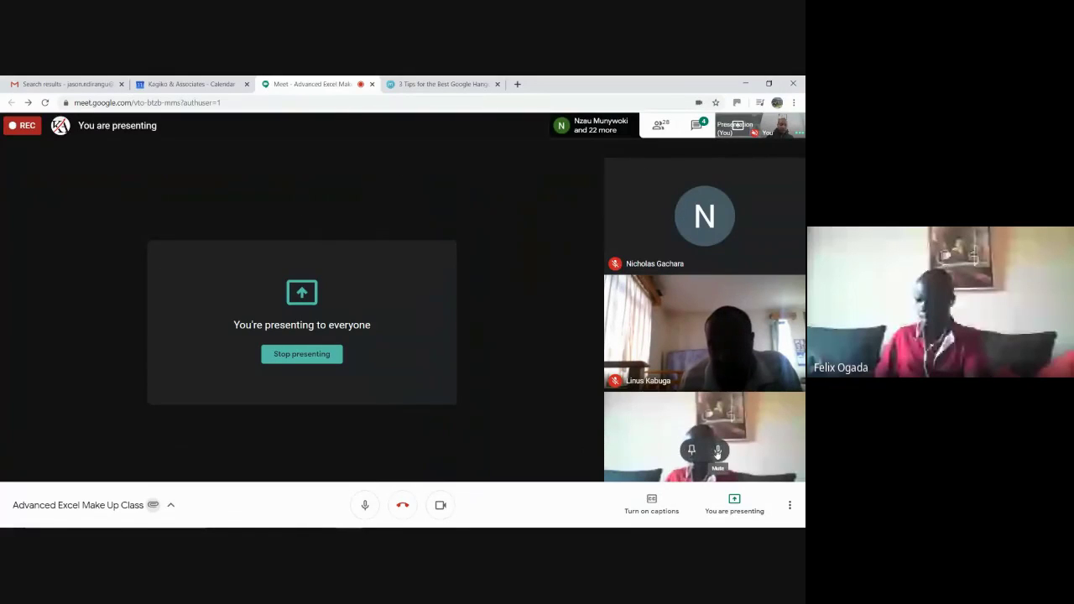
pyautogui.click(718, 453)
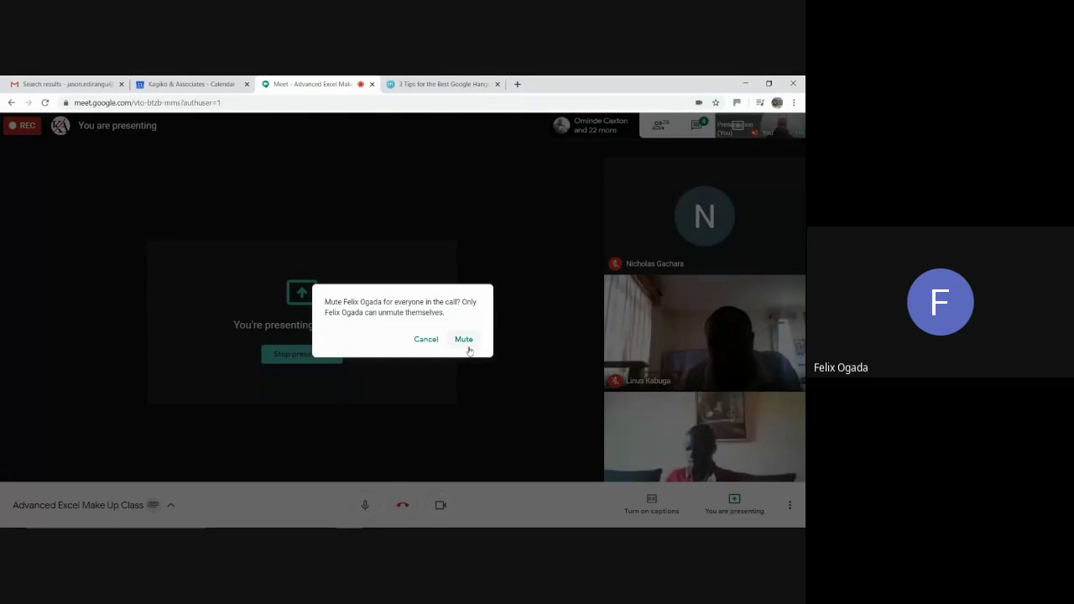
pyautogui.click(464, 339)
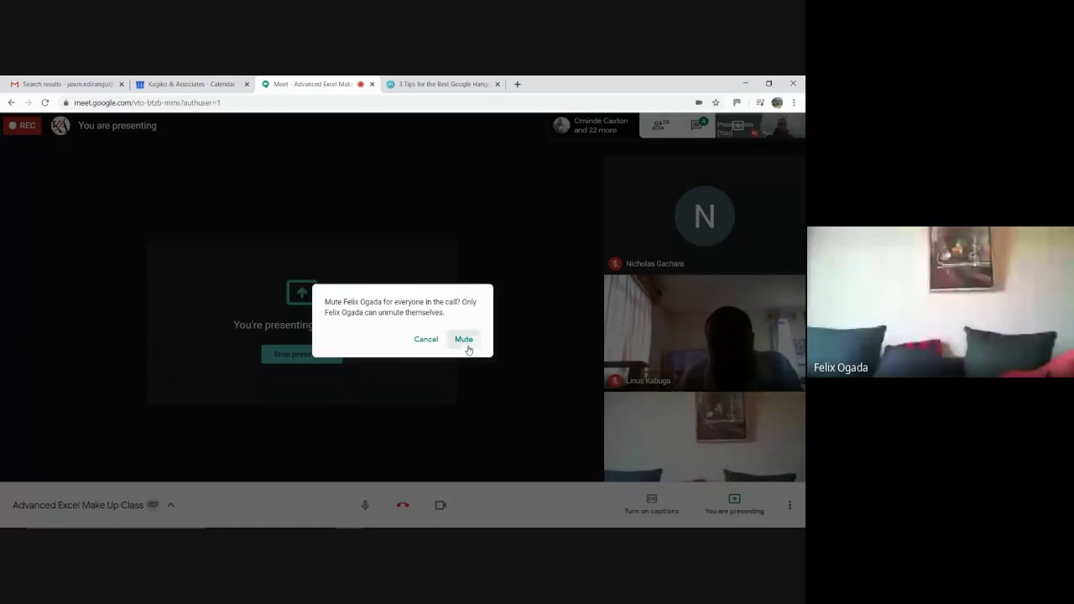
pyautogui.hotkey('alt', 'Tab')
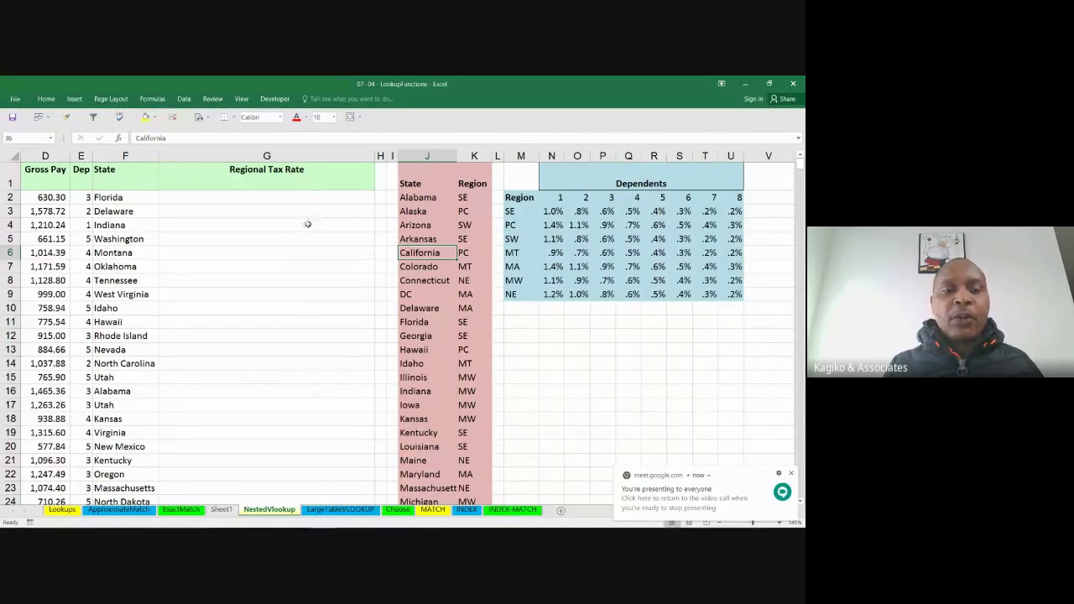
pyautogui.click(308, 197)
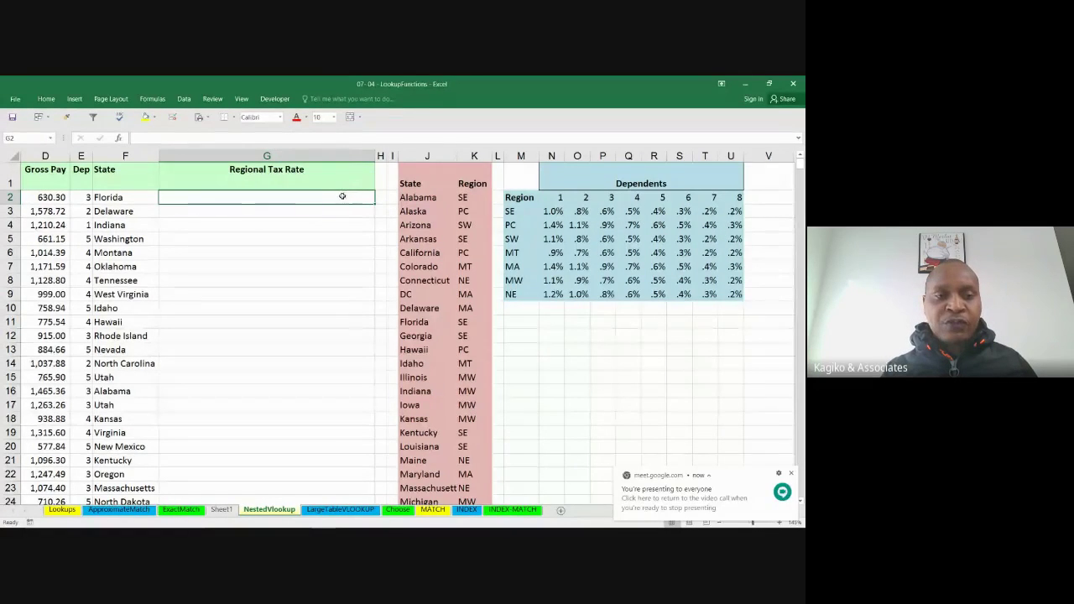
pyautogui.click(139, 197)
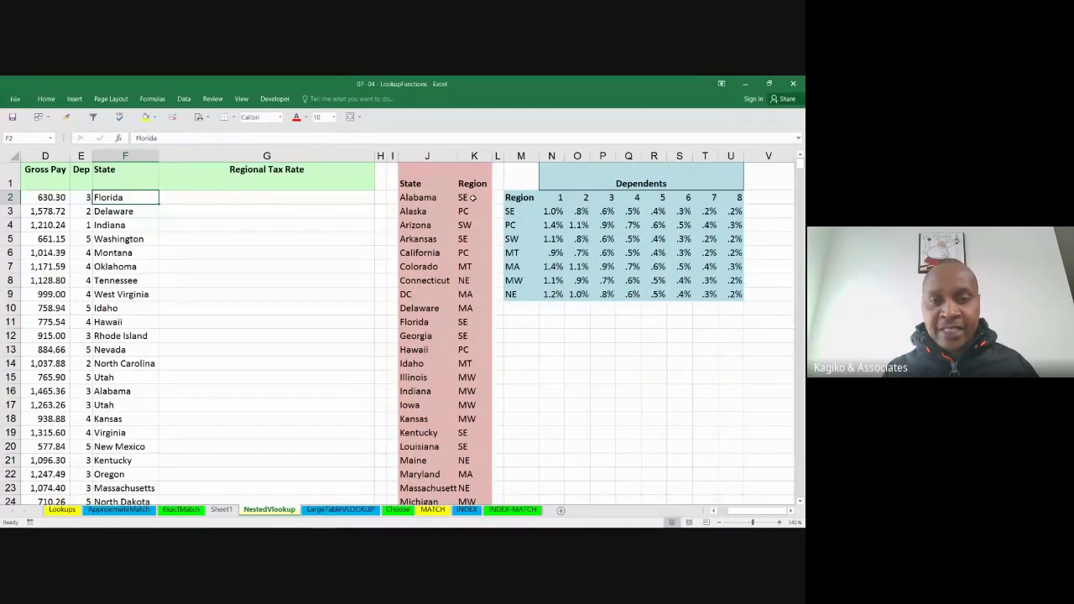
# - Autofit column G and label G1 'Region' and H1 'Tax Rate'
pyautogui.click(266, 173)
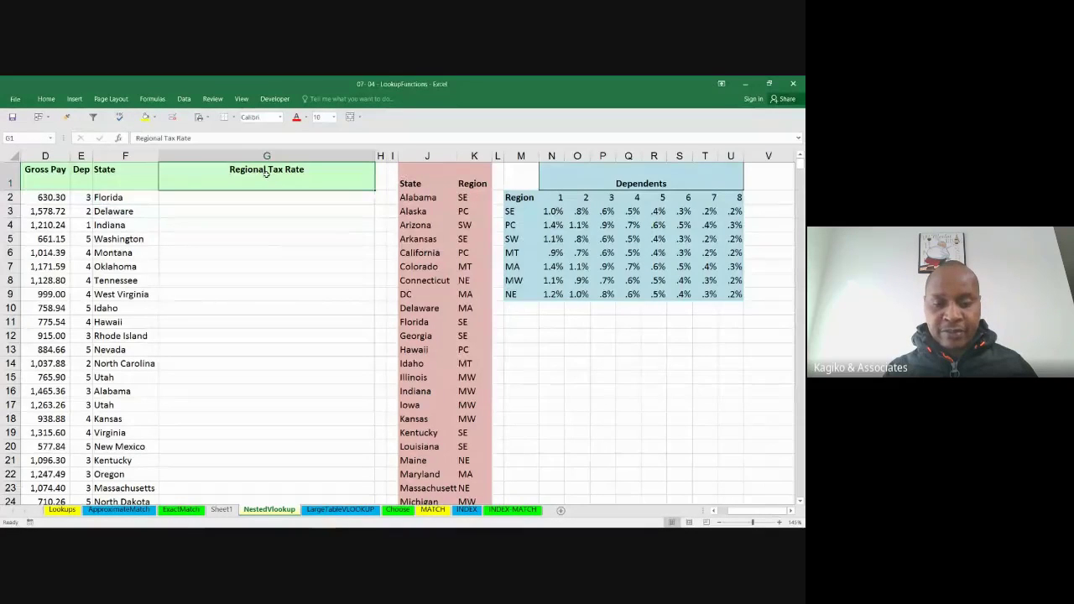
pyautogui.doubleClick(377, 155)
pyautogui.moveTo(252, 156); pyautogui.dragTo(325, 155)
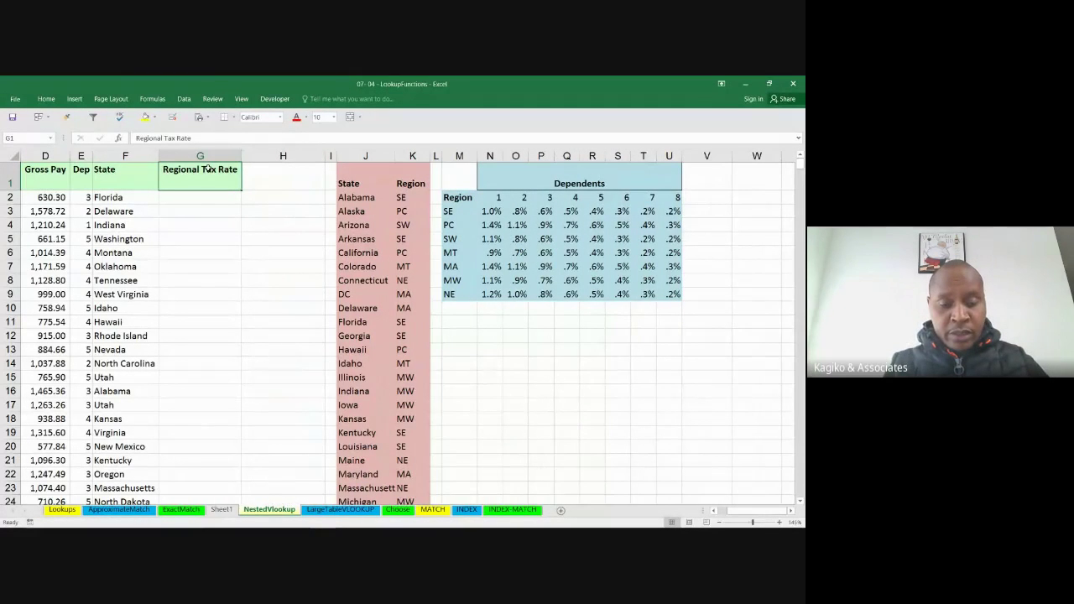
pyautogui.write('Region')
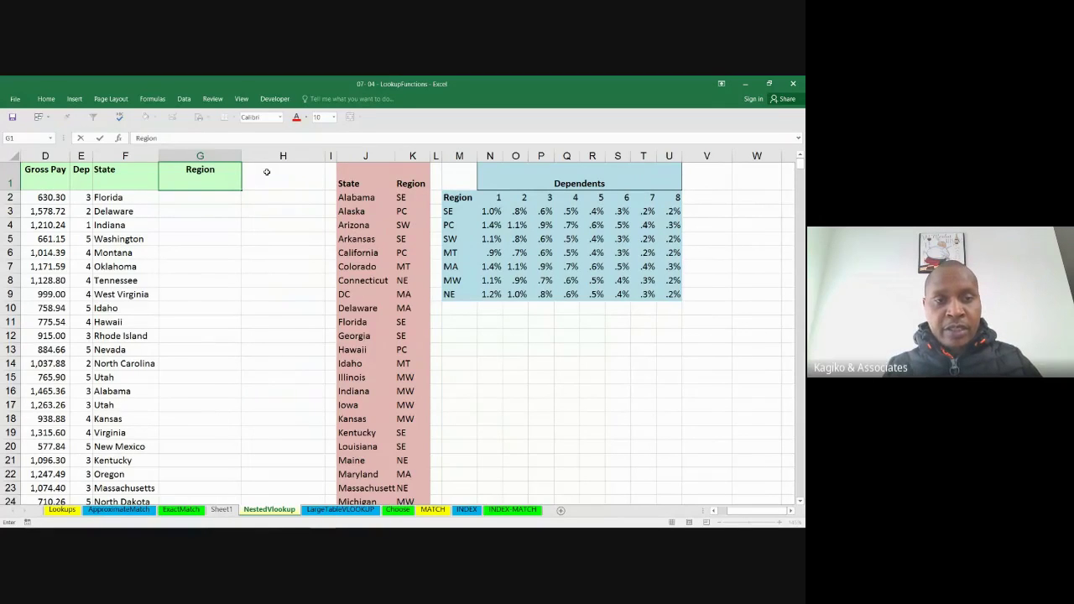
pyautogui.click(267, 171)
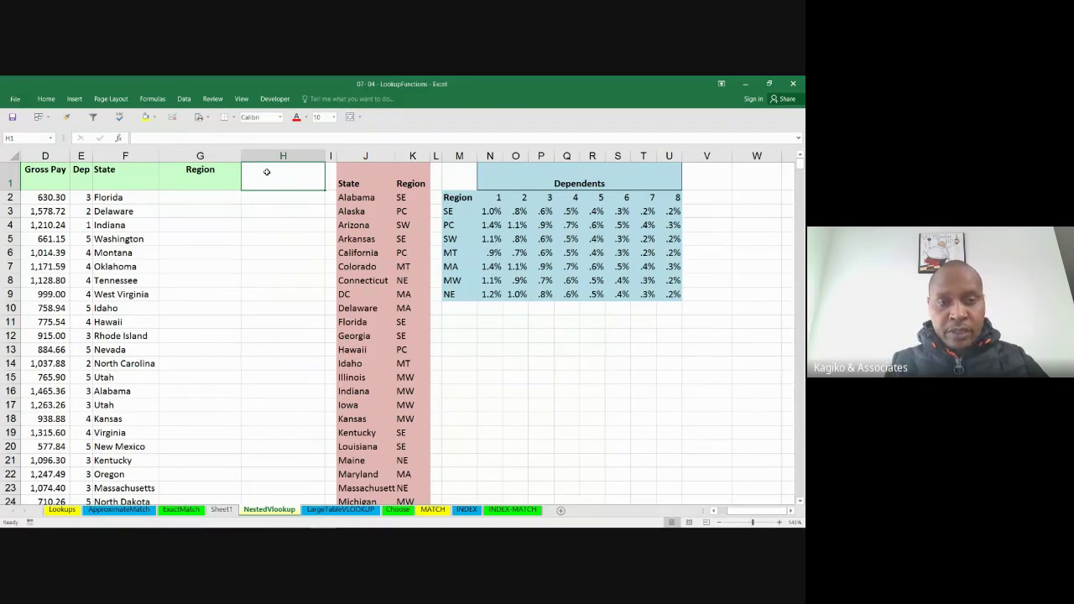
pyautogui.write('Tax Rate')
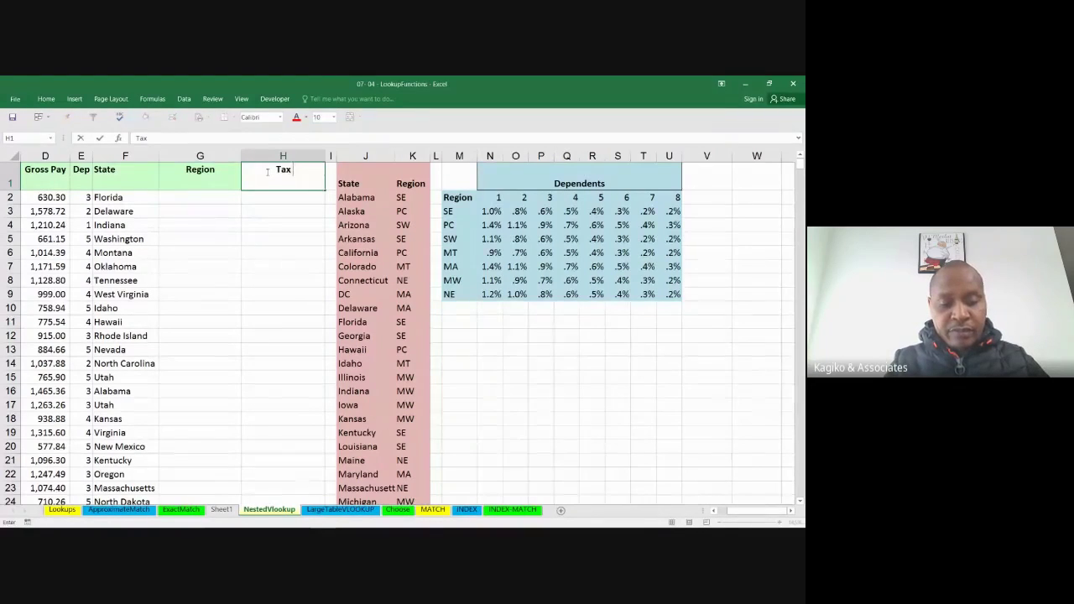
pyautogui.click(302, 250)
# - Copy G1's green header formatting onto H1 with Format Painter
pyautogui.click(220, 176)
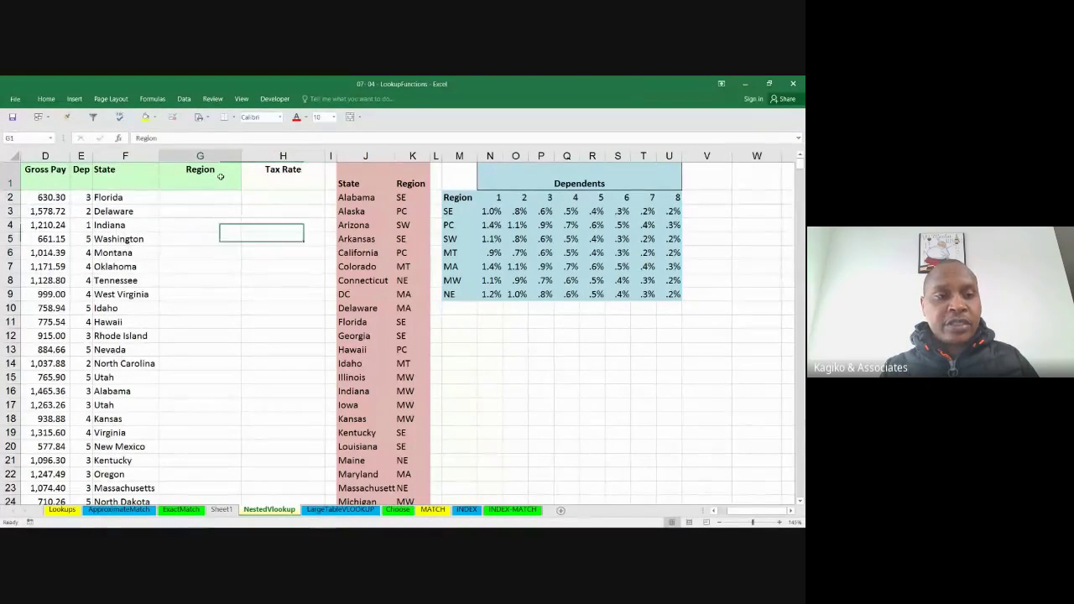
pyautogui.click(64, 117)
pyautogui.click(292, 178)
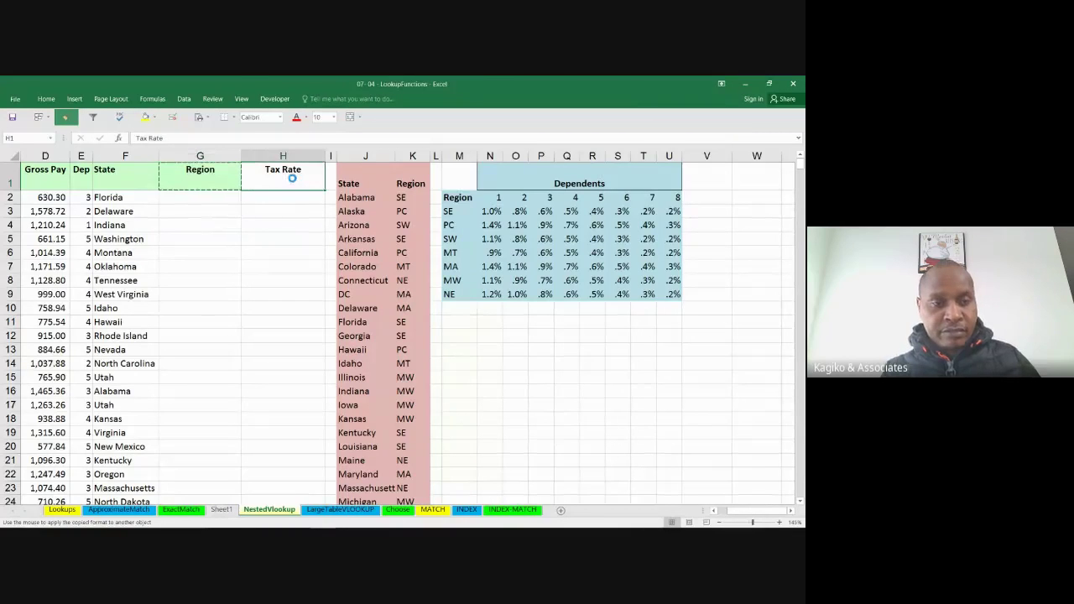
pyautogui.click(277, 253)
pyautogui.click(131, 204)
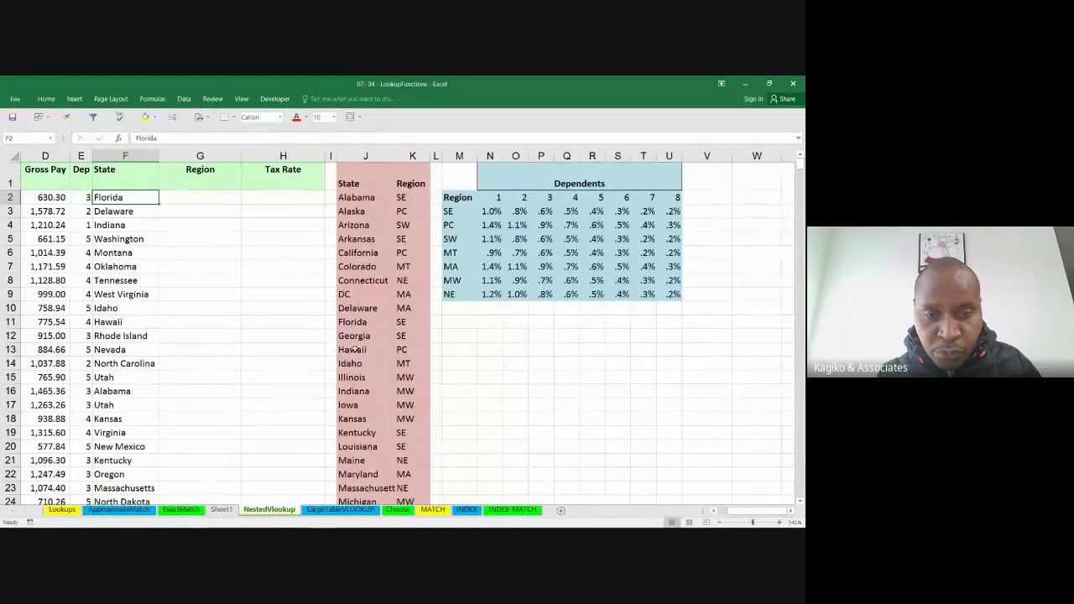
# - Enter SE as Florida's region and trace the SE rate for 3 dependents in the rate table
pyautogui.click(215, 193)
pyautogui.write('sE')
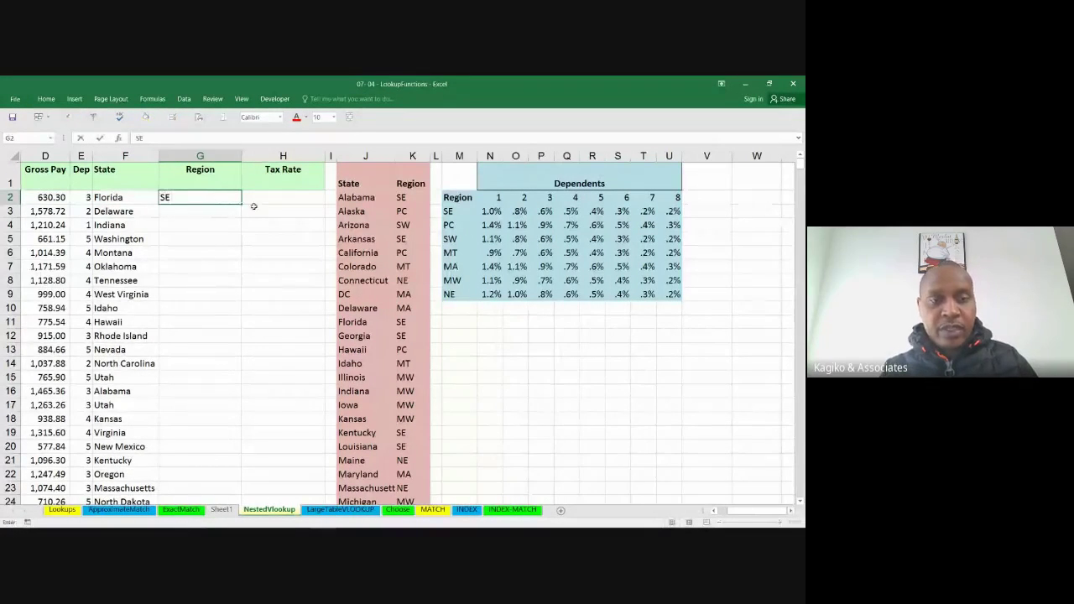
pyautogui.click(256, 210)
pyautogui.click(284, 198)
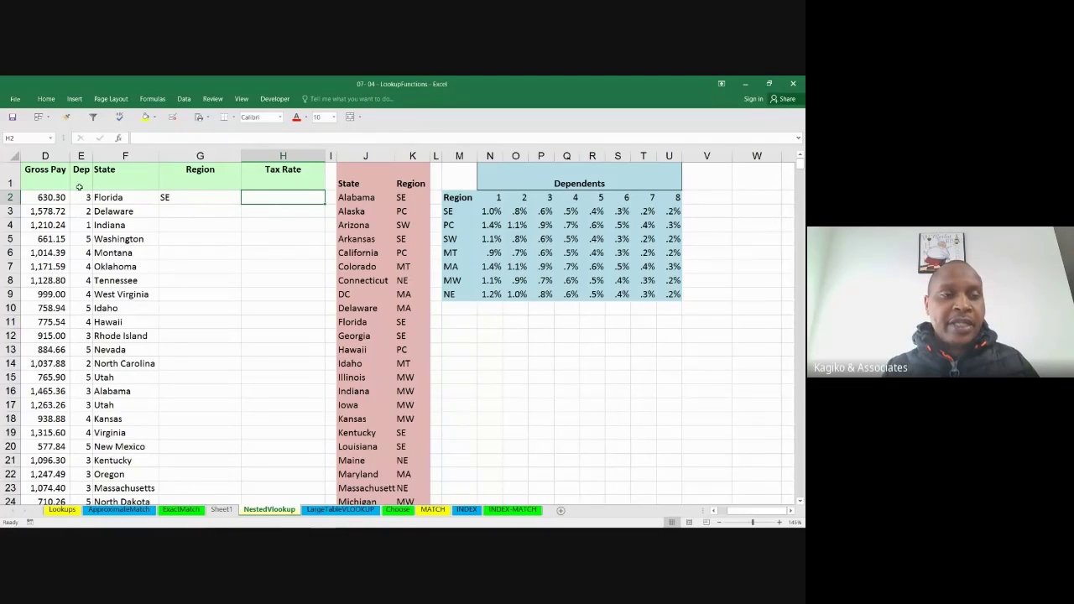
pyautogui.click(79, 155)
pyautogui.click(87, 197)
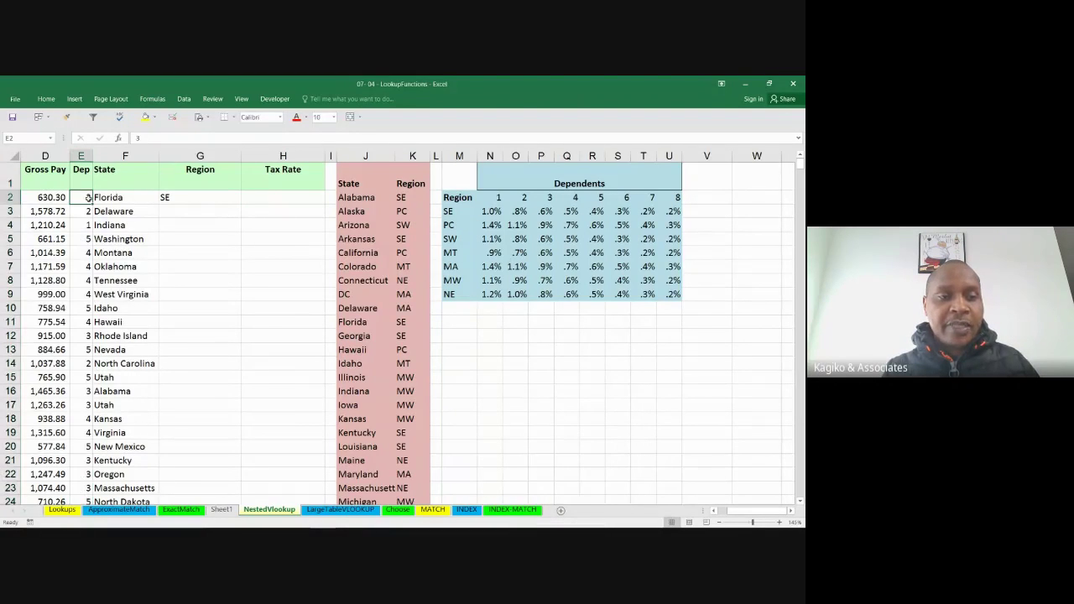
pyautogui.click(184, 197)
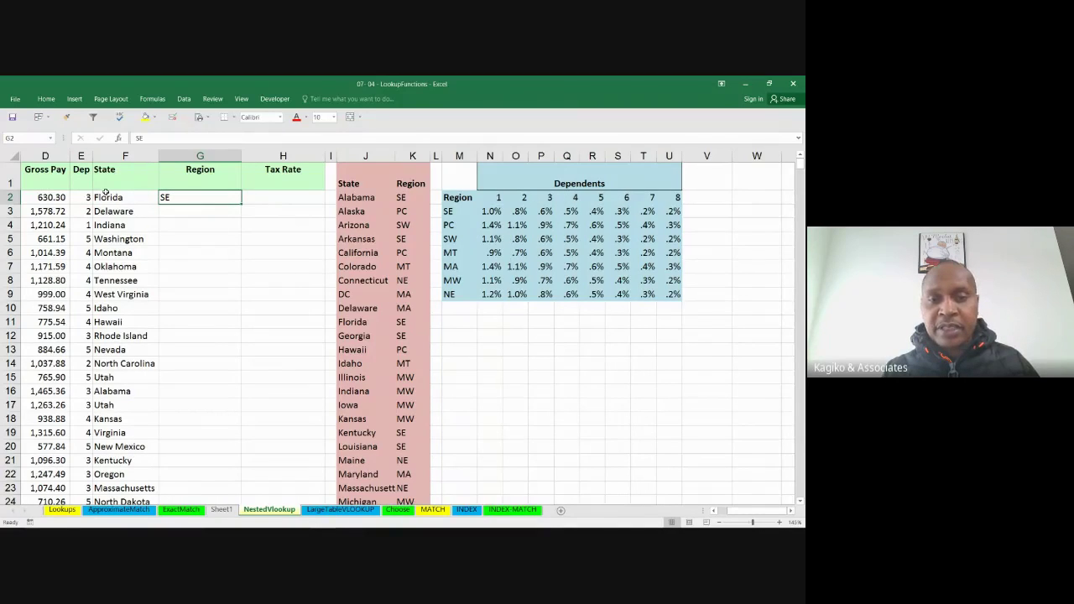
pyautogui.click(453, 212)
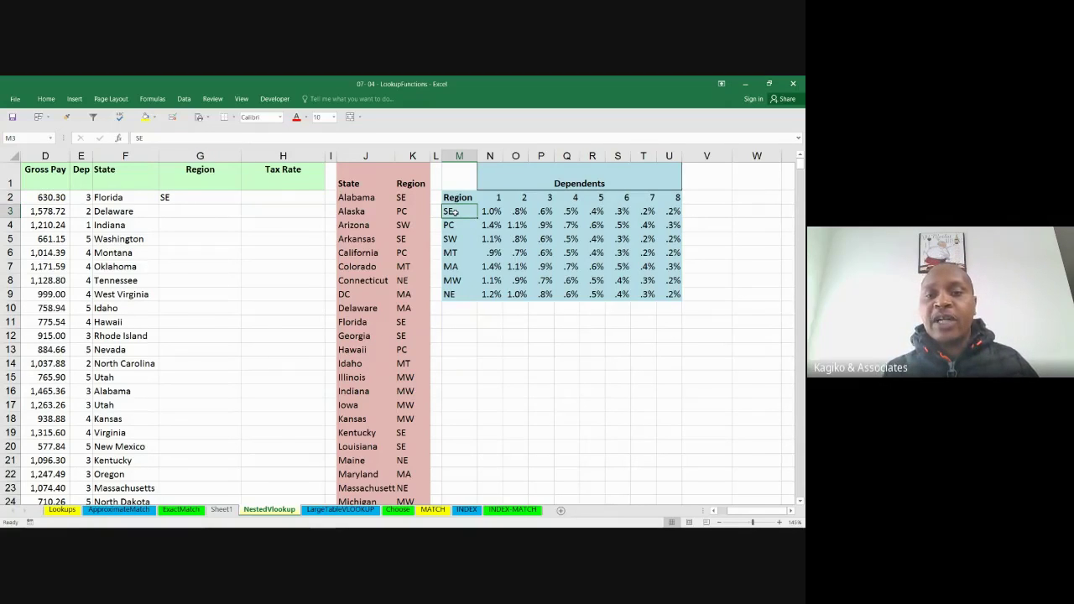
pyautogui.moveTo(476, 213); pyautogui.dragTo(537, 212)
pyautogui.click(538, 212)
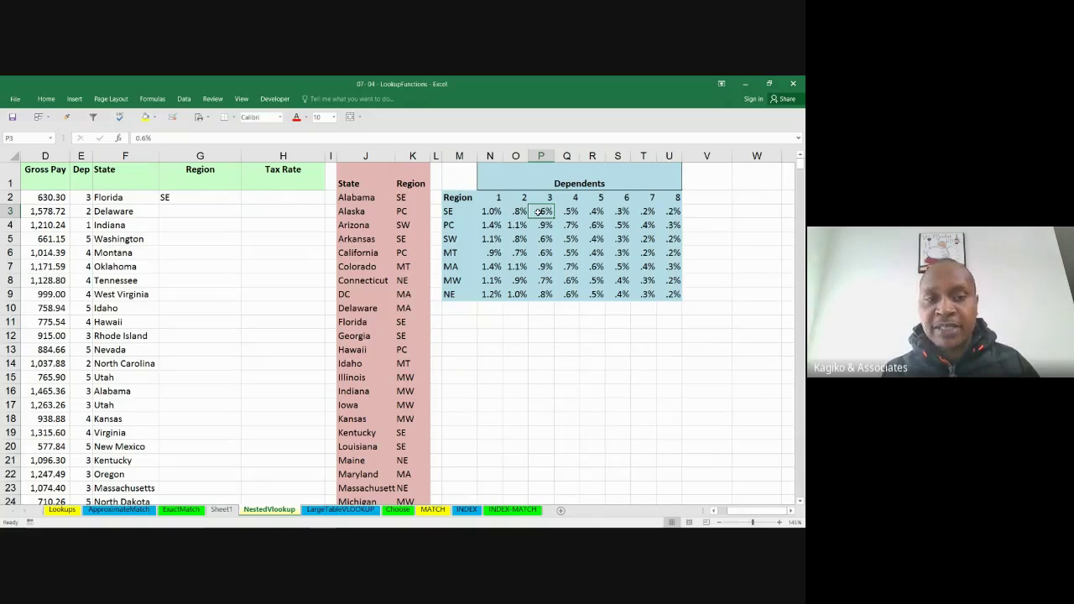
# - Enter 6% as Florida's tax rate in H2 and widen the collapsed column I
pyautogui.click(263, 198)
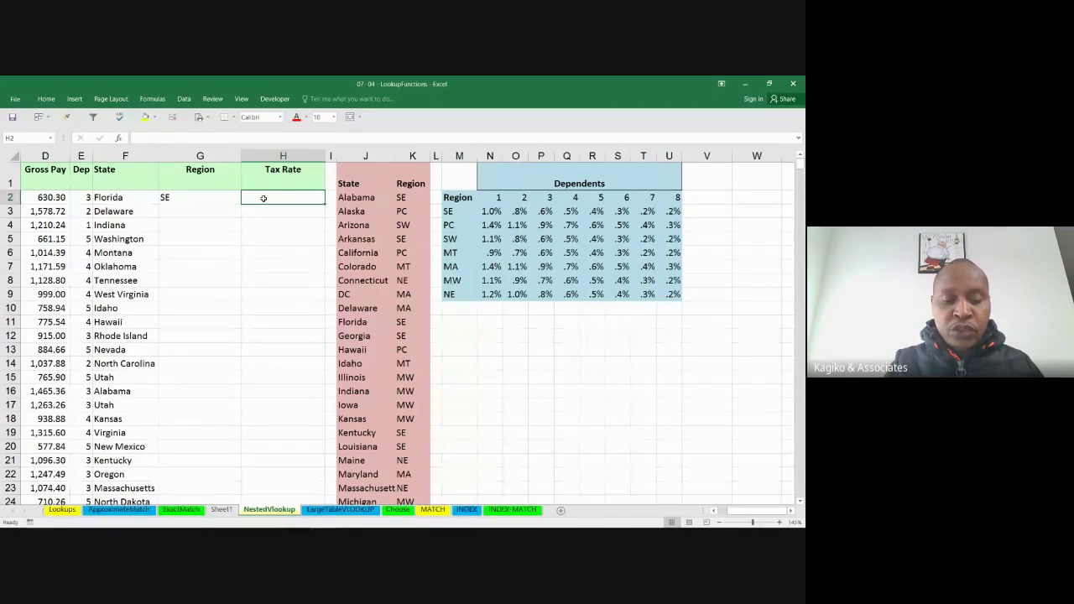
pyautogui.write('6%')
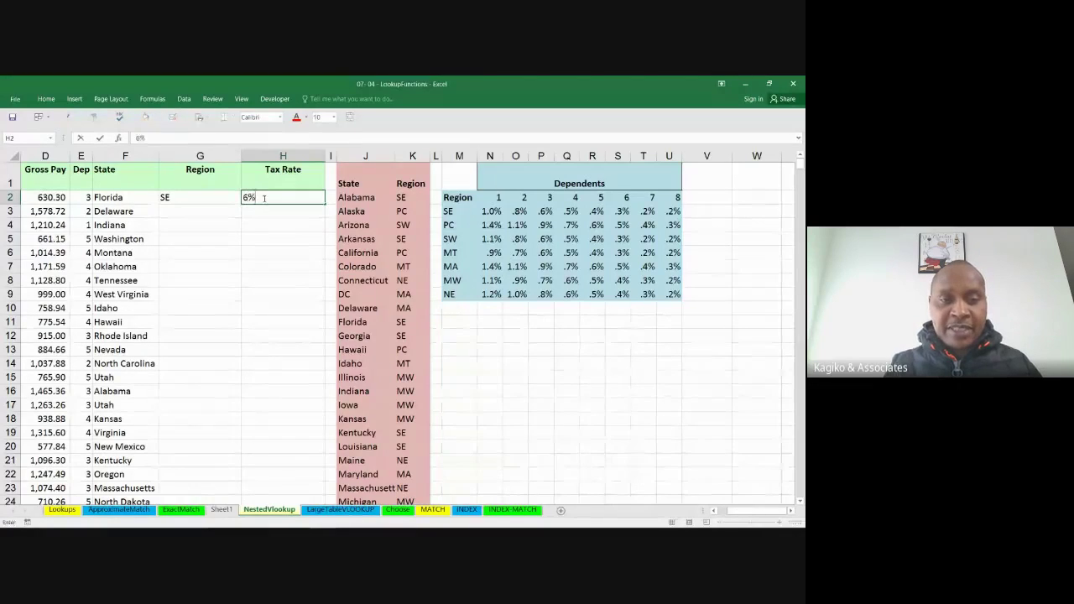
pyautogui.click(284, 240)
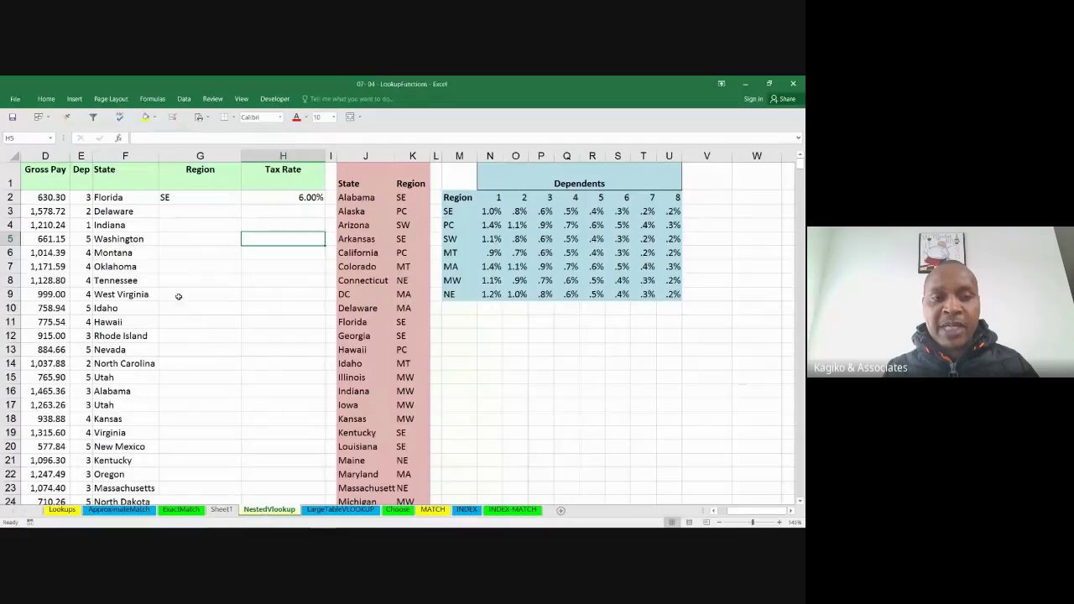
pyautogui.click(180, 197)
pyautogui.click(288, 196)
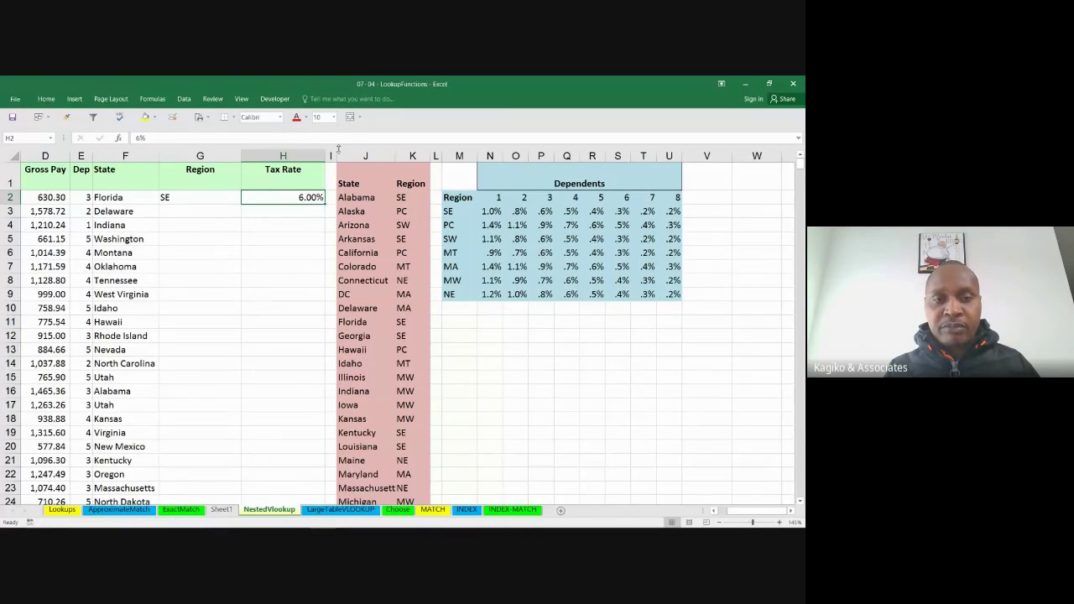
pyautogui.moveTo(337, 156); pyautogui.dragTo(399, 156)
# - Add the 'One VlookUP' heading in I1 with the Tax Rate header's green formatting
pyautogui.click(359, 170)
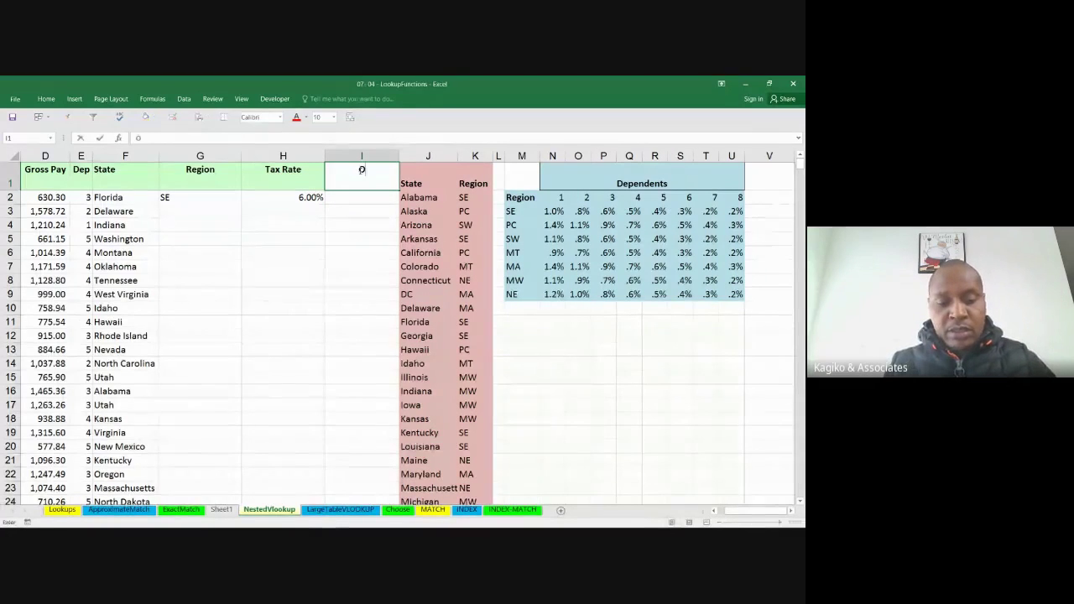
pyautogui.write('One Vloo')
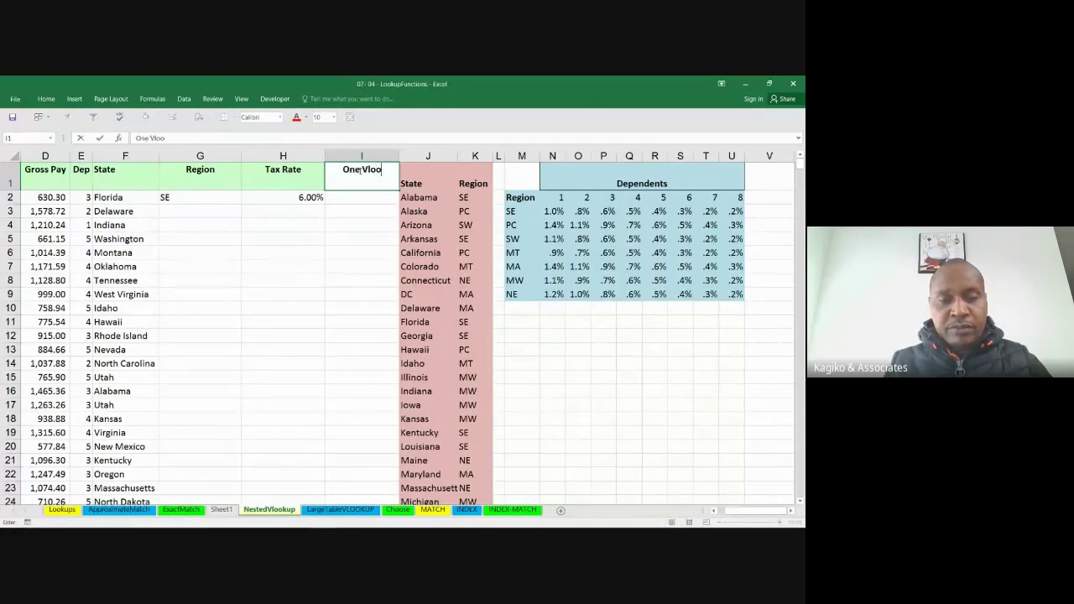
pyautogui.write('kUP')
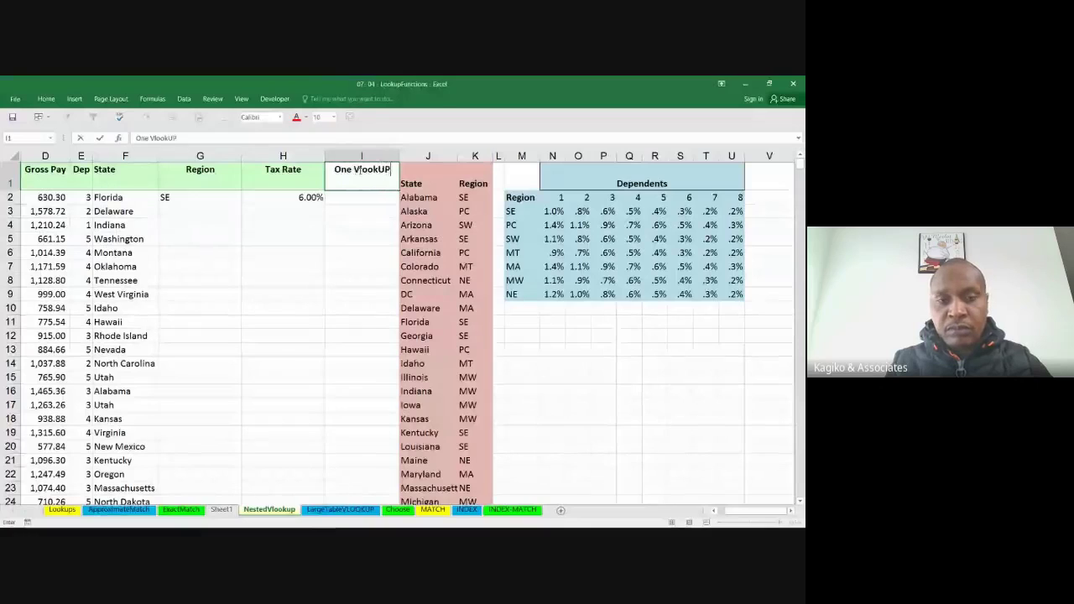
pyautogui.click(370, 236)
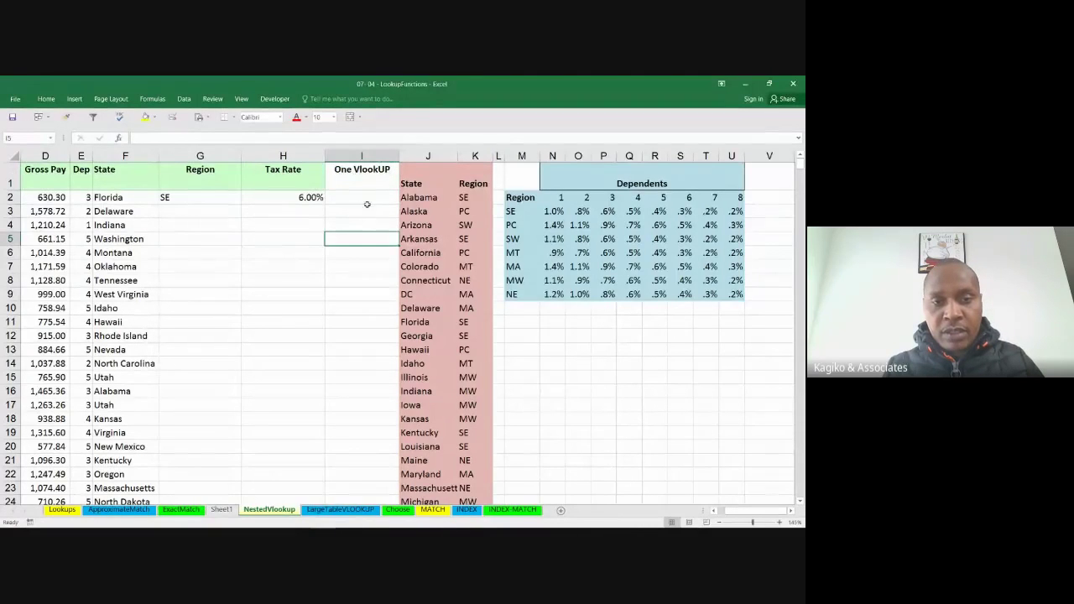
pyautogui.click(369, 200)
pyautogui.click(317, 171)
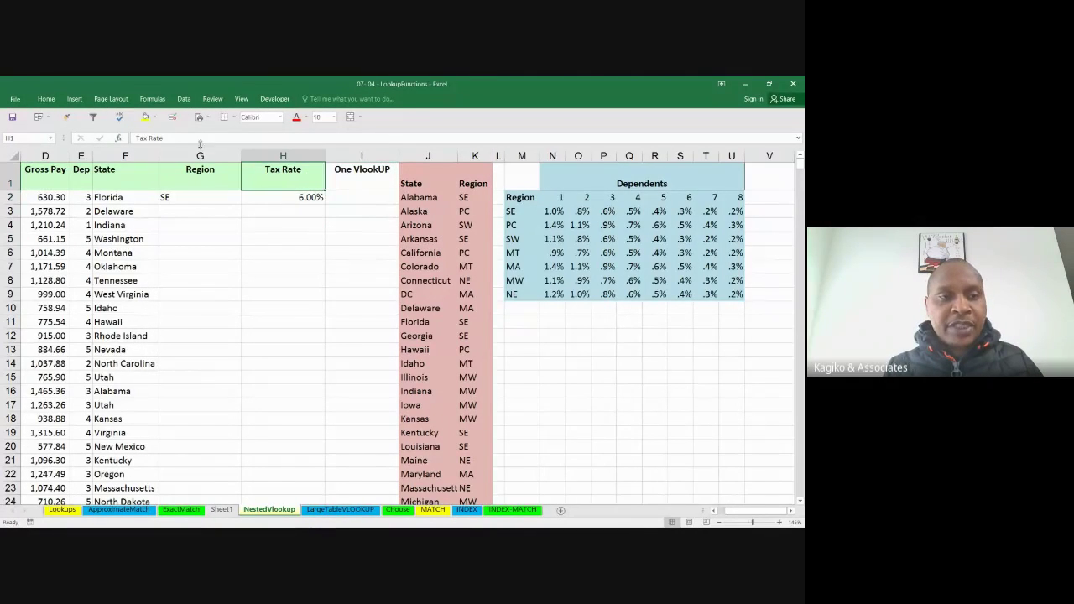
pyautogui.click(73, 119)
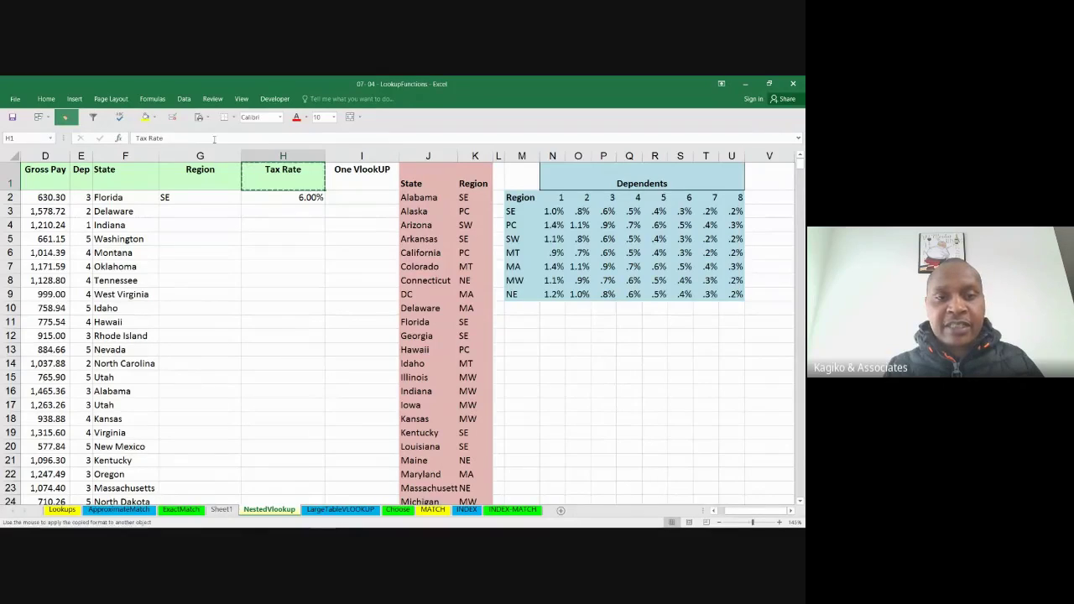
pyautogui.click(342, 186)
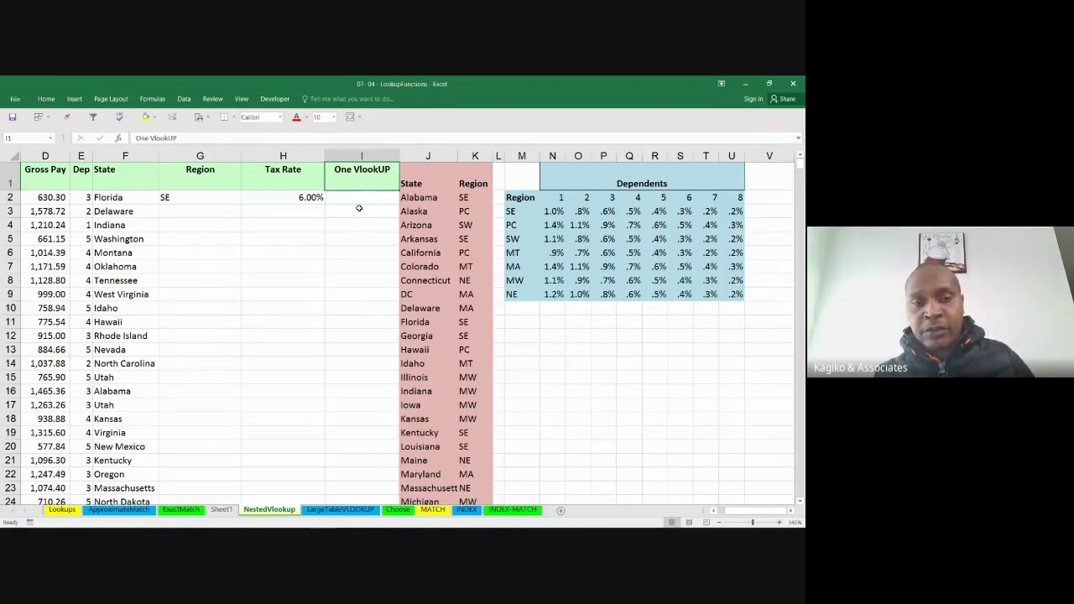
pyautogui.click(359, 204)
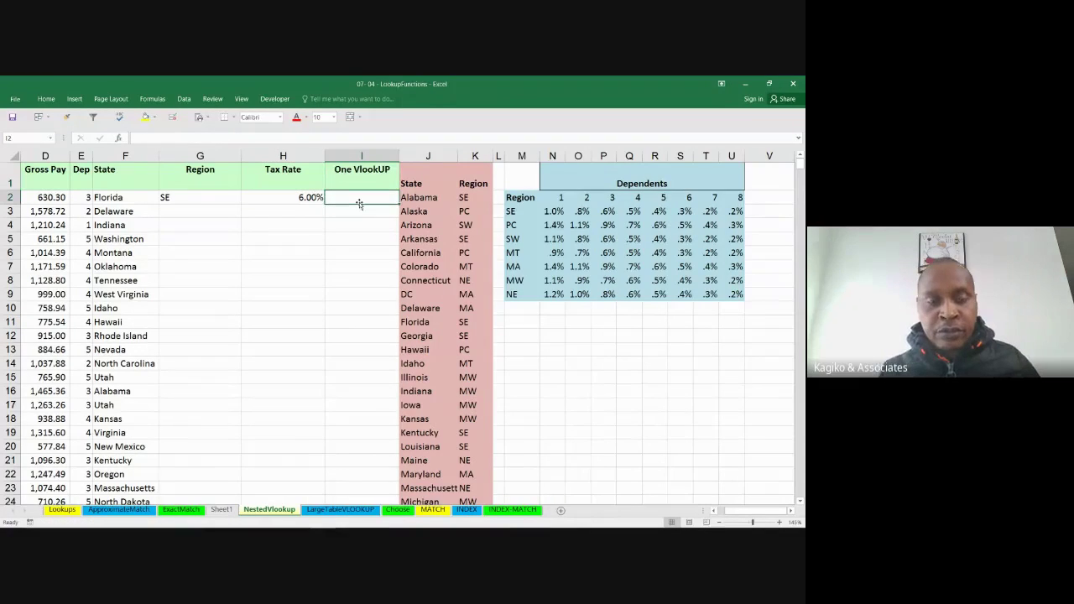
# - Clear Florida's sample entries in G2:I2
pyautogui.click(449, 279)
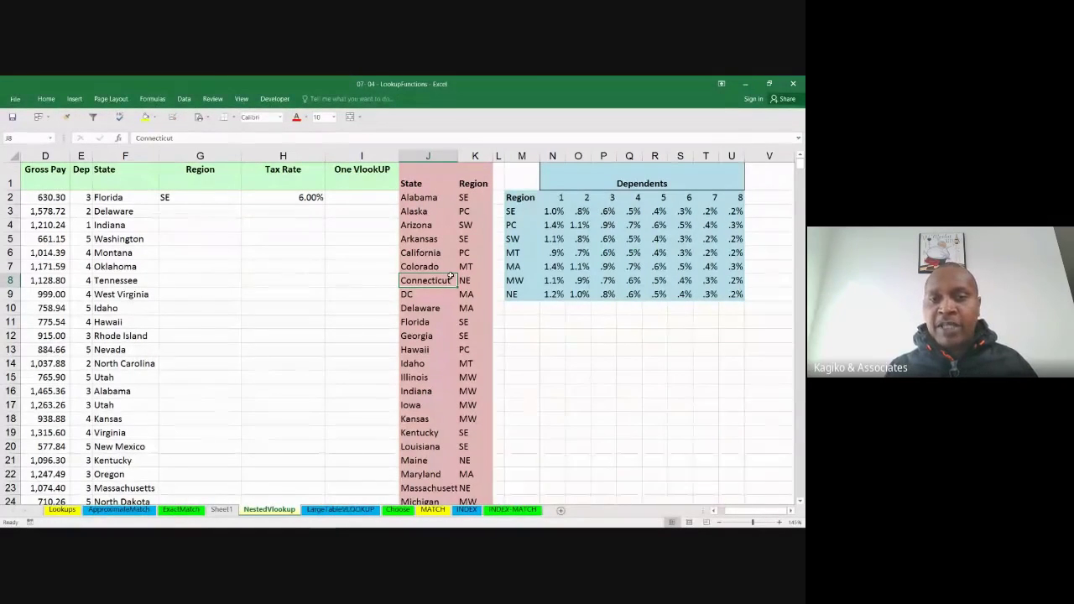
pyautogui.moveTo(361, 198); pyautogui.dragTo(206, 197)
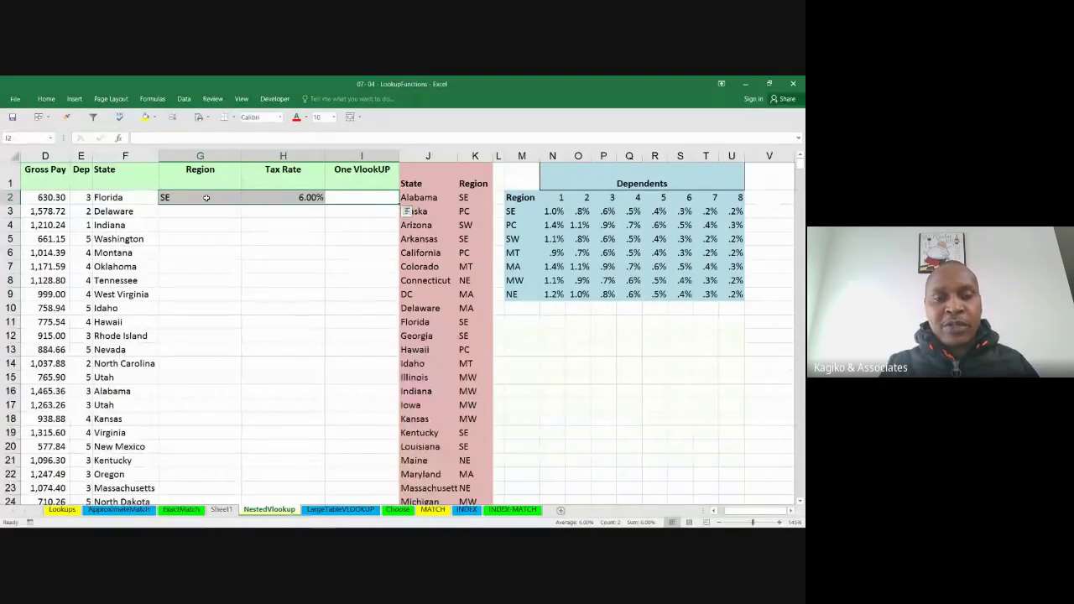
pyautogui.press('Delete')
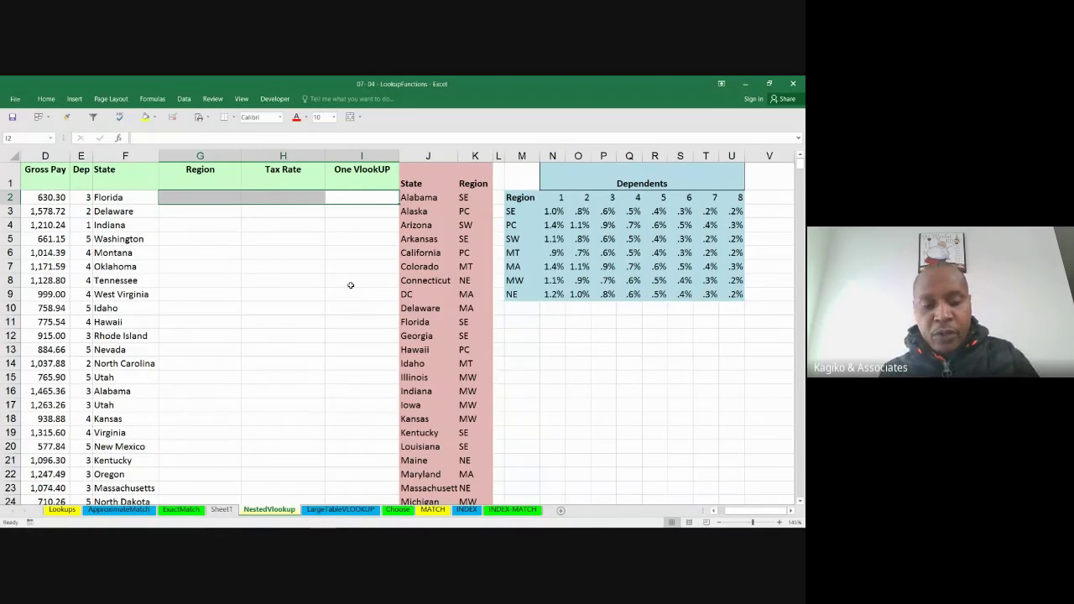
# - Switch back to Excel, open the MATCH sheet, and select E2 beside the C2 lookup value
pyautogui.hotkey('alt', 'Tab')
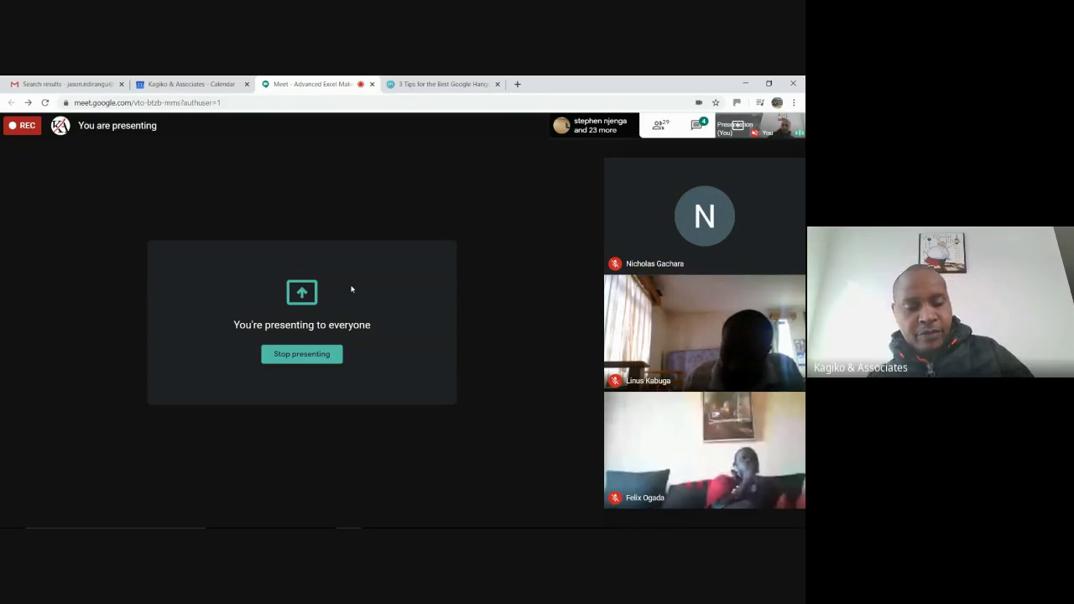
pyautogui.hotkey('alt', 'Tab')
pyautogui.click(351, 288)
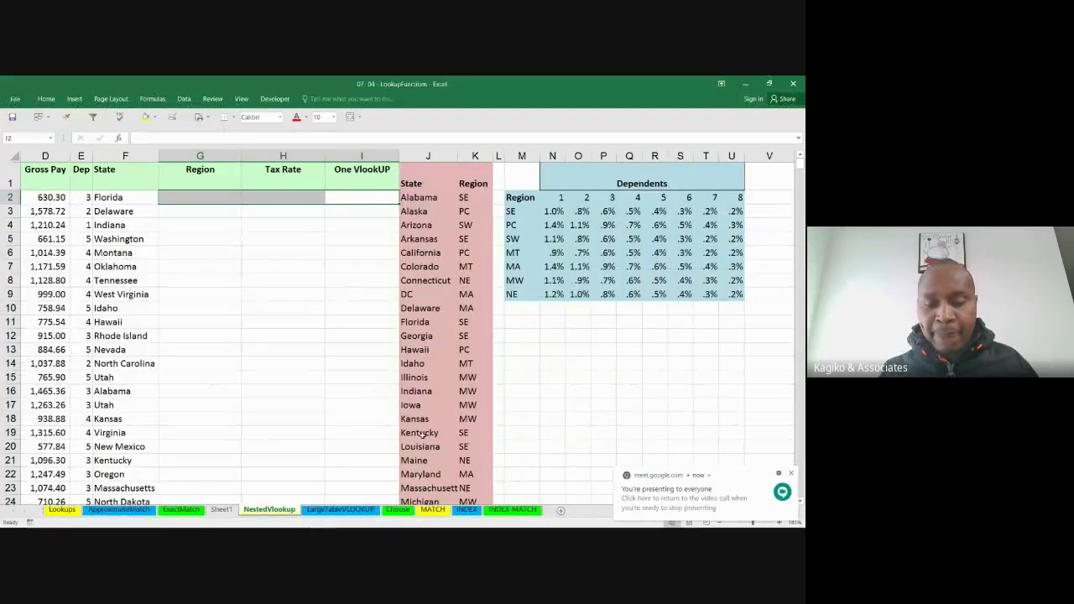
pyautogui.click(433, 510)
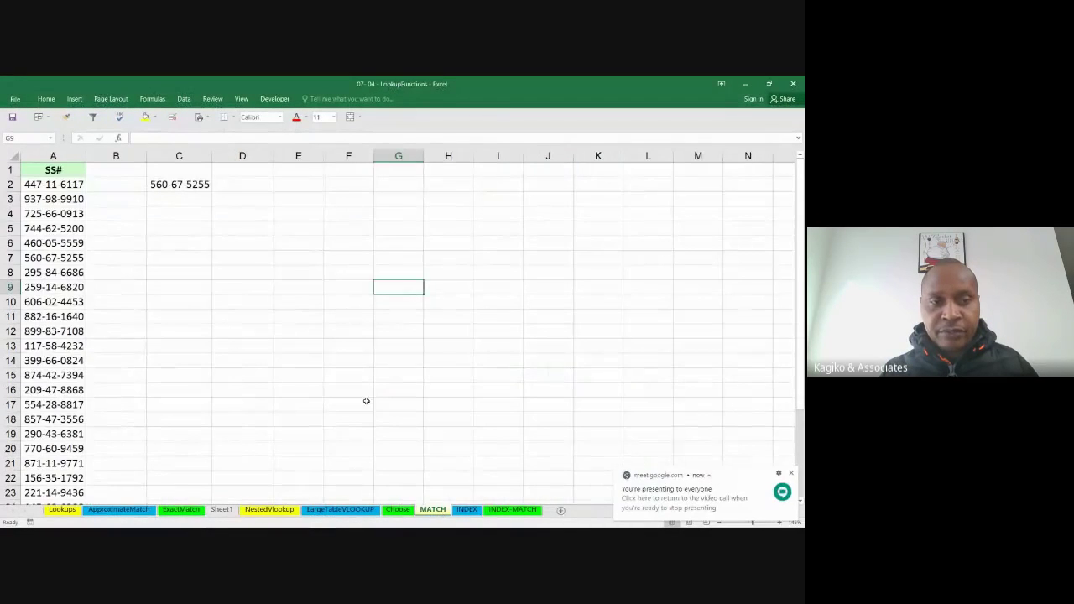
pyautogui.click(312, 184)
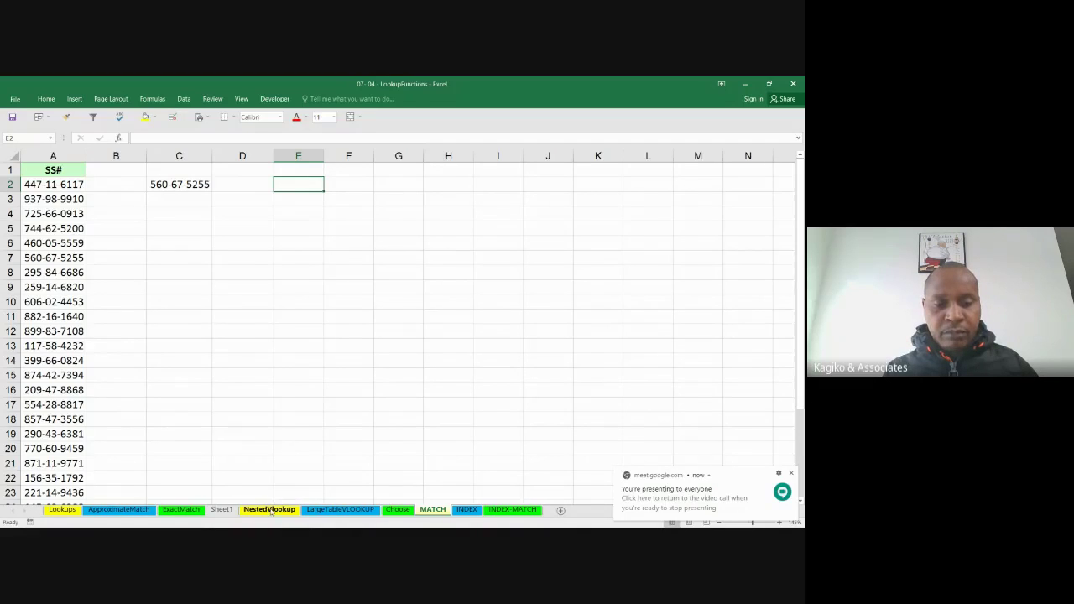
# - On the ApproximateMatch sheet, insert an empty column before the Tax column
pyautogui.click(118, 509)
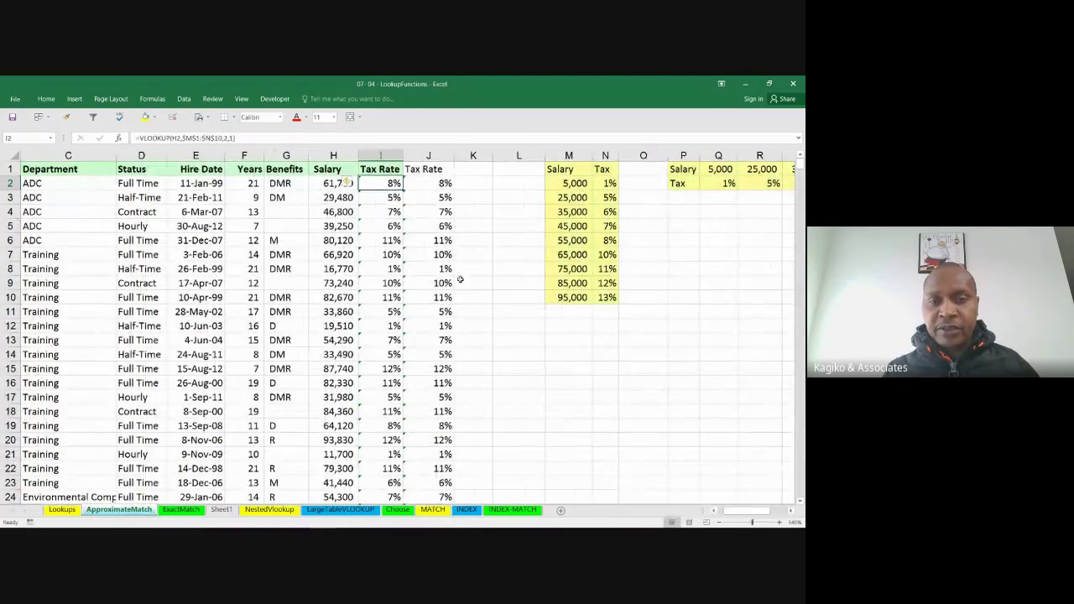
pyautogui.click(605, 155)
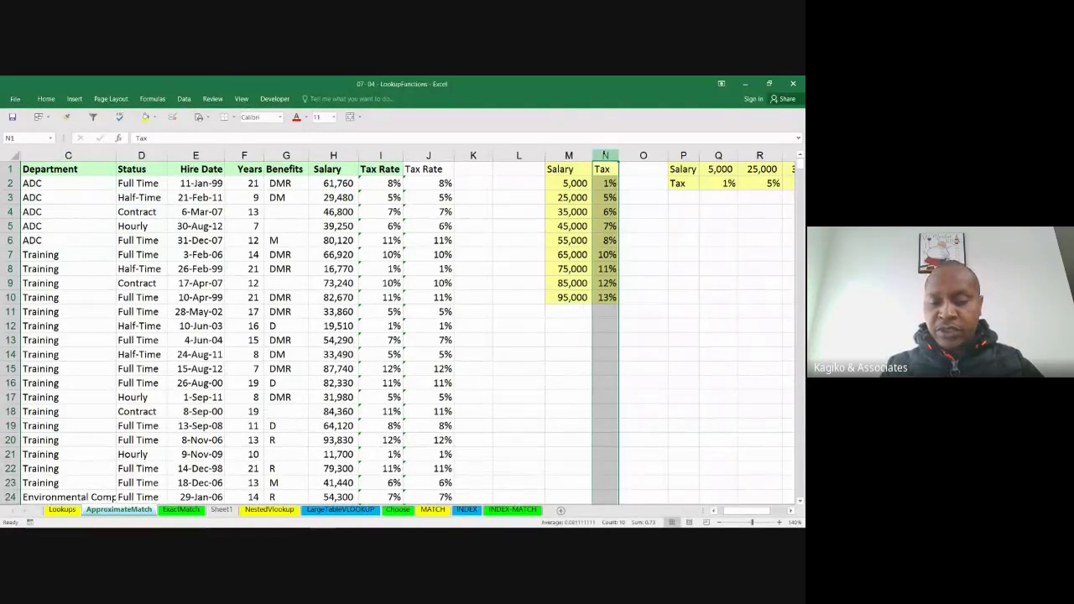
pyautogui.hotkey('ctrl', 'shift', '=')
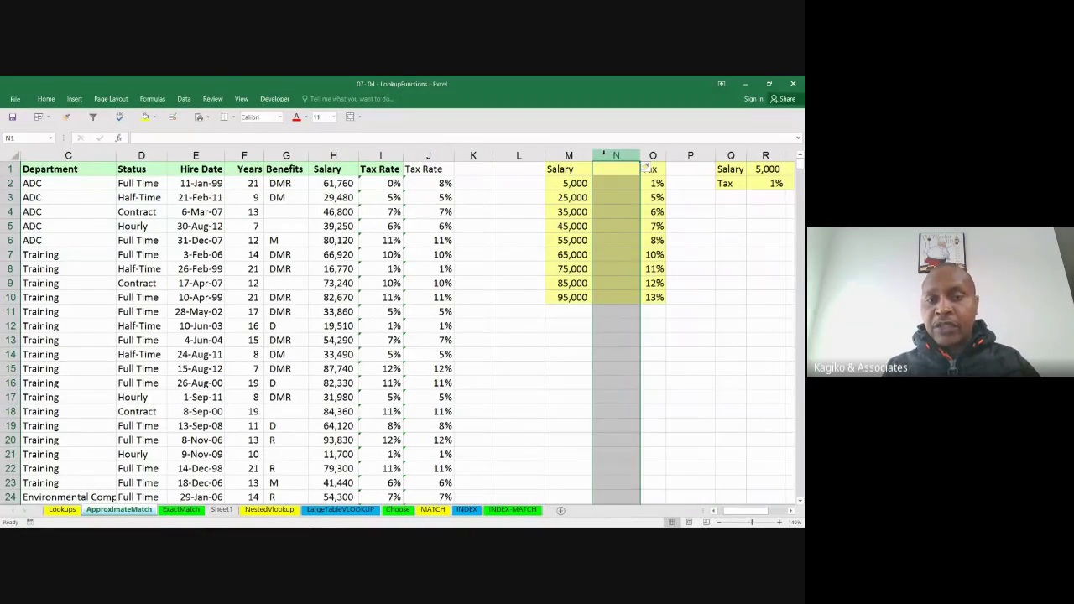
pyautogui.click(659, 215)
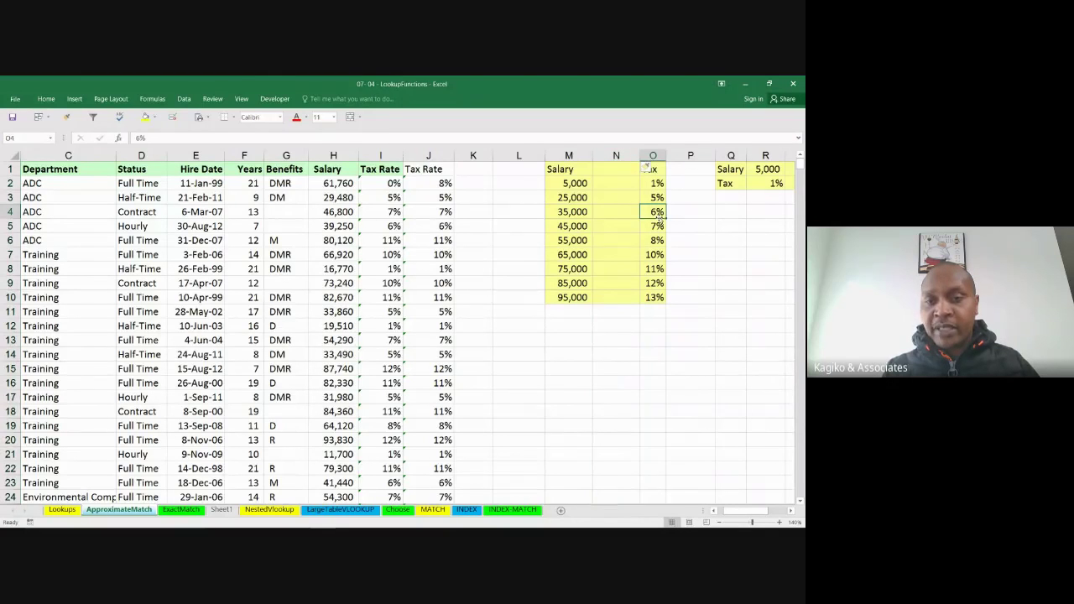
# - Inspect the Tax Rate VLOOKUP and fill I2's formula down column I
pyautogui.click(336, 197)
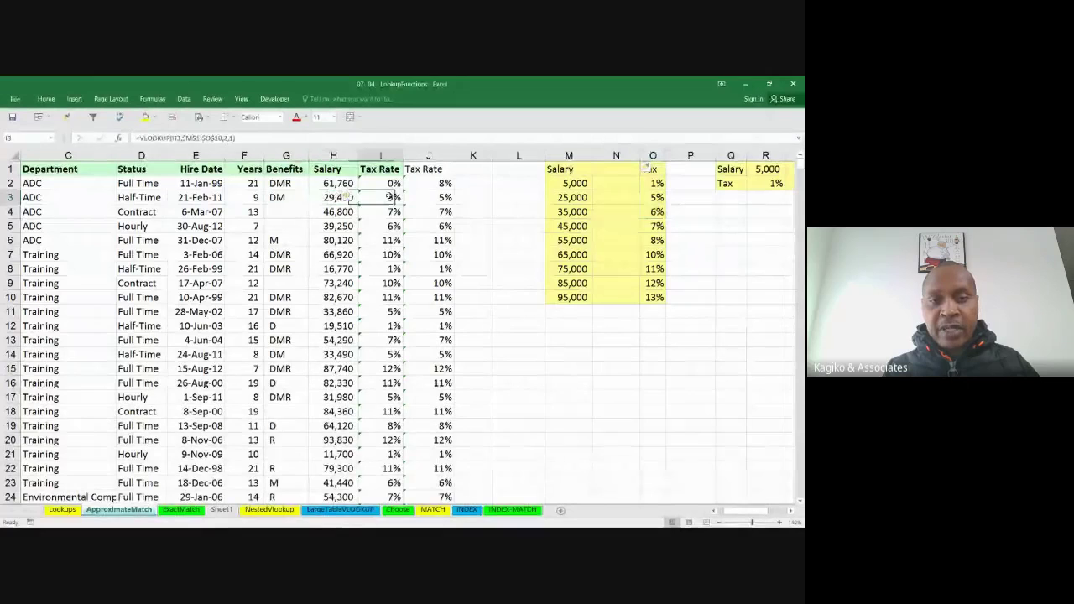
pyautogui.doubleClick(388, 196)
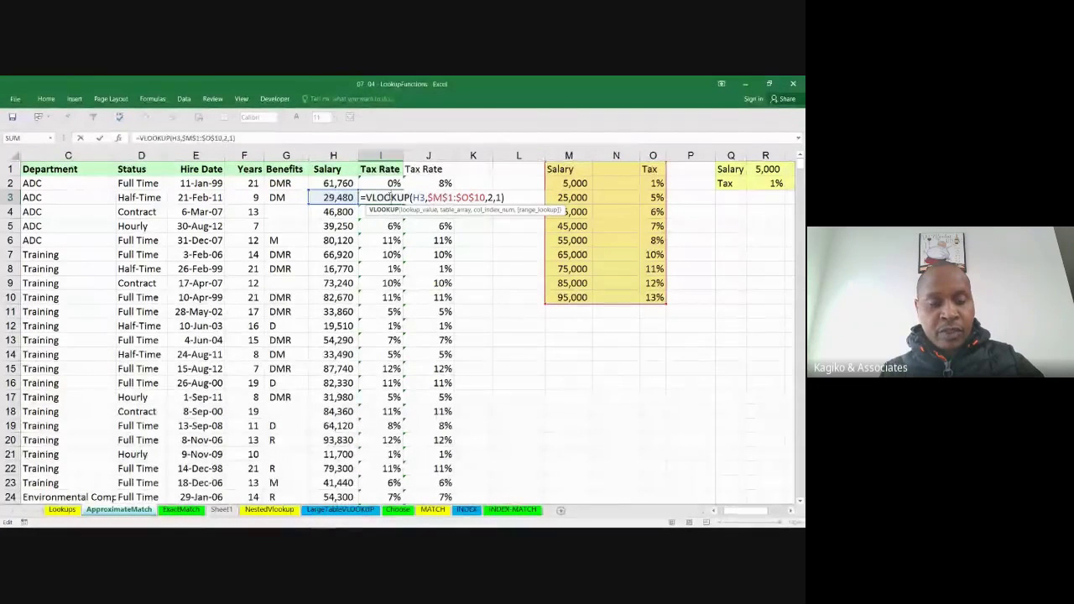
pyautogui.press('Escape')
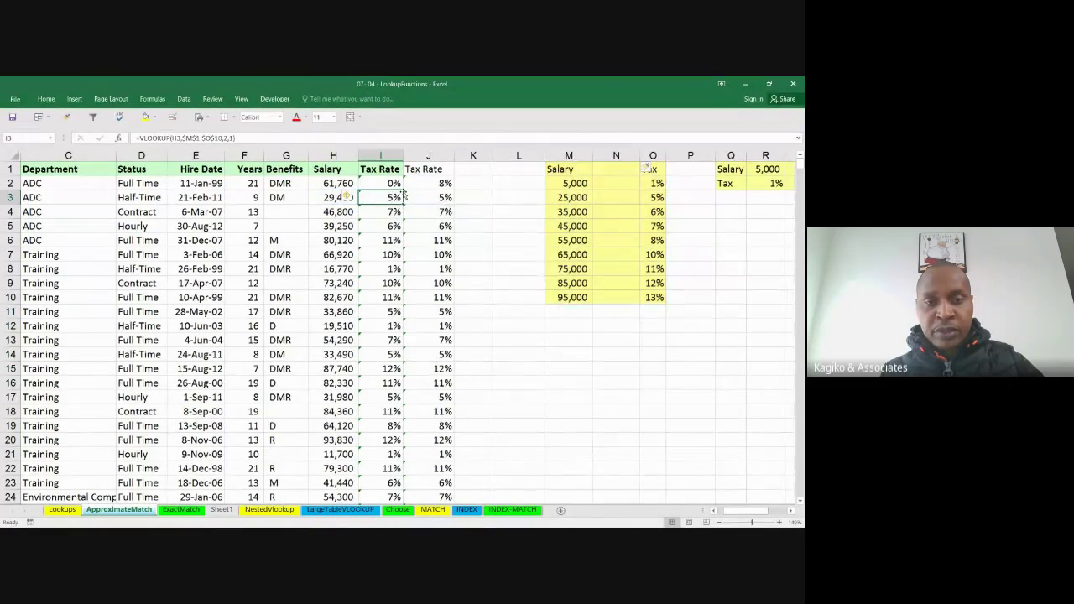
pyautogui.click(394, 179)
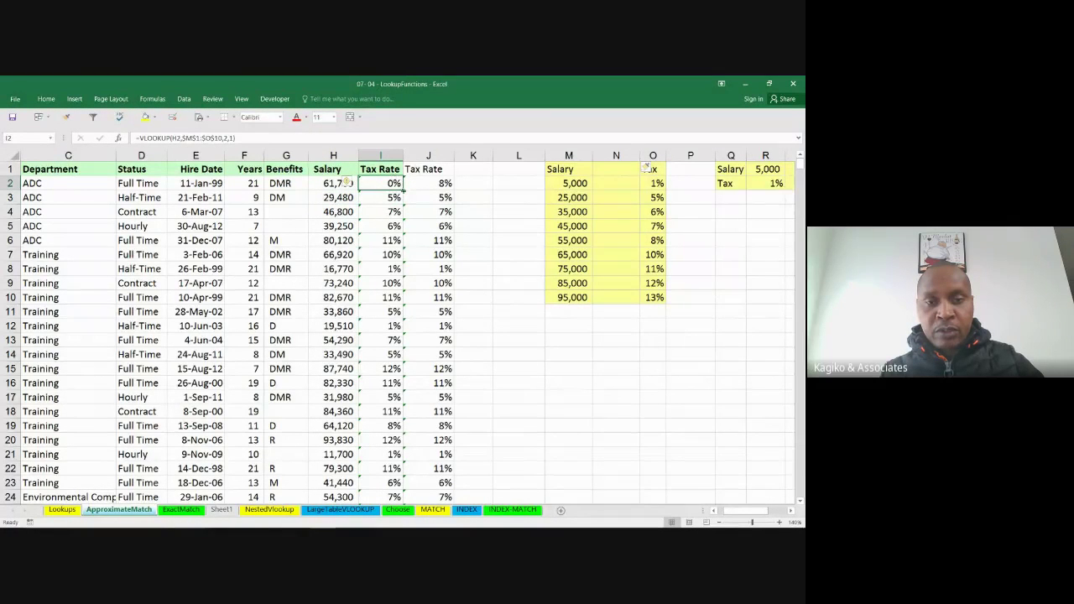
pyautogui.doubleClick(404, 190)
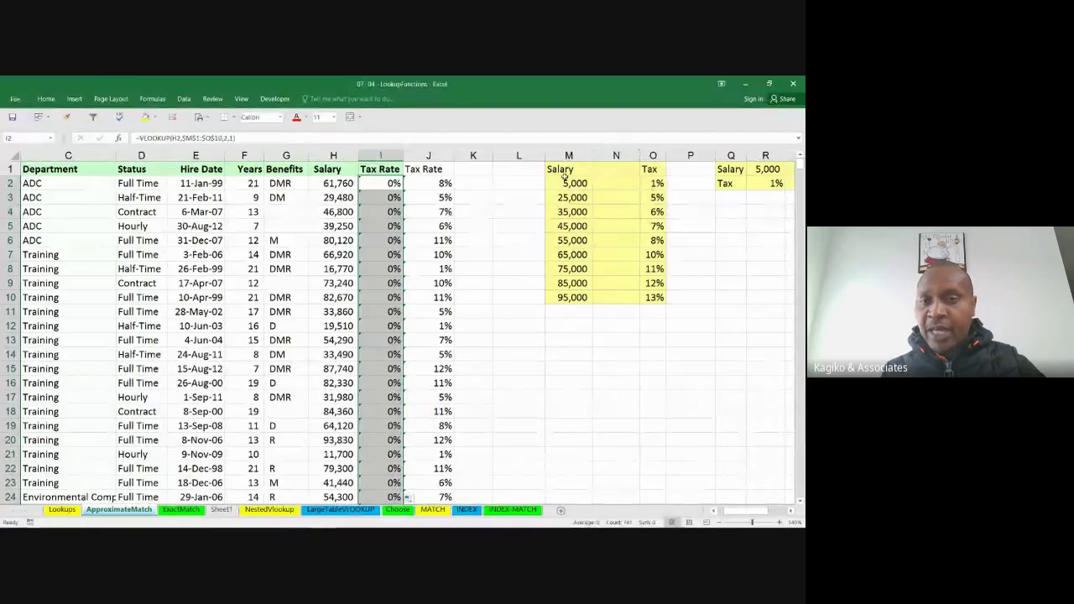
# - Change I2's VLOOKUP column index from 2 to 3 and refill it down the Tax Rate column
pyautogui.doubleClick(390, 184)
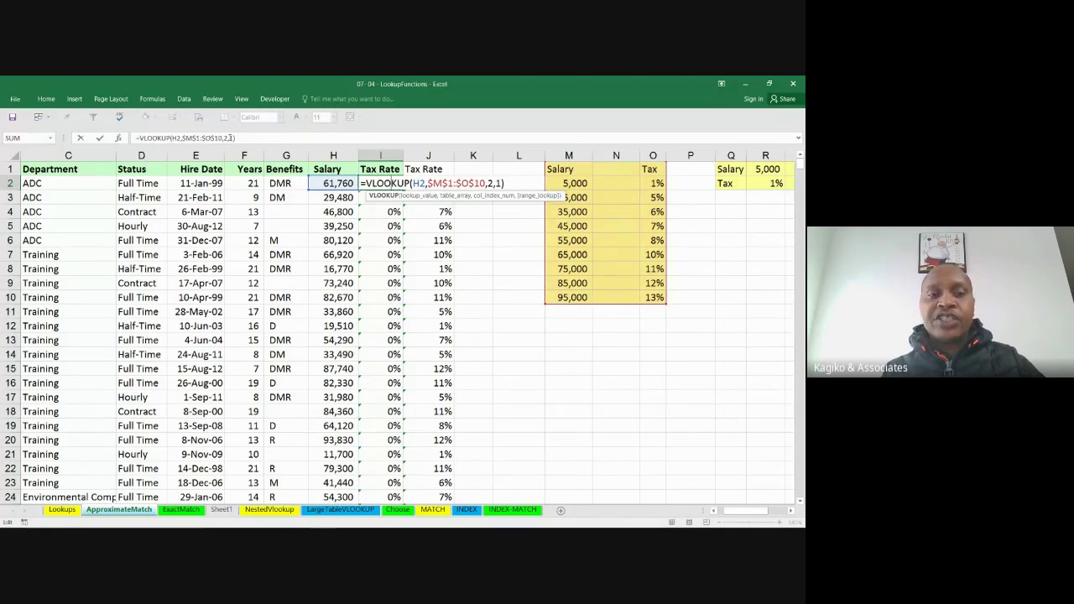
pyautogui.click(228, 138)
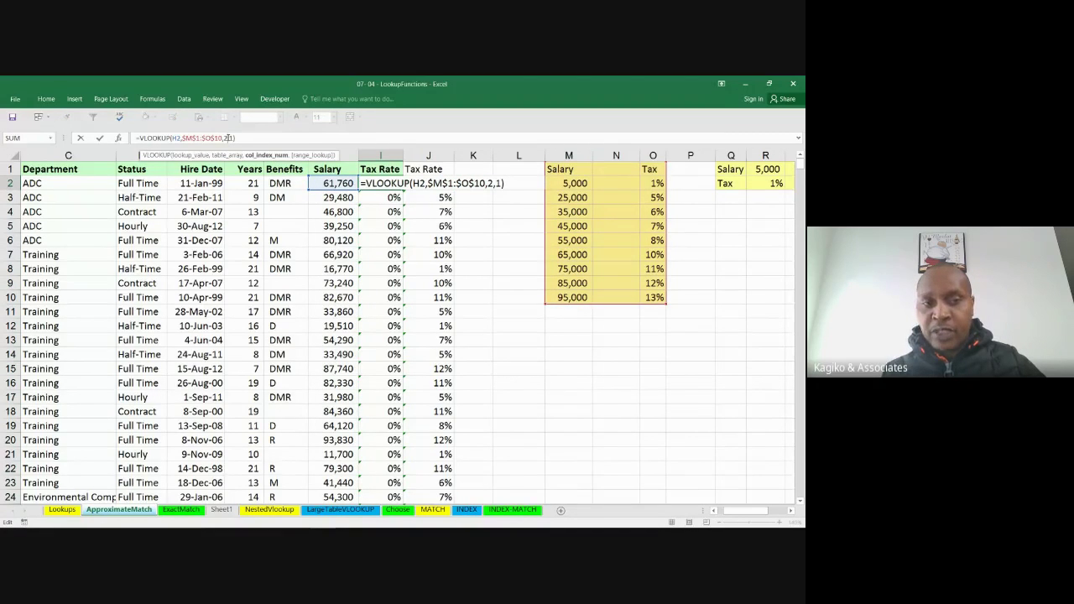
pyautogui.press('BackSpace')
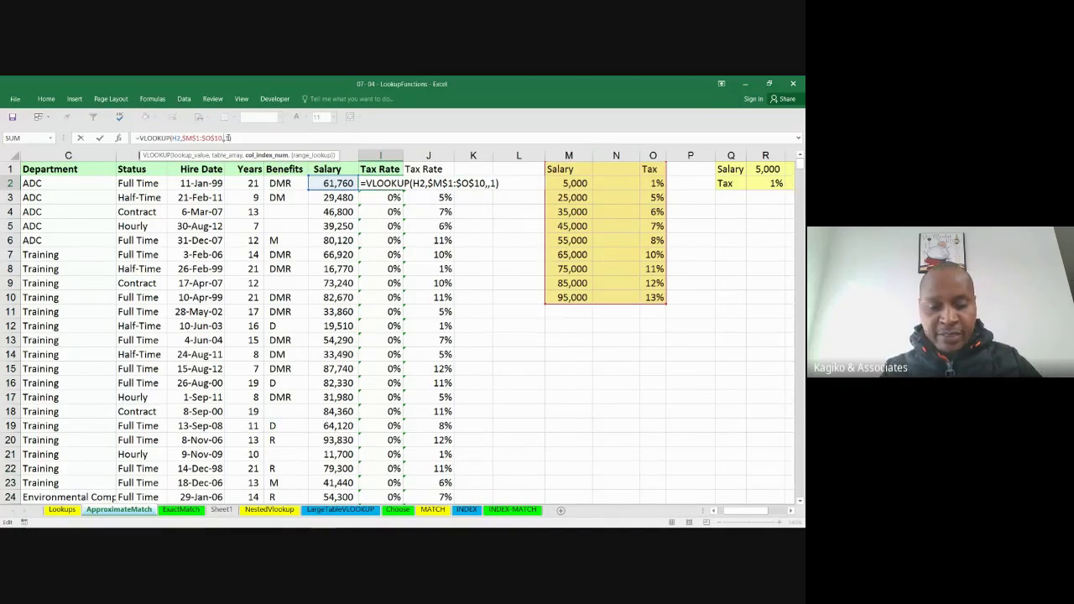
pyautogui.write('3')
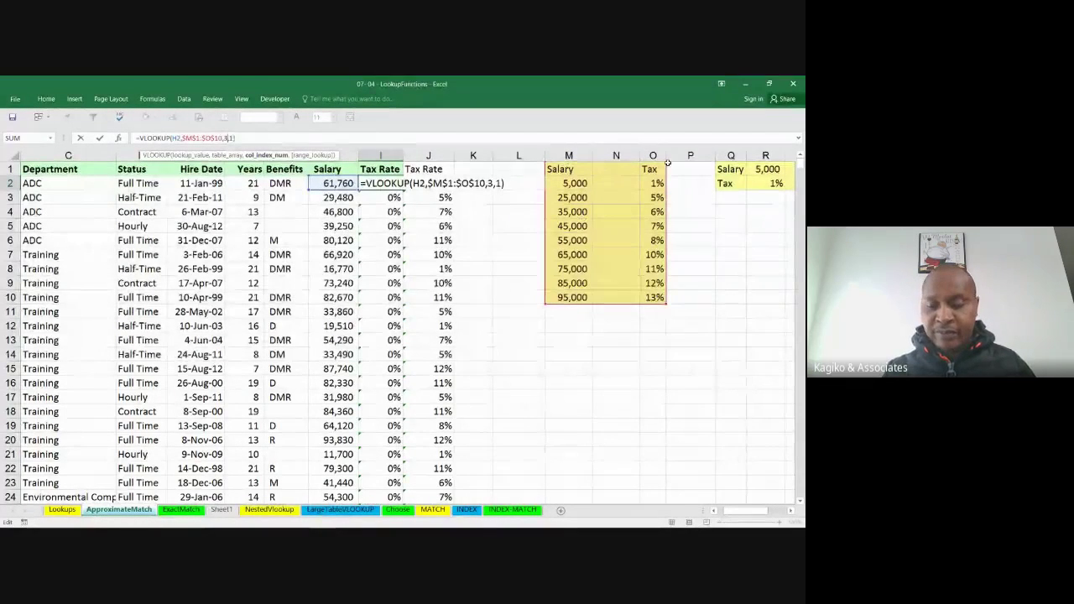
pyautogui.press('Return')
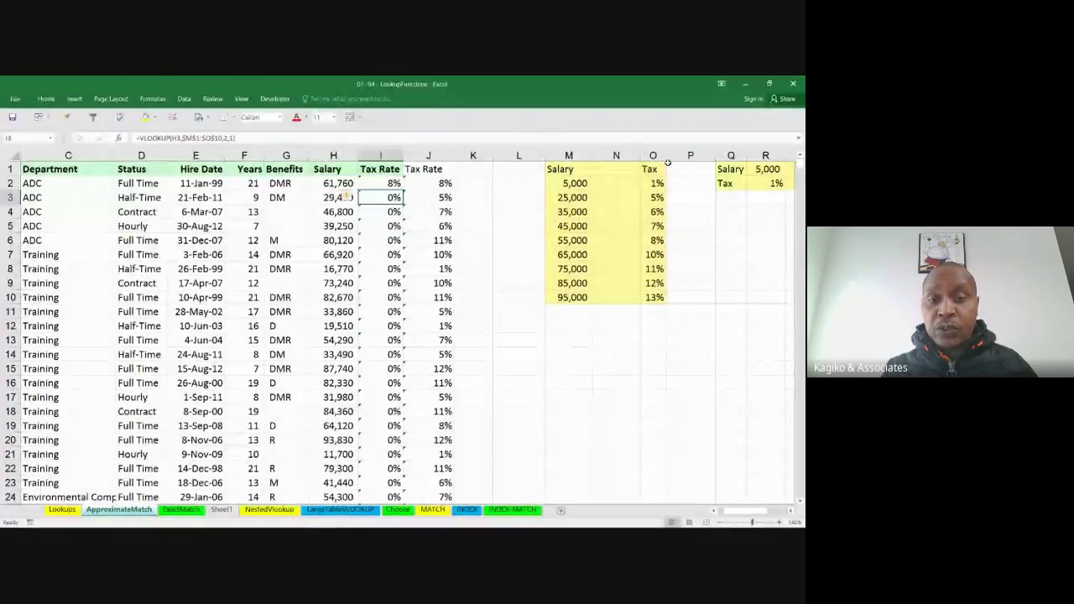
pyautogui.click(390, 180)
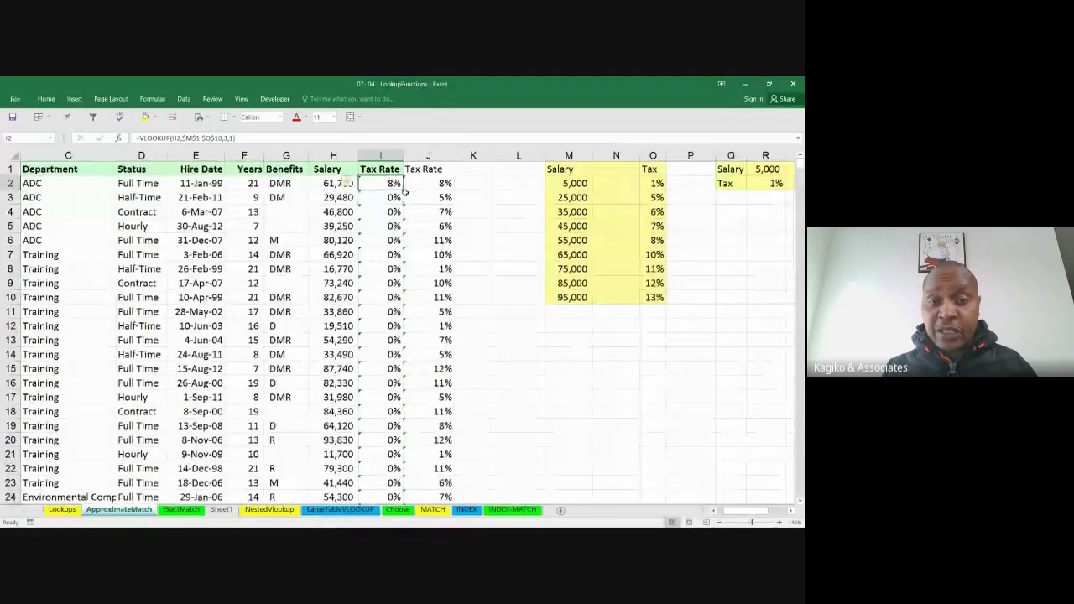
pyautogui.doubleClick(403, 190)
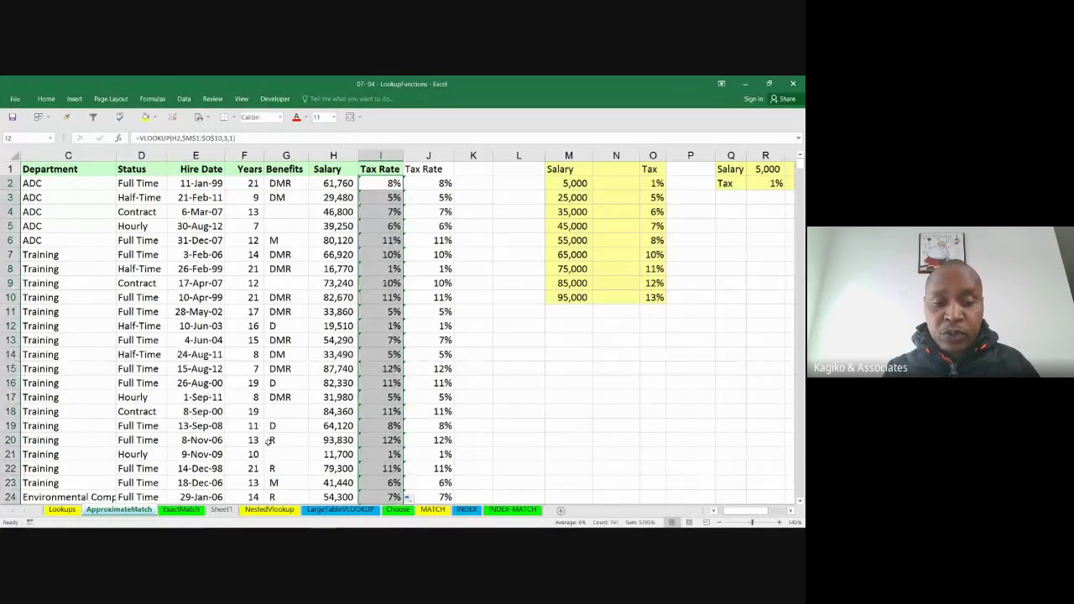
pyautogui.click(432, 509)
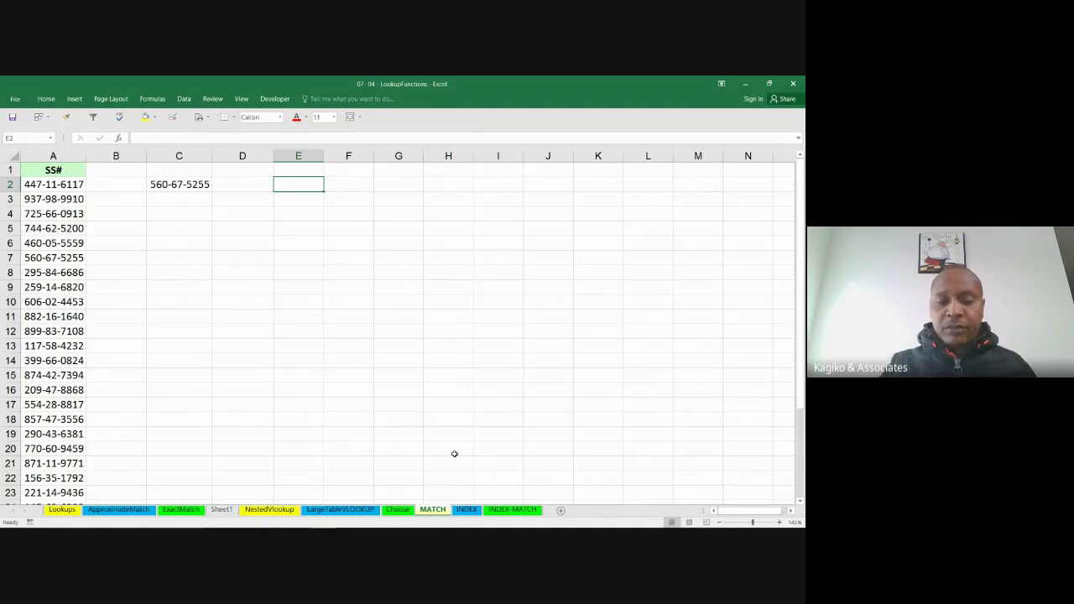
# - Enter =MATCH(C2,A:A,0) in E2, which returns position 7
pyautogui.write('=')
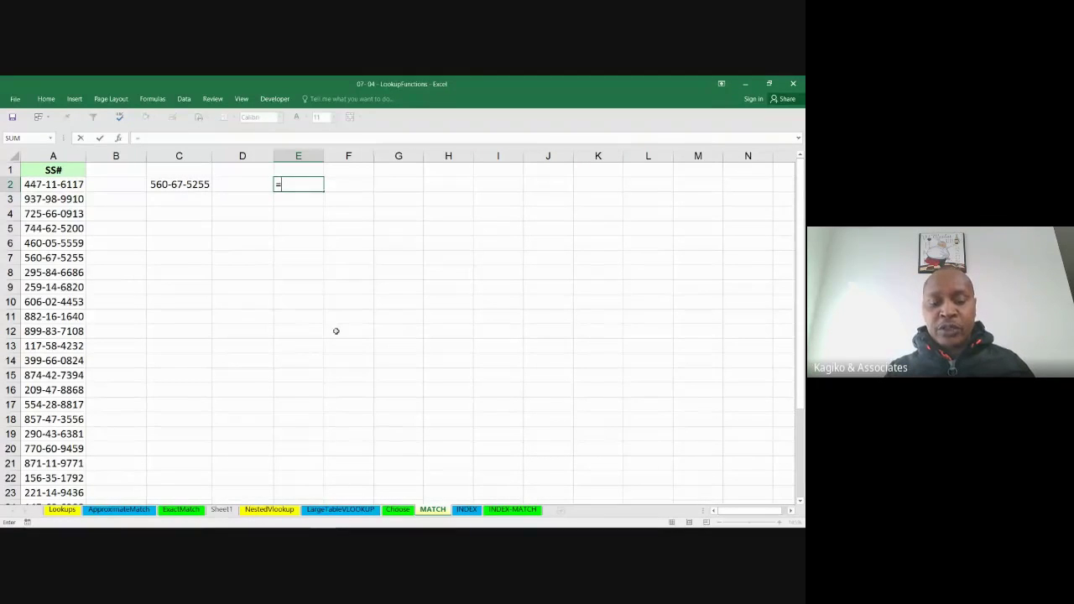
pyautogui.write('matc')
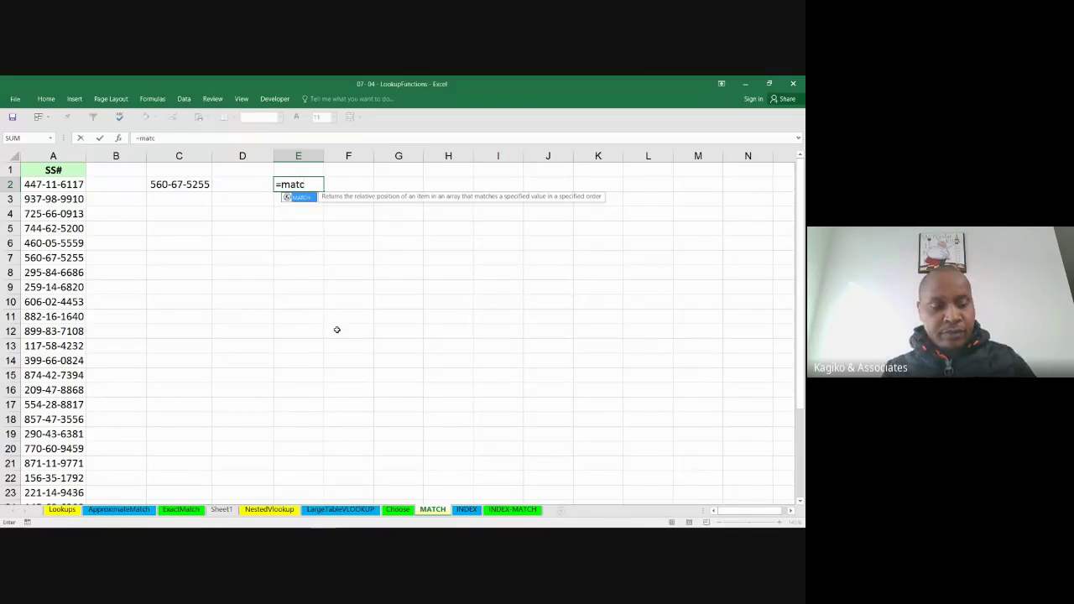
pyautogui.press('Tab')
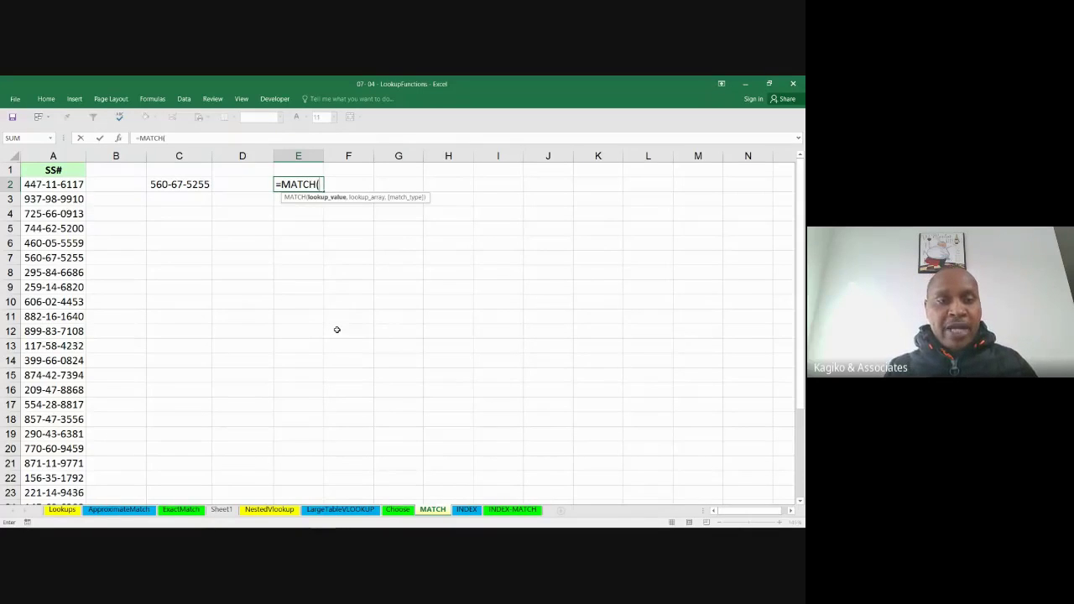
pyautogui.click(186, 183)
pyautogui.write(',')
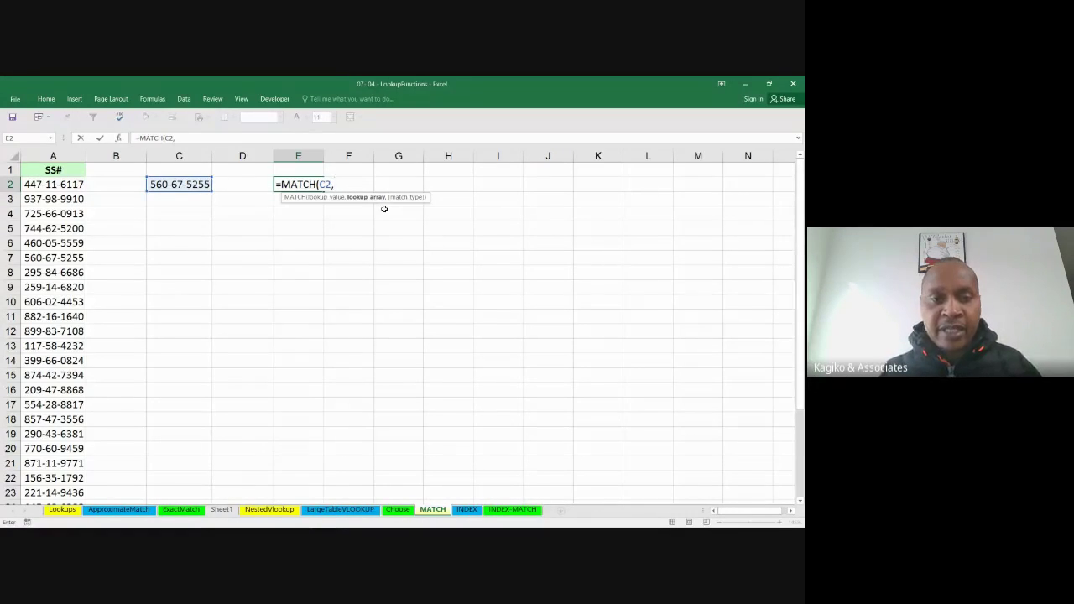
pyautogui.click(59, 156)
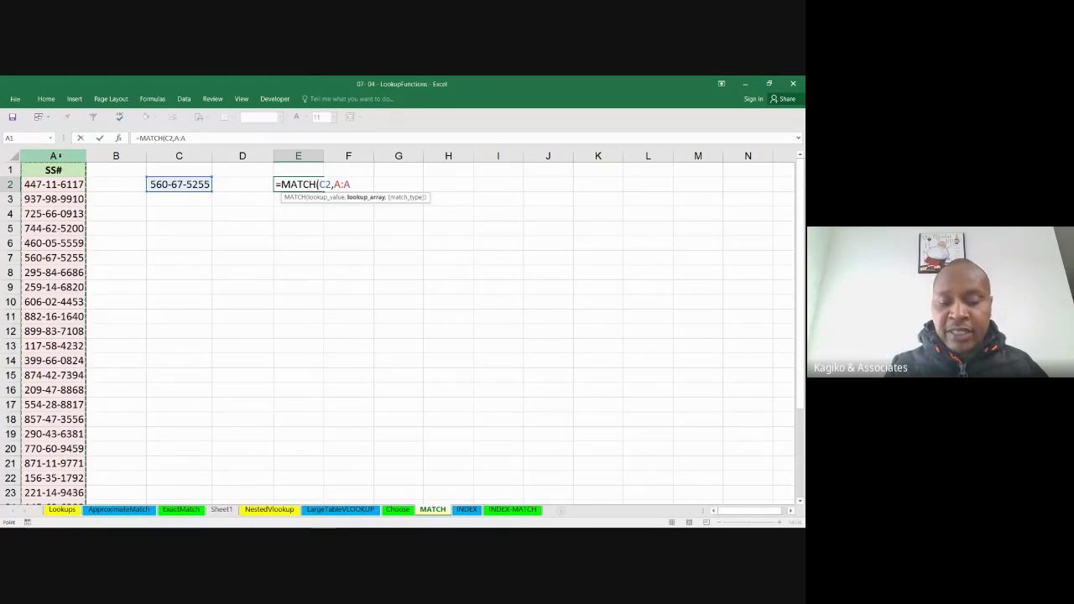
pyautogui.write(',')
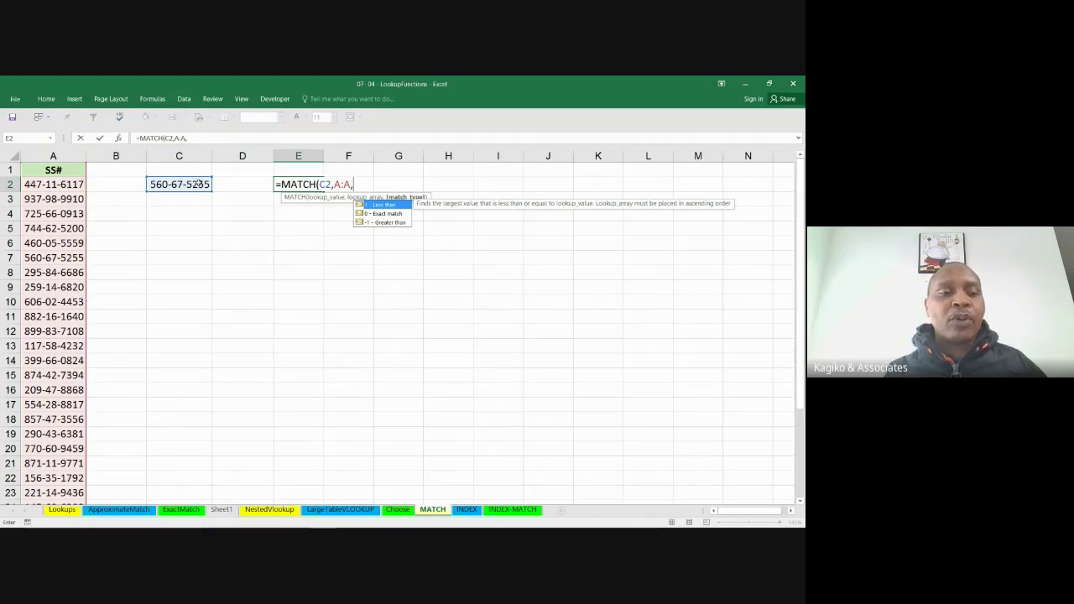
pyautogui.doubleClick(383, 214)
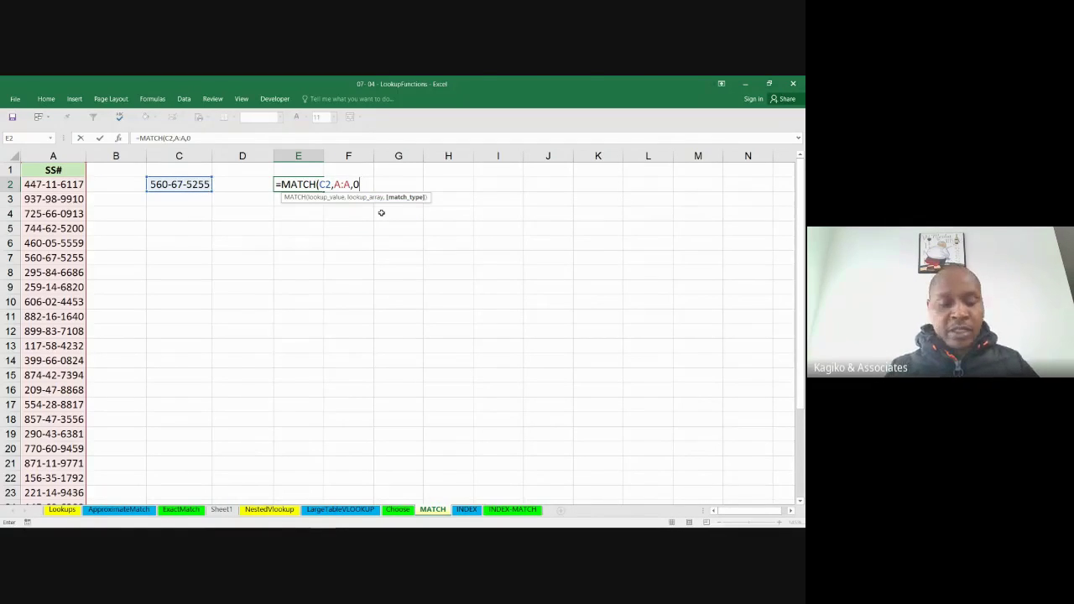
pyautogui.hotkey('ctrl', 'Return')
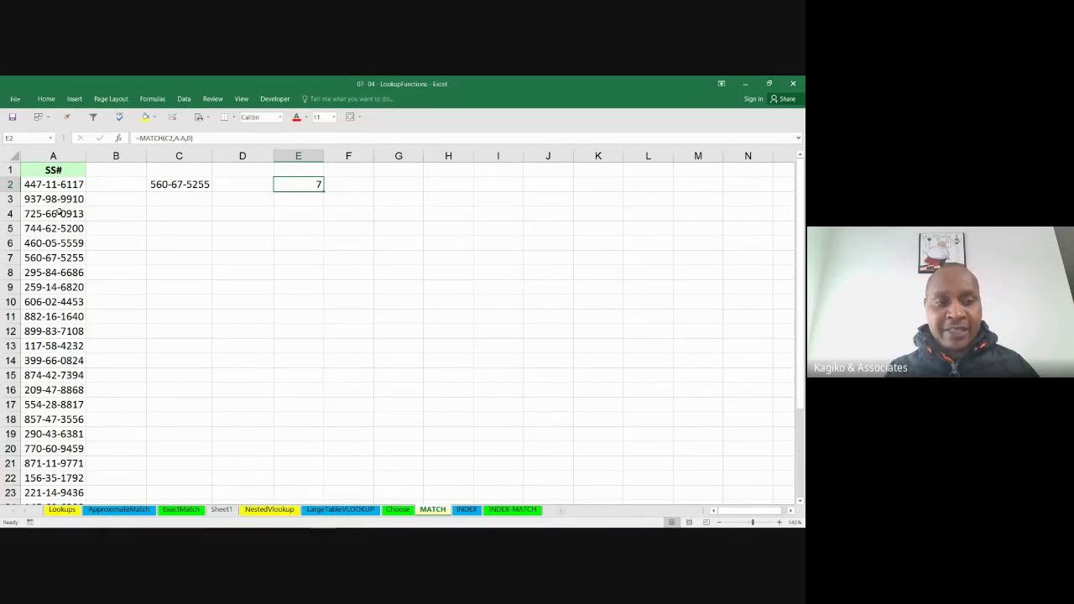
# - Highlight row 7, where the match was found, then return to cell A7
pyautogui.click(57, 259)
pyautogui.hotkey('shift', 'space')
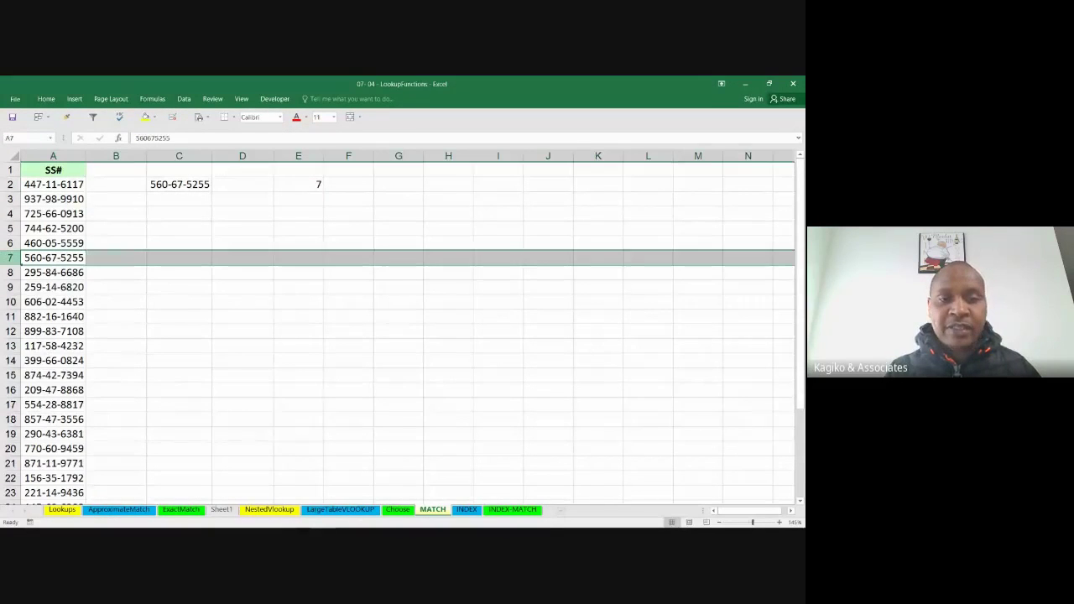
pyautogui.click(53, 258)
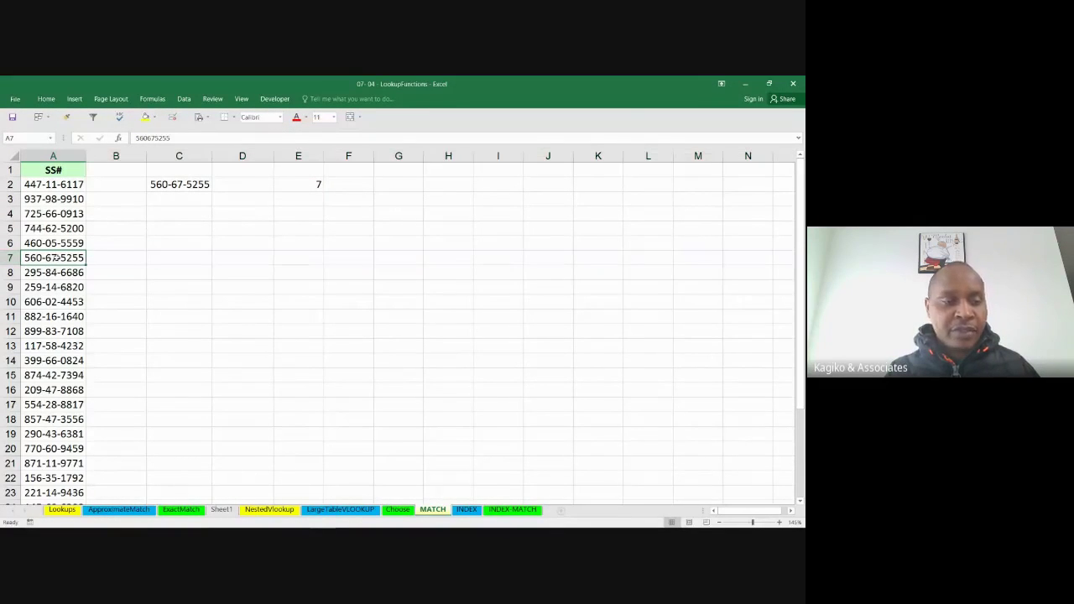
# - Copy A16's SS# into C2 so E2 shows position 16, then switch to Google Meet
pyautogui.click(43, 390)
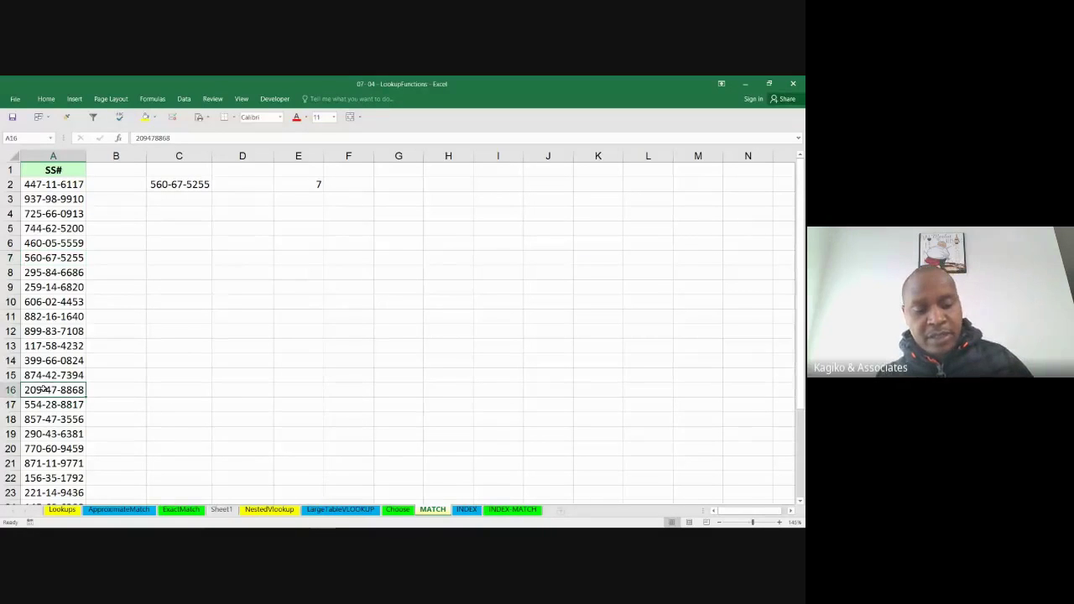
pyautogui.hotkey('ctrl', 'c')
pyautogui.click(166, 184)
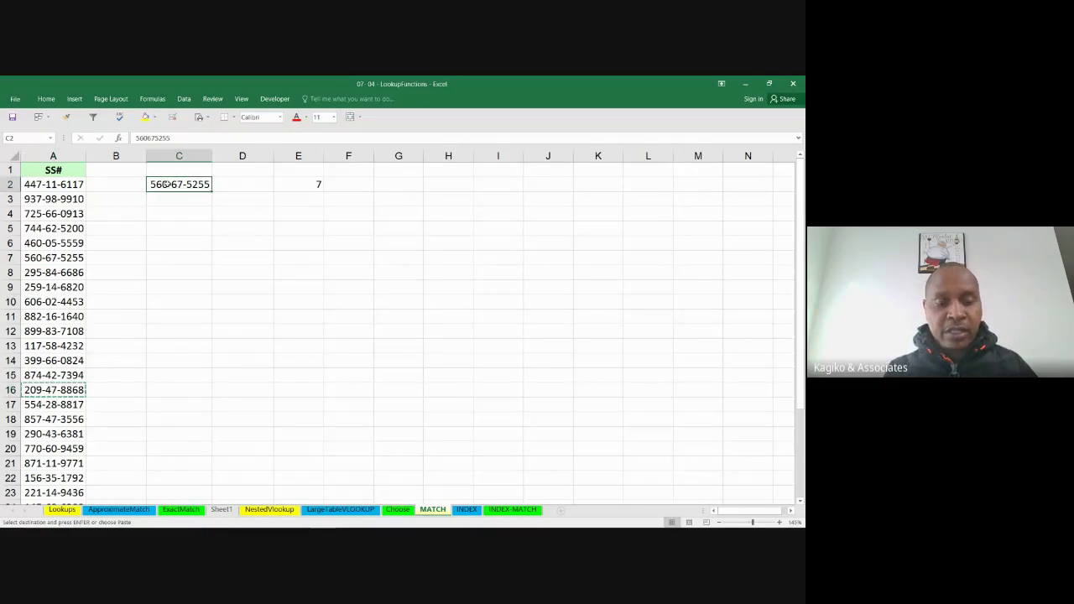
pyautogui.hotkey('ctrl', 'v')
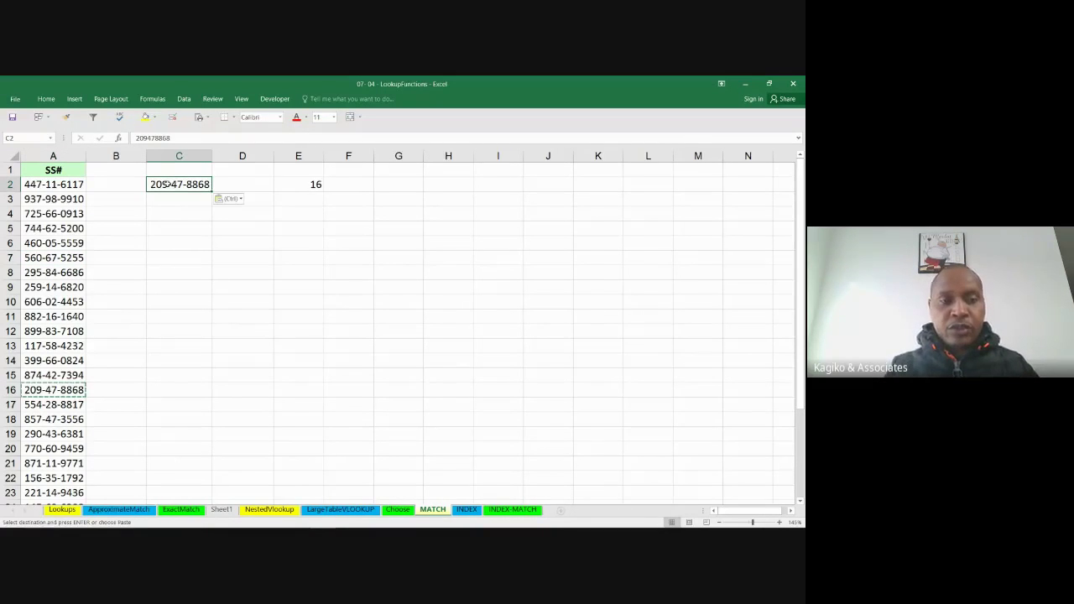
pyautogui.click(312, 184)
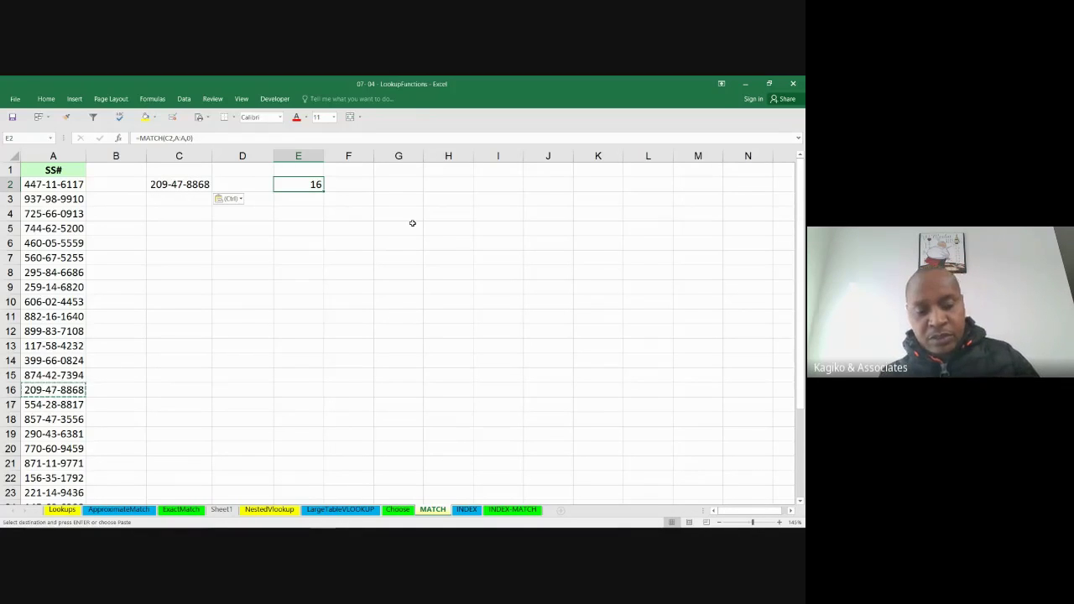
pyautogui.hotkey('alt', 'Tab')
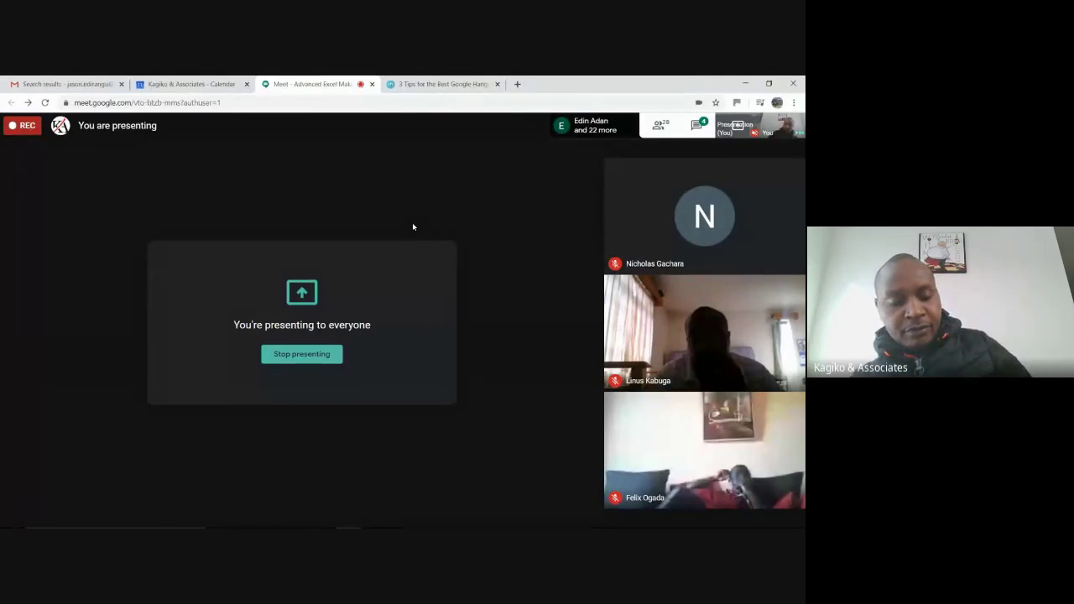
# - Return to Excel and bring up the INDEX sheet with its size-by-zone shipping rates
pyautogui.hotkey('alt', 'Tab')
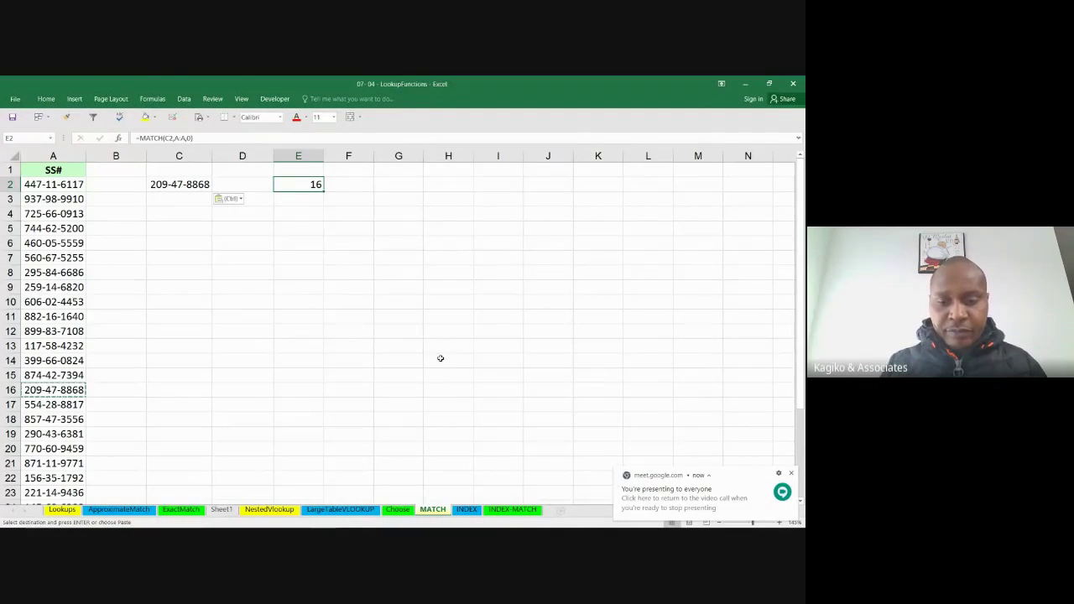
pyautogui.click(467, 510)
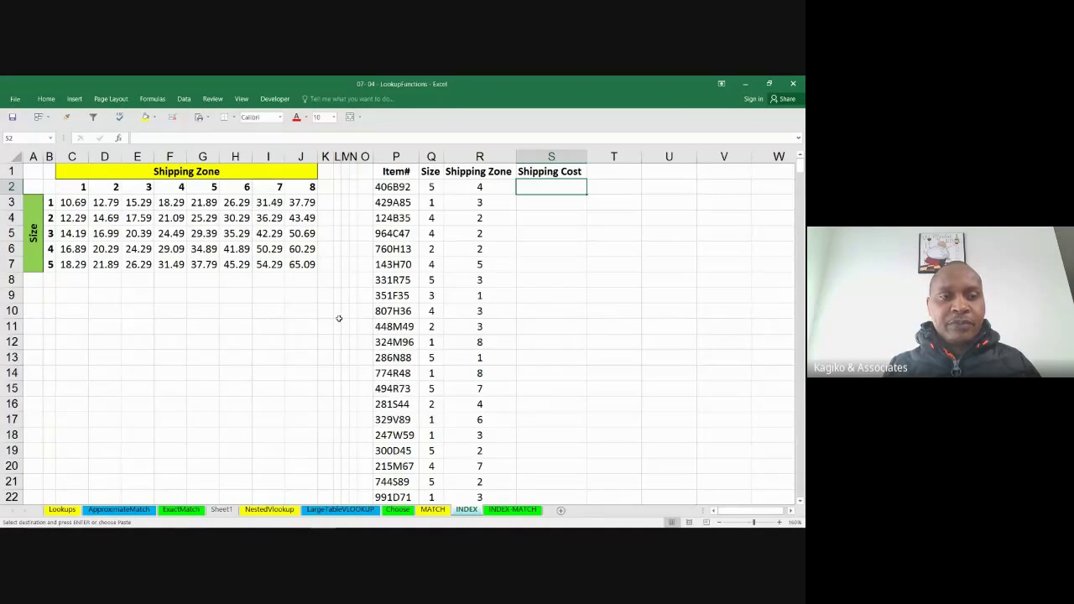
# - Shade zone 4 column F and size 2 row 4 yellow, locating their 21.09 price
pyautogui.click(176, 156)
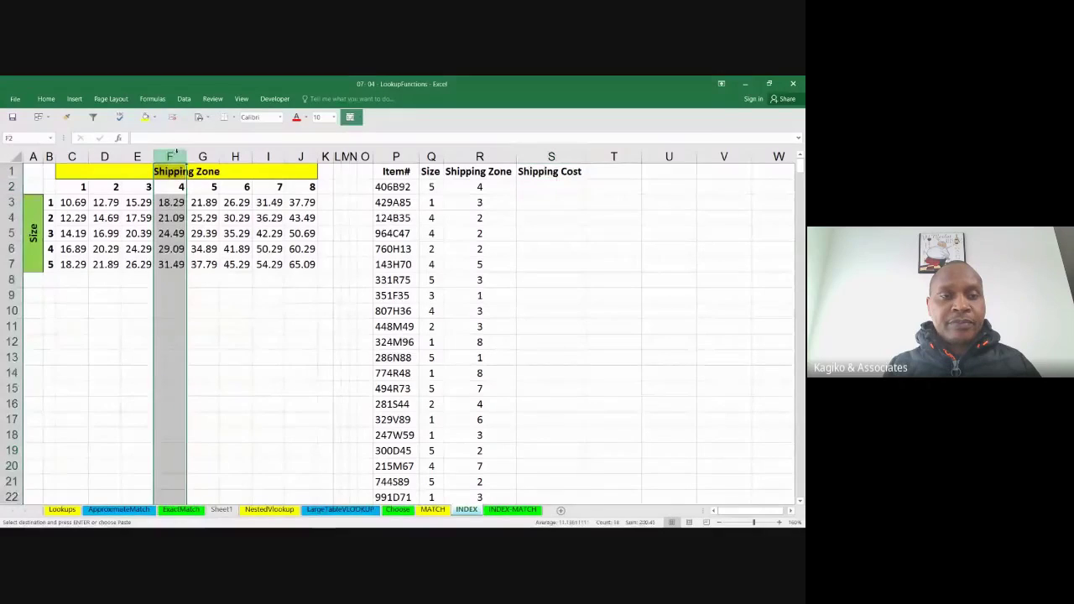
pyautogui.click(153, 118)
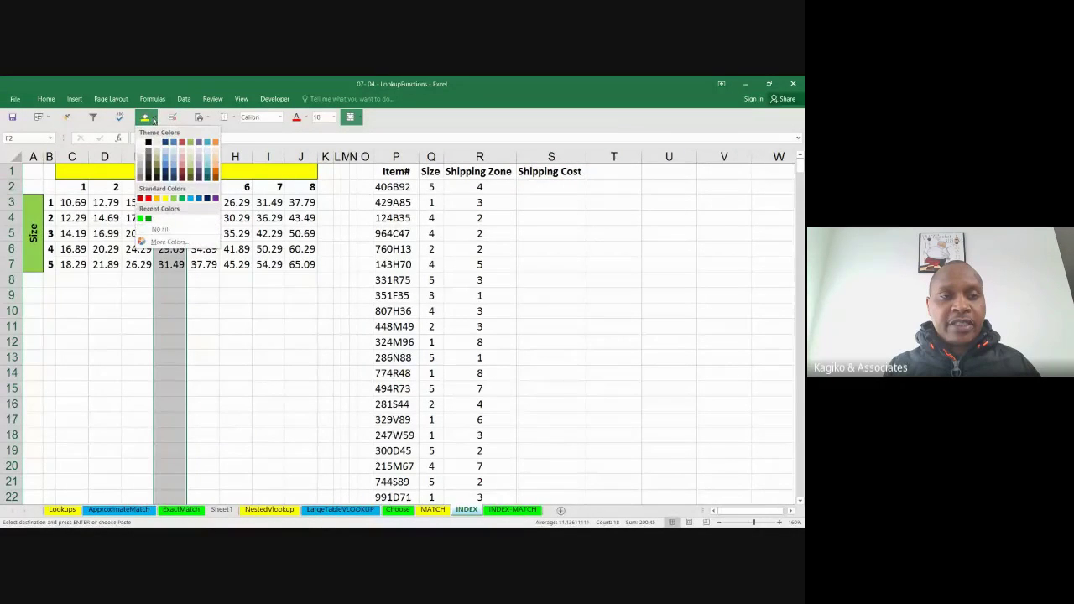
pyautogui.click(165, 198)
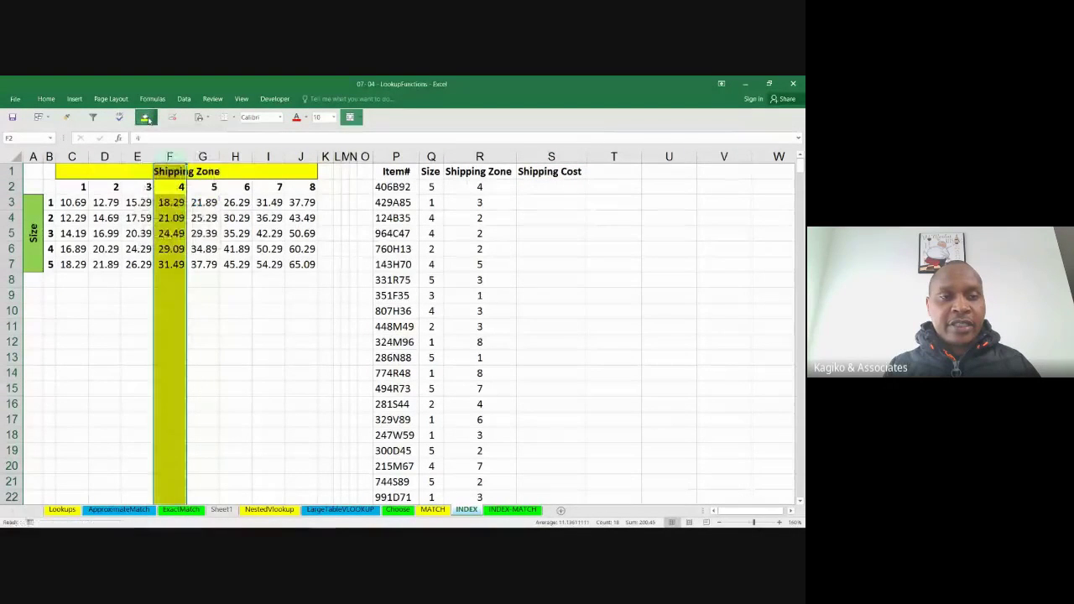
pyautogui.click(10, 217)
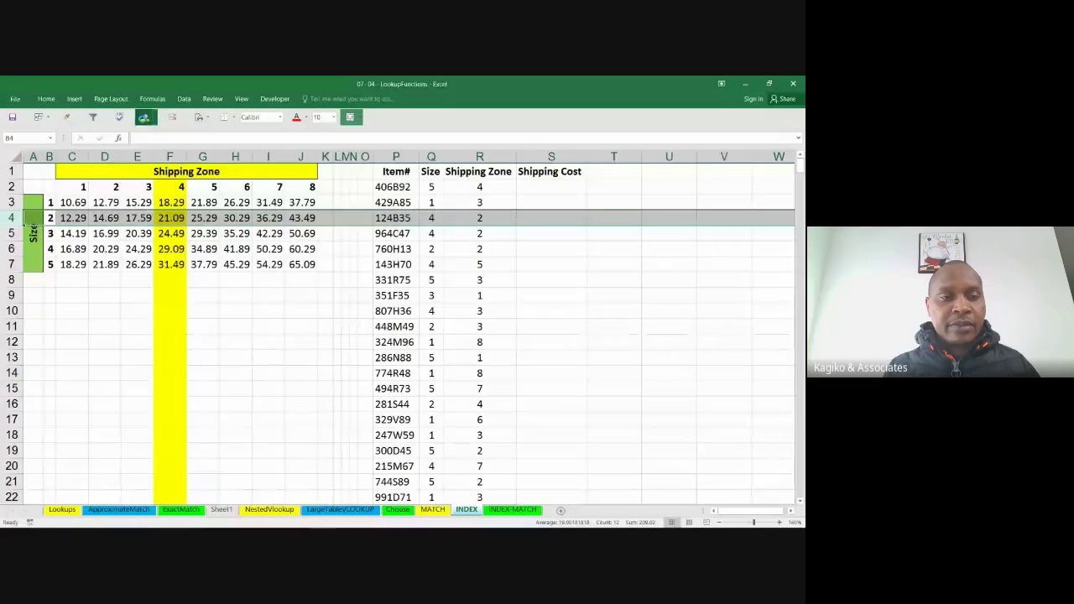
pyautogui.click(145, 117)
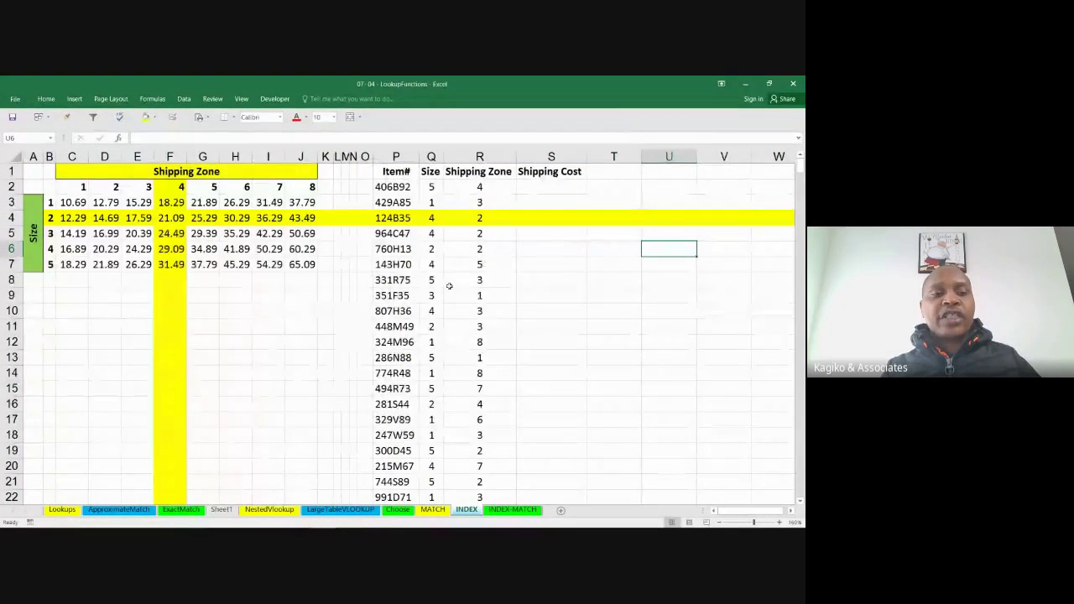
pyautogui.click(176, 219)
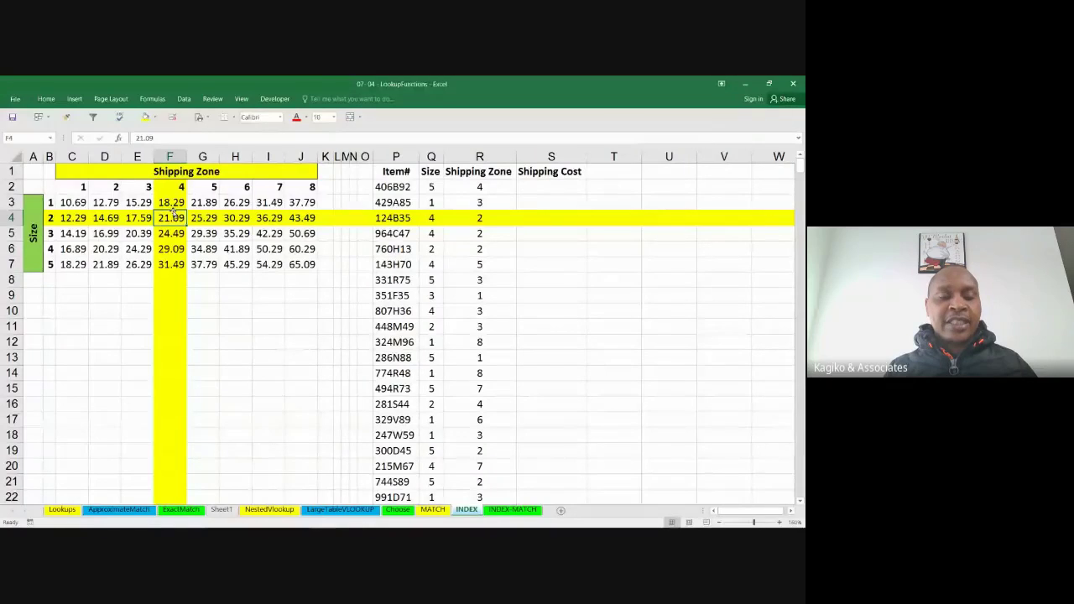
# - Remove the yellow fills from column F and row 4, then check item 124B35's zone
pyautogui.click(170, 156)
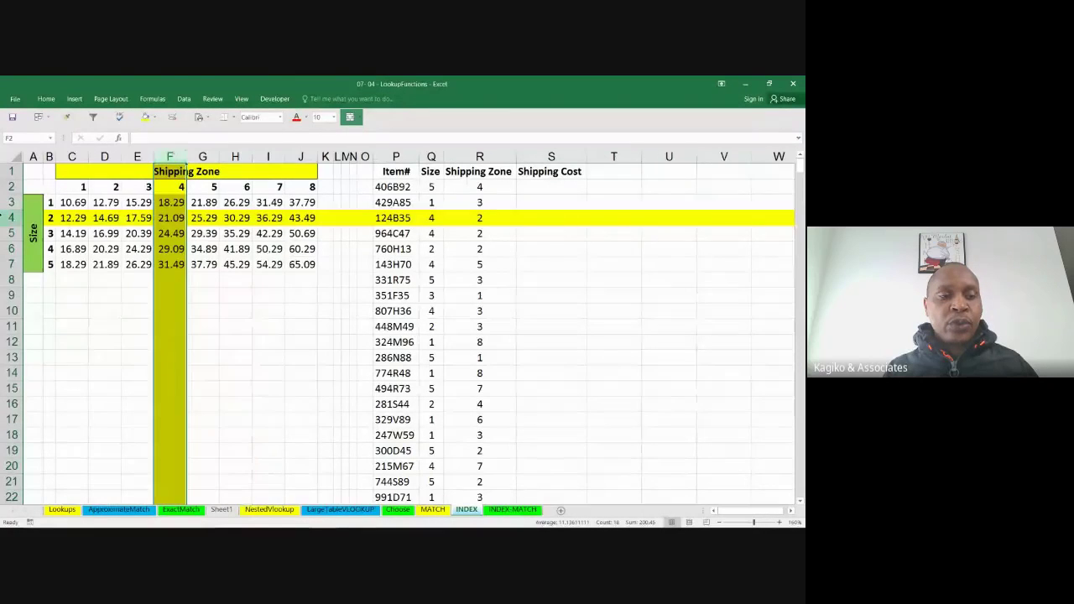
pyautogui.click(5, 217)
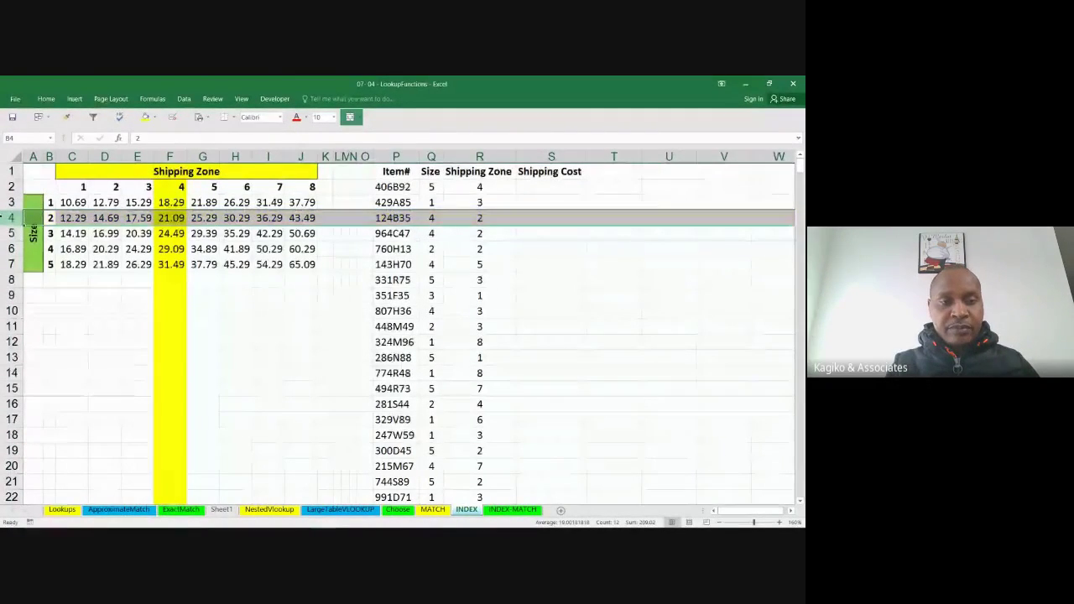
pyautogui.click(170, 156)
pyautogui.hotkey('ctrl', 'c')
pyautogui.click(506, 223)
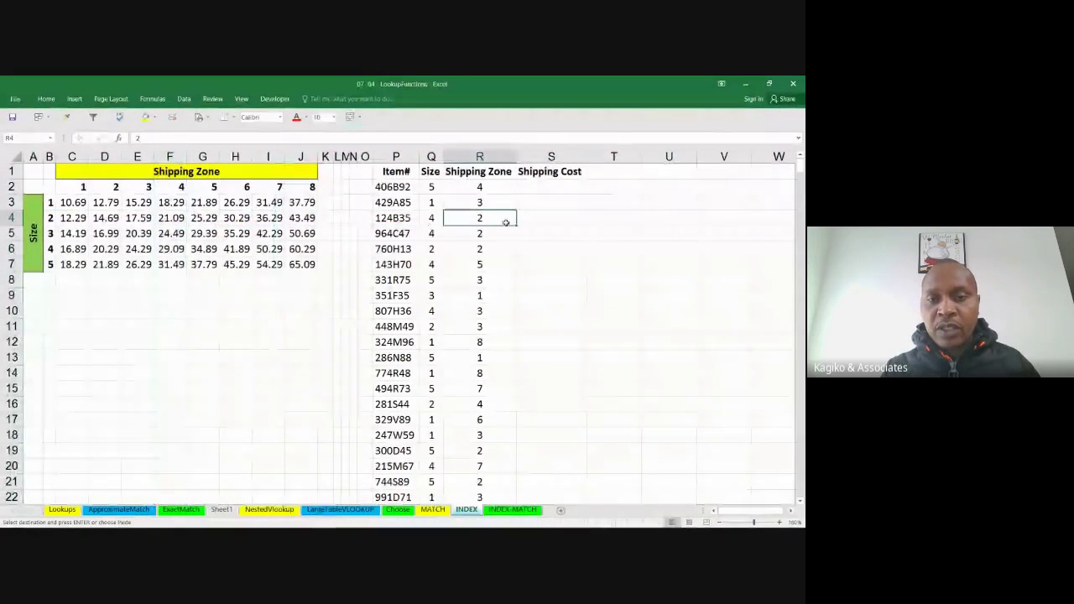
pyautogui.click(563, 187)
pyautogui.write('=ind')
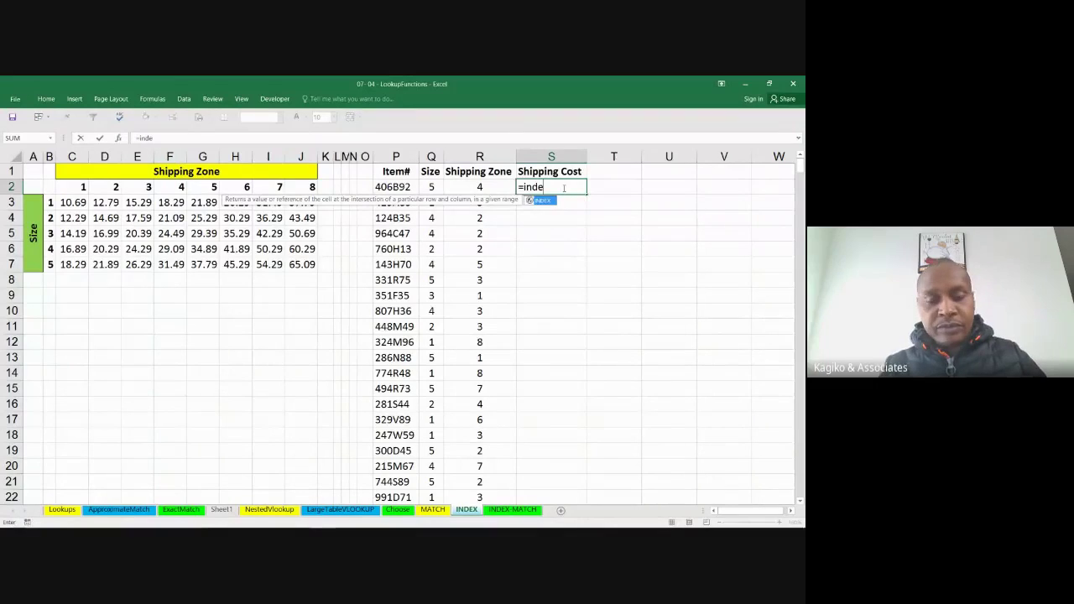
pyautogui.write('e')
pyautogui.press('Tab')
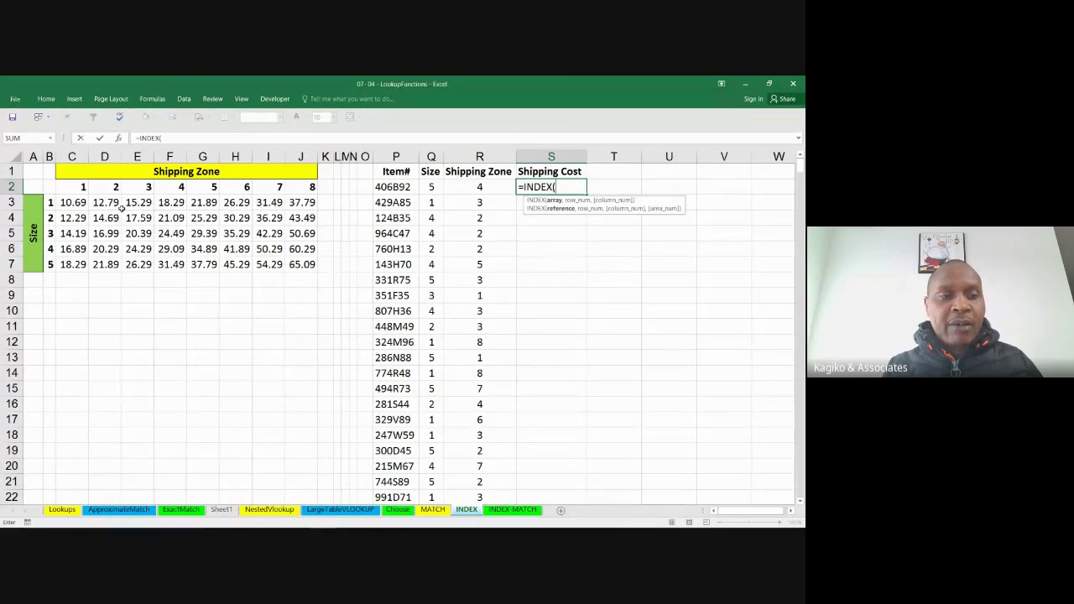
pyautogui.moveTo(73, 202); pyautogui.dragTo(285, 240)
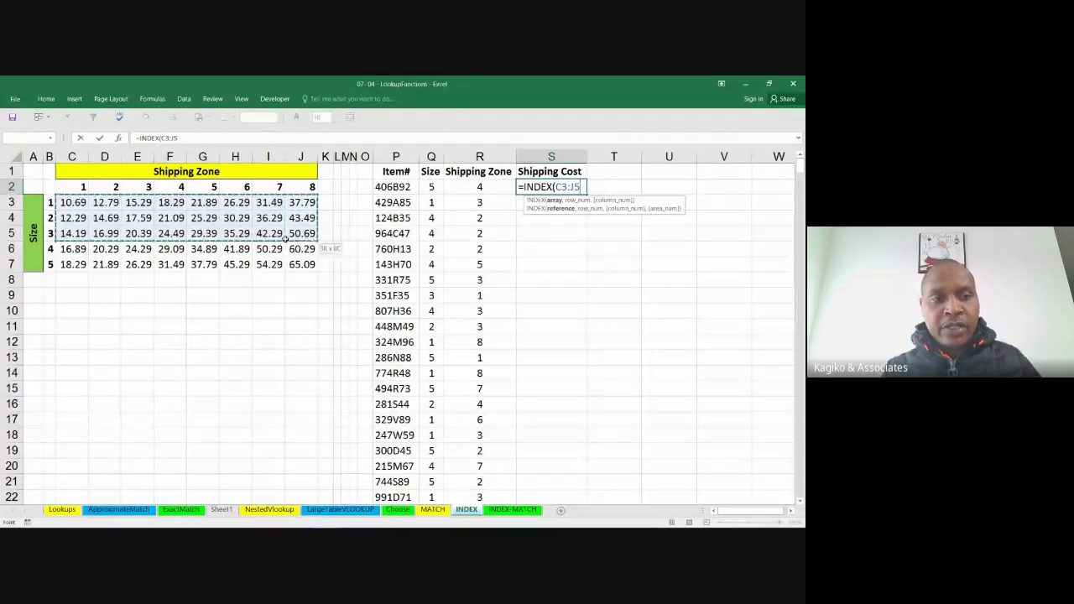
pyautogui.press('Escape')
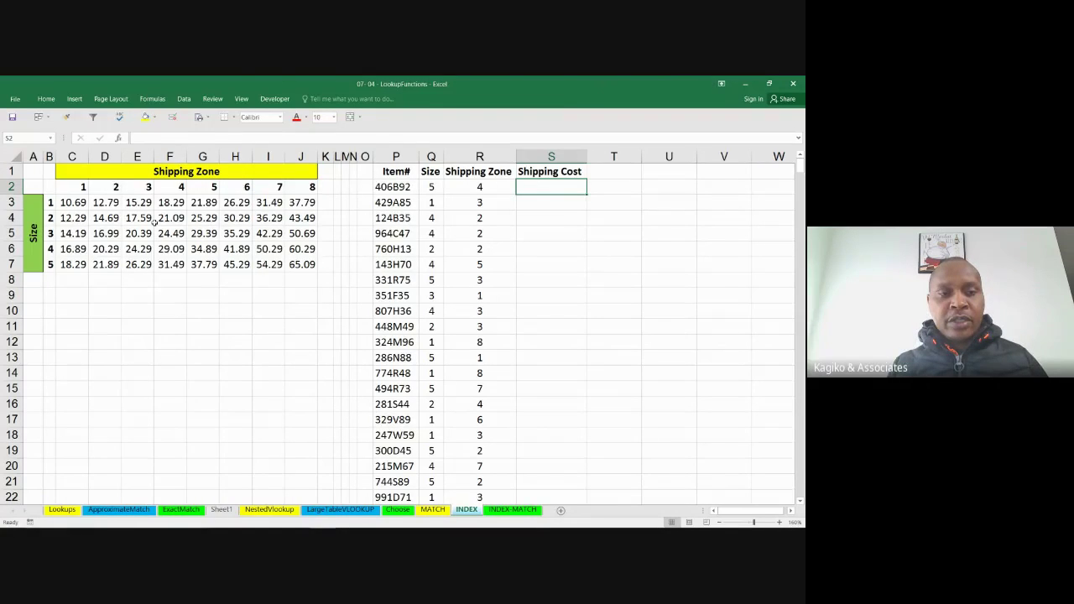
pyautogui.click(169, 172)
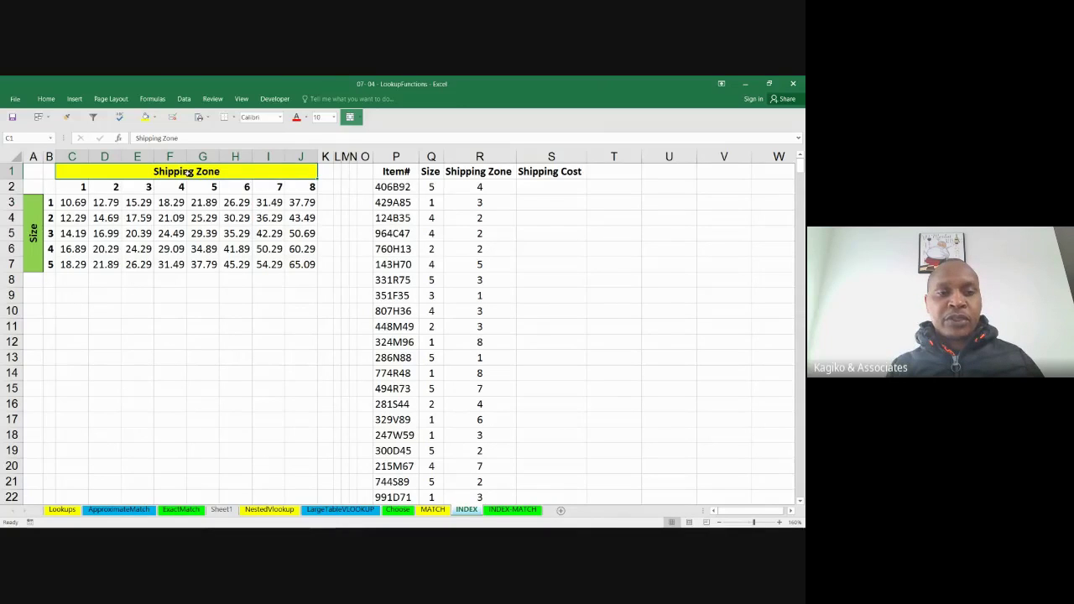
pyautogui.doubleClick(76, 190)
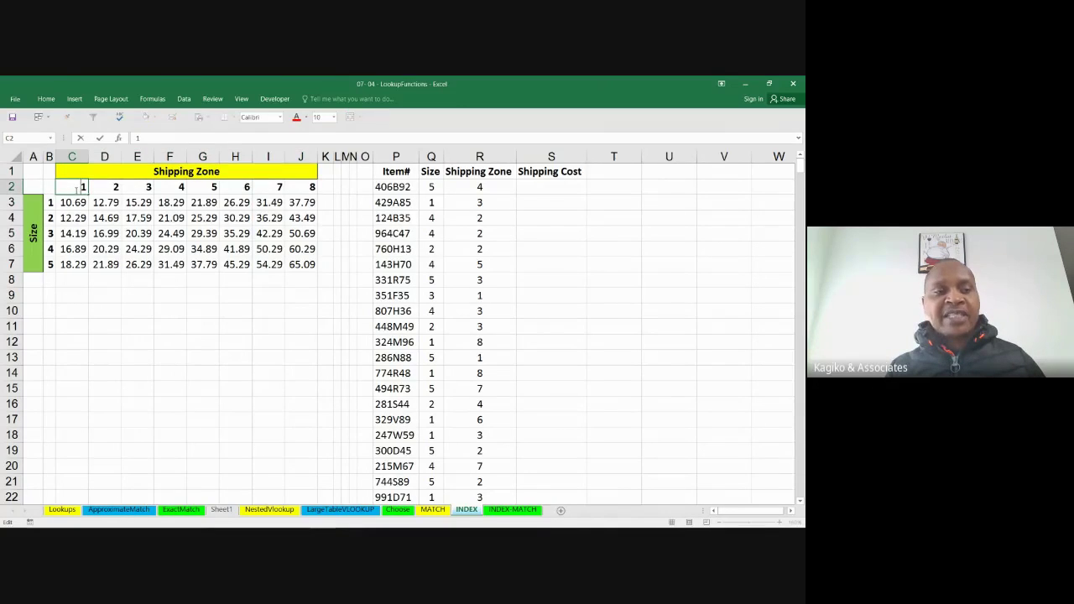
pyautogui.click(97, 191)
pyautogui.click(147, 188)
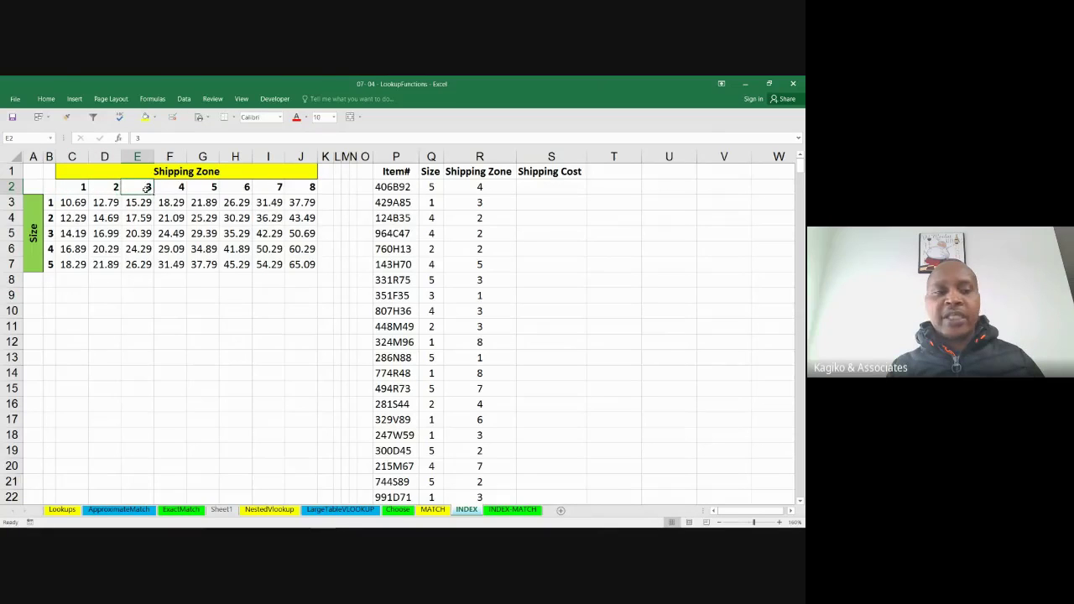
pyautogui.click(182, 188)
pyautogui.click(213, 189)
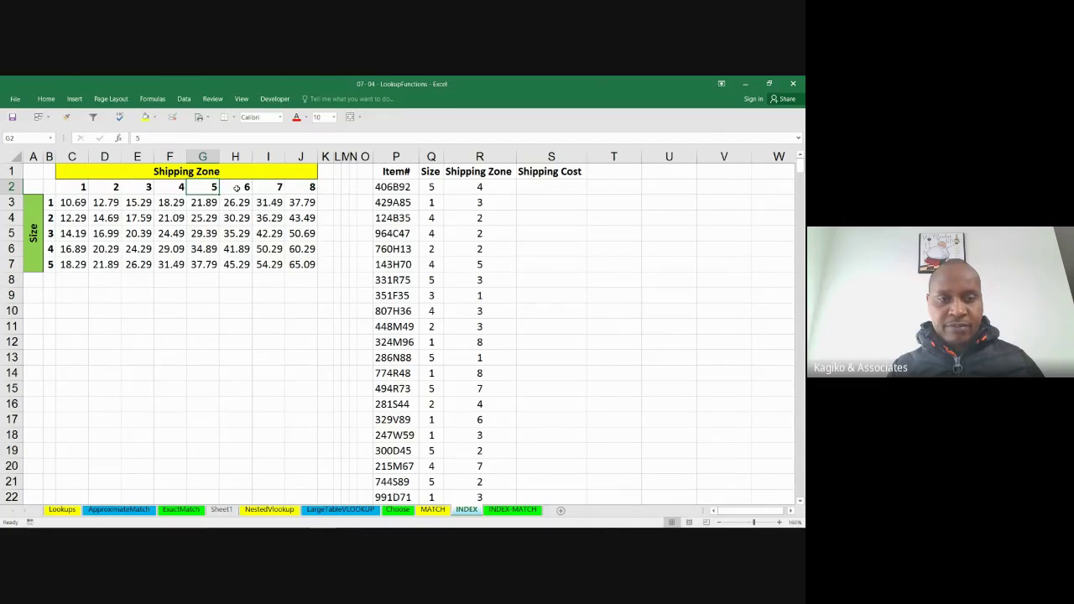
pyautogui.click(237, 188)
pyautogui.click(279, 188)
pyautogui.click(299, 187)
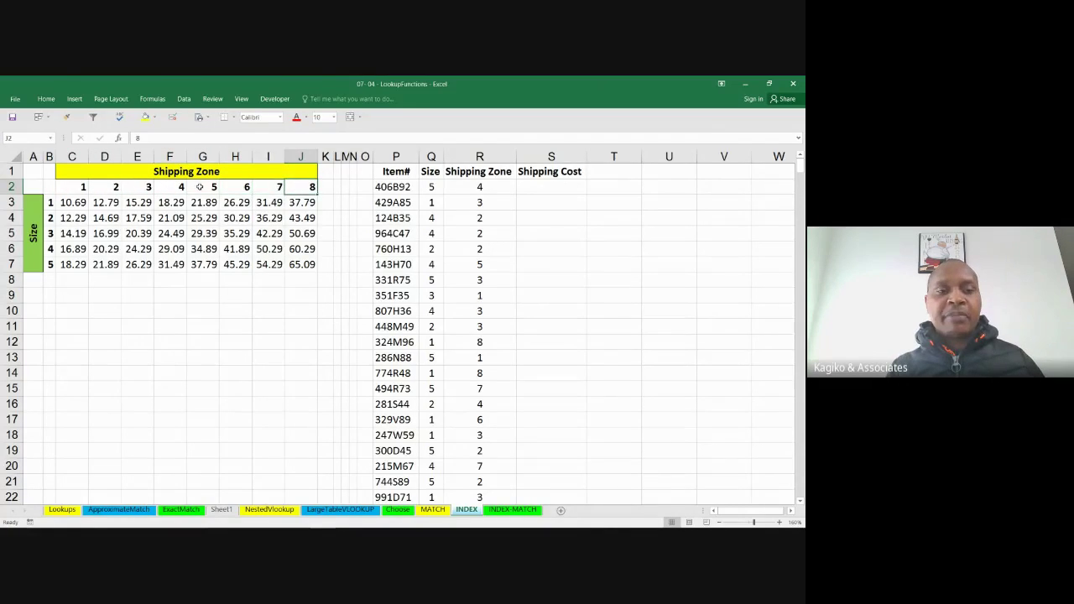
pyautogui.click(97, 187)
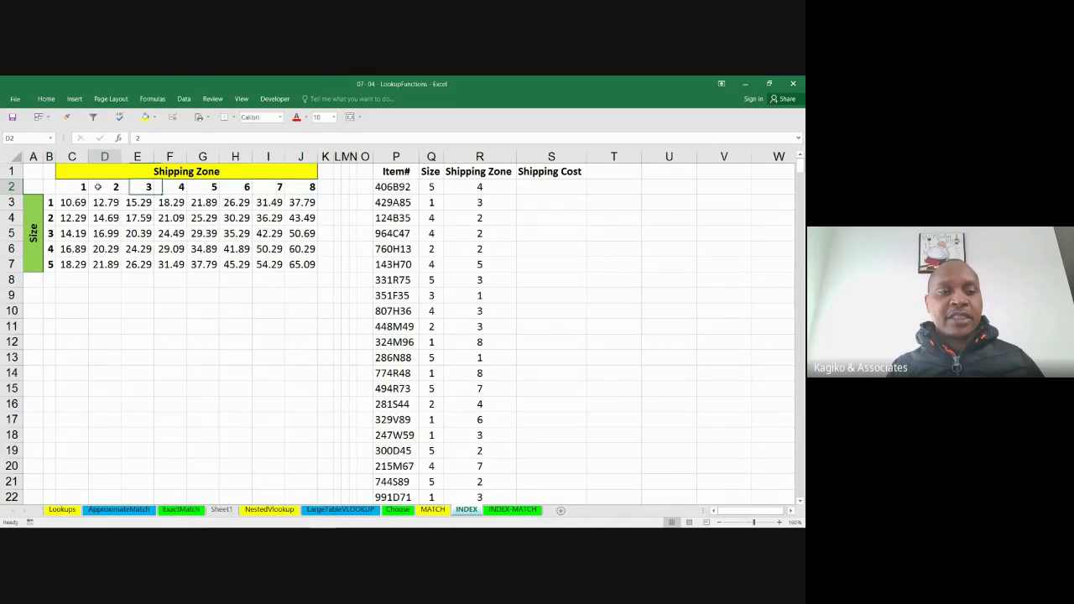
pyautogui.click(49, 202)
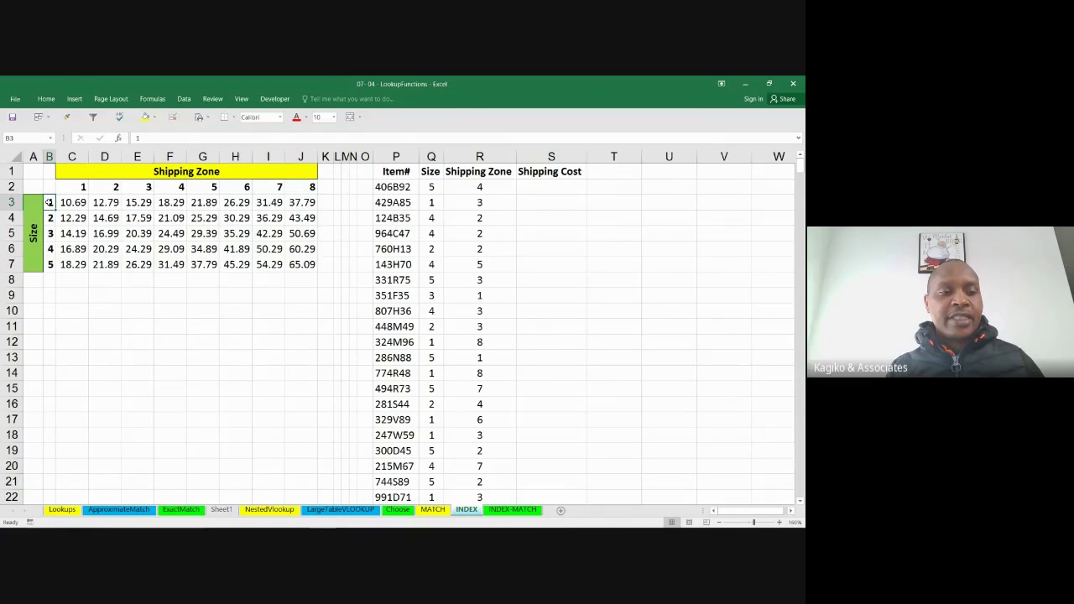
pyautogui.click(51, 218)
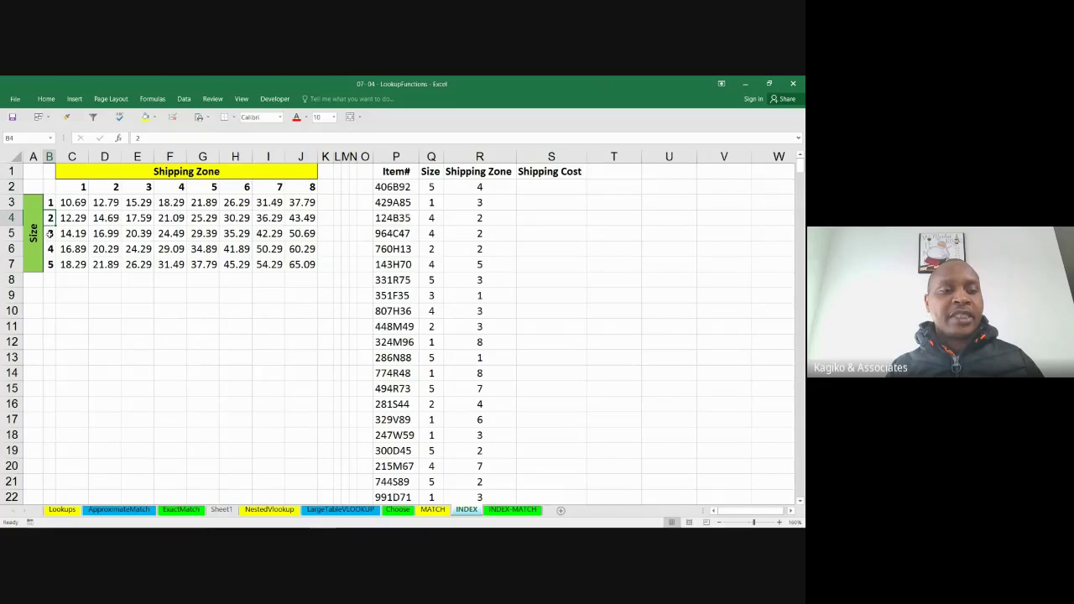
pyautogui.click(50, 234)
pyautogui.click(52, 248)
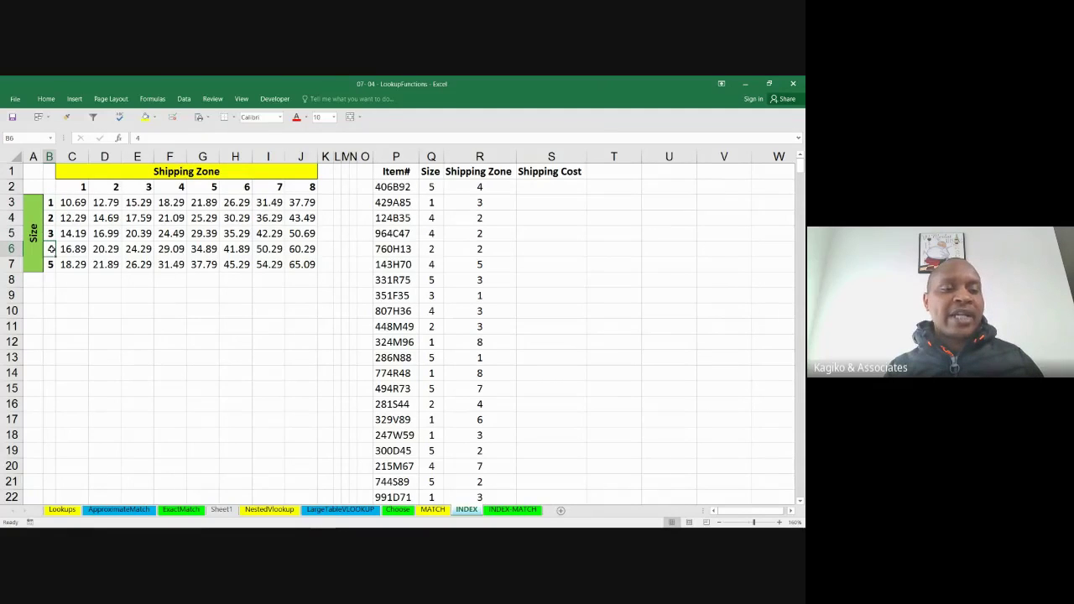
pyautogui.click(52, 264)
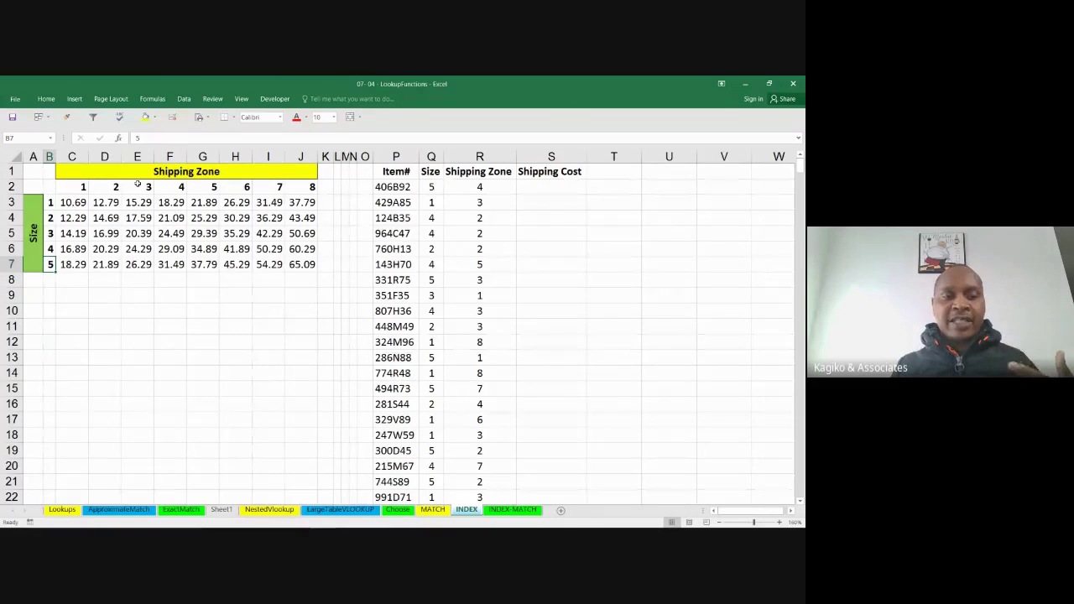
pyautogui.click(169, 171)
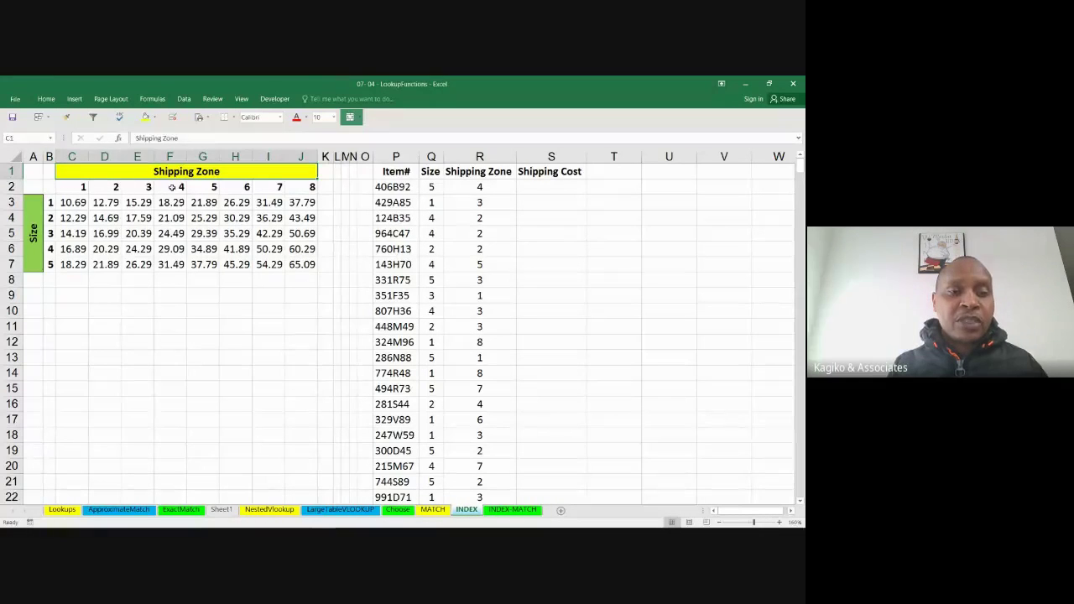
pyautogui.click(171, 188)
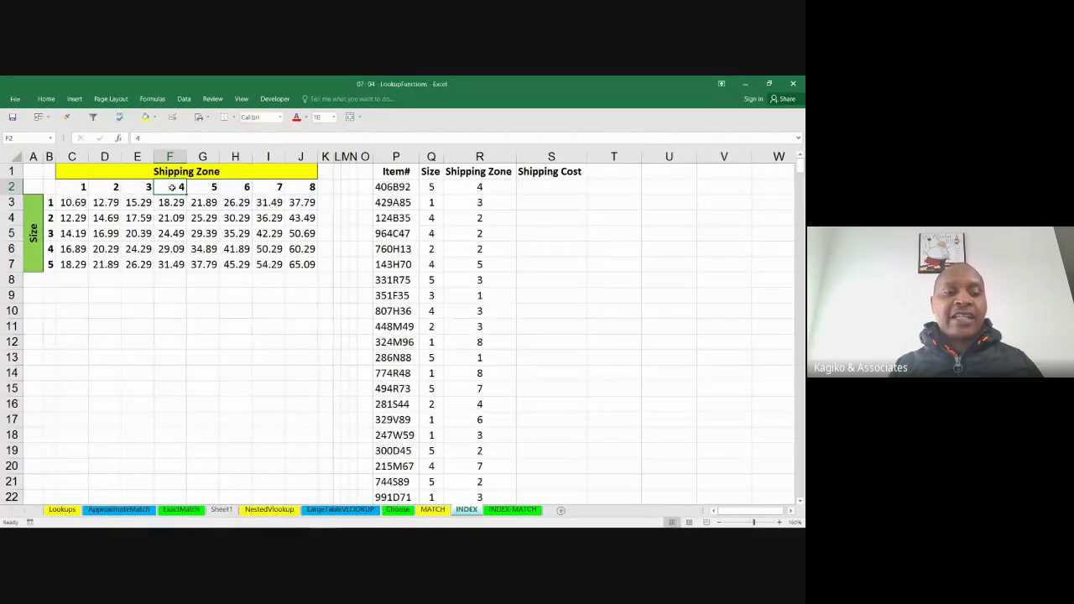
pyautogui.click(48, 235)
pyautogui.click(165, 234)
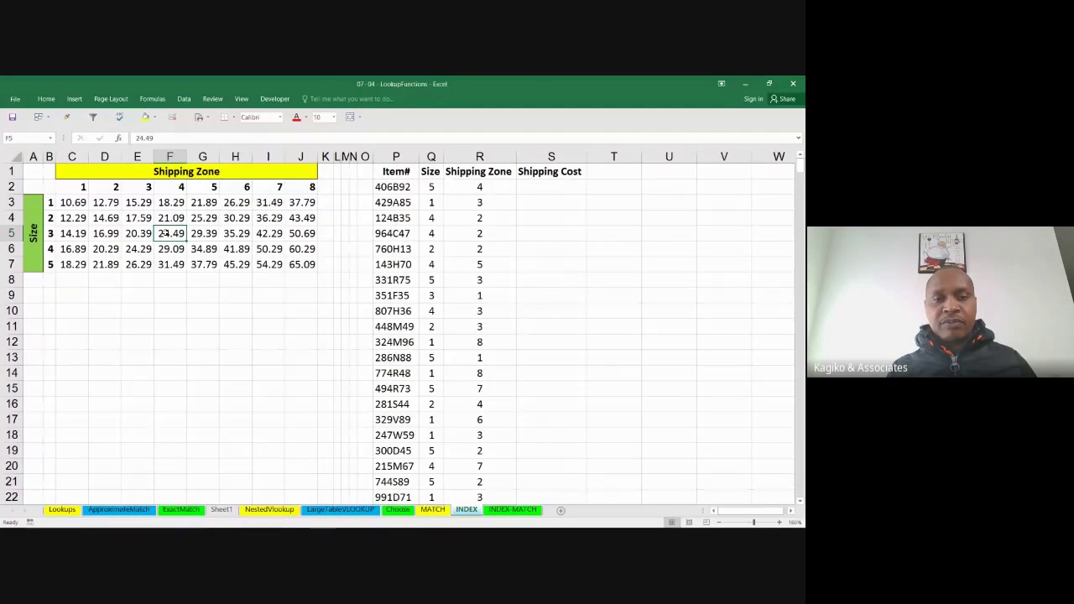
pyautogui.click(399, 156)
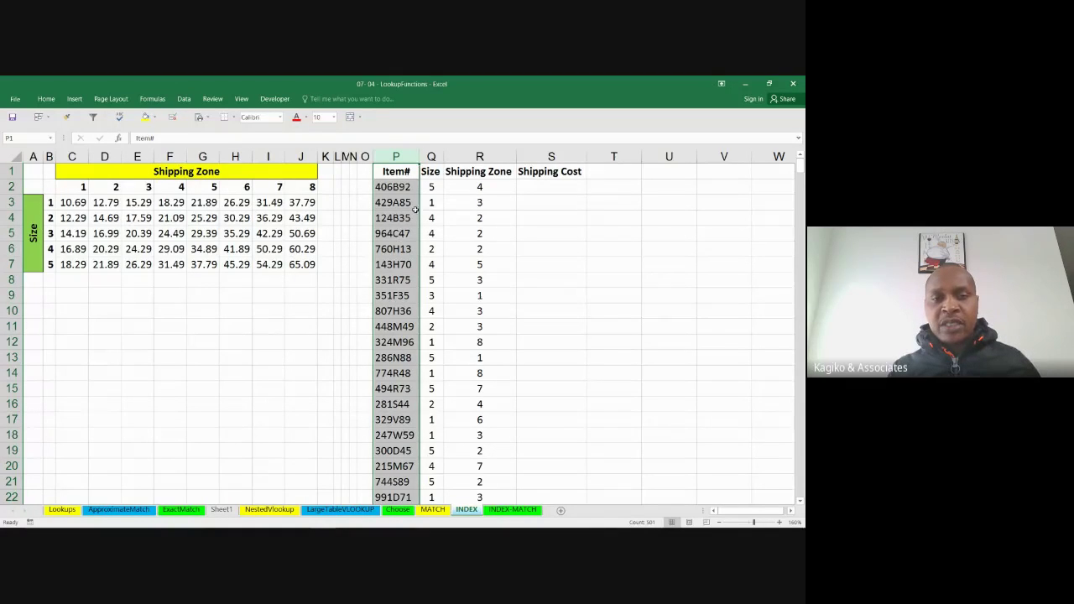
pyautogui.click(431, 157)
pyautogui.click(435, 188)
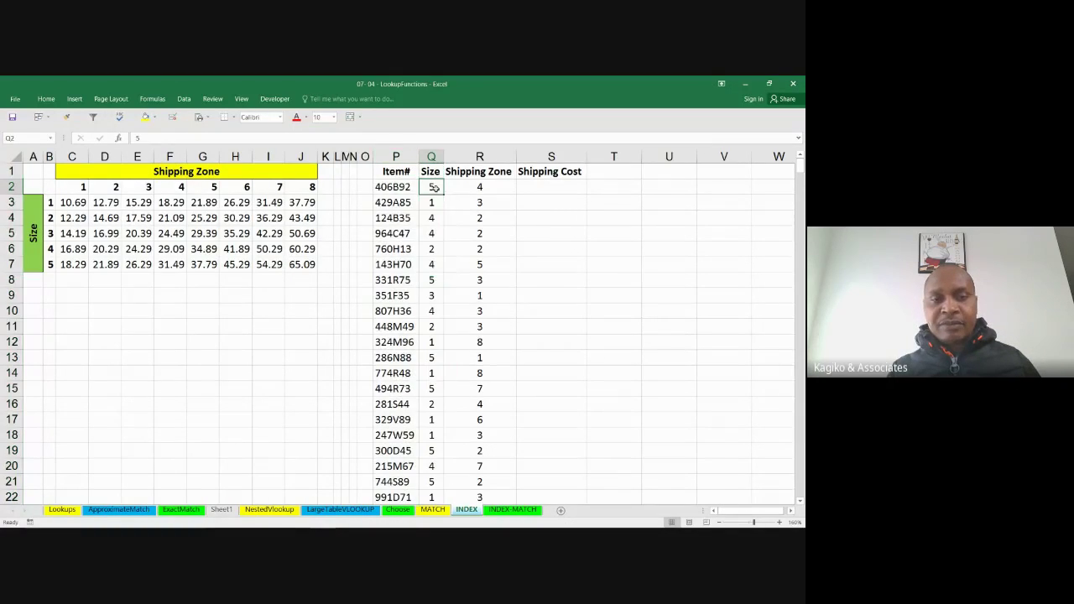
pyautogui.click(488, 186)
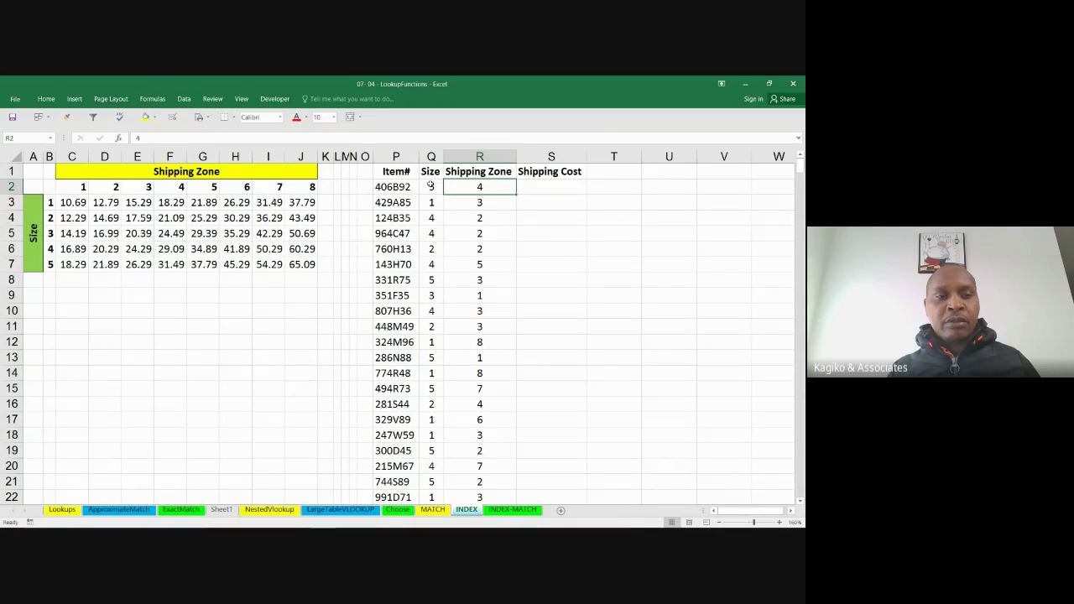
pyautogui.click(432, 188)
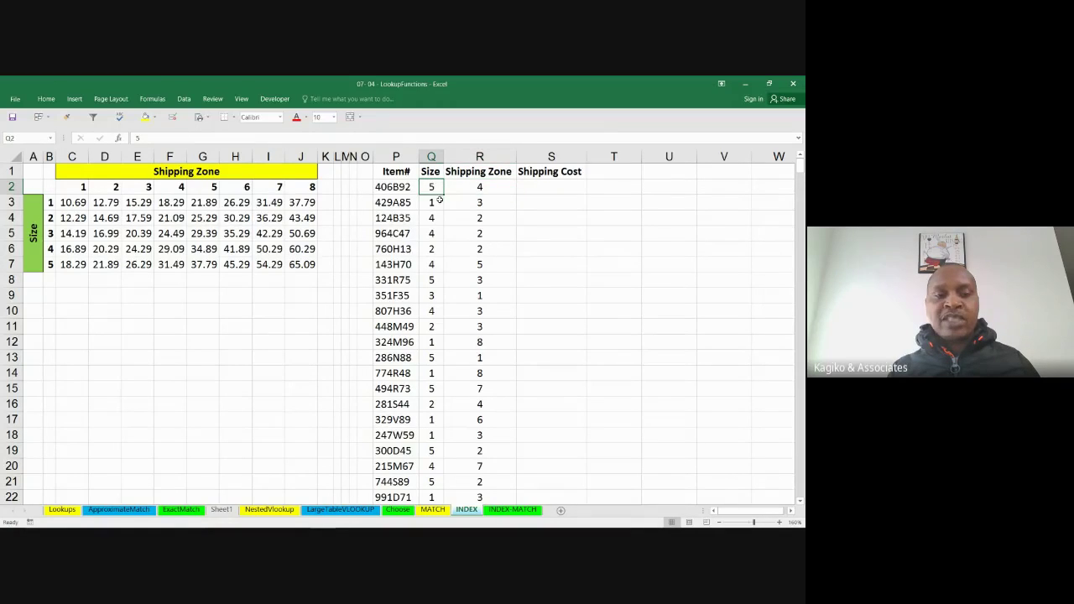
pyautogui.click(477, 186)
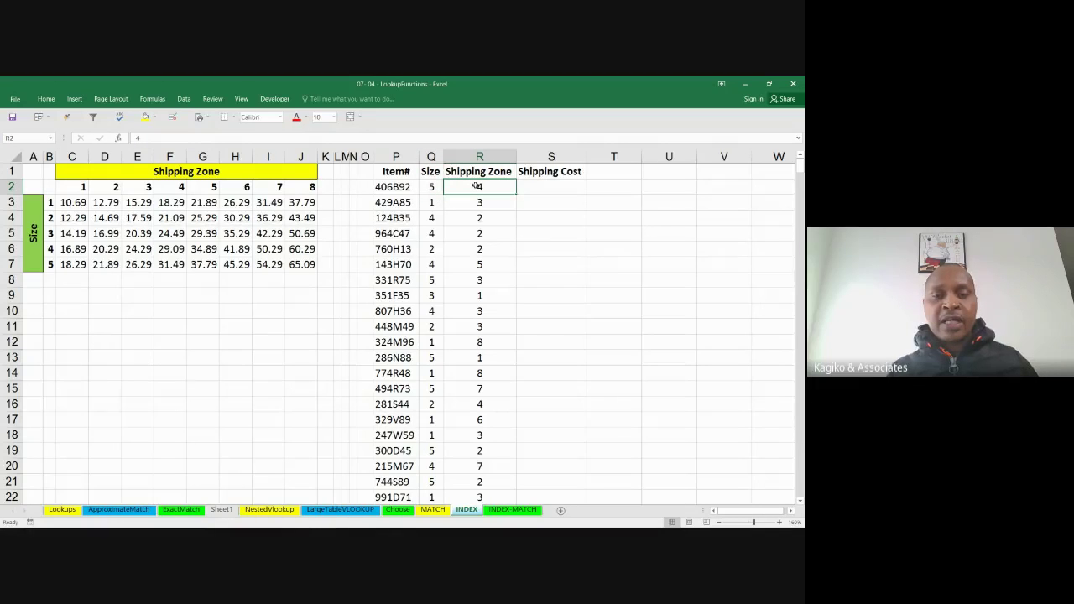
pyautogui.click(205, 189)
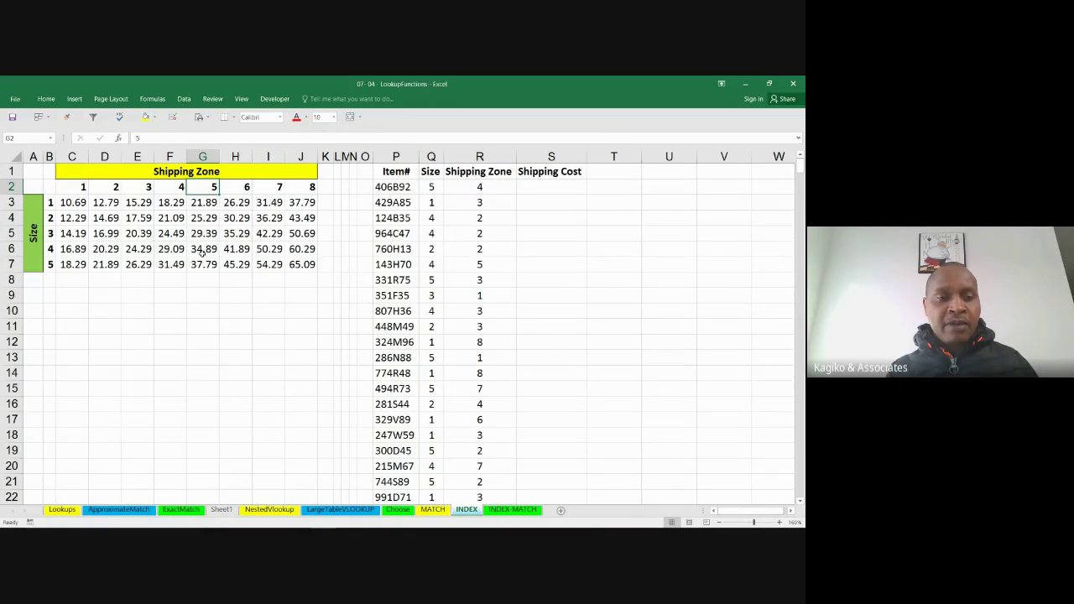
pyautogui.click(202, 252)
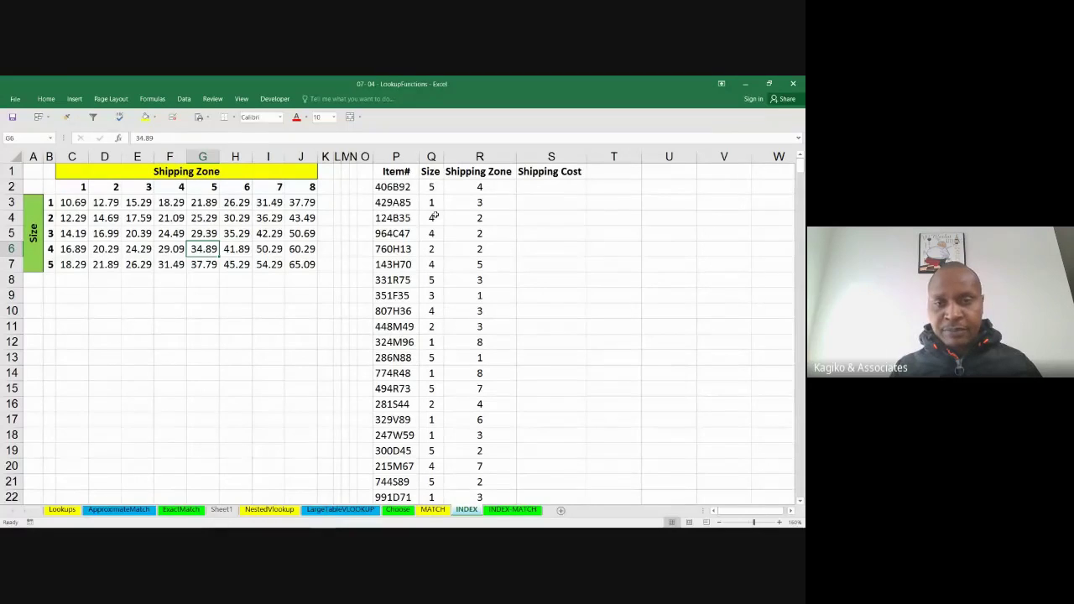
pyautogui.click(561, 186)
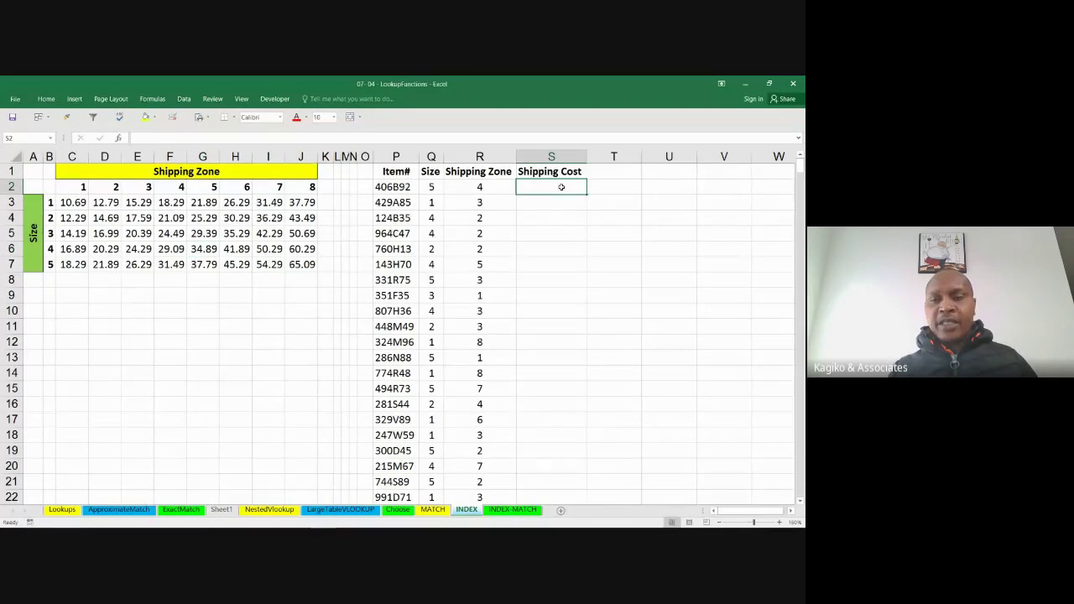
pyautogui.moveTo(799, 168)
pyautogui.mouseDown()
pyautogui.moveTo(797, 300)
pyautogui.moveTo(799, 168)
pyautogui.mouseUp()
pyautogui.click(397, 187)
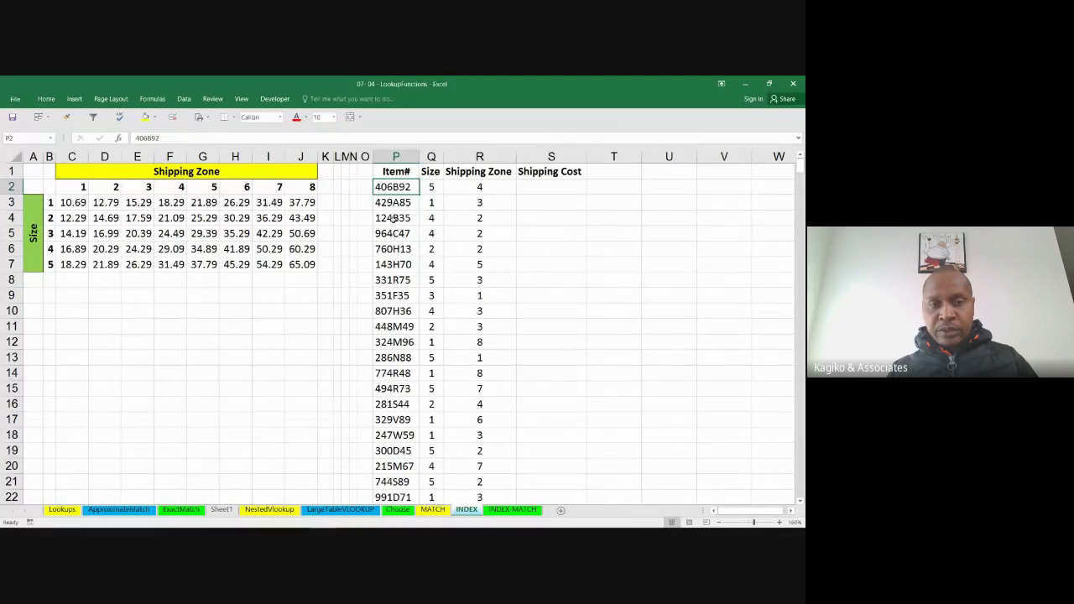
pyautogui.hotkey('ctrl', 'shift', 'Down')
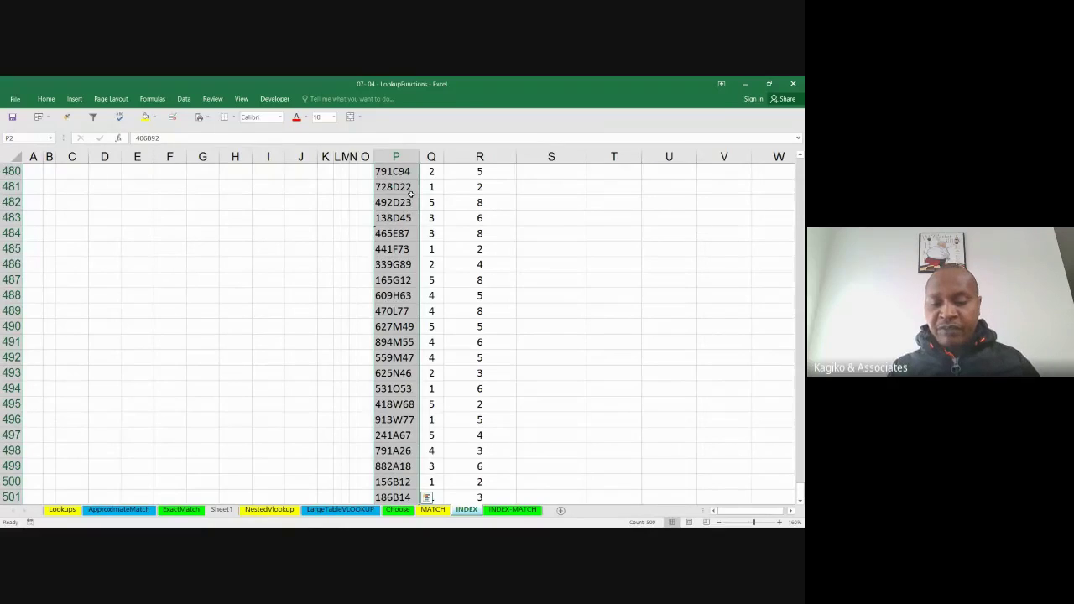
pyautogui.hotkey('ctrl', 'BackSpace')
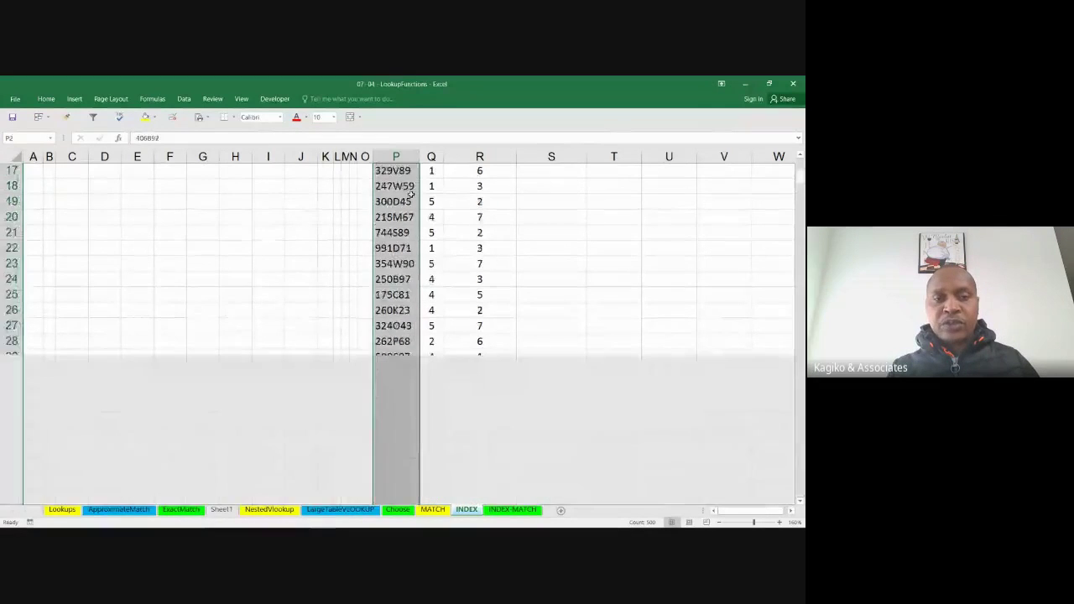
pyautogui.click(800, 159)
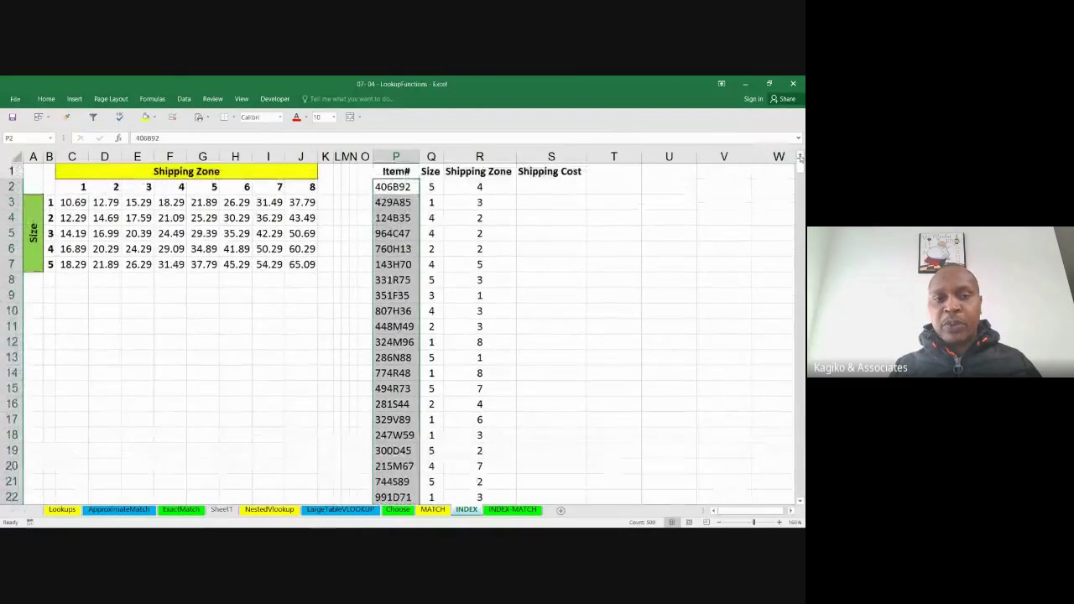
pyautogui.click(530, 186)
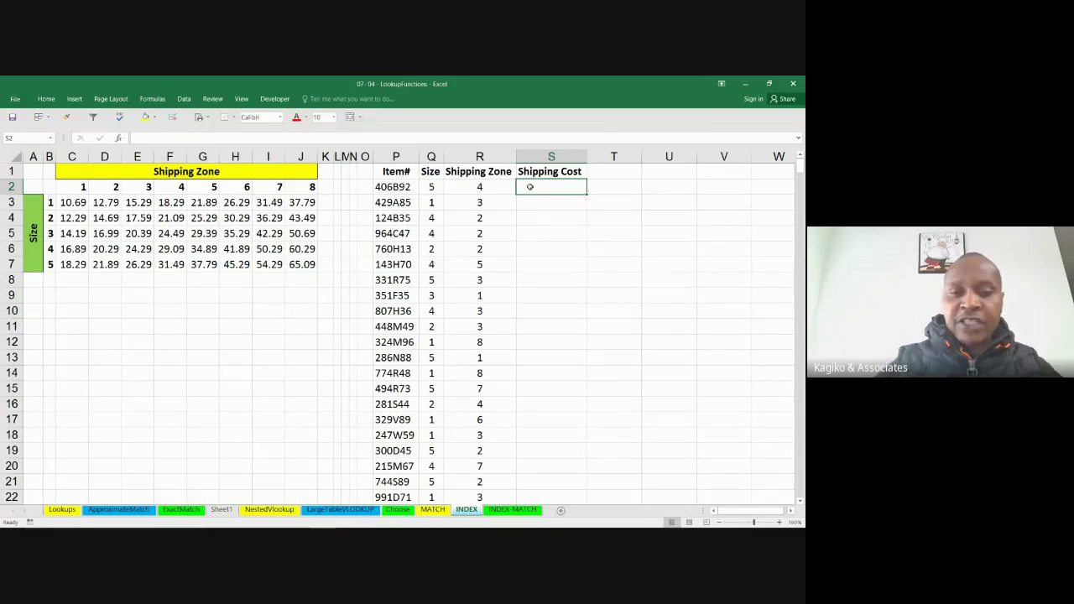
# - Start an =INDEX( formula in S2 from the autocomplete, then bring the Google Meet call forward
pyautogui.write('=')
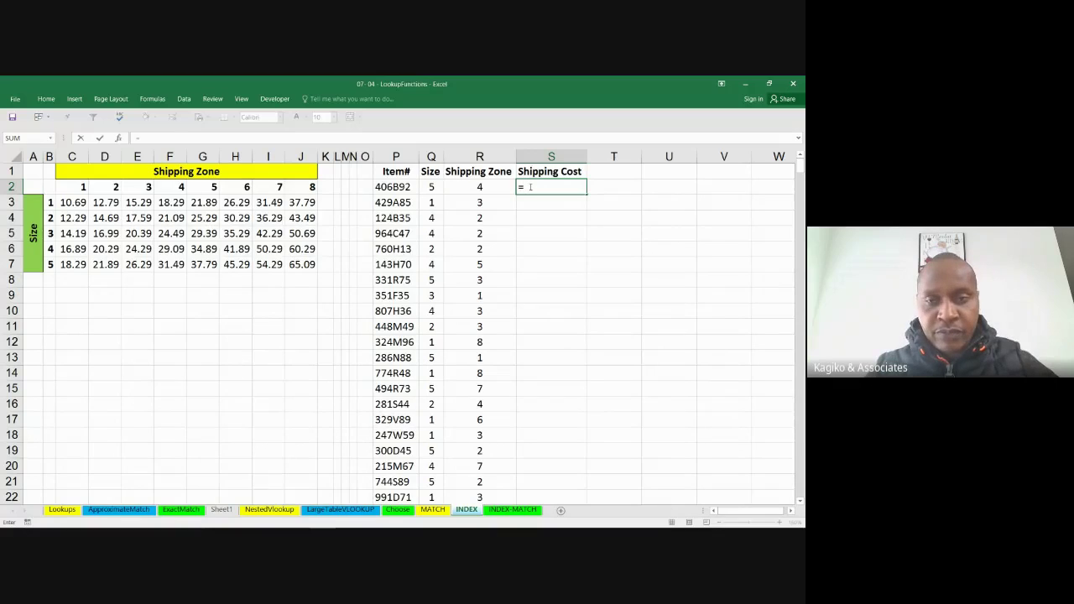
pyautogui.write('inde')
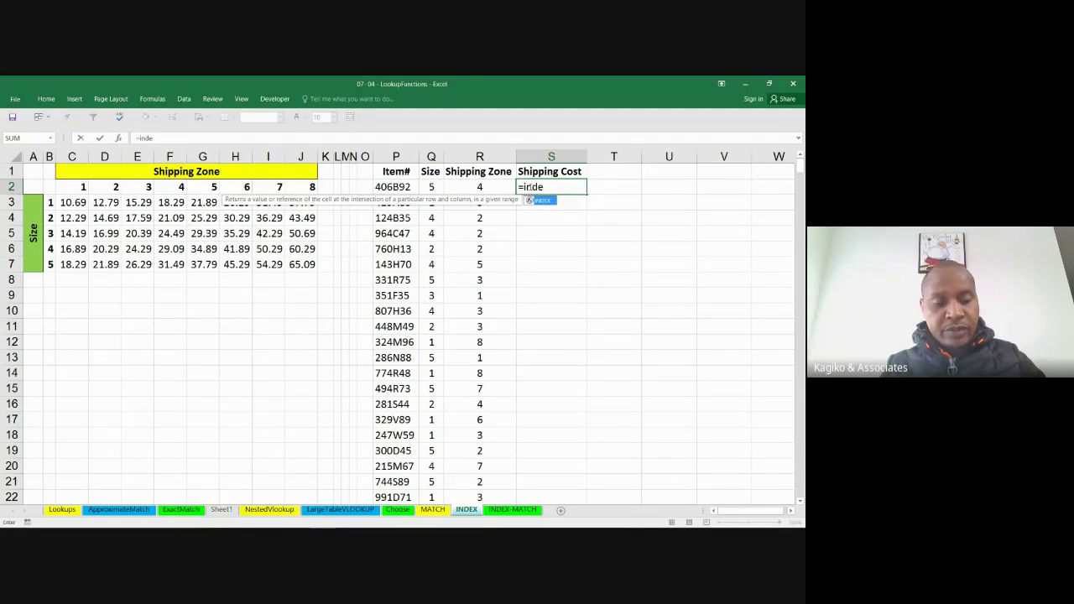
pyautogui.press('Tab')
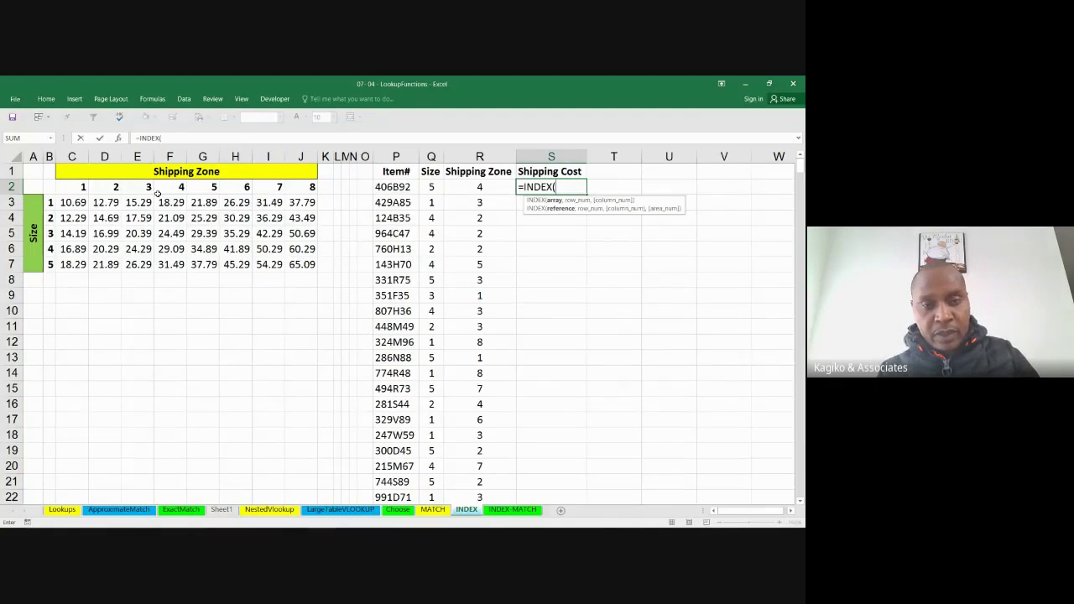
pyautogui.hotkey('alt', 'Tab')
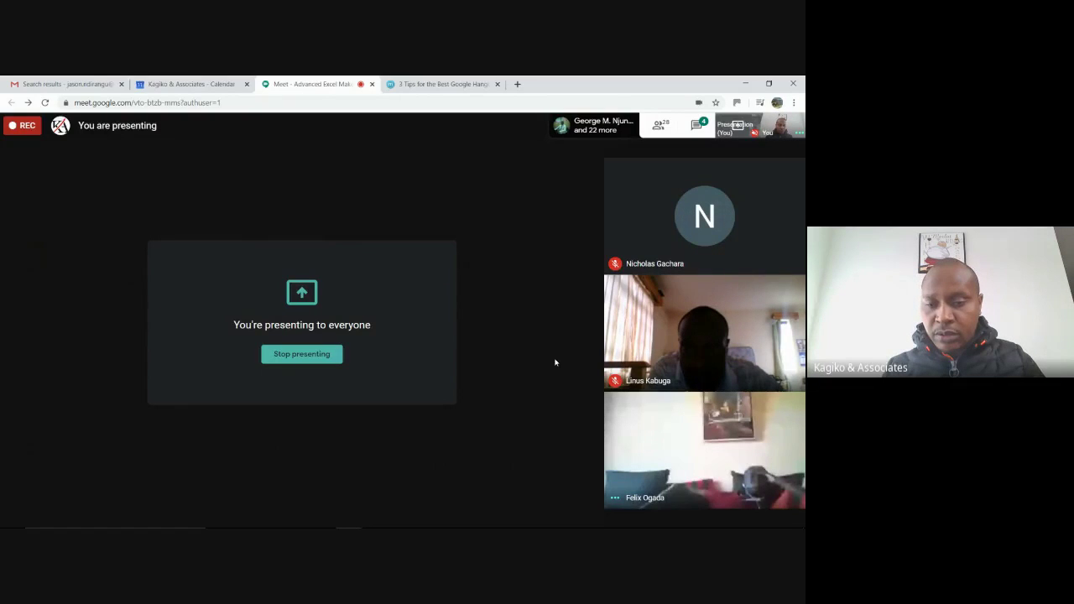
# - Mute one participant for everyone in the Meet call, then go back to Excel
pyautogui.moveTo(632, 442)
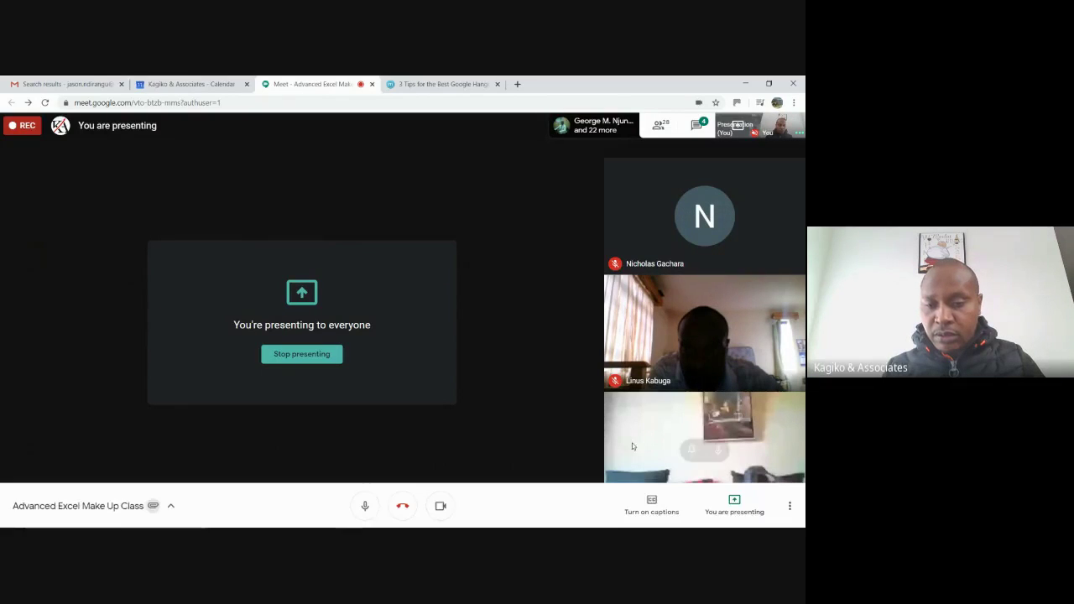
pyautogui.click(717, 450)
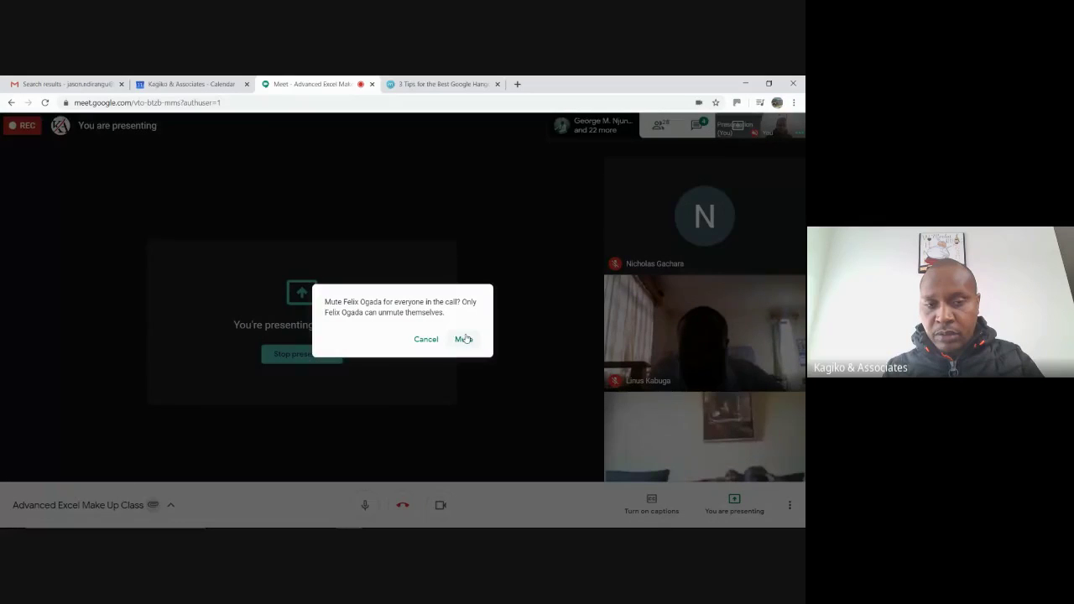
pyautogui.click(466, 340)
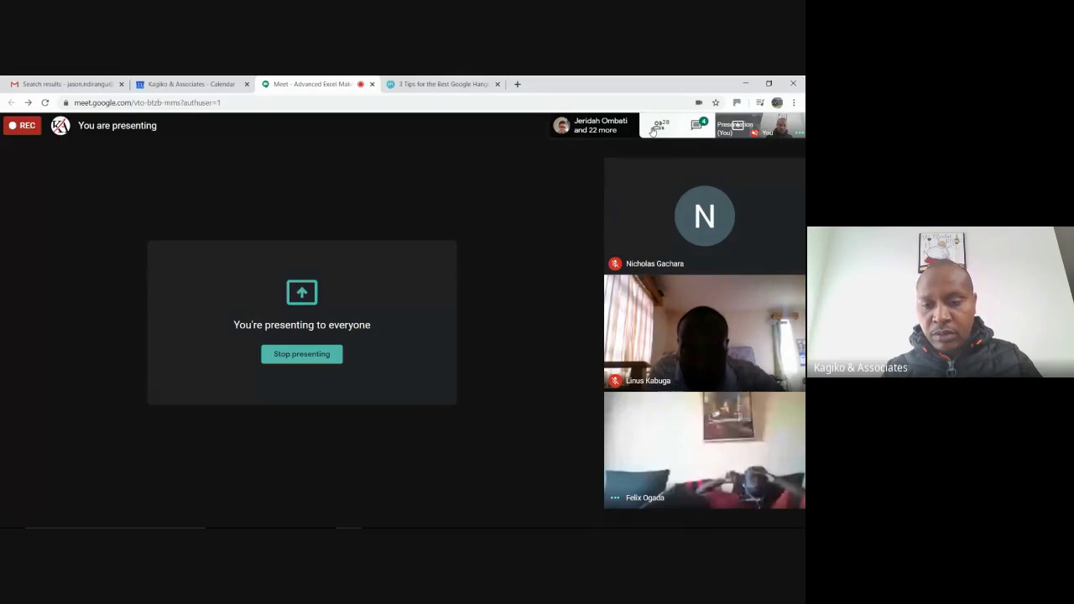
pyautogui.hotkey('alt', 'Tab')
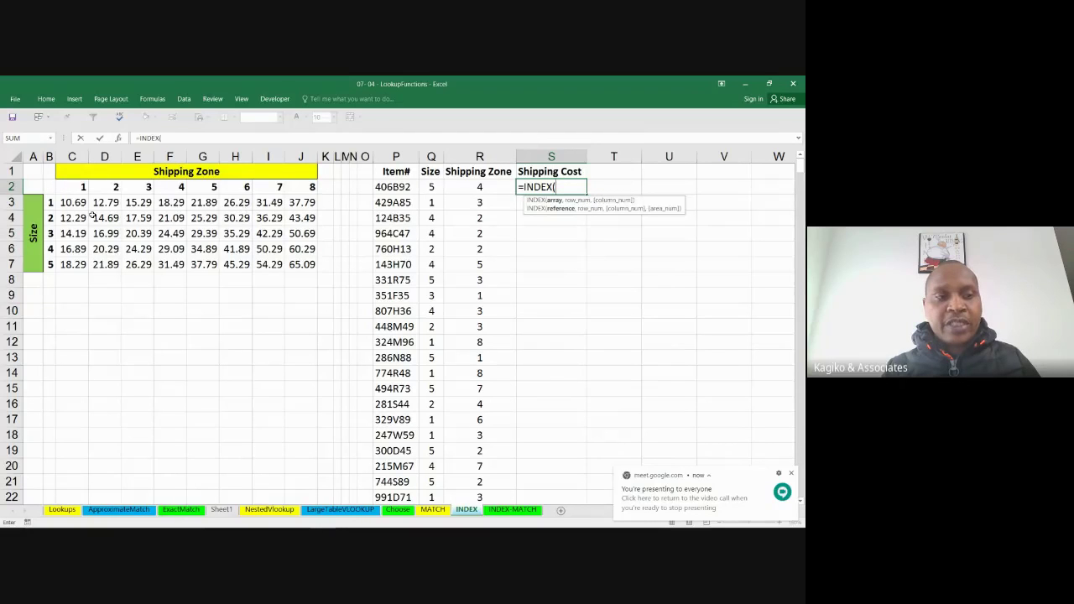
# - Draft =INDEX(C3:J7,Q2,R2) in S2, then cancel it to leave the cell blank
pyautogui.moveTo(74, 204); pyautogui.dragTo(290, 261)
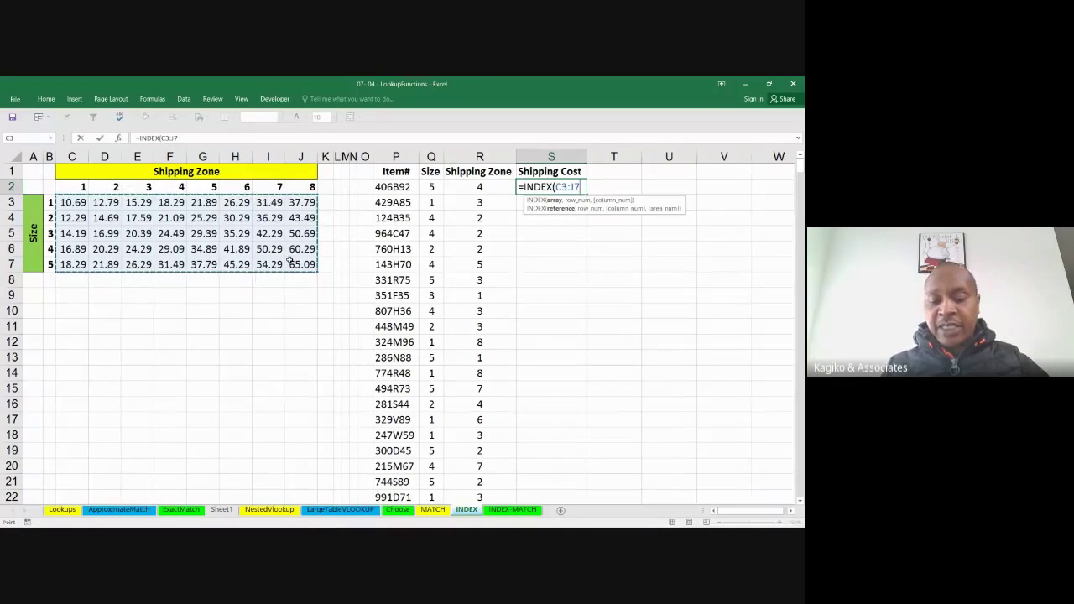
pyautogui.write(',')
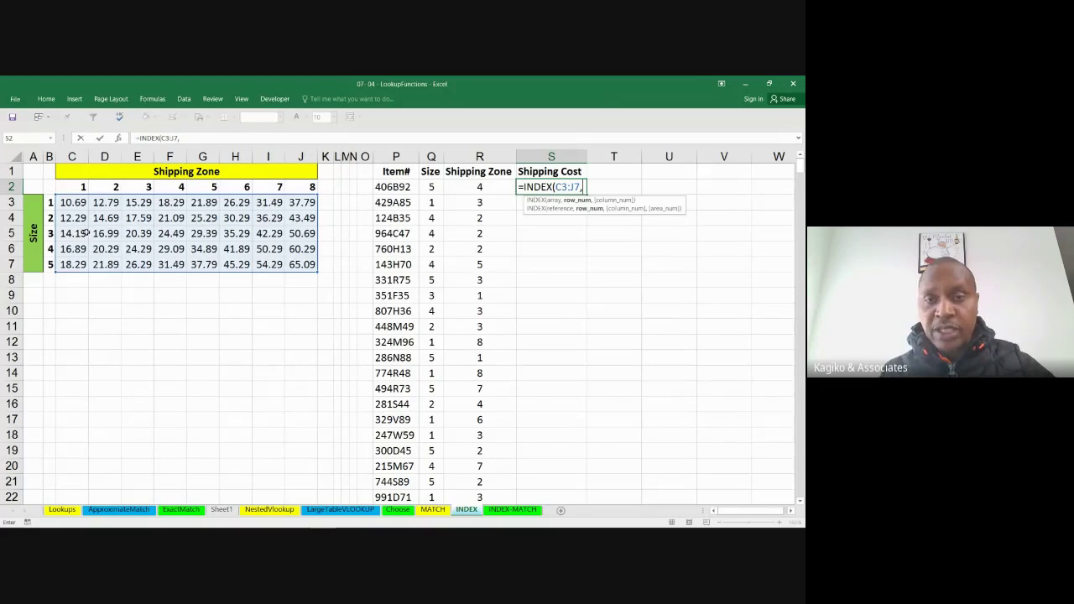
pyautogui.click(433, 187)
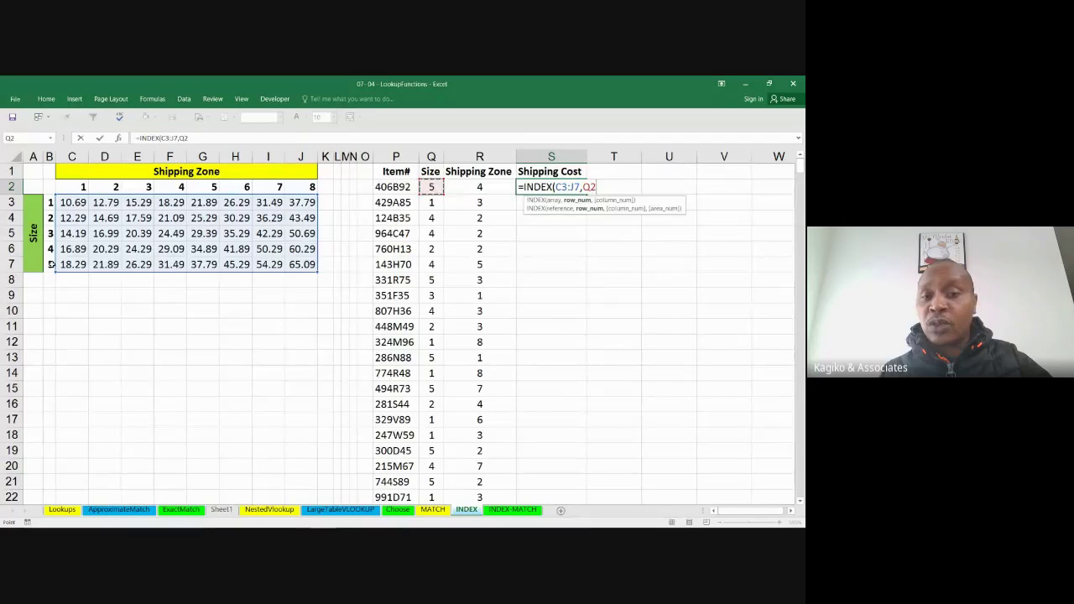
pyautogui.write(',')
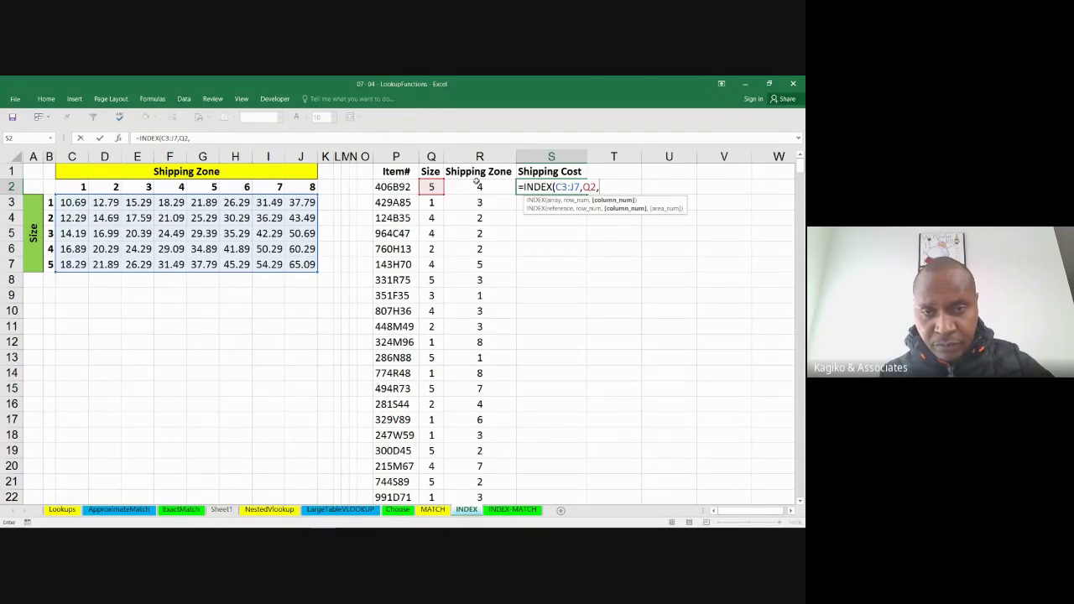
pyautogui.click(478, 184)
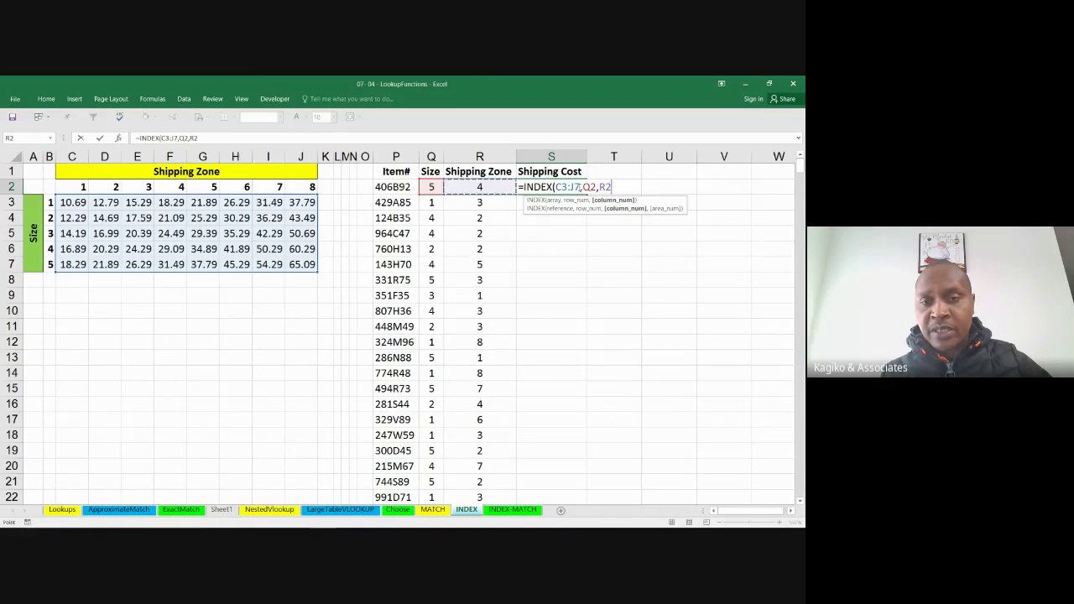
pyautogui.moveTo(580, 186); pyautogui.dragTo(556, 186)
pyautogui.press('Escape')
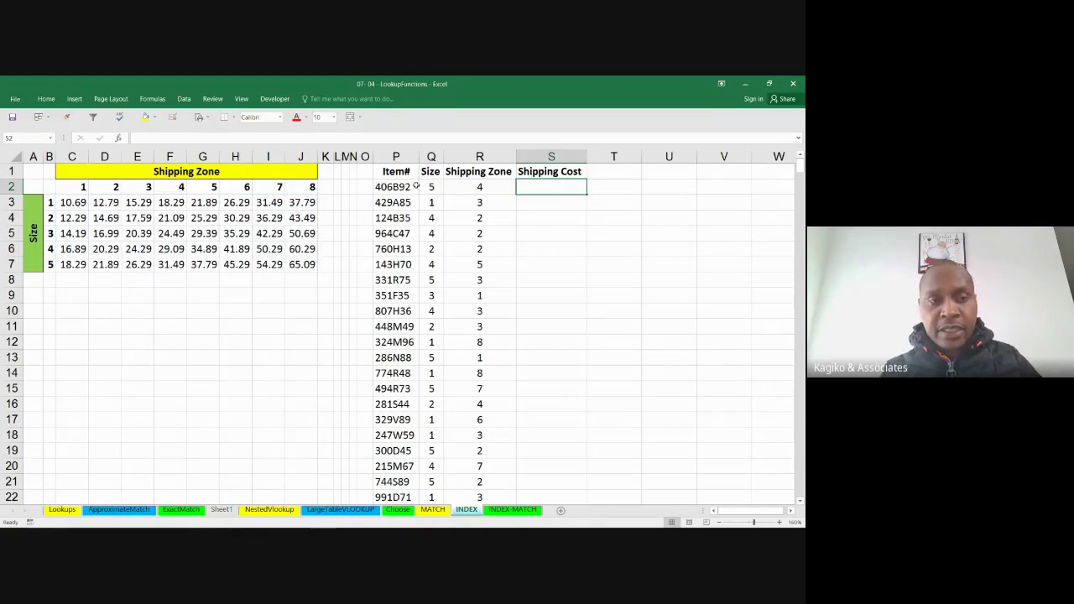
# - Try naming the C3:J7 price grid shipping_Cost and dismiss the resulting error
pyautogui.moveTo(74, 197); pyautogui.dragTo(306, 266)
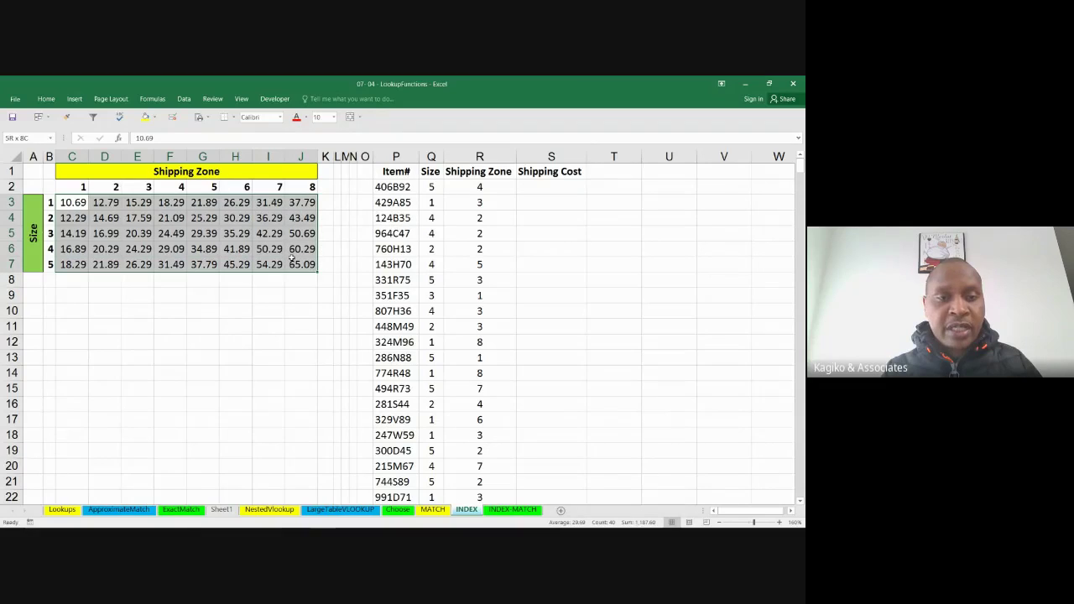
pyautogui.click(22, 139)
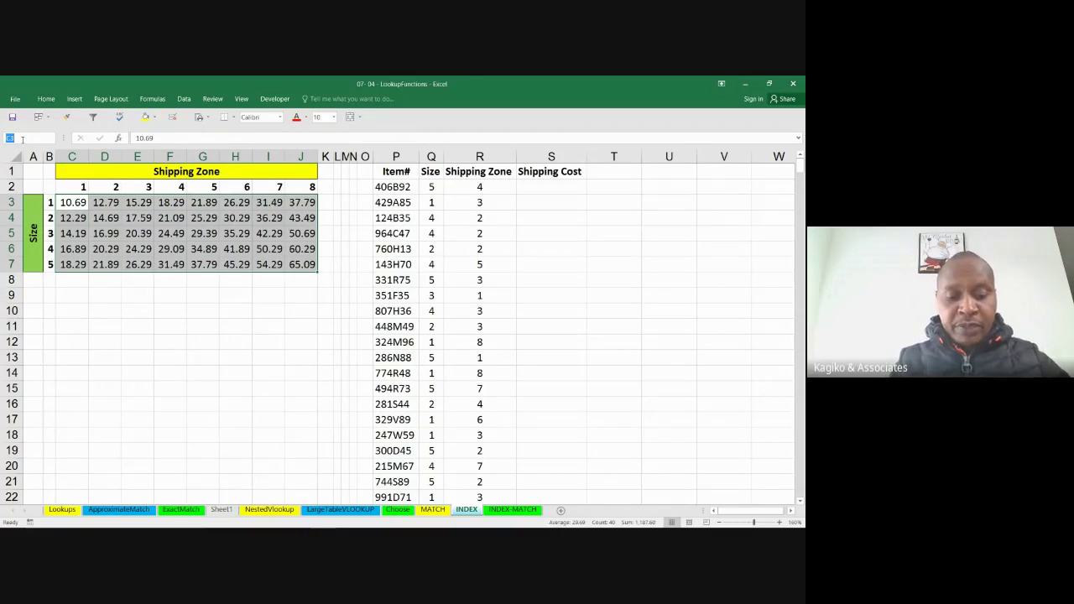
pyautogui.write('s')
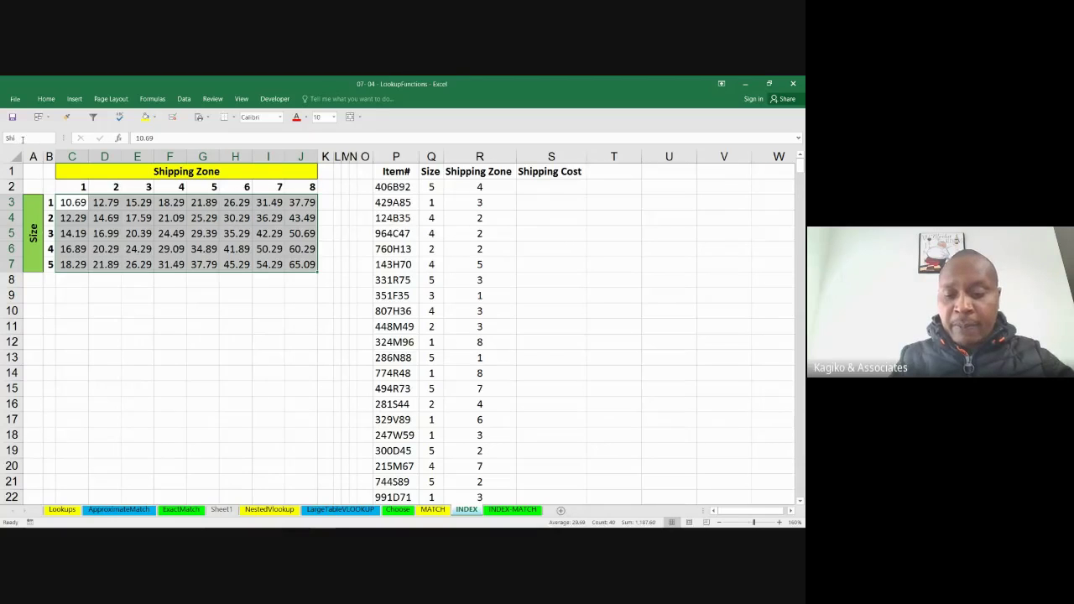
pyautogui.write('hipp')
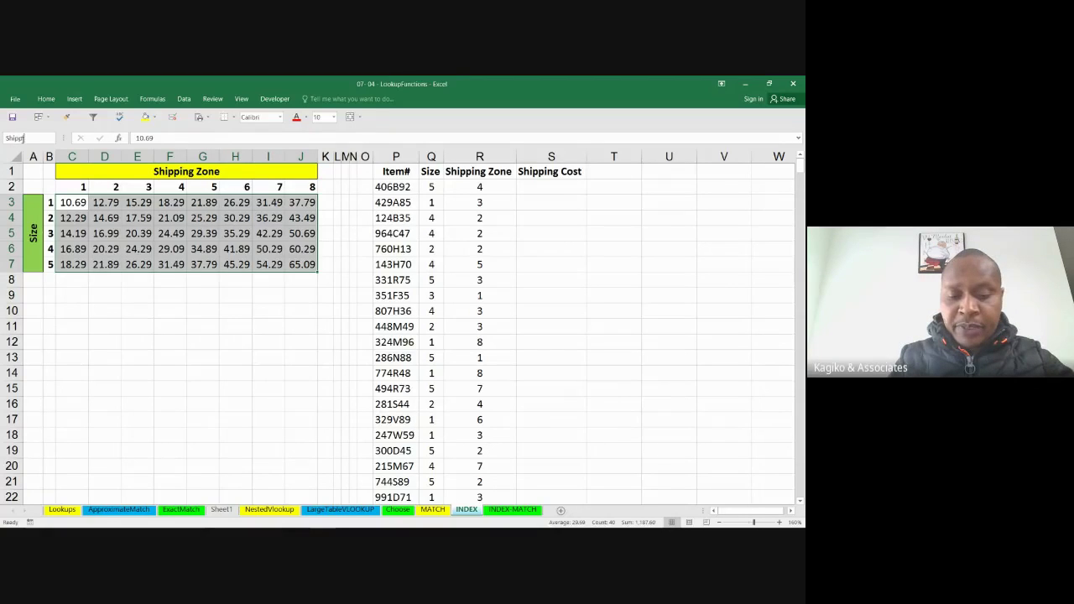
pyautogui.write('ing')
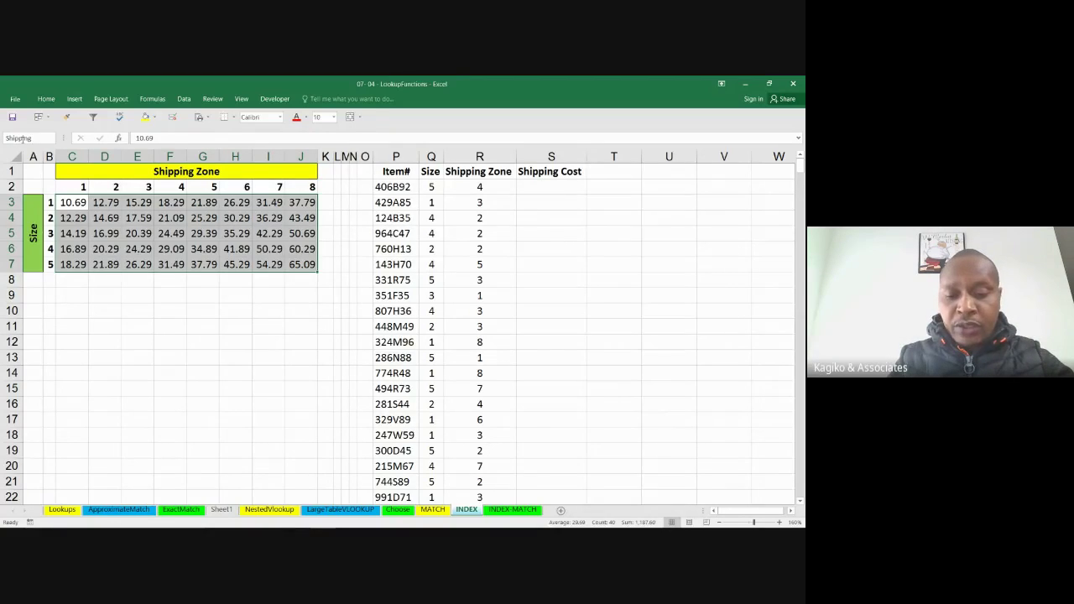
pyautogui.write('_Cost')
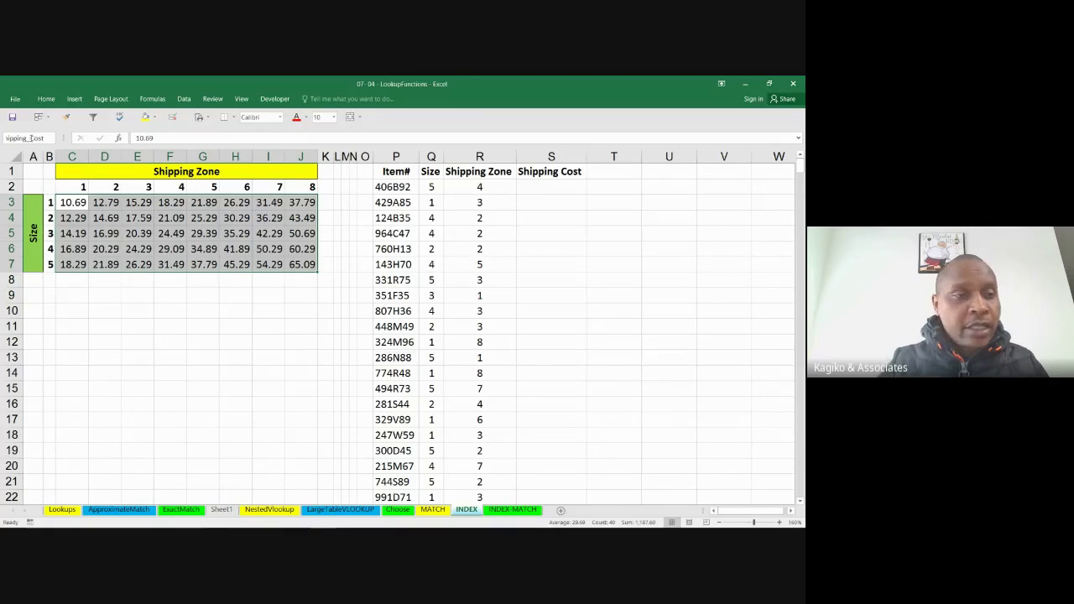
pyautogui.click(30, 138)
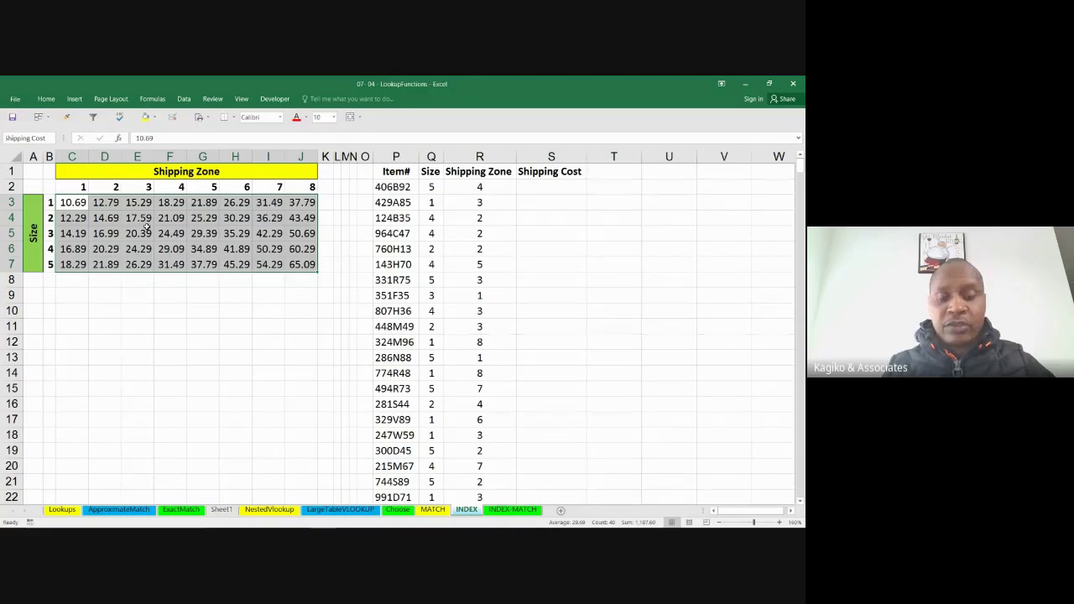
pyautogui.press('Return')
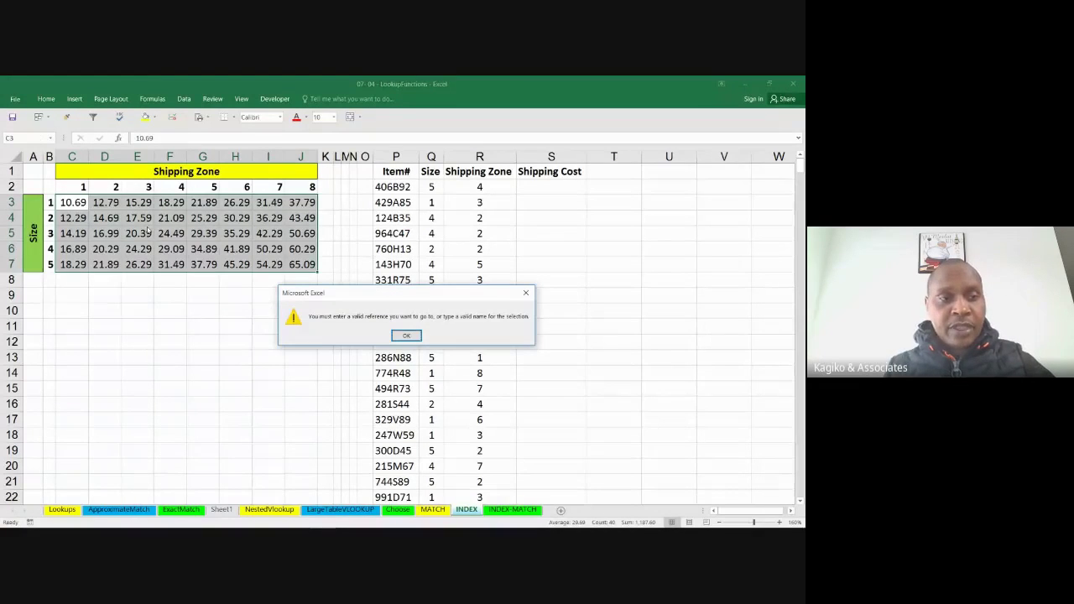
pyautogui.click(407, 336)
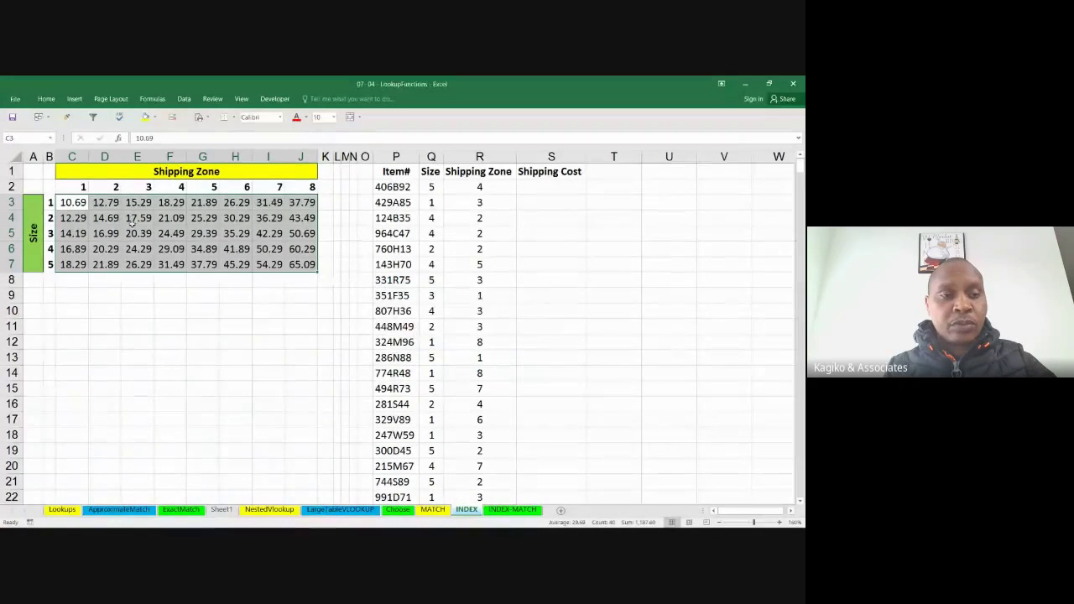
# - Name the grid ShippingCost, verify it in the Name Box list, and begin a formula in S2
pyautogui.click(27, 135)
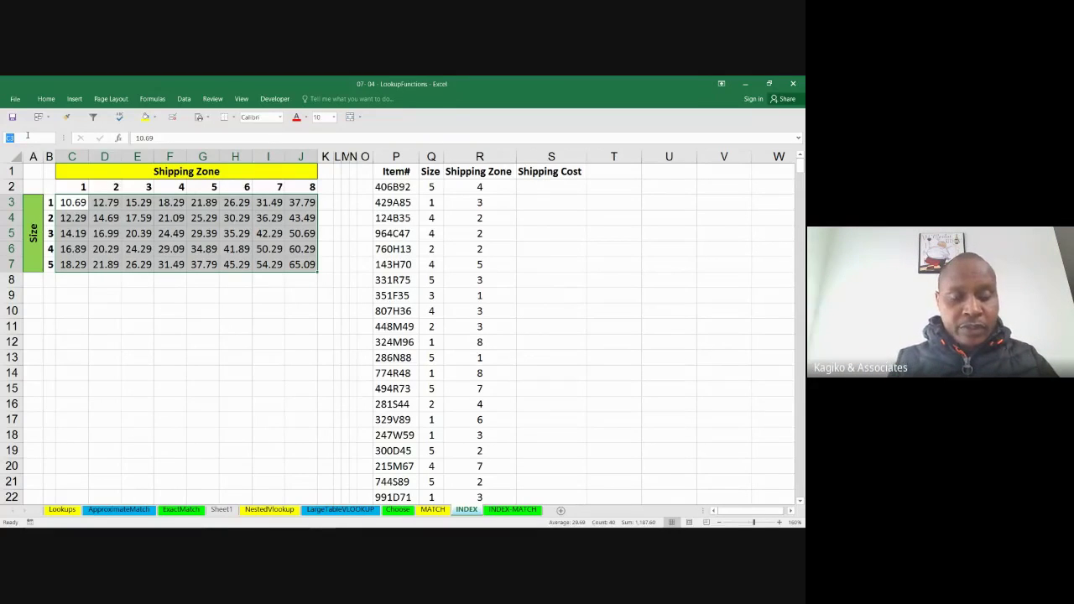
pyautogui.write('Shippin')
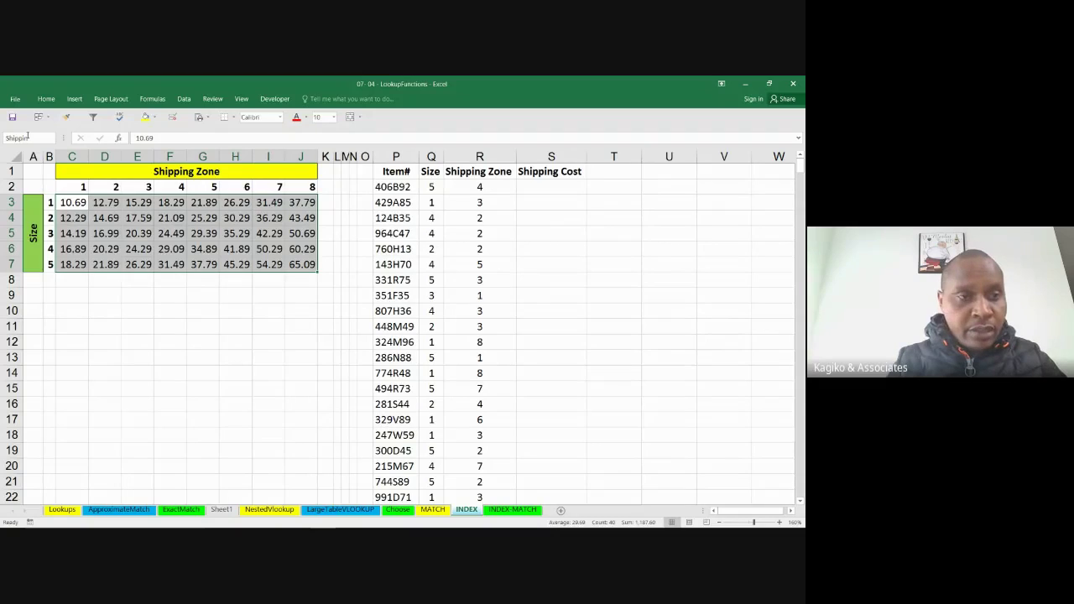
pyautogui.write('gCos')
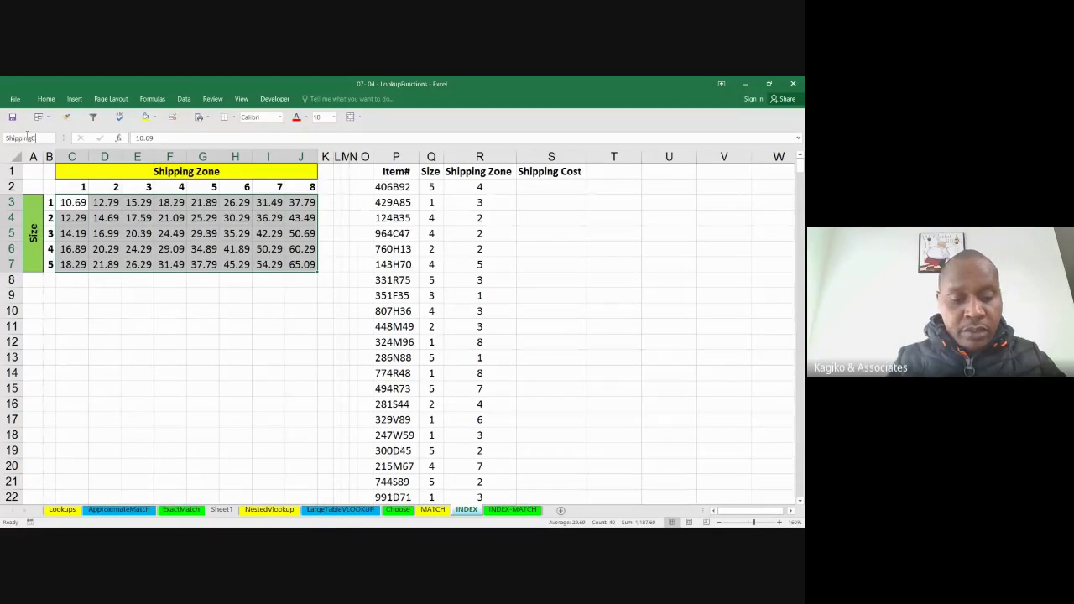
pyautogui.write('t')
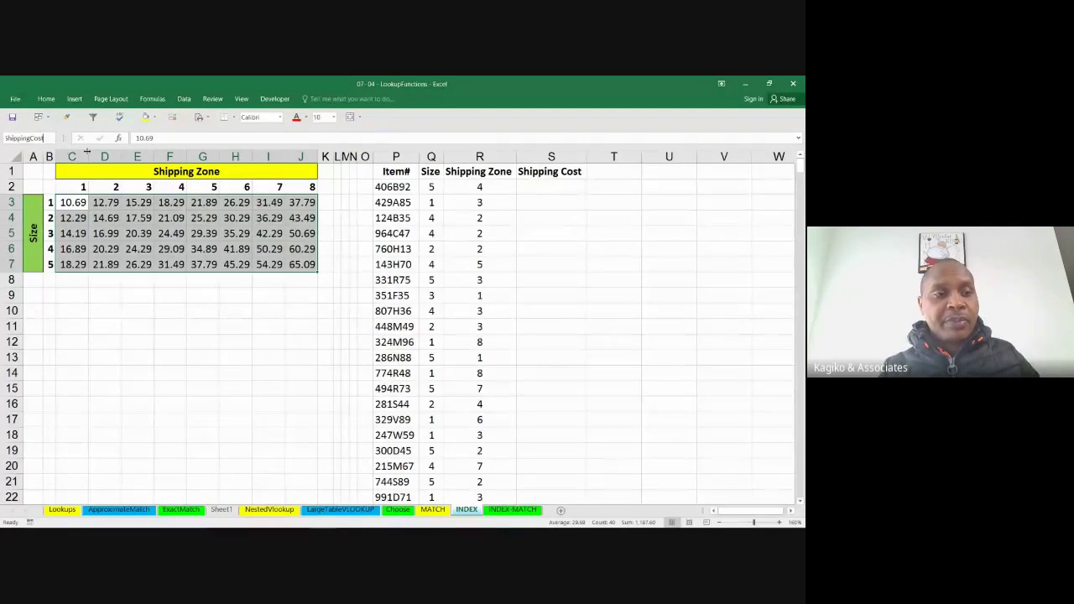
pyautogui.press('Return')
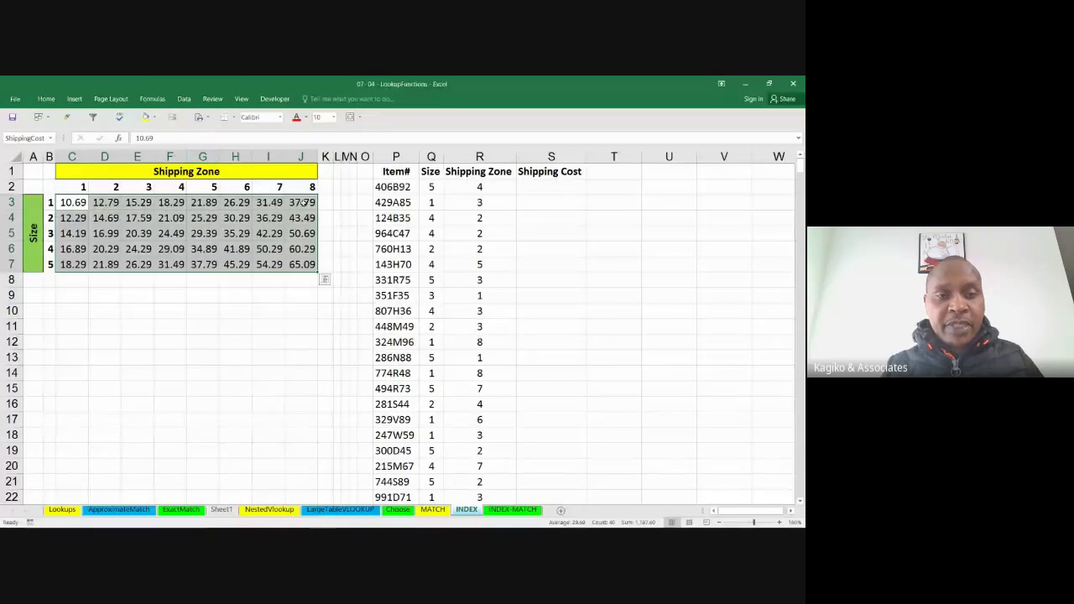
pyautogui.click(302, 295)
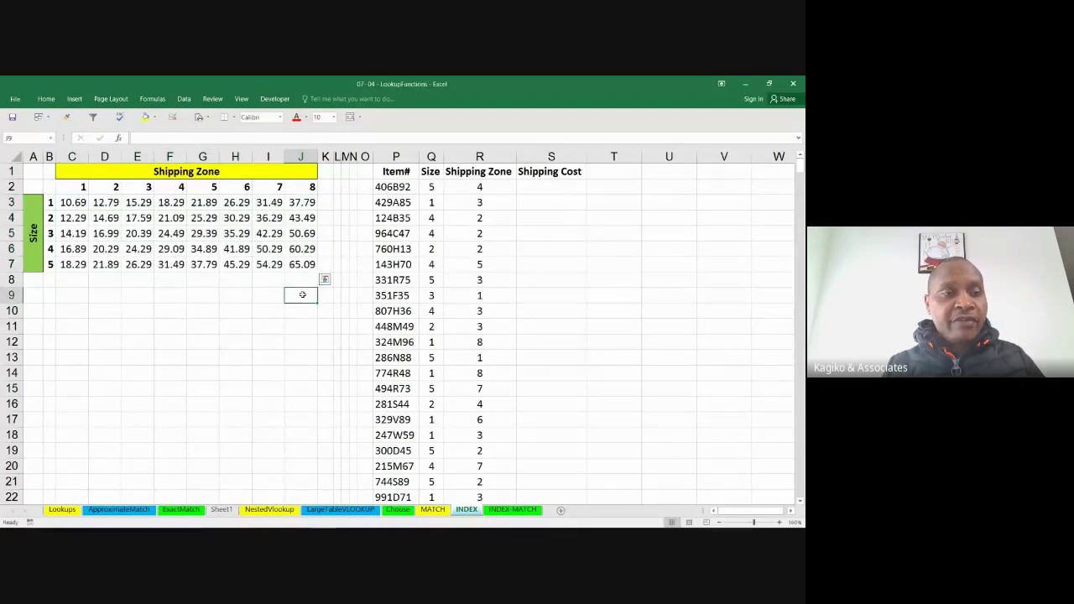
pyautogui.click(54, 138)
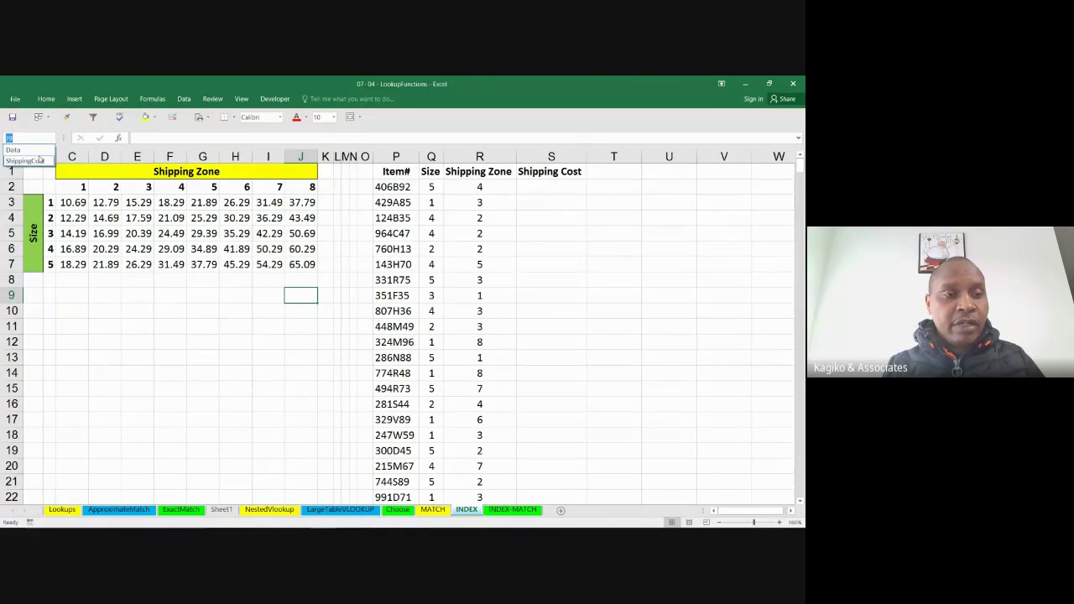
pyautogui.click(26, 160)
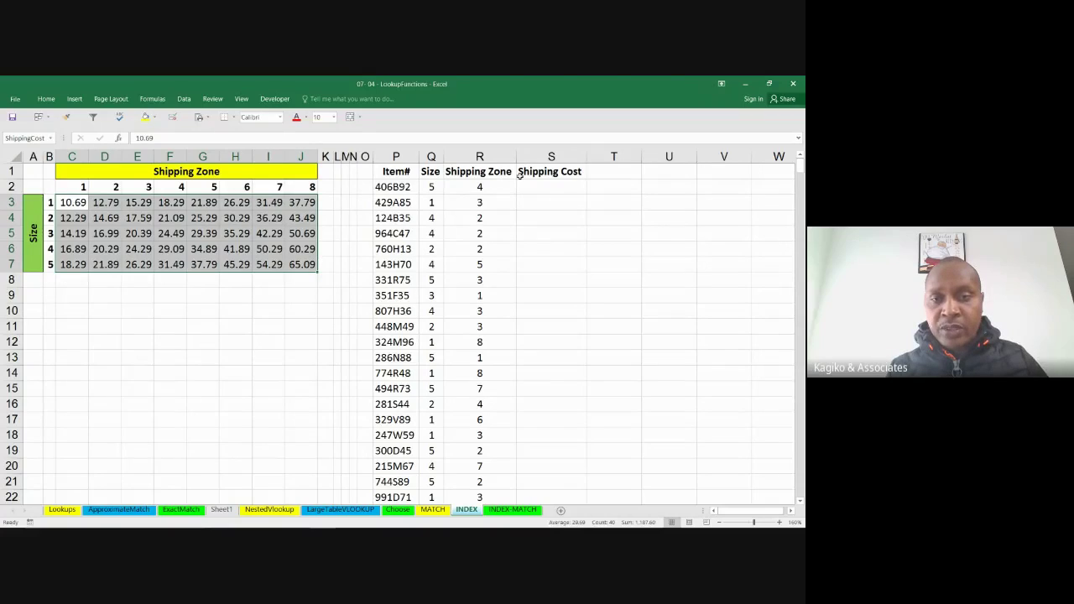
pyautogui.click(531, 184)
pyautogui.write('=')
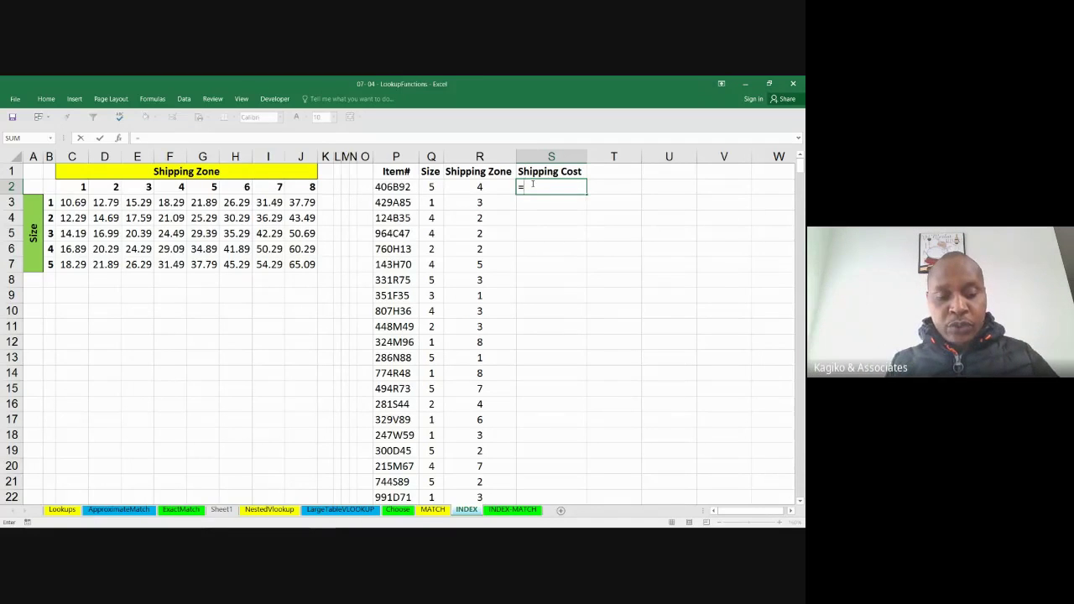
# - Enter =INDEX(ShippingCost,Q2,R2) in S2 so it returns 31.49
pyautogui.write('arr')
pyautogui.press('BackSpace')
pyautogui.press('BackSpace')
pyautogui.press('BackSpace')
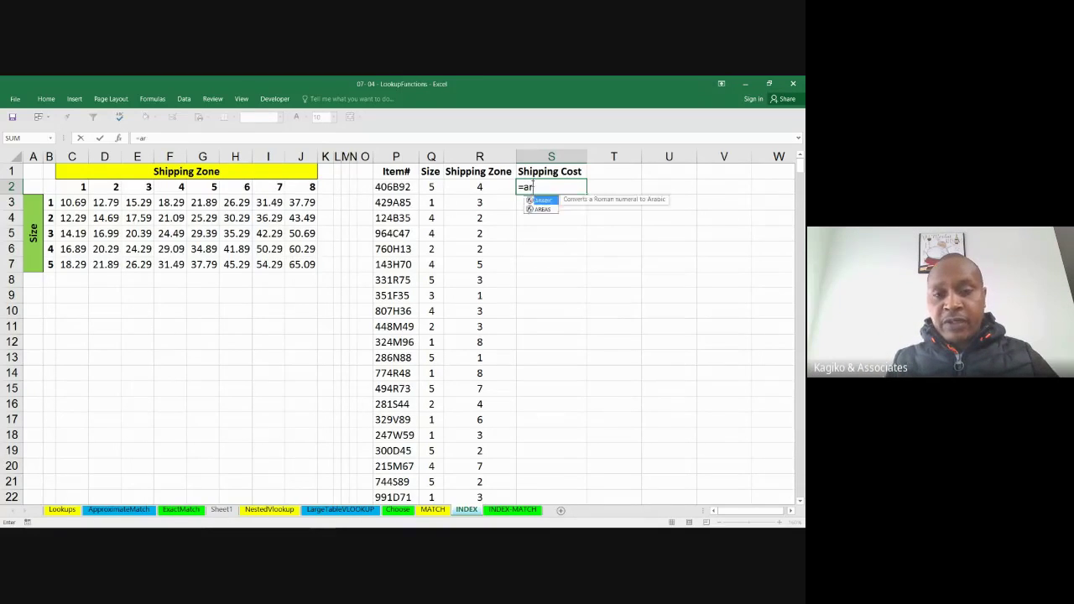
pyautogui.write('i')
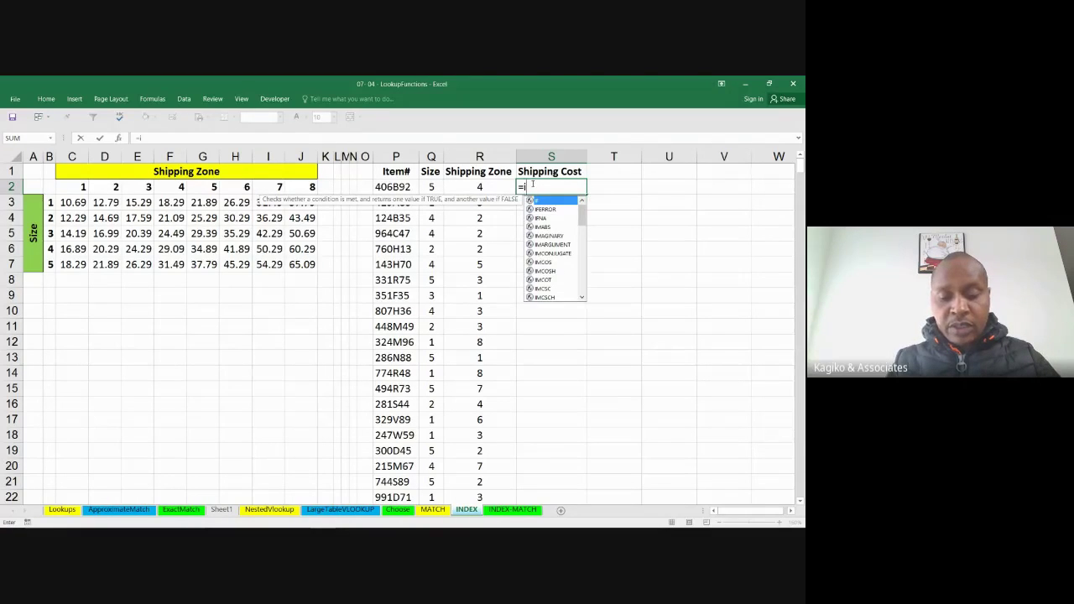
pyautogui.write('nd')
pyautogui.press('Tab')
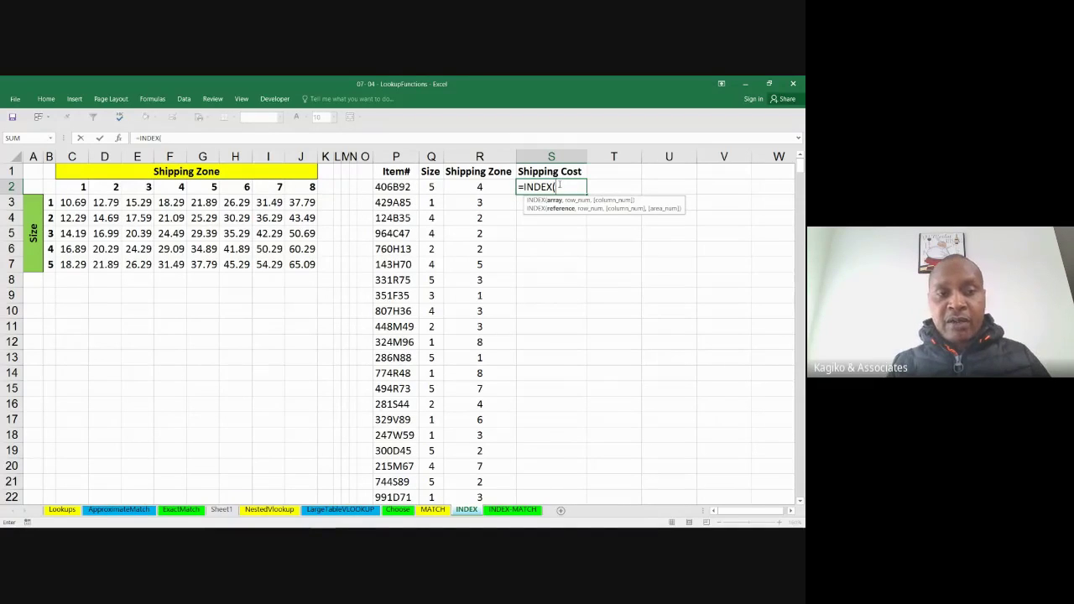
pyautogui.write('sh')
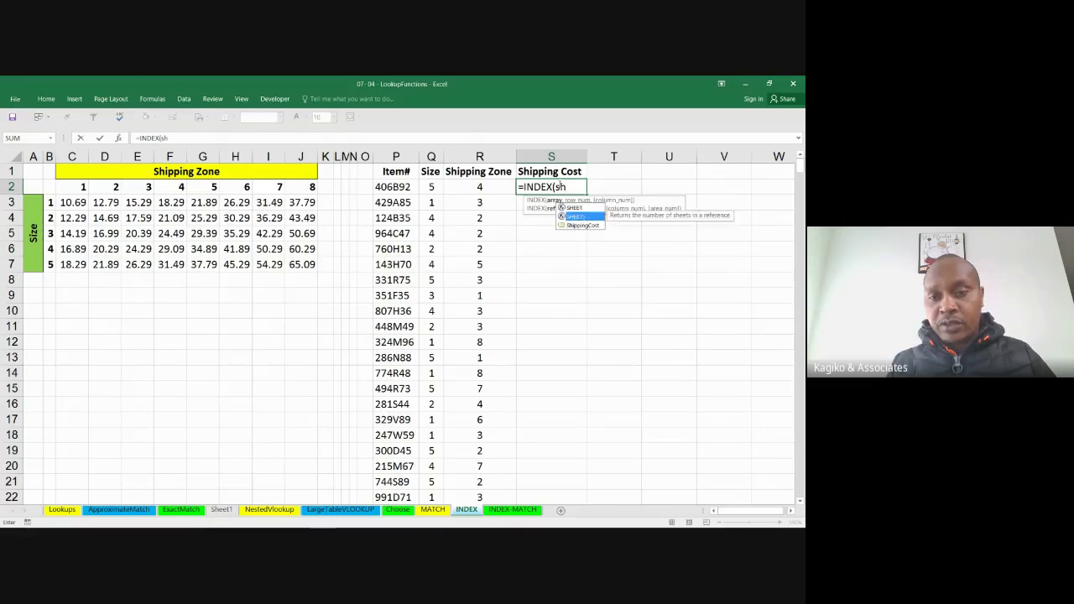
pyautogui.press('Escape')
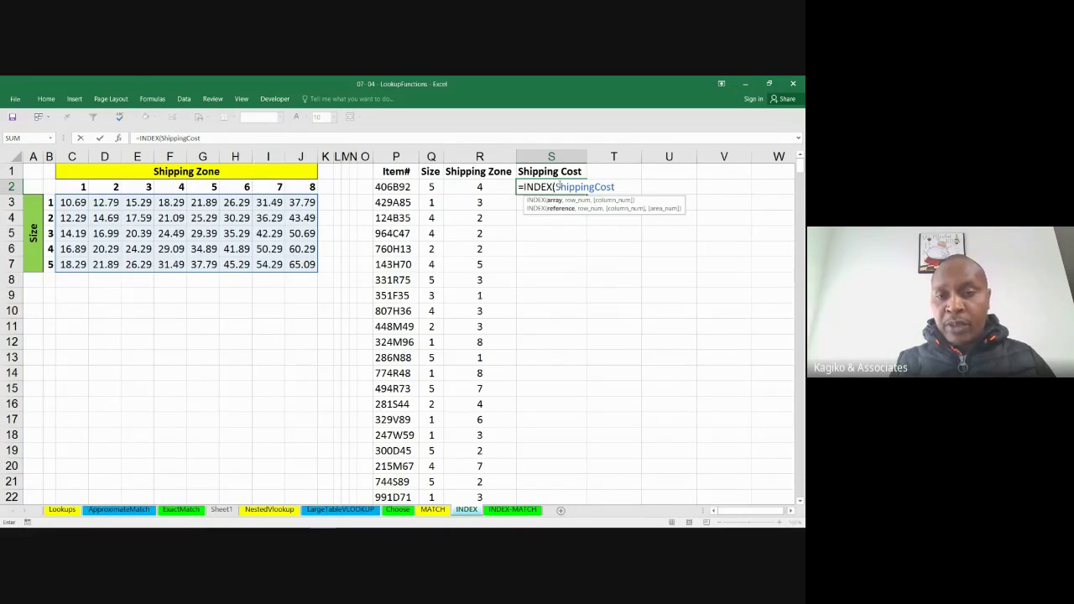
pyautogui.write(',')
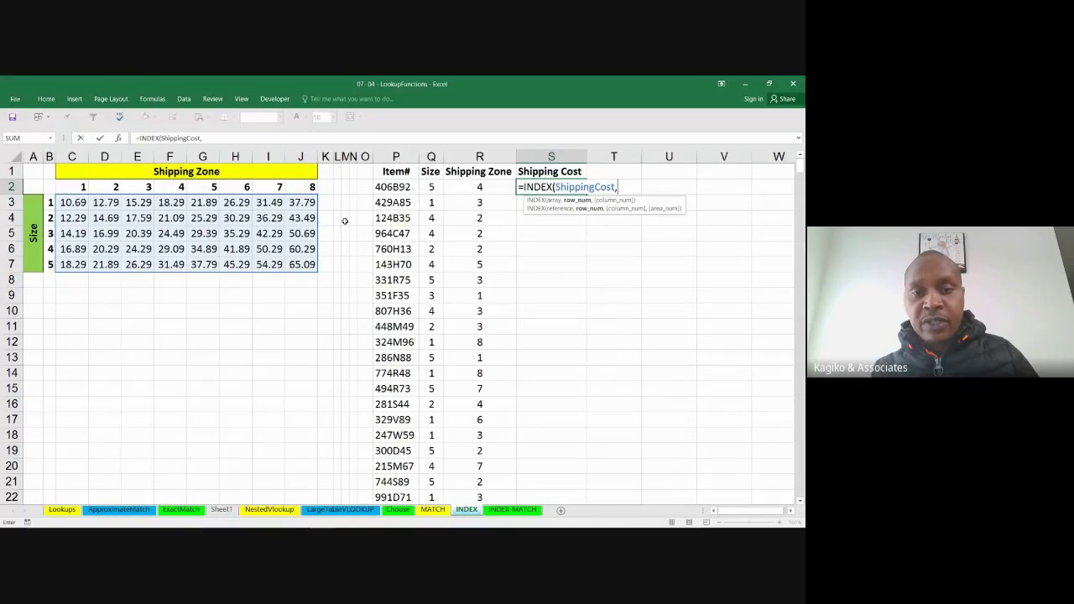
pyautogui.click(432, 188)
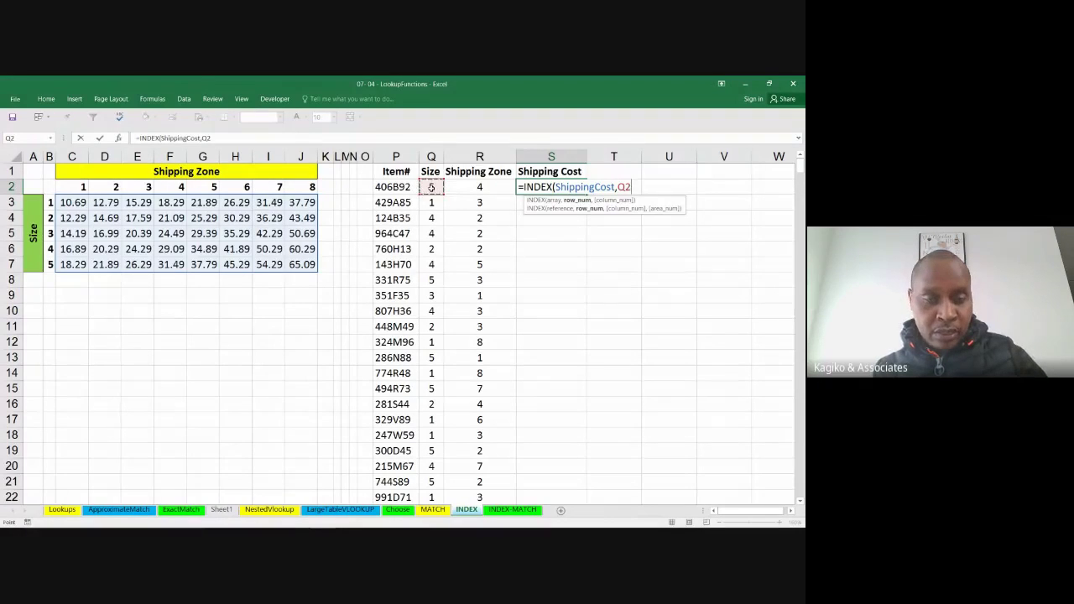
pyautogui.write(',')
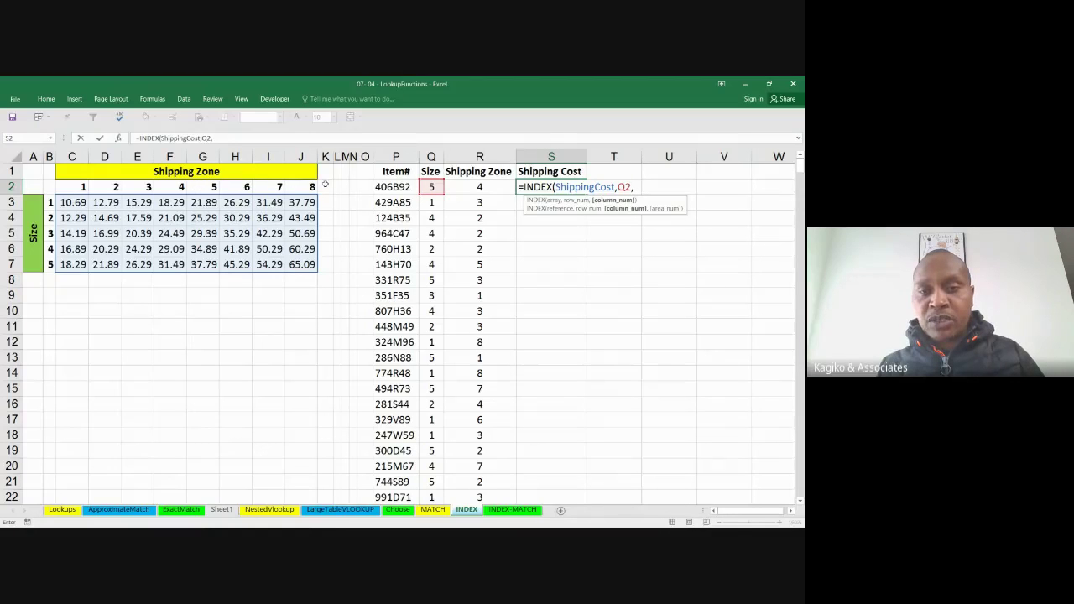
pyautogui.click(491, 189)
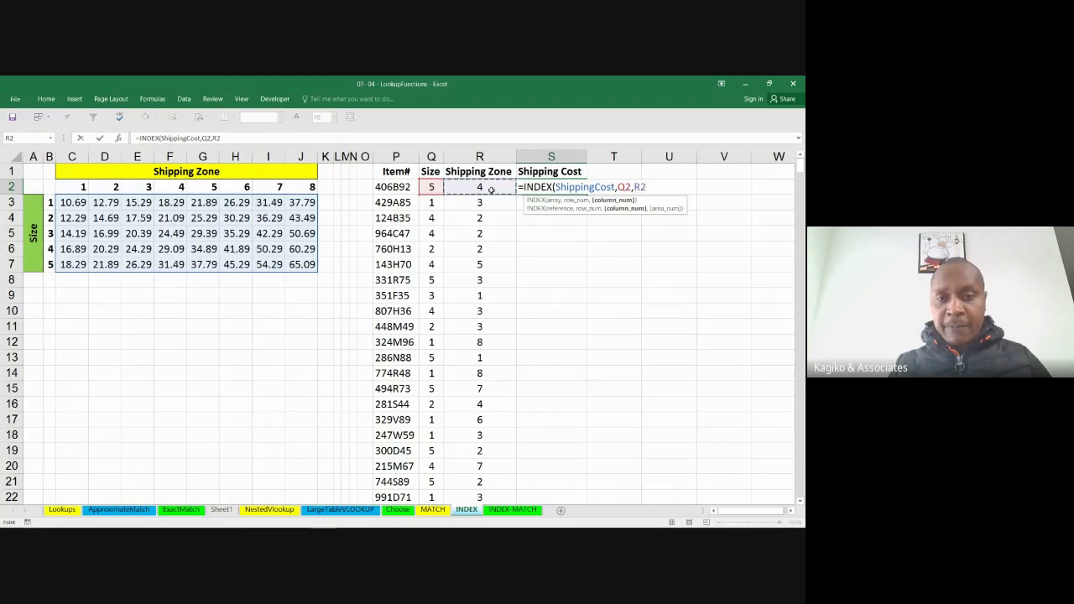
pyautogui.hotkey('ctrl', 'Return')
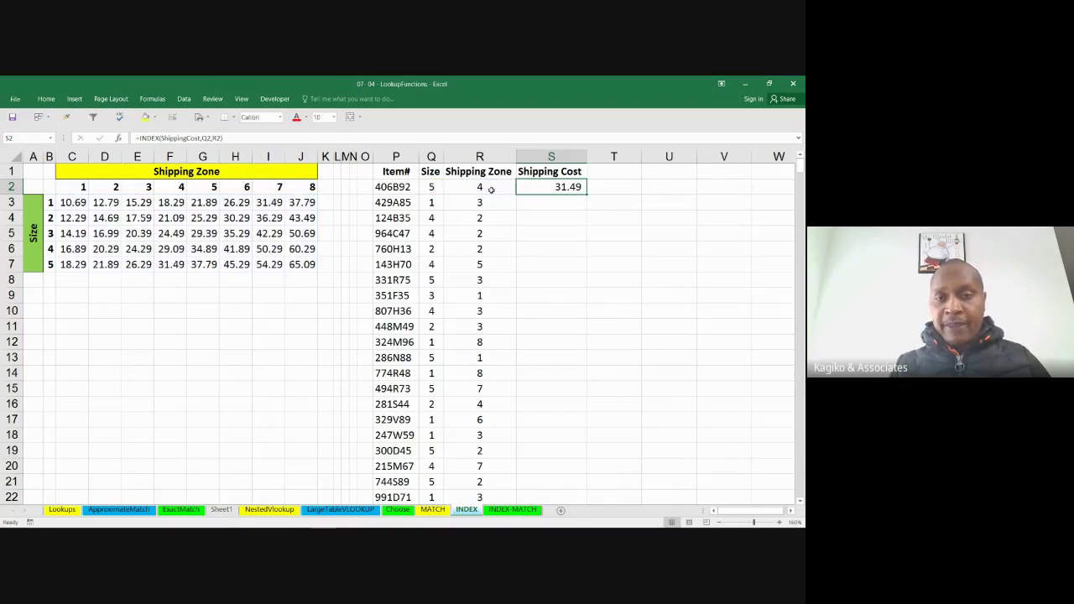
pyautogui.doubleClick(588, 195)
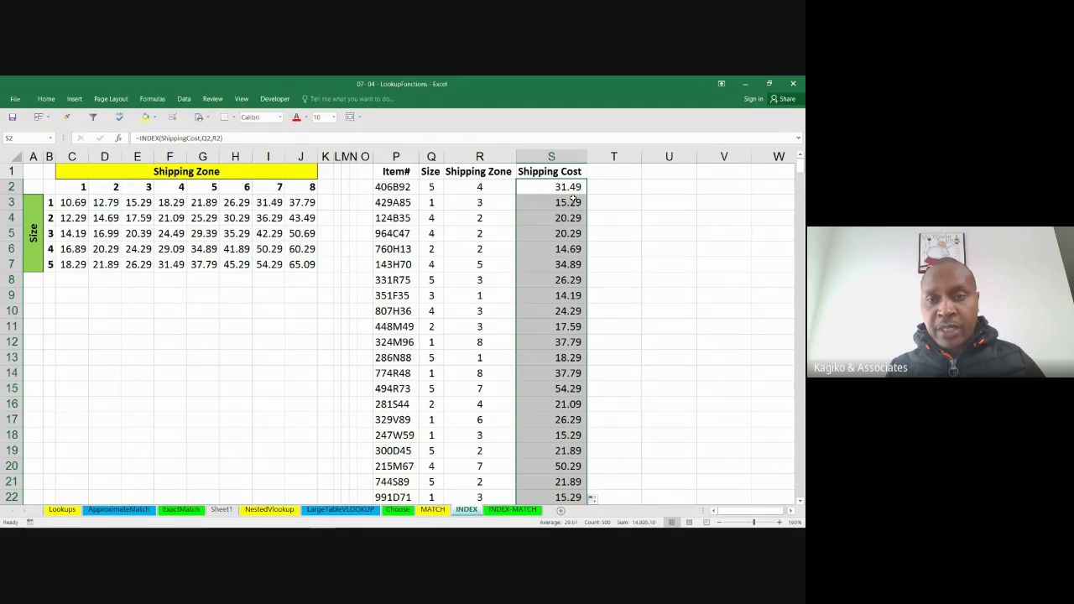
pyautogui.click(452, 392)
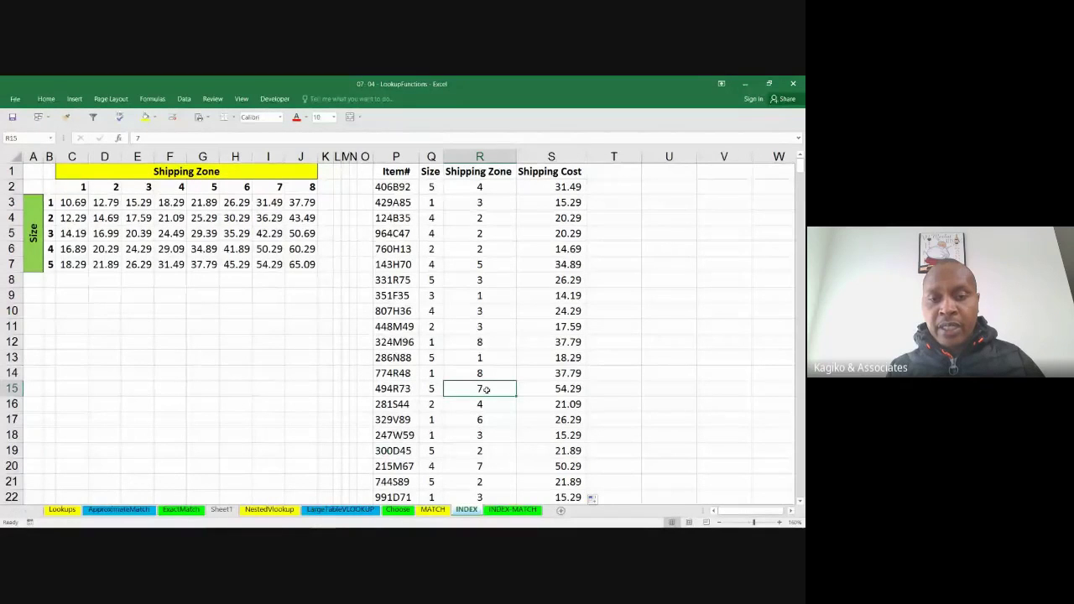
pyautogui.click(437, 389)
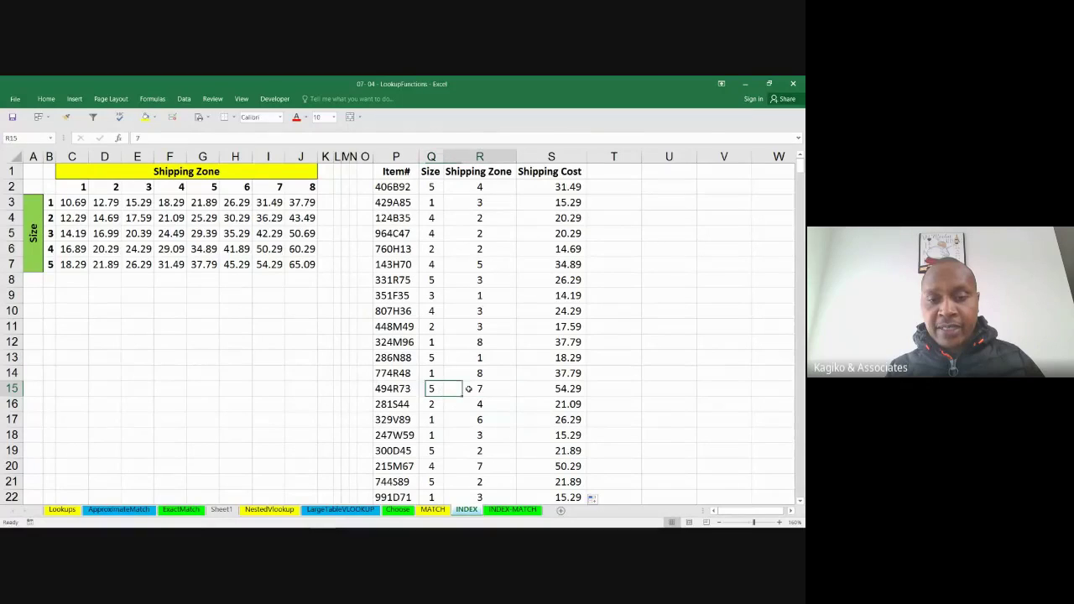
pyautogui.click(468, 388)
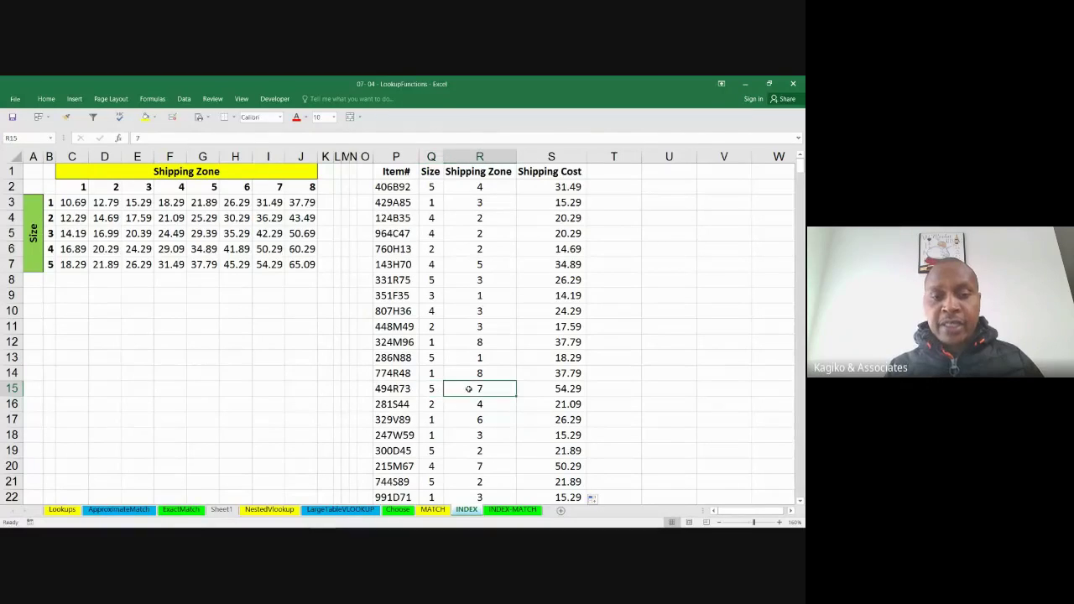
pyautogui.click(550, 387)
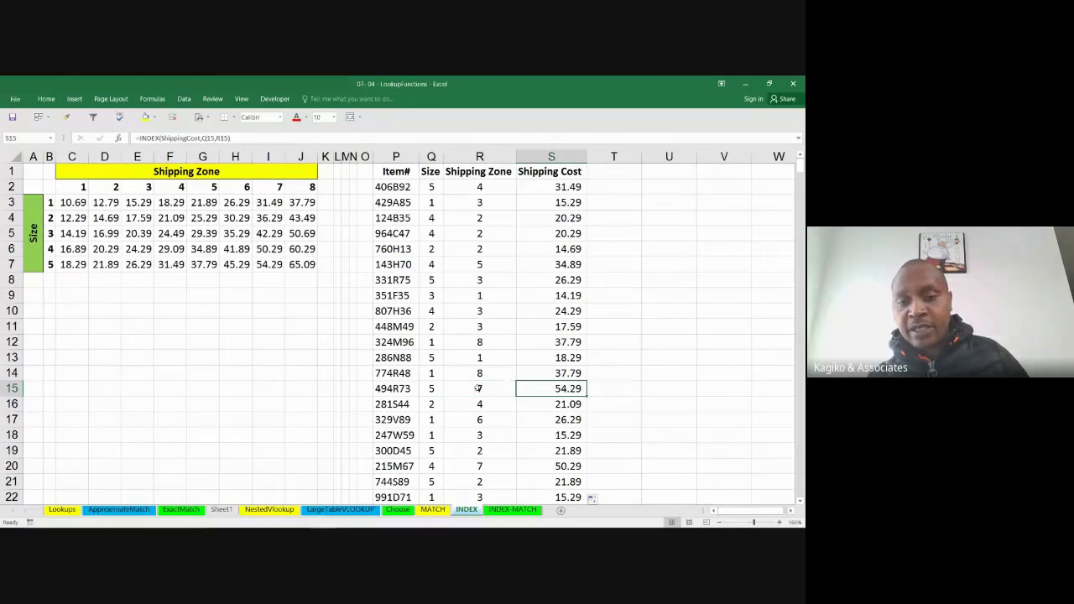
pyautogui.click(477, 388)
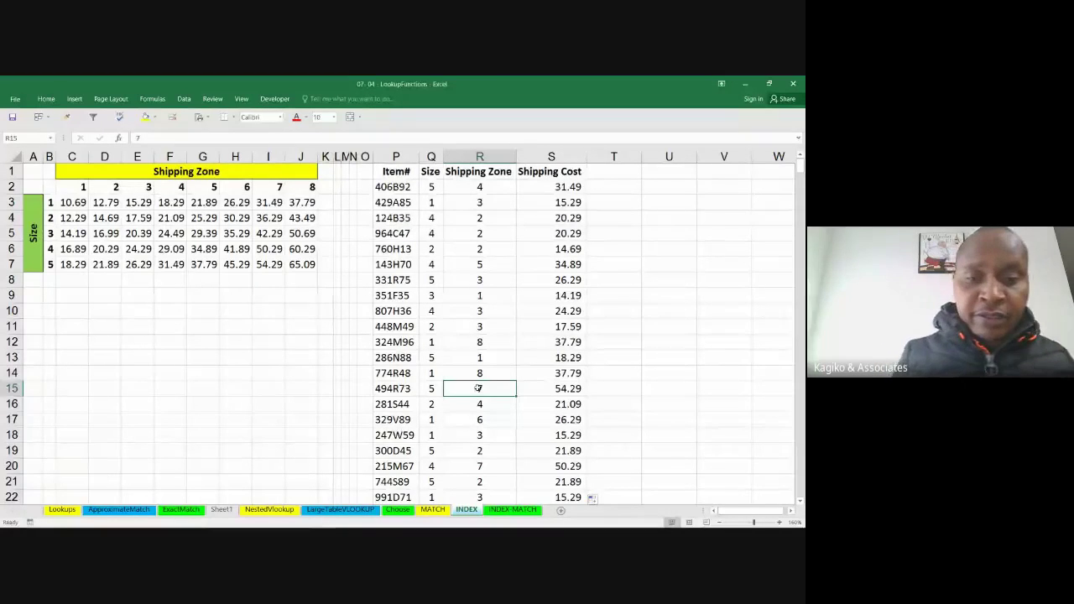
pyautogui.click(542, 389)
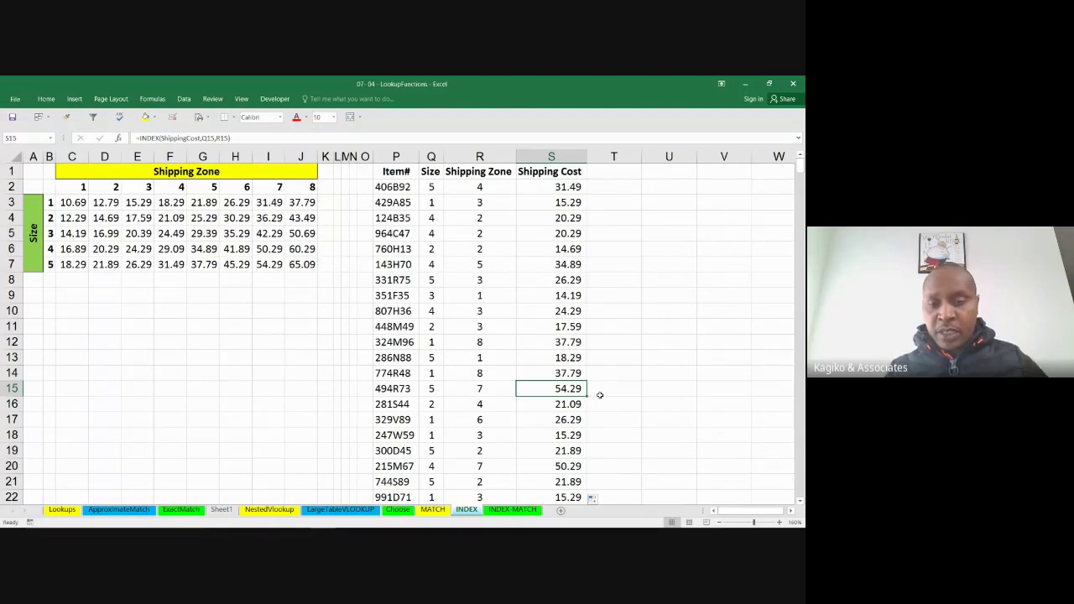
pyautogui.click(519, 422)
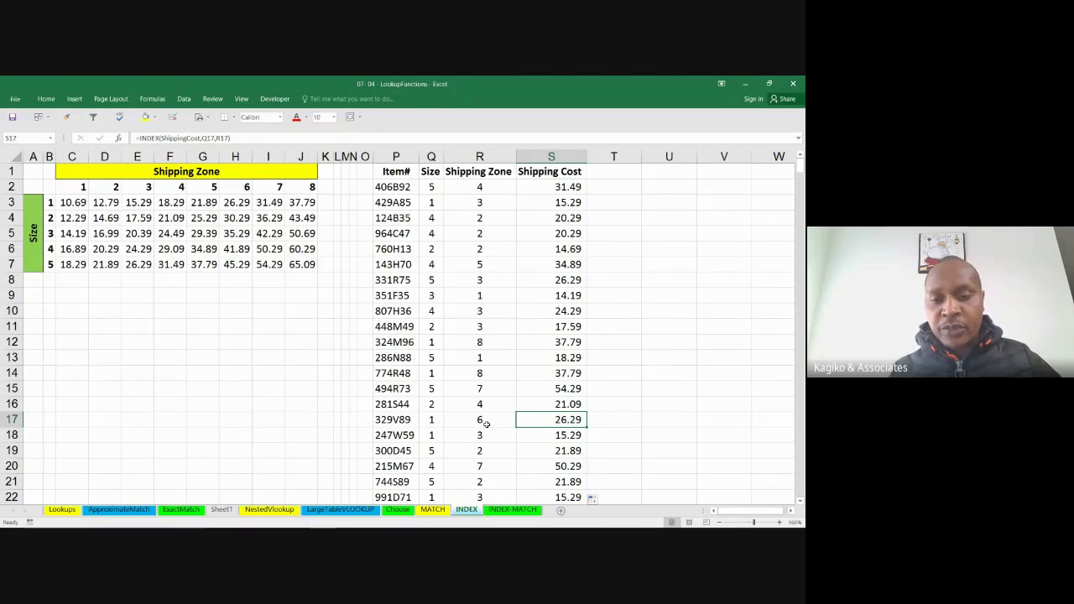
pyautogui.click(432, 419)
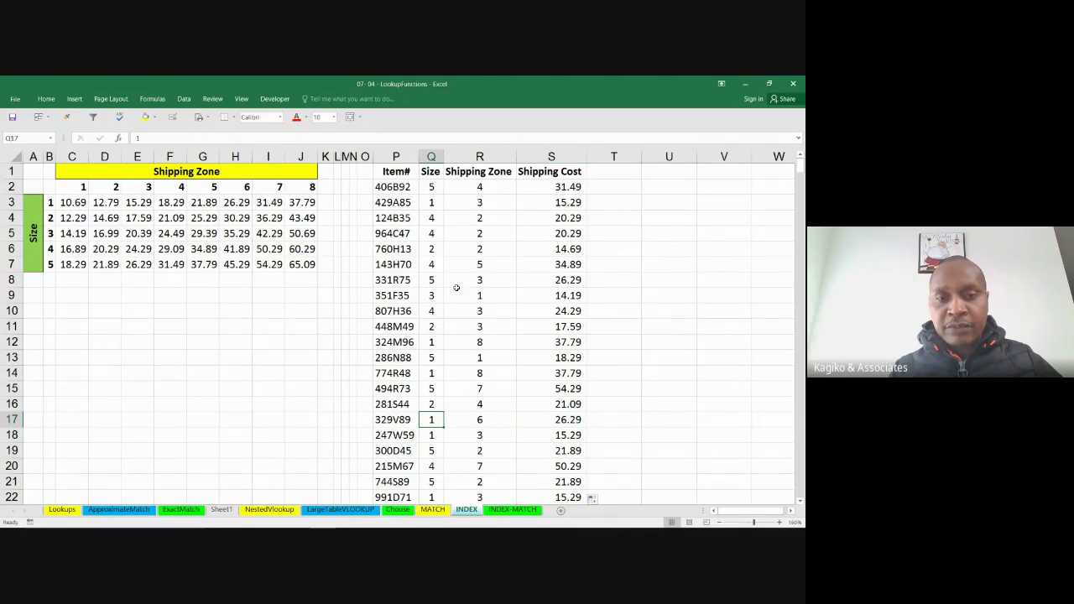
pyautogui.click(482, 416)
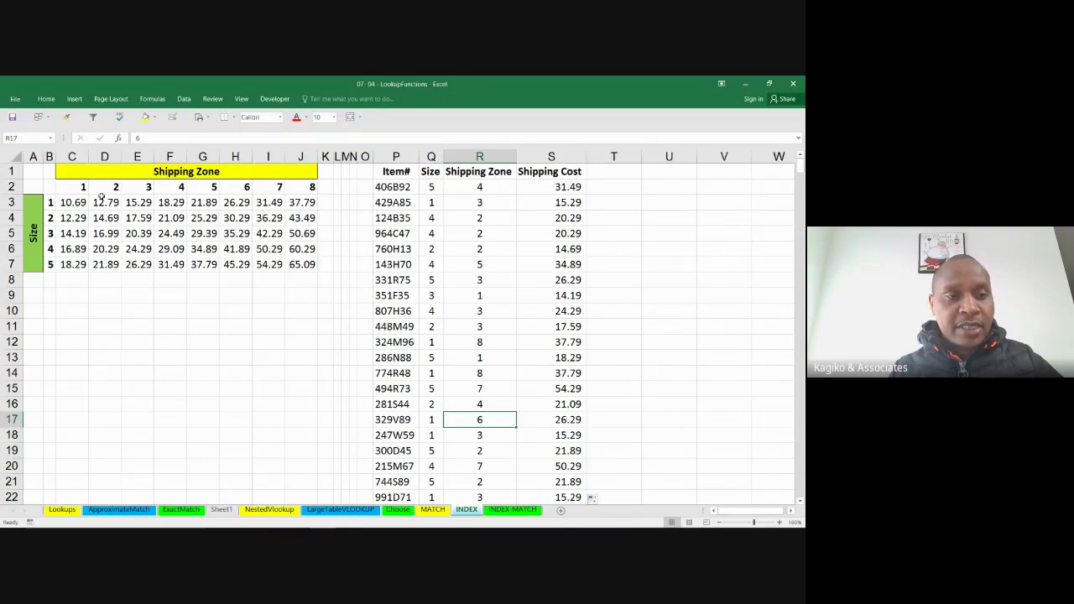
pyautogui.click(48, 204)
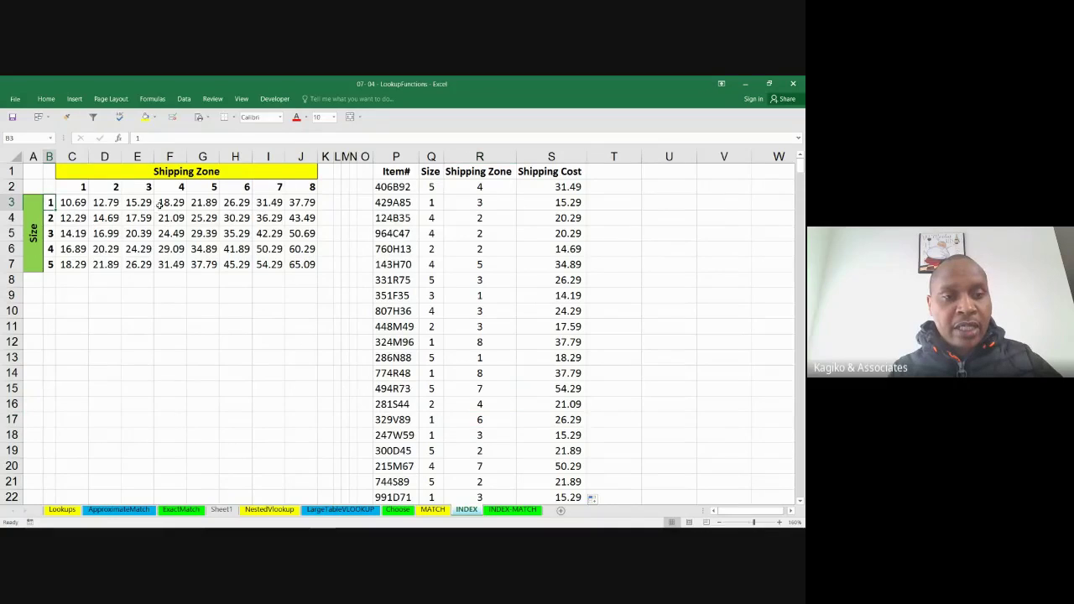
pyautogui.click(225, 206)
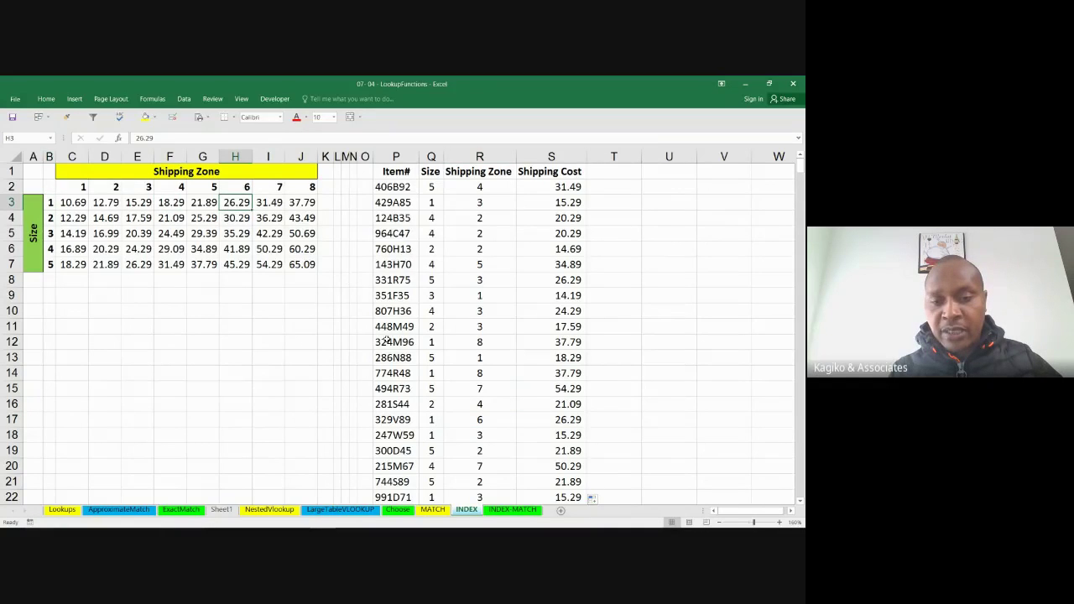
pyautogui.click(571, 416)
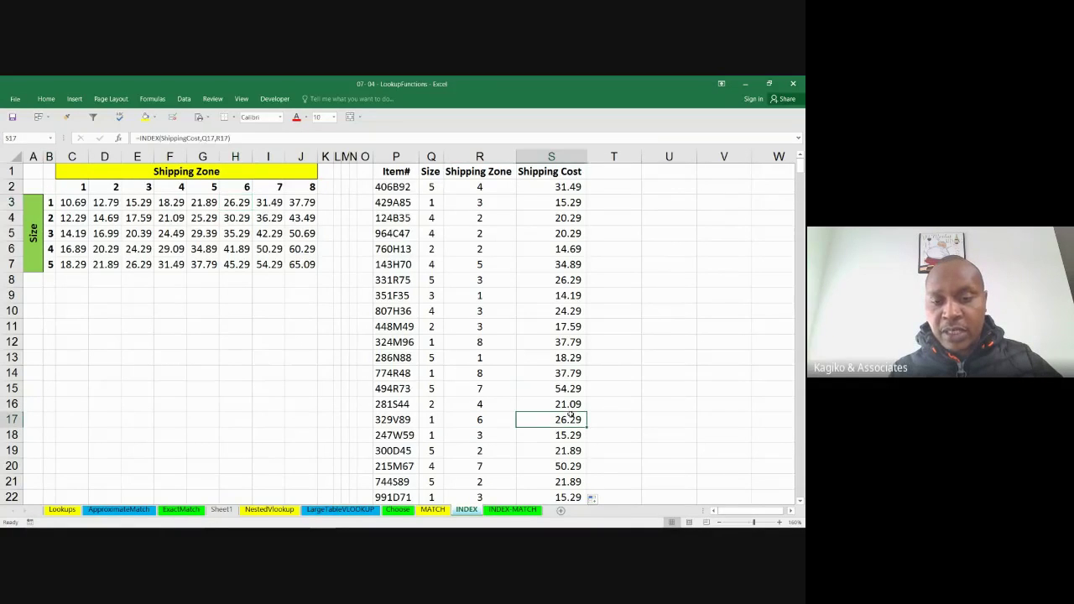
pyautogui.click(570, 480)
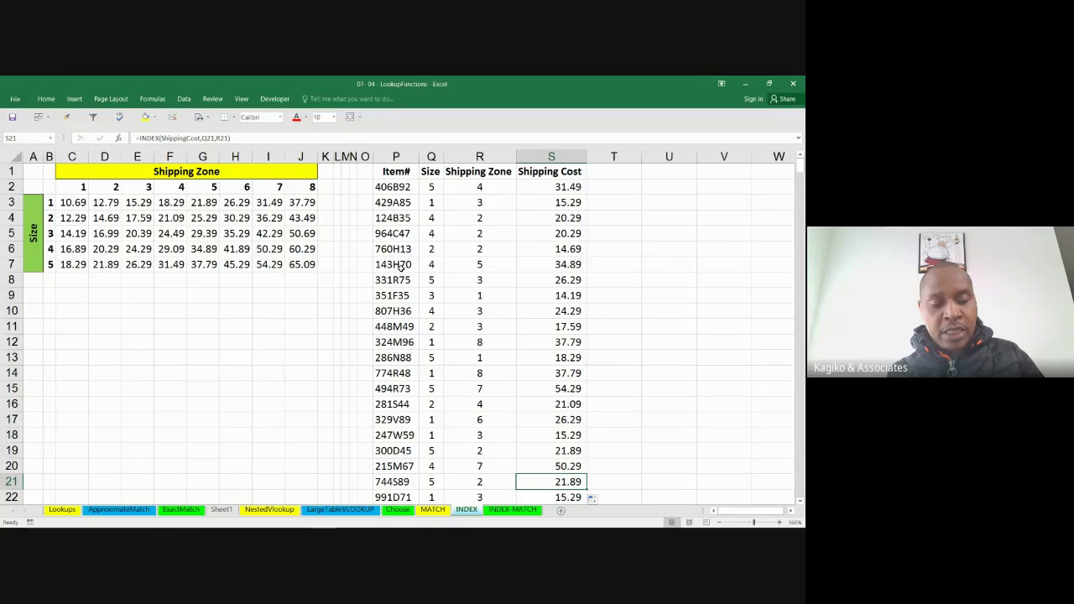
# - In the Meet window, review the participant list and admit the person asking to join
pyautogui.hotkey('alt', 'Tab')
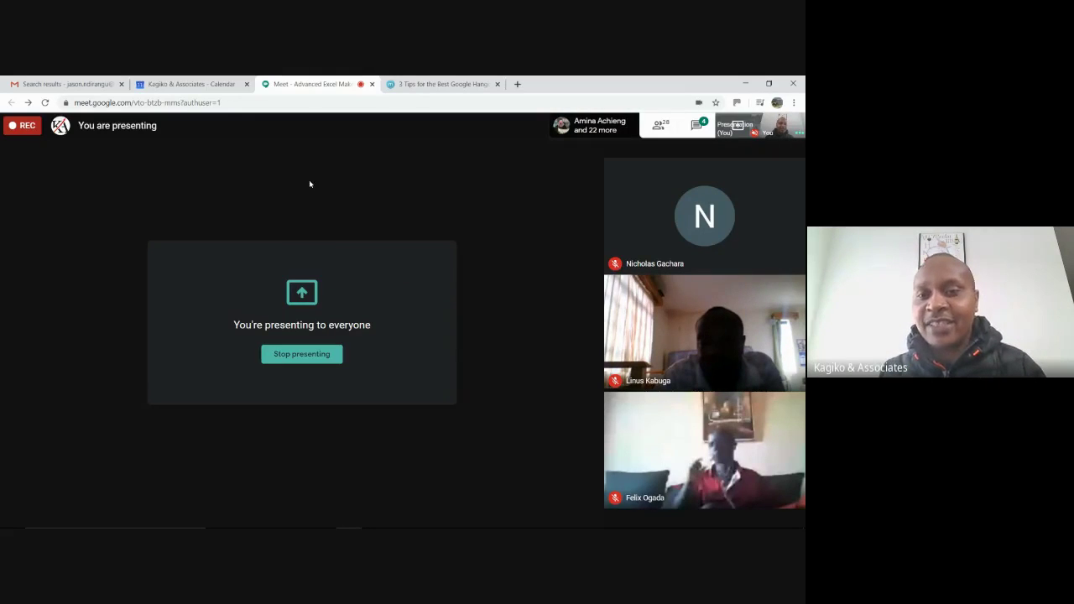
pyautogui.click(659, 124)
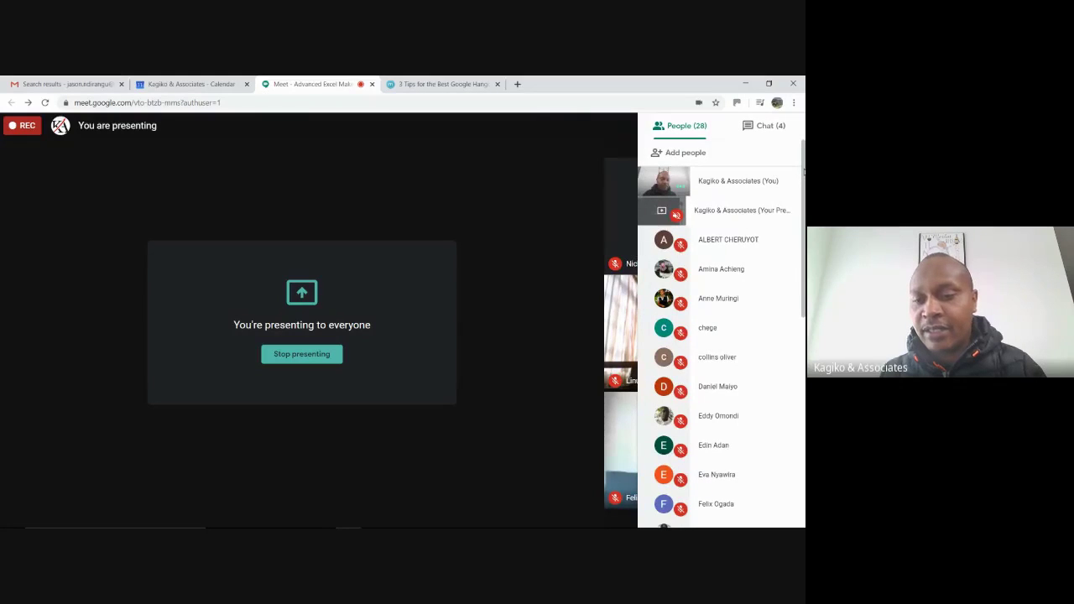
pyautogui.moveTo(804, 171); pyautogui.dragTo(804, 381)
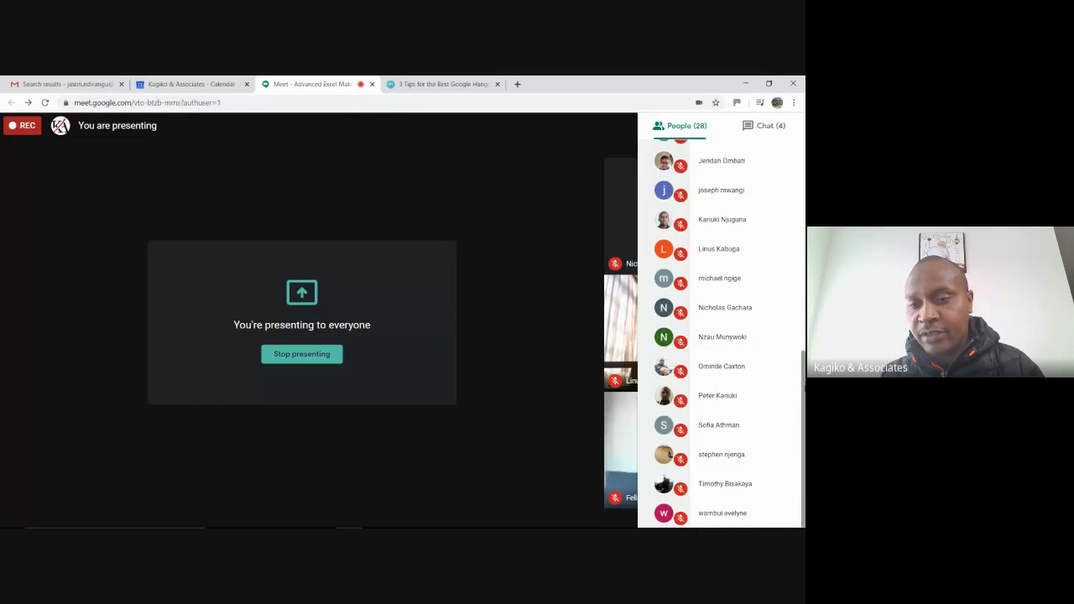
pyautogui.moveTo(804, 381); pyautogui.dragTo(803, 168)
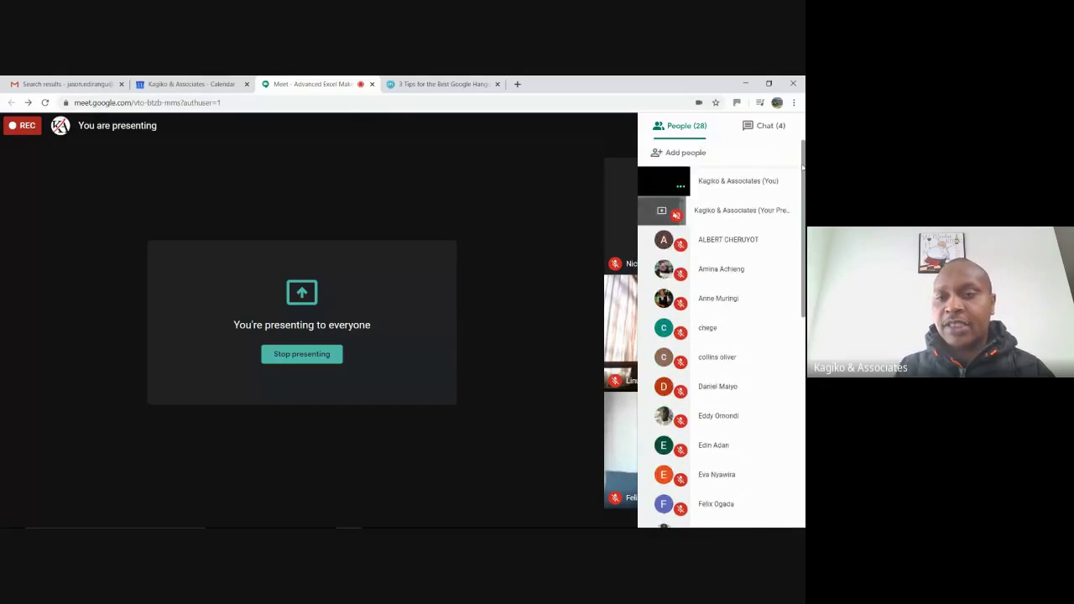
pyautogui.click(501, 172)
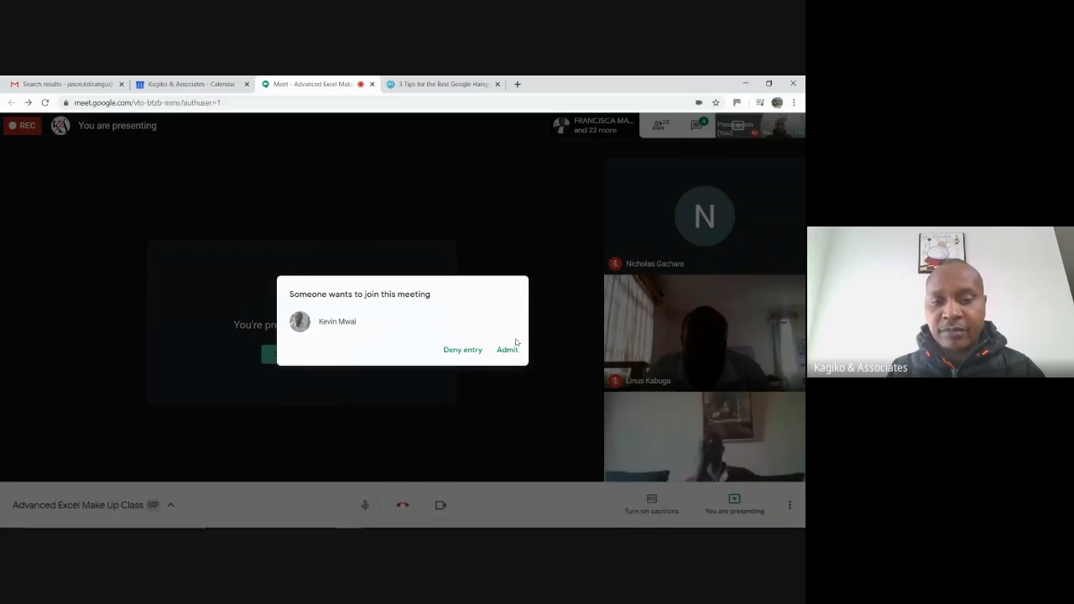
pyautogui.click(508, 349)
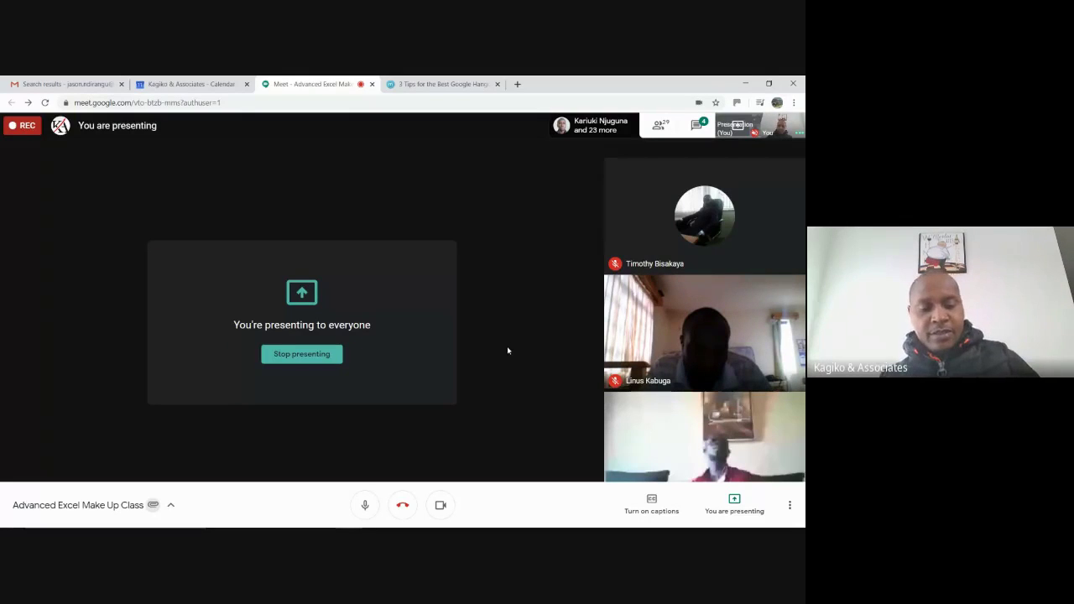
# - Back in Excel, check S2's shipping cost lookup, then go to the INDEX-MATCH sheet
pyautogui.hotkey('alt', 'Tab')
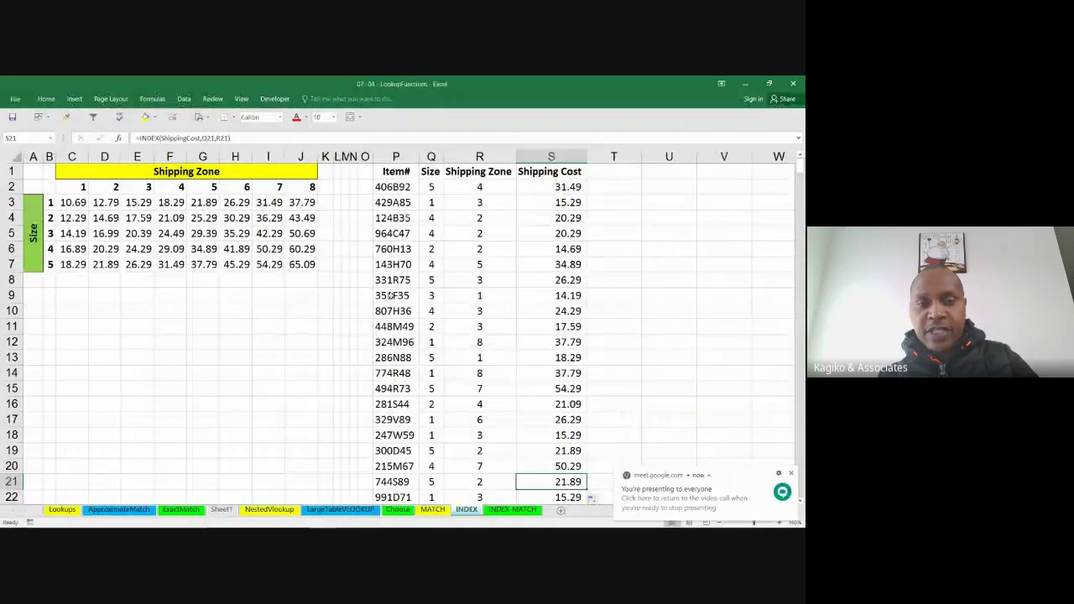
pyautogui.click(558, 193)
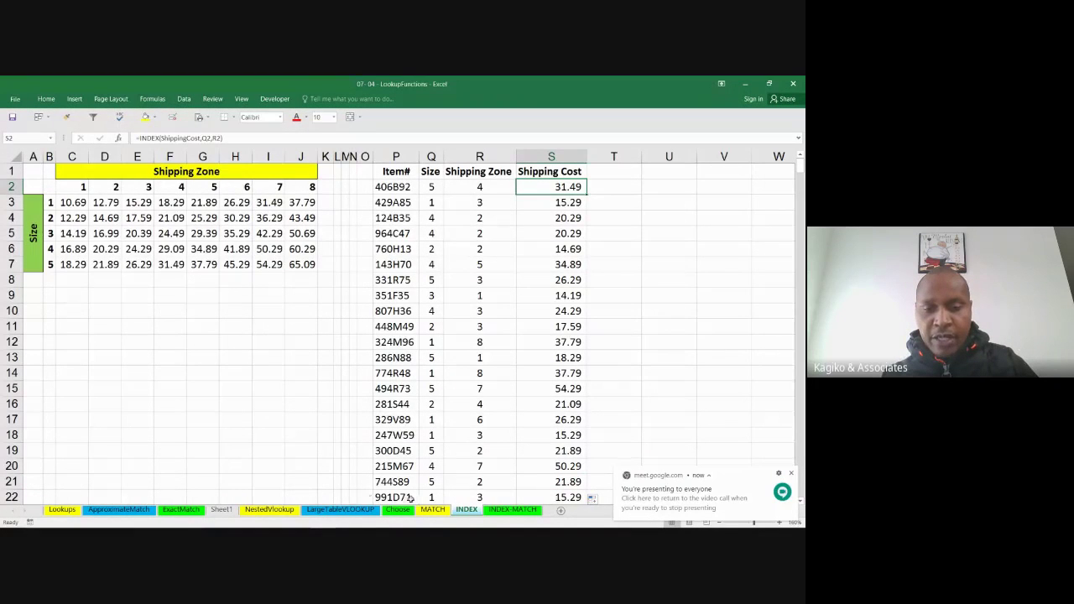
pyautogui.click(509, 510)
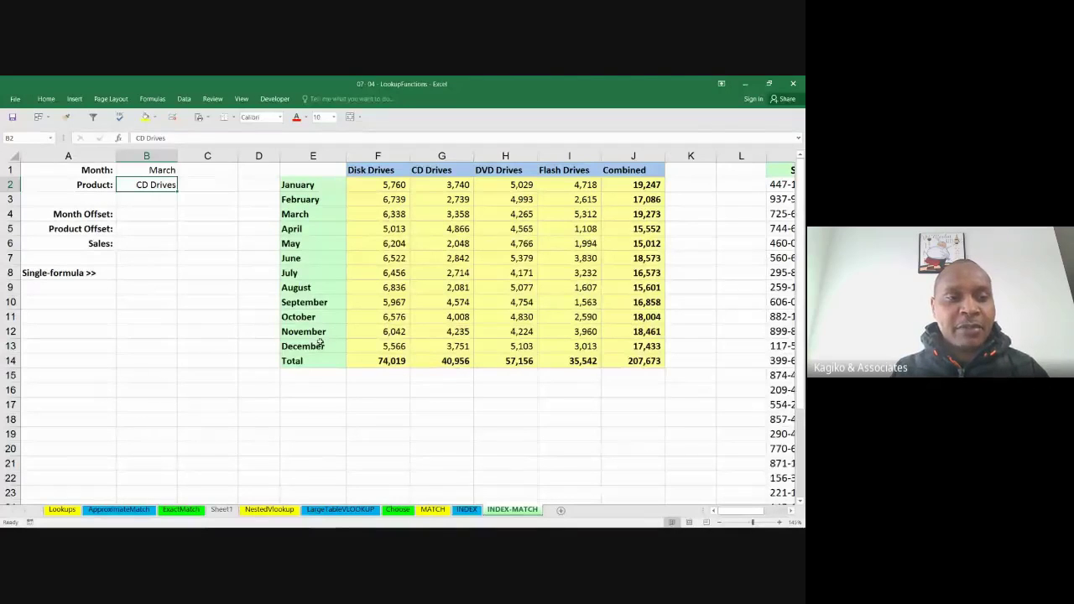
# - Delete March and CD Drives from the Month and Product input cells B1:B2
pyautogui.click(160, 170)
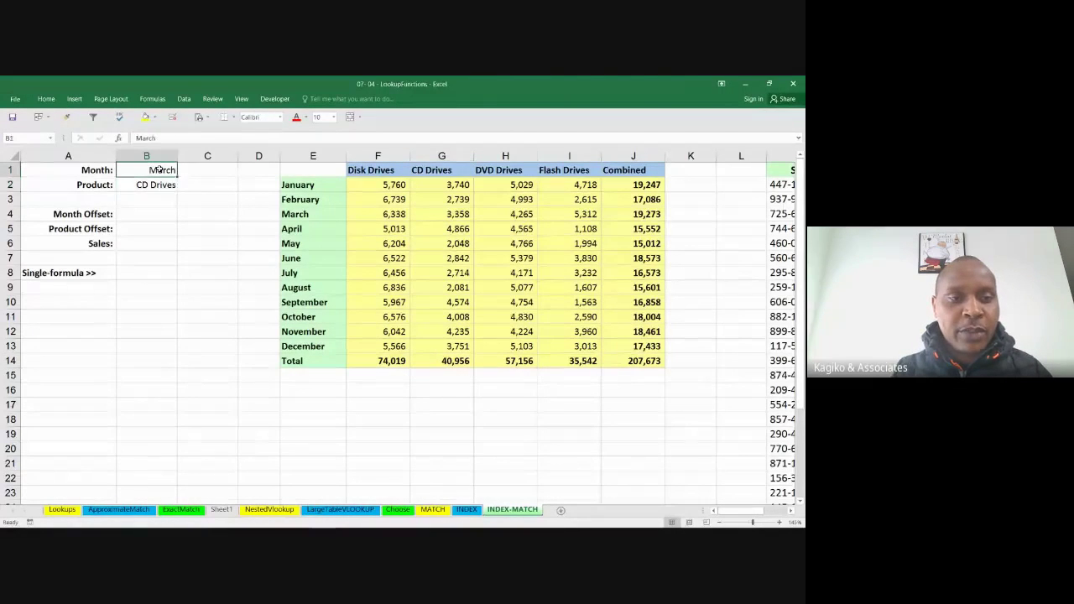
pyautogui.moveTo(159, 170); pyautogui.dragTo(160, 185)
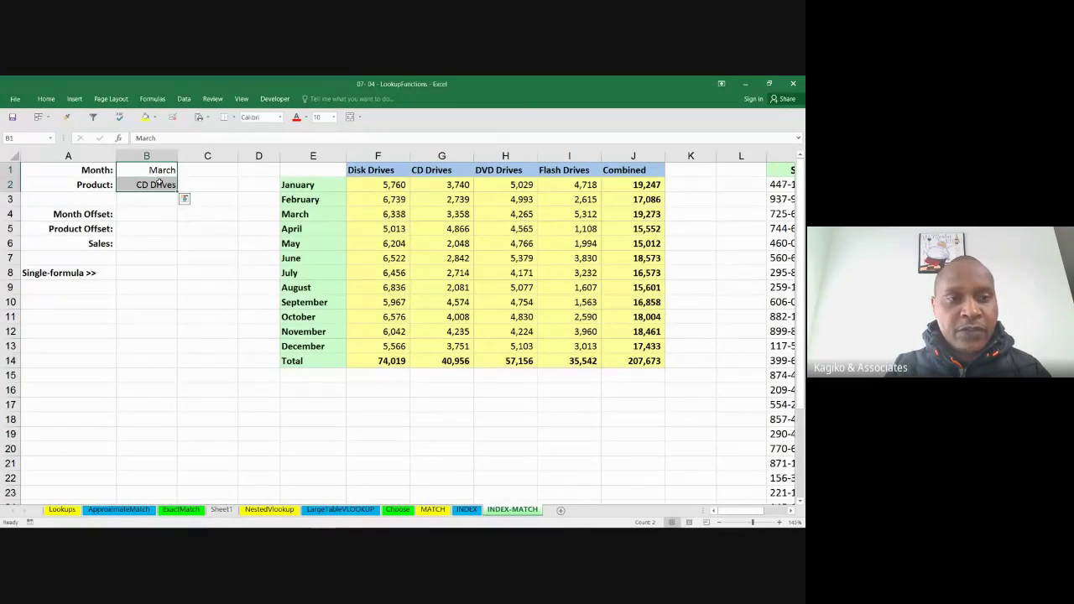
pyautogui.press('Delete')
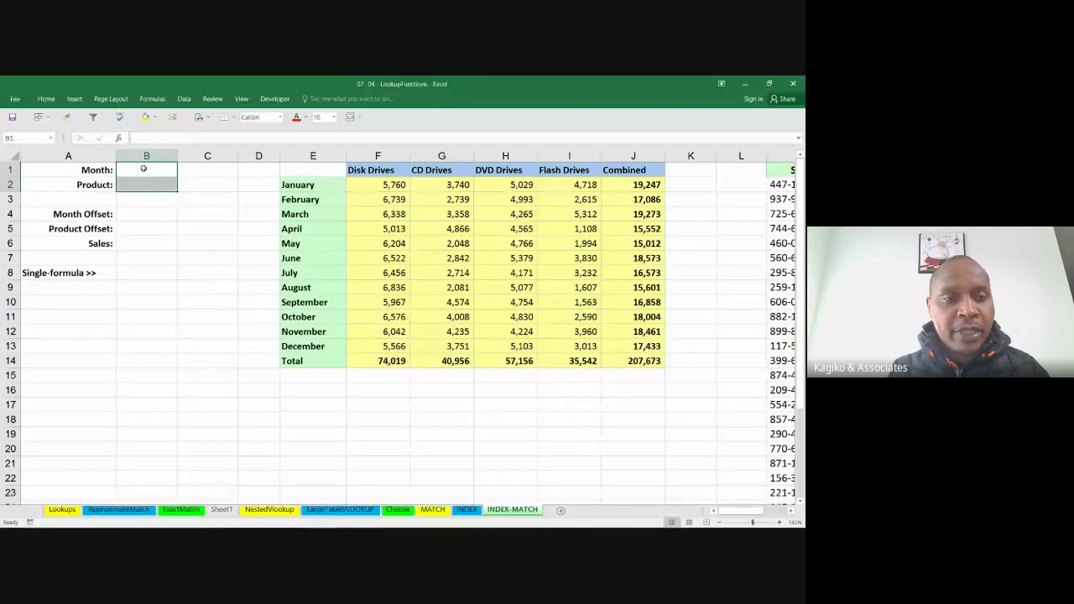
pyautogui.click(144, 171)
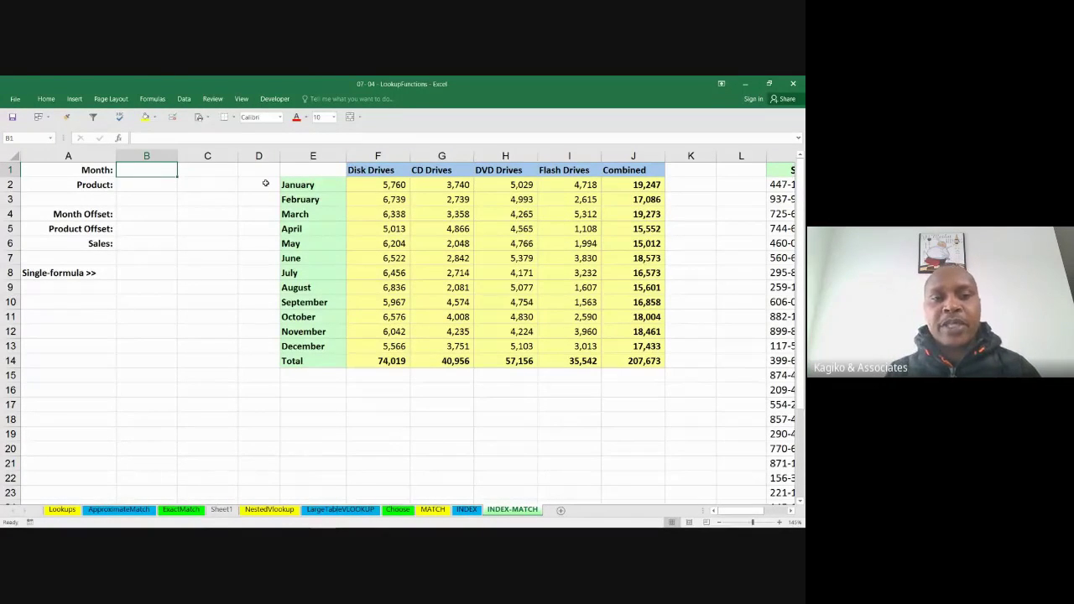
pyautogui.click(364, 169)
pyautogui.moveTo(364, 170); pyautogui.dragTo(558, 171)
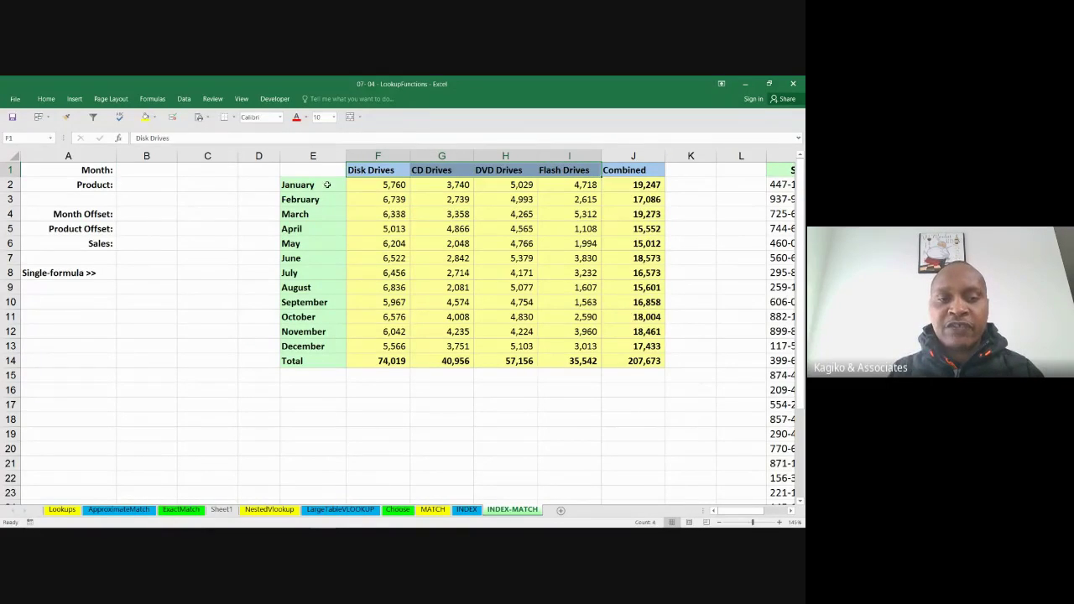
pyautogui.moveTo(327, 185); pyautogui.dragTo(322, 342)
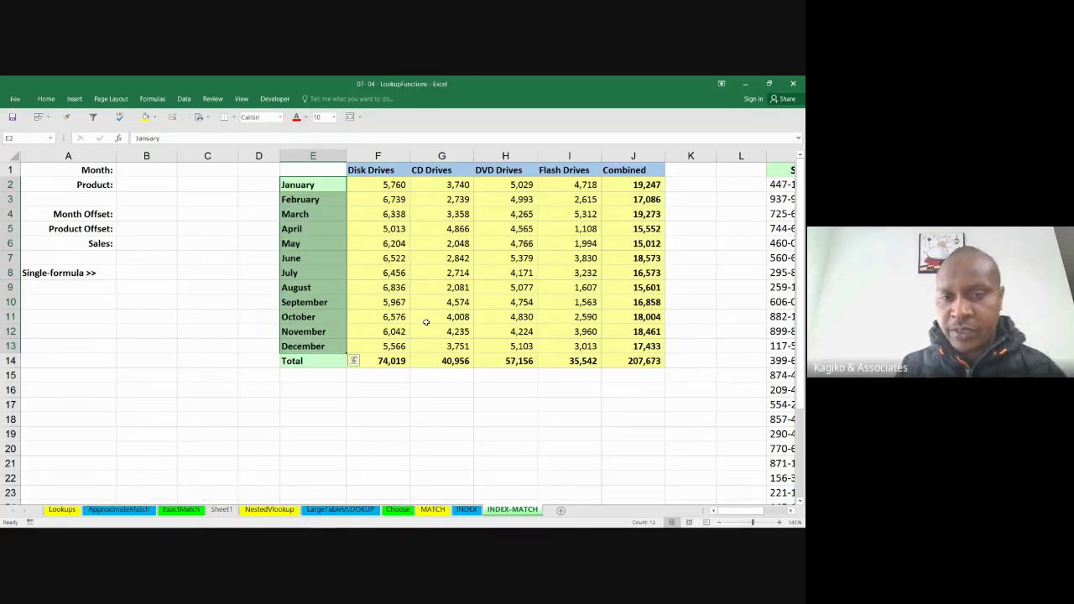
pyautogui.click(408, 261)
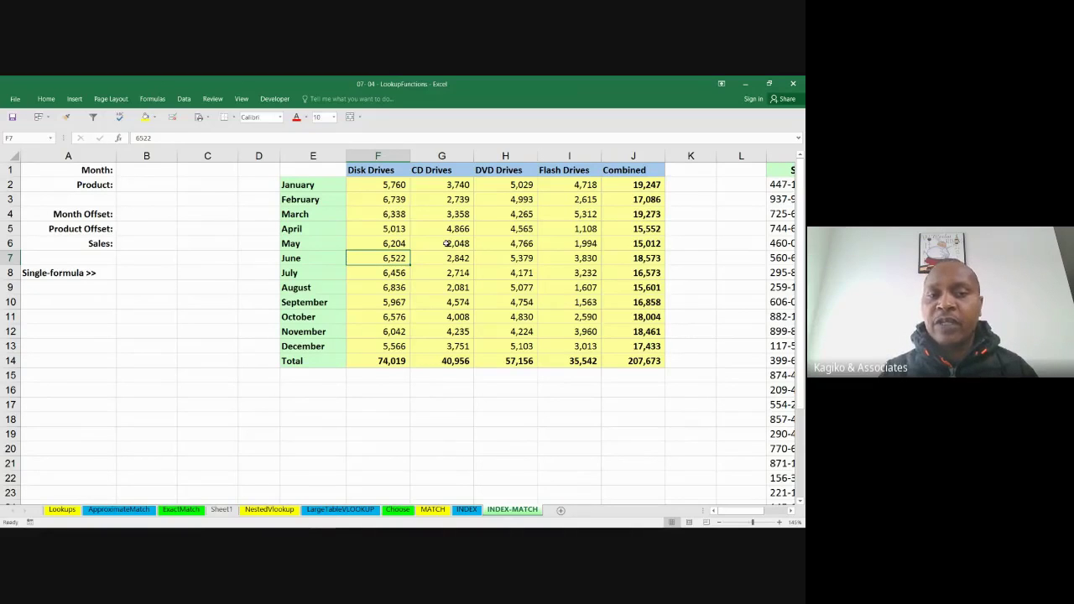
pyautogui.click(317, 215)
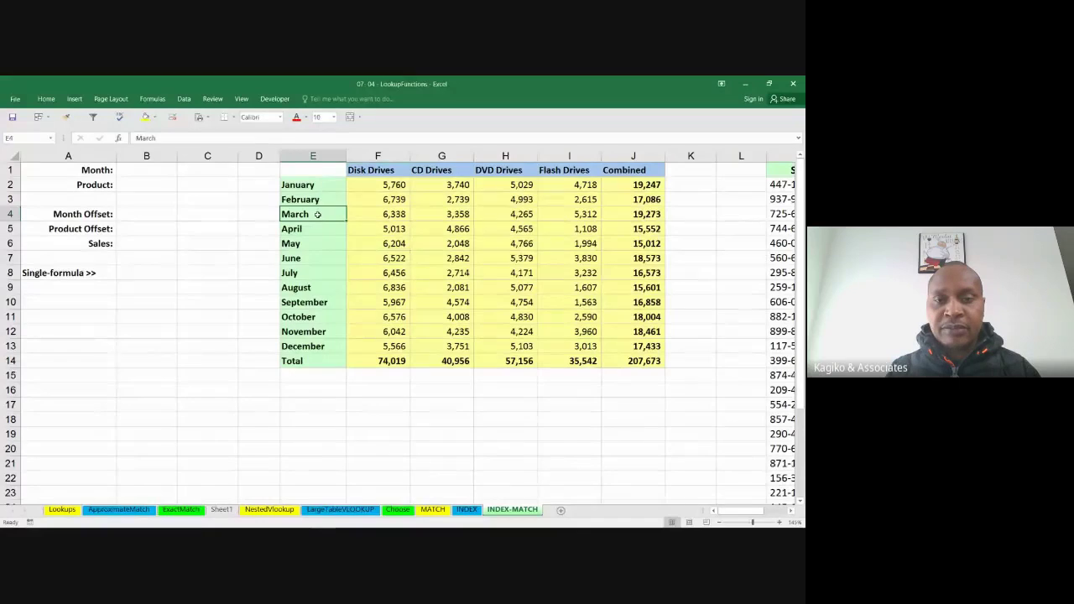
pyautogui.click(493, 168)
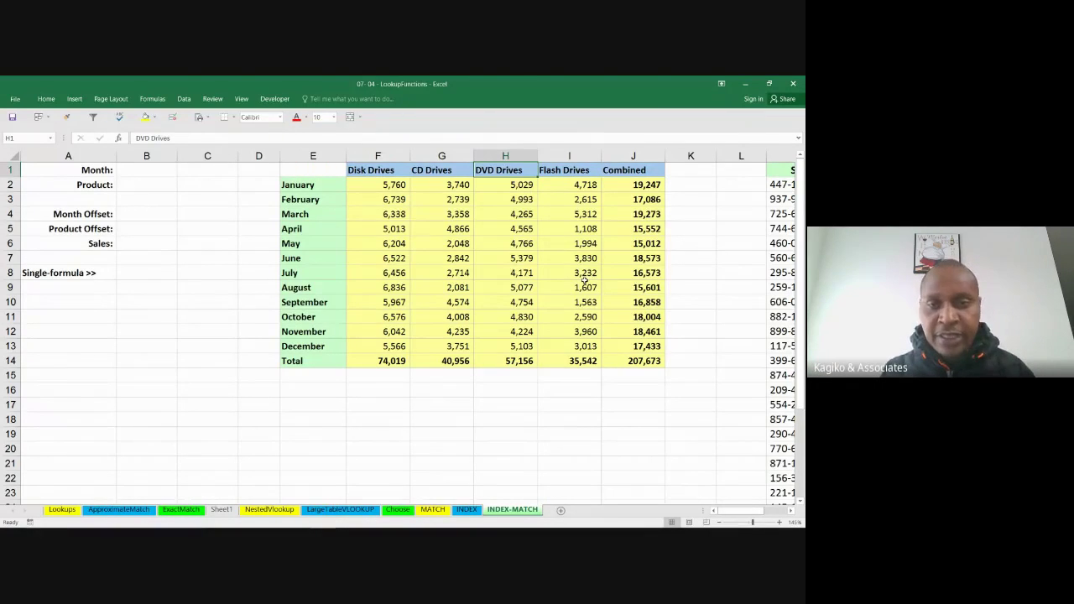
pyautogui.click(397, 171)
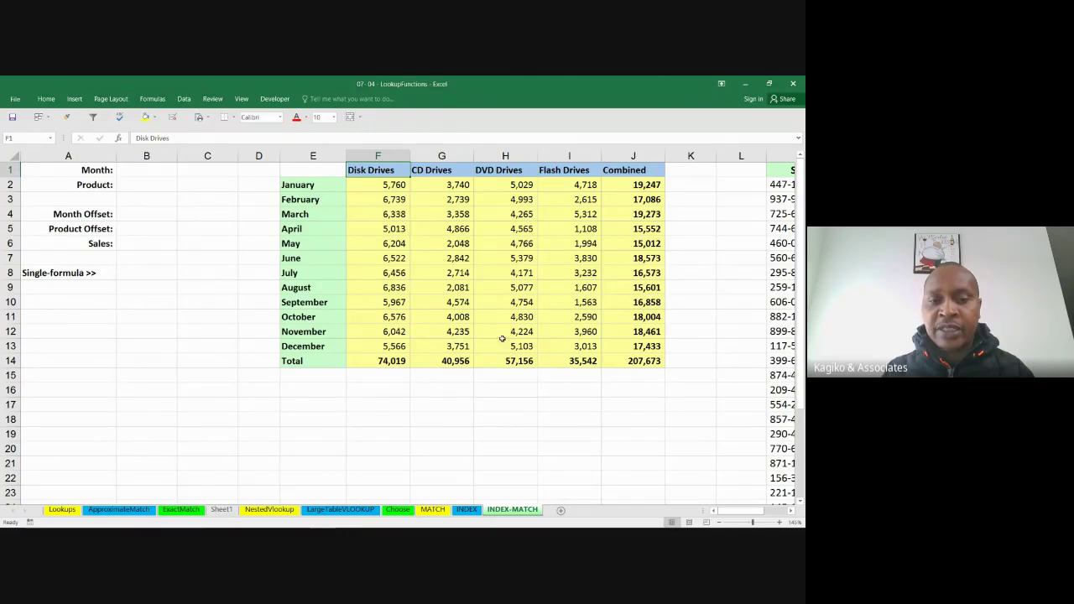
pyautogui.click(498, 291)
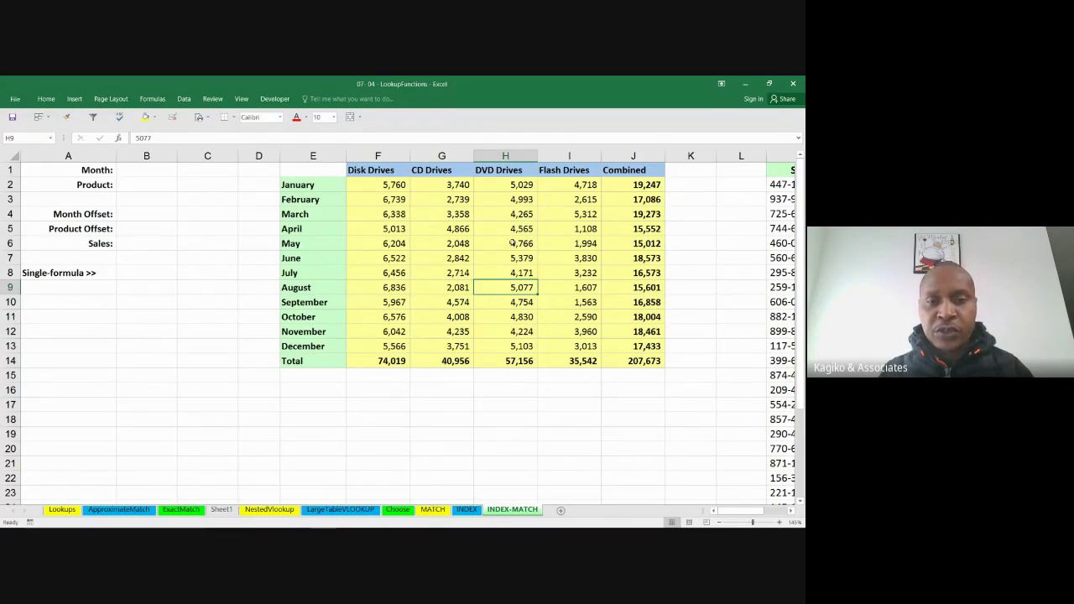
pyautogui.click(531, 258)
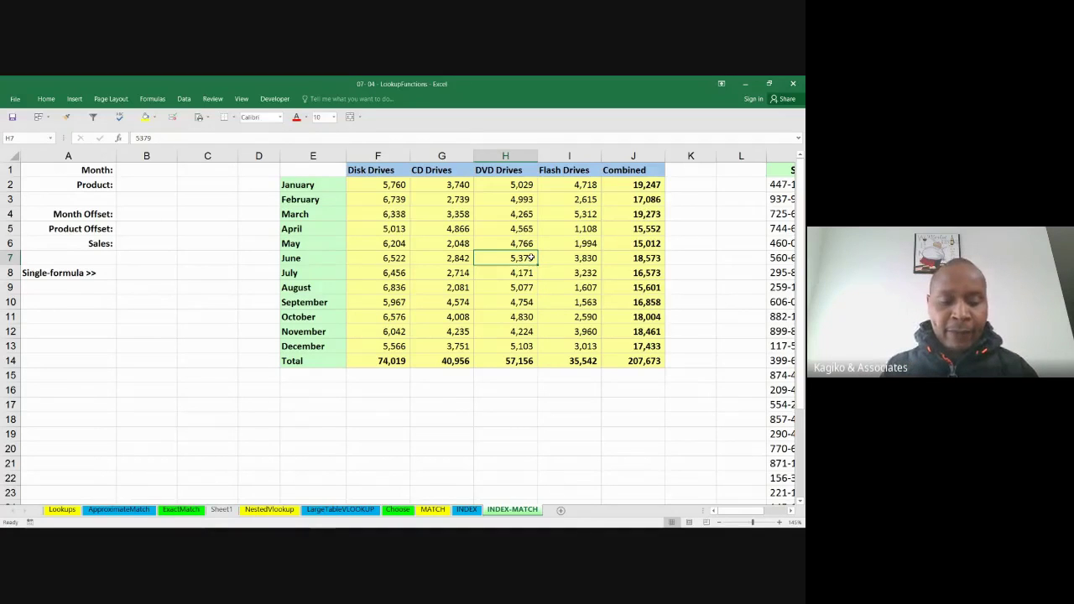
pyautogui.click(140, 174)
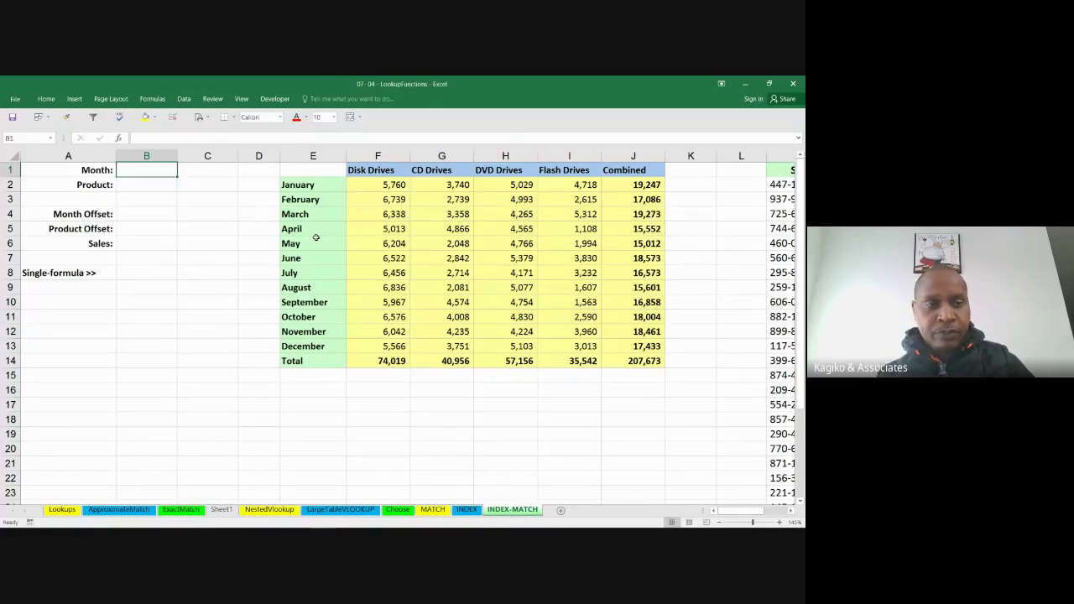
# - Abandon the =Mat entry and define the name Sales for the sales figures F2:J14
pyautogui.write('=')
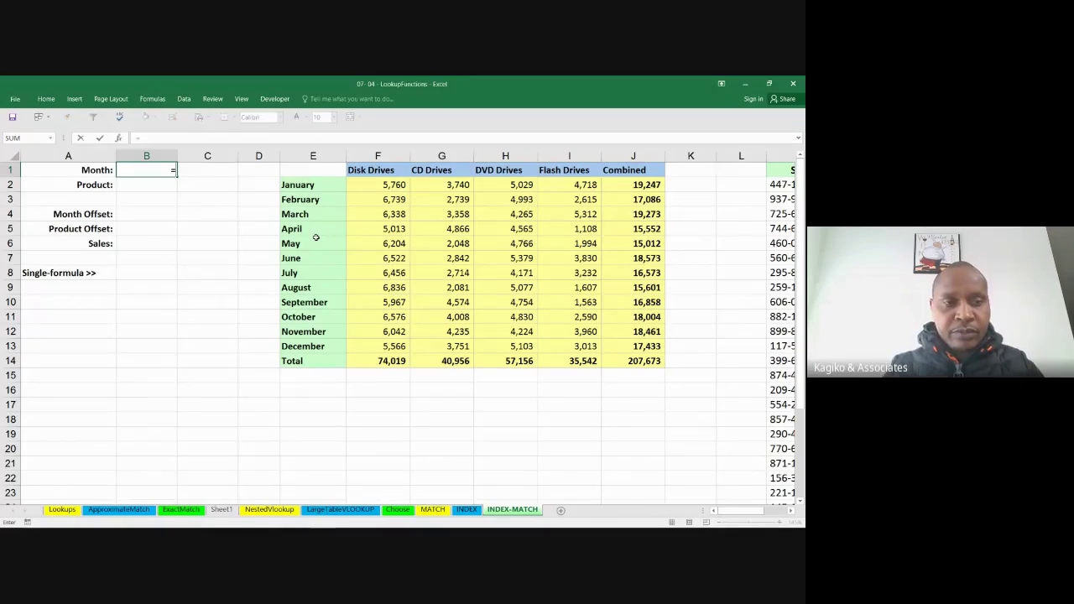
pyautogui.write('Mat')
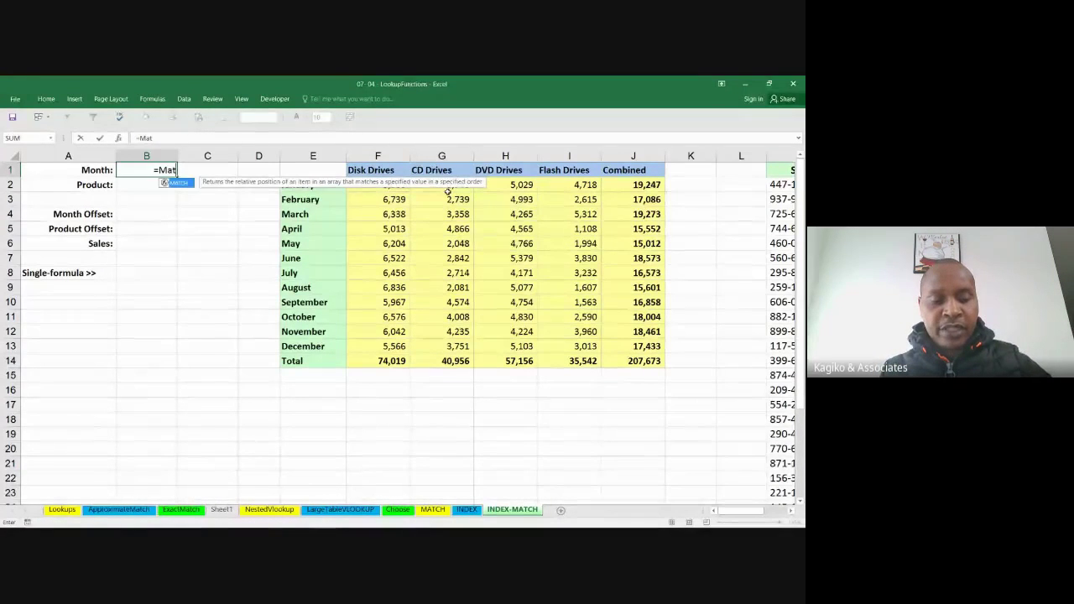
pyautogui.press('Escape')
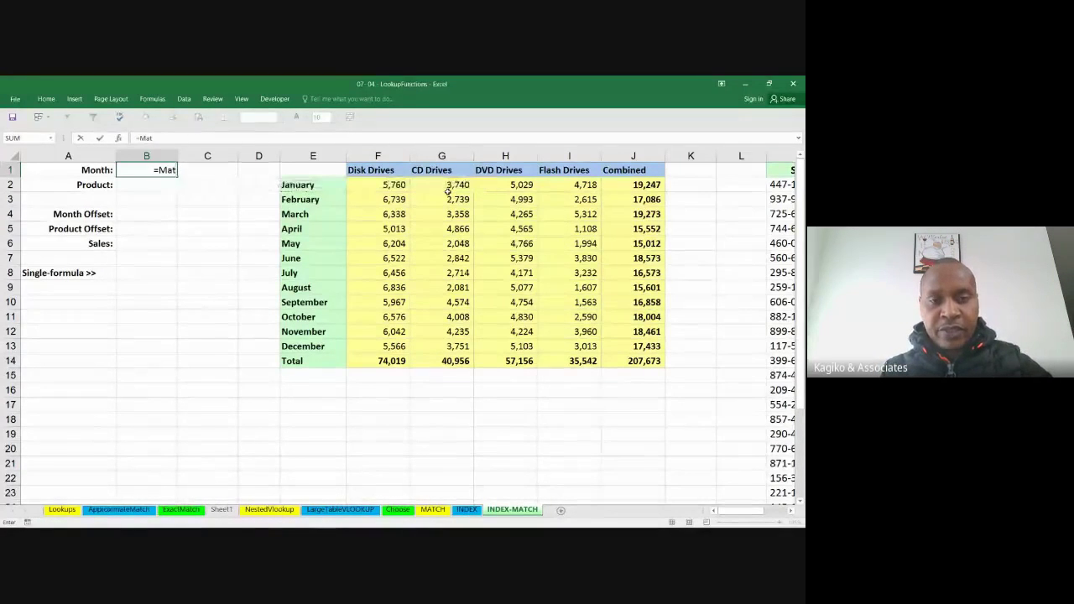
pyautogui.click(382, 184)
pyautogui.moveTo(382, 184)
pyautogui.mouseDown()
pyautogui.moveTo(588, 231)
pyautogui.moveTo(641, 359)
pyautogui.mouseUp()
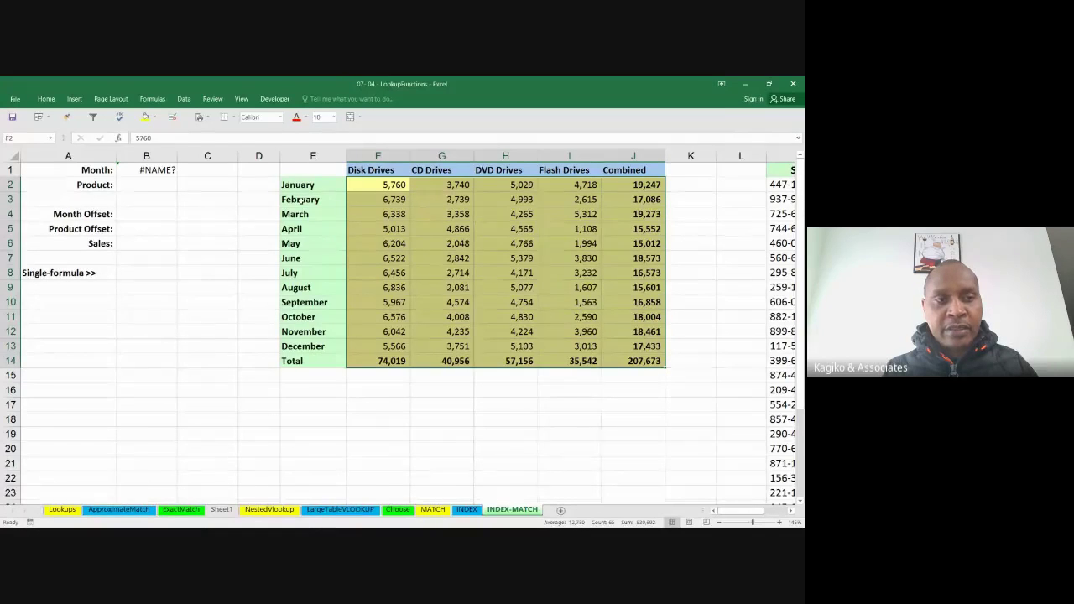
pyautogui.click(26, 137)
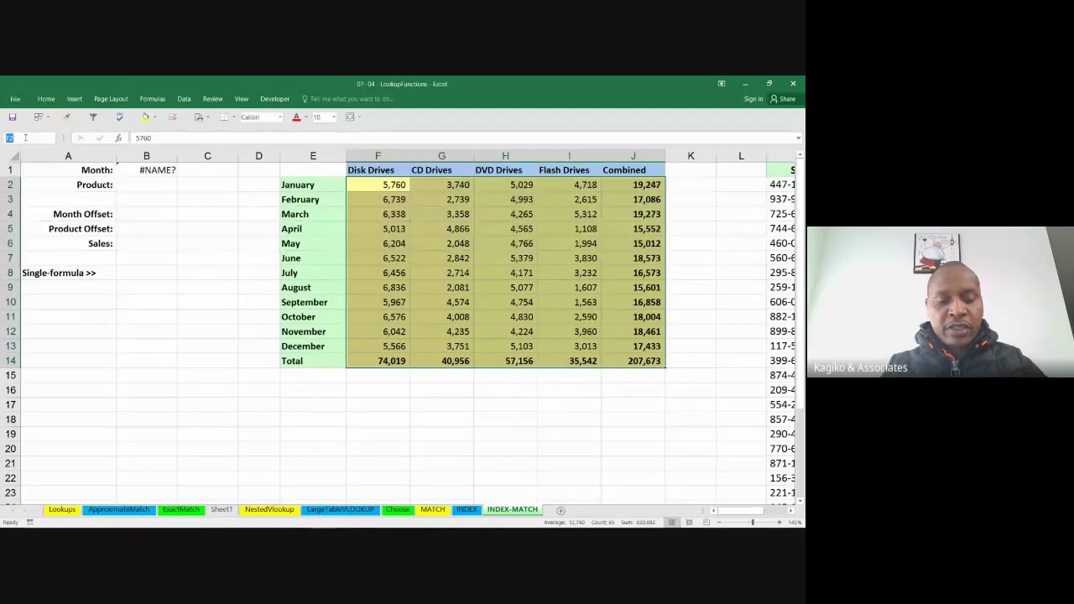
pyautogui.write('sales')
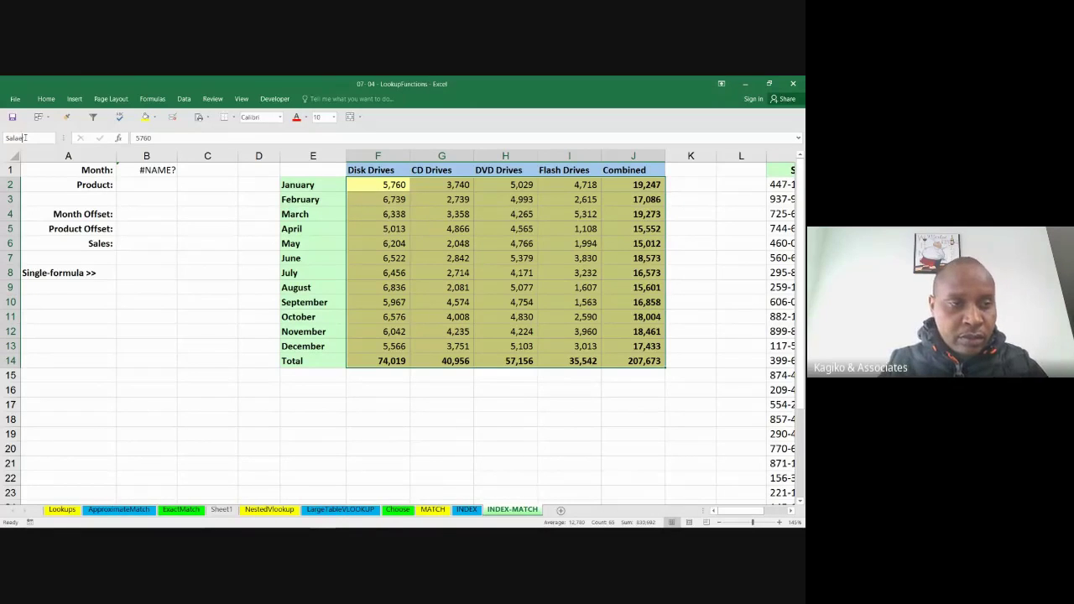
pyautogui.press('BackSpace')
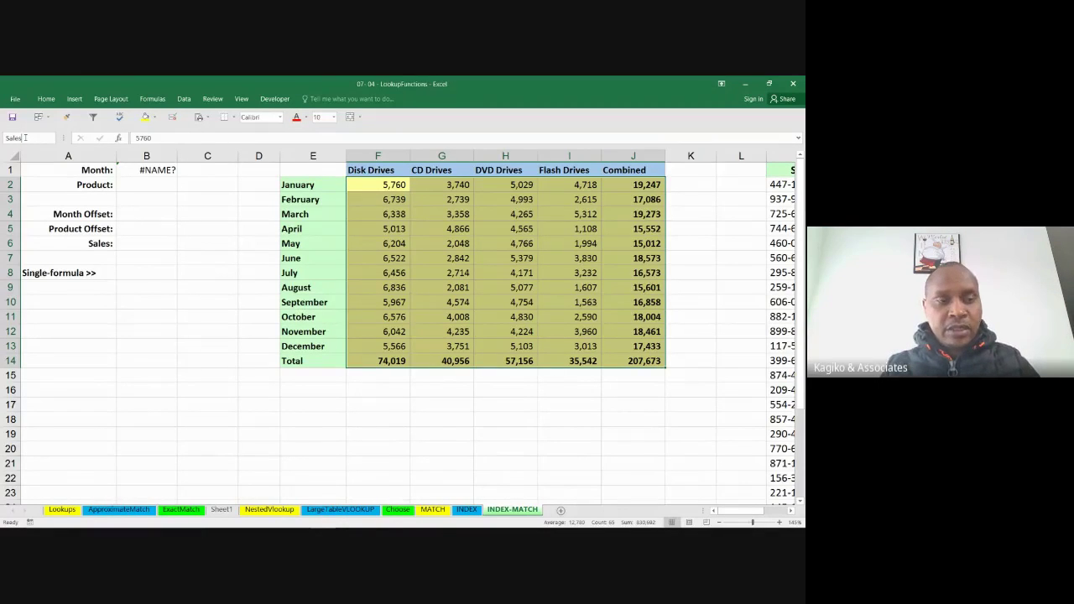
pyautogui.click(244, 245)
pyautogui.click(148, 170)
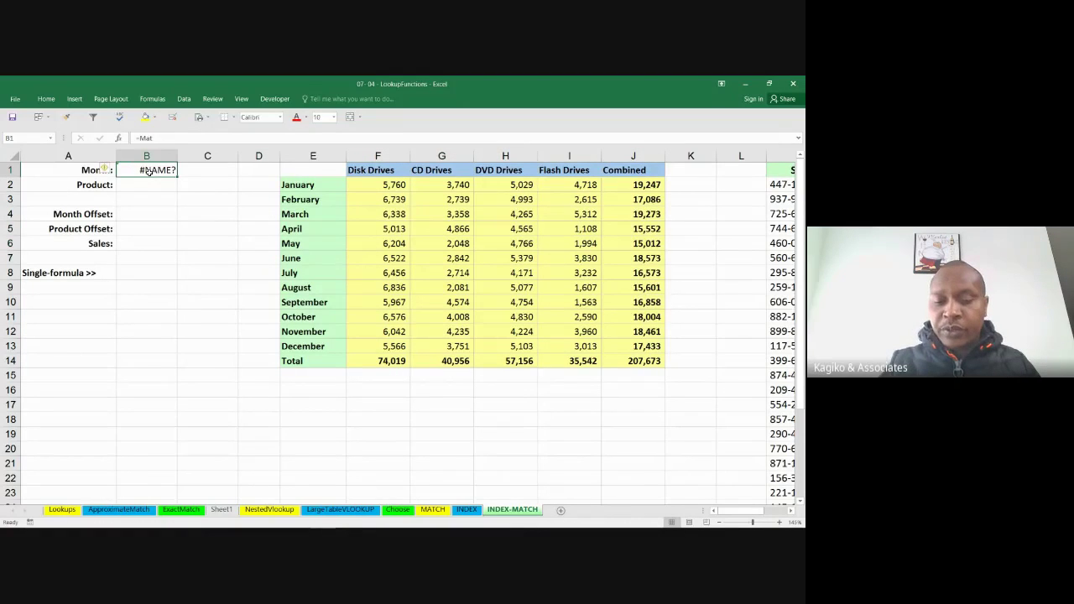
# - Cancel the B1 entry and name the product headers F1:J1 'Products'
pyautogui.write('=')
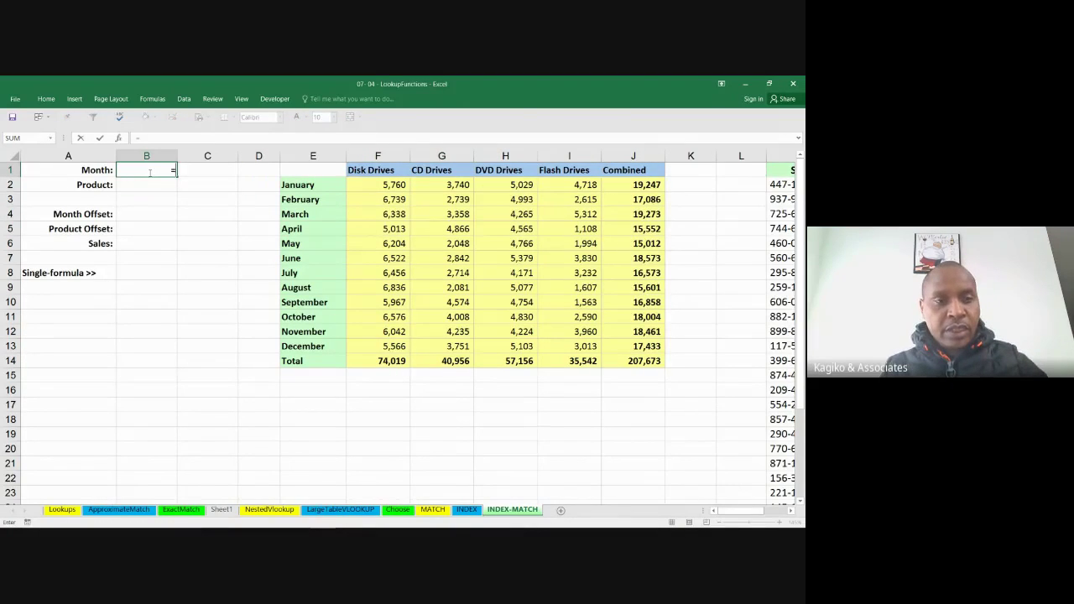
pyautogui.press('Escape')
pyautogui.click(382, 169)
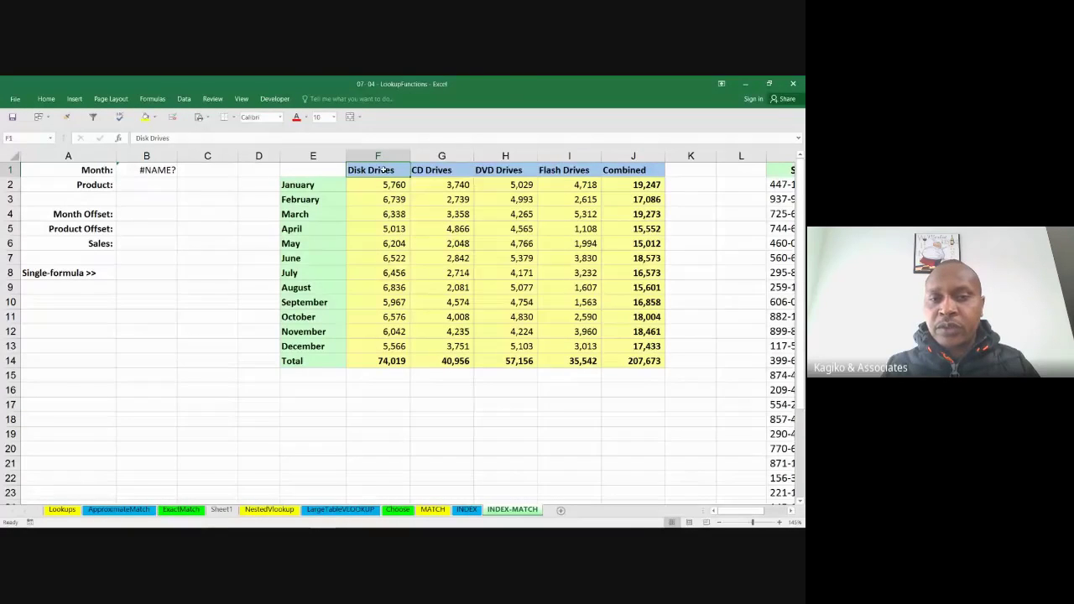
pyautogui.moveTo(382, 169); pyautogui.dragTo(646, 171)
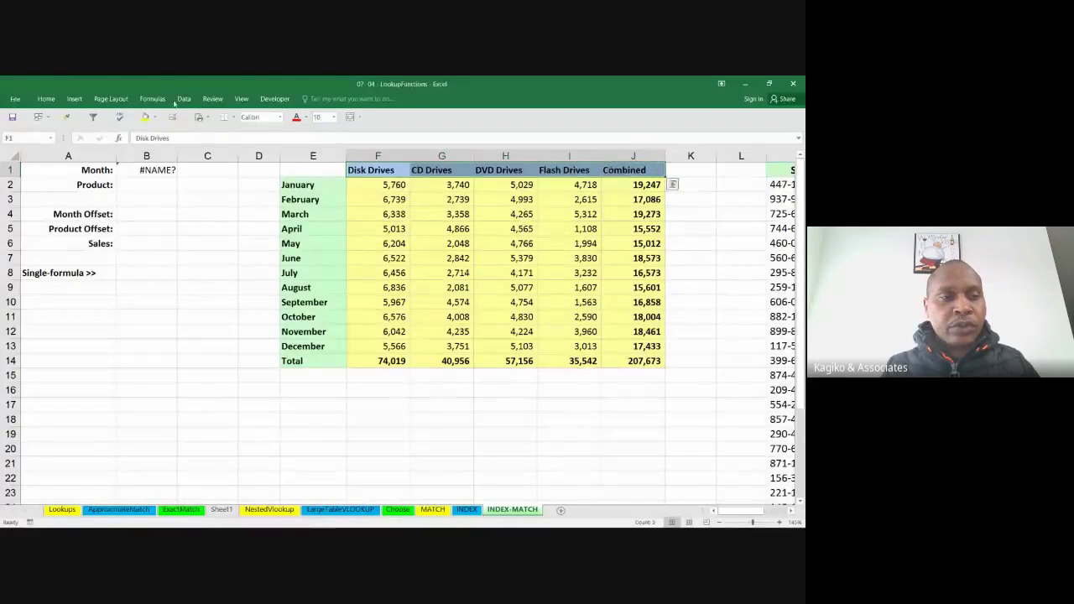
pyautogui.click(27, 138)
pyautogui.write('P')
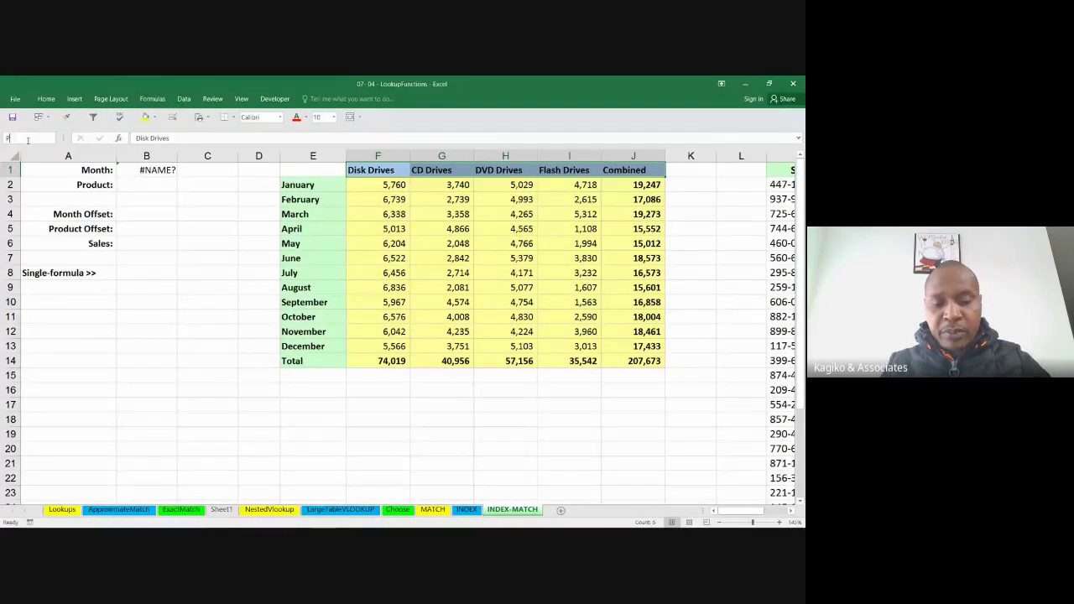
pyautogui.write('roduc')
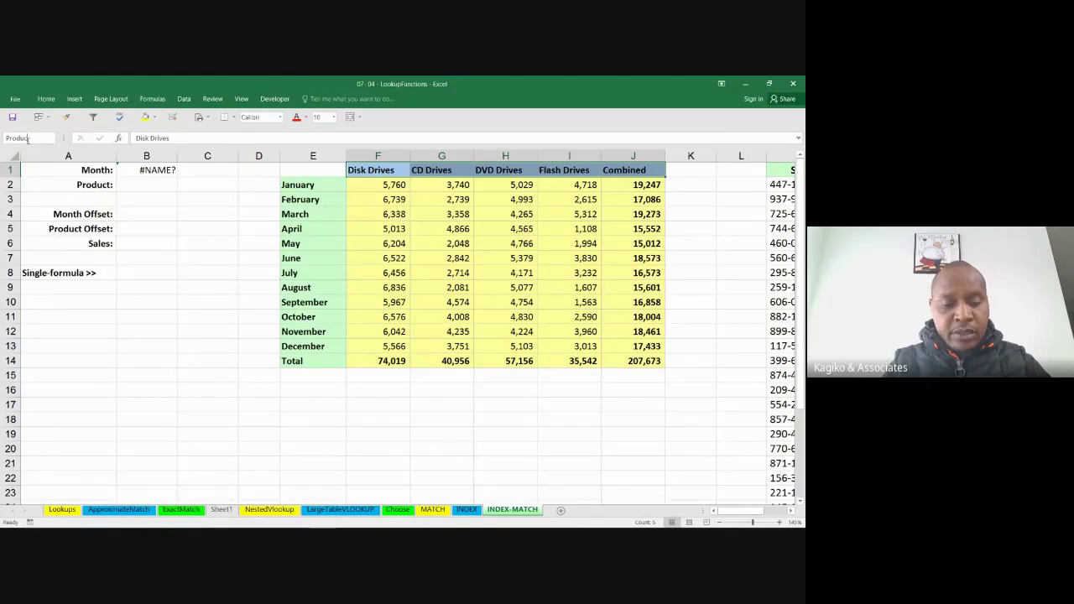
pyautogui.write('ts')
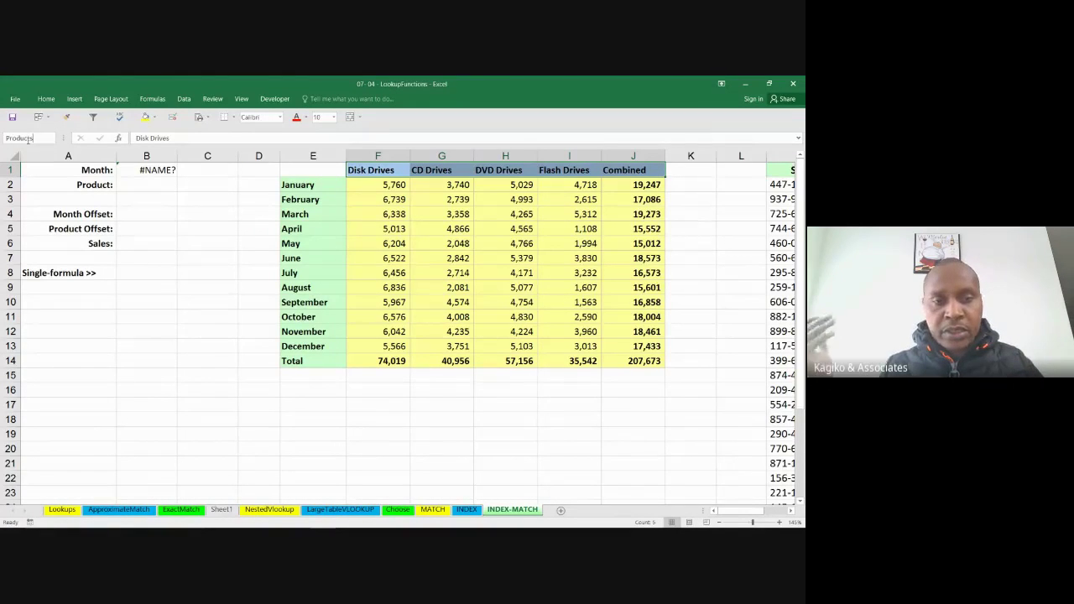
pyautogui.press('Return')
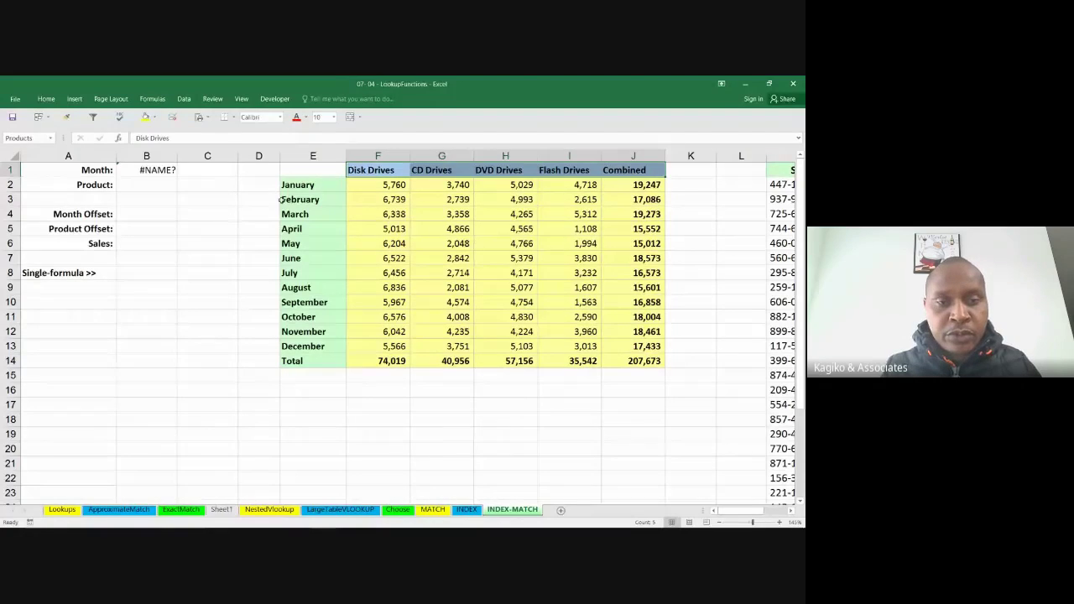
# - Name the month labels E2:E14 'Months' and return to cell B1
pyautogui.moveTo(295, 186); pyautogui.dragTo(296, 357)
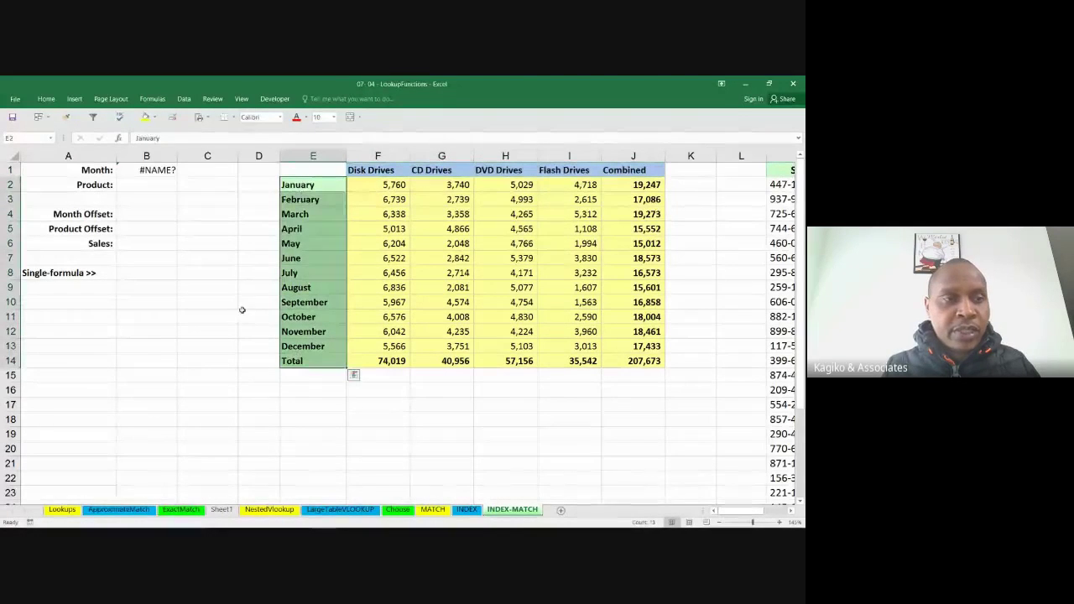
pyautogui.click(20, 137)
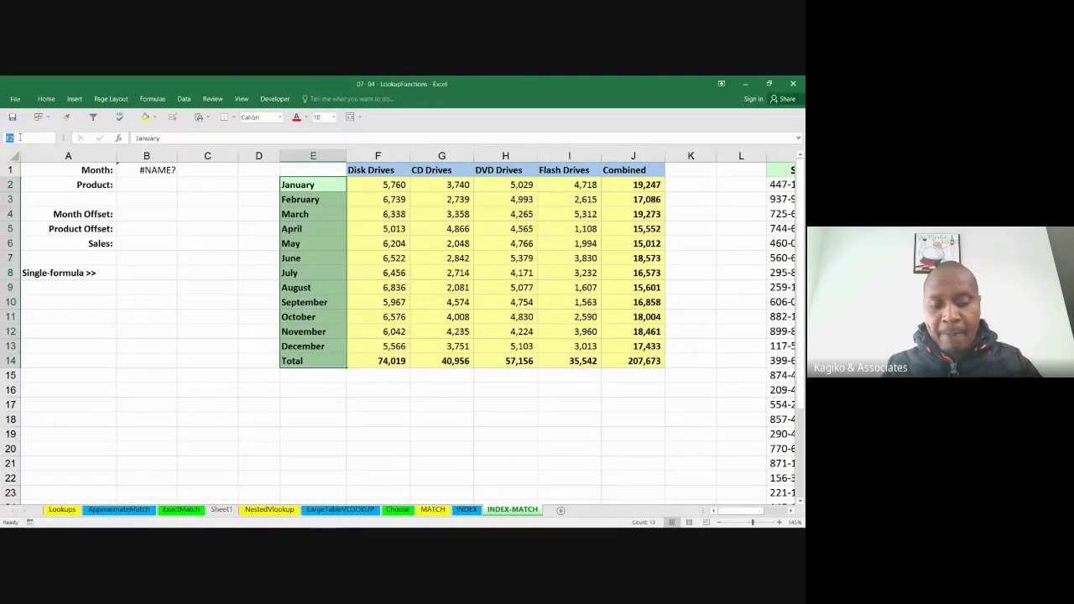
pyautogui.write('Months')
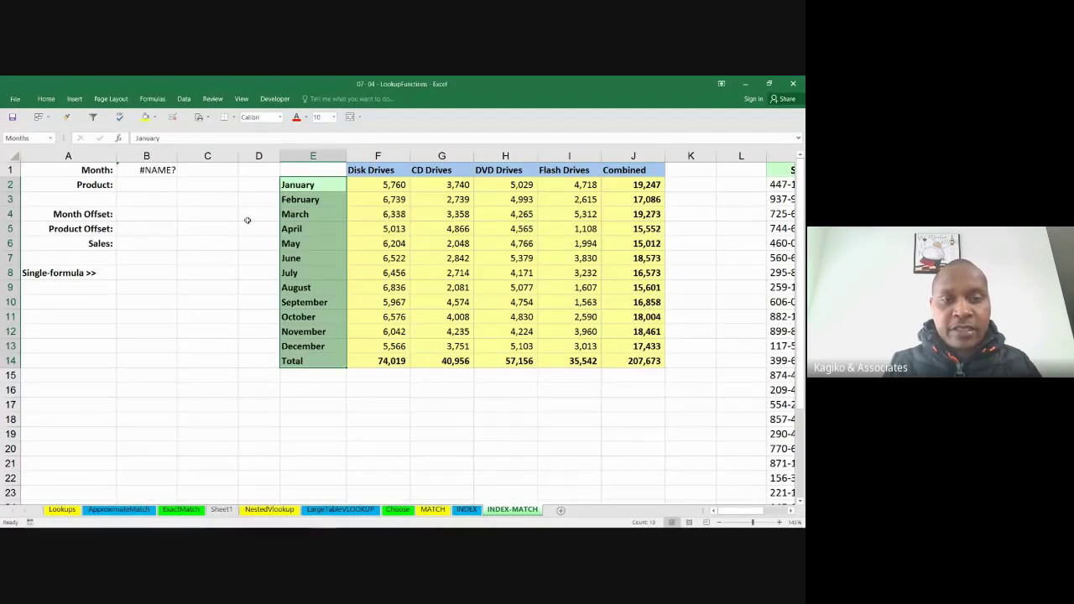
pyautogui.click(160, 174)
pyautogui.press('Delete')
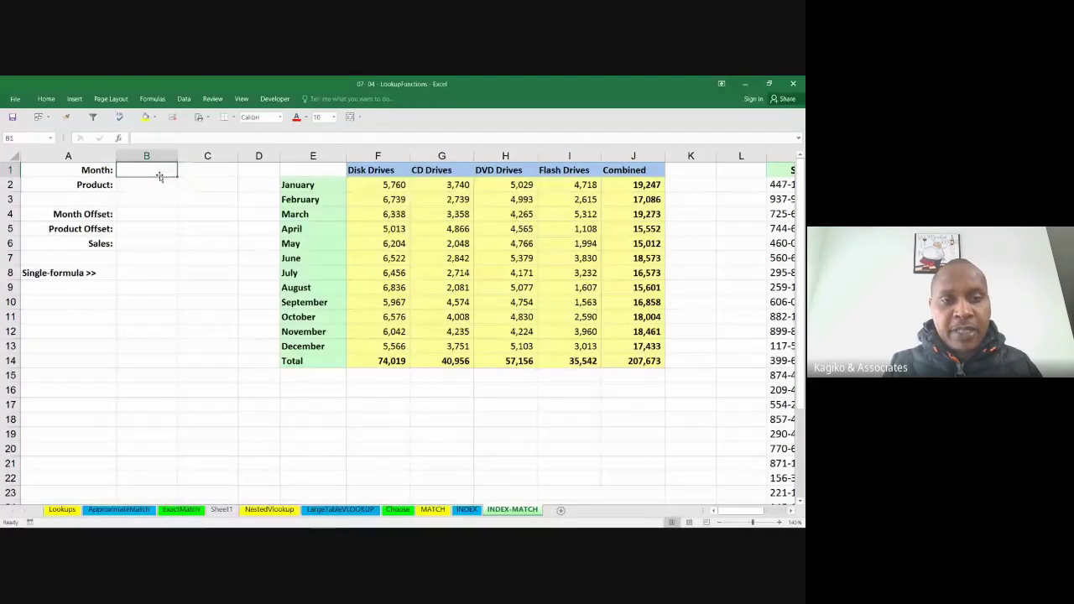
pyautogui.click(215, 233)
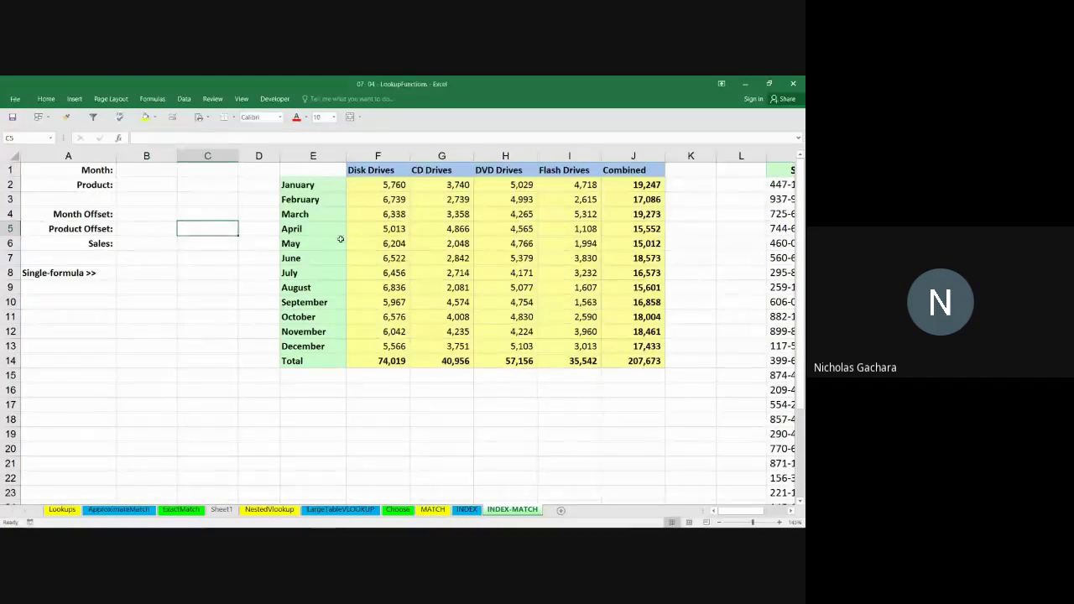
pyautogui.click(159, 172)
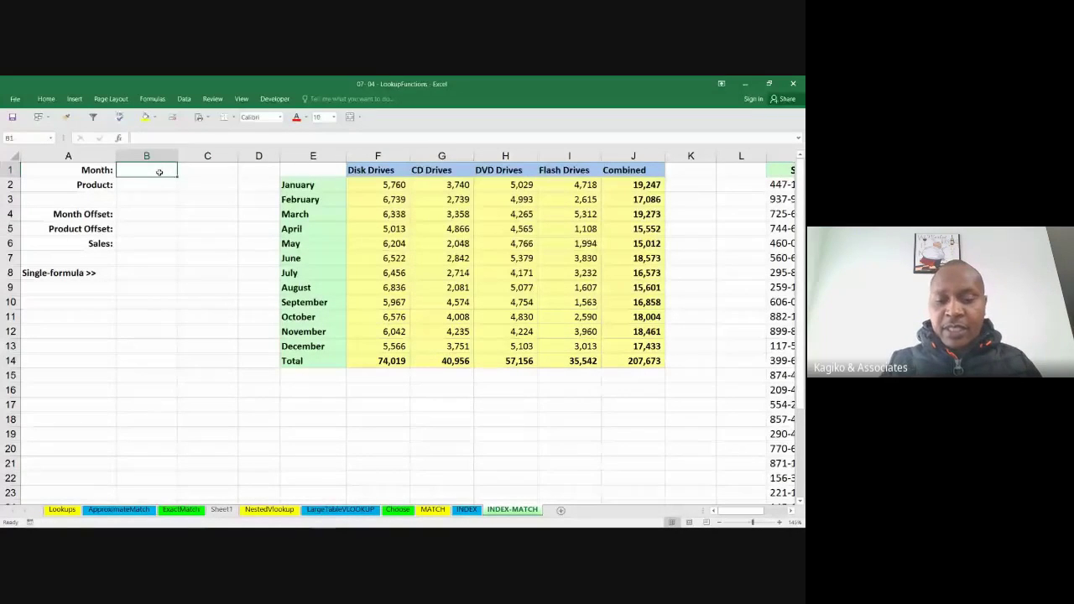
pyautogui.write('=')
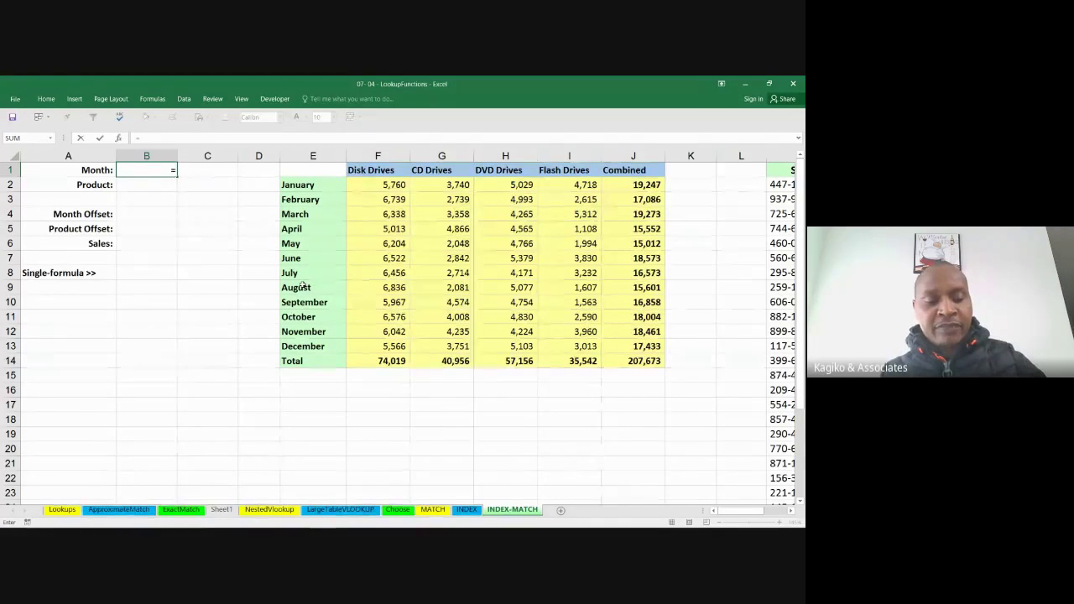
pyautogui.press('Escape')
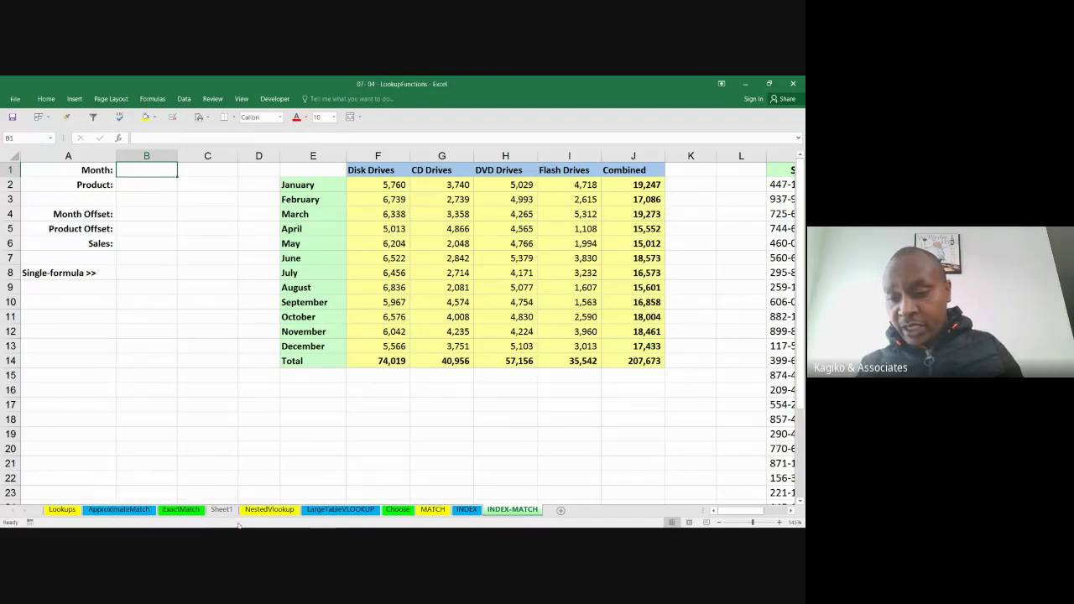
pyautogui.moveTo(452, 527)
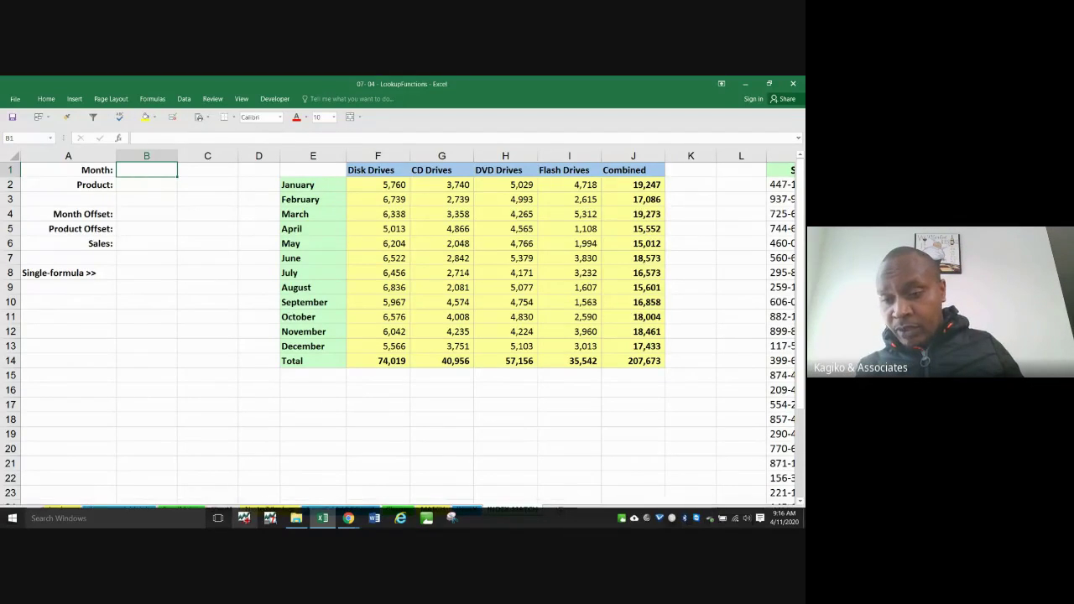
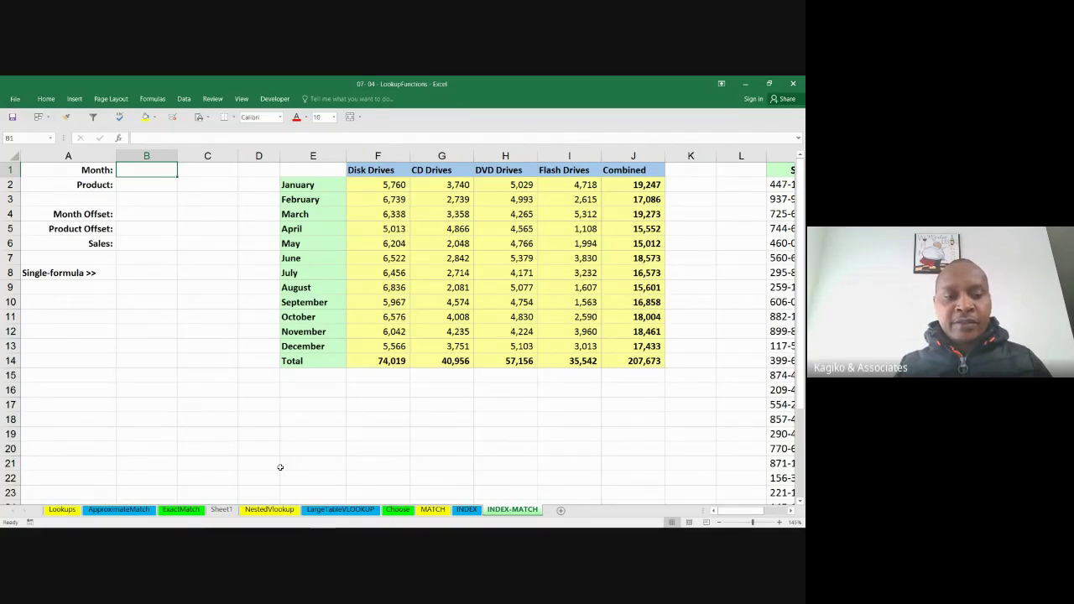
# - Type the label PIN into D18 and finish with the empty entry cell E18 selected
pyautogui.click(331, 421)
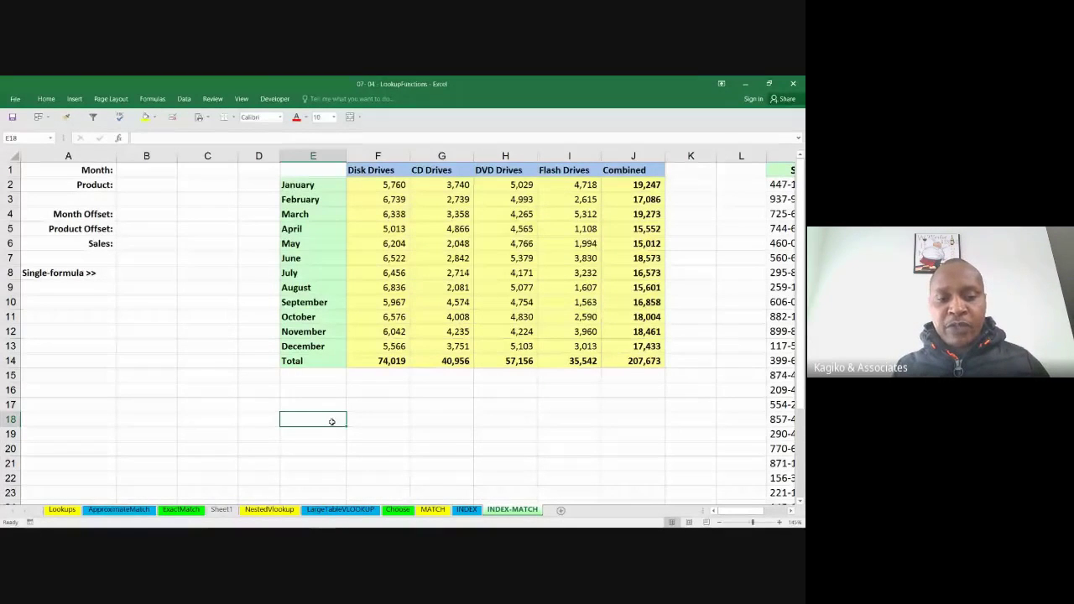
pyautogui.click(261, 419)
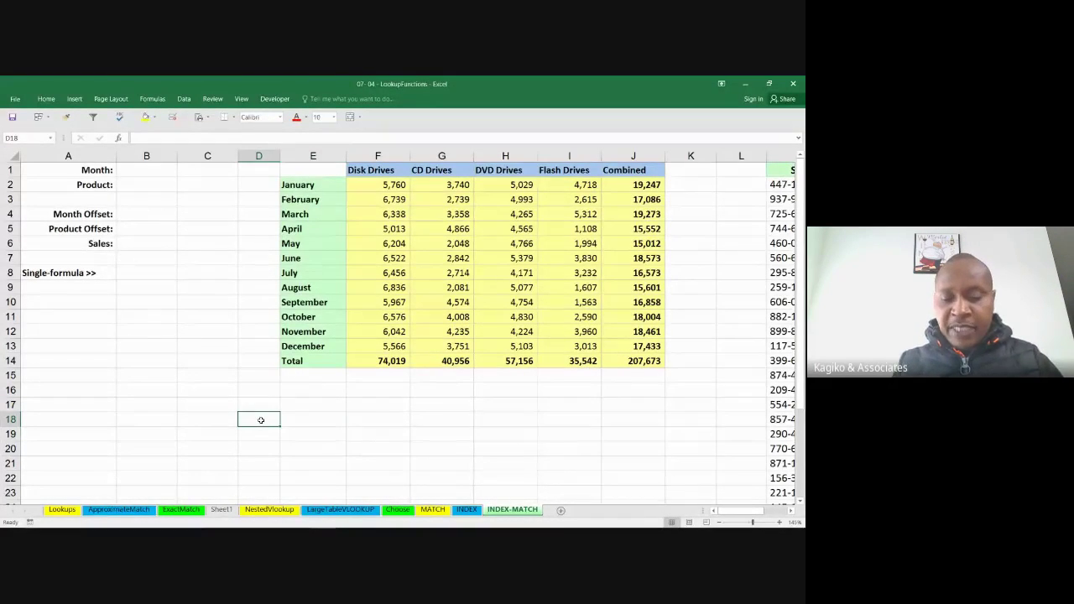
pyautogui.write('PIN')
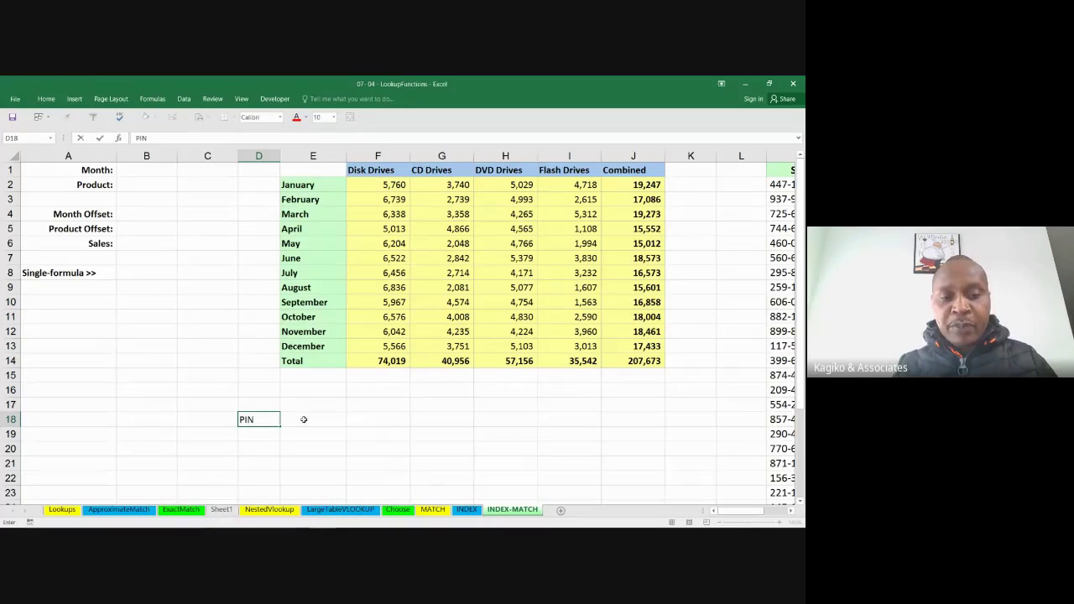
pyautogui.click(303, 420)
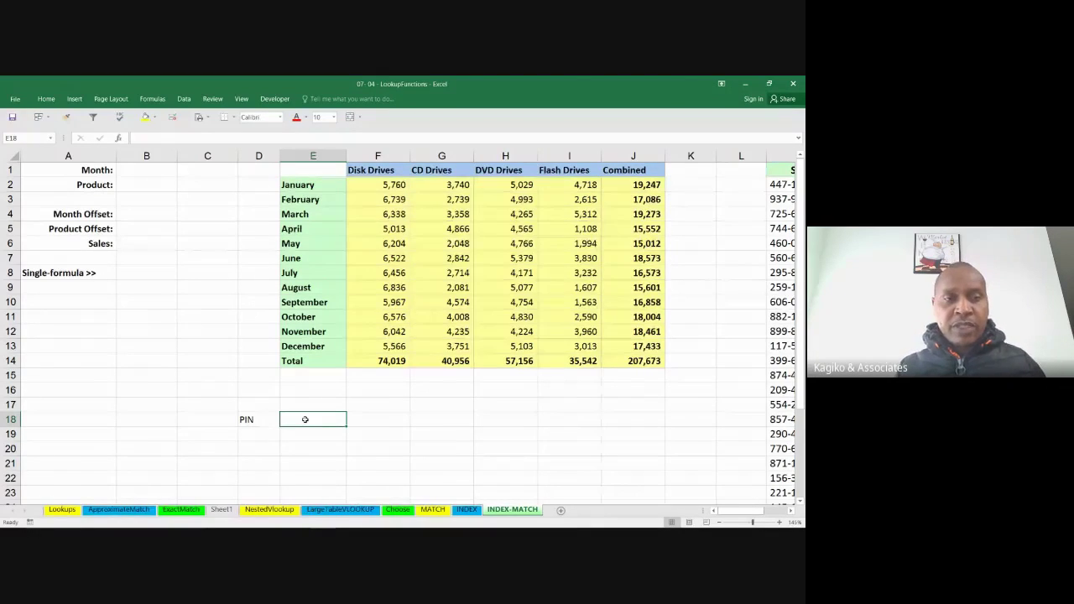
# - Add a data validation rule to E18: Text length equal to 11
pyautogui.click(184, 99)
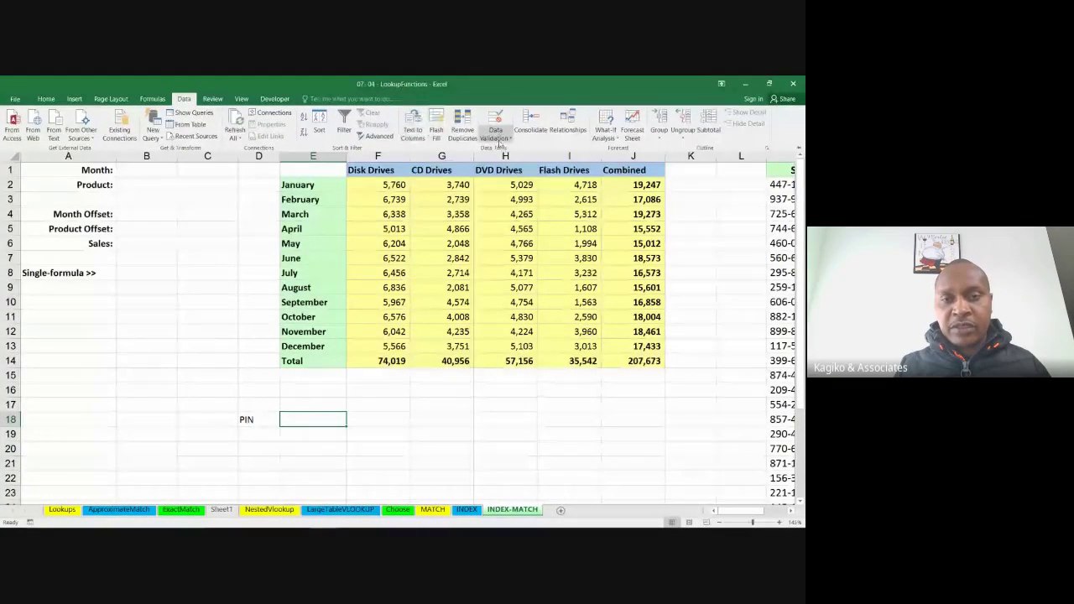
pyautogui.click(496, 138)
pyautogui.click(503, 148)
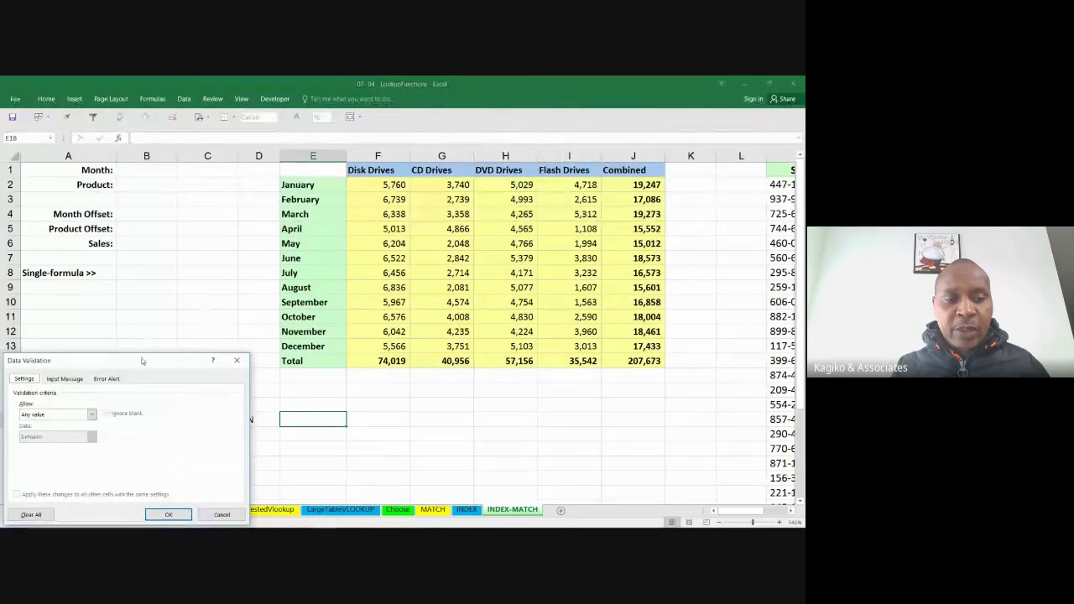
pyautogui.moveTo(142, 360); pyautogui.dragTo(177, 285)
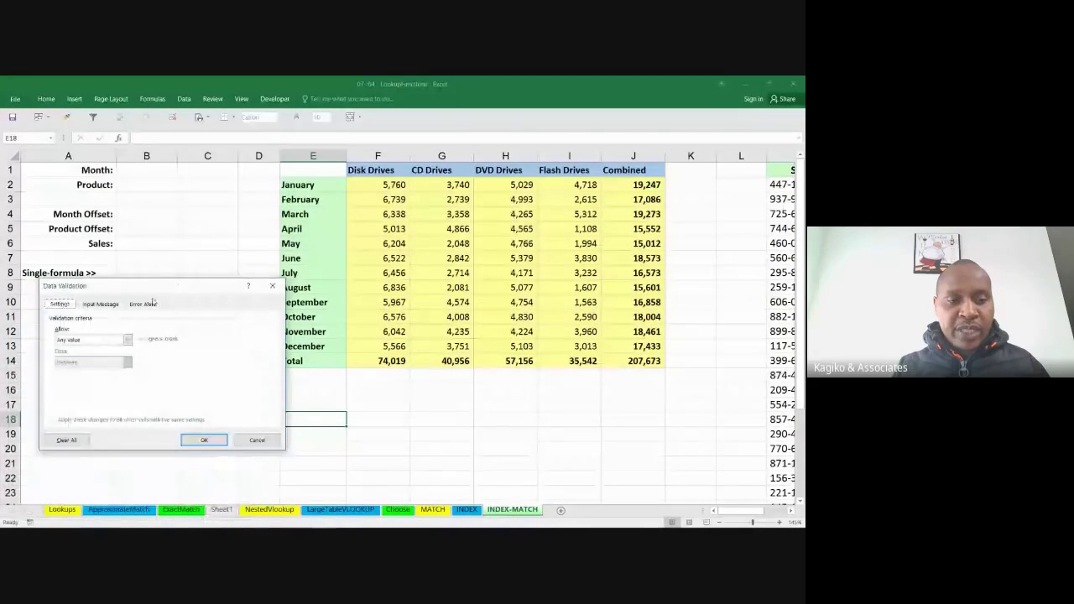
pyautogui.click(122, 339)
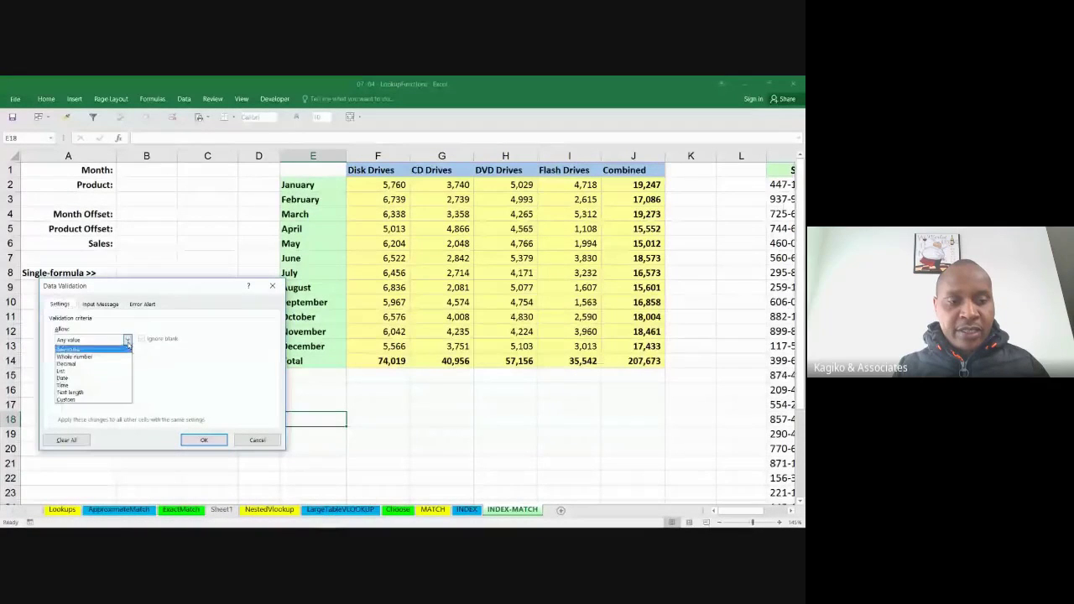
pyautogui.click(70, 391)
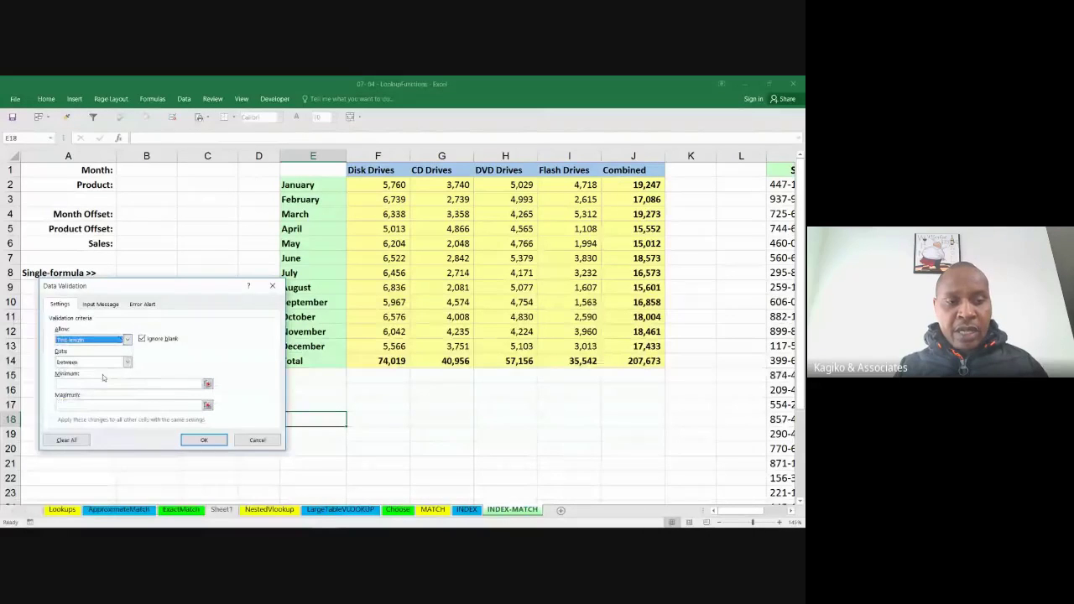
pyautogui.click(99, 383)
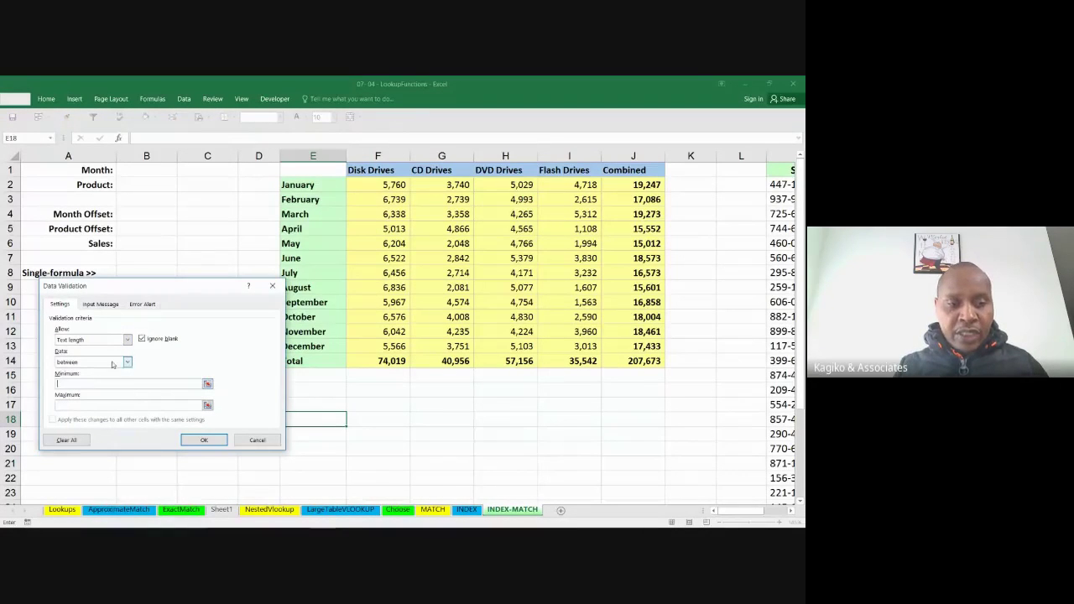
pyautogui.click(127, 363)
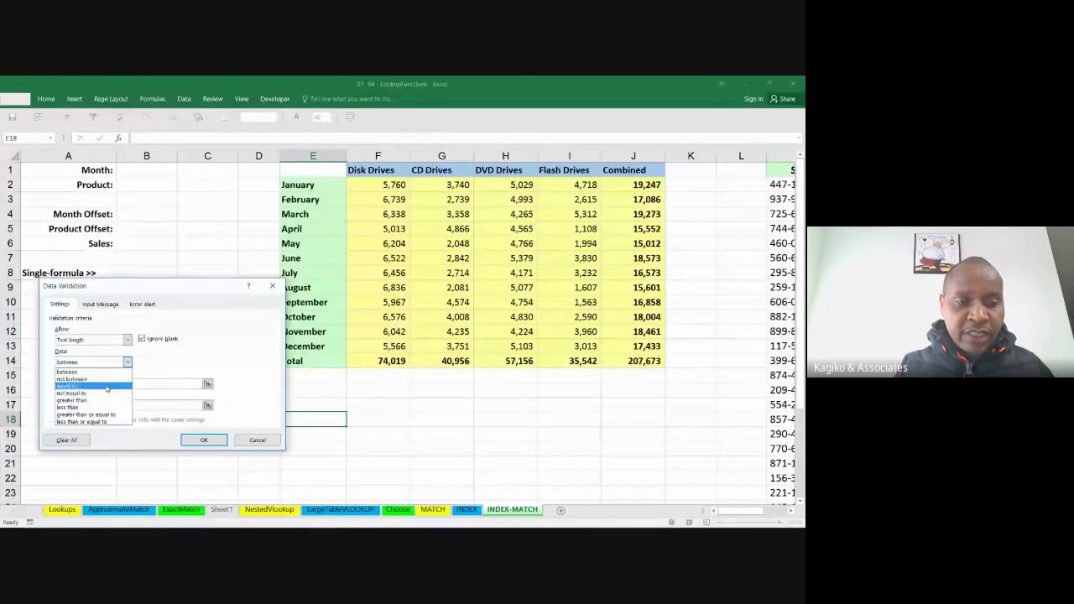
pyautogui.click(107, 386)
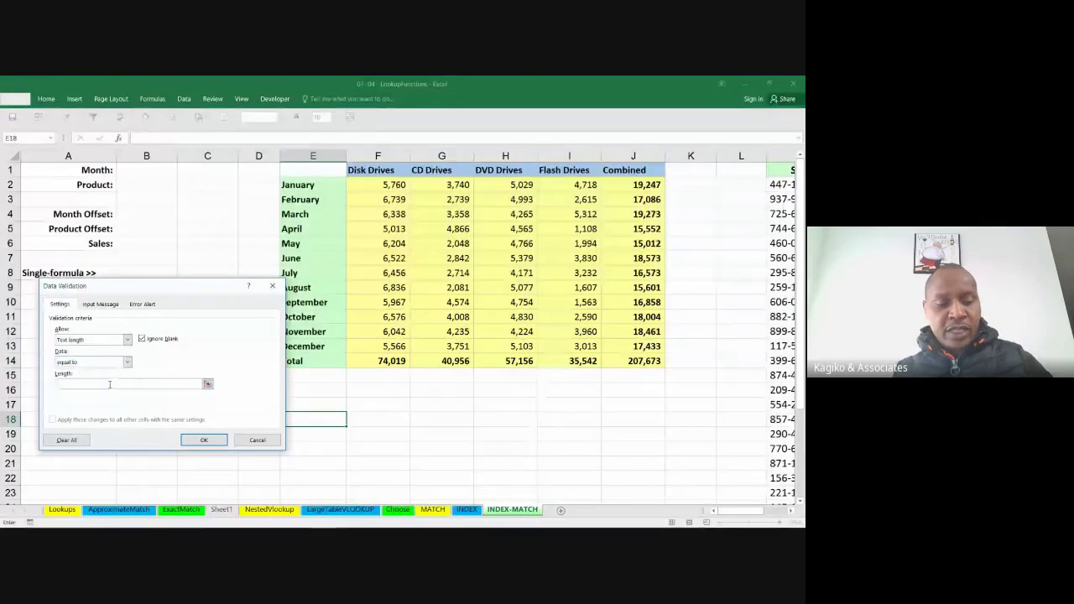
pyautogui.click(109, 385)
pyautogui.write('11')
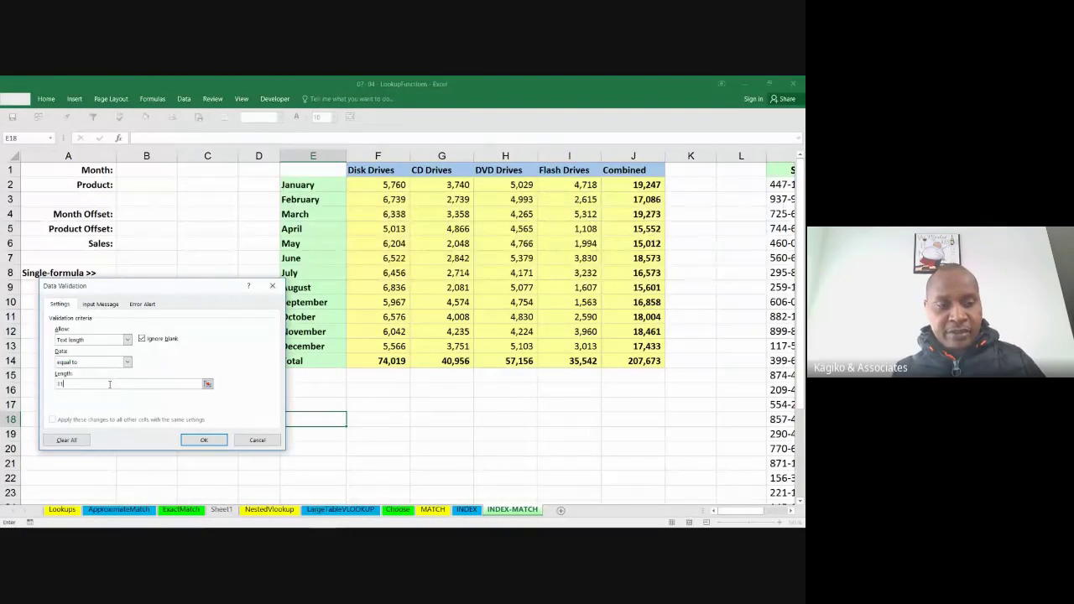
pyautogui.click(190, 442)
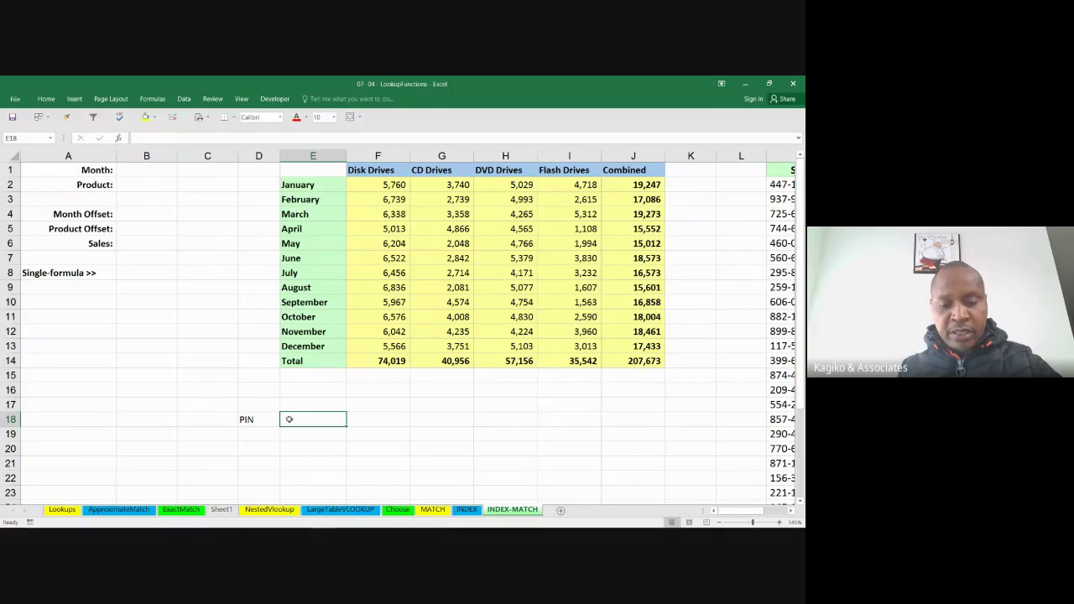
# - Enter an 11-character sample PIN in E18, then confirm a 10-character edit is rejected
pyautogui.write('A12')
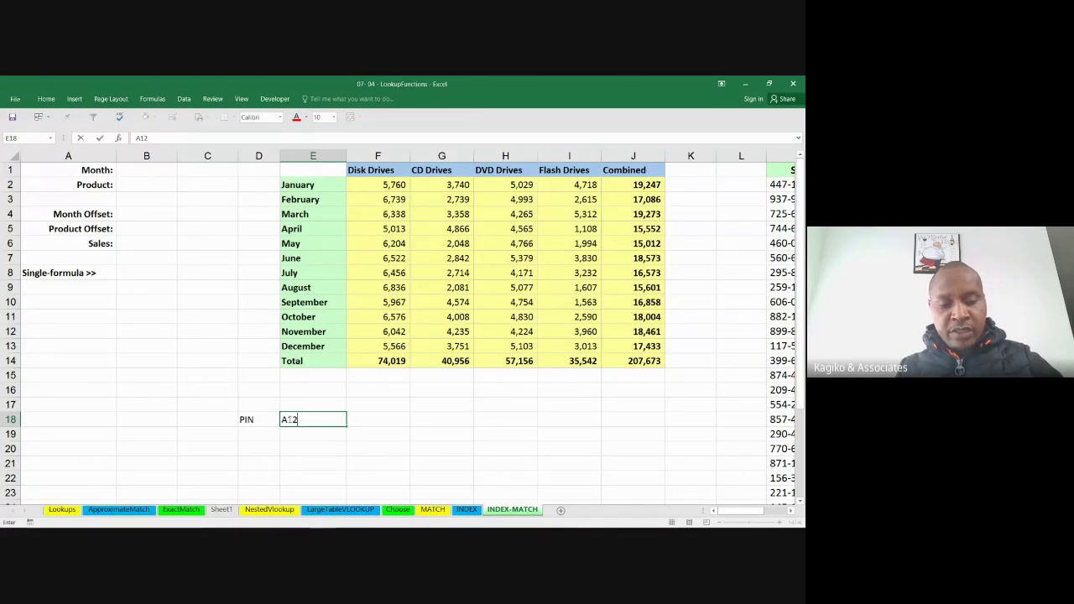
pyautogui.write('3456789')
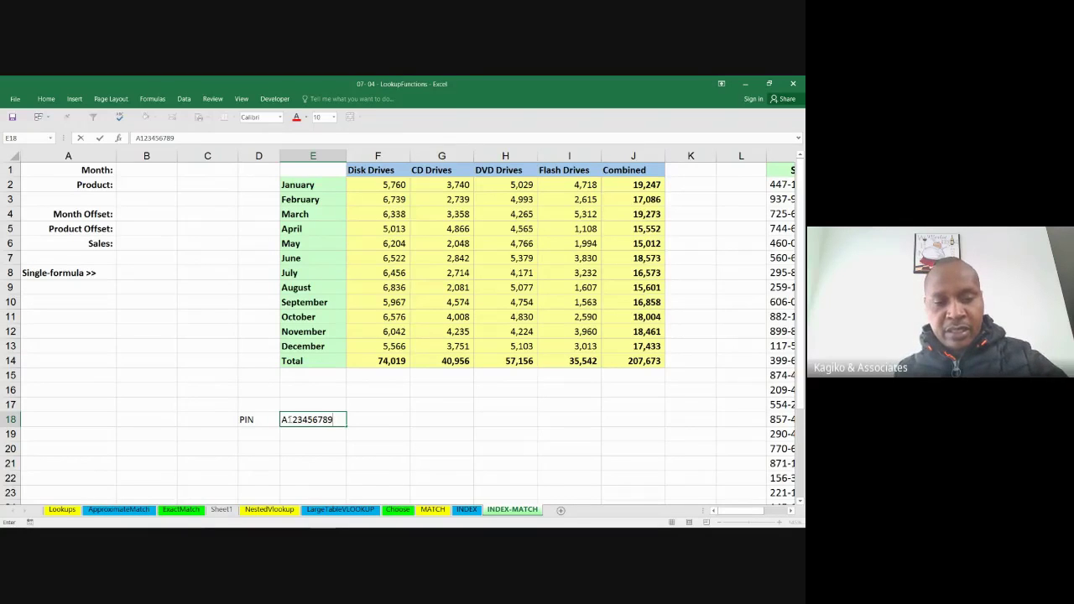
pyautogui.write('F')
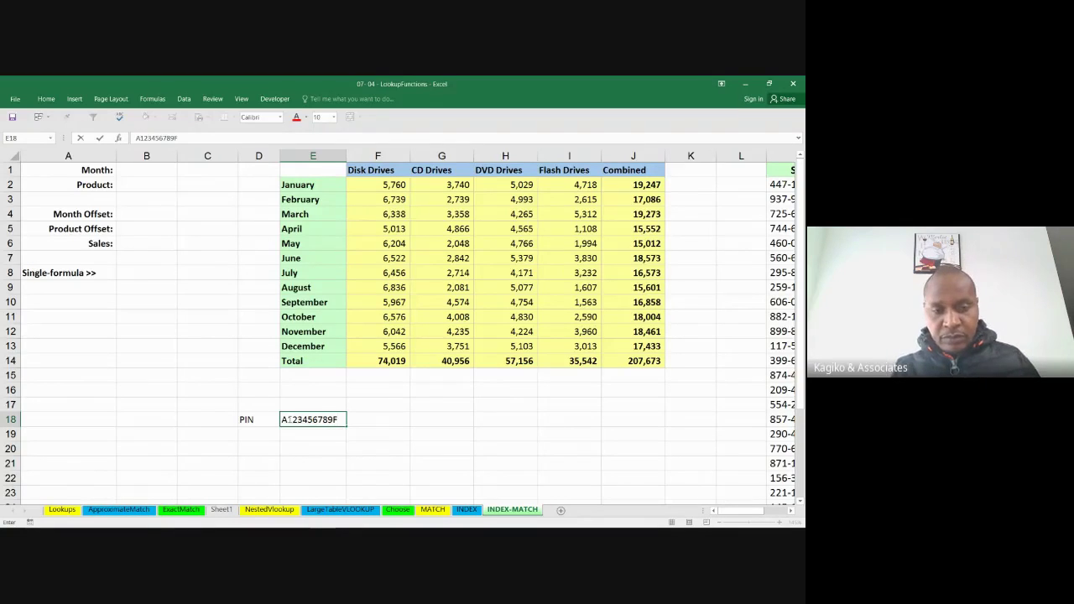
pyautogui.press('Return')
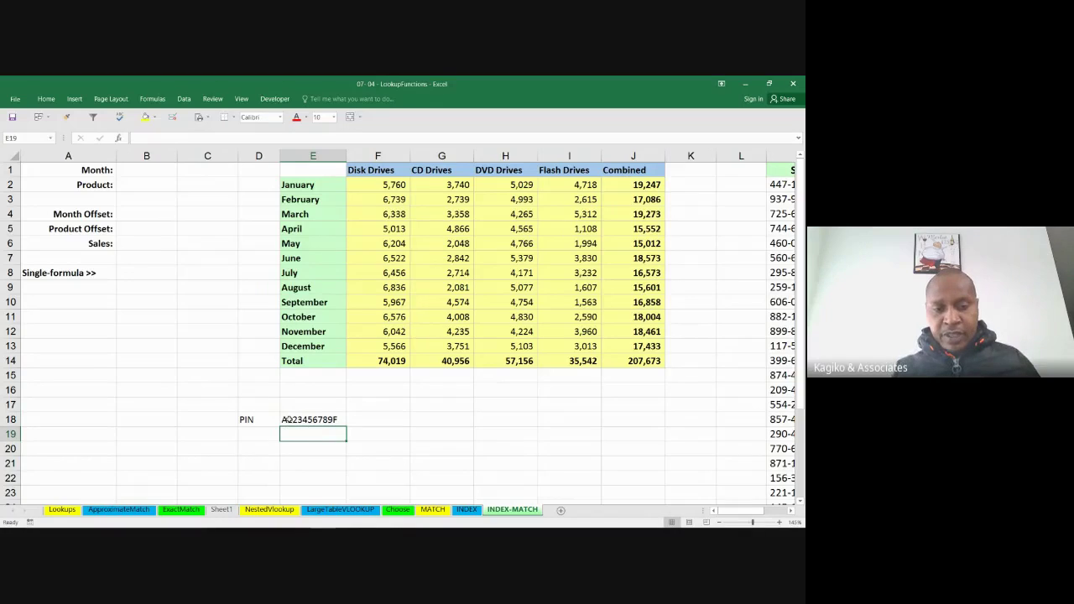
pyautogui.doubleClick(334, 419)
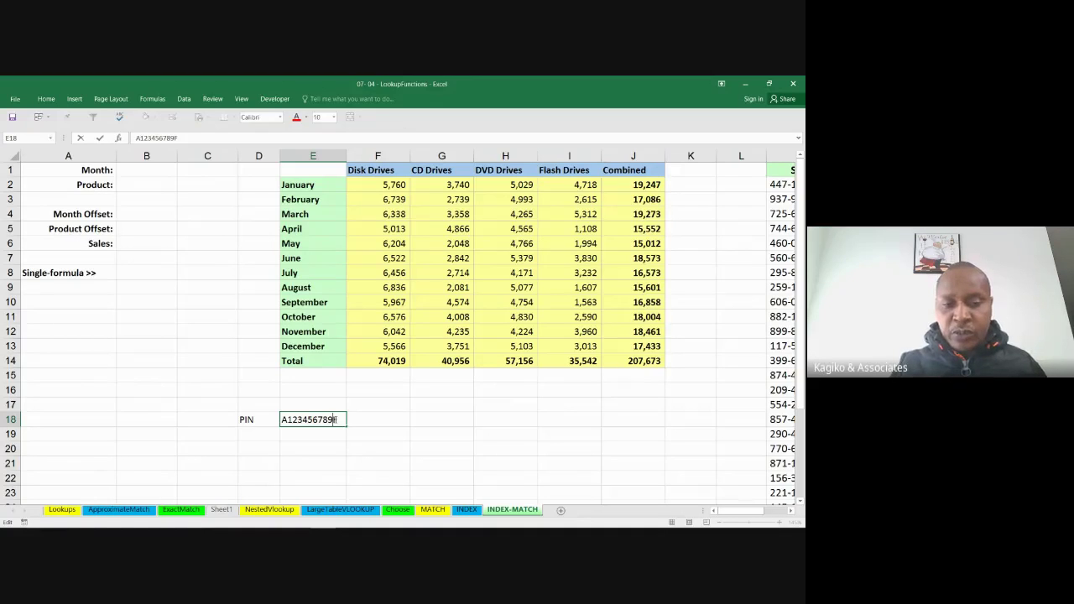
pyautogui.press('BackSpace')
pyautogui.press('Return')
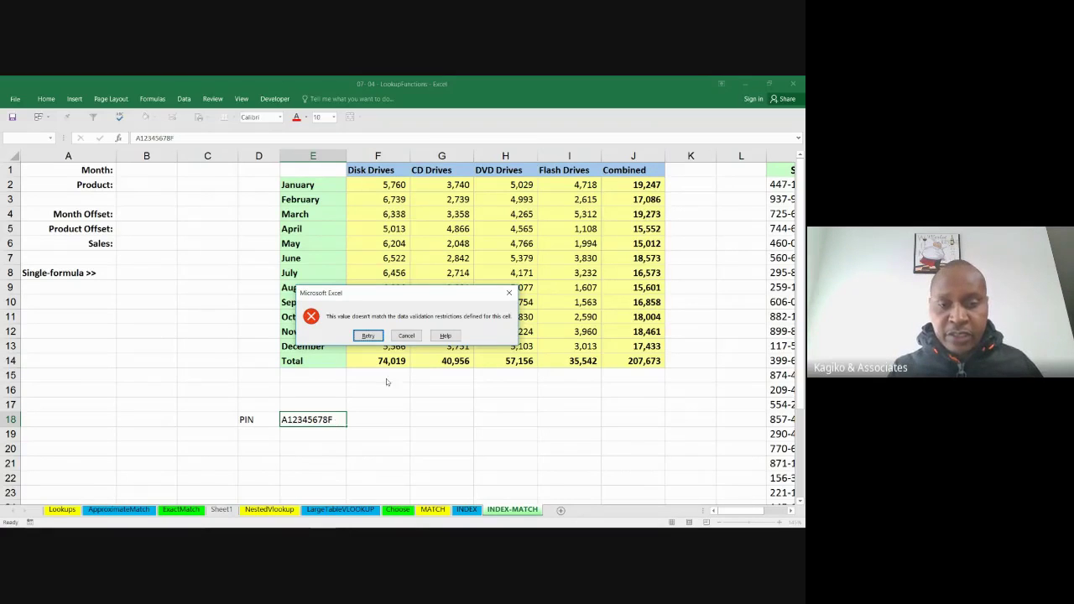
pyautogui.click(367, 336)
pyautogui.press('Left')
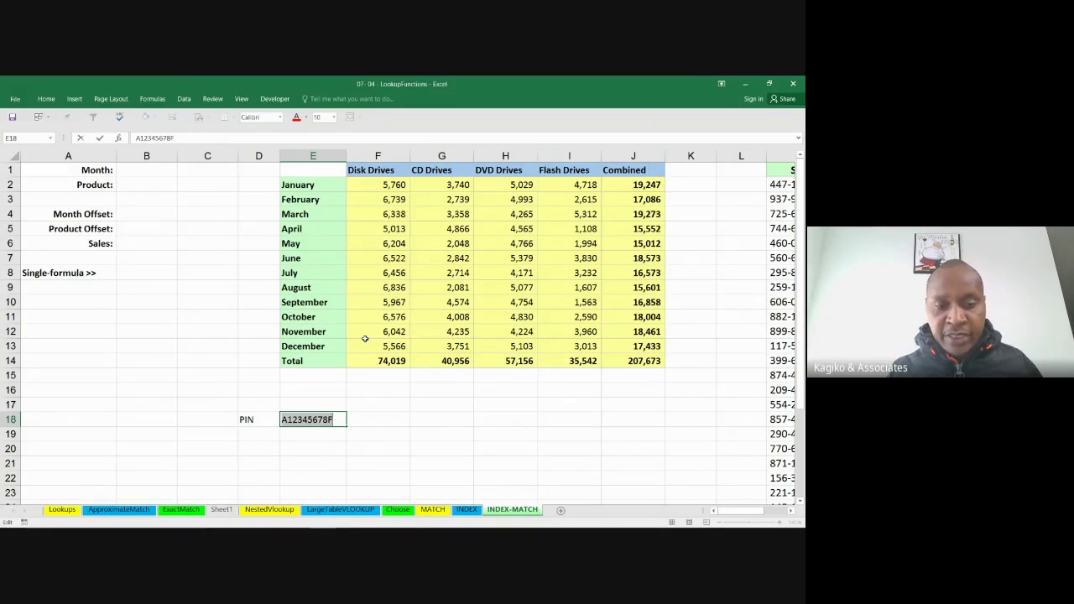
pyautogui.press('BackSpace')
pyautogui.press('Return')
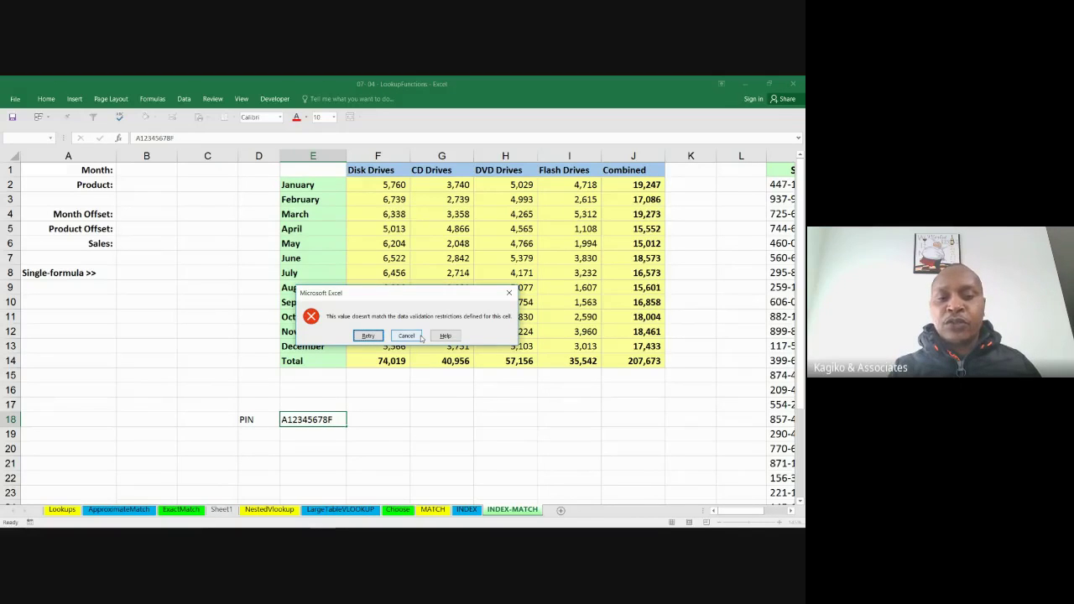
pyautogui.click(510, 294)
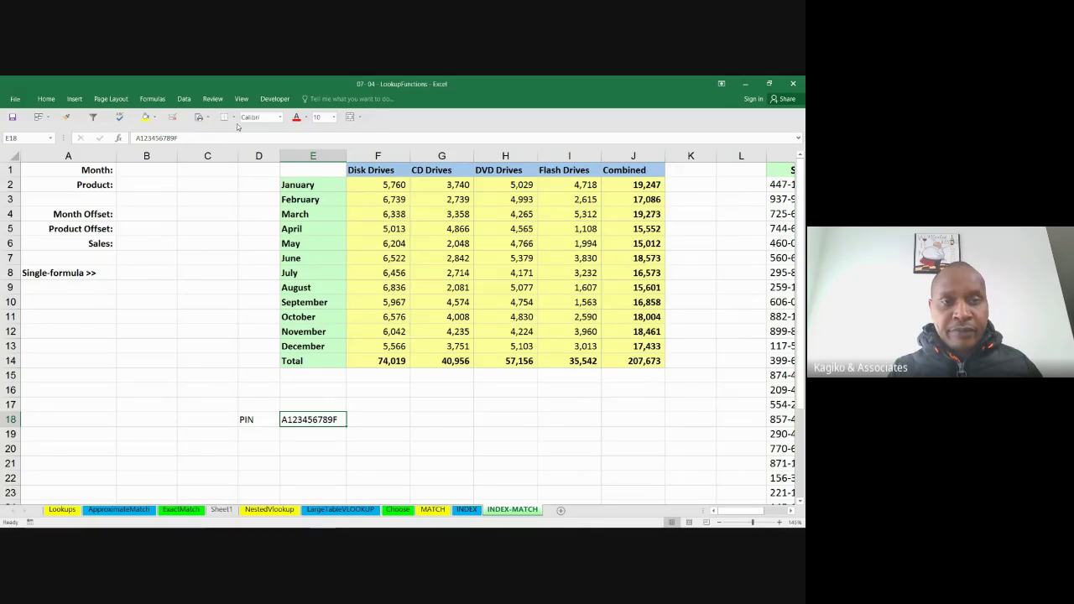
# - Add the input message 'Input Your Pin' to E18's validation and reselect E18 to display it
pyautogui.click(184, 99)
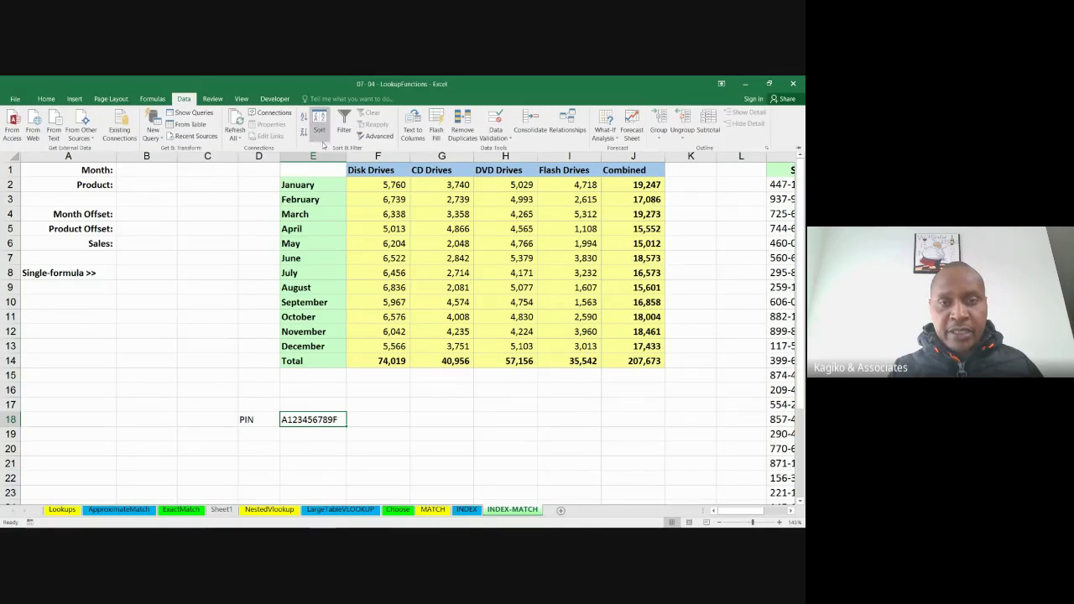
pyautogui.click(497, 138)
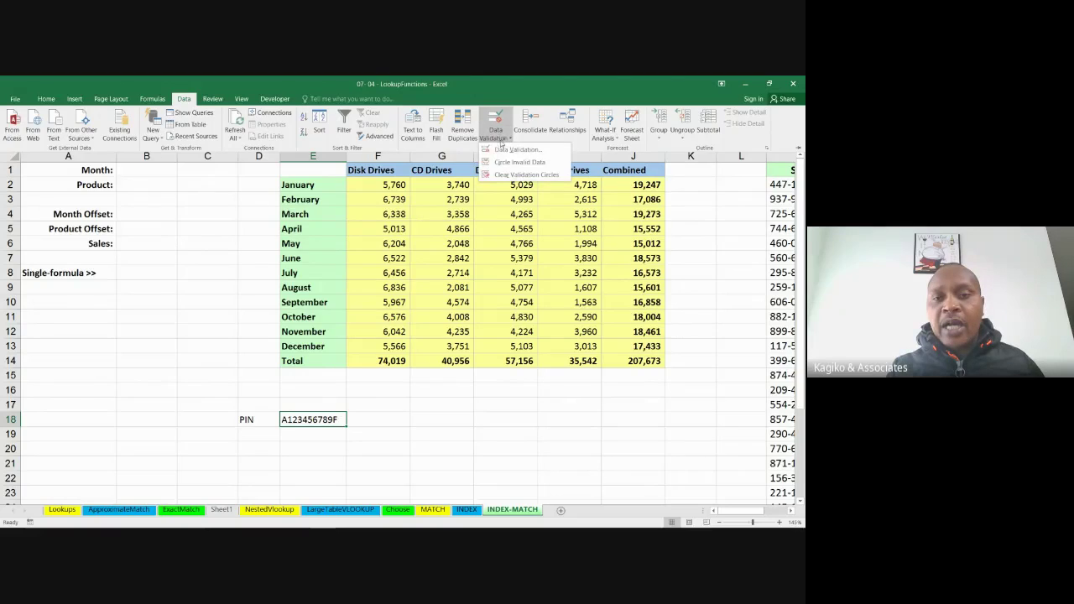
pyautogui.click(507, 150)
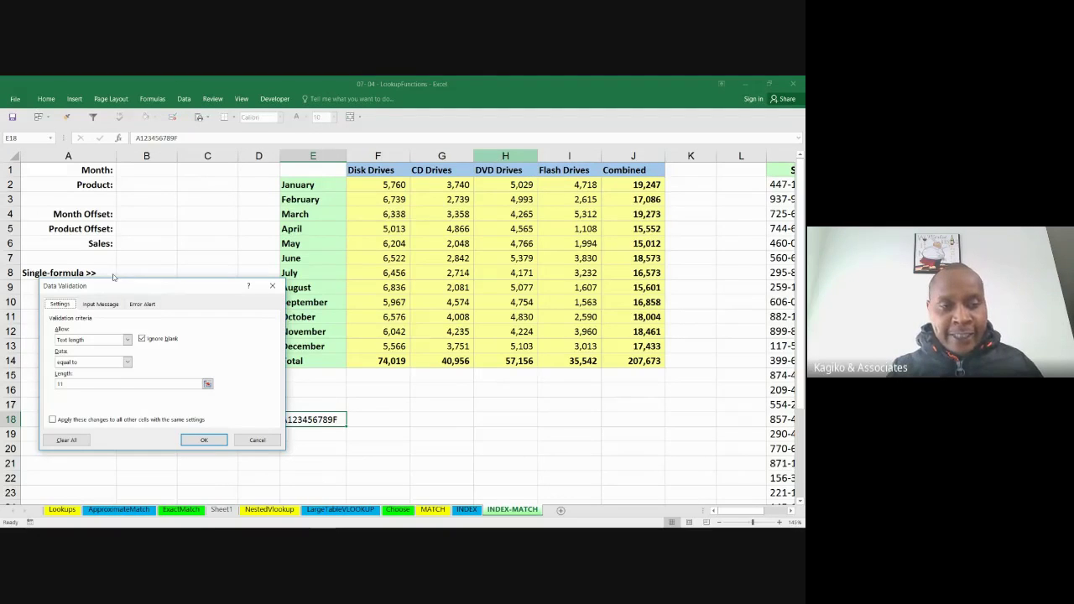
pyautogui.click(102, 303)
pyautogui.click(96, 383)
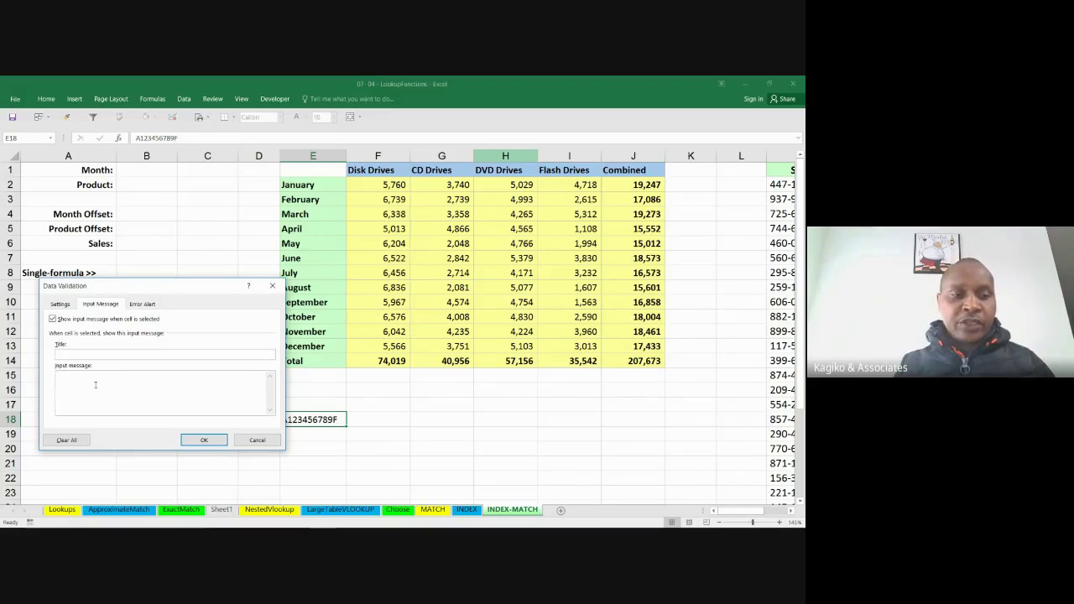
pyautogui.click(61, 303)
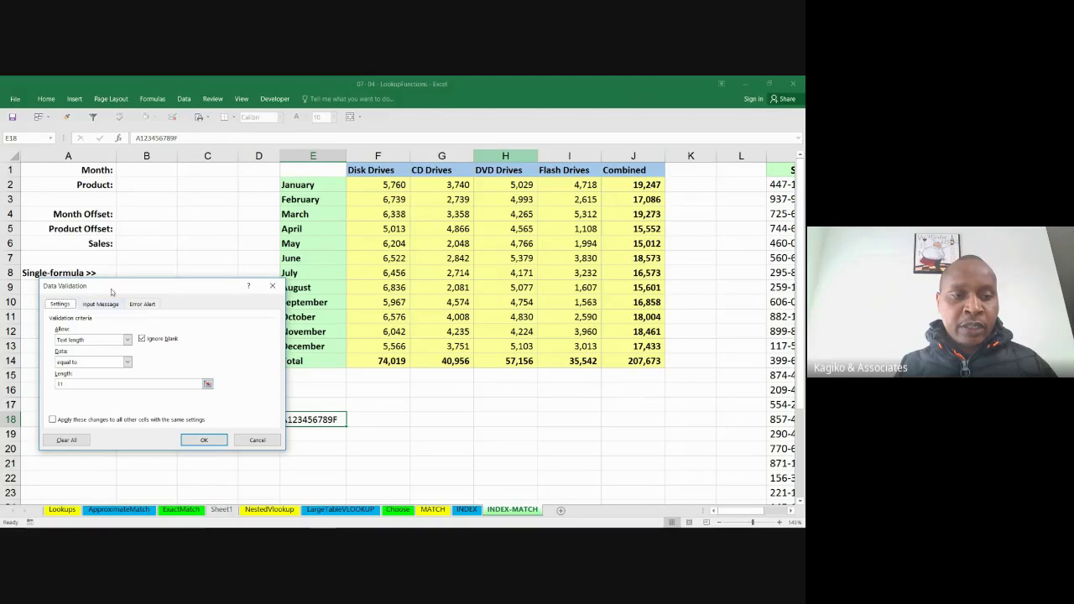
pyautogui.moveTo(117, 289); pyautogui.dragTo(249, 224)
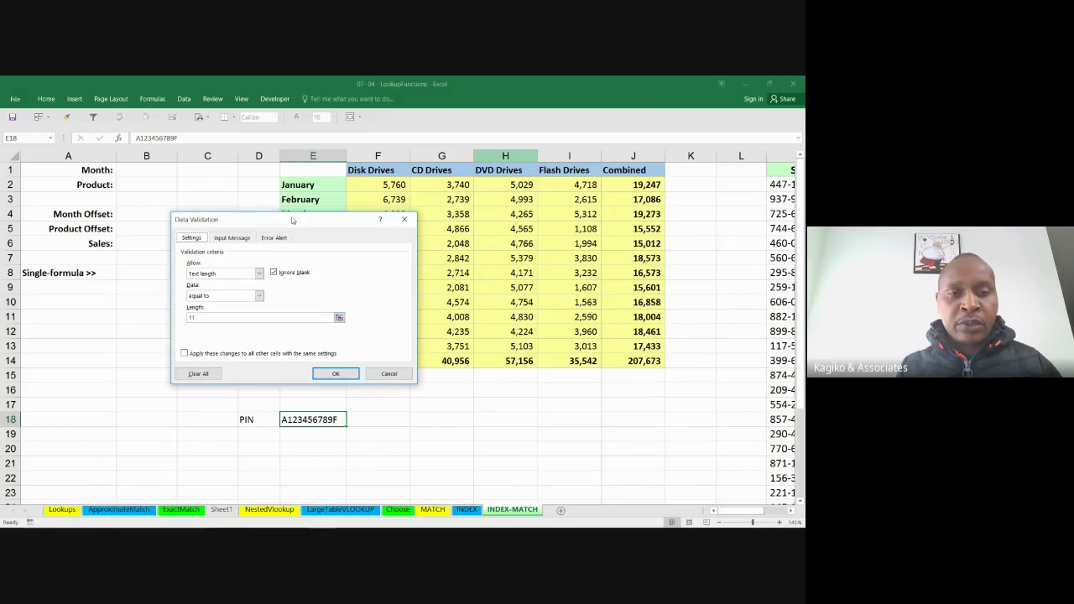
pyautogui.click(238, 239)
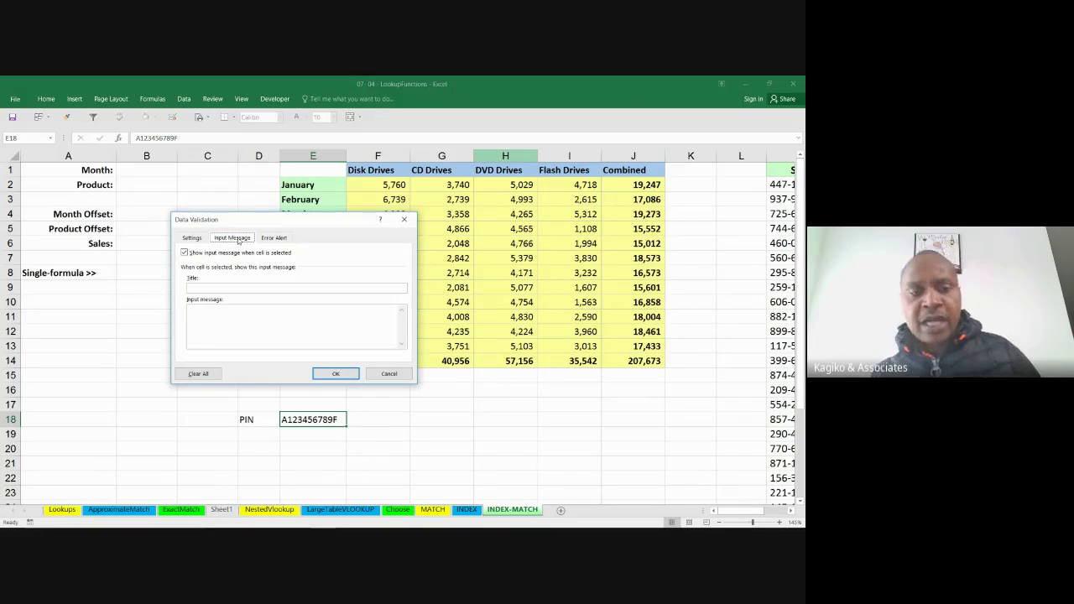
pyautogui.click(200, 240)
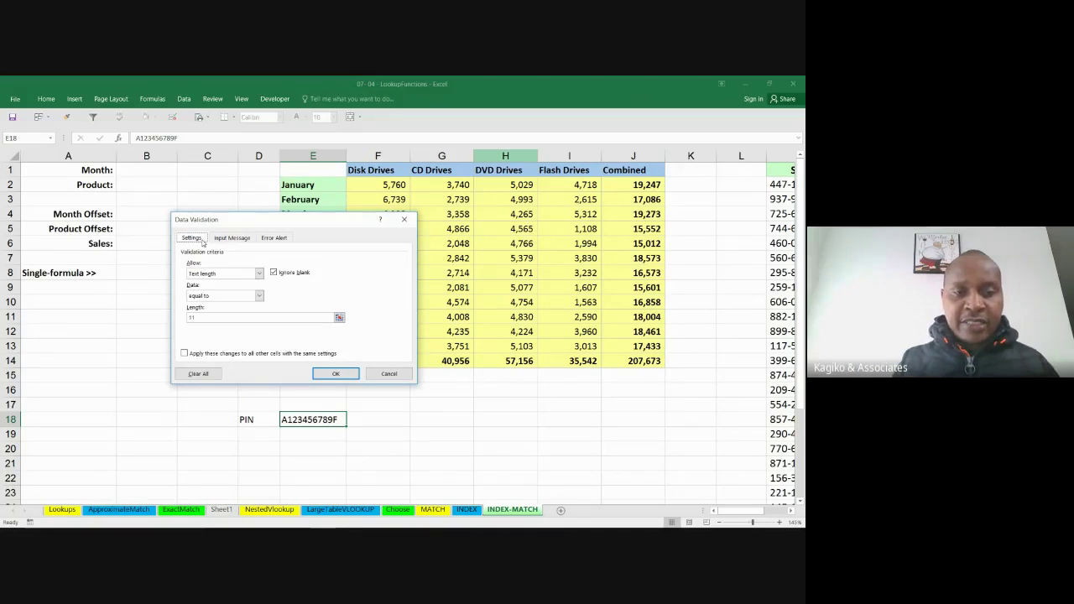
pyautogui.click(226, 243)
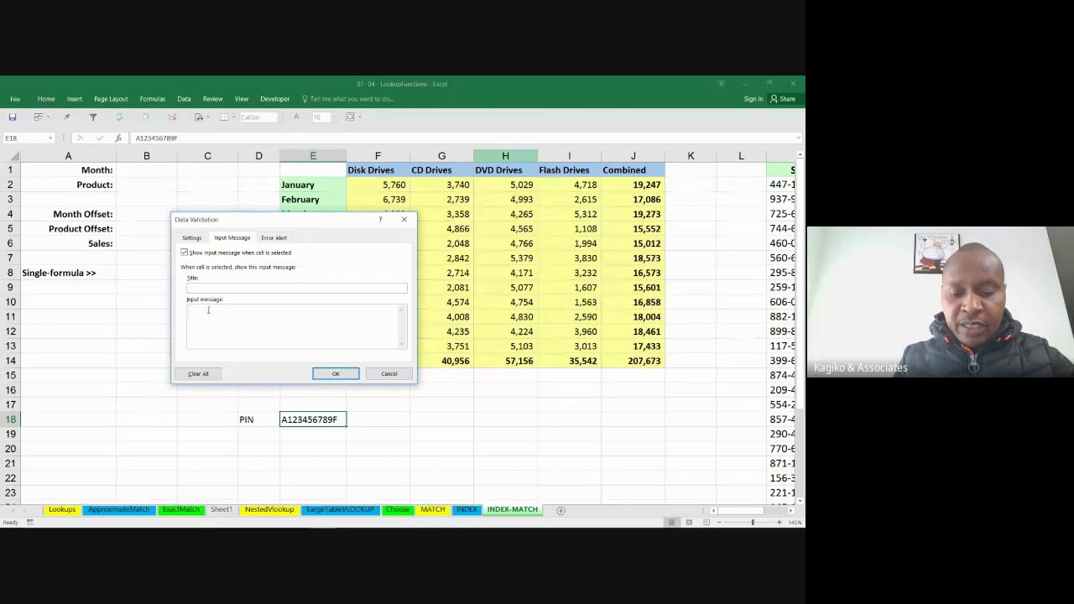
pyautogui.write('Input')
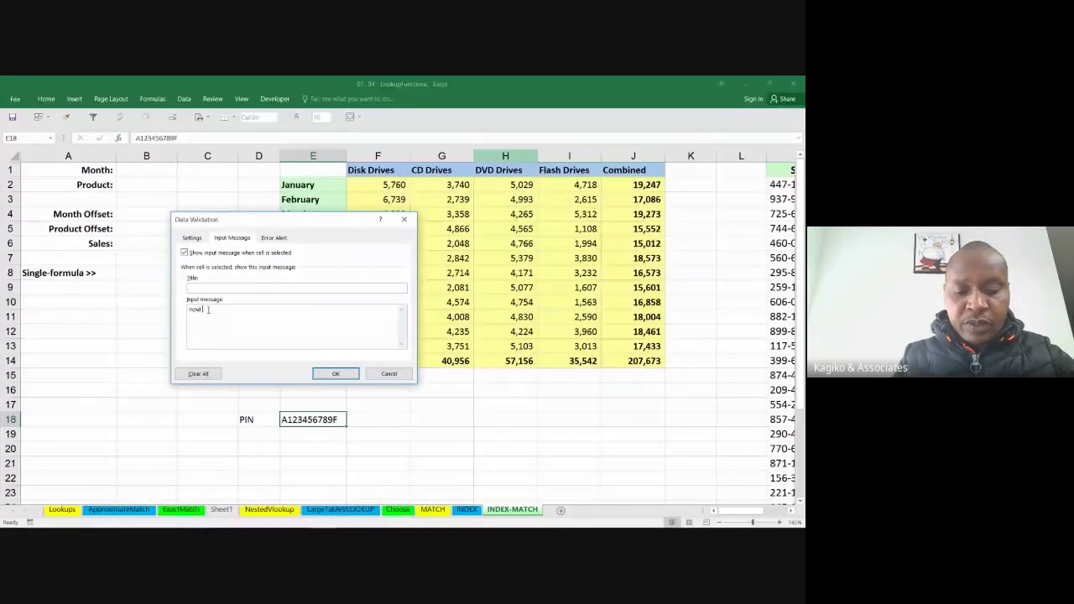
pyautogui.write(' your Pin')
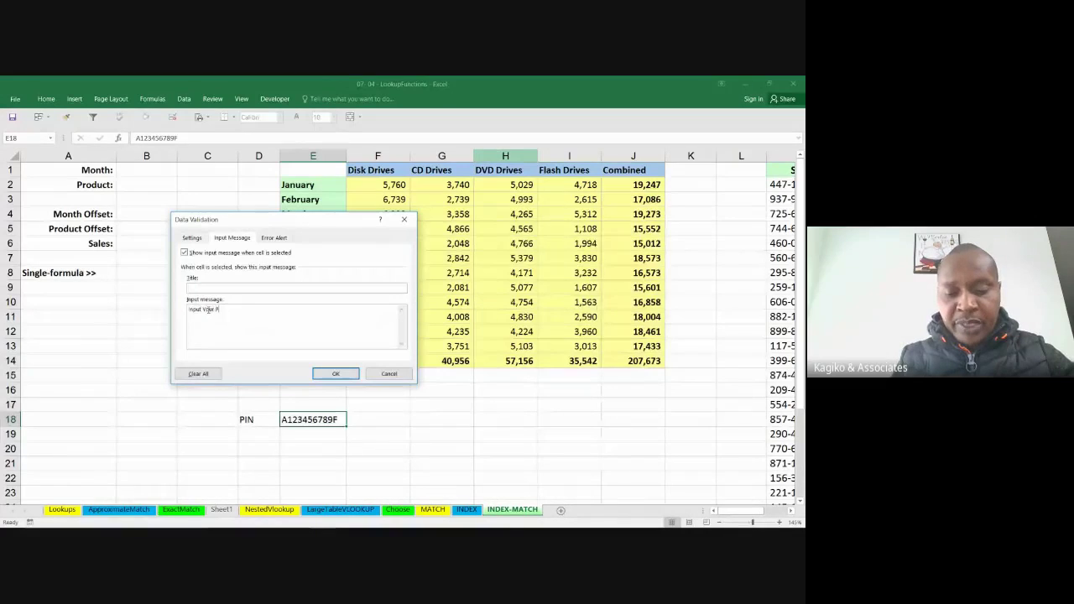
pyautogui.click(329, 372)
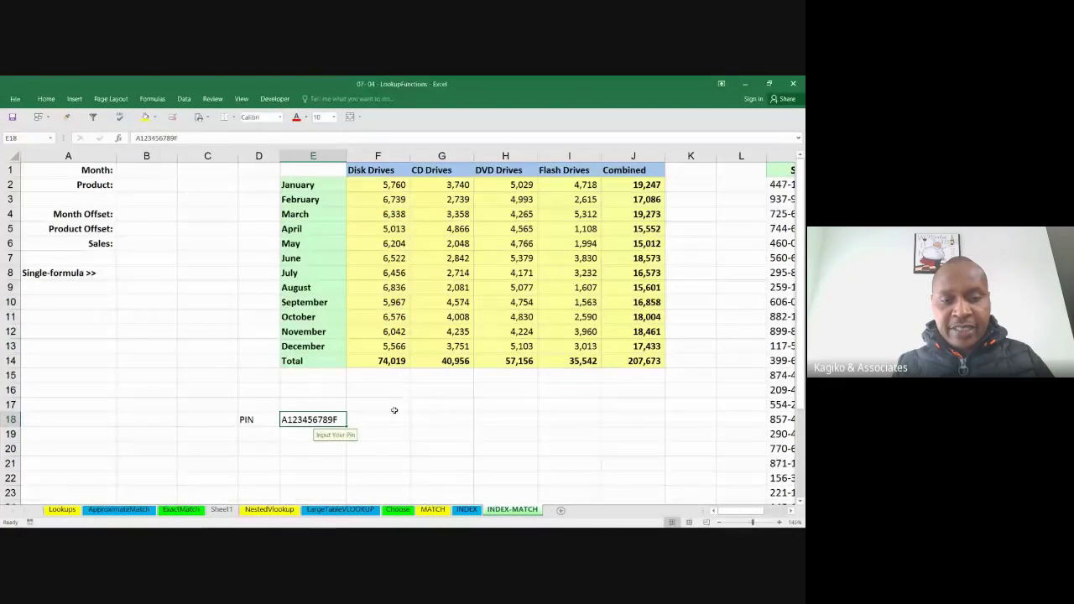
pyautogui.click(348, 425)
pyautogui.click(338, 422)
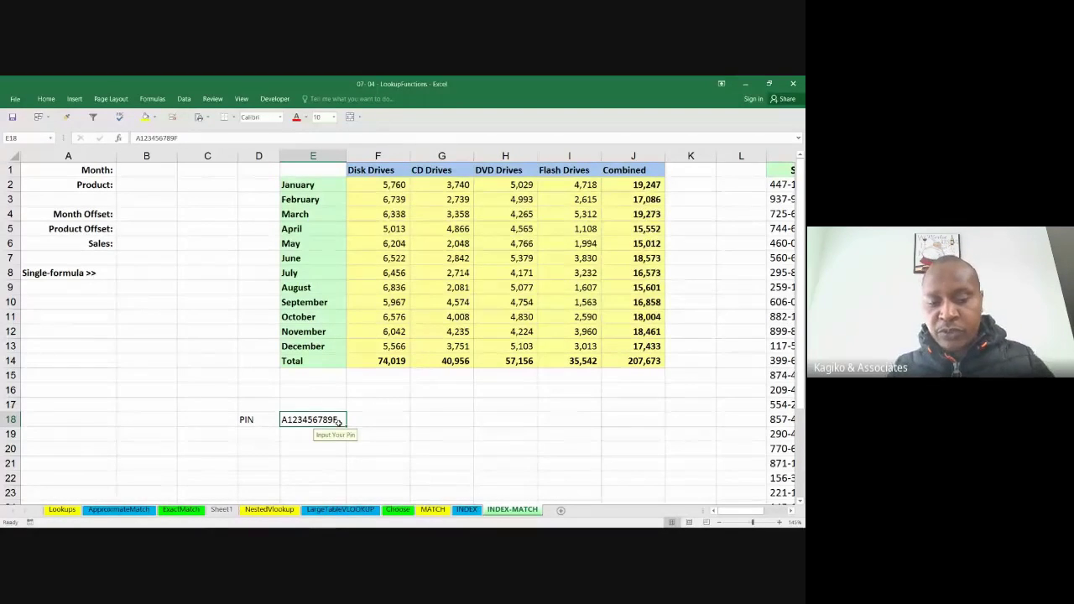
# - Enter 'dfghj' in E18 to trigger the length validation error
pyautogui.write('dfghj')
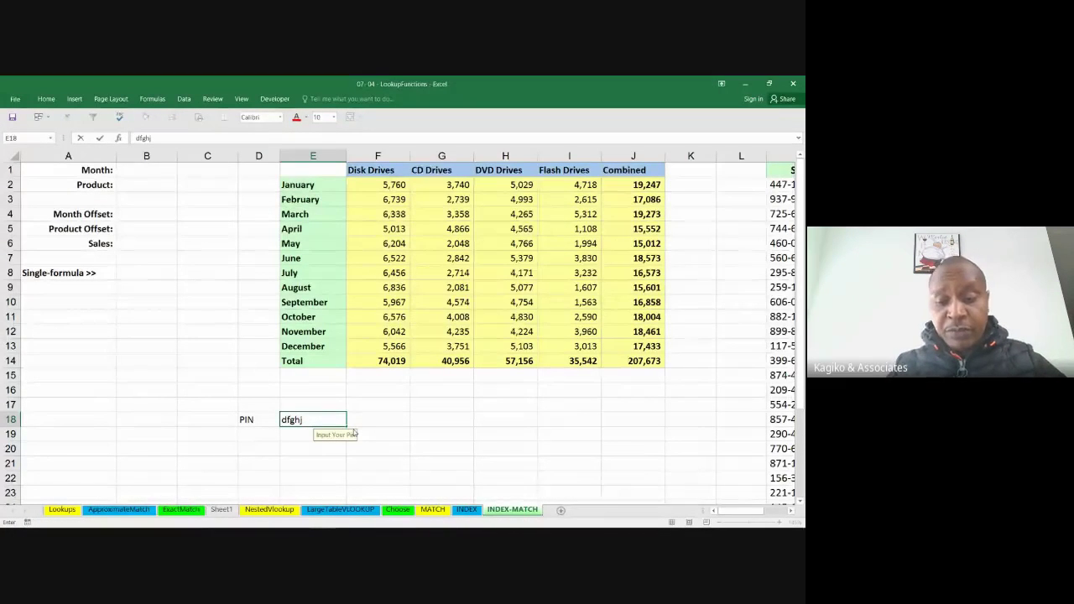
pyautogui.press('Return')
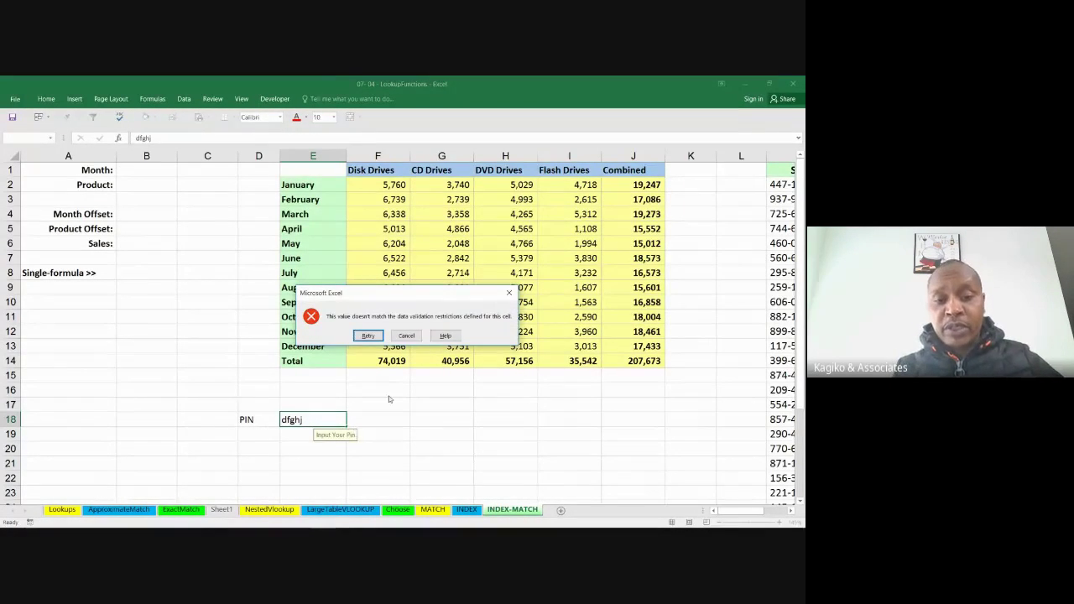
# - Cancel the rejected entry, then give E18 a Stop error alert reading 'Invalid Data'
pyautogui.click(407, 336)
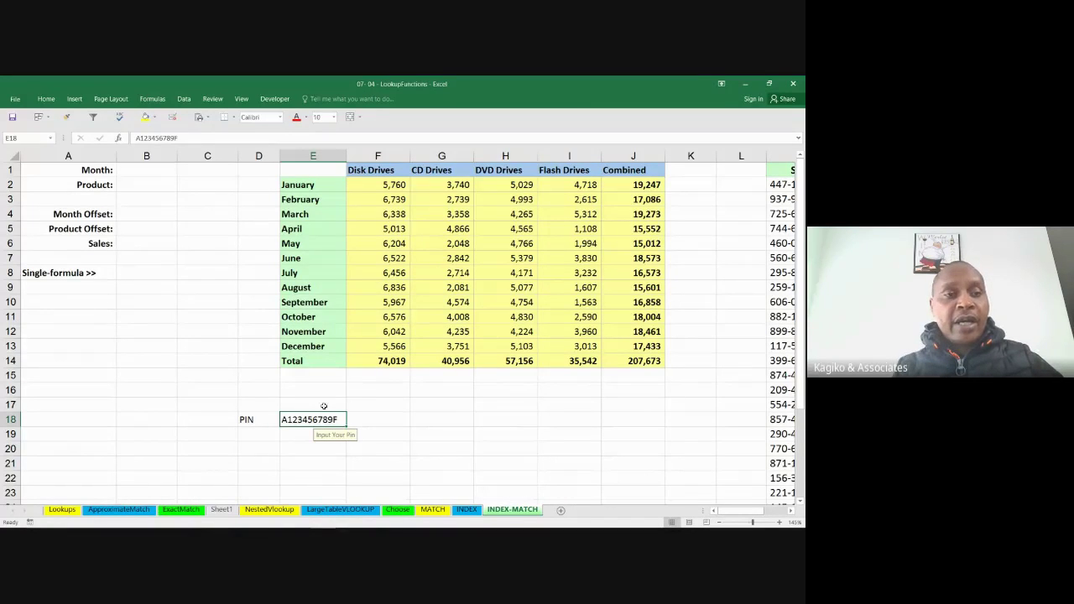
pyautogui.click(186, 99)
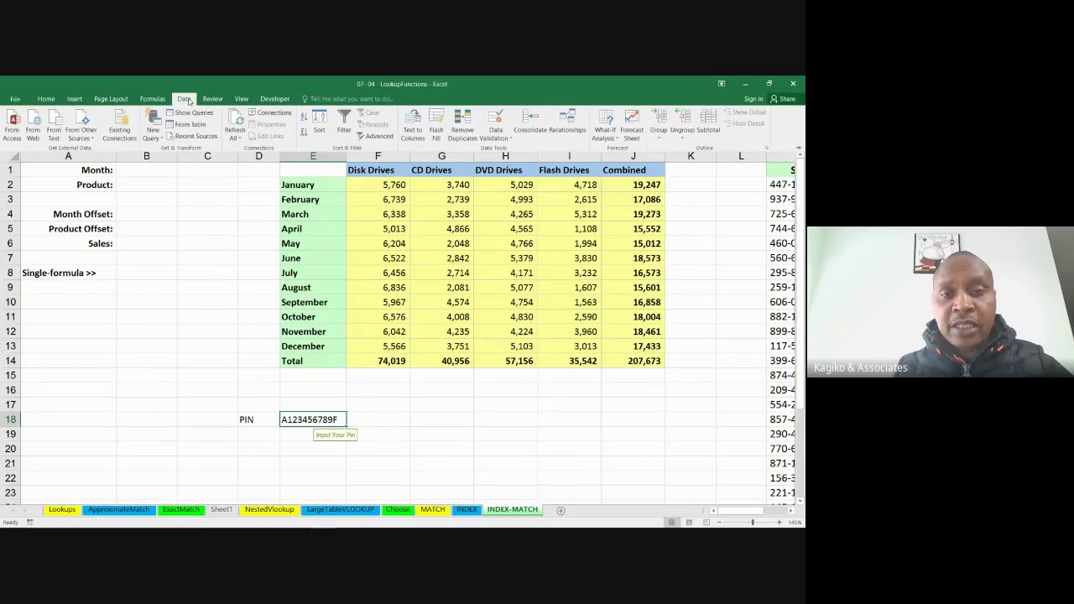
pyautogui.click(495, 136)
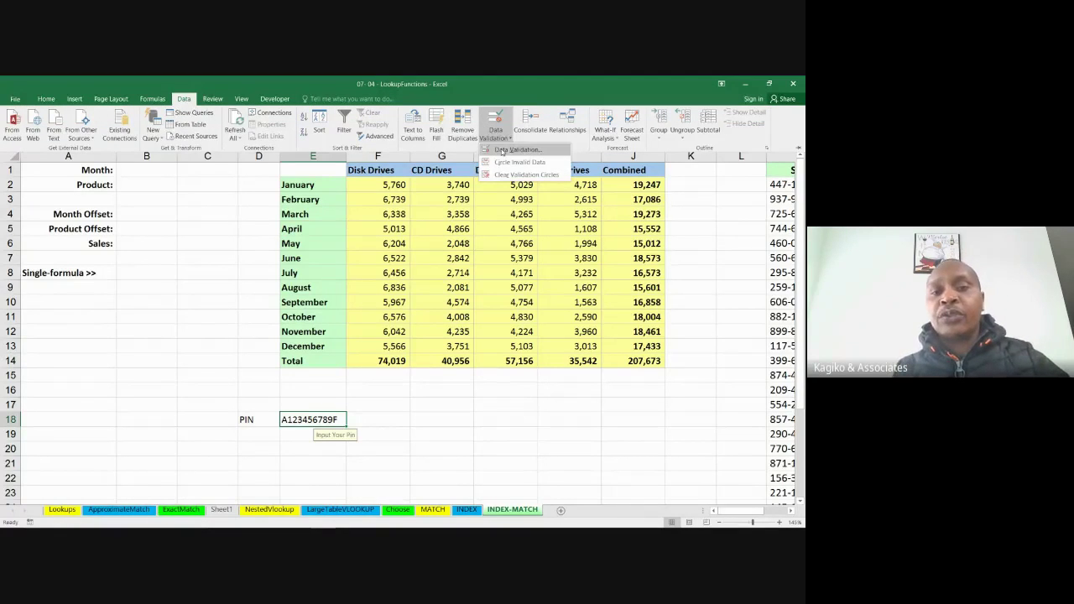
pyautogui.click(516, 146)
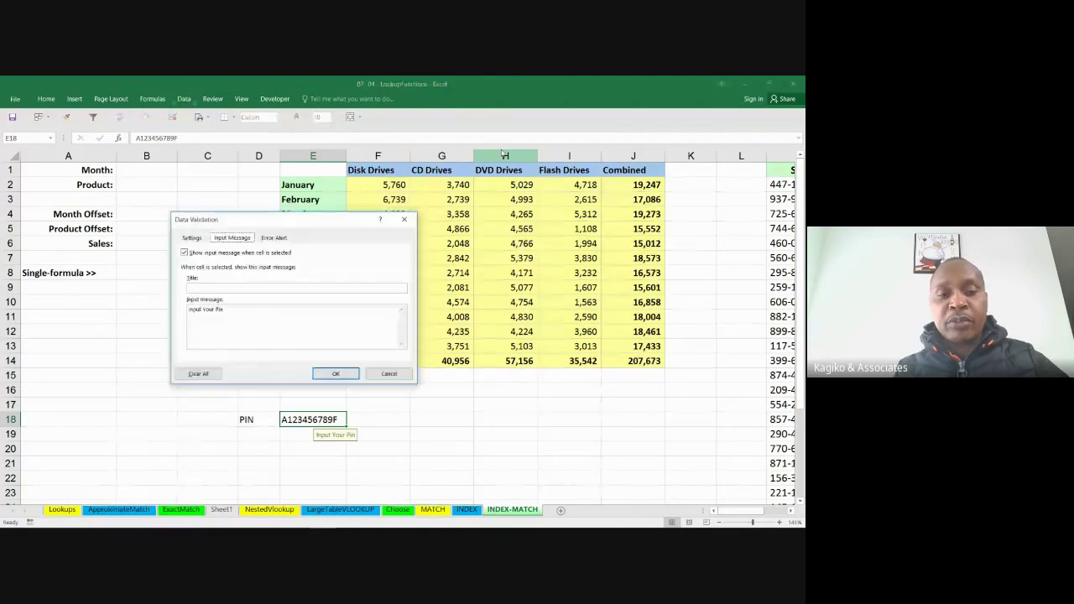
pyautogui.click(274, 238)
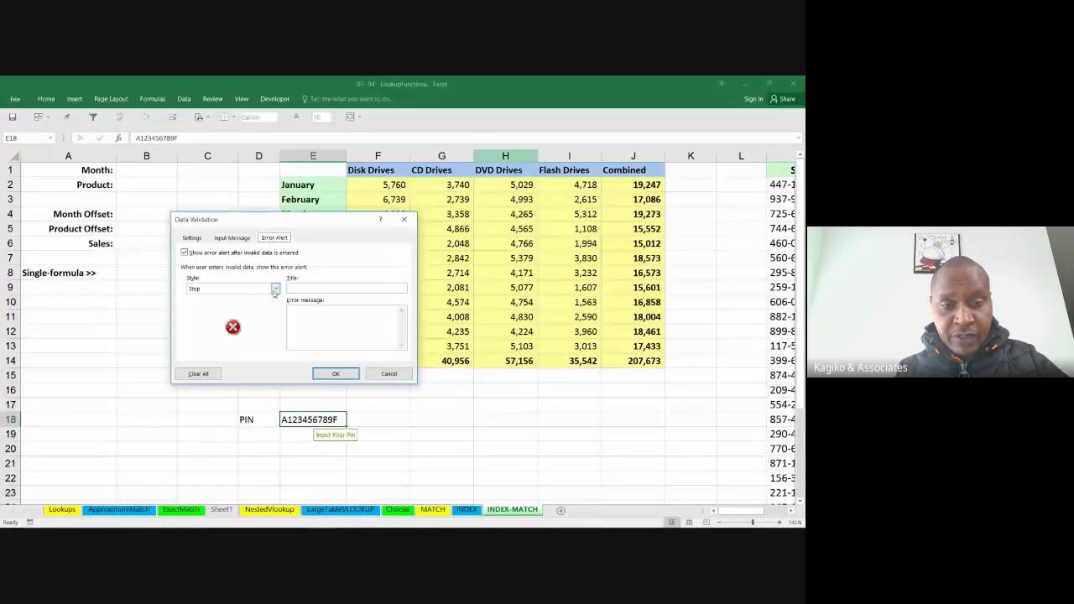
pyautogui.click(297, 313)
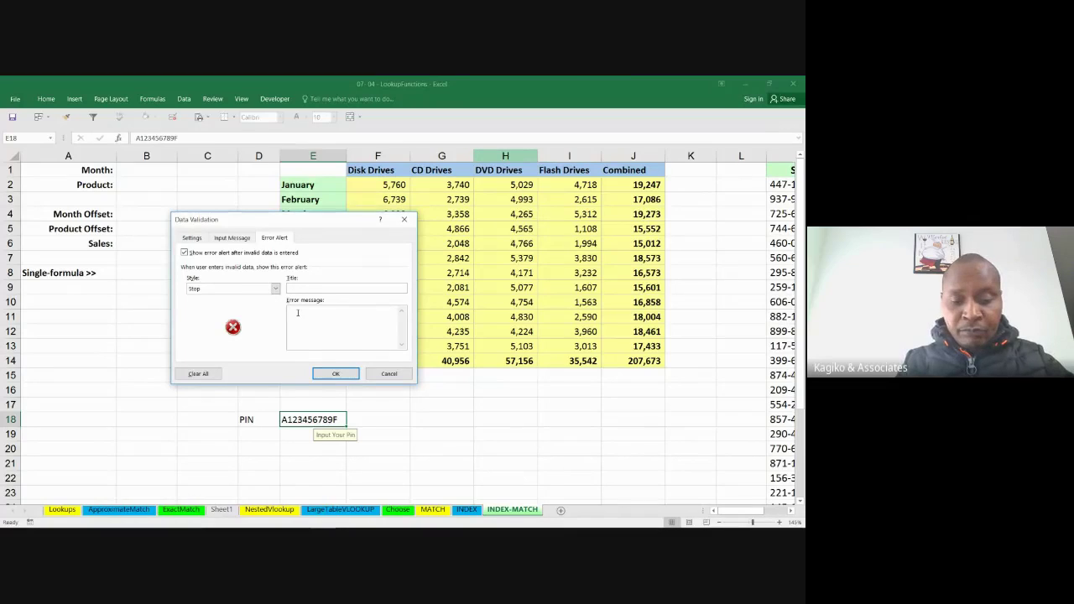
pyautogui.write('valid Data')
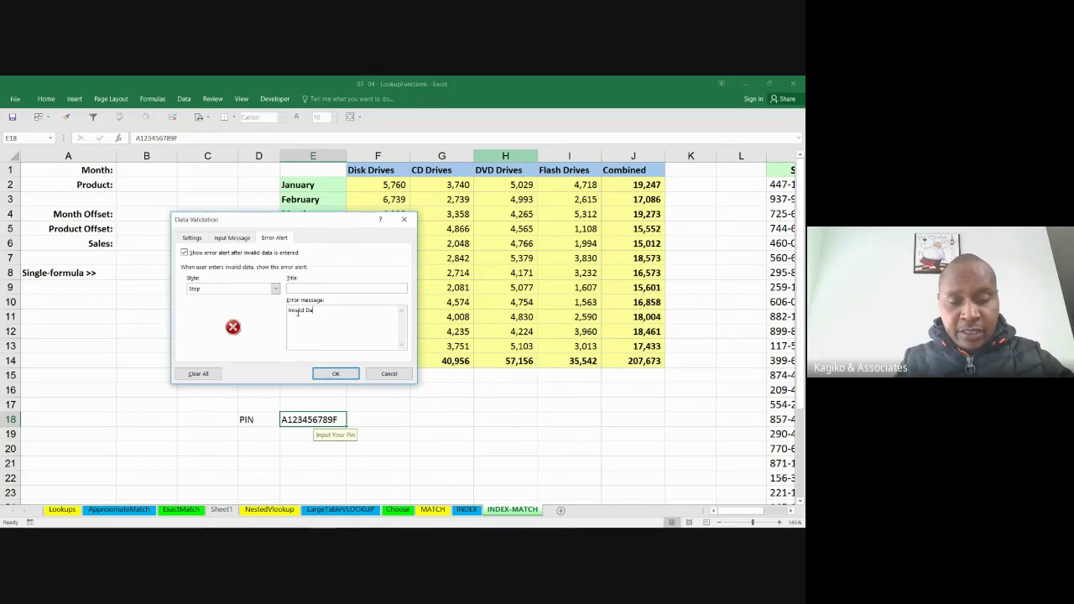
pyautogui.click(335, 374)
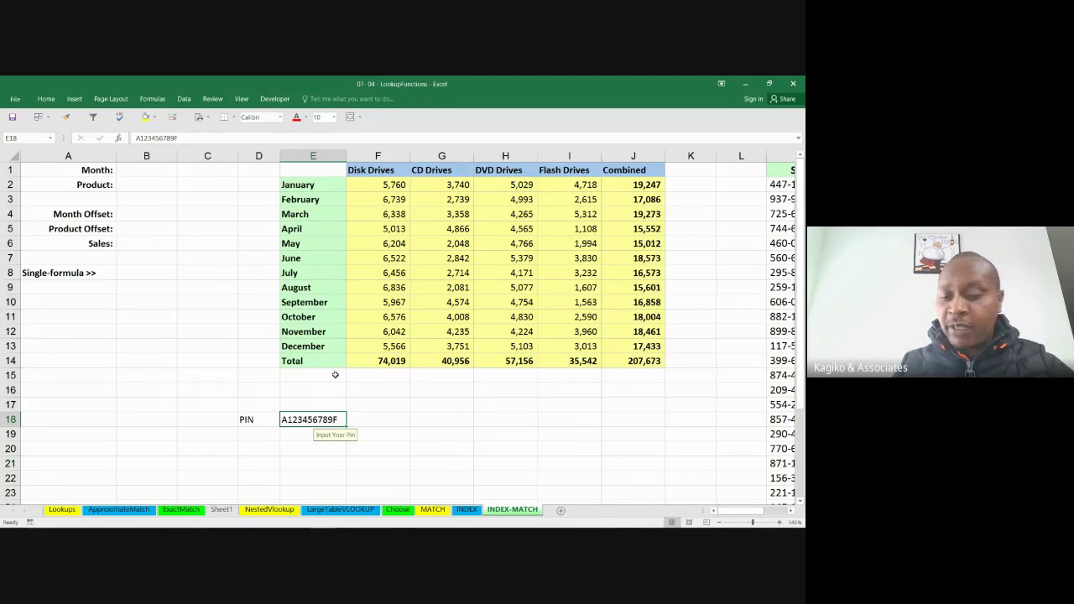
# - Delete one character from E18's PIN and cancel the resulting 'Invalid Data' alert
pyautogui.click(177, 138)
pyautogui.press('BackSpace')
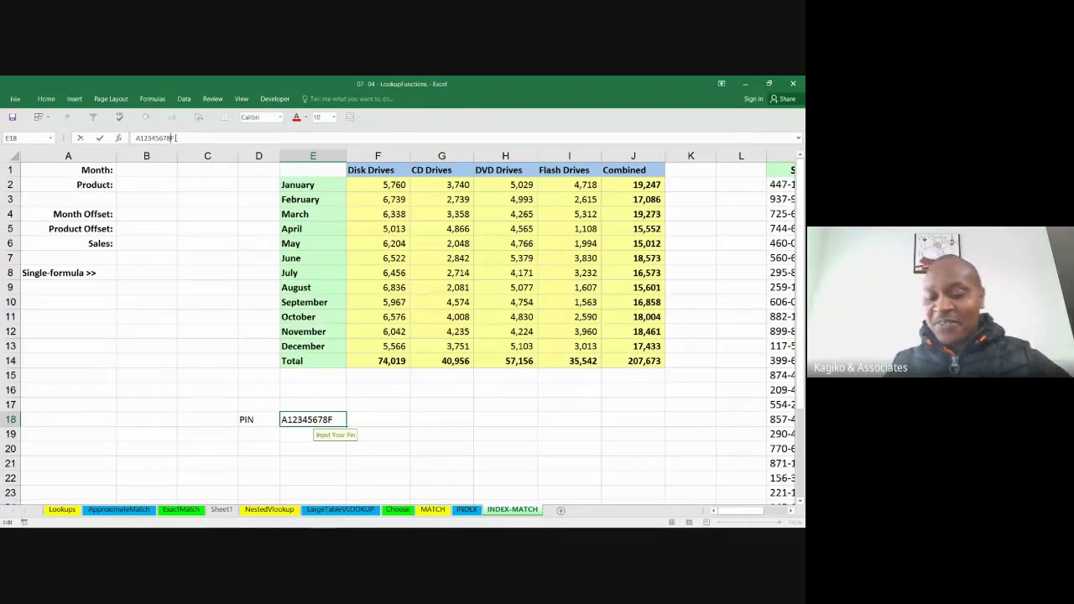
pyautogui.press('Return')
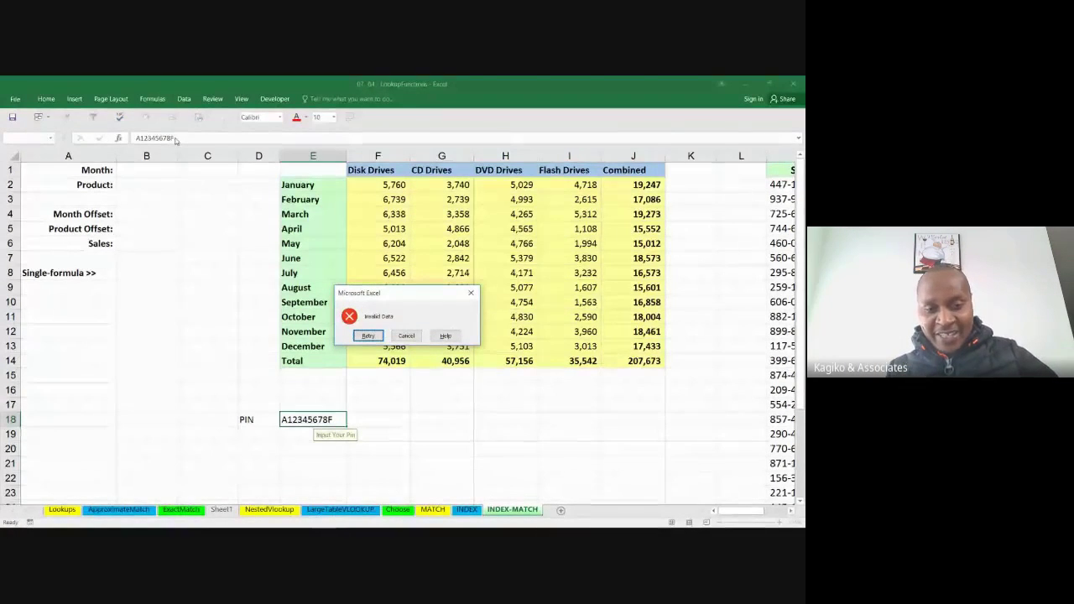
pyautogui.click(407, 336)
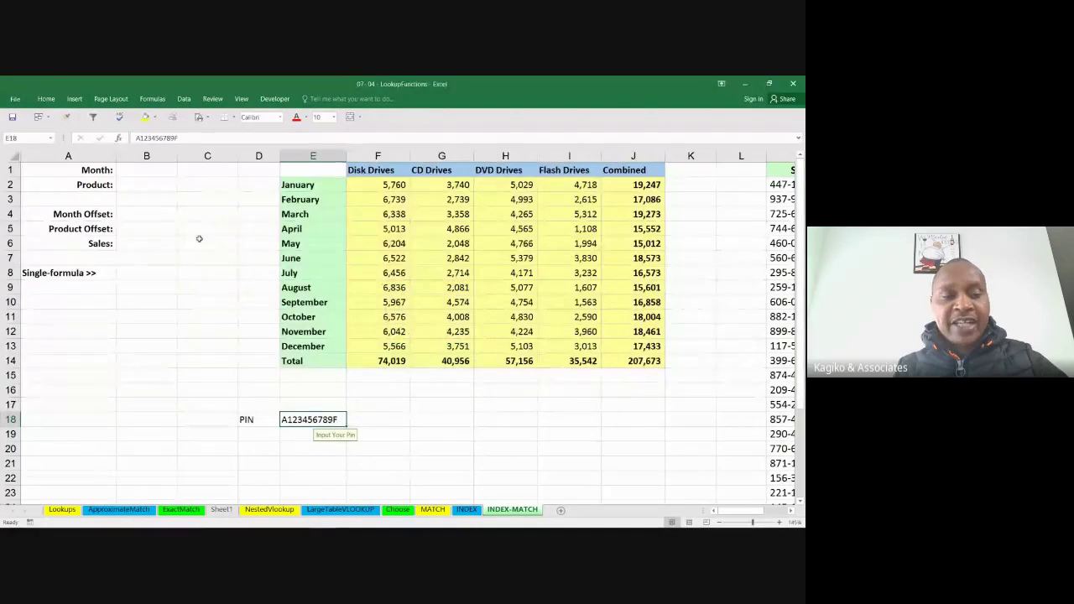
pyautogui.click(183, 100)
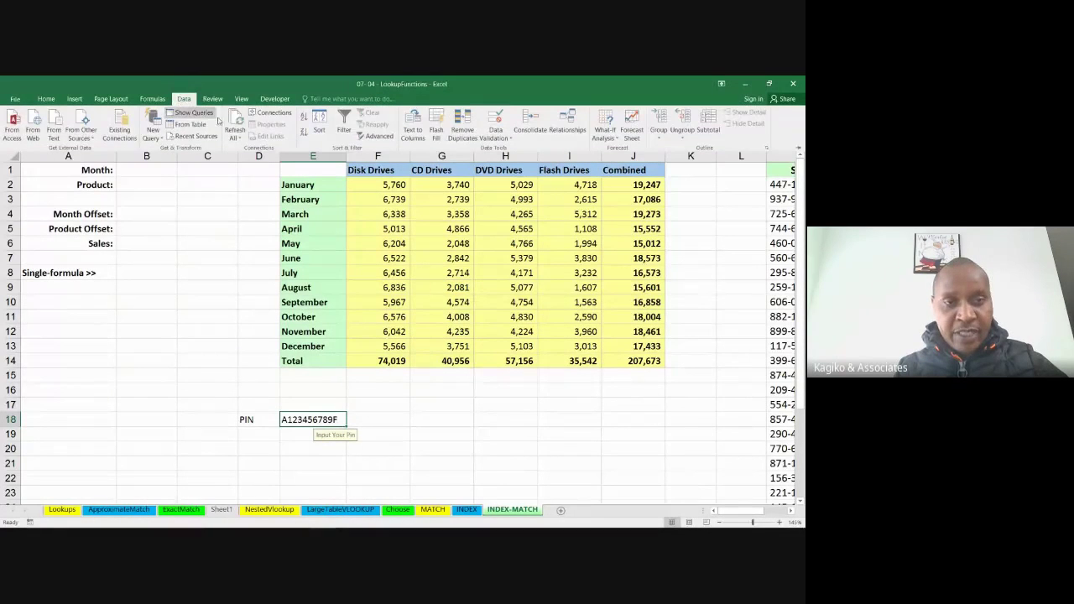
pyautogui.click(507, 141)
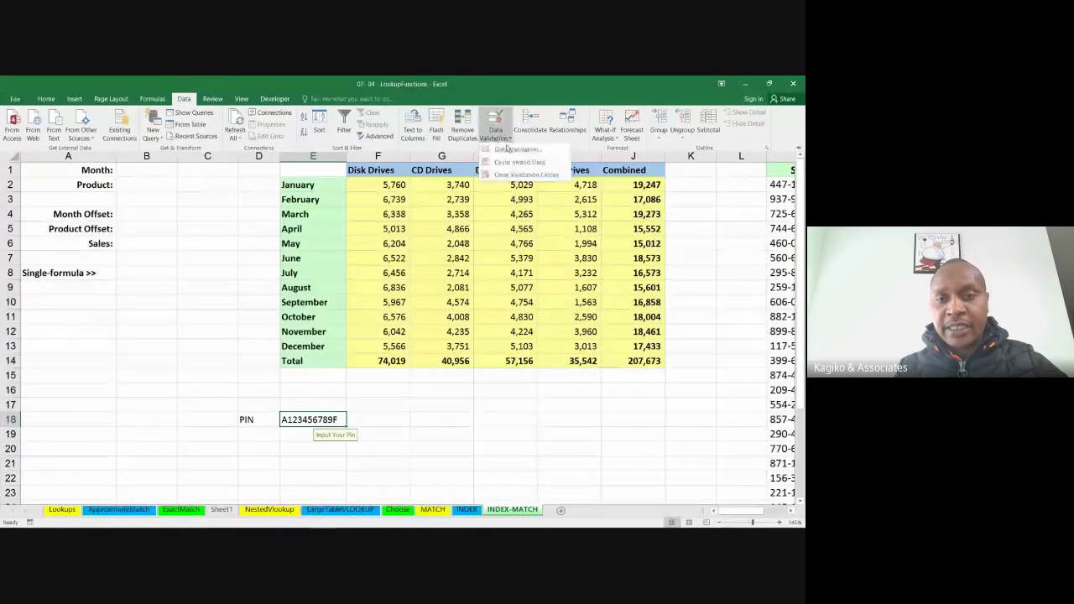
pyautogui.click(512, 151)
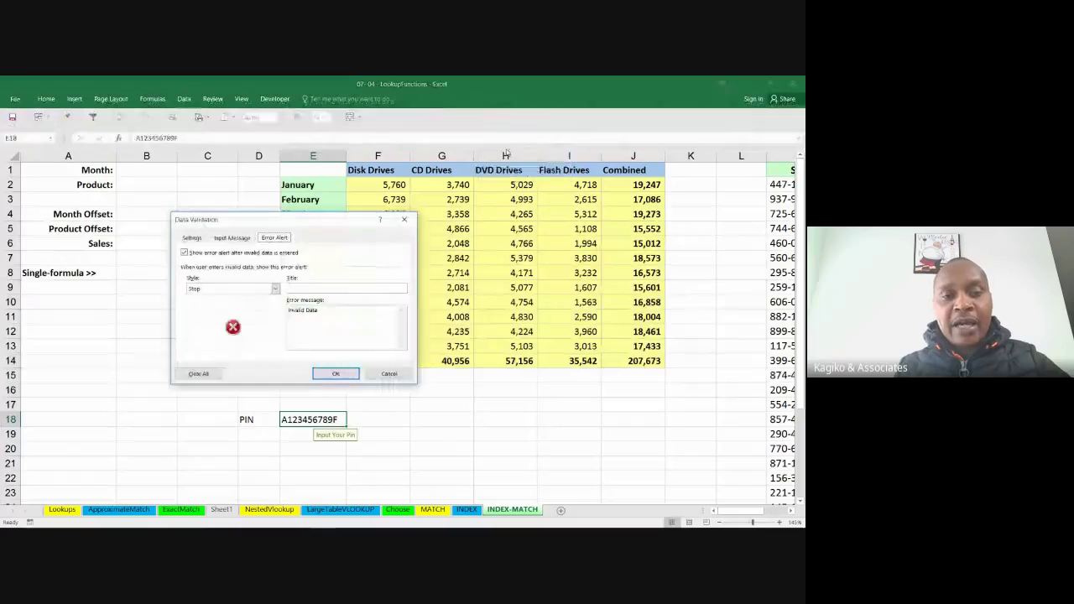
pyautogui.click(191, 238)
pyautogui.click(259, 273)
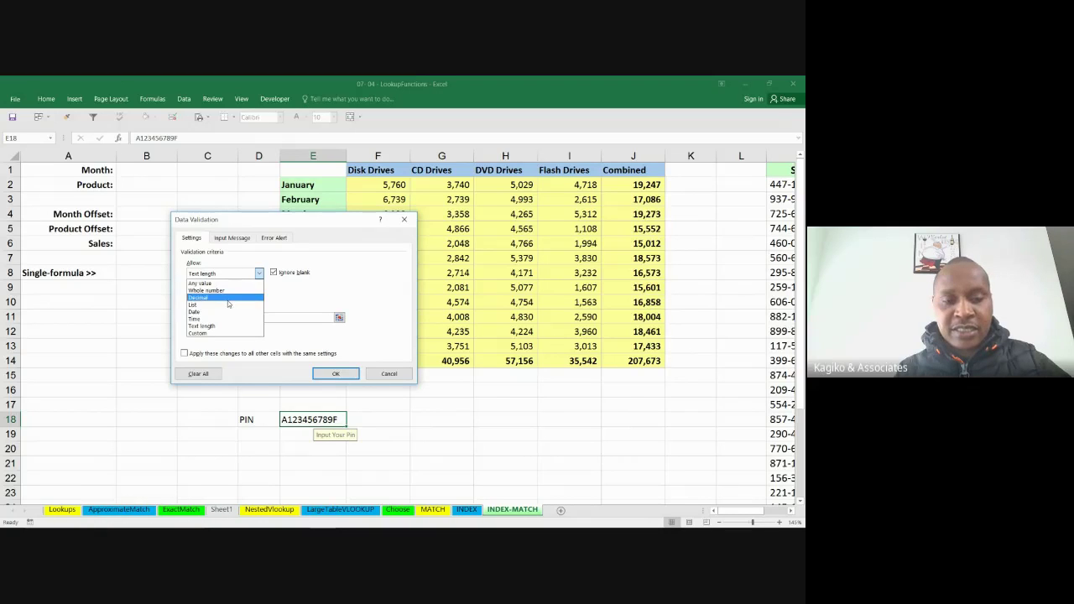
pyautogui.click(387, 372)
pyautogui.click(387, 370)
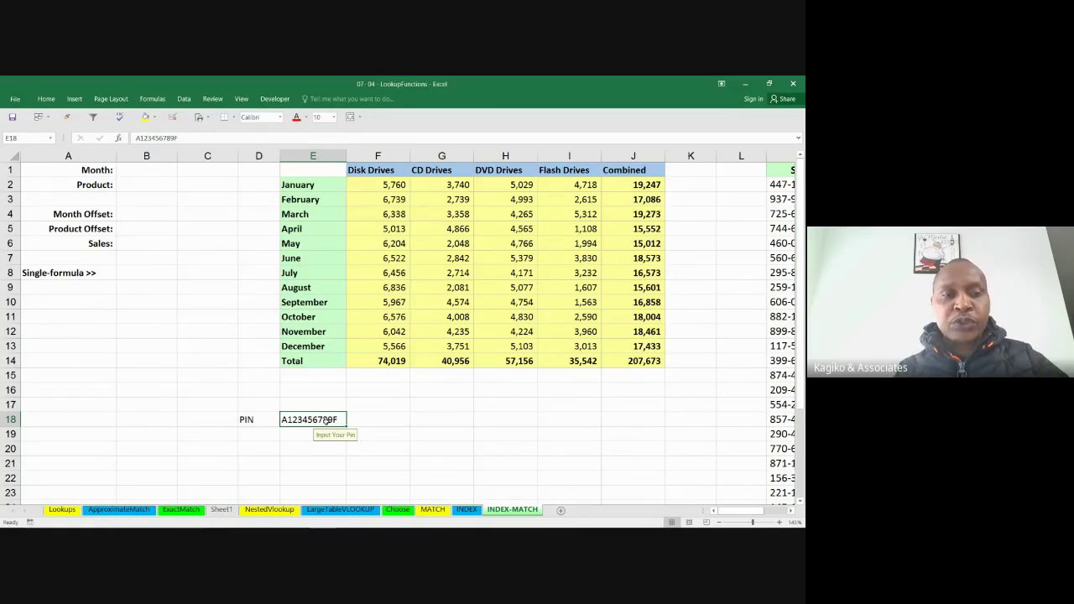
pyautogui.click(156, 167)
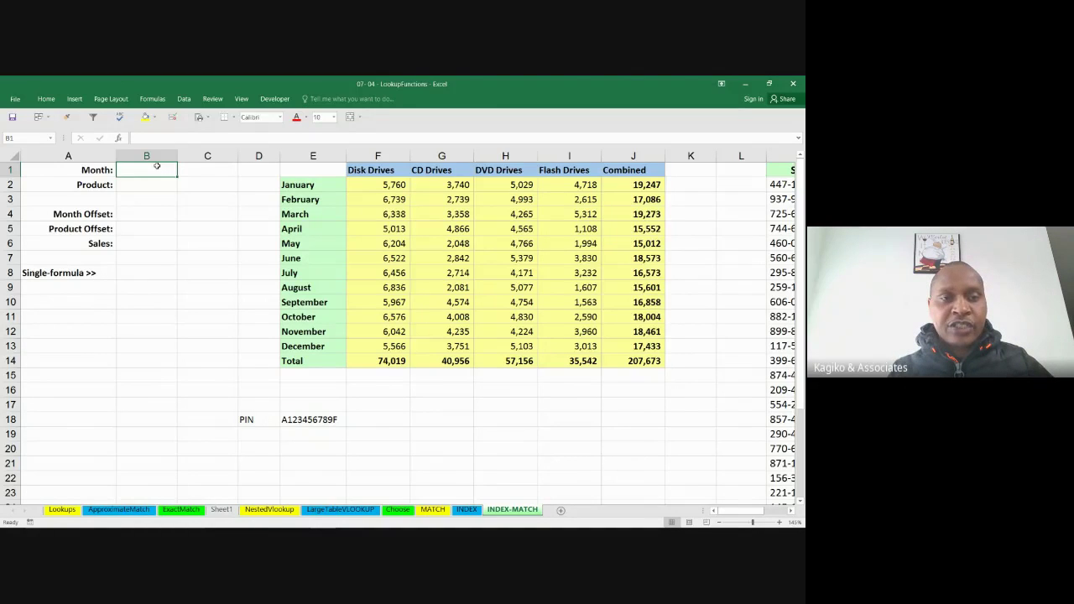
# - Apply List validation to B1 with source =months
pyautogui.click(186, 101)
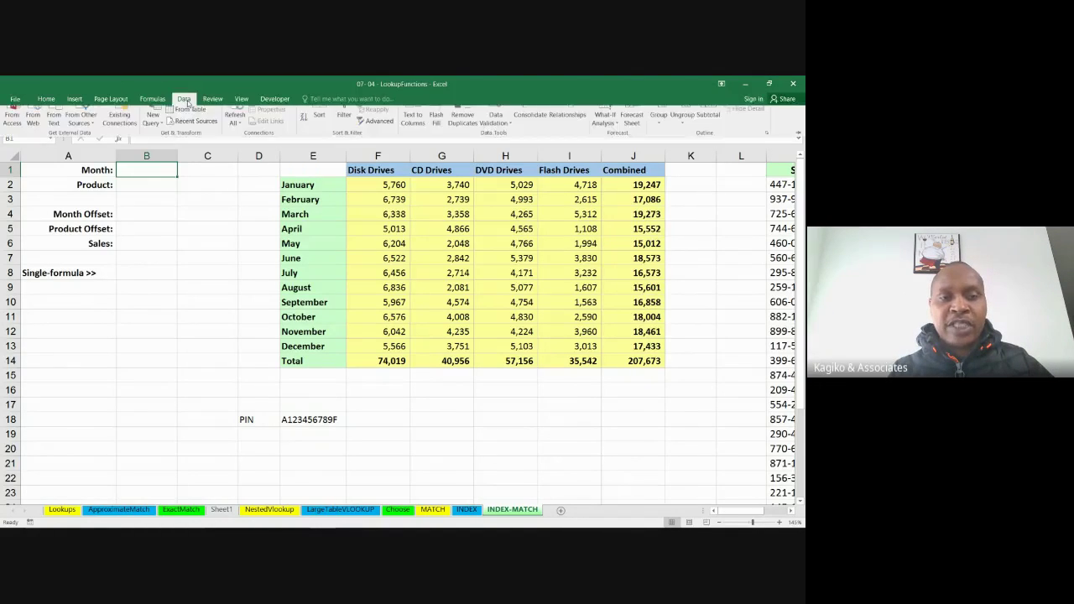
pyautogui.click(496, 137)
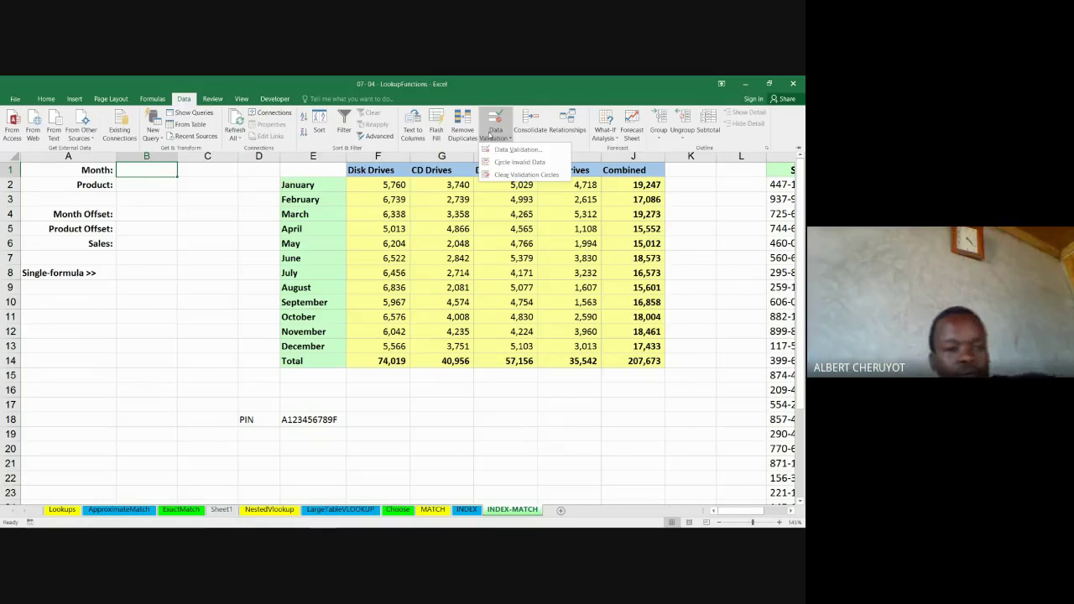
pyautogui.click(514, 149)
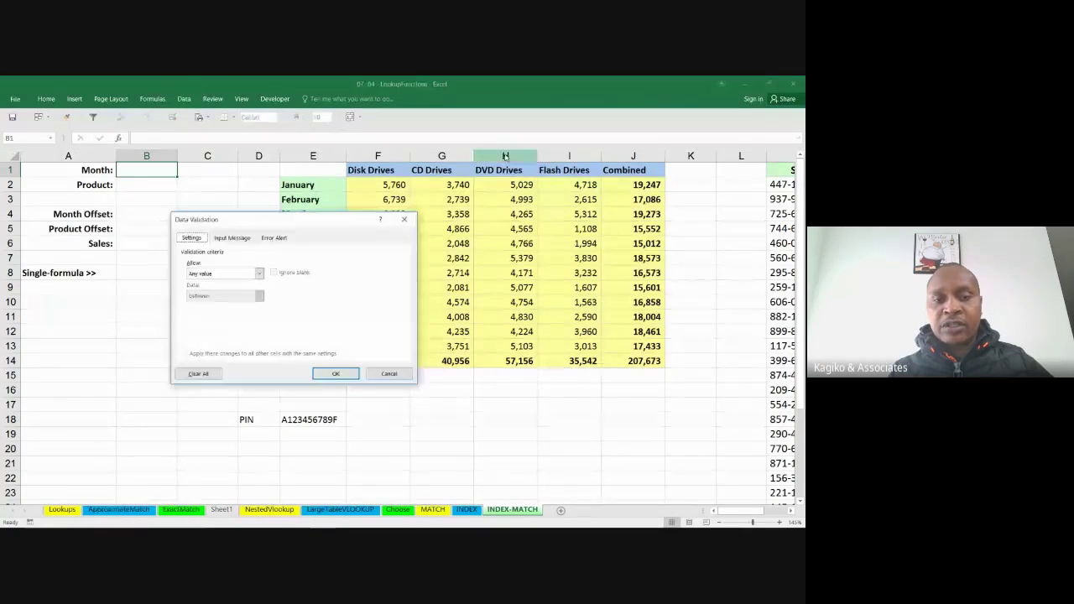
pyautogui.click(259, 273)
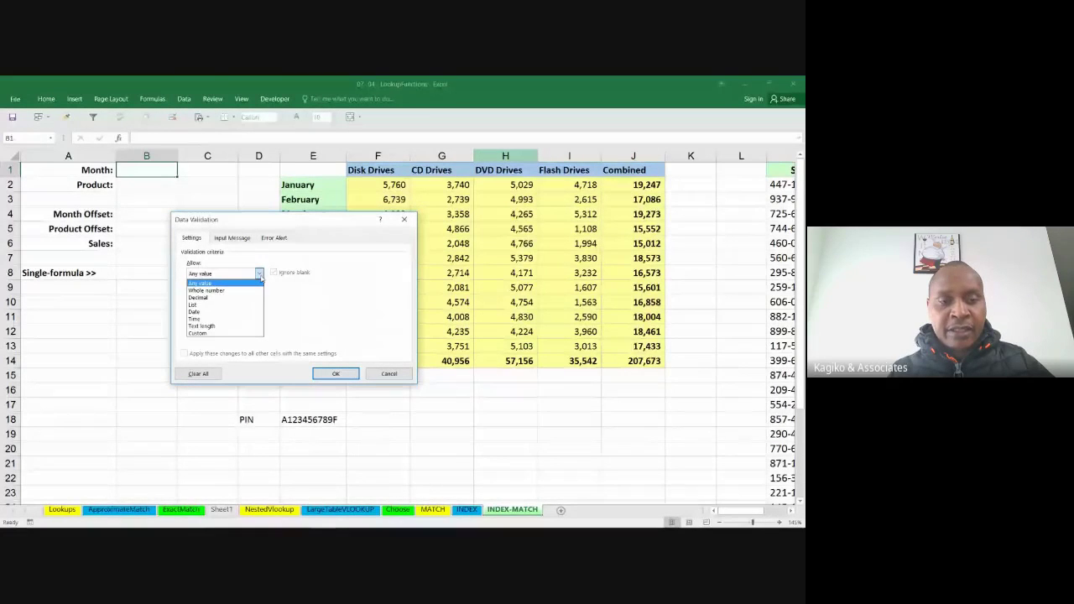
pyautogui.click(216, 305)
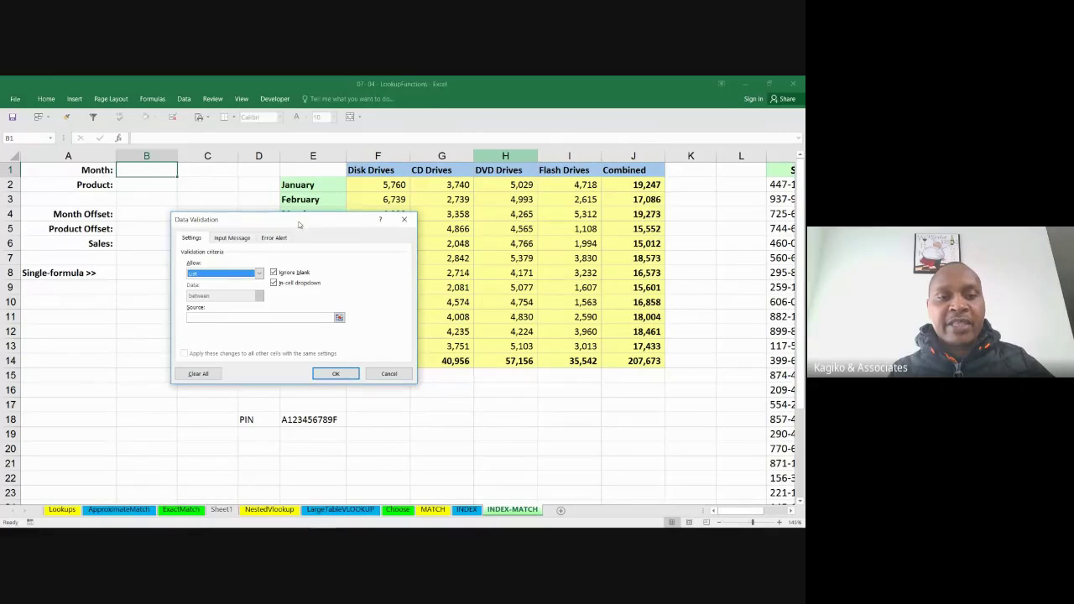
pyautogui.moveTo(298, 223); pyautogui.dragTo(156, 256)
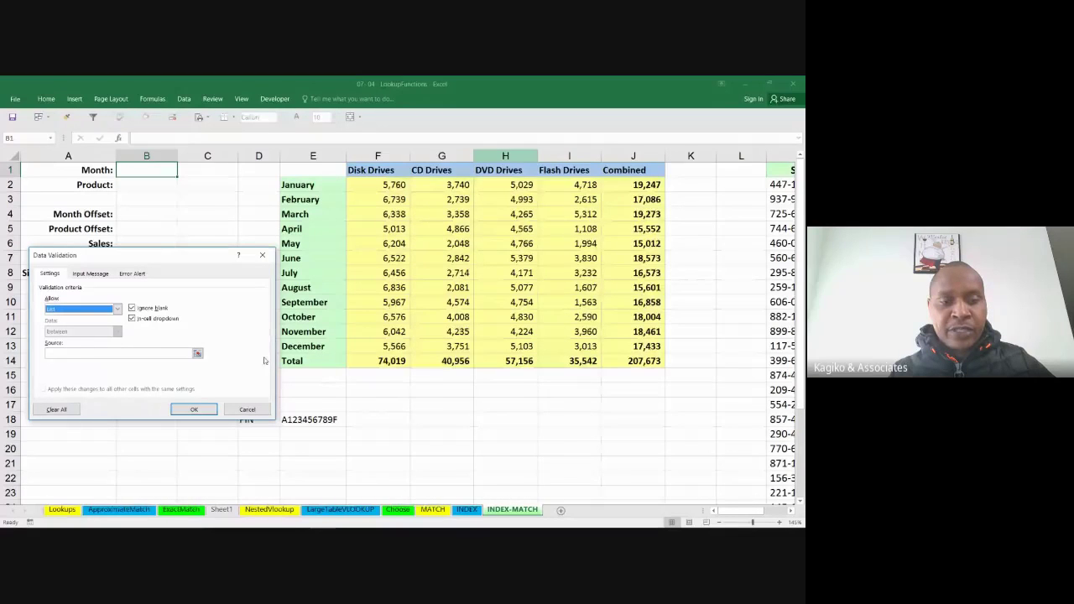
pyautogui.click(198, 353)
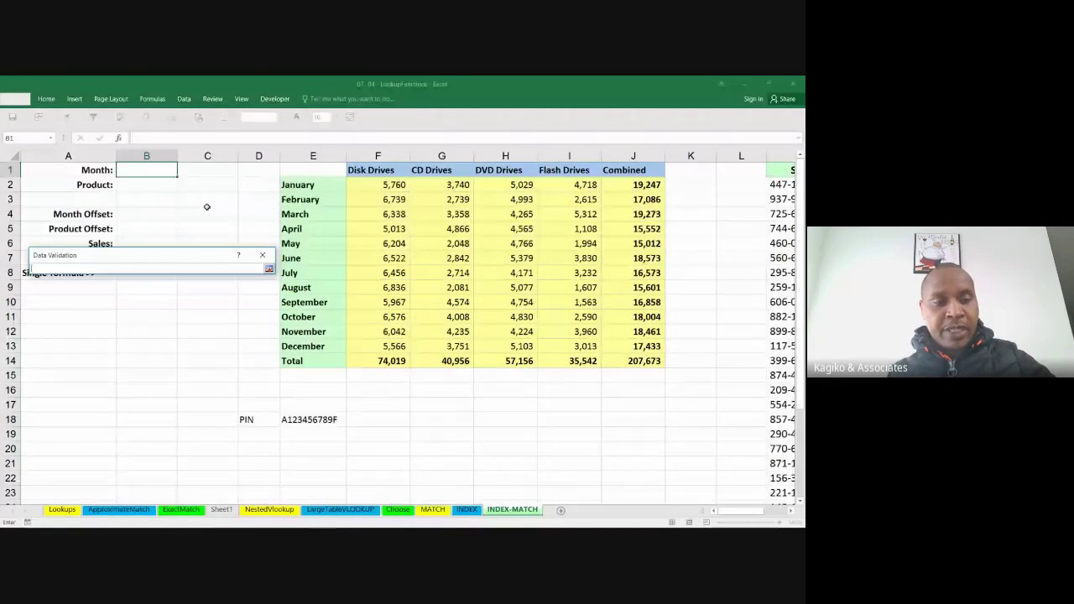
pyautogui.press('Return')
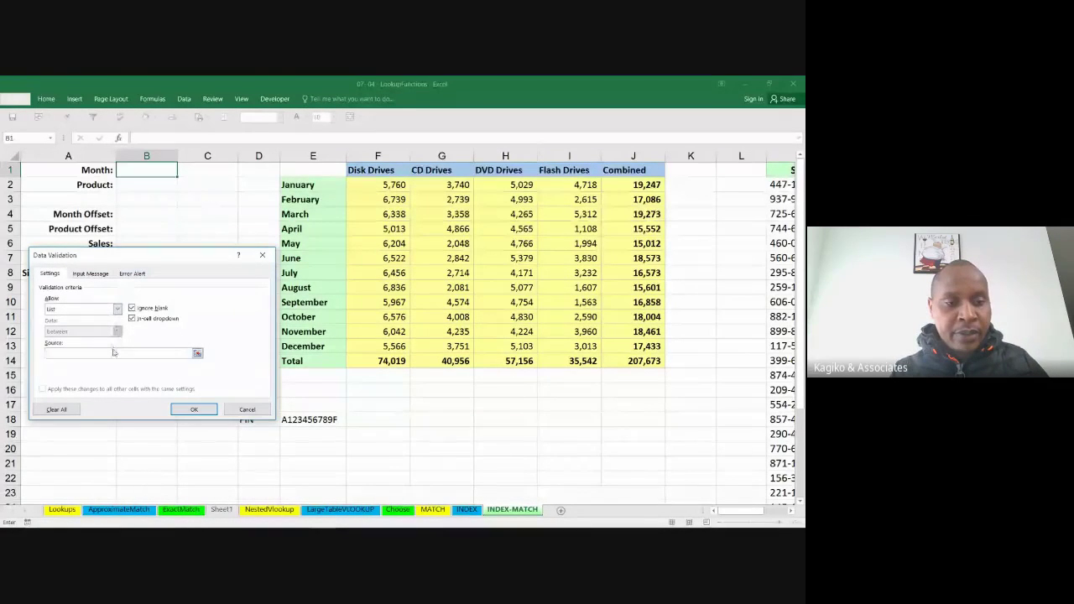
pyautogui.click(111, 353)
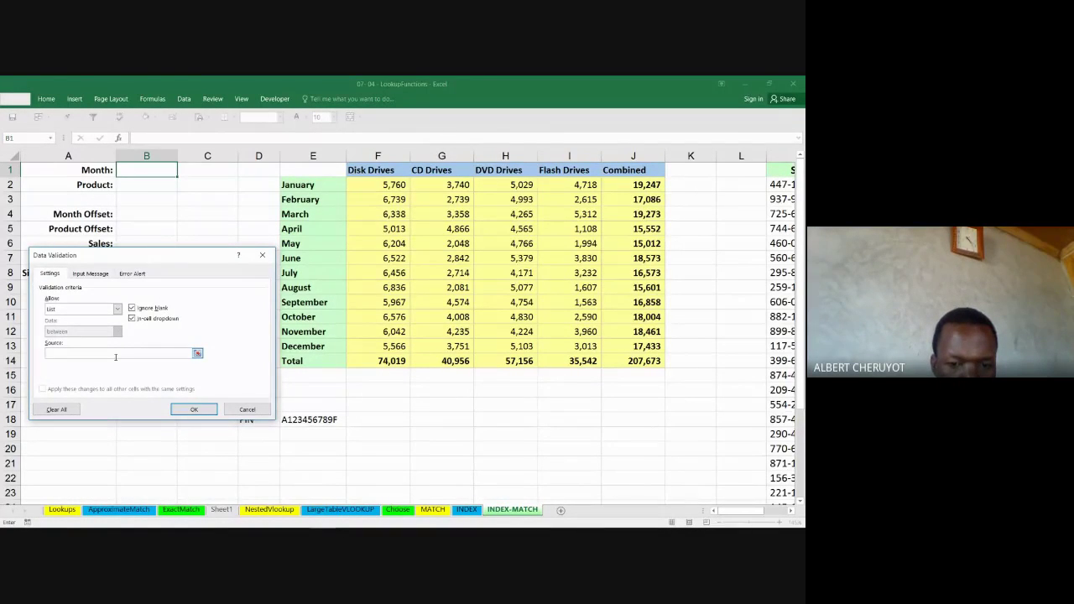
pyautogui.moveTo(304, 185); pyautogui.dragTo(298, 359)
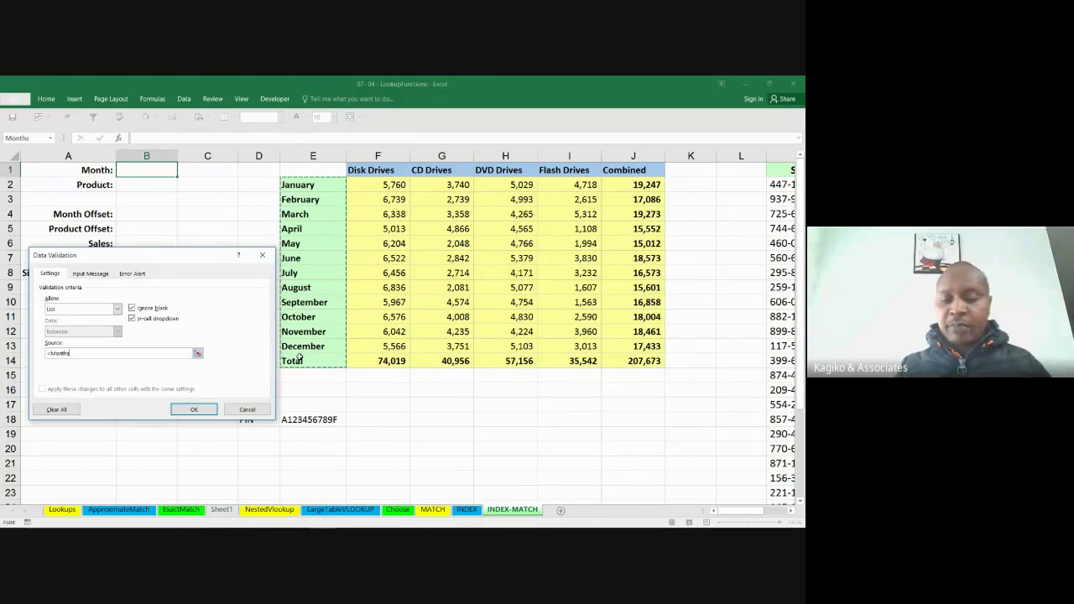
pyautogui.press('BackSpace')
pyautogui.press('BackSpace')
pyautogui.press('BackSpace')
pyautogui.press('BackSpace')
pyautogui.press('BackSpace')
pyautogui.press('BackSpace')
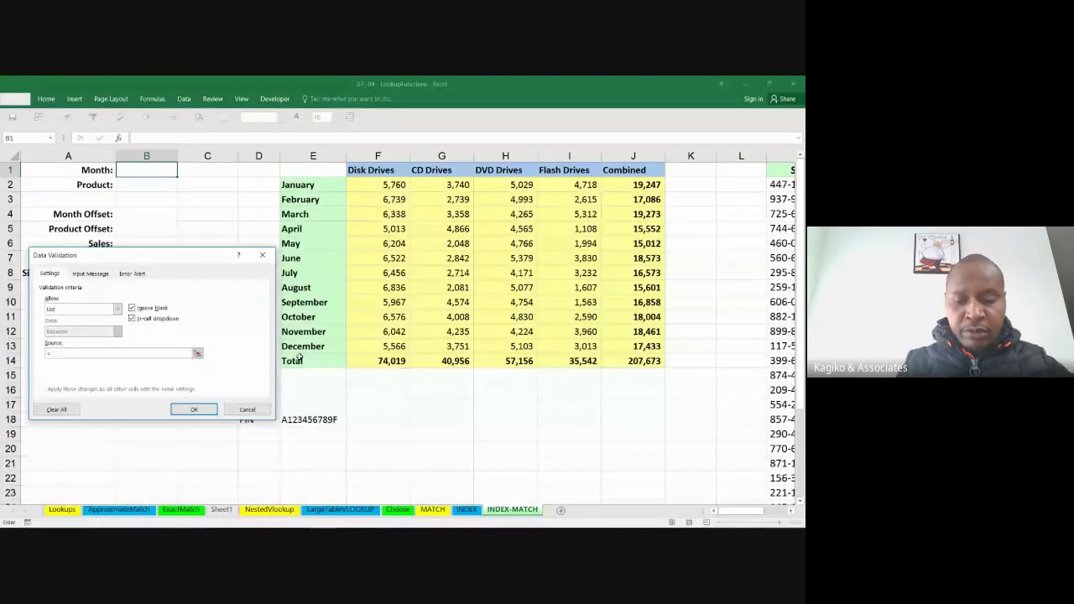
pyautogui.write('months')
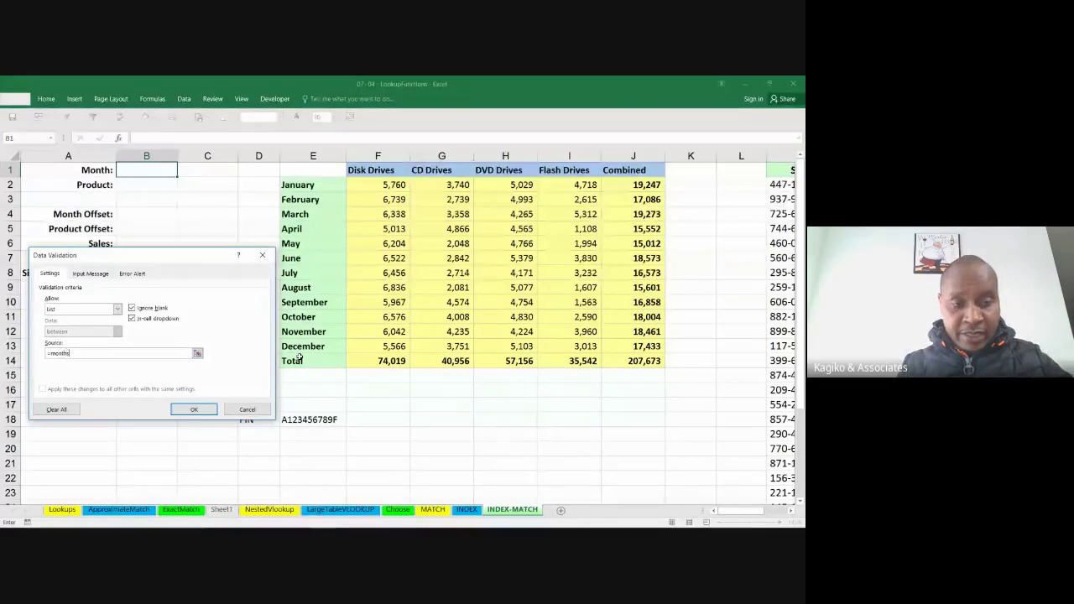
pyautogui.click(195, 410)
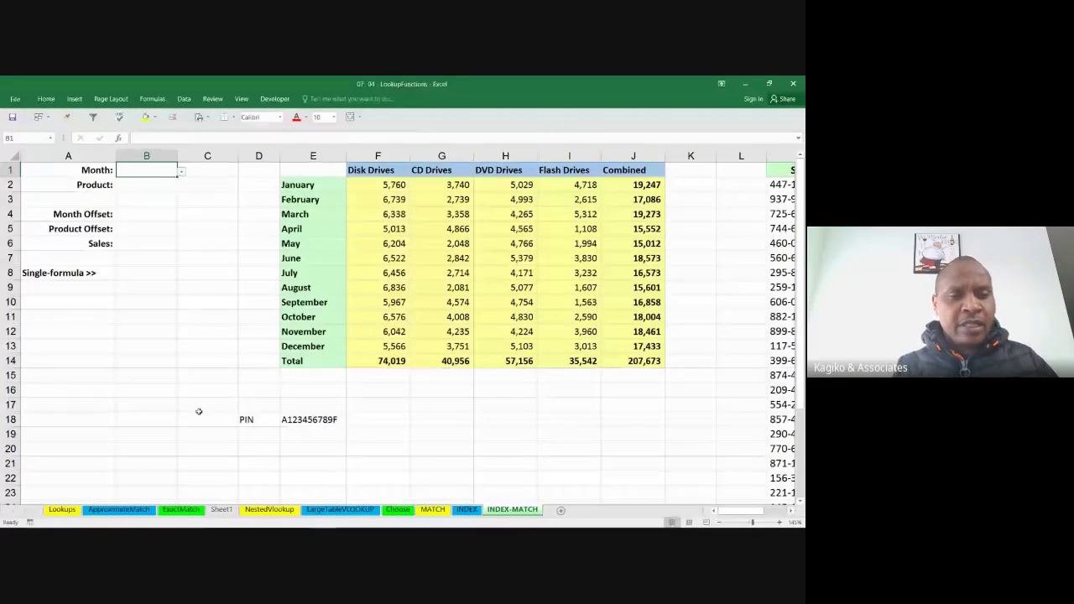
pyautogui.click(180, 174)
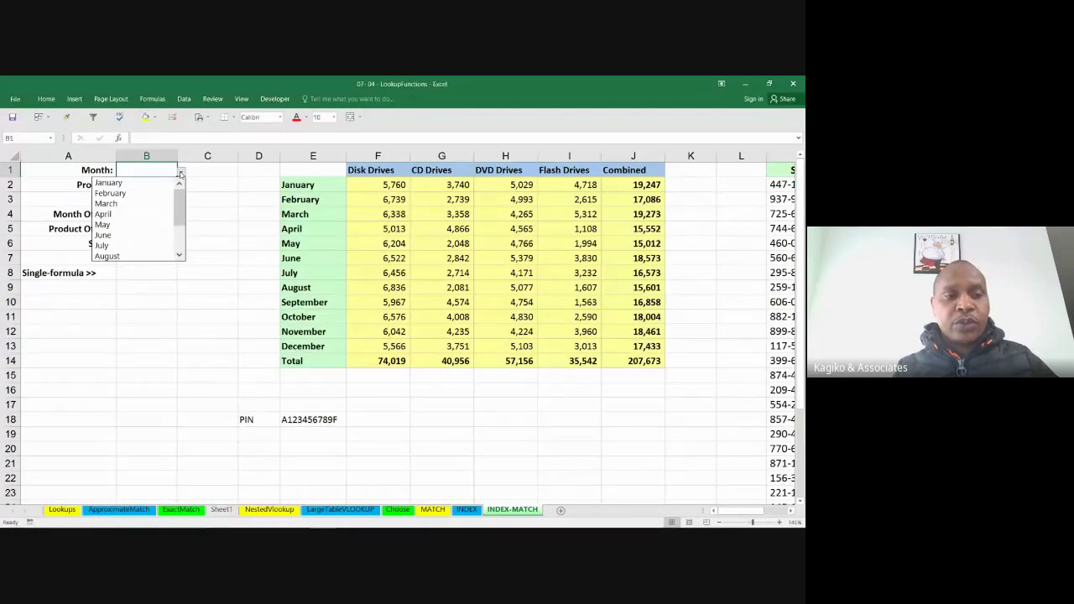
pyautogui.moveTo(178, 202)
pyautogui.mouseDown()
pyautogui.moveTo(180, 243)
pyautogui.moveTo(178, 186)
pyautogui.mouseUp()
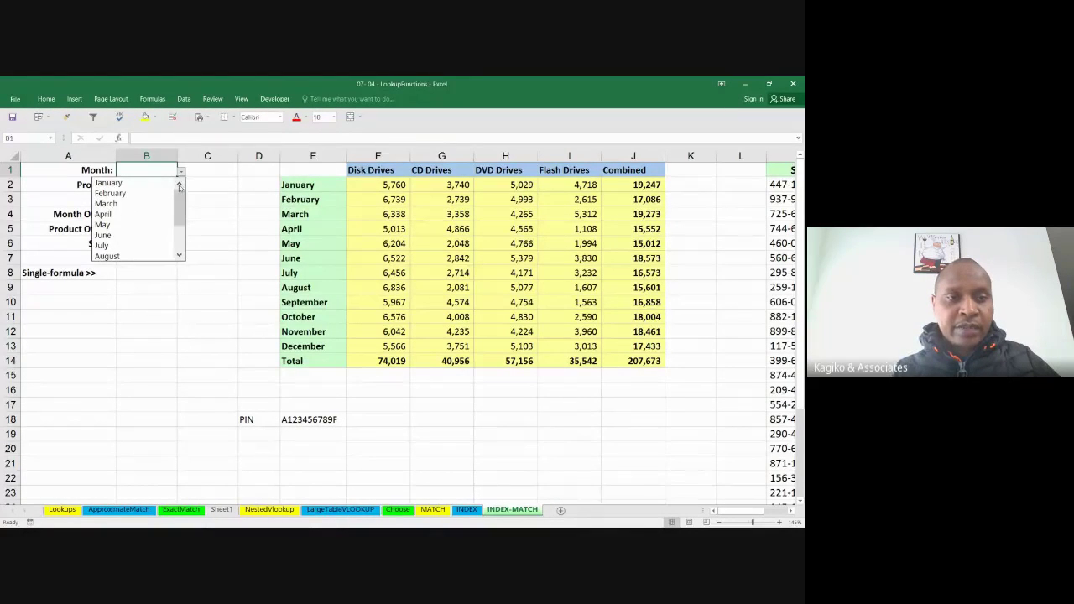
pyautogui.press('Escape')
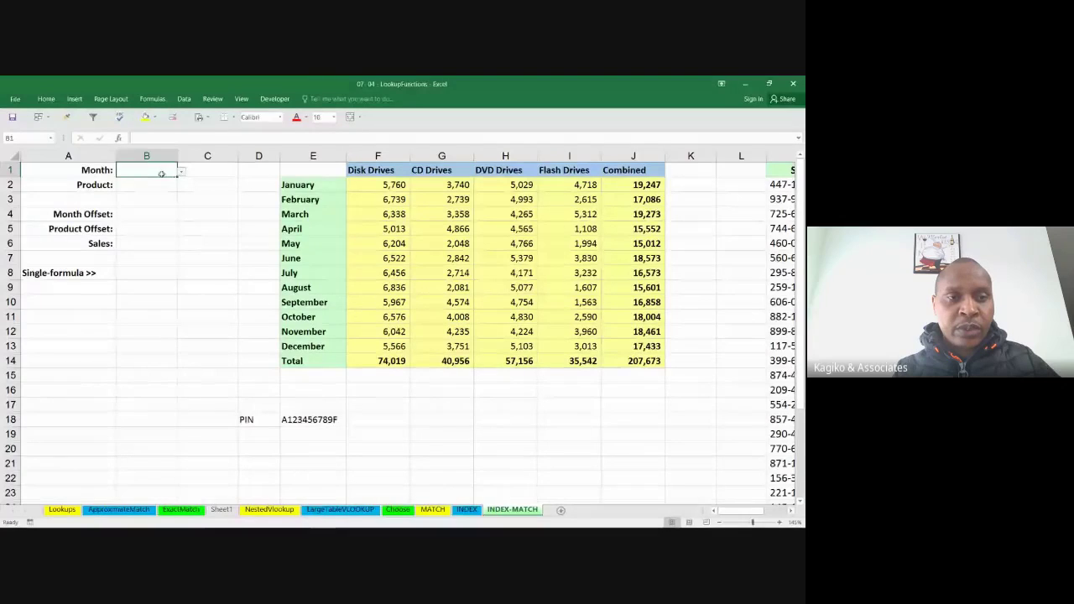
pyautogui.click(173, 117)
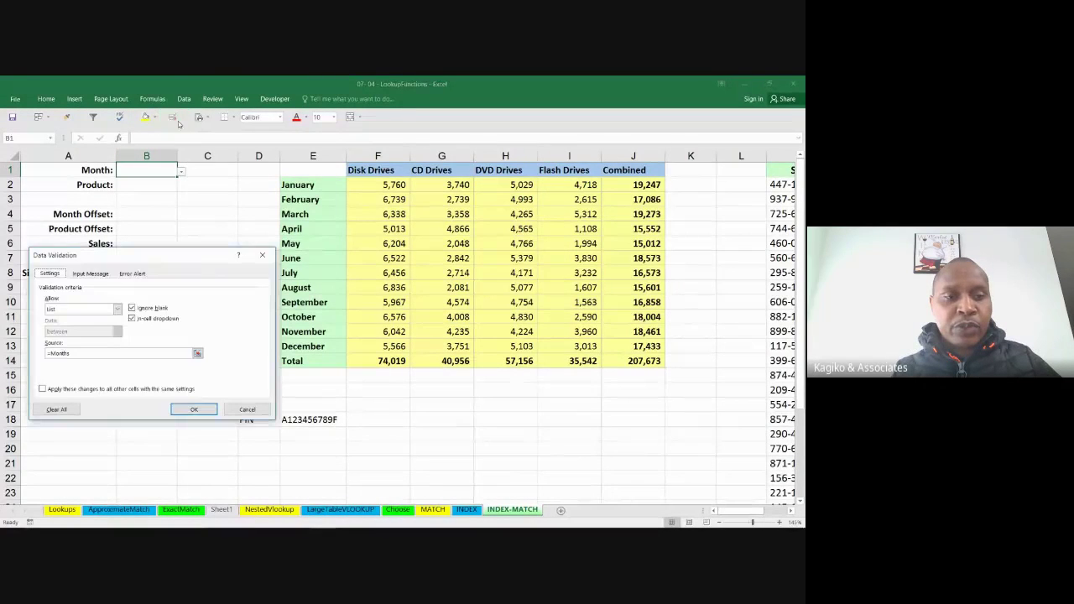
pyautogui.click(94, 274)
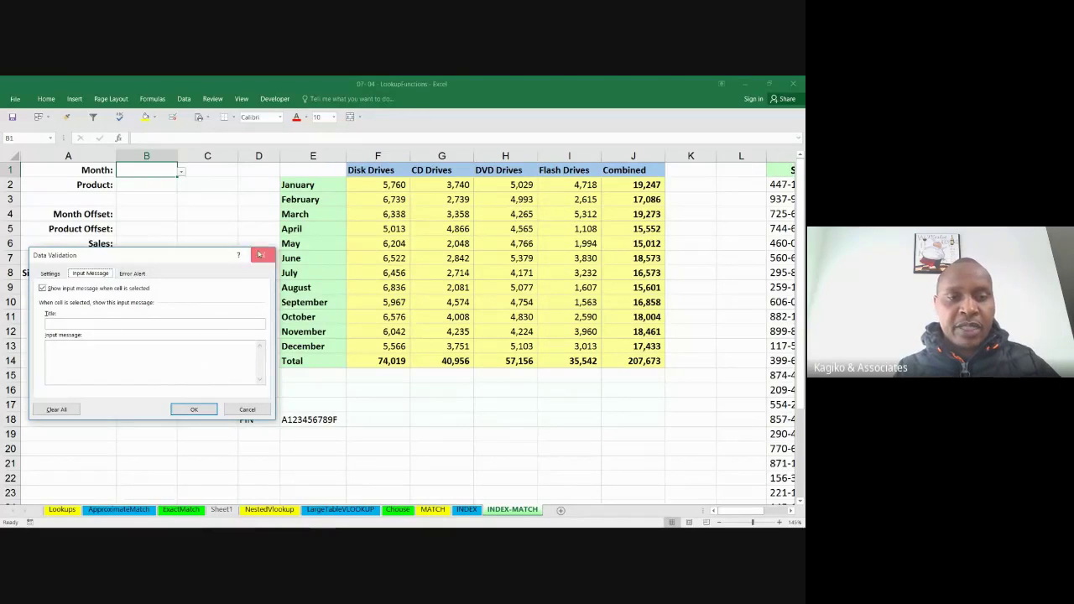
pyautogui.click(262, 255)
pyautogui.click(156, 188)
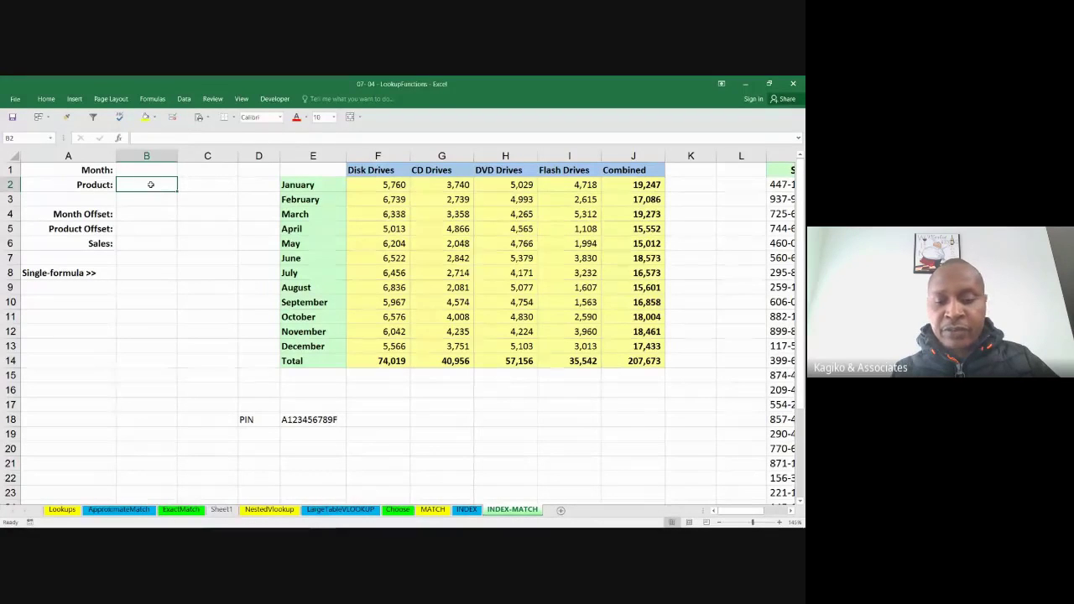
# - Give B2 a List validation sourced from =products
pyautogui.click(172, 117)
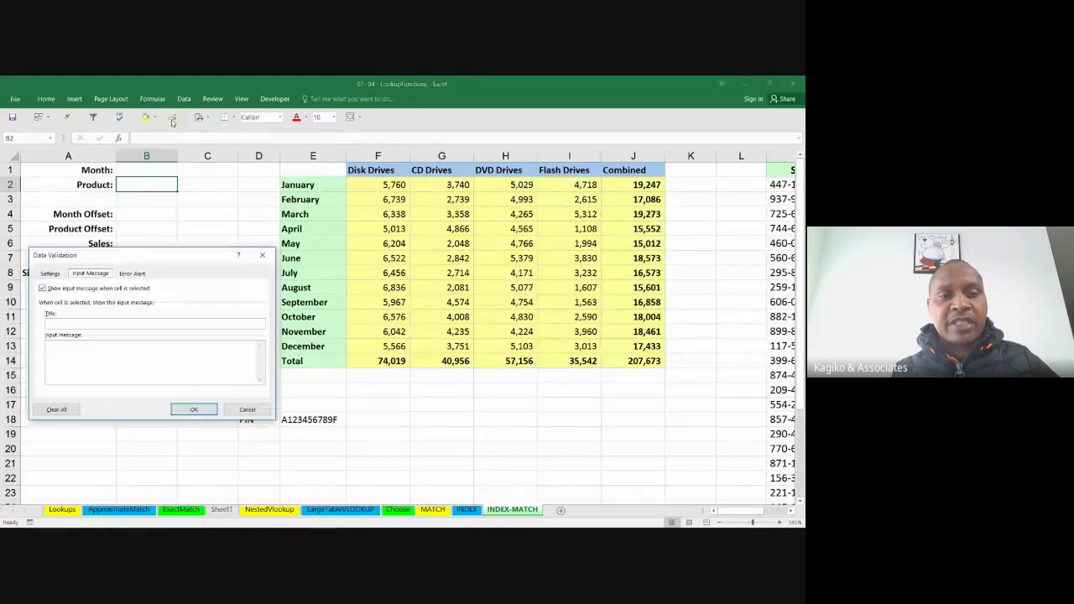
pyautogui.click(54, 275)
pyautogui.click(118, 309)
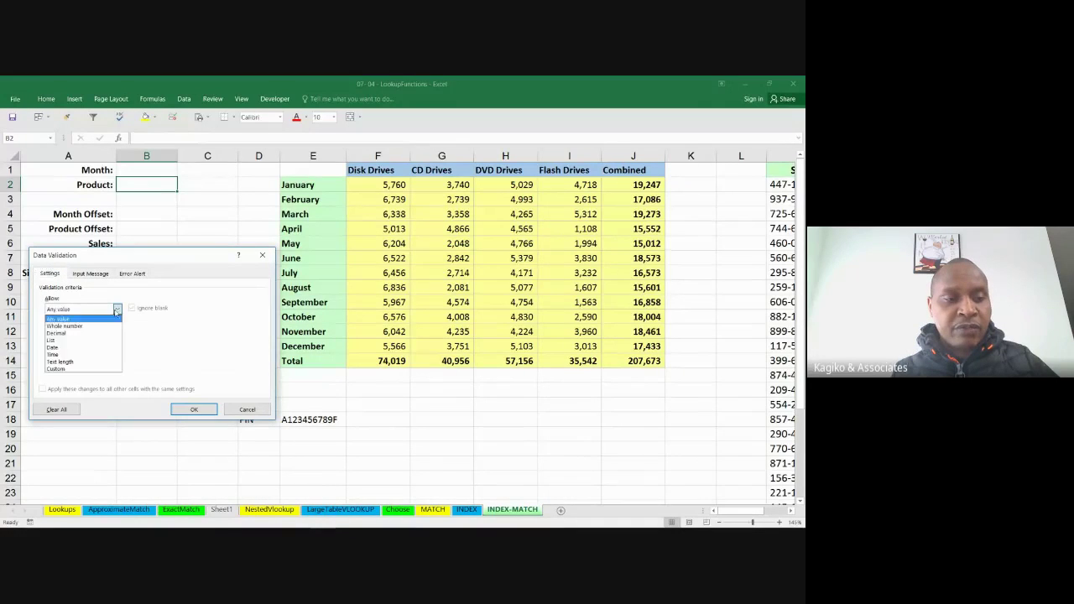
pyautogui.click(70, 341)
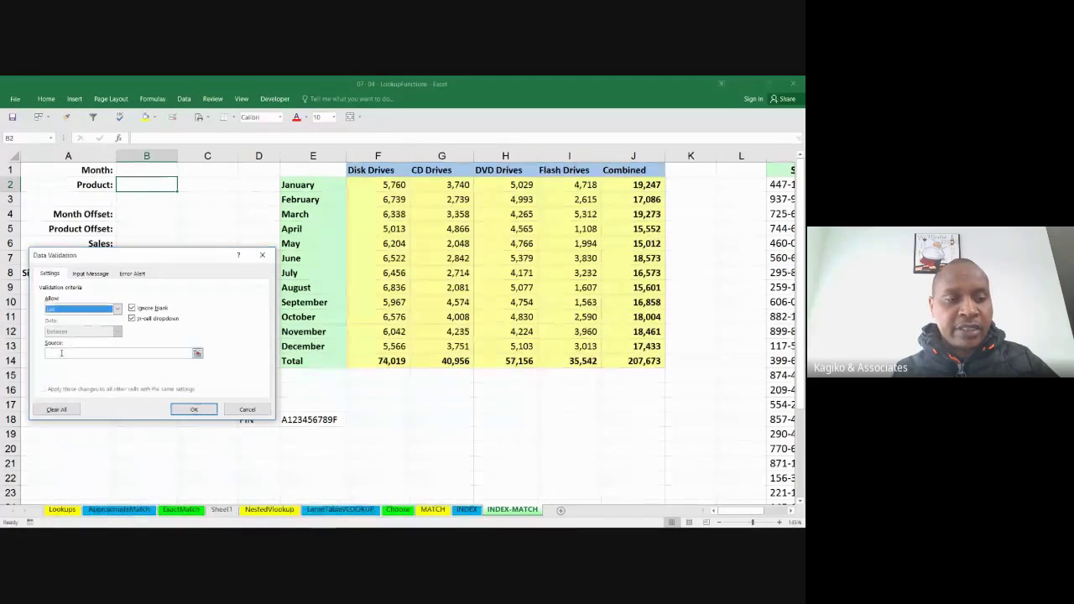
pyautogui.click(61, 353)
pyautogui.write('=products')
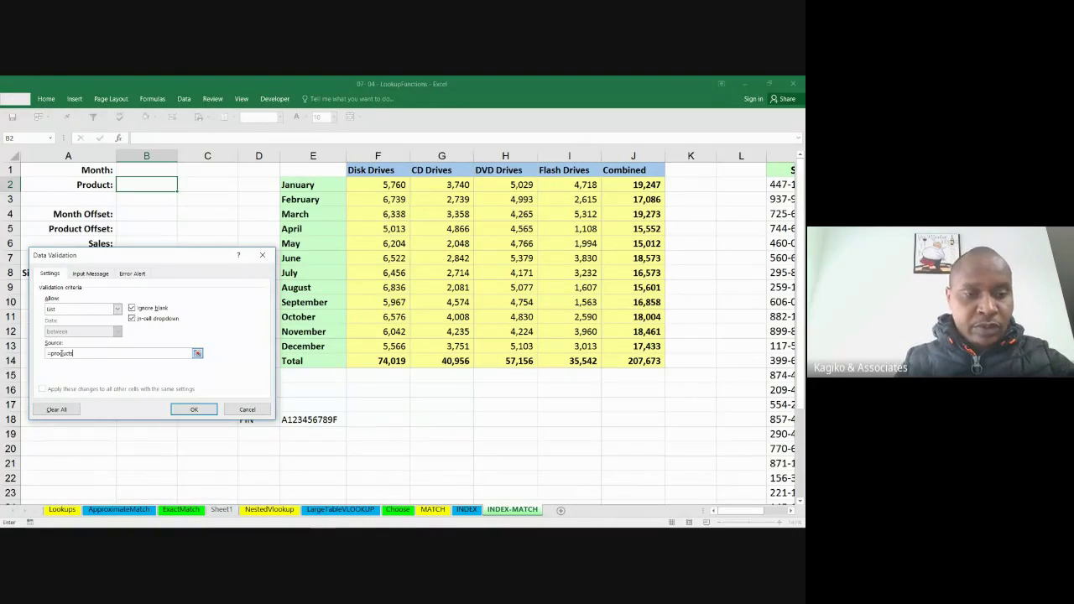
pyautogui.press('Return')
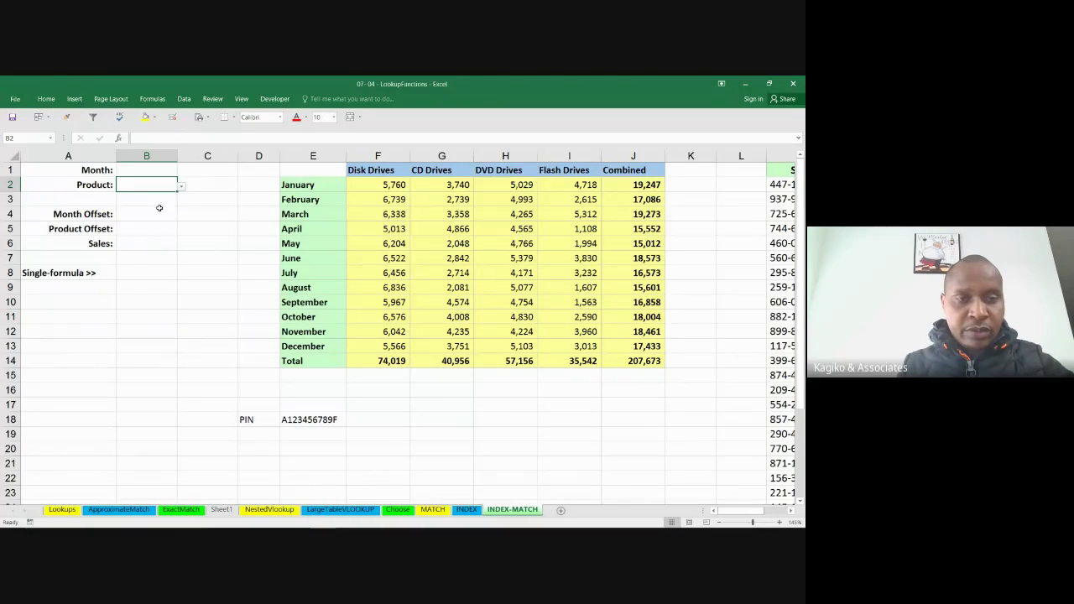
# - Choose CD Drives in B2 and February in B1 from their drop-downs
pyautogui.click(182, 186)
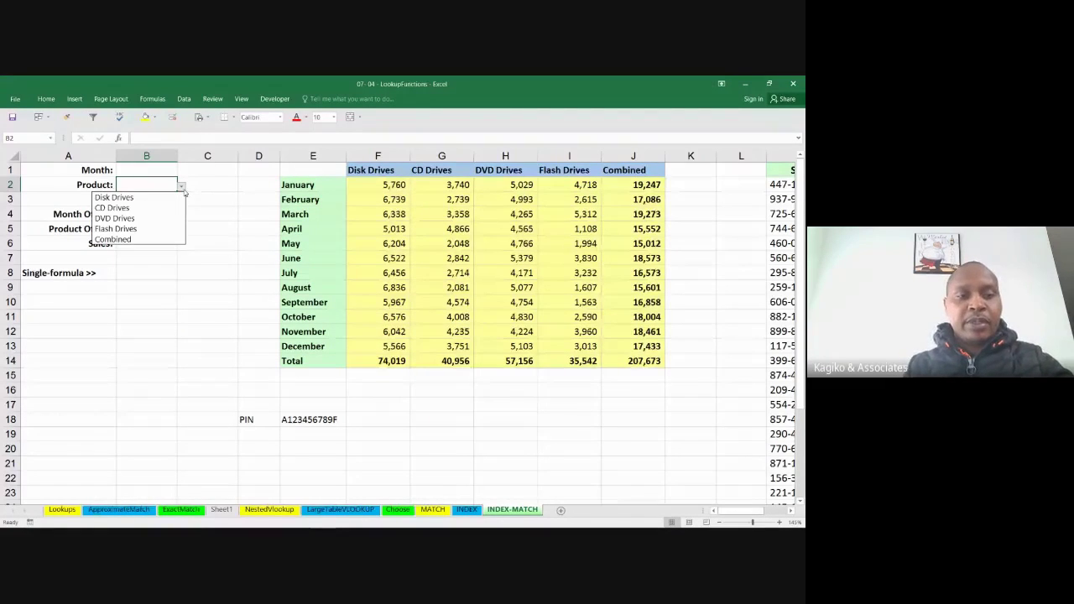
pyautogui.click(155, 206)
pyautogui.click(174, 171)
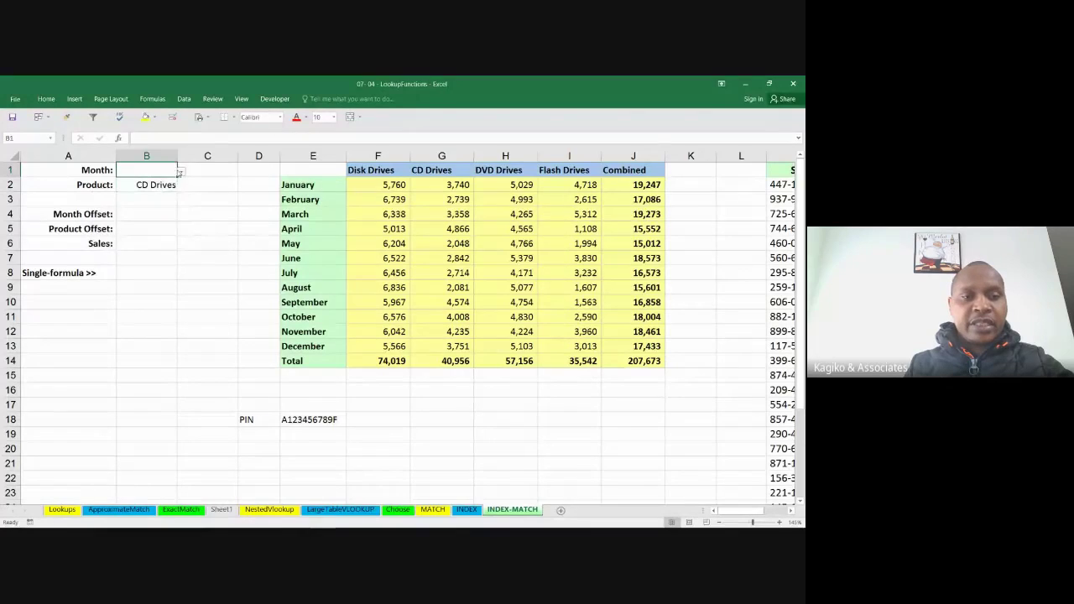
pyautogui.click(181, 173)
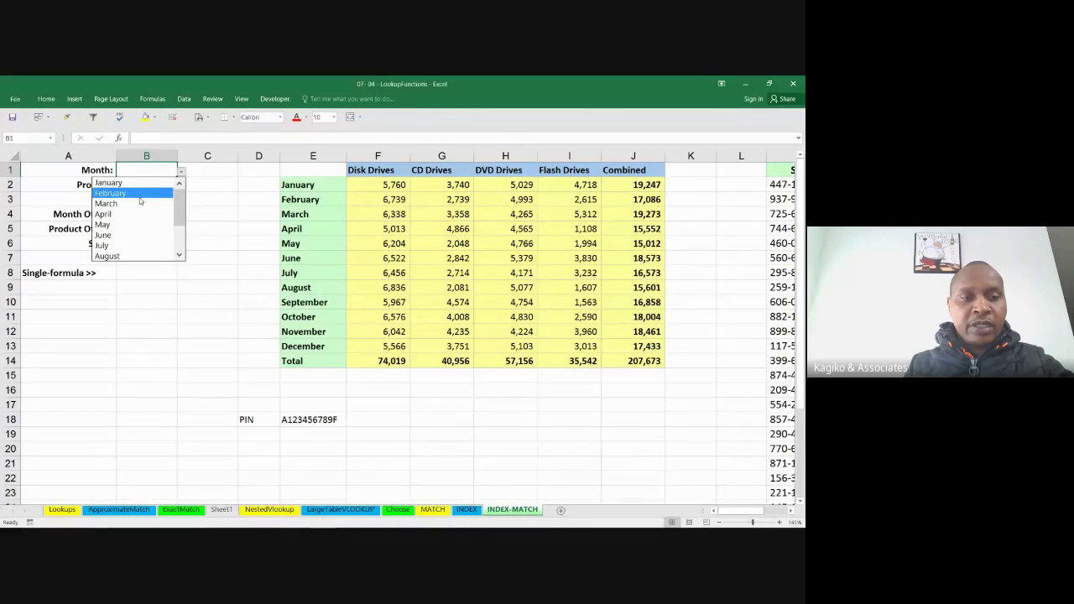
pyautogui.click(140, 195)
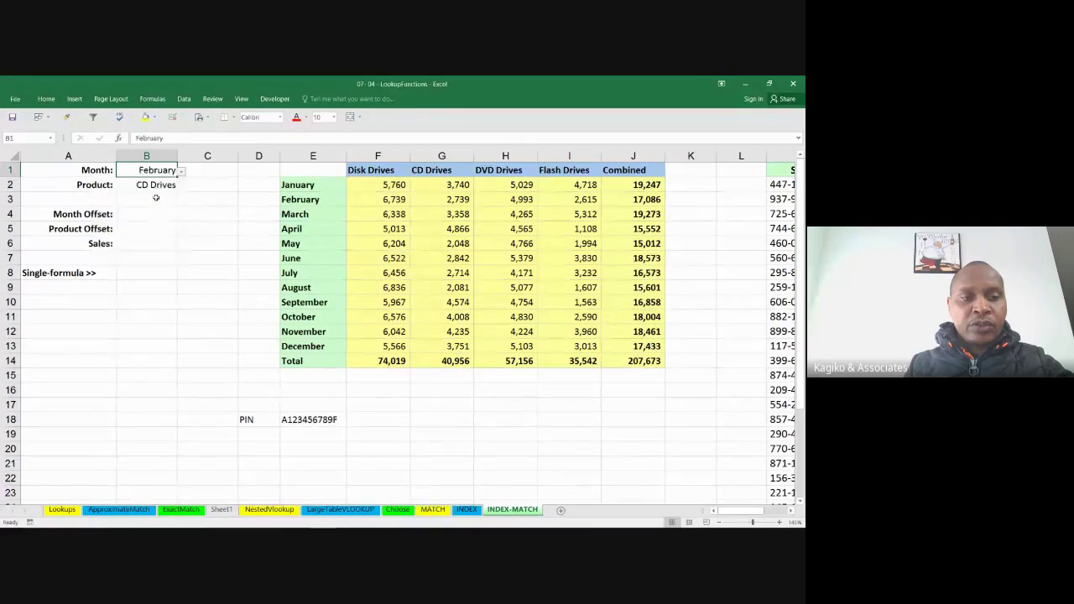
pyautogui.click(225, 223)
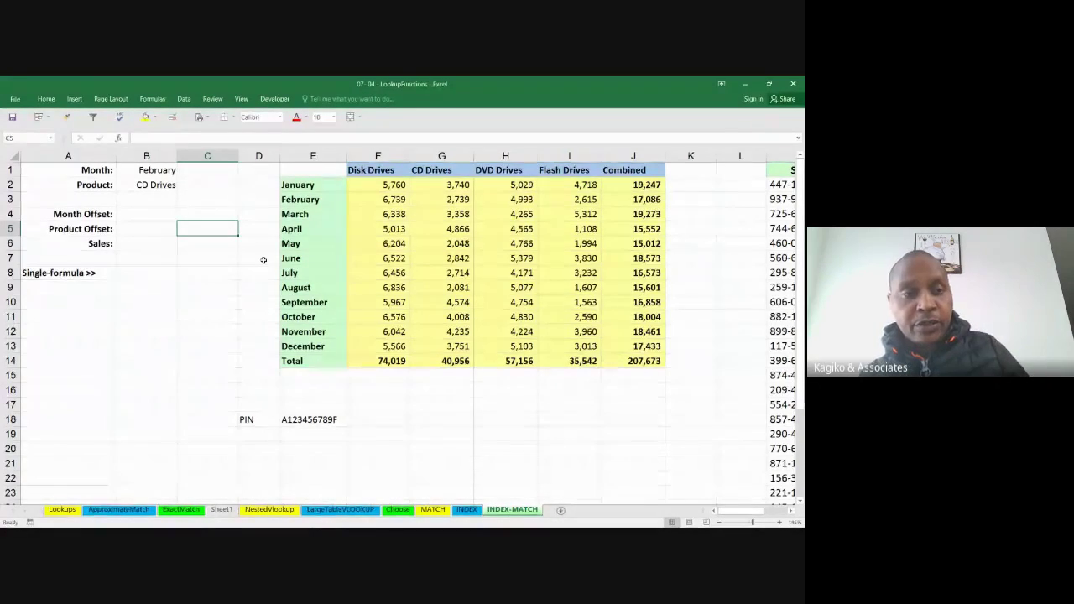
# - Admit the waiting participant from the Meet join request, then go back to the Excel workbook
pyautogui.hotkey('alt', 'Tab')
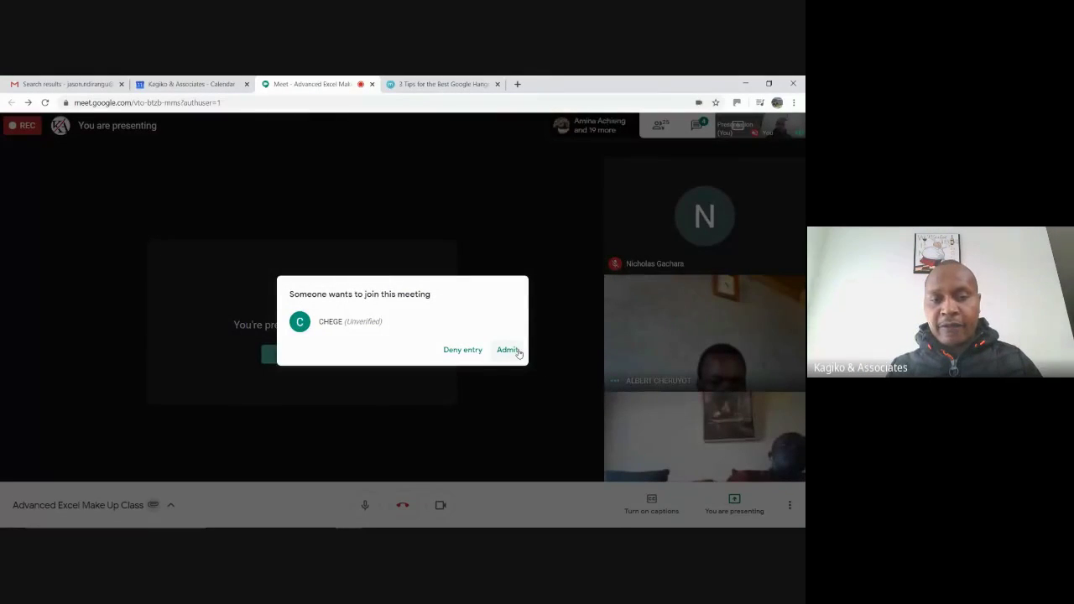
pyautogui.click(508, 350)
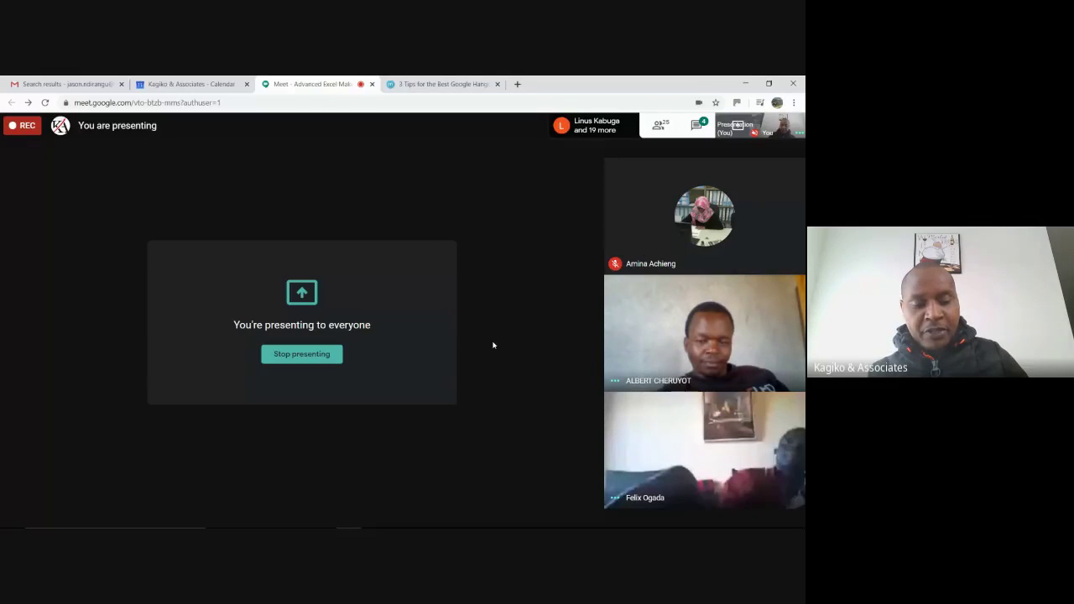
pyautogui.hotkey('alt', 'Tab')
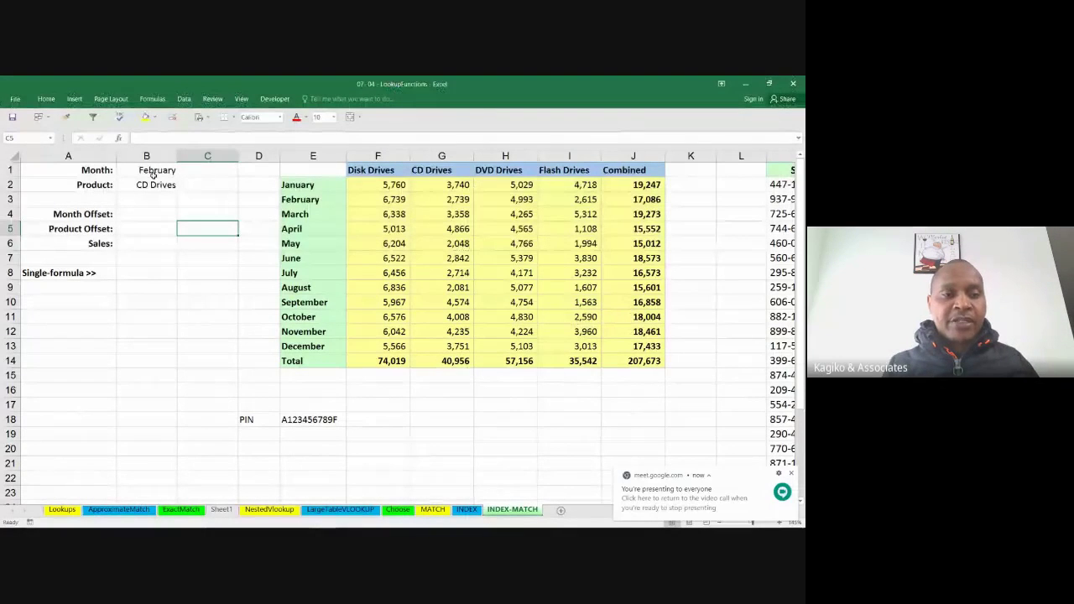
# - Enter =MATCH(B1,Months,0) in the Month Offset cell B4, returning 2 for February
pyautogui.click(153, 172)
pyautogui.click(156, 185)
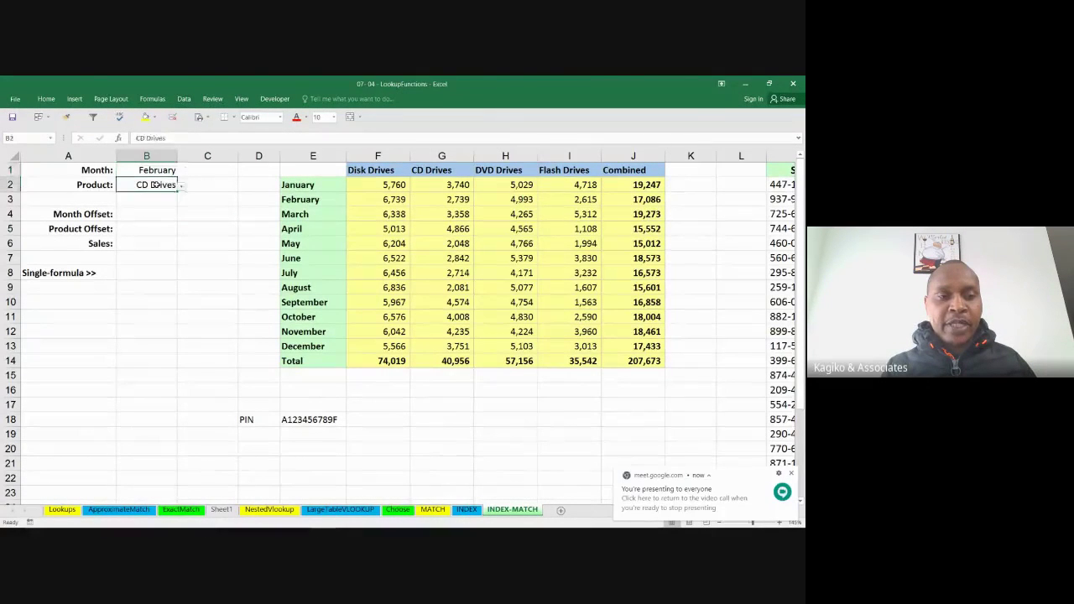
pyautogui.click(150, 217)
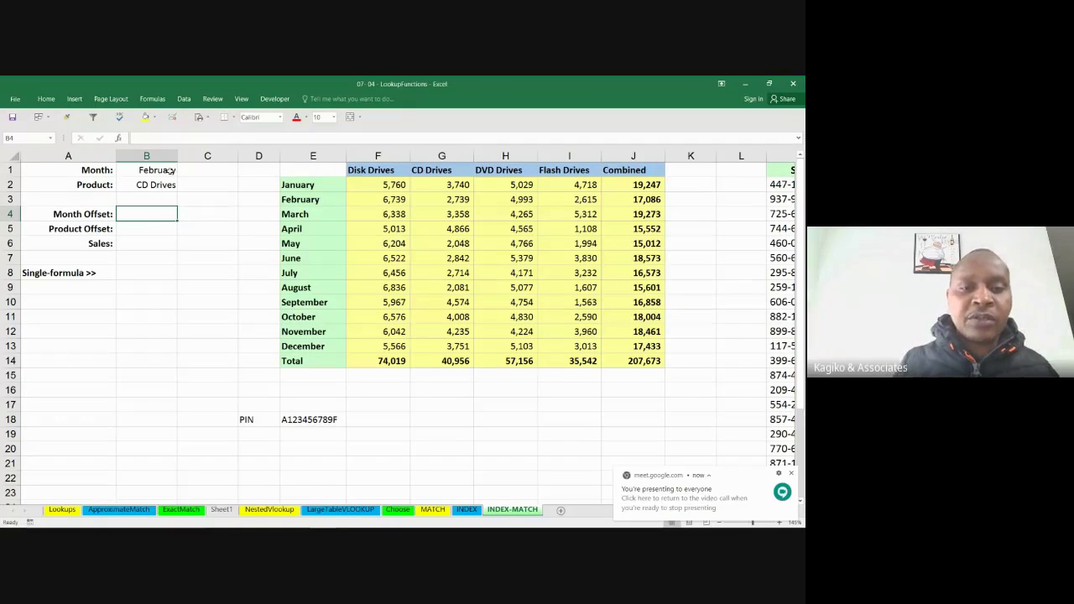
pyautogui.write('=')
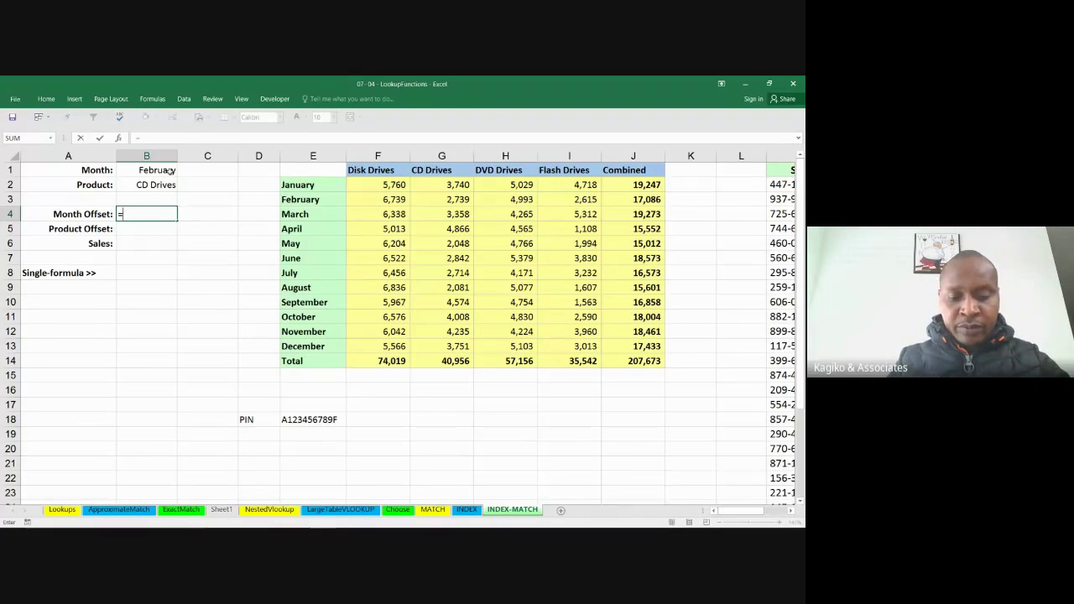
pyautogui.write('mat')
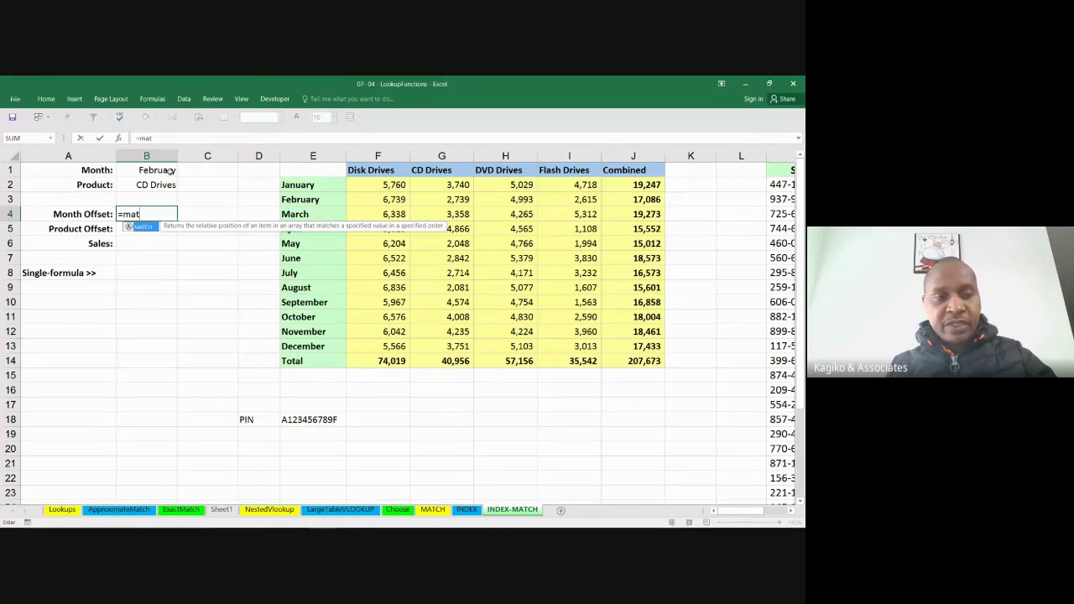
pyautogui.press('Tab')
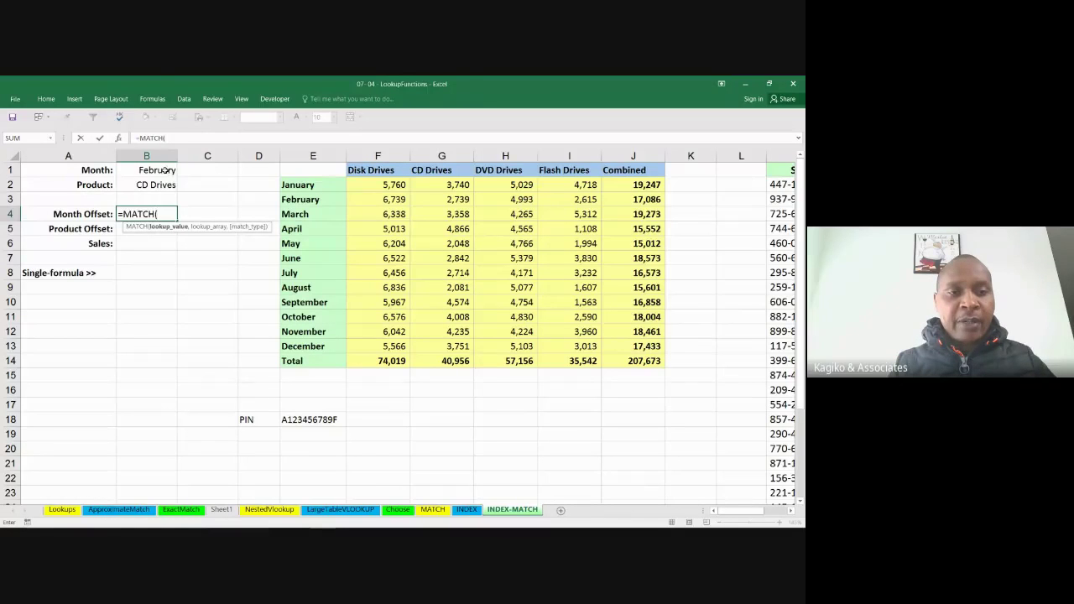
pyautogui.click(168, 171)
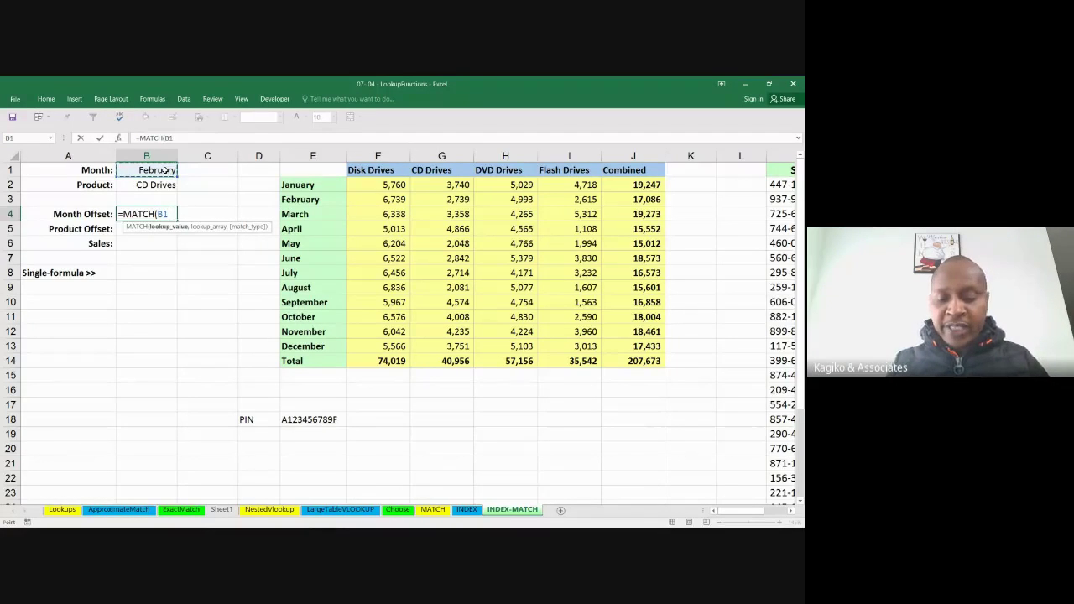
pyautogui.write(',')
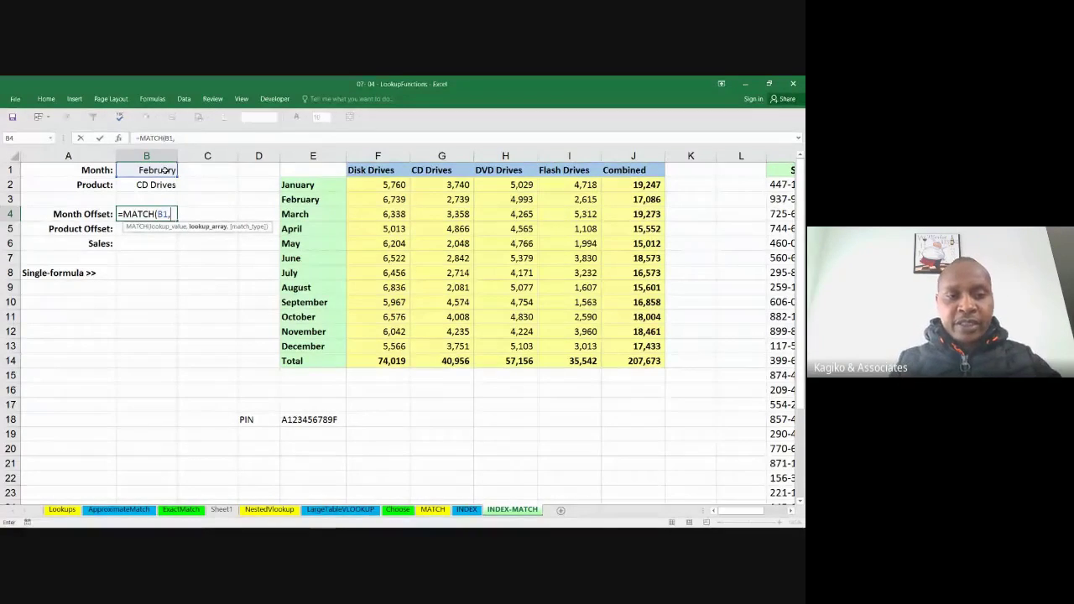
pyautogui.write('mo')
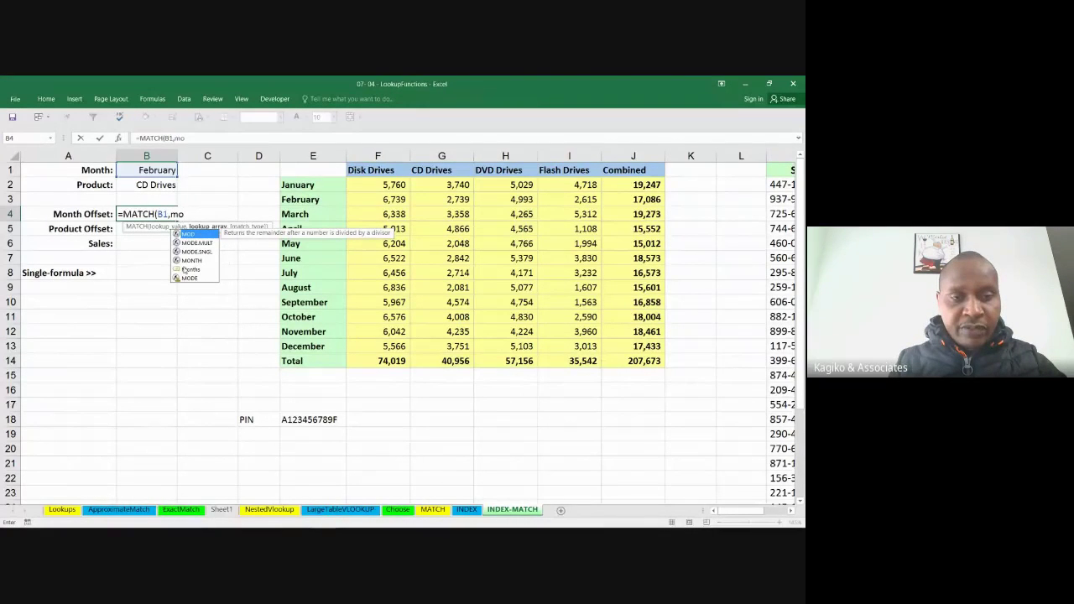
pyautogui.click(184, 269)
pyautogui.doubleClick(184, 270)
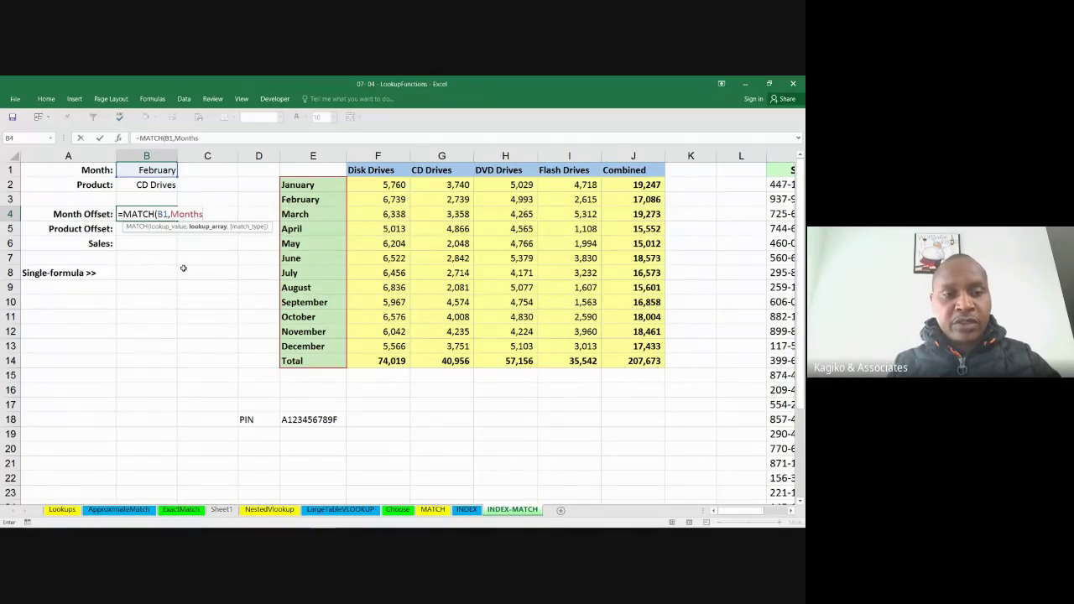
pyautogui.write(',')
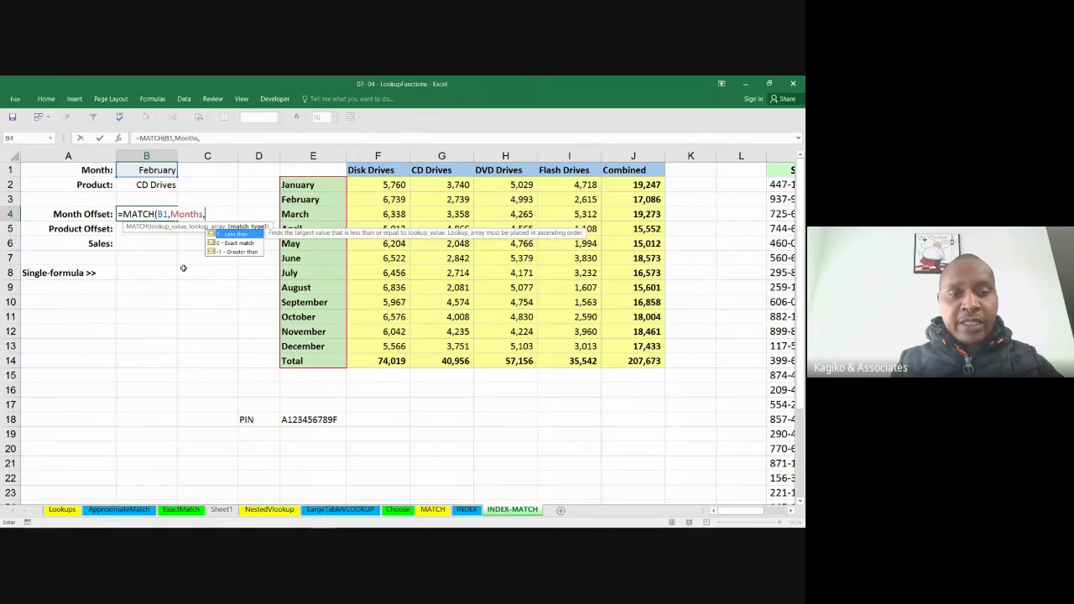
pyautogui.write('0')
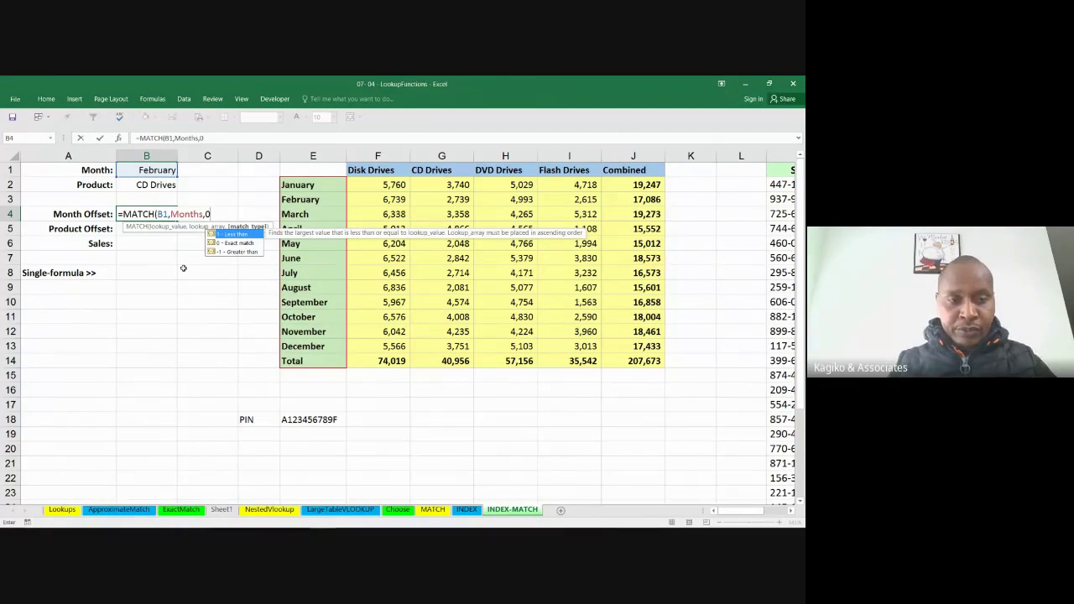
pyautogui.hotkey('ctrl', 'Return')
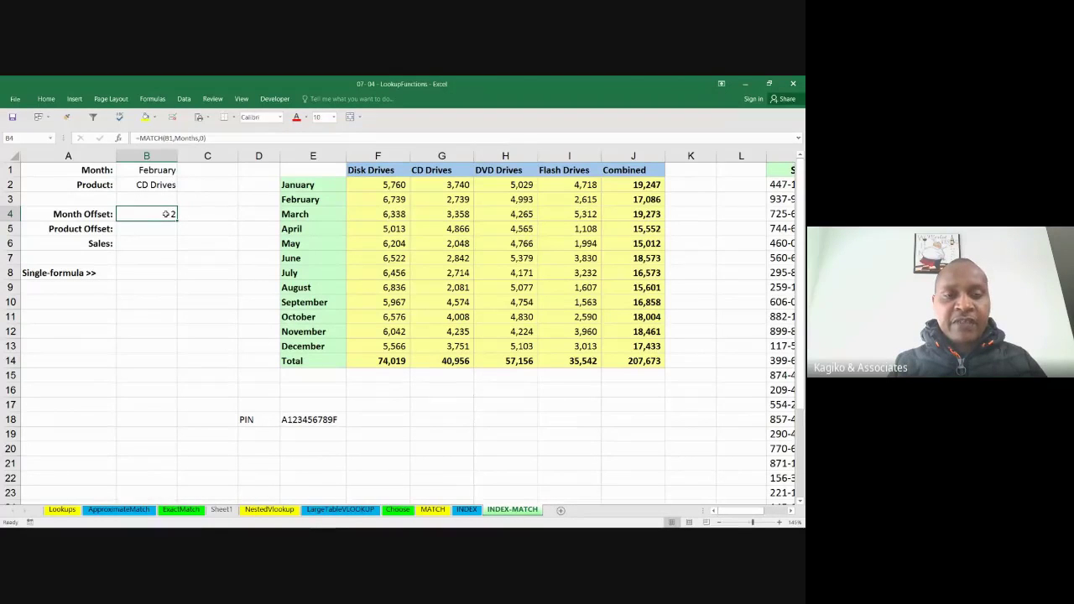
pyautogui.moveTo(168, 214)
pyautogui.mouseDown()
pyautogui.moveTo(206, 210)
pyautogui.moveTo(173, 214)
pyautogui.mouseUp()
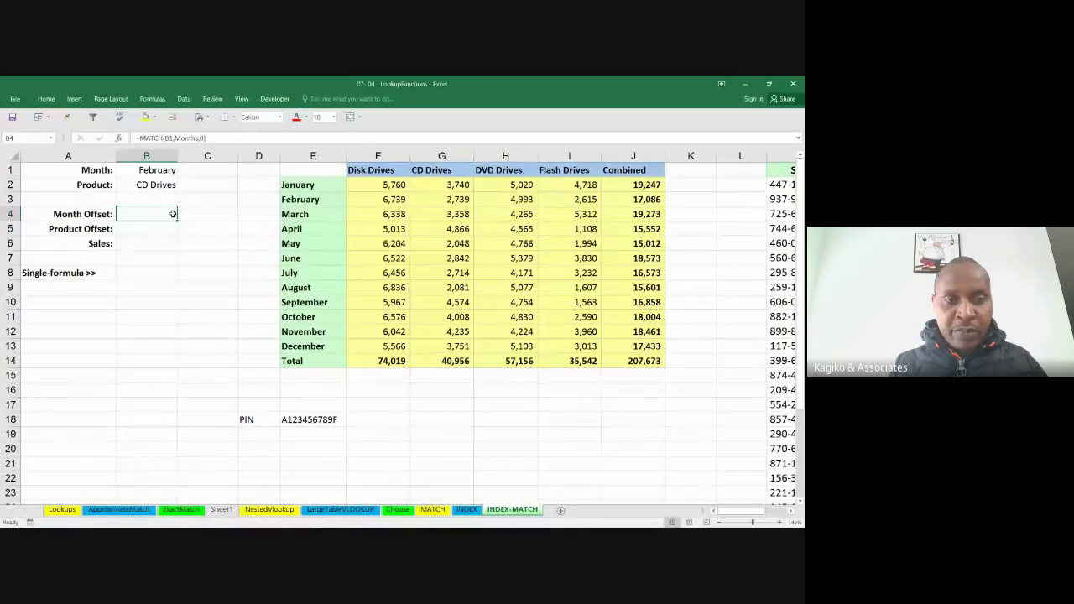
pyautogui.click(172, 170)
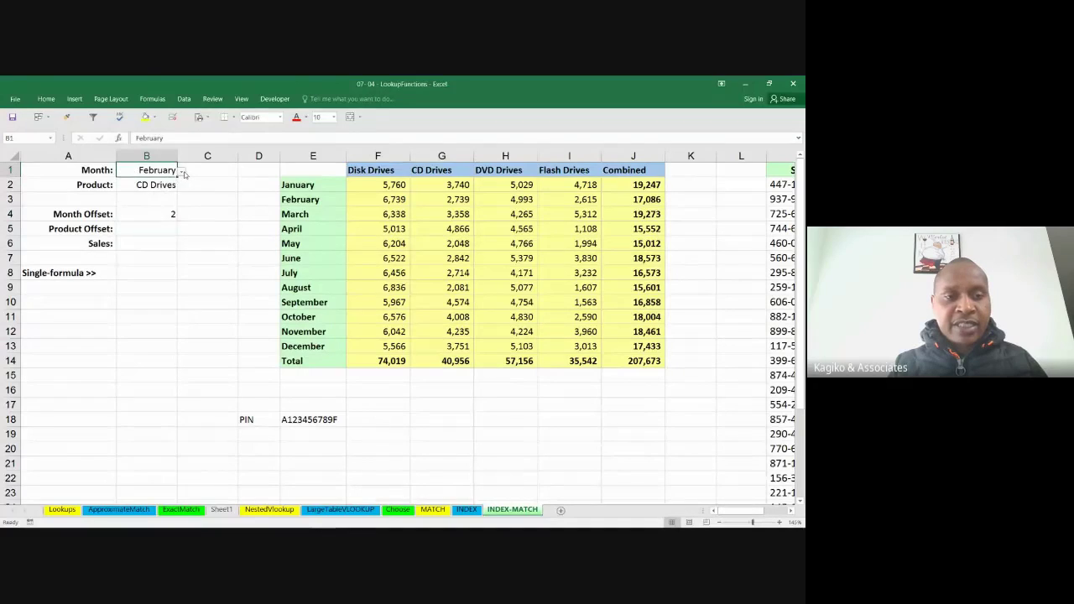
# - Set the Month in B1 to September and check B4's recalculated offset
pyautogui.click(182, 171)
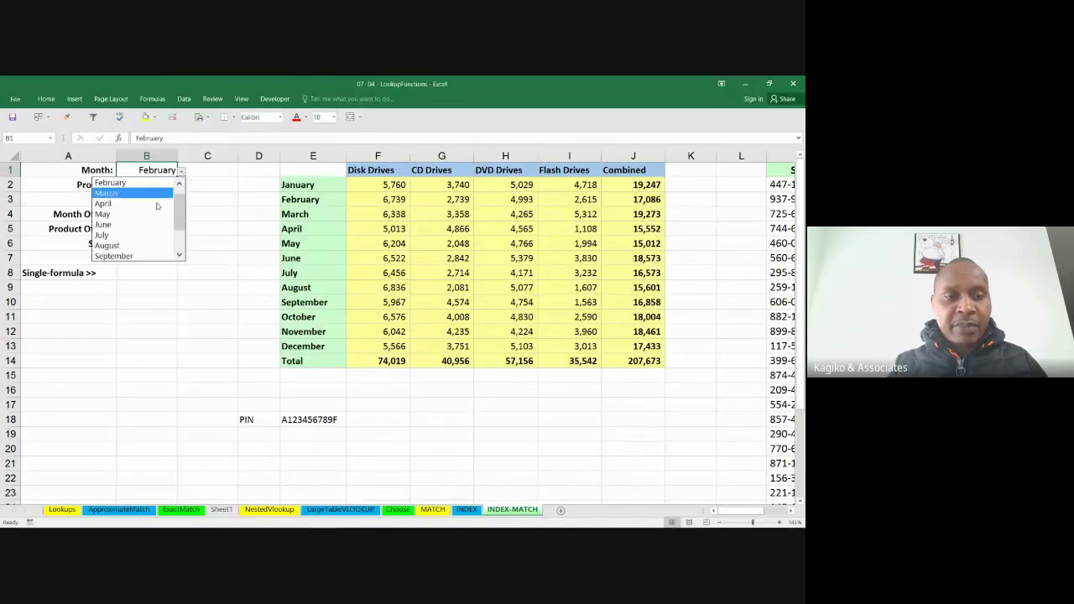
pyautogui.click(148, 260)
pyautogui.click(155, 214)
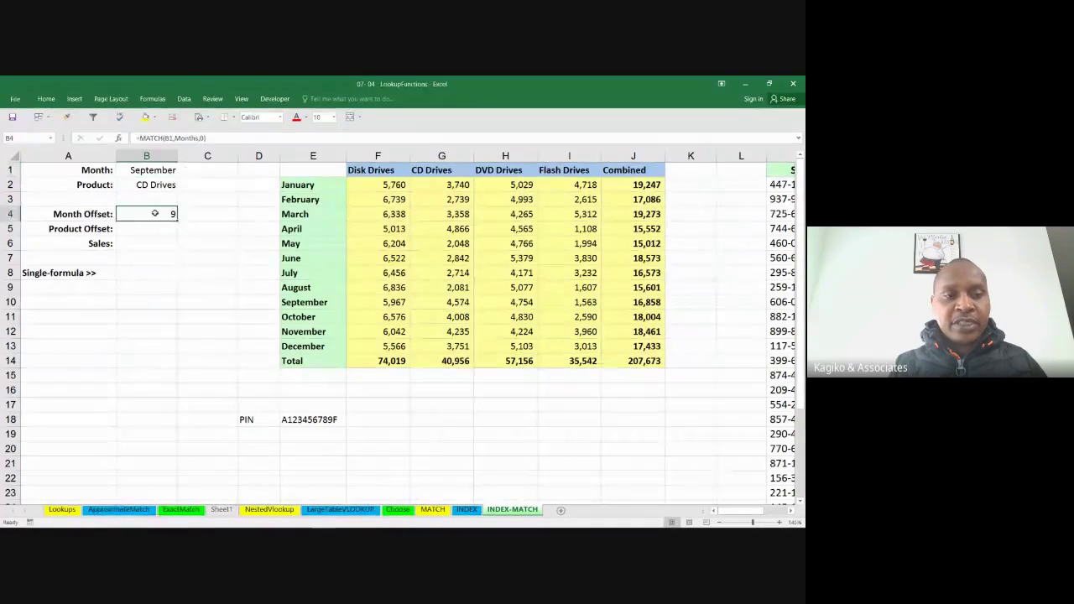
pyautogui.click(155, 171)
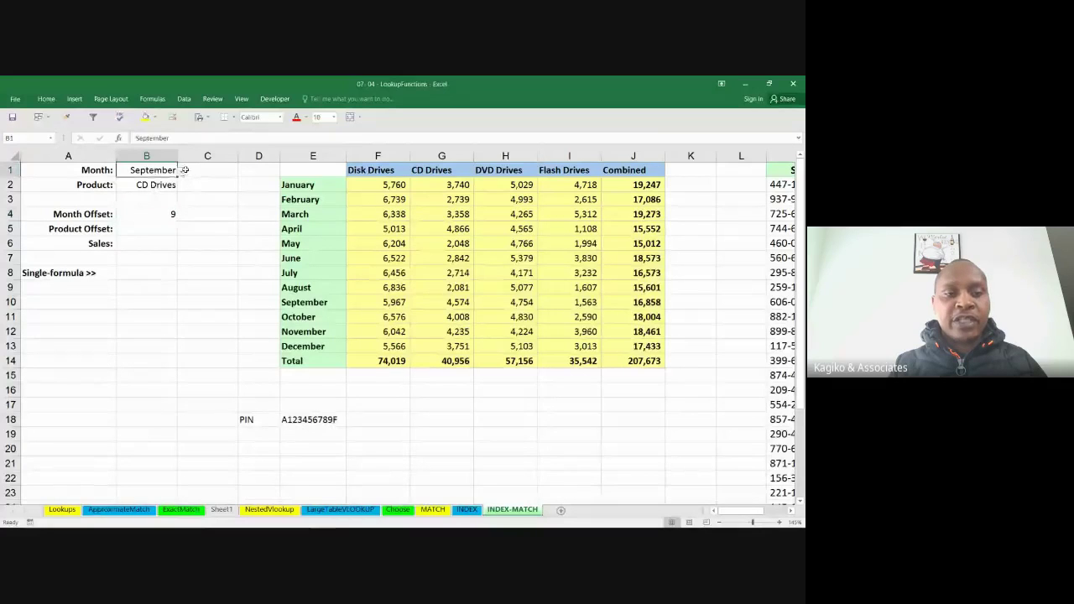
# - Change the Month to October, then November, and begin a formula in Product Offset B5
pyautogui.click(182, 171)
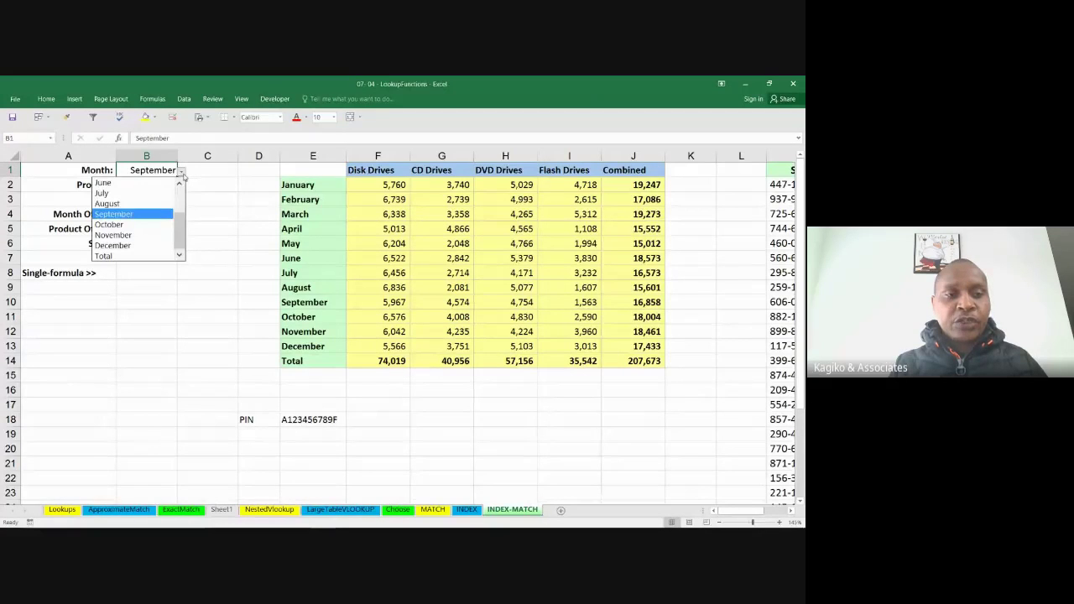
pyautogui.click(139, 223)
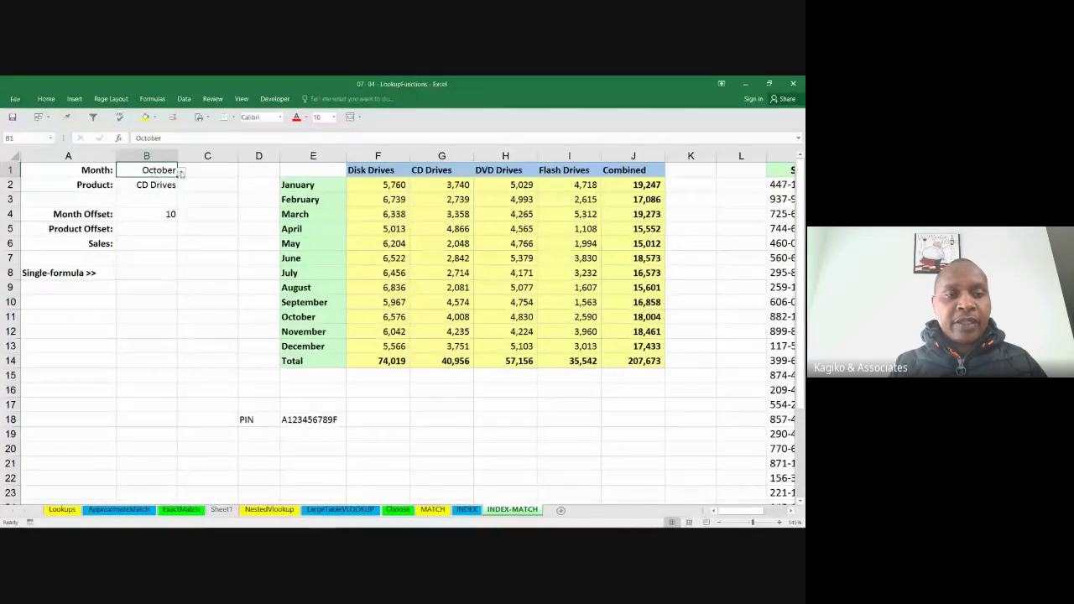
pyautogui.click(181, 171)
pyautogui.click(129, 235)
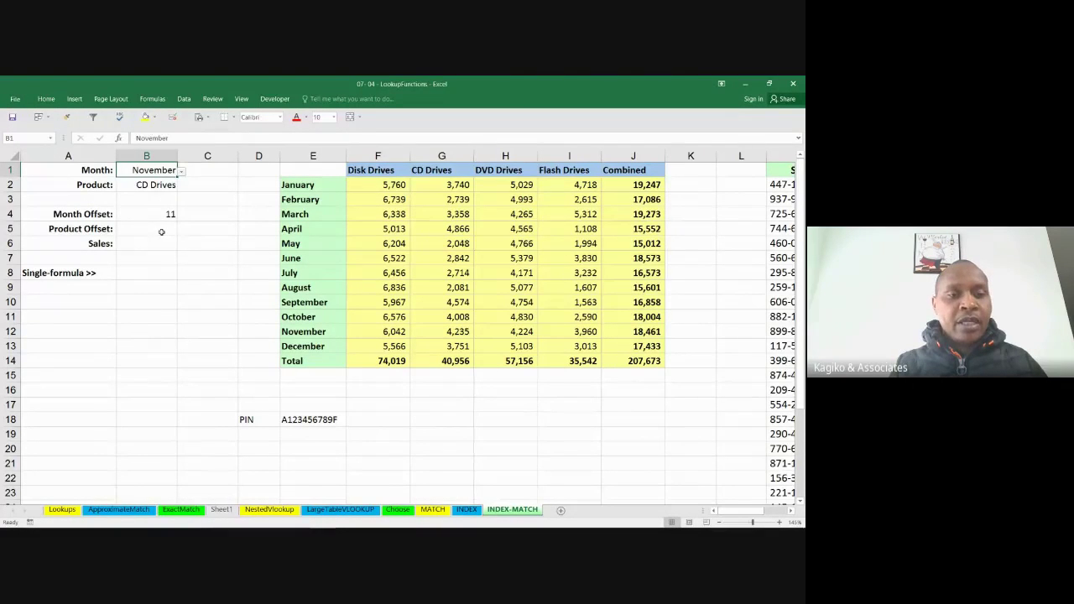
pyautogui.click(162, 231)
pyautogui.write('=')
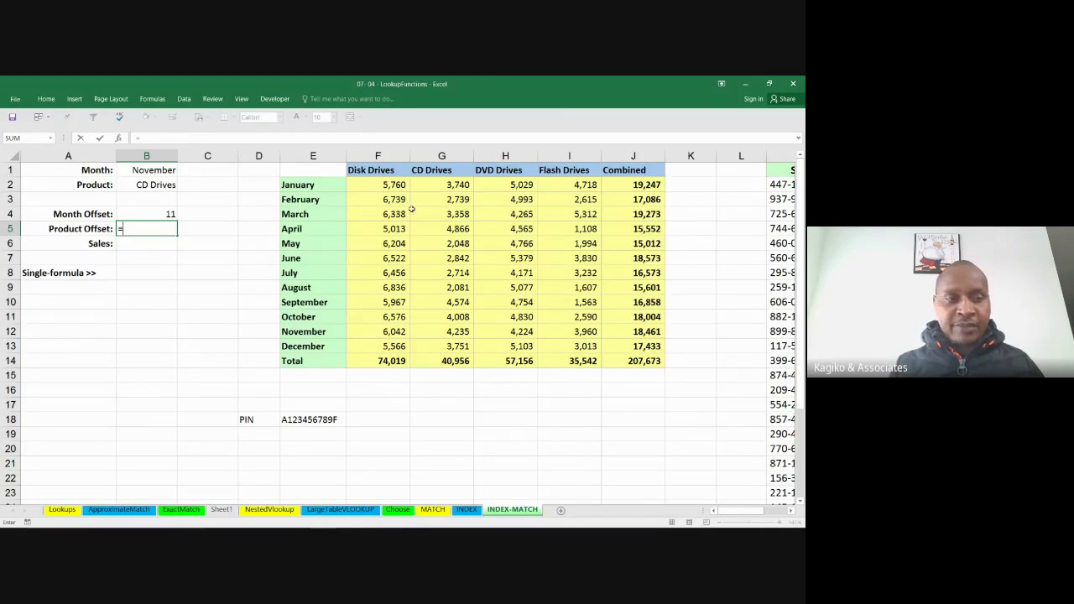
# - Complete =MATCH(B2,Products,0) in B5 so the Product Offset returns 2 for CD Drives
pyautogui.write('mat')
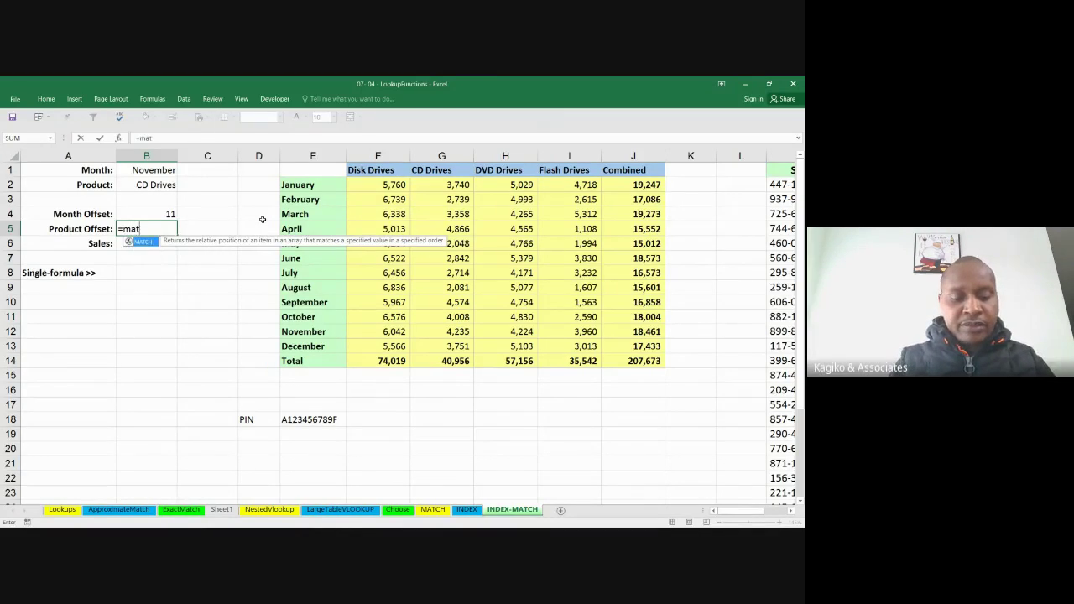
pyautogui.press('Tab')
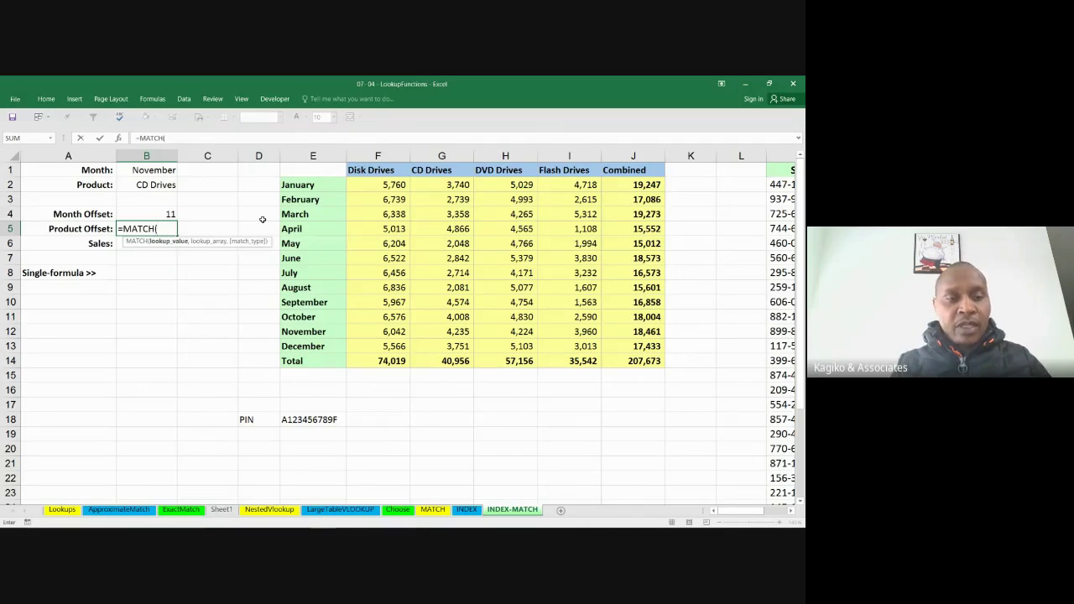
pyautogui.click(160, 182)
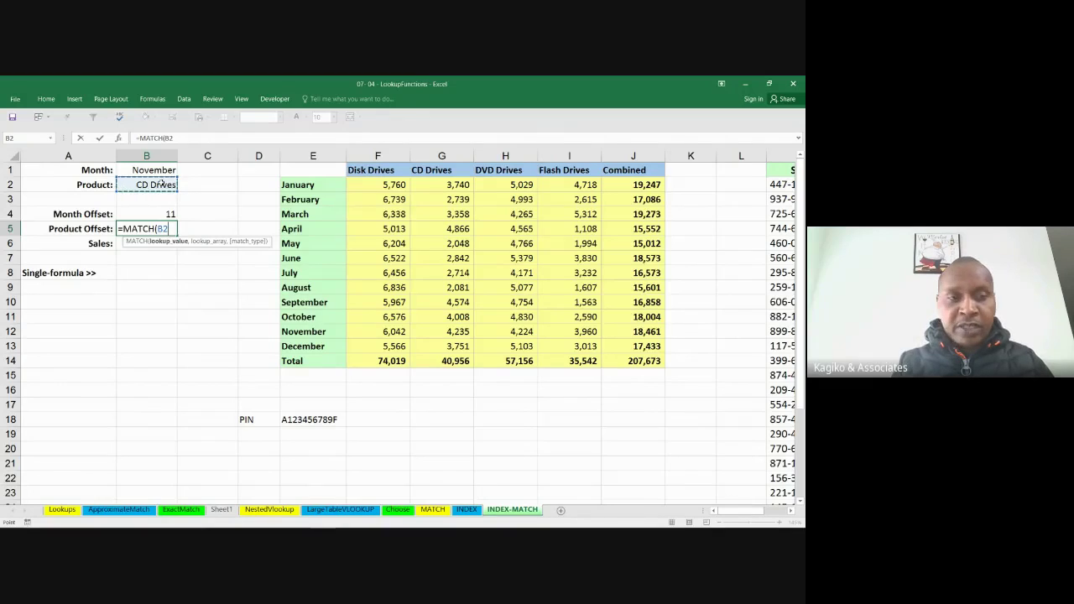
pyautogui.write(',')
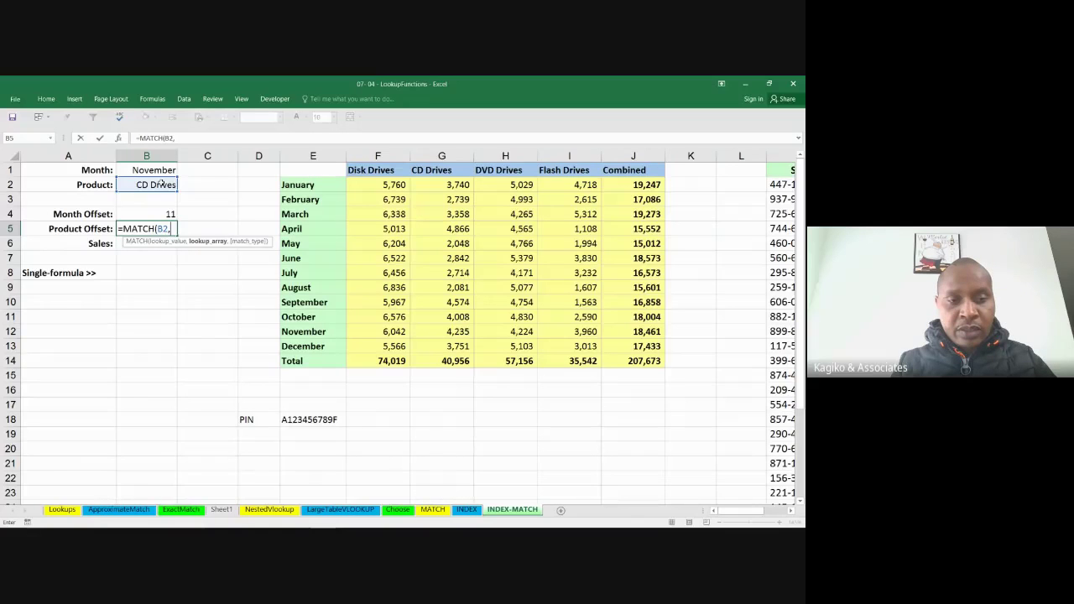
pyautogui.write('pr')
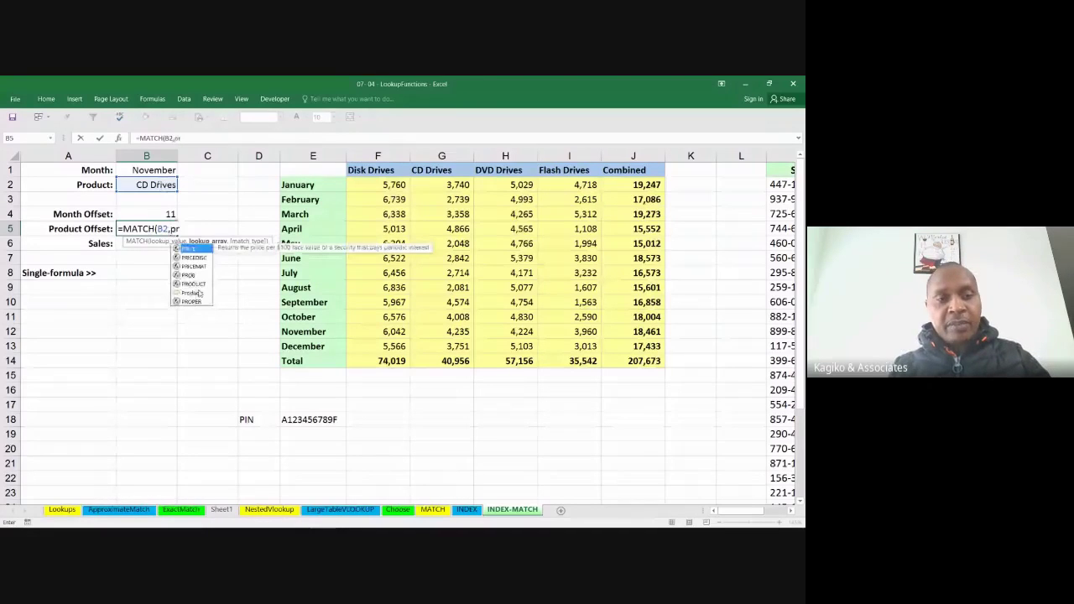
pyautogui.click(193, 293)
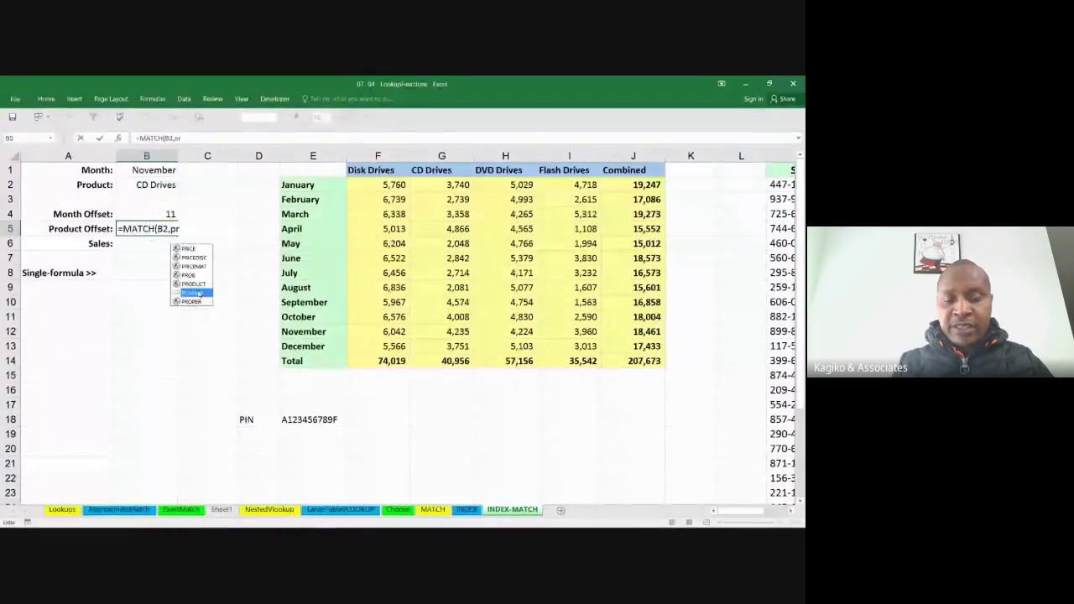
pyautogui.doubleClick(195, 292)
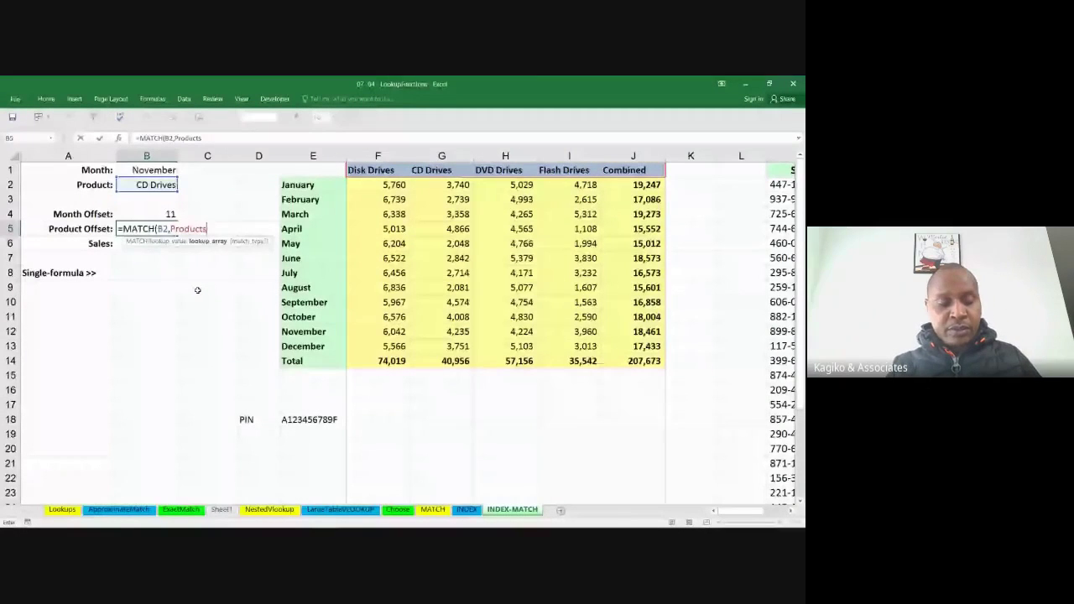
pyautogui.write(',0')
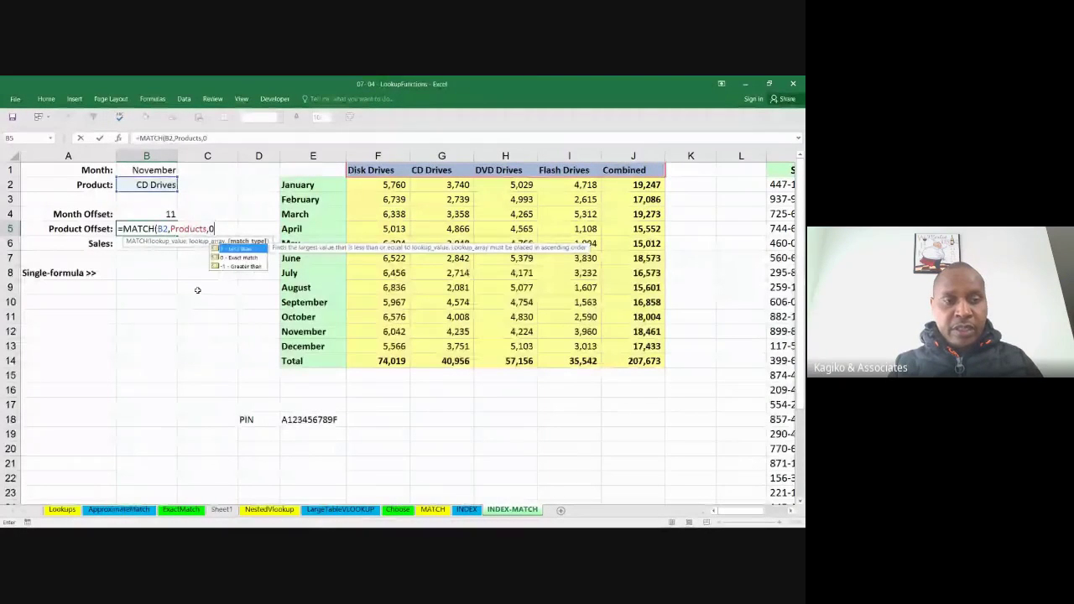
pyautogui.hotkey('ctrl', 'Return')
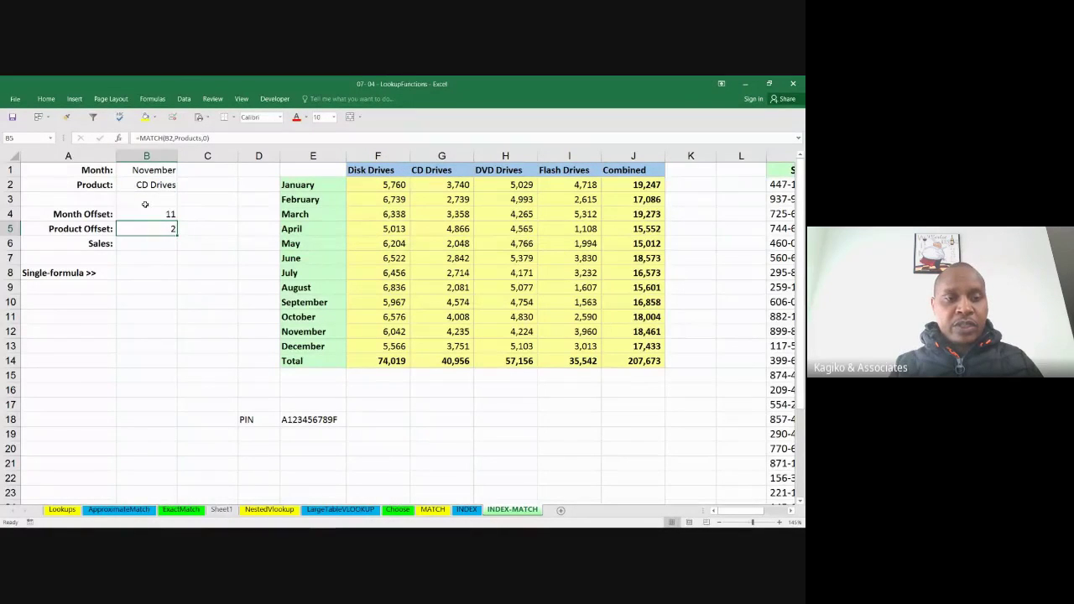
# - Choose Combined from the Product drop-down in B2, making the Product Offset 5
pyautogui.click(162, 184)
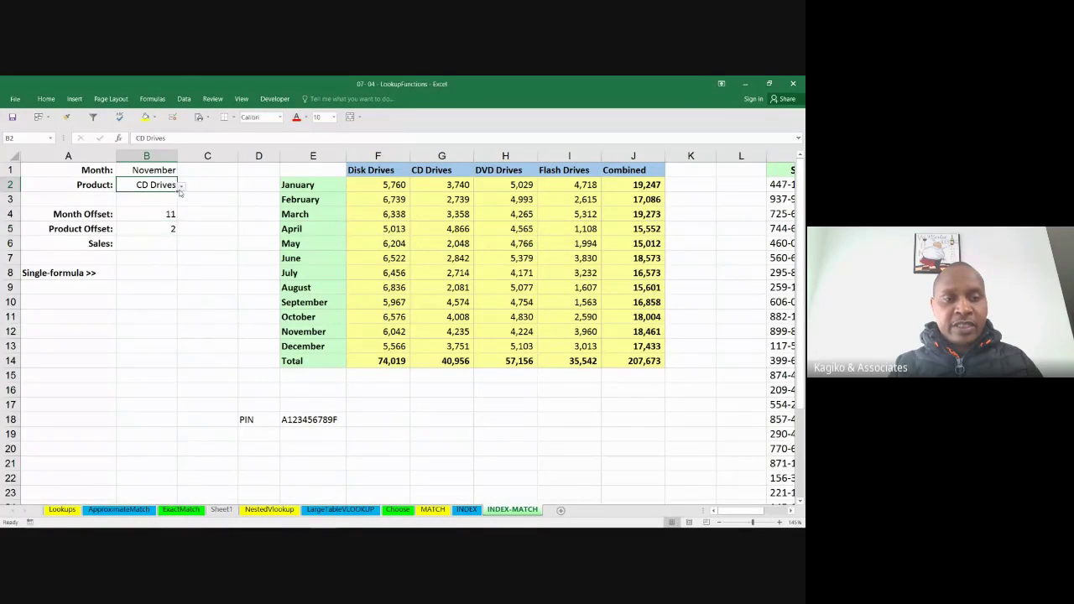
pyautogui.click(181, 187)
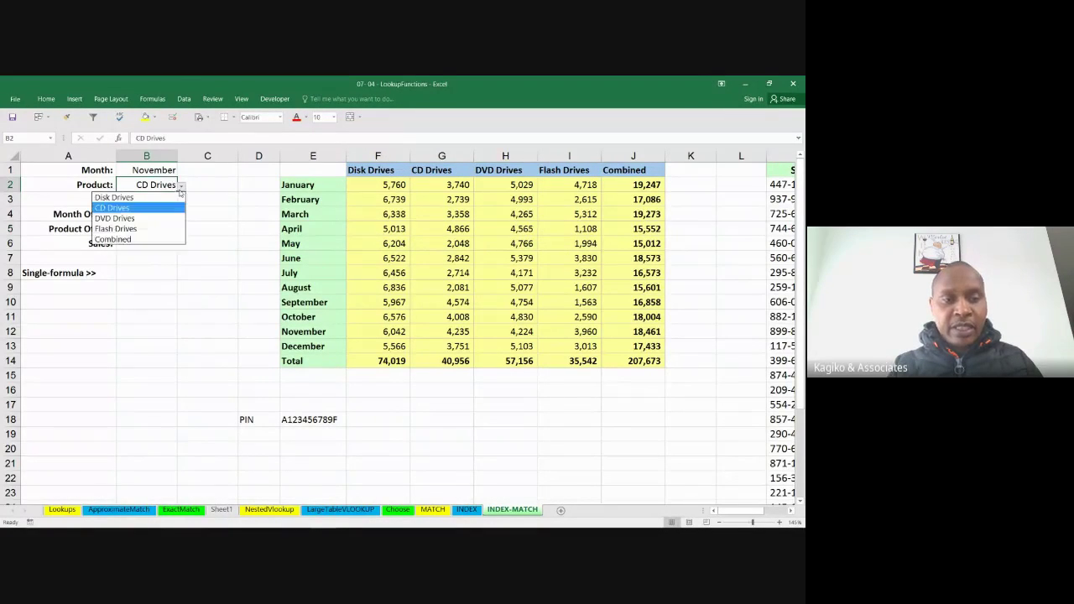
pyautogui.click(143, 240)
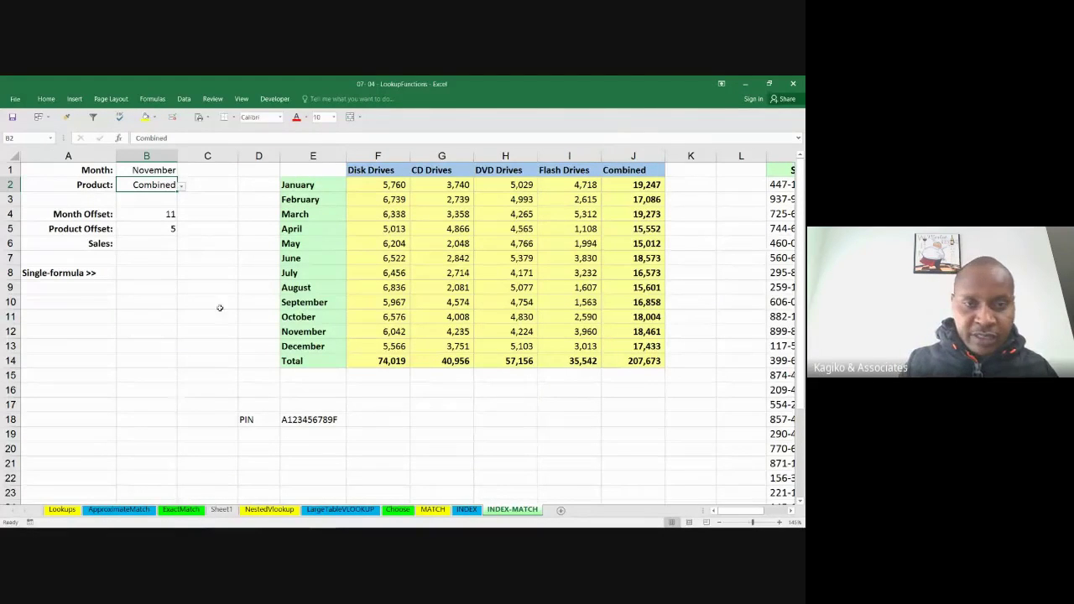
pyautogui.click(158, 246)
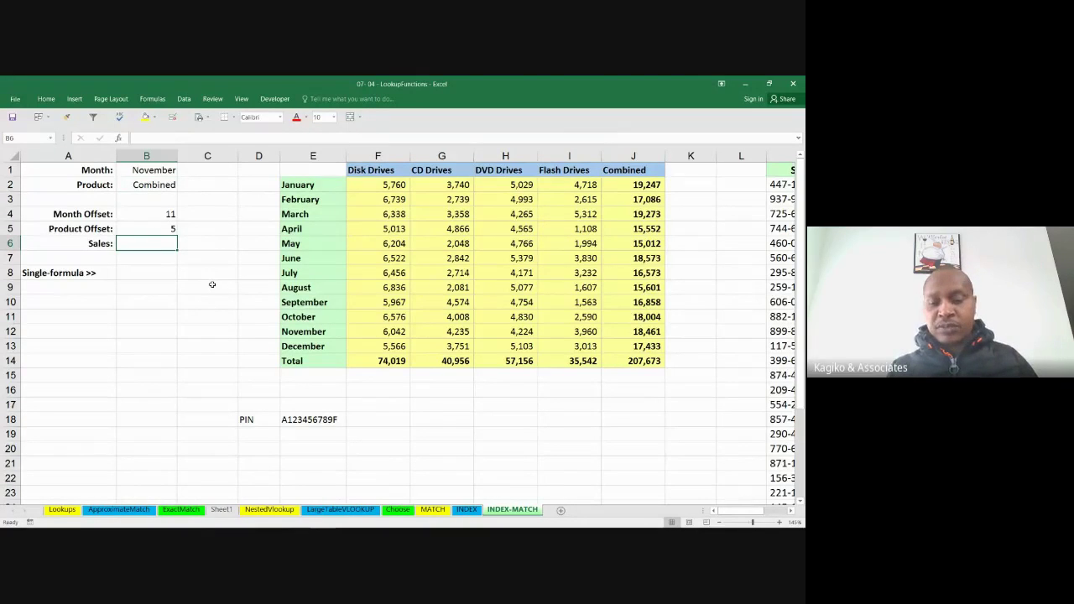
# - Enter =INDEX(Sales,B4,B5) in B6, returning 18,461 for November Combined
pyautogui.write('=')
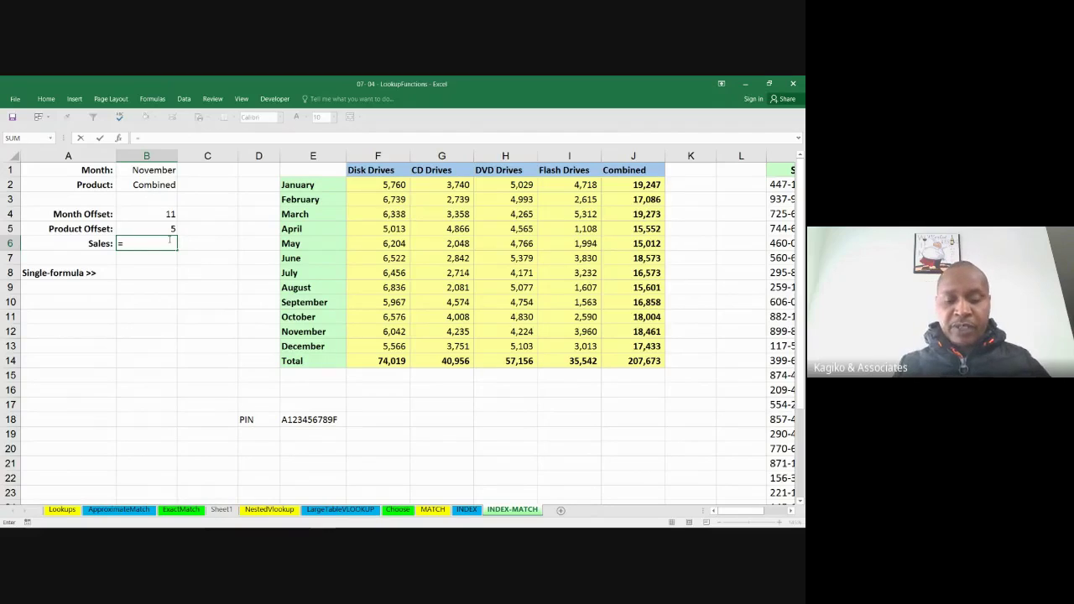
pyautogui.write('ind')
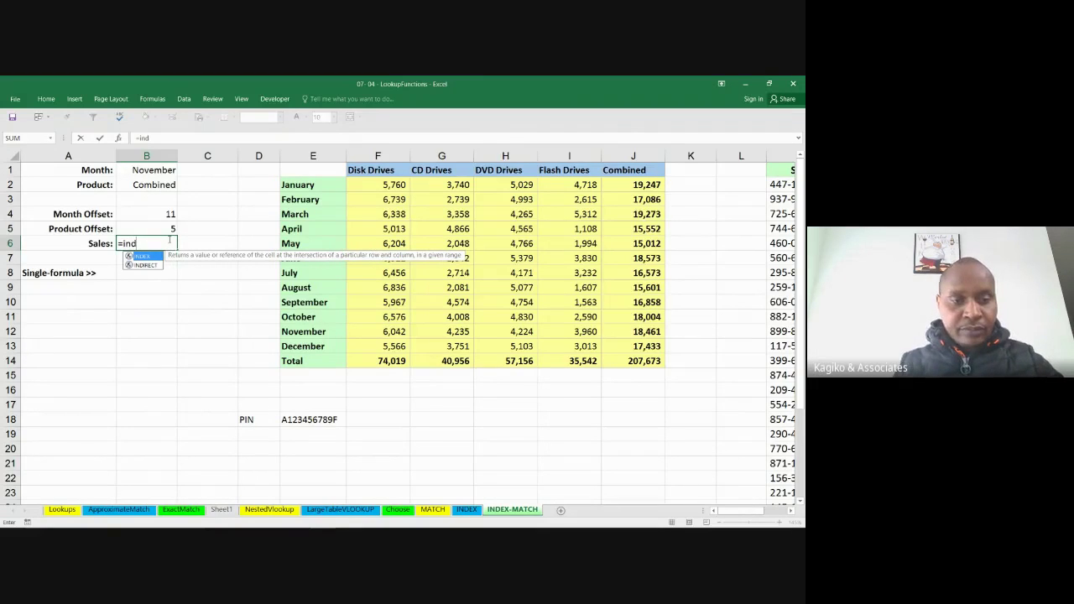
pyautogui.press('Tab')
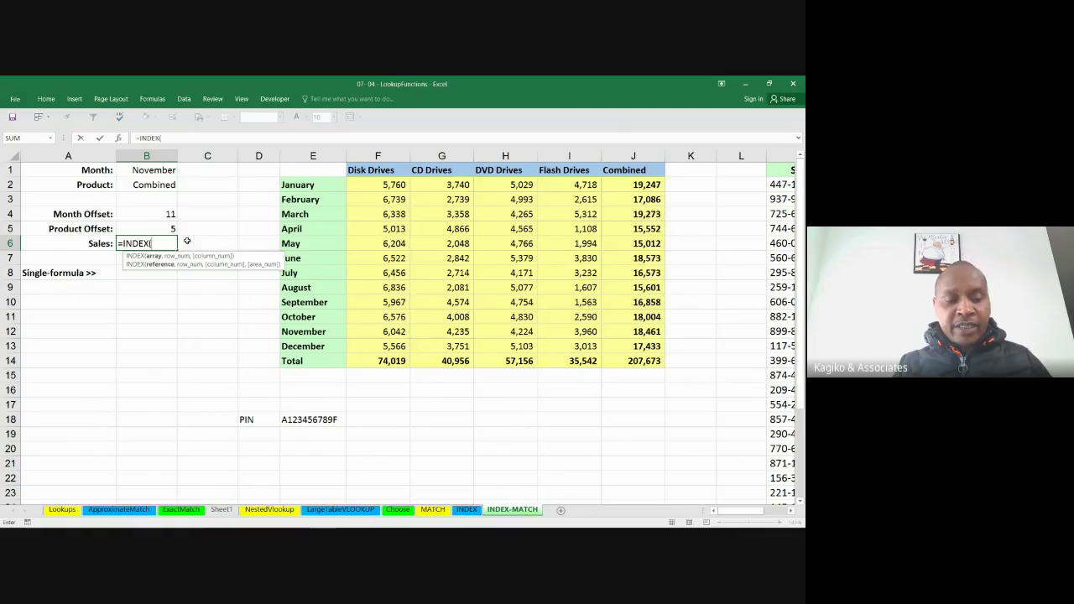
pyautogui.write('sa')
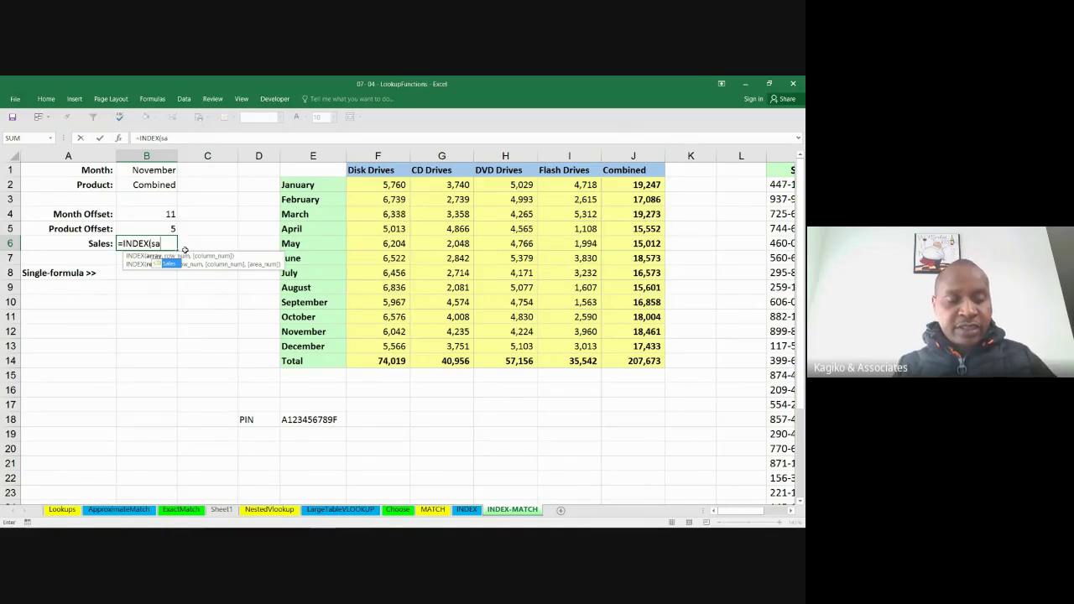
pyautogui.press('Tab')
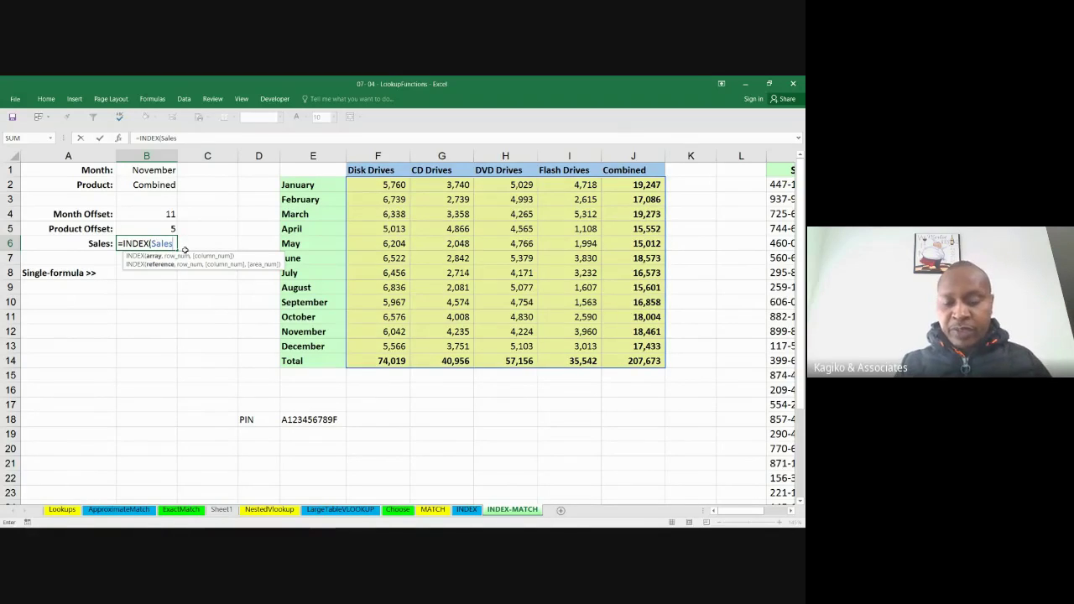
pyautogui.write(',')
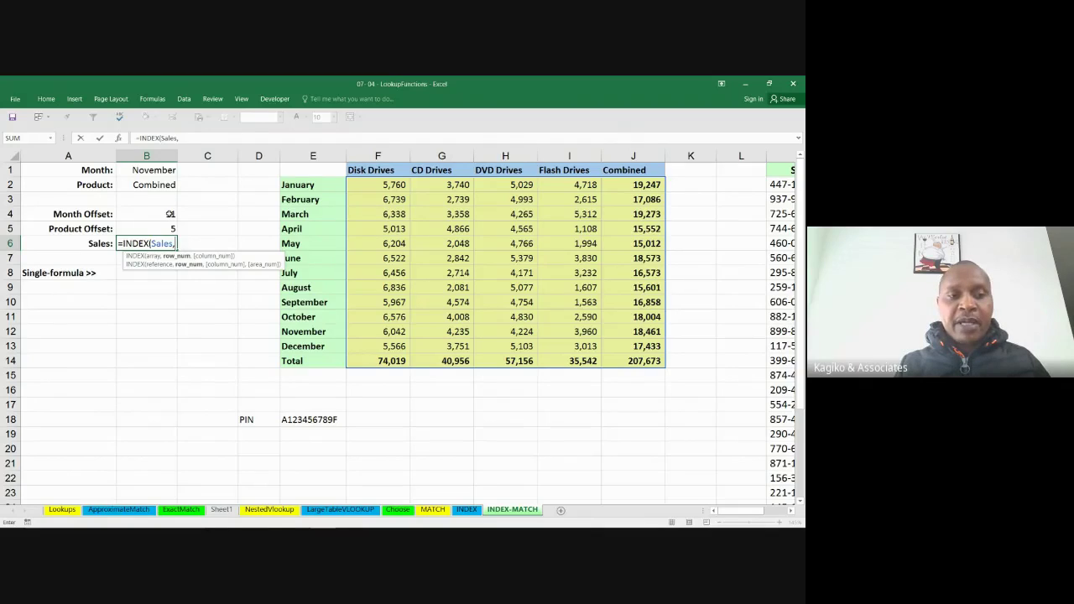
pyautogui.click(170, 214)
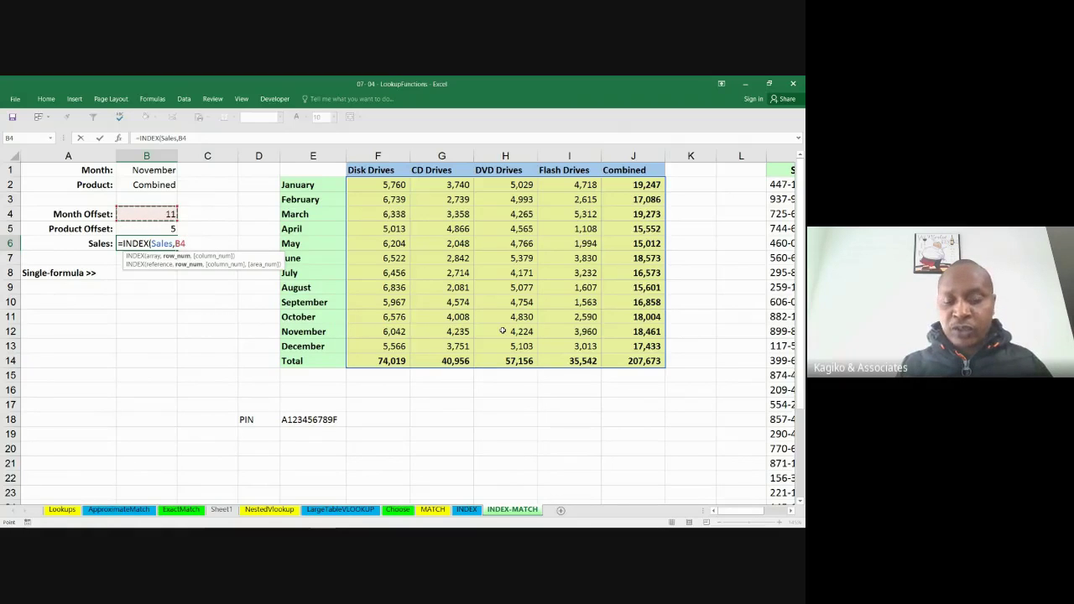
pyautogui.write(',')
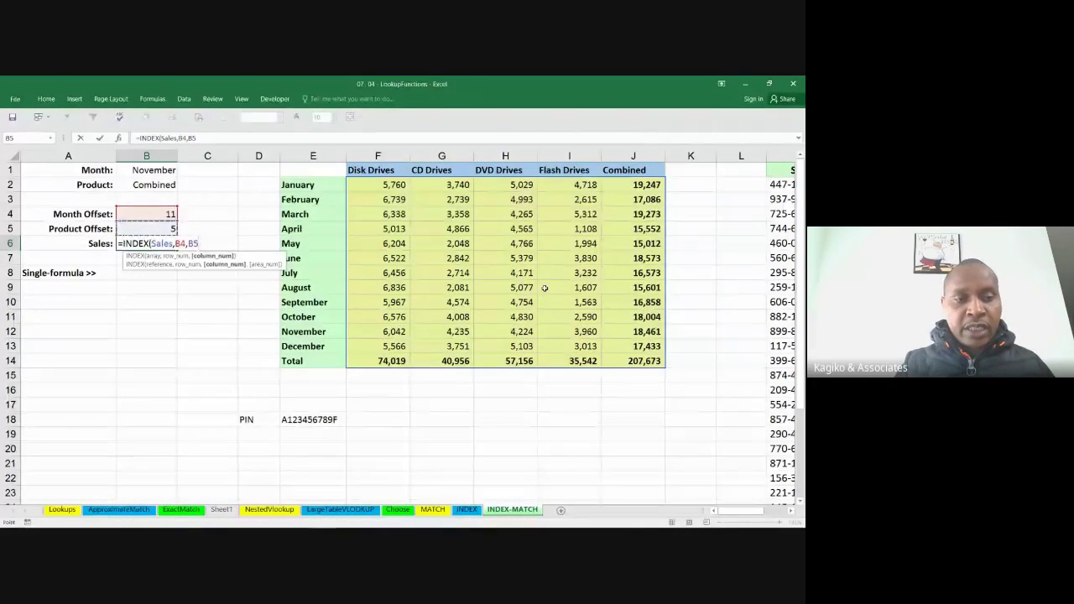
pyautogui.press('Return')
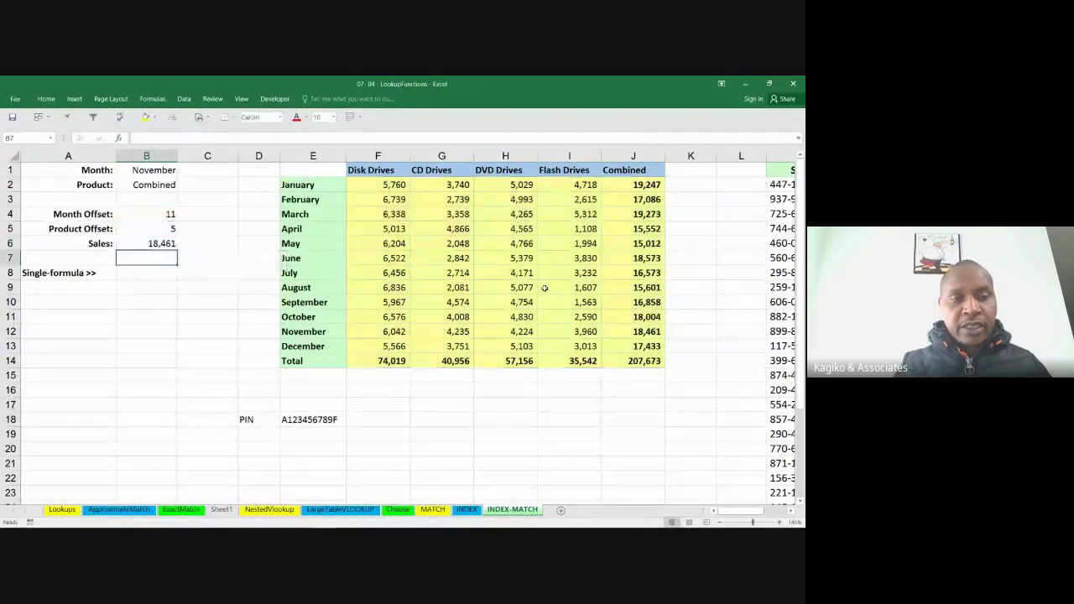
# - Verify the B6 Sales result against November's Combined total in J12
pyautogui.click(167, 244)
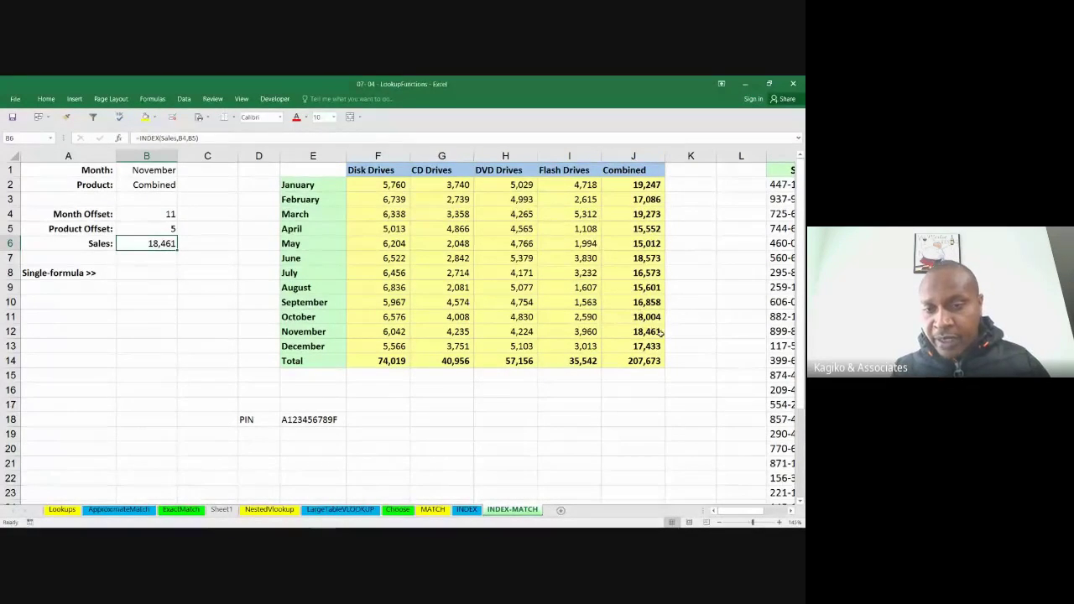
pyautogui.click(625, 331)
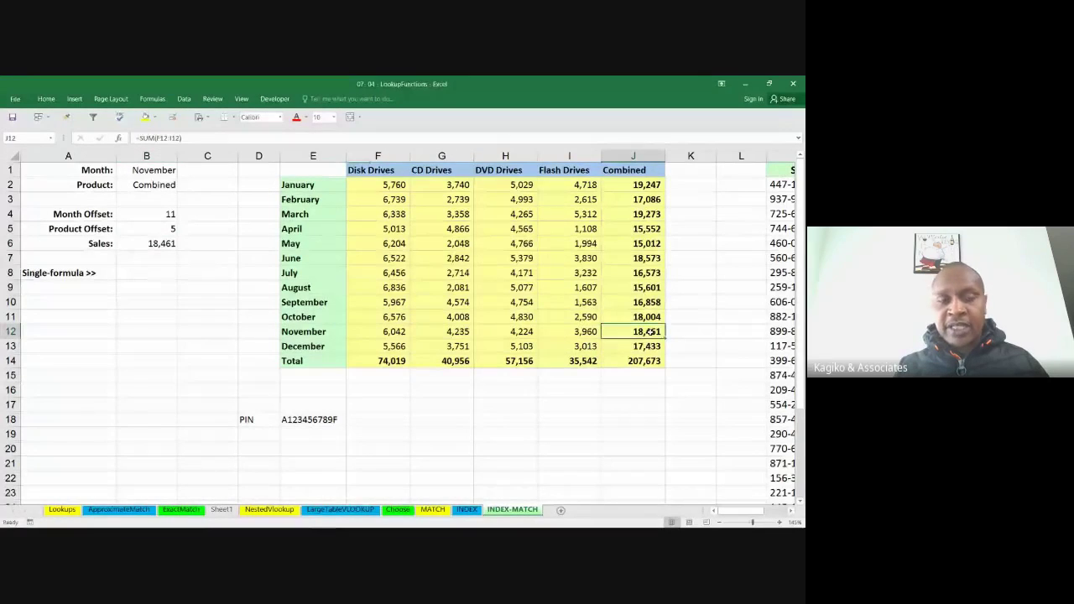
pyautogui.click(151, 242)
# - Set Product to CD Drives, Month to August, then Product to DVD Drives, giving Sales 5,077
pyautogui.click(156, 184)
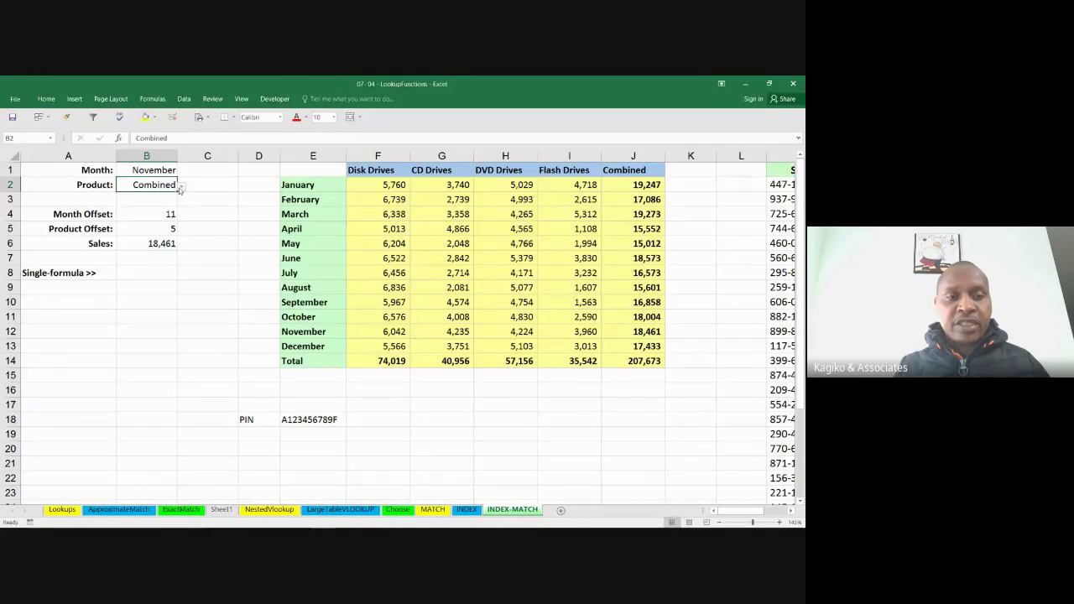
pyautogui.click(181, 186)
pyautogui.click(151, 213)
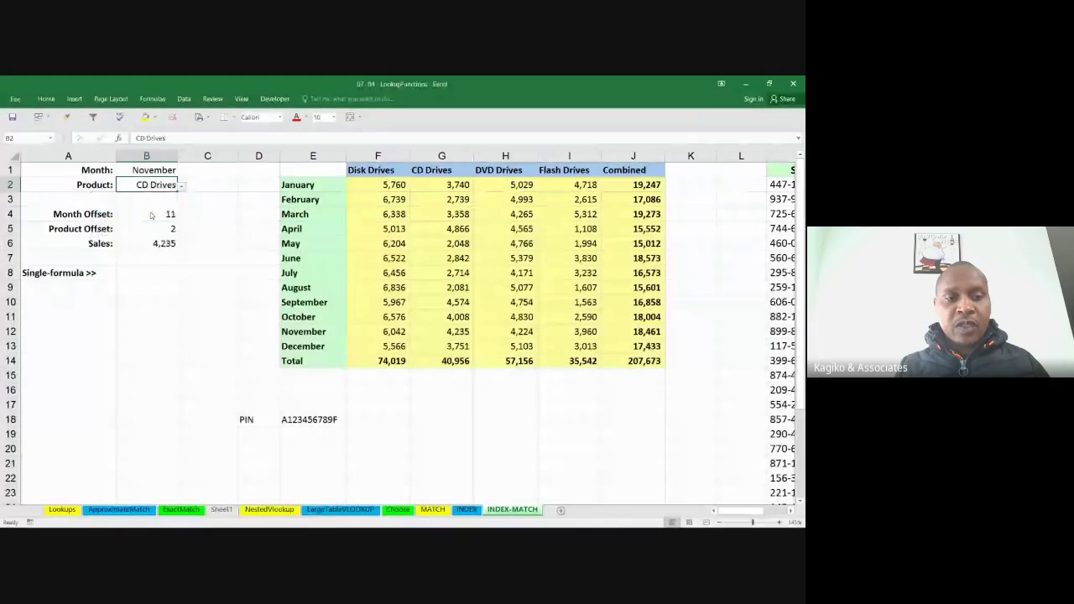
pyautogui.click(163, 170)
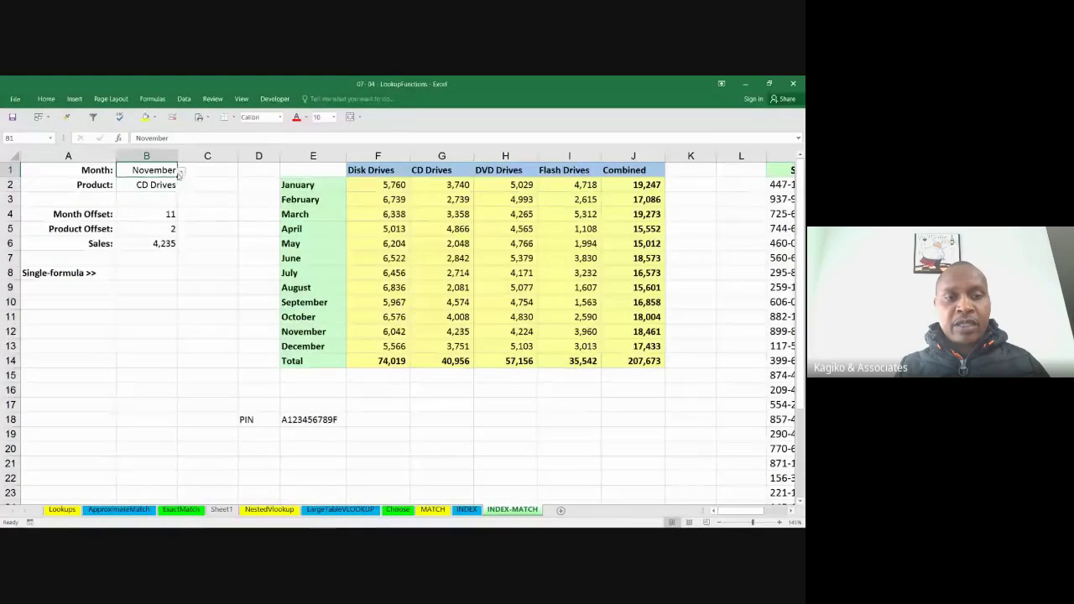
pyautogui.click(179, 171)
pyautogui.click(134, 203)
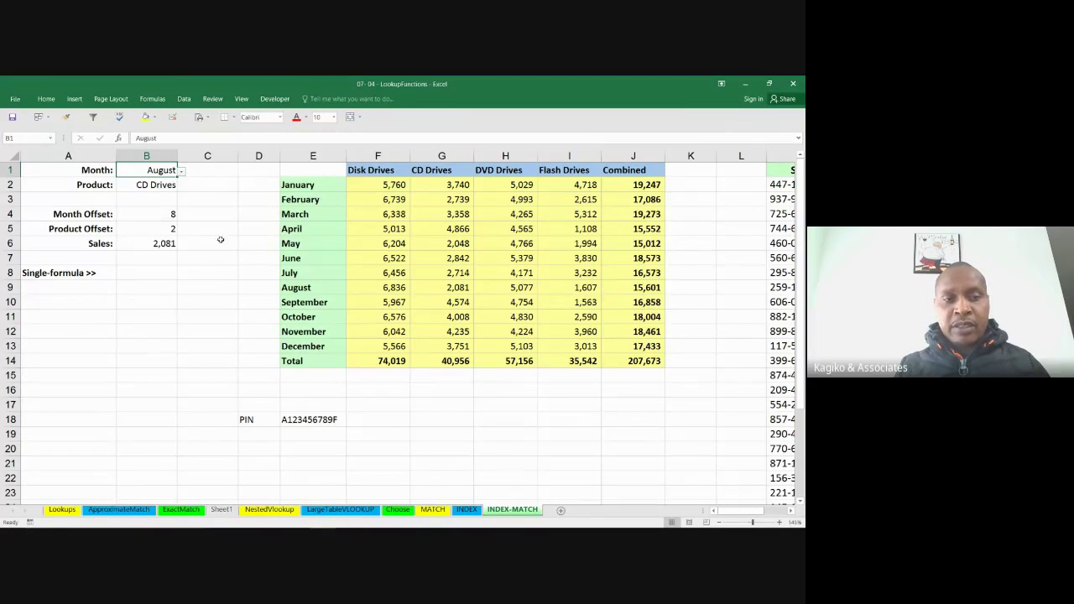
pyautogui.click(168, 184)
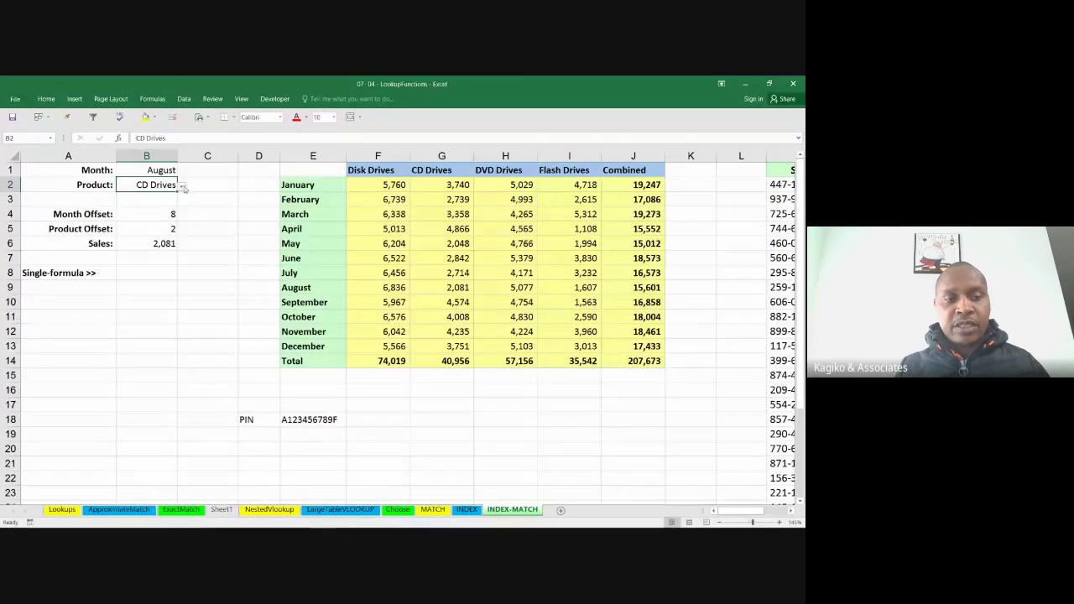
pyautogui.click(181, 186)
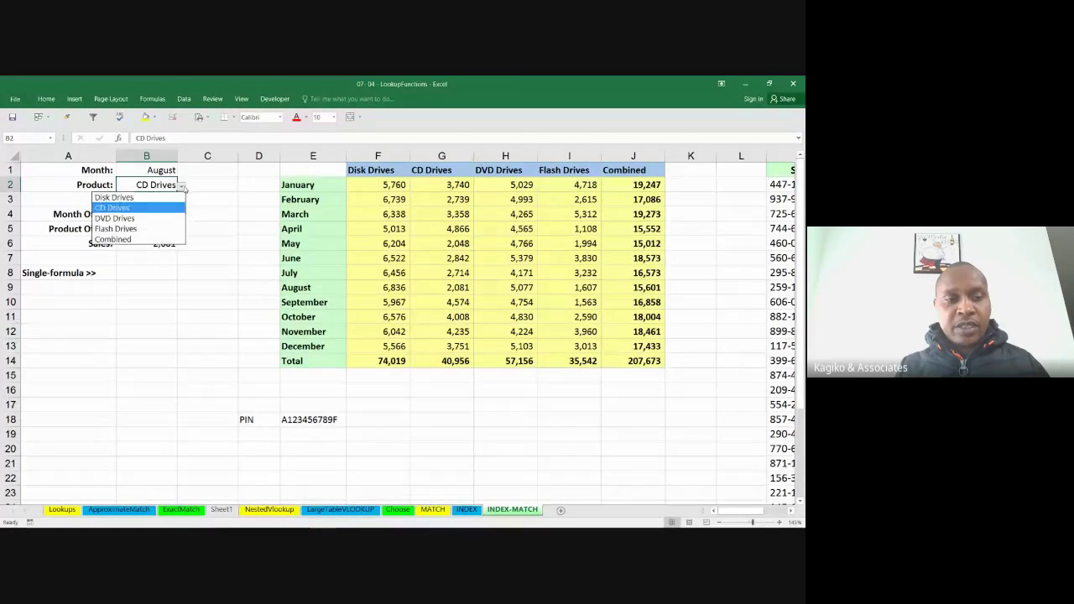
pyautogui.click(152, 218)
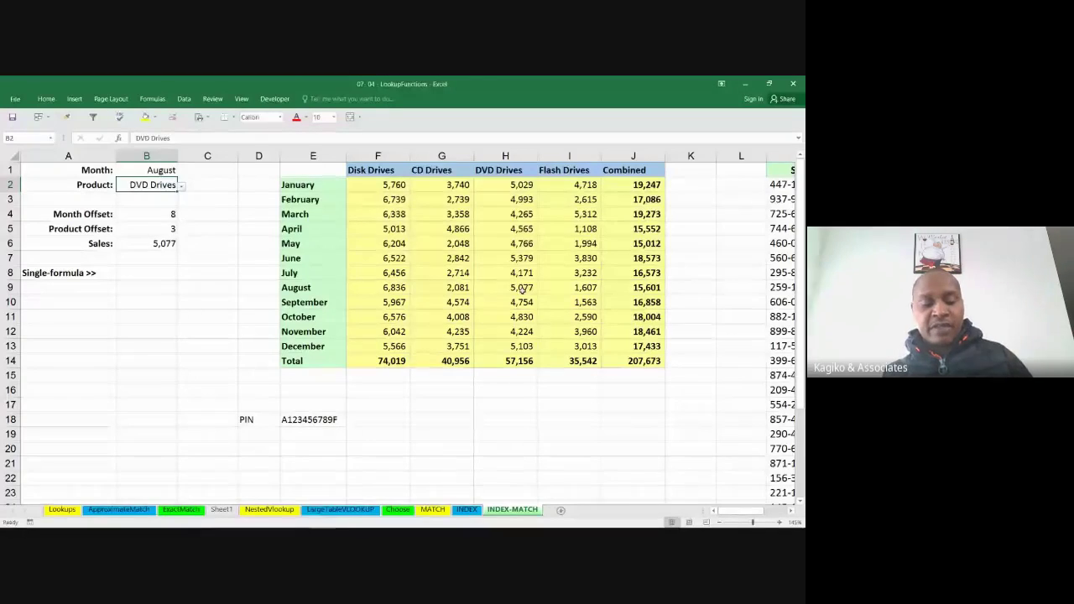
pyautogui.hotkey('alt', 'Tab')
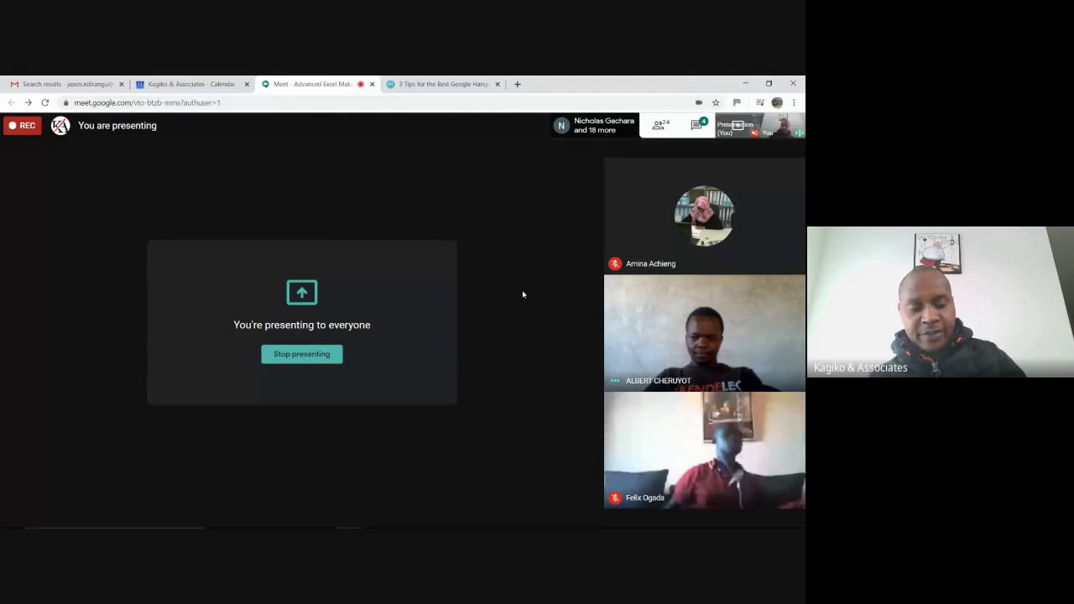
pyautogui.hotkey('alt', 'Tab')
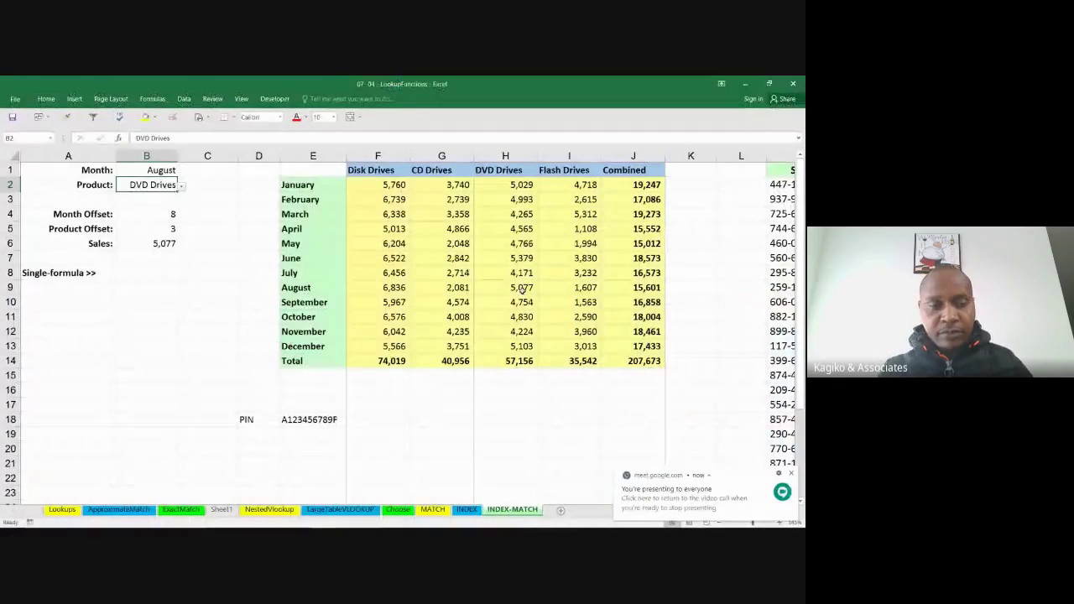
# - Begin the nested formula =INDEX(Sales,MATCH( in the Single-formula cell B8
pyautogui.click(159, 272)
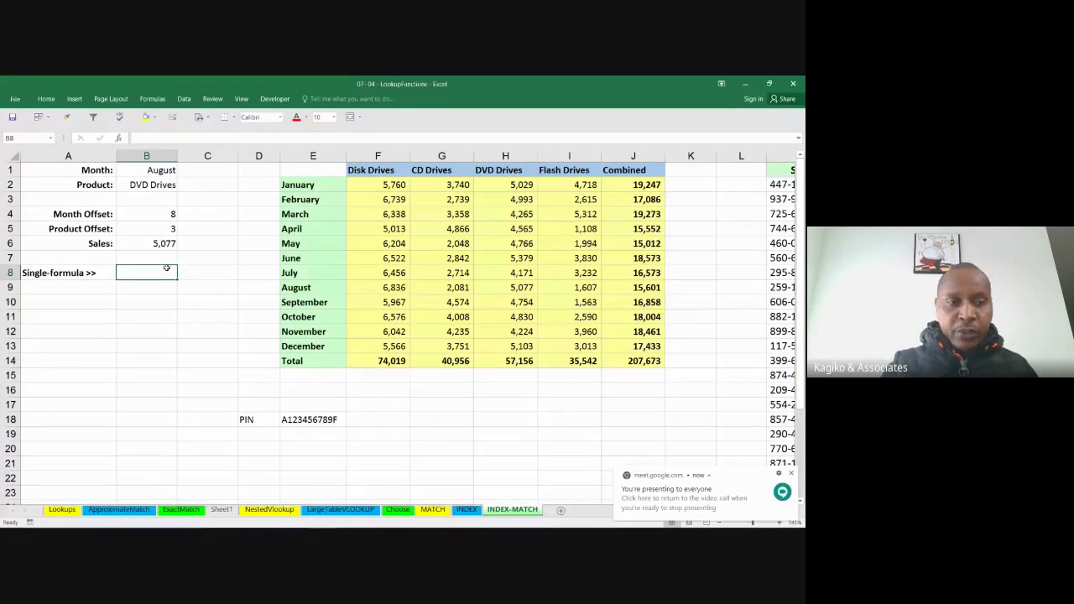
pyautogui.write('=')
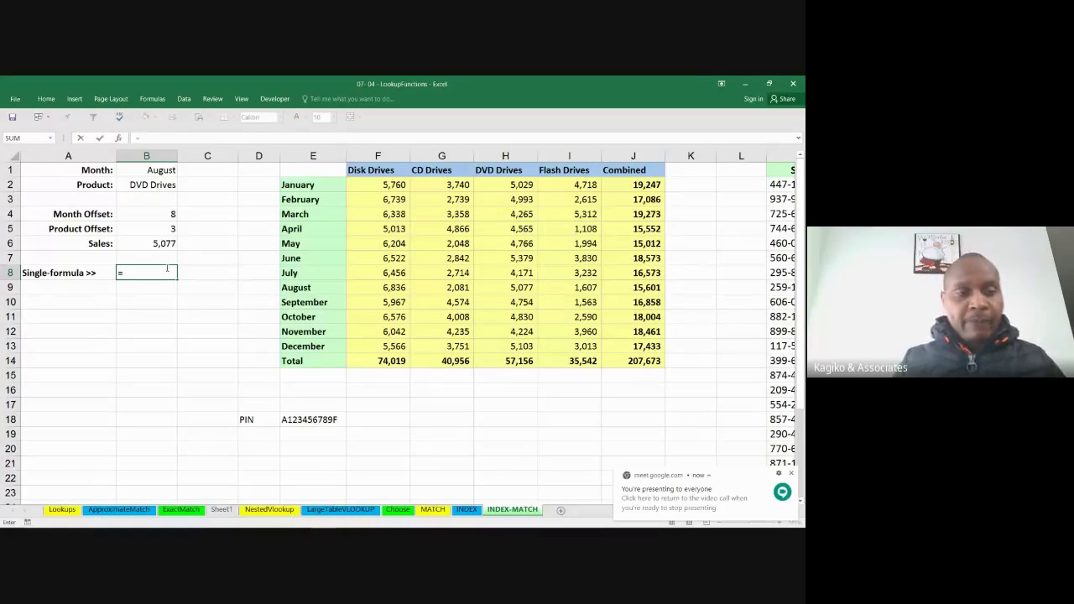
pyautogui.write('in')
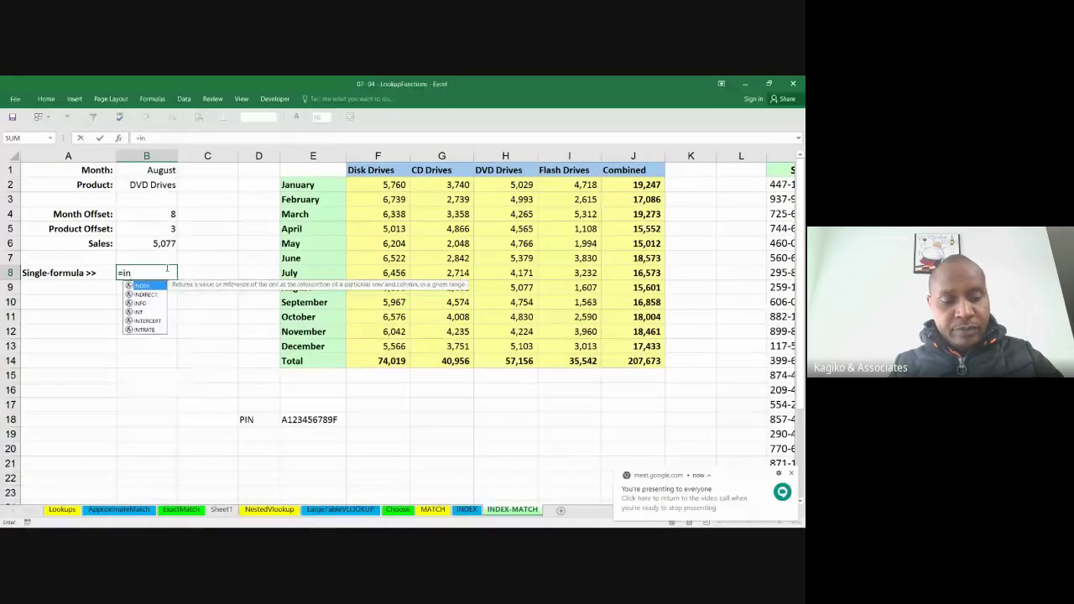
pyautogui.press('Tab')
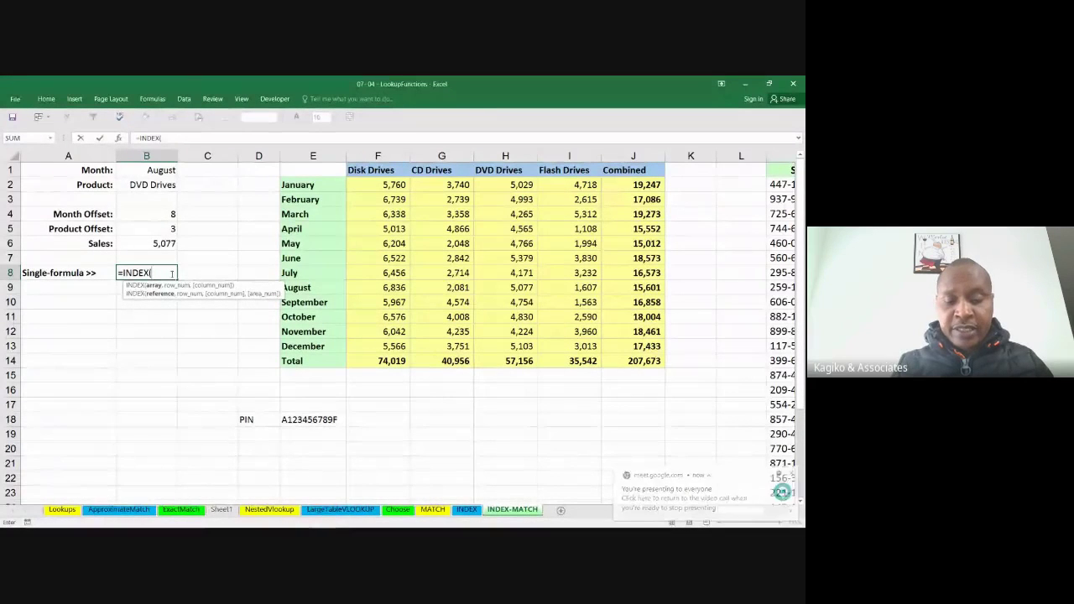
pyautogui.write('sal')
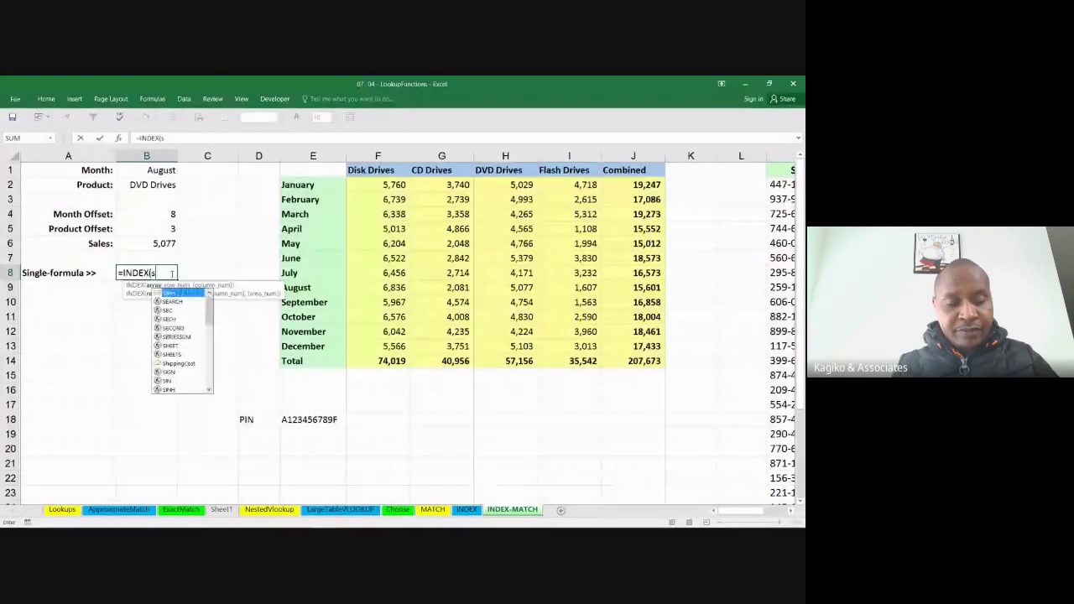
pyautogui.press('Tab')
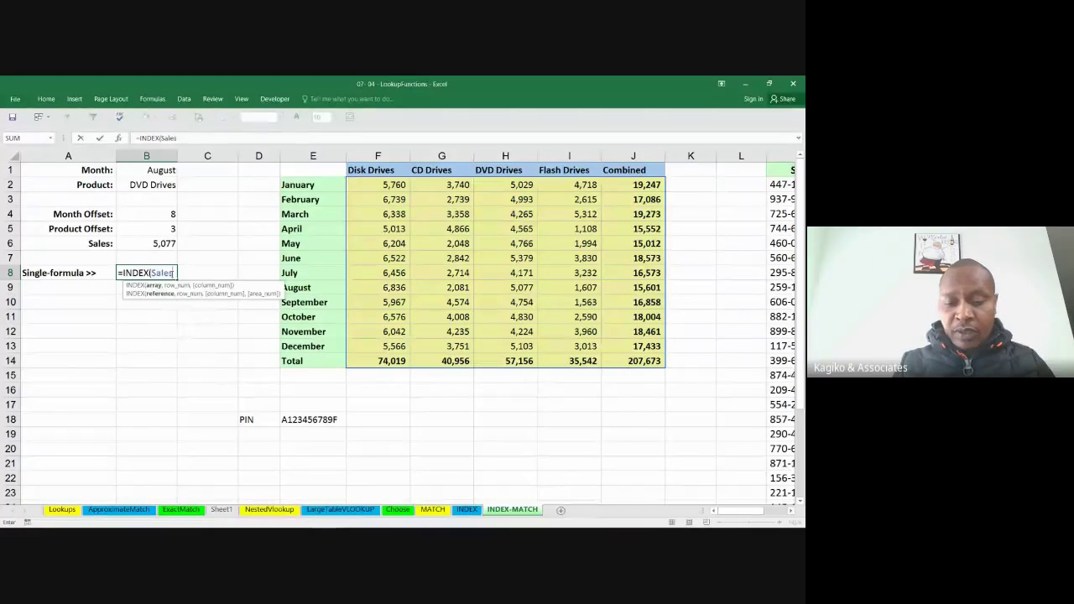
pyautogui.write(',')
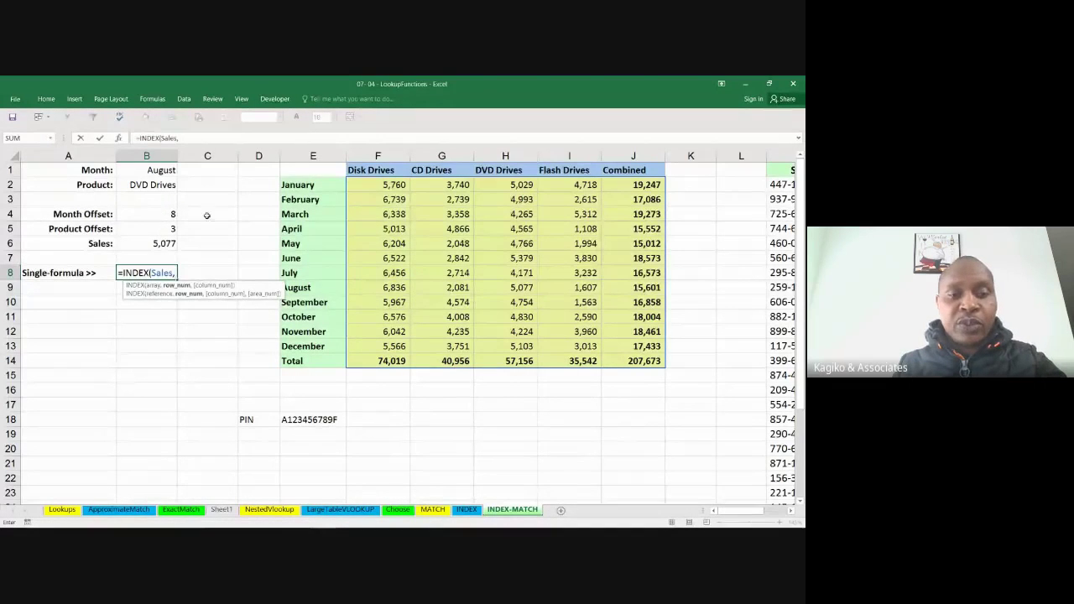
pyautogui.write('mat')
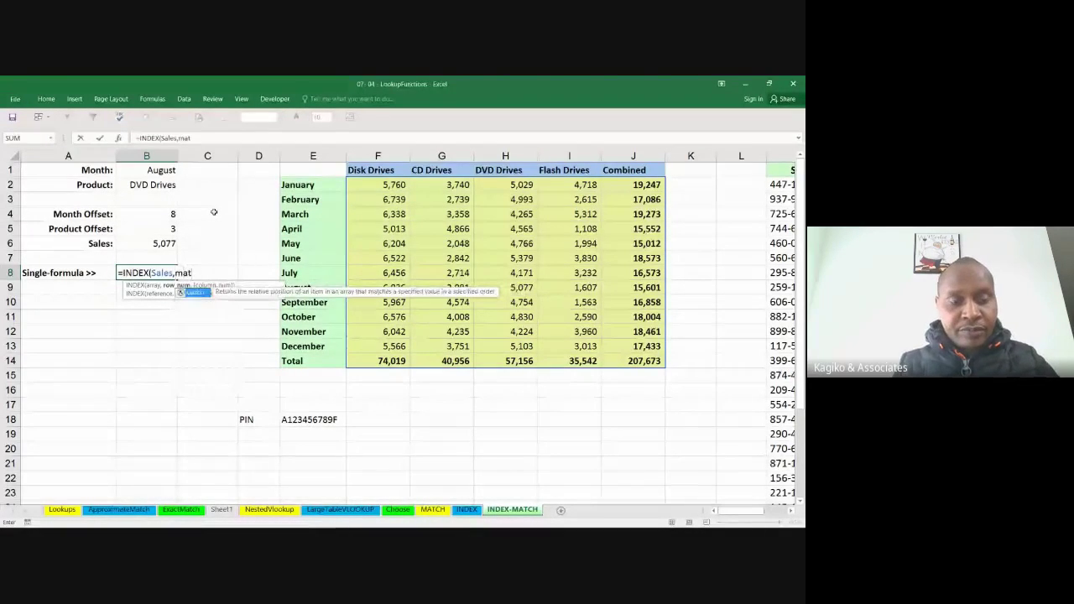
pyautogui.press('Tab')
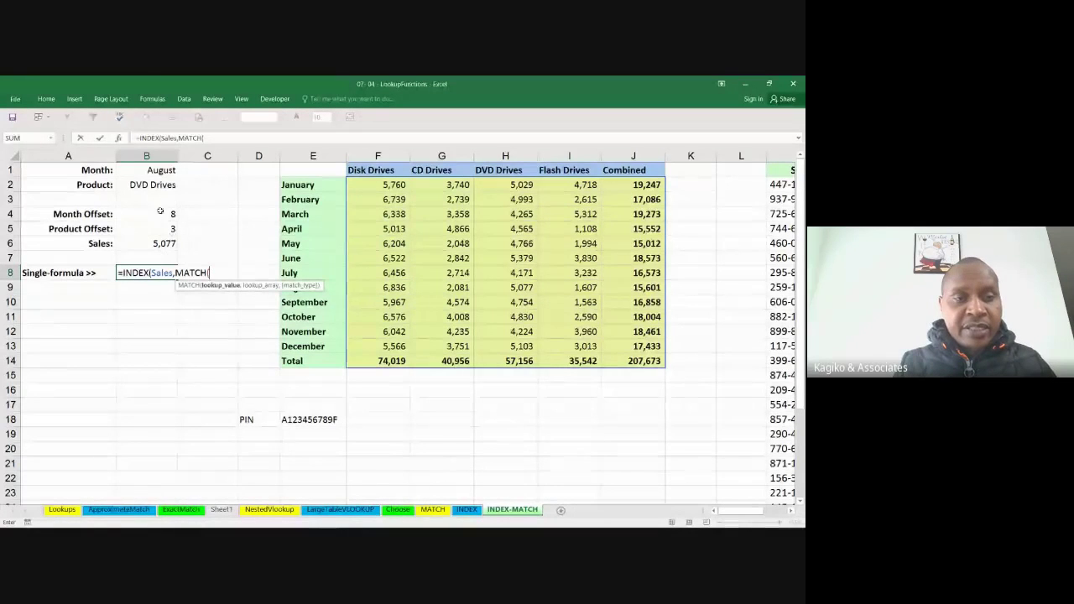
# - Add B1 and Months to the first MATCH, dismissing the correction and parenthesis prompts
pyautogui.click(160, 172)
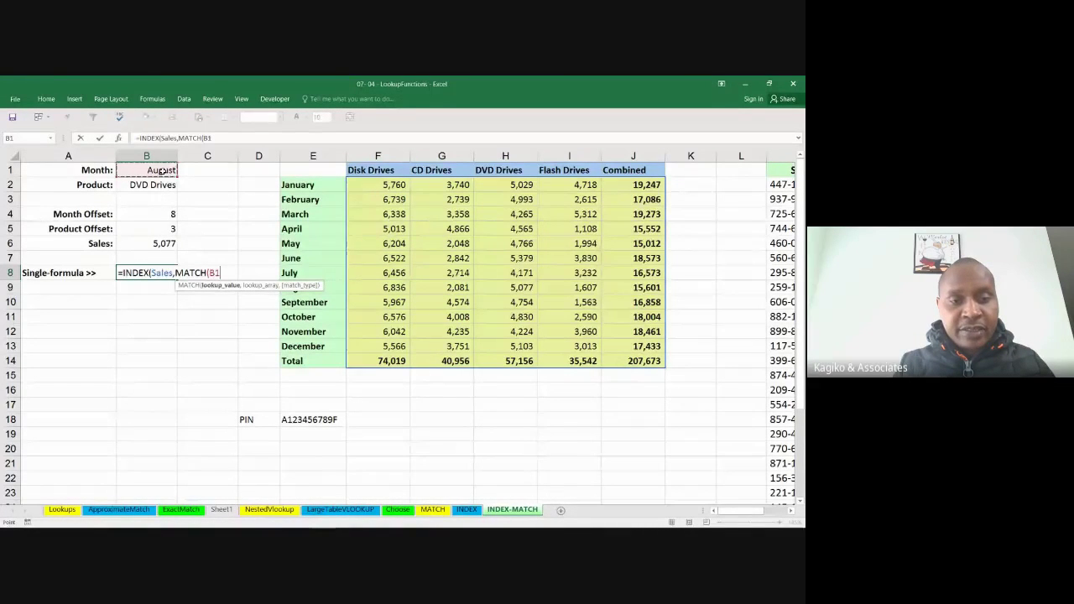
pyautogui.write(',')
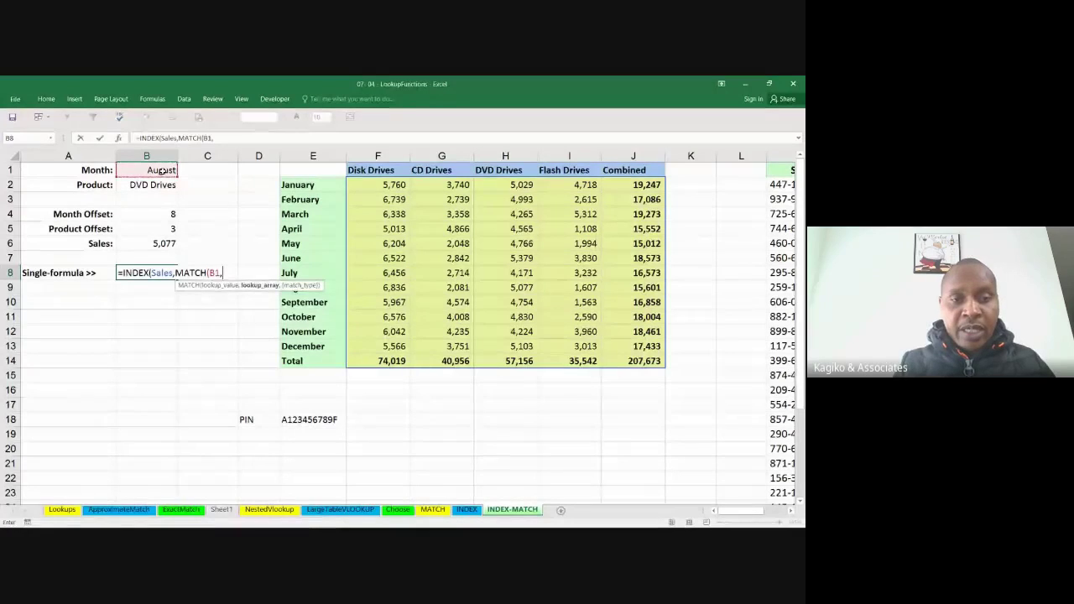
pyautogui.write('m')
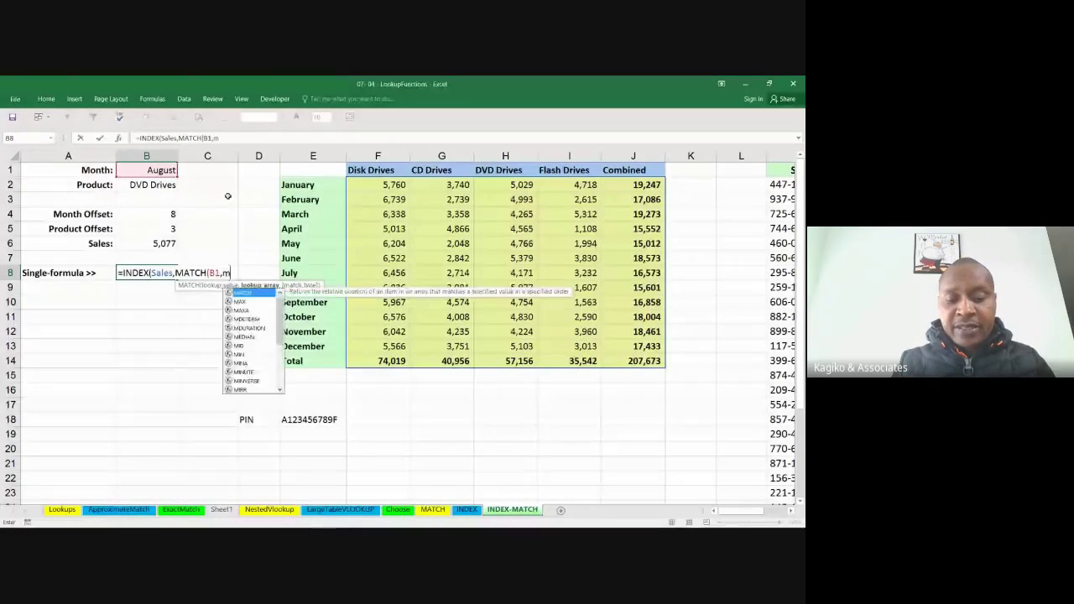
pyautogui.write('ont')
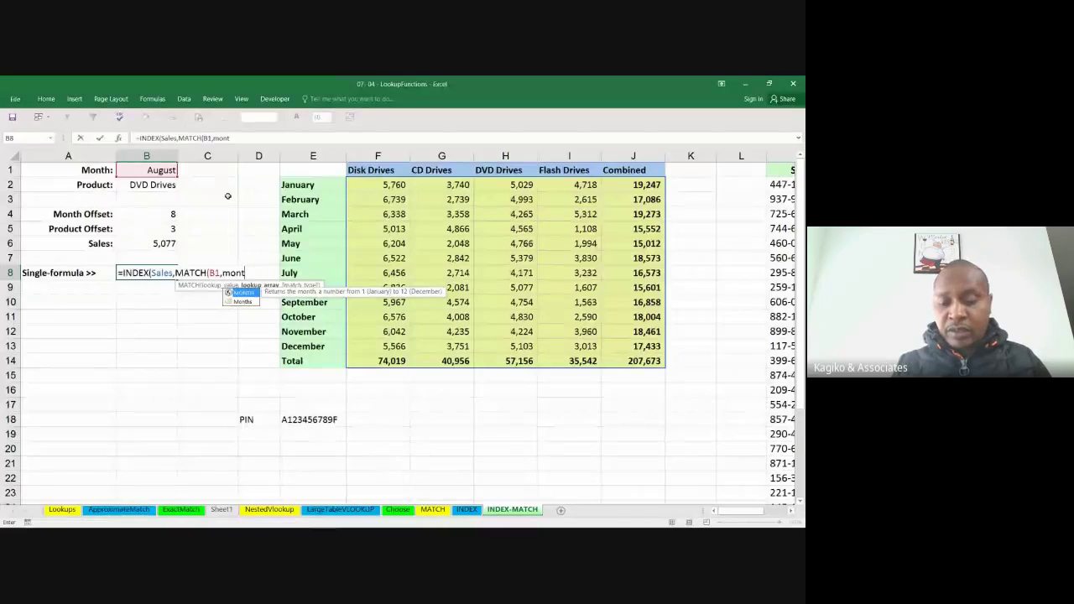
pyautogui.press('Down')
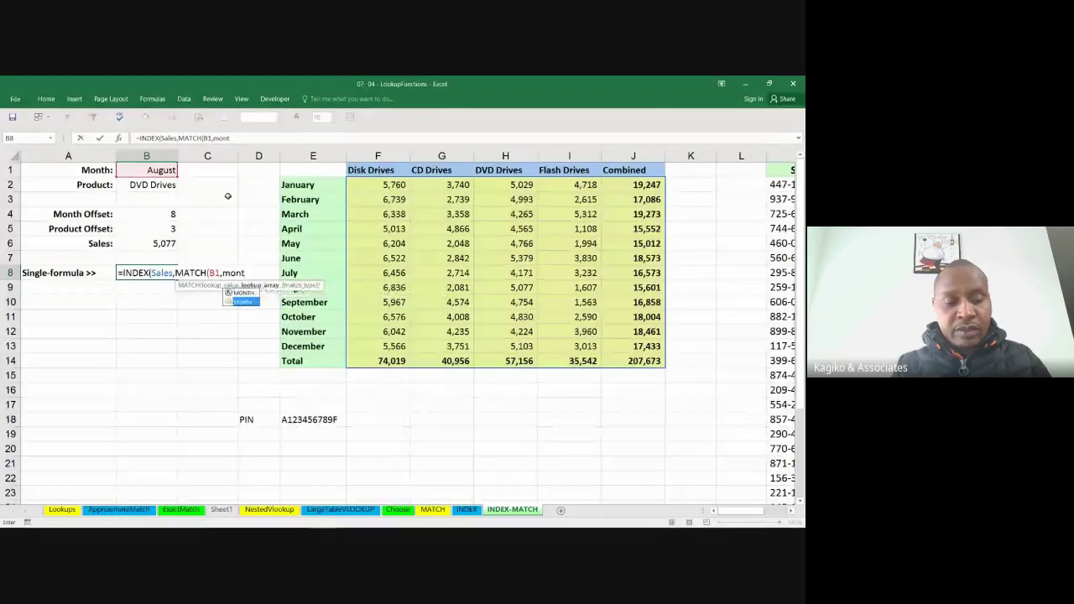
pyautogui.press('Tab')
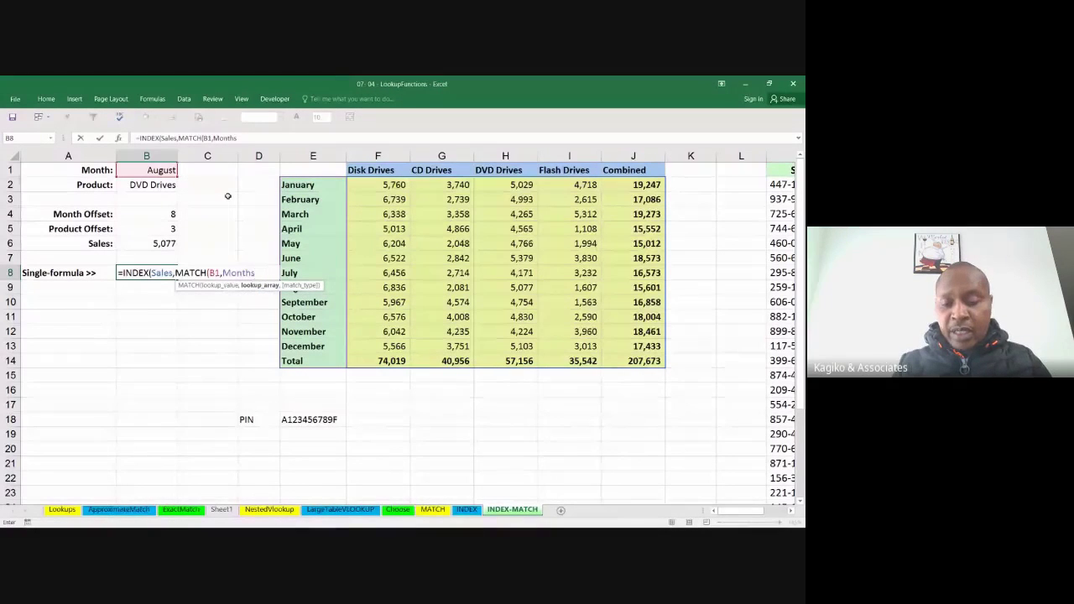
pyautogui.write(',')
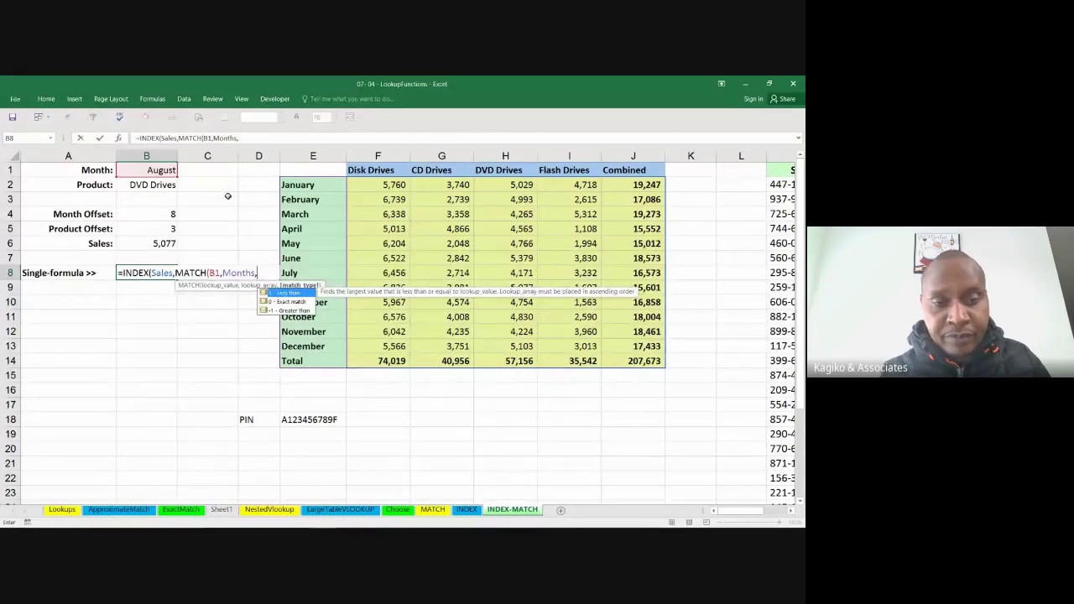
pyautogui.press('Down')
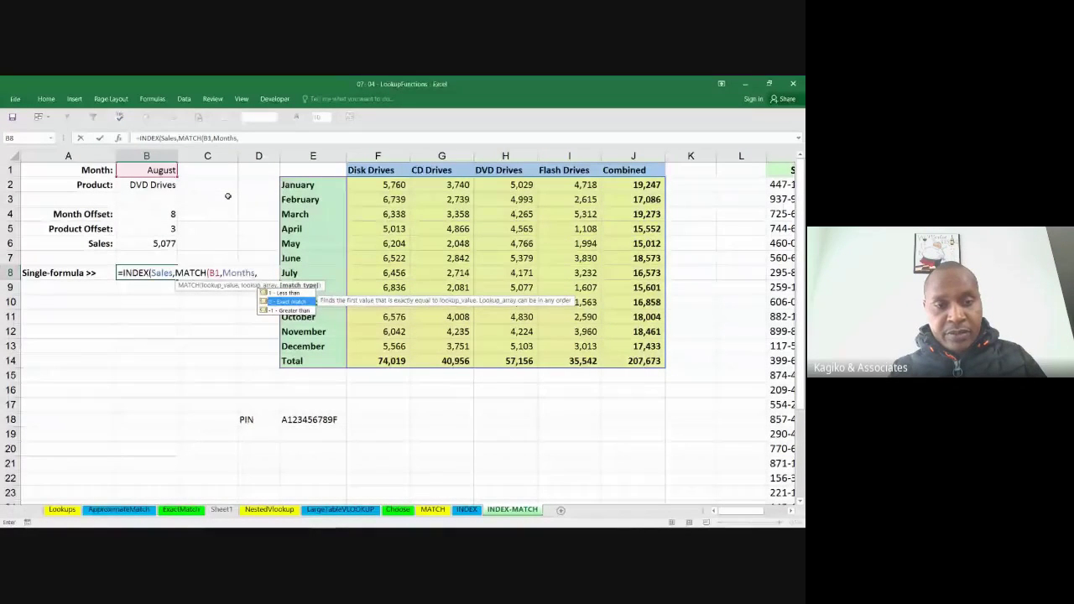
pyautogui.press('Escape')
pyautogui.press('Return')
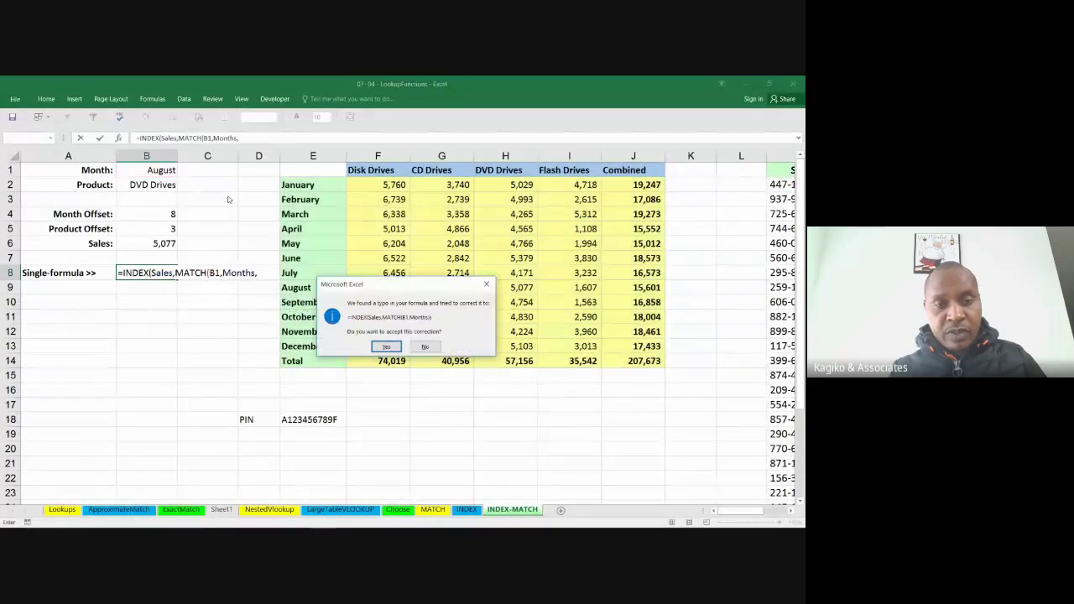
pyautogui.click(426, 348)
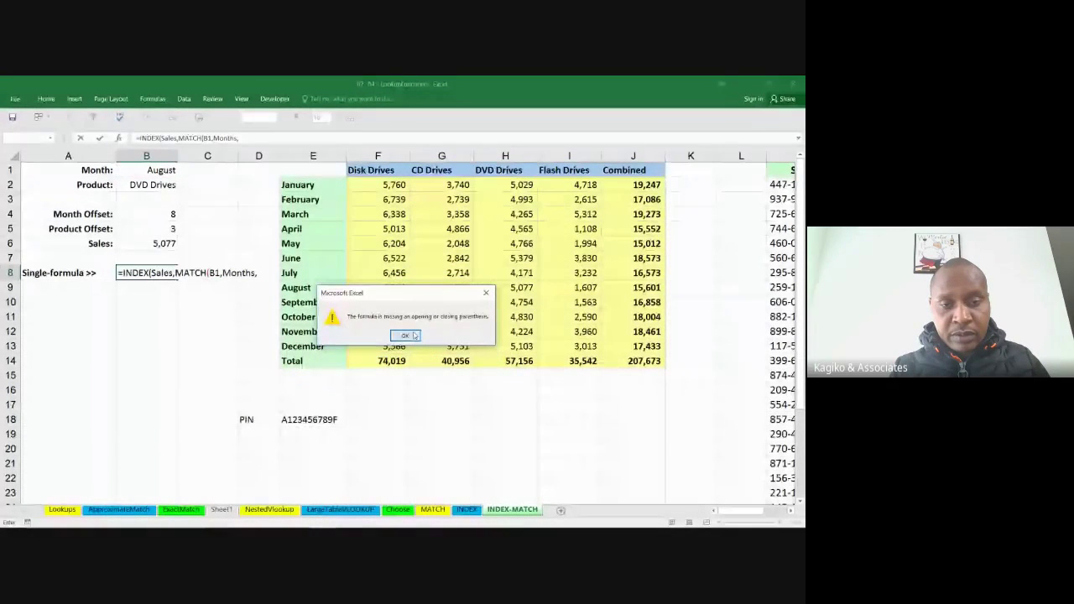
pyautogui.click(405, 336)
# - Finish with 0),MATCH(B2,Products,0)) and enter it, returning 5,077 for August DVD Drives
pyautogui.write('0')
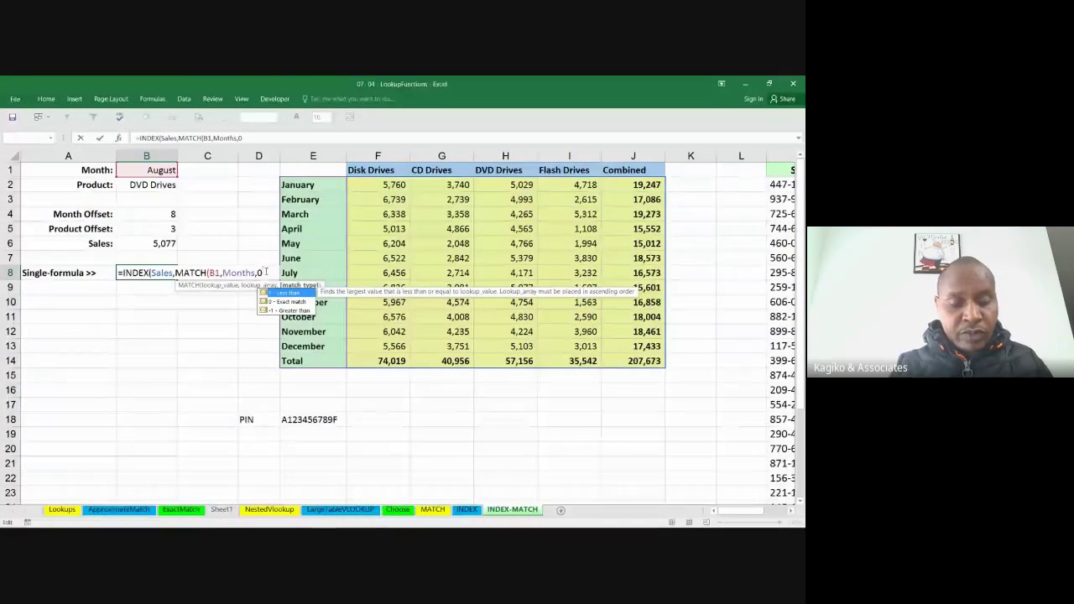
pyautogui.write('),')
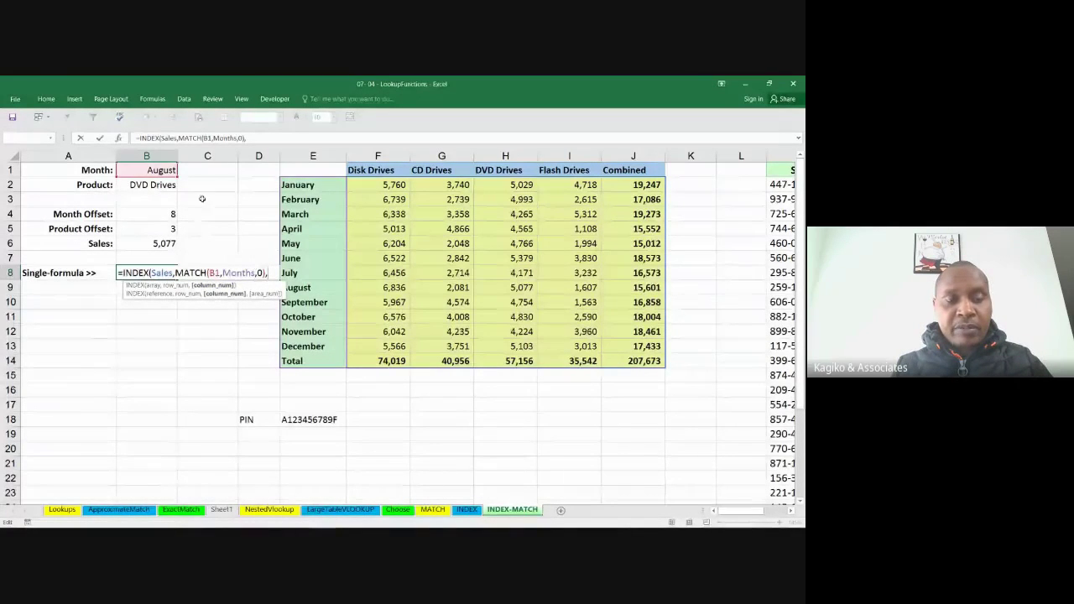
pyautogui.write('MATCH')
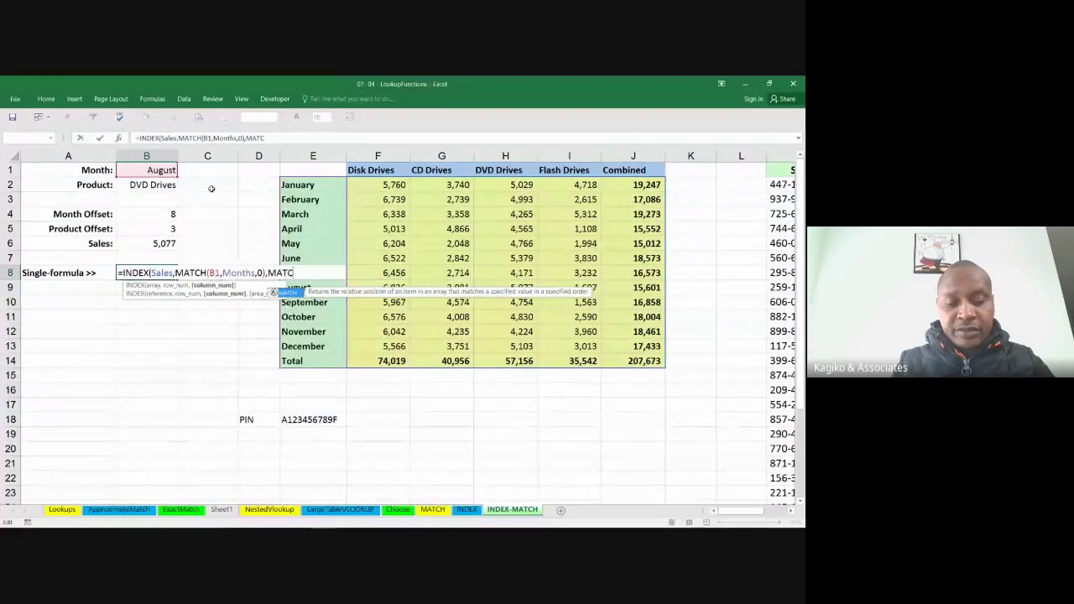
pyautogui.write('(')
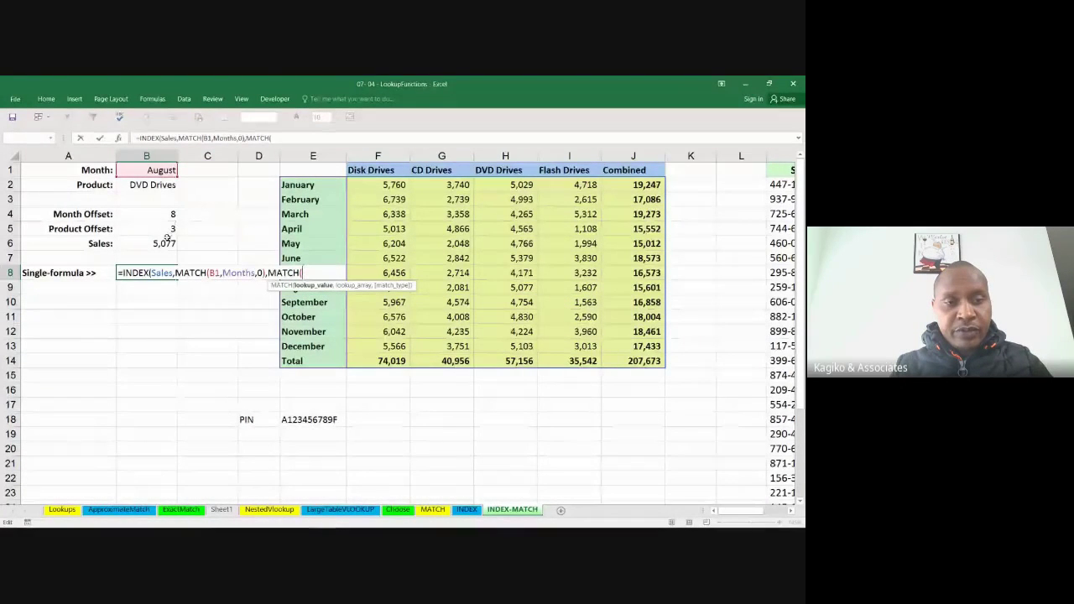
pyautogui.click(158, 184)
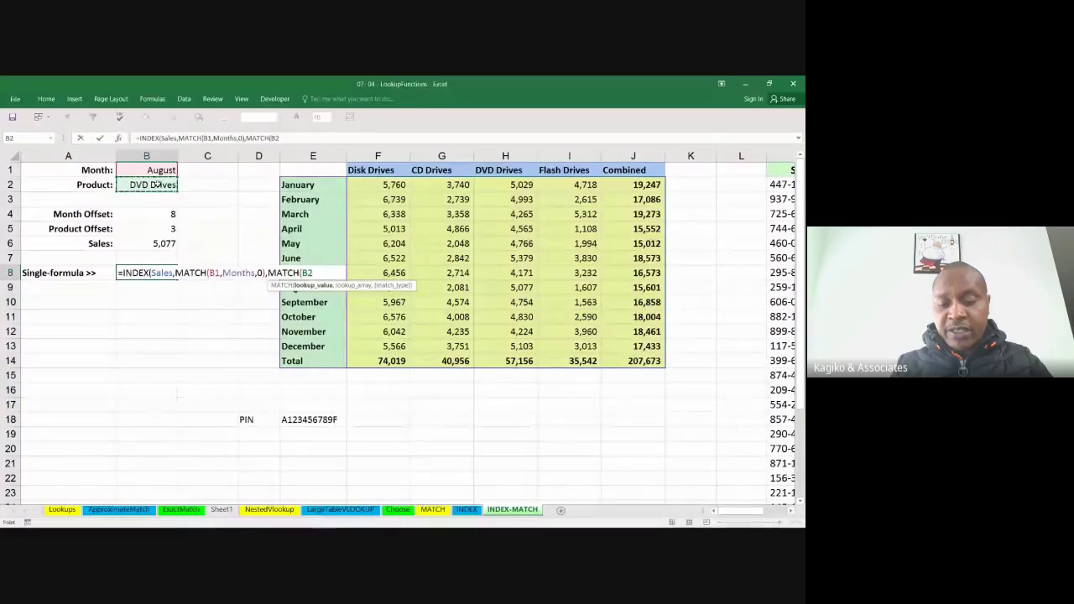
pyautogui.write(',')
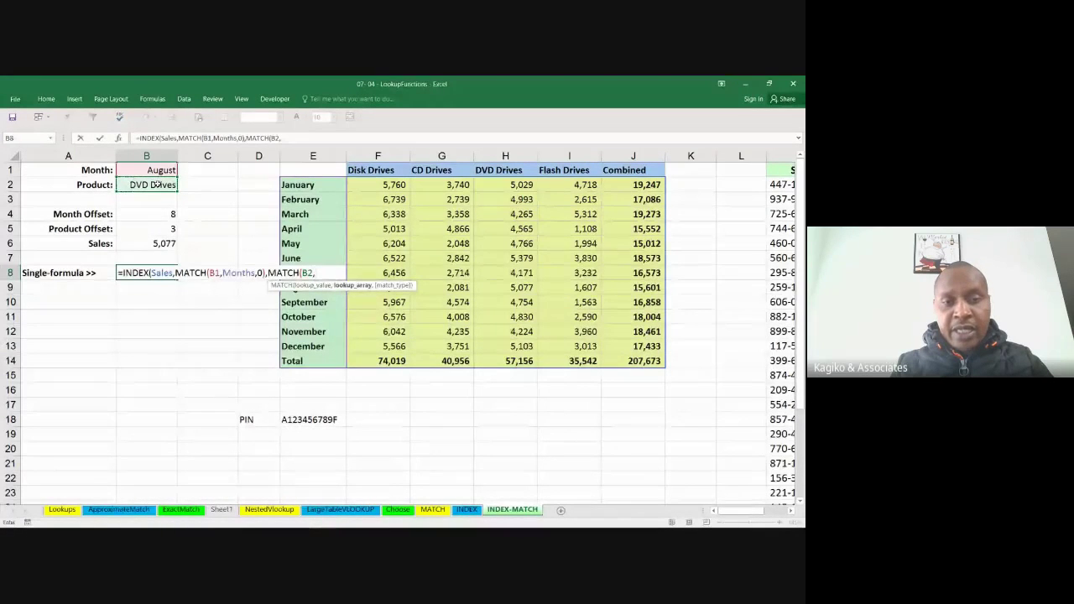
pyautogui.write('P')
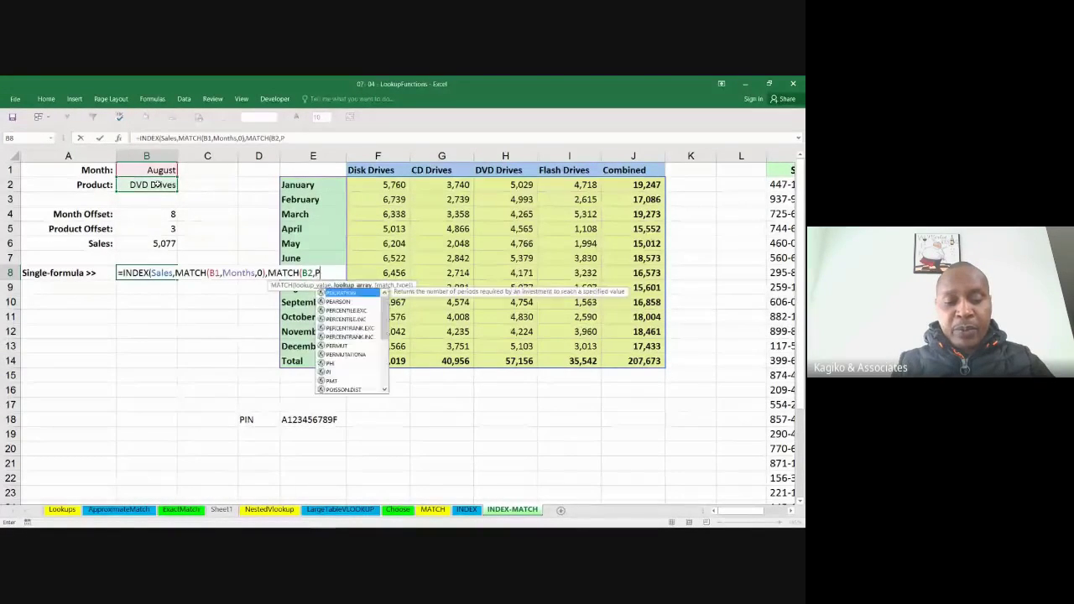
pyautogui.write('RO')
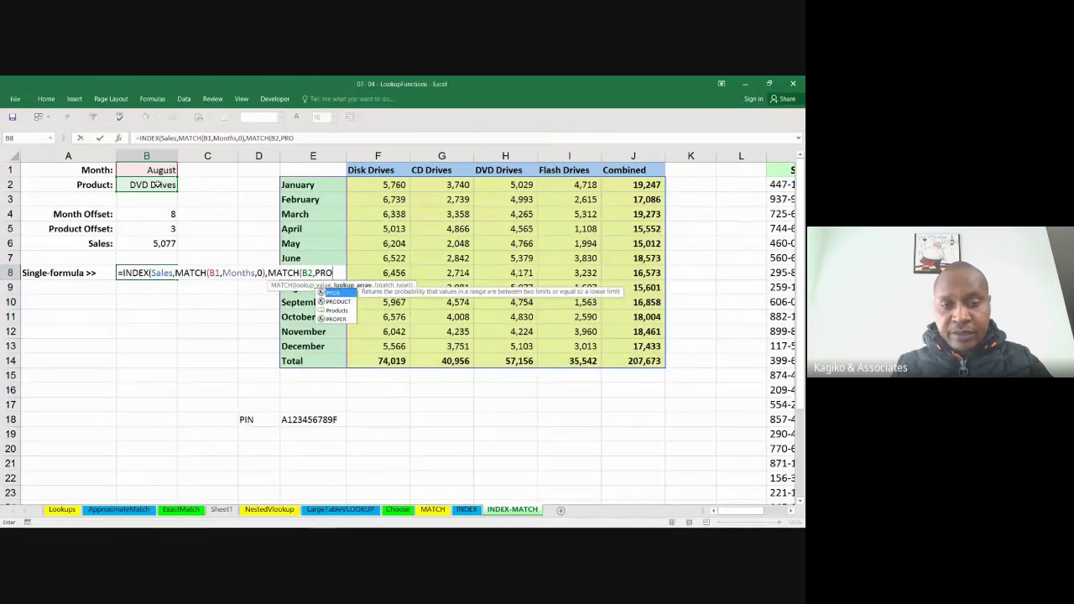
pyautogui.press('Down')
pyautogui.press('Down')
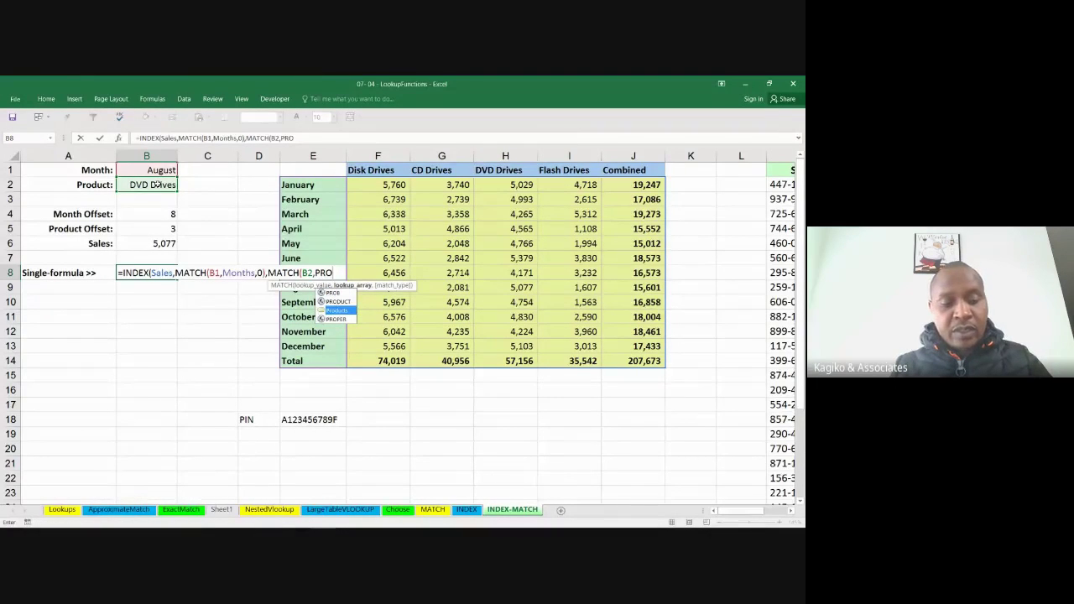
pyautogui.press('Tab')
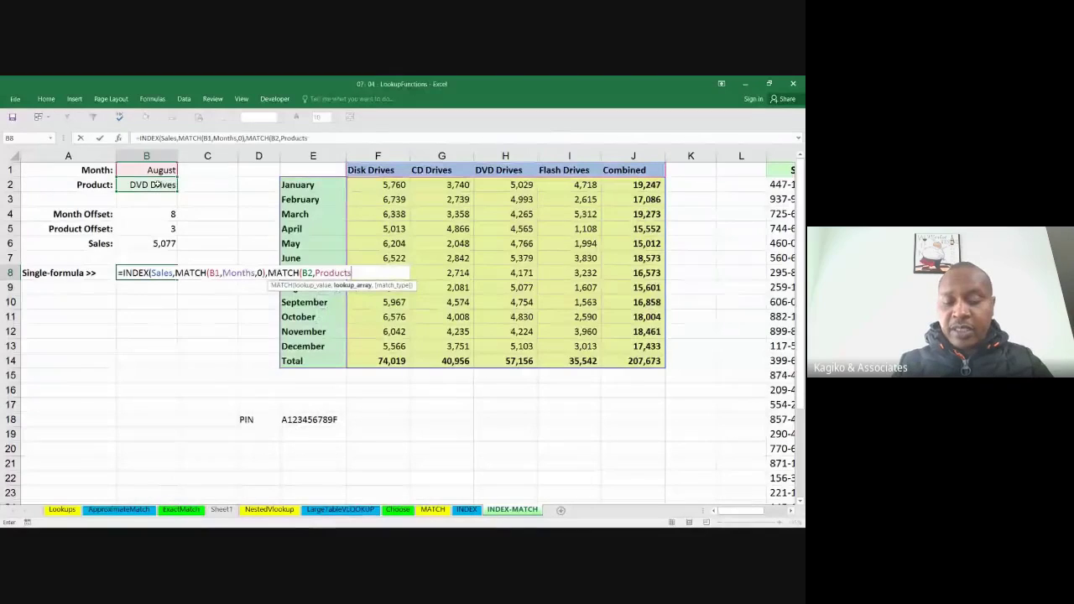
pyautogui.write(',')
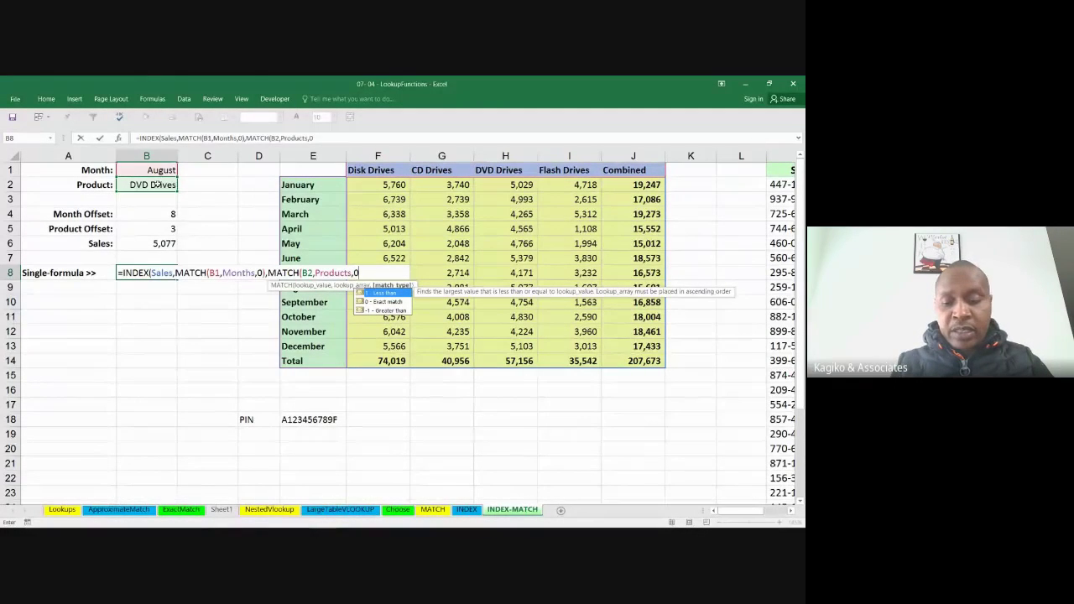
pyautogui.write('0')
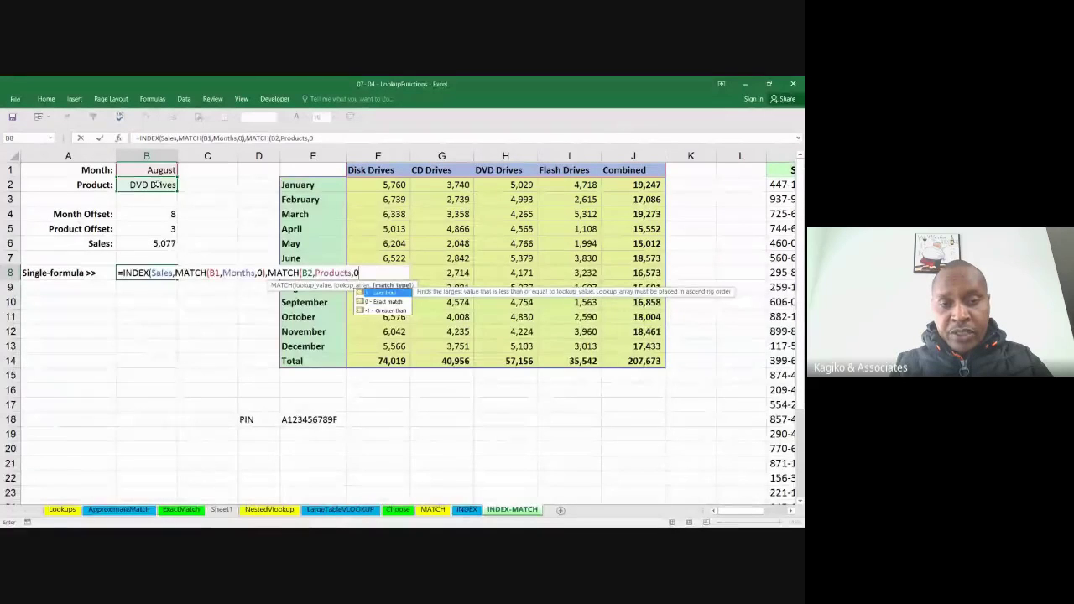
pyautogui.write(')')
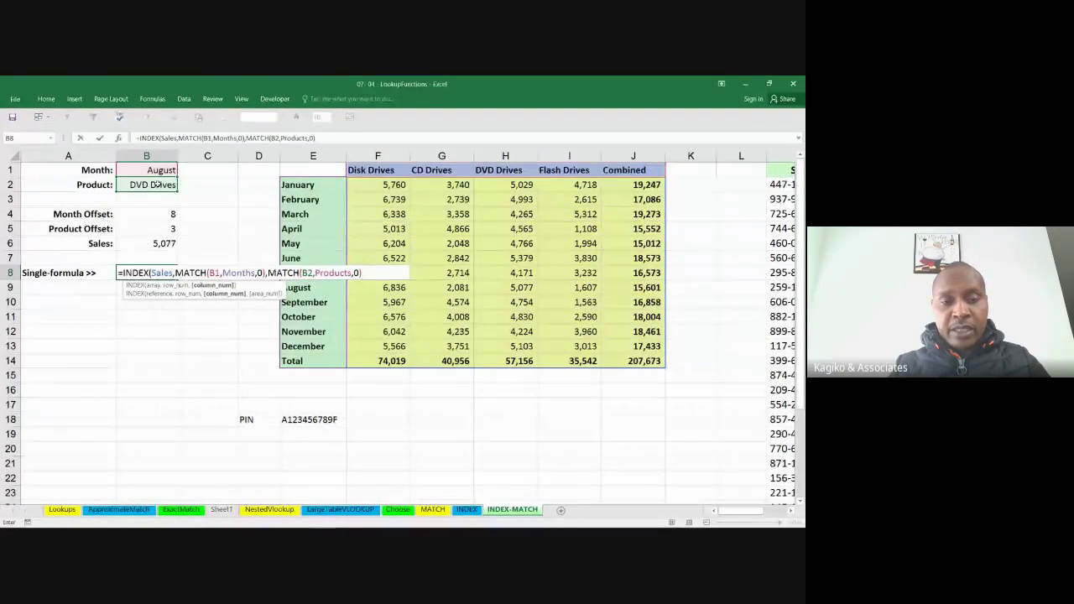
pyautogui.press('Return')
pyautogui.press('Return')
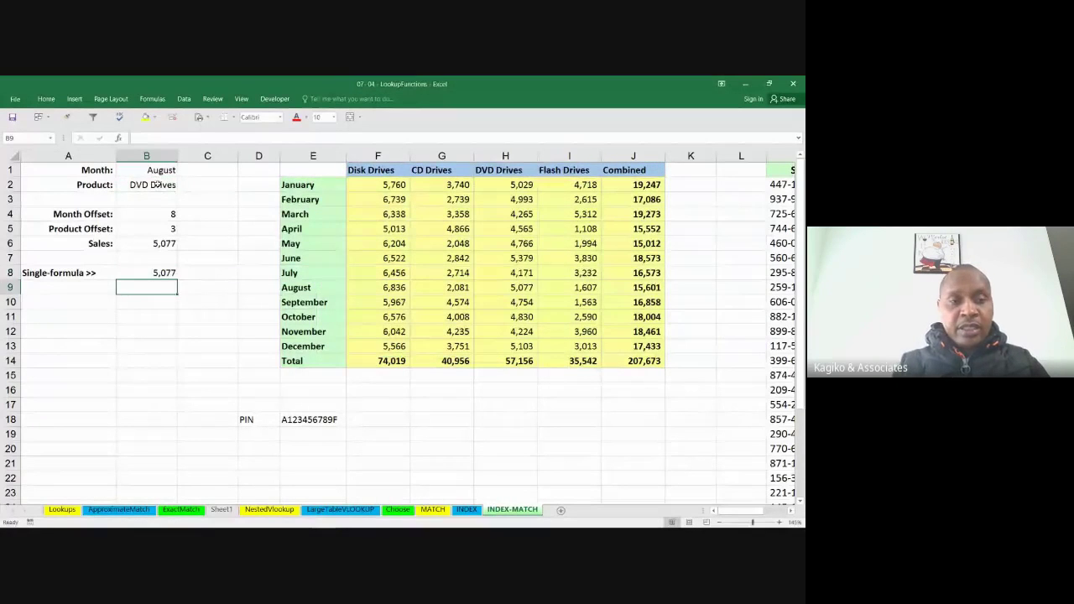
pyautogui.click(151, 273)
pyautogui.doubleClick(155, 275)
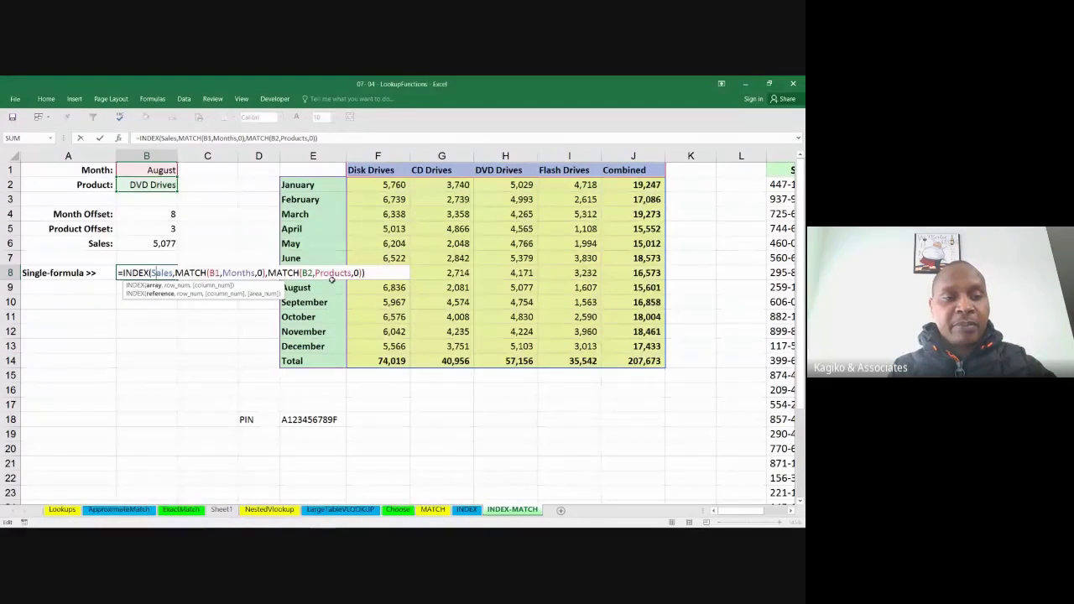
pyautogui.hotkey('ctrl', 'Return')
pyautogui.click(168, 217)
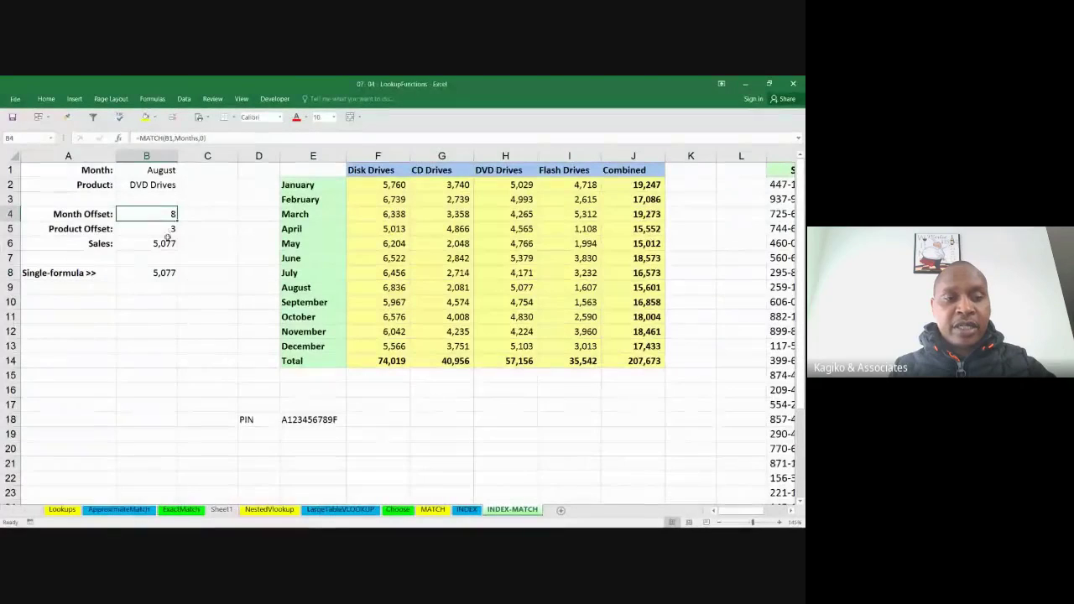
pyautogui.doubleClick(168, 215)
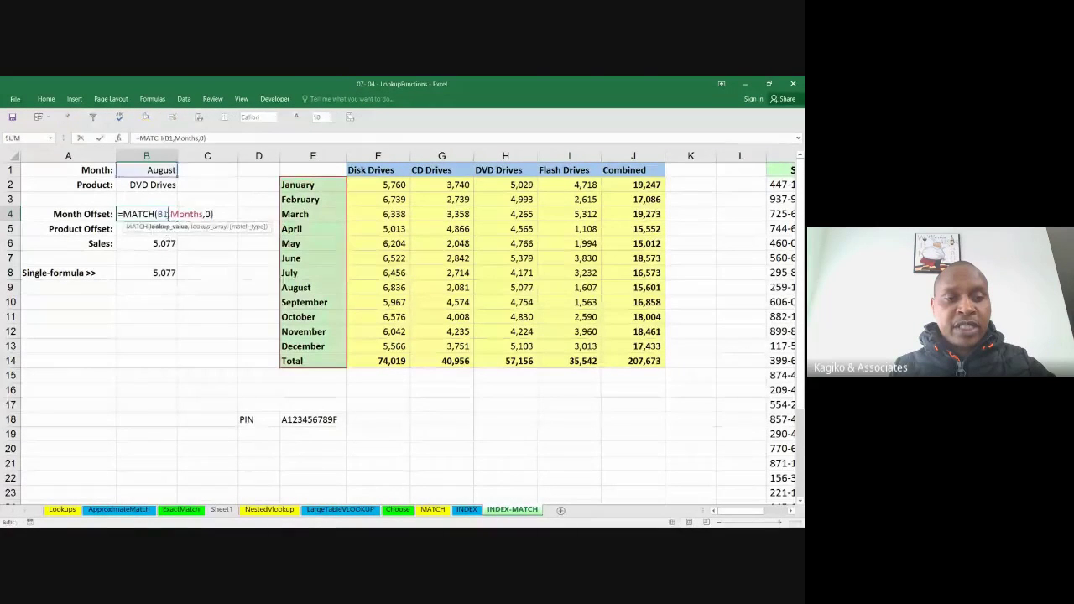
pyautogui.press('Escape')
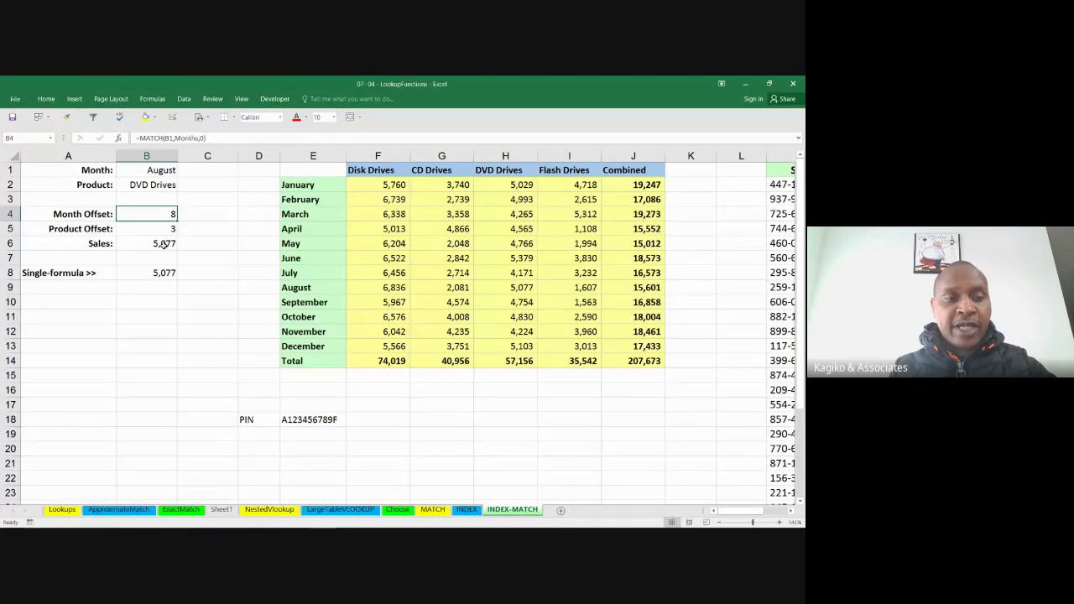
pyautogui.doubleClick(164, 243)
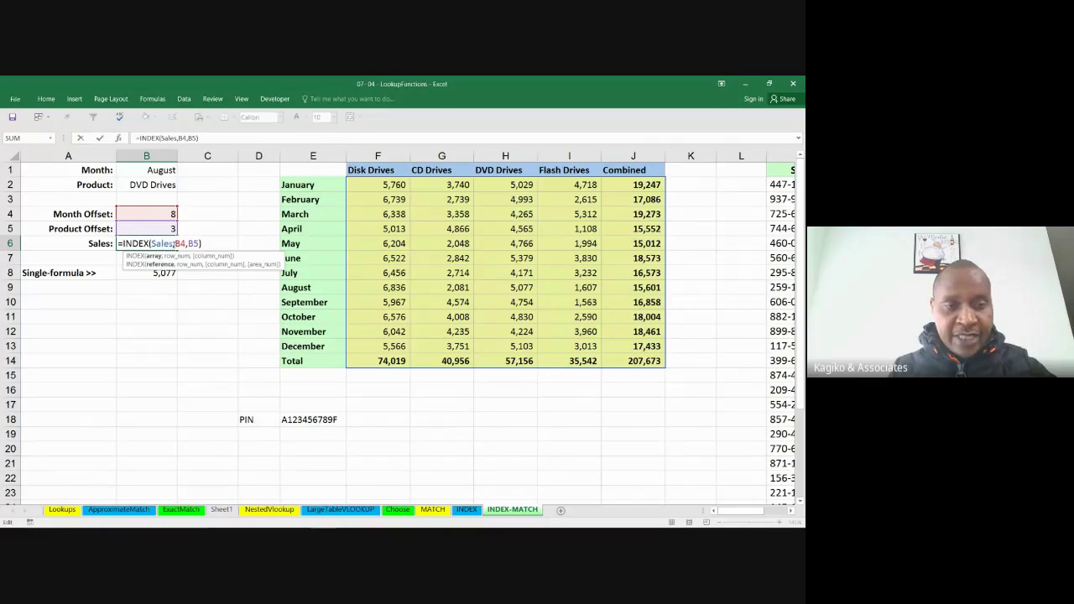
pyautogui.press('Escape')
pyautogui.click(164, 272)
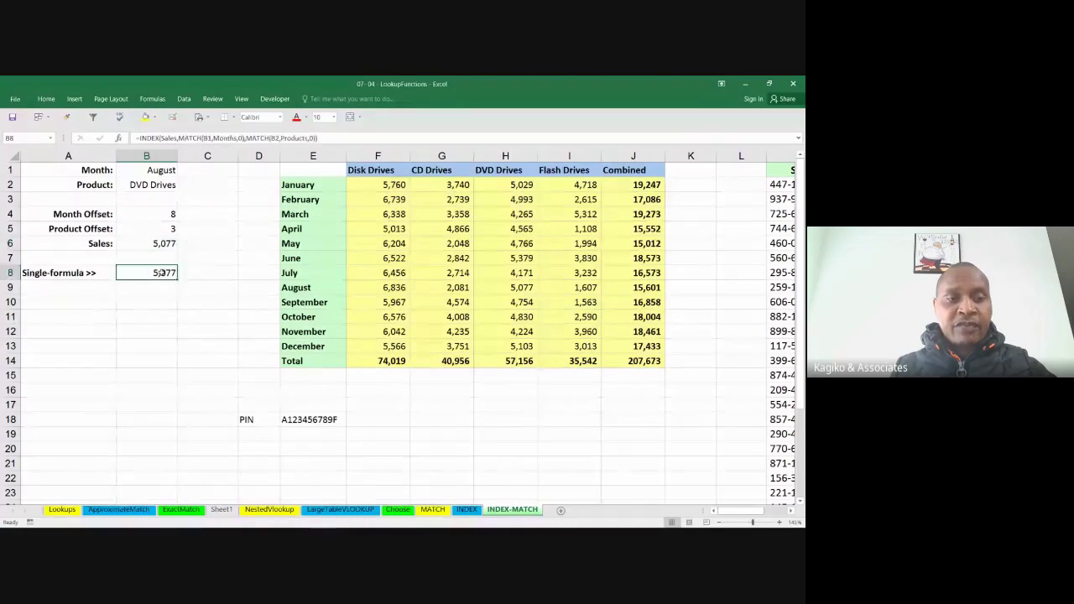
pyautogui.doubleClick(164, 273)
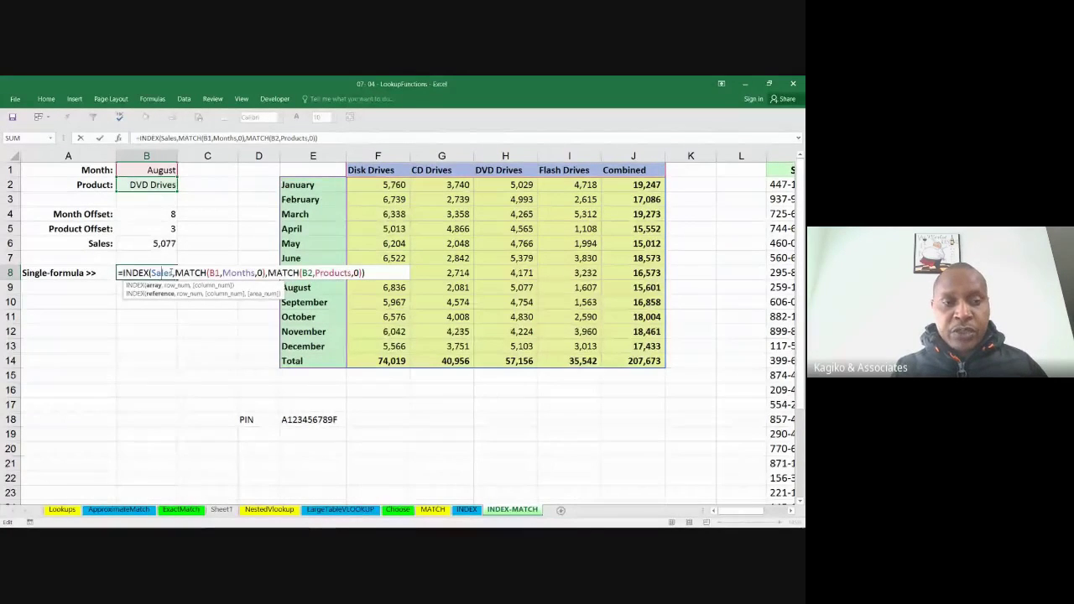
pyautogui.doubleClick(163, 273)
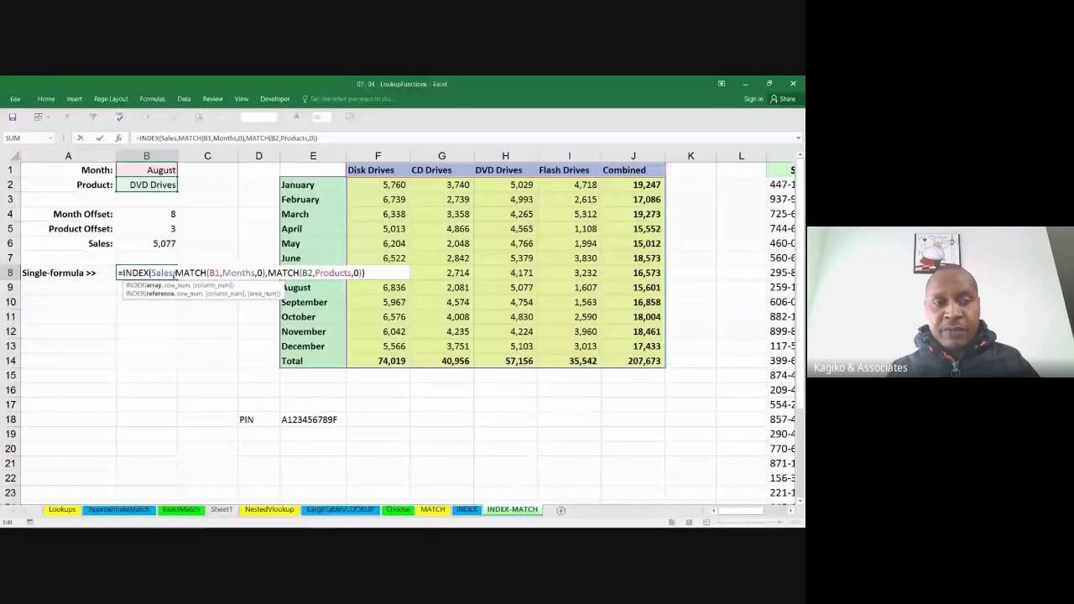
pyautogui.hotkey('ctrl', 'Return')
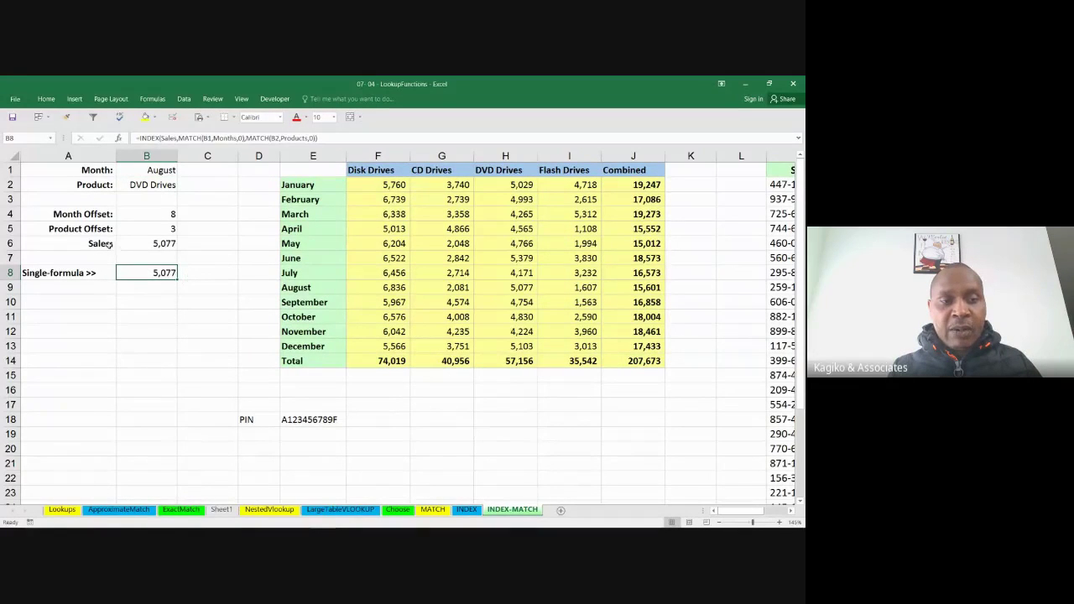
pyautogui.moveTo(110, 245); pyautogui.dragTo(131, 244)
# - Set the Month to September and try Flash Drives, then CD Drives, as the Product
pyautogui.click(166, 170)
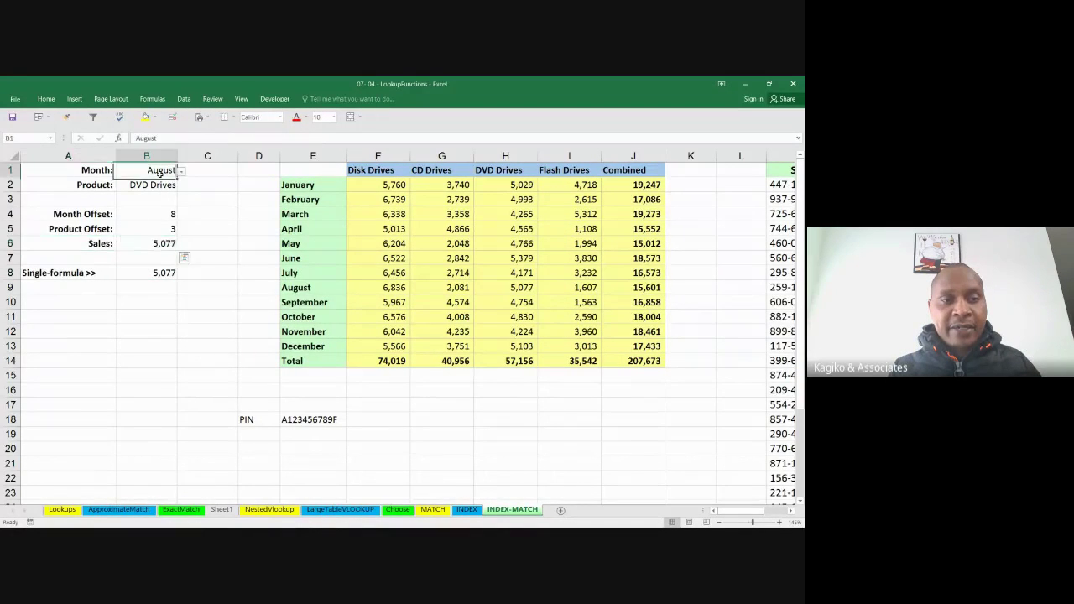
pyautogui.click(181, 172)
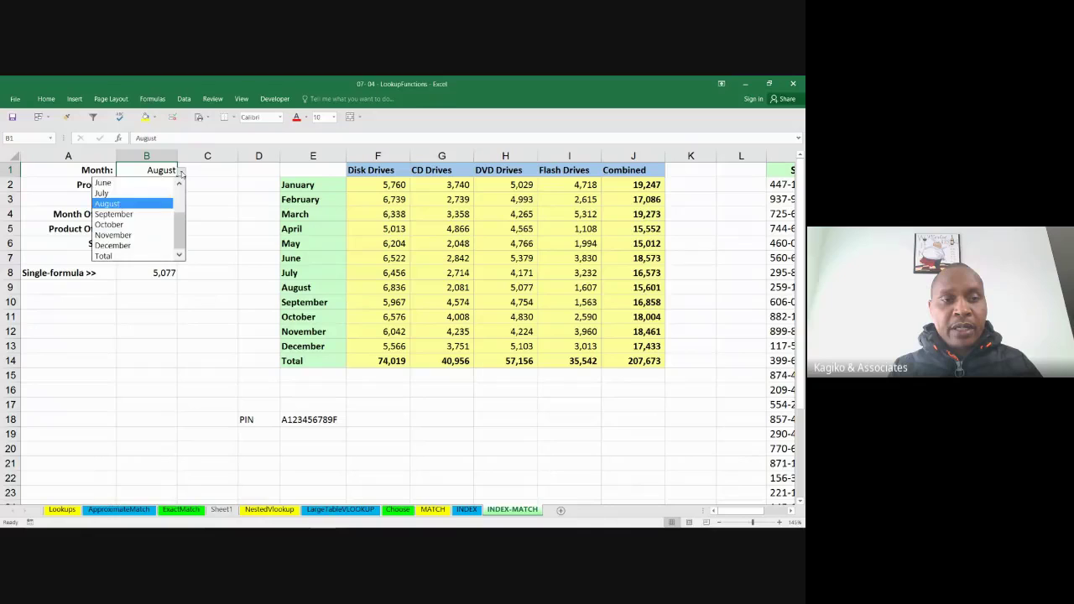
pyautogui.click(137, 215)
pyautogui.click(149, 186)
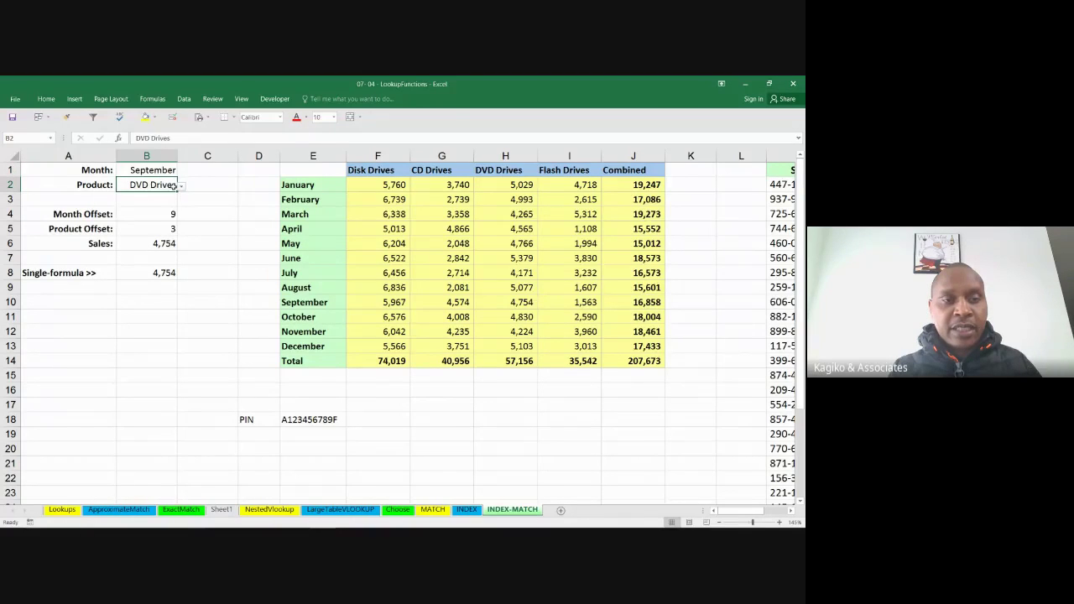
pyautogui.click(181, 188)
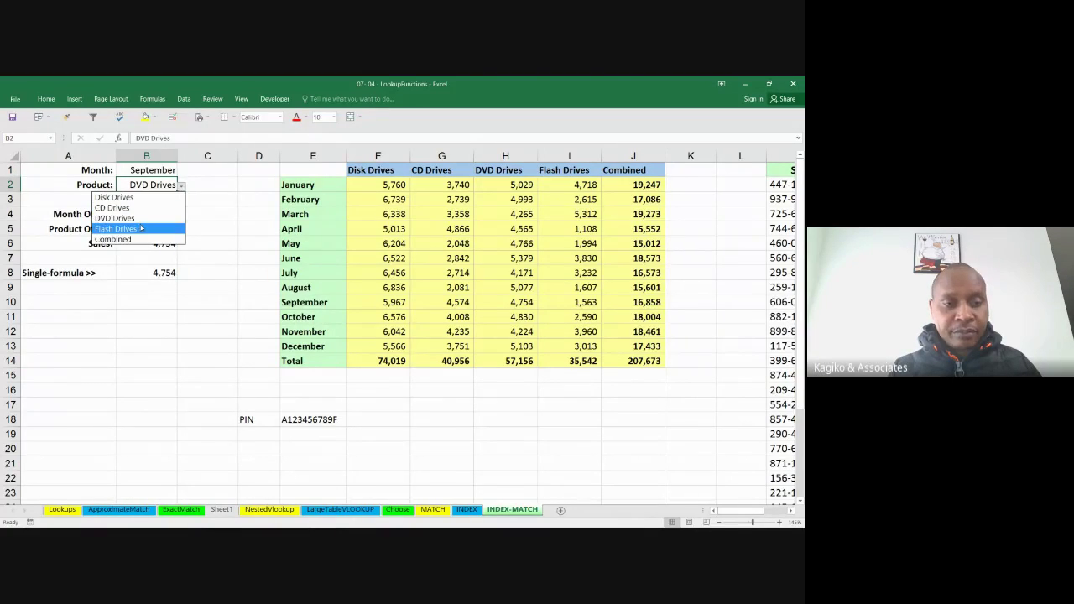
pyautogui.click(141, 228)
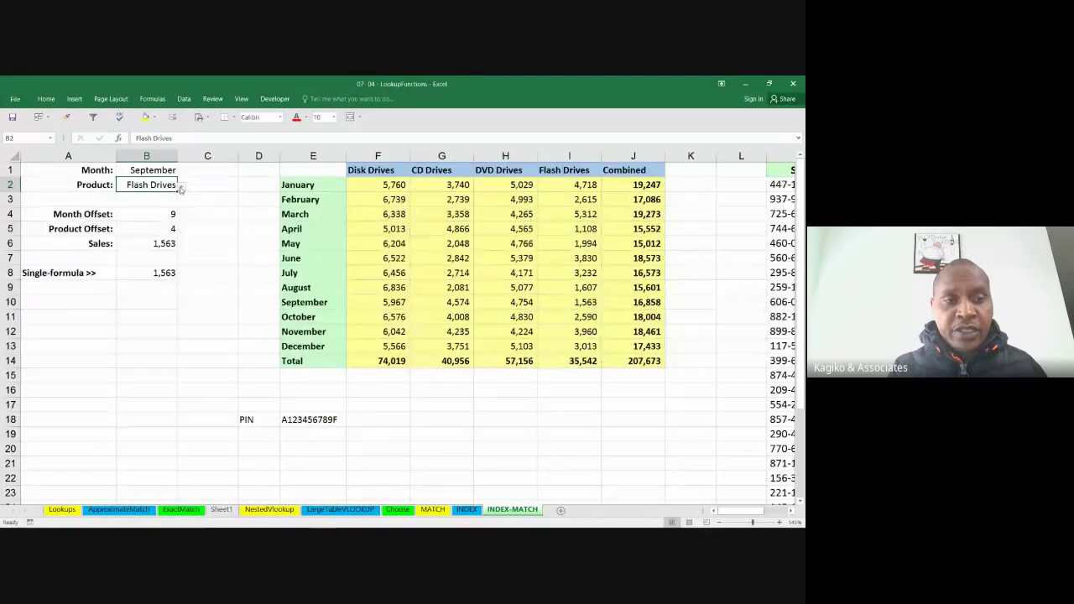
pyautogui.click(180, 188)
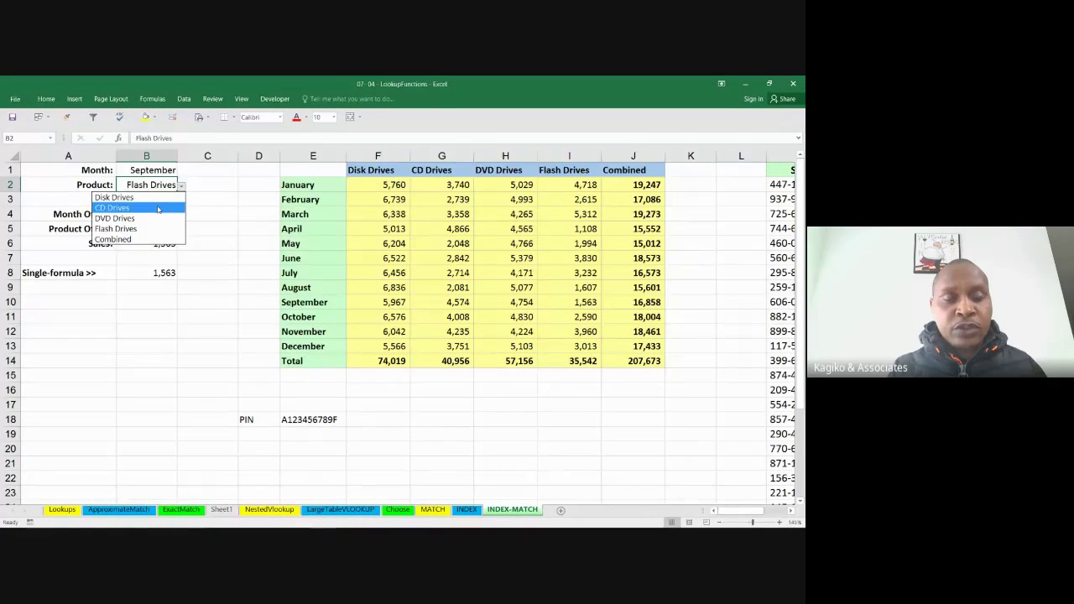
pyautogui.click(158, 209)
pyautogui.press('Up')
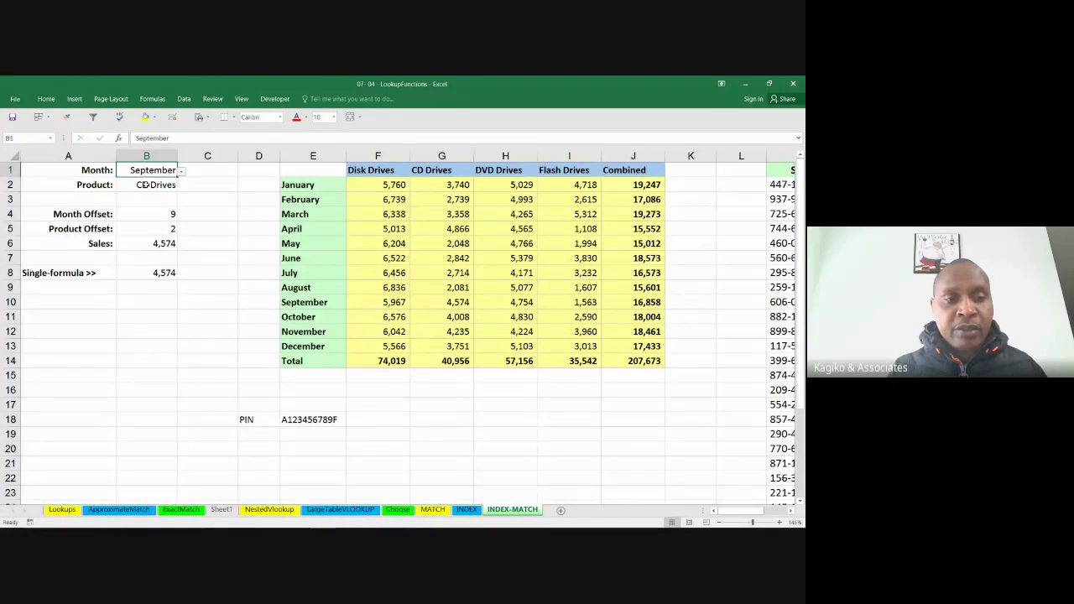
# - Switch the Product back to DVD Drives so both results read 4,754, and select A6:B6
pyautogui.click(144, 184)
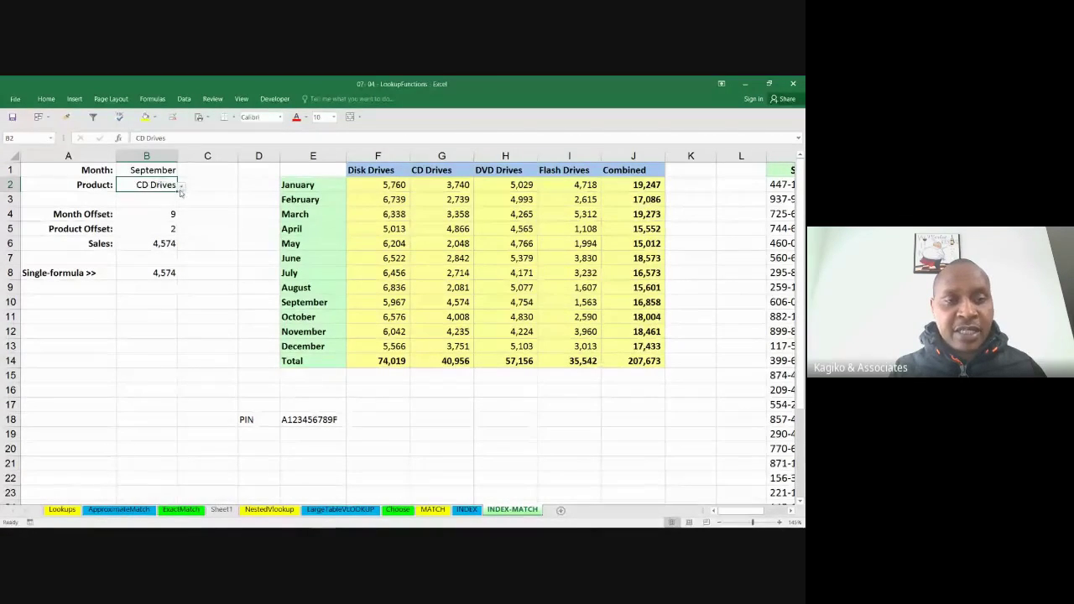
pyautogui.click(181, 188)
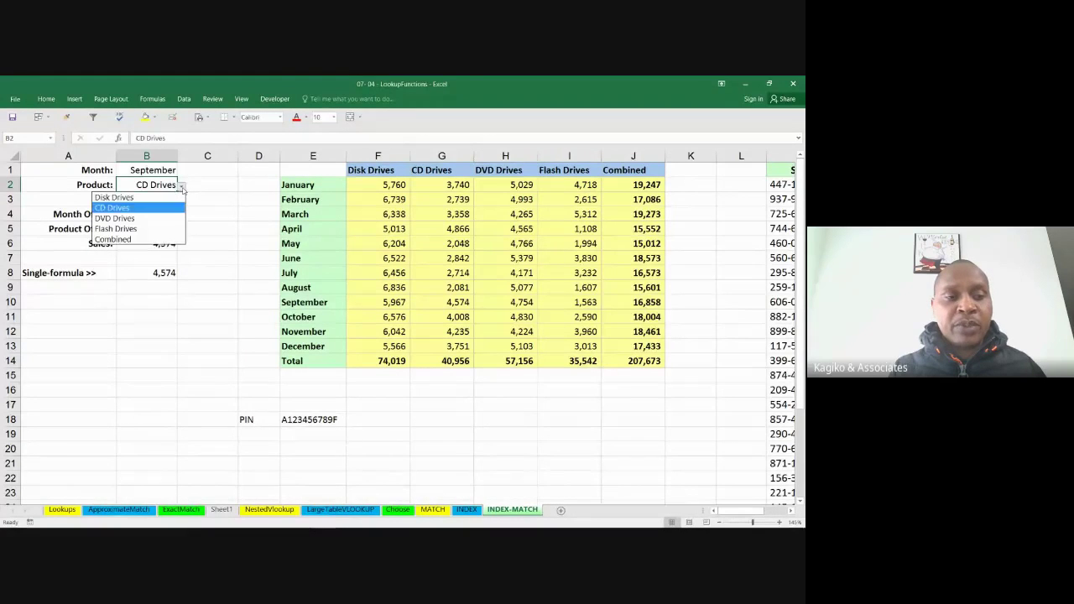
pyautogui.click(126, 218)
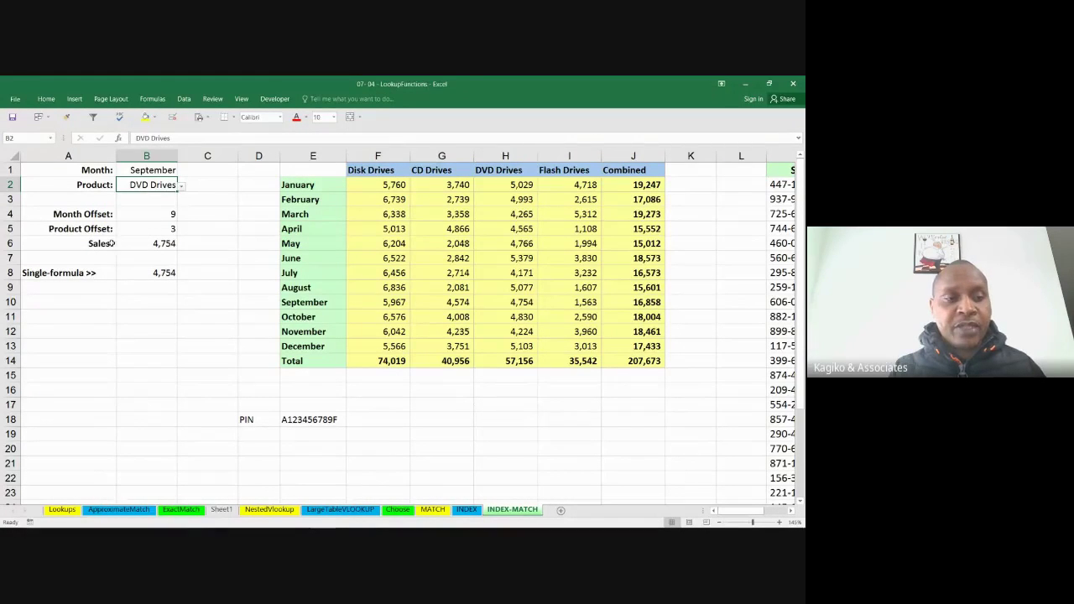
pyautogui.moveTo(94, 244); pyautogui.dragTo(151, 243)
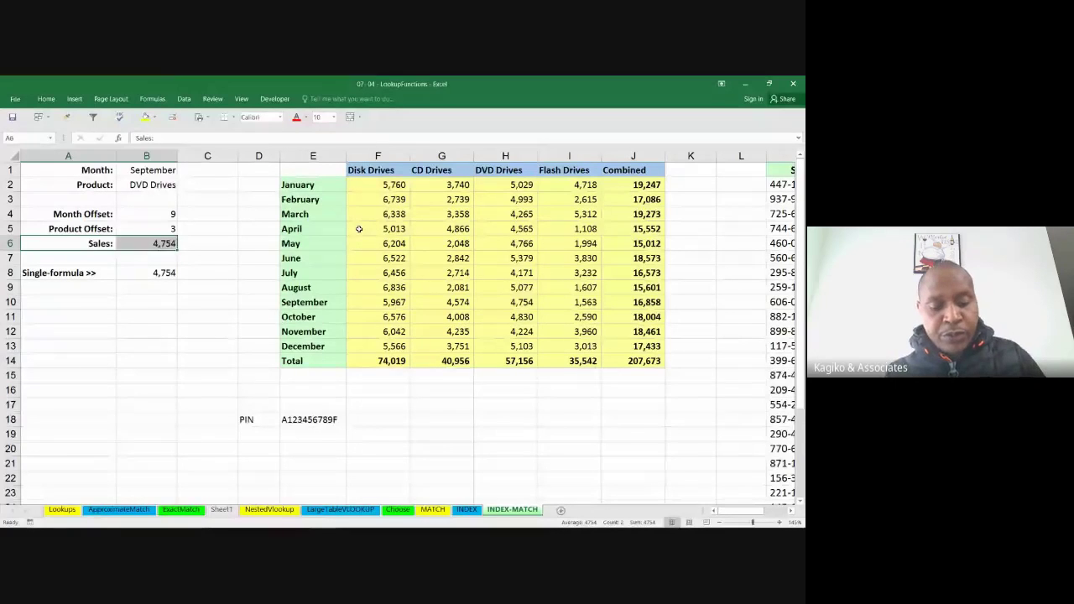
pyautogui.press('alt')
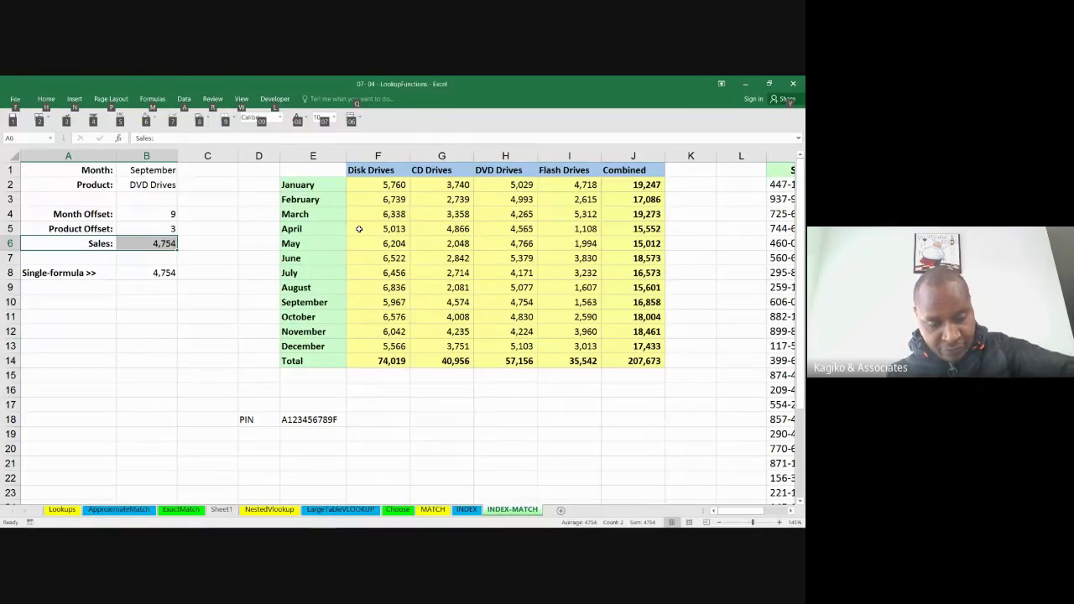
# - Create a Chart1 column-chart sheet from the Sales row A6:B6 with F11, then return to INDEX-MATCH
pyautogui.press('h')
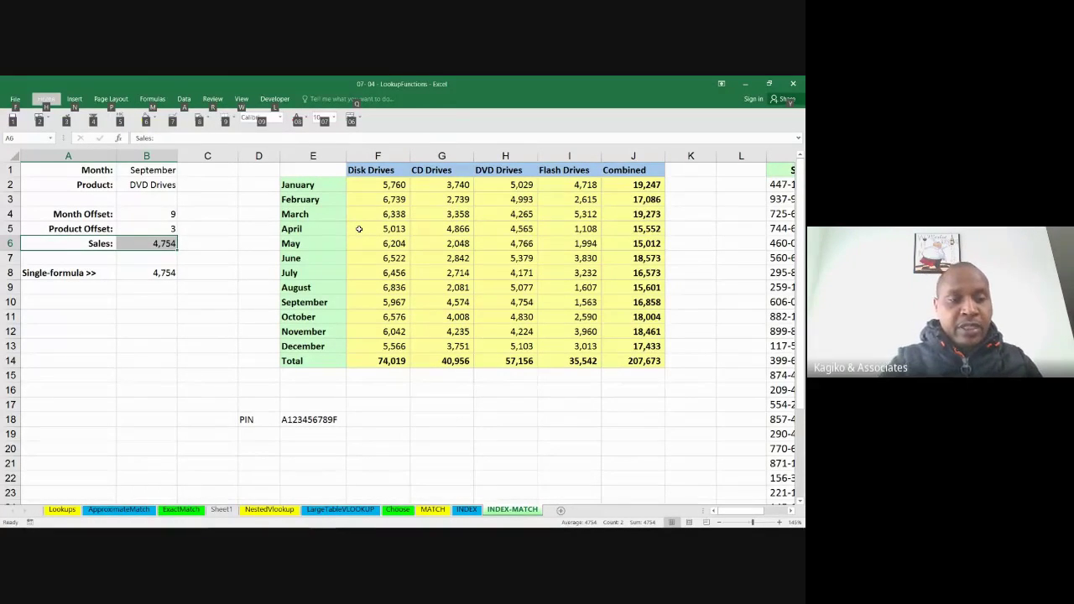
pyautogui.click(366, 210)
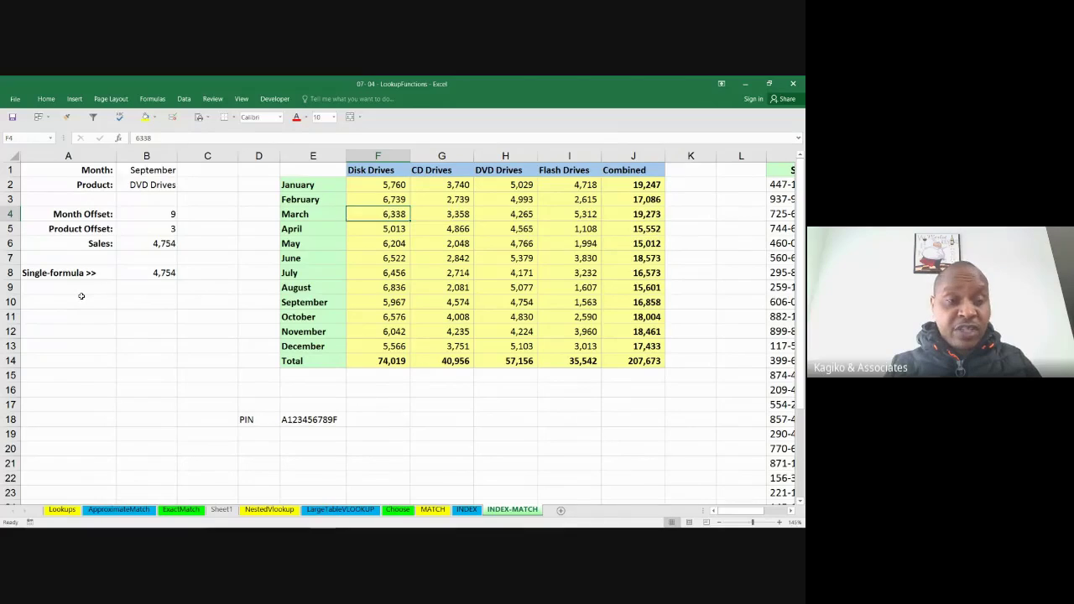
pyautogui.moveTo(105, 245); pyautogui.dragTo(163, 245)
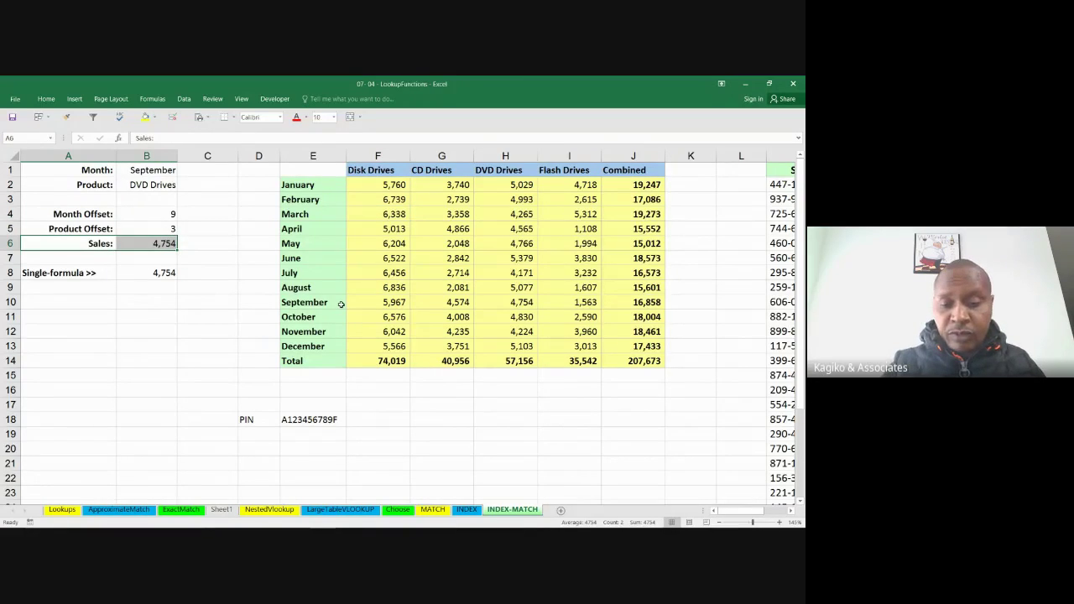
pyautogui.press('F11')
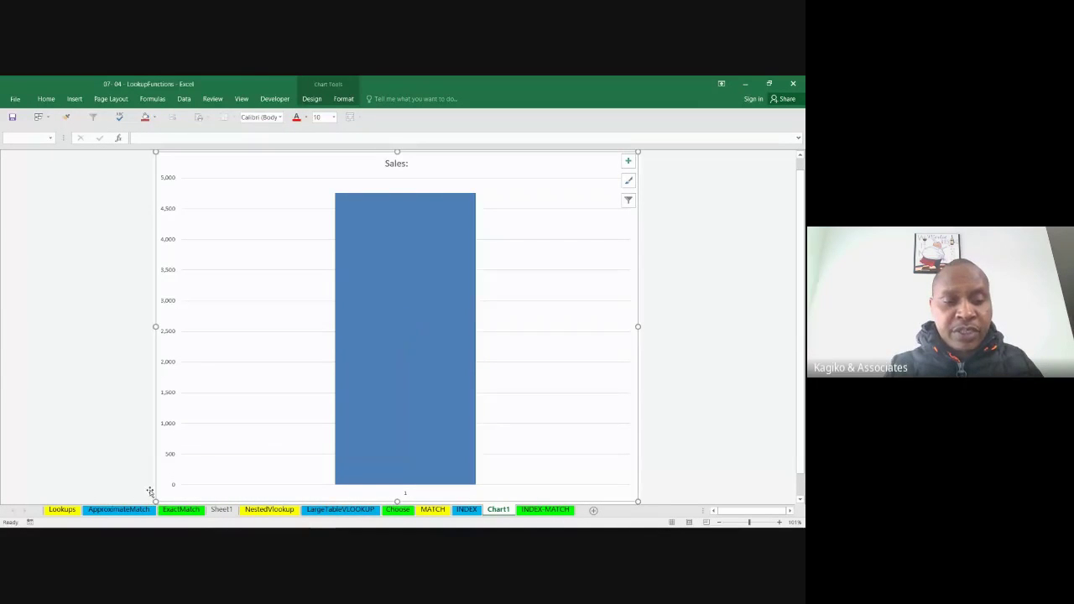
pyautogui.click(472, 511)
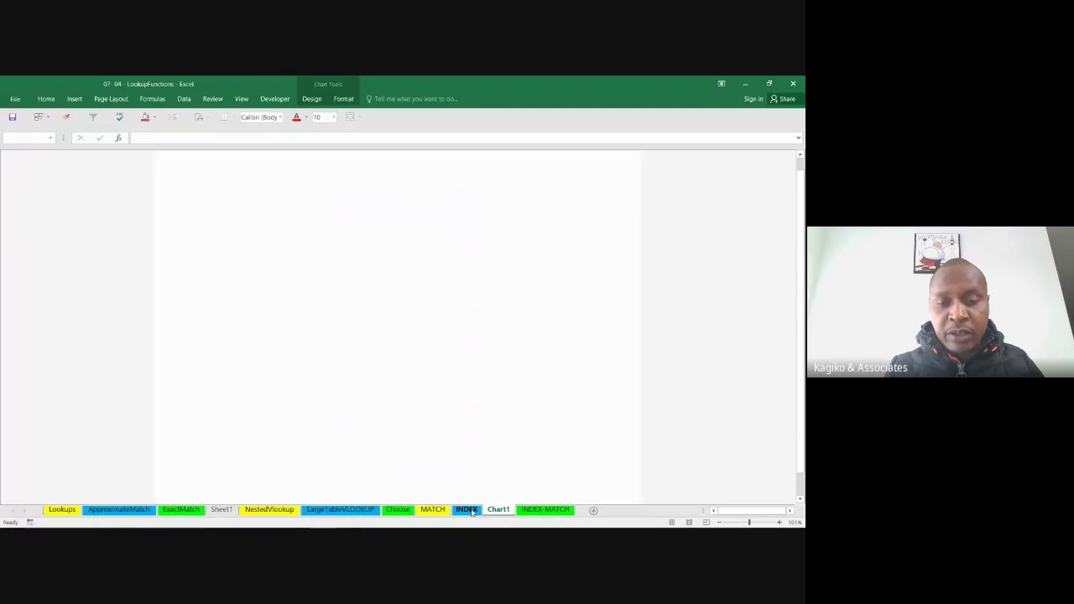
pyautogui.click(545, 511)
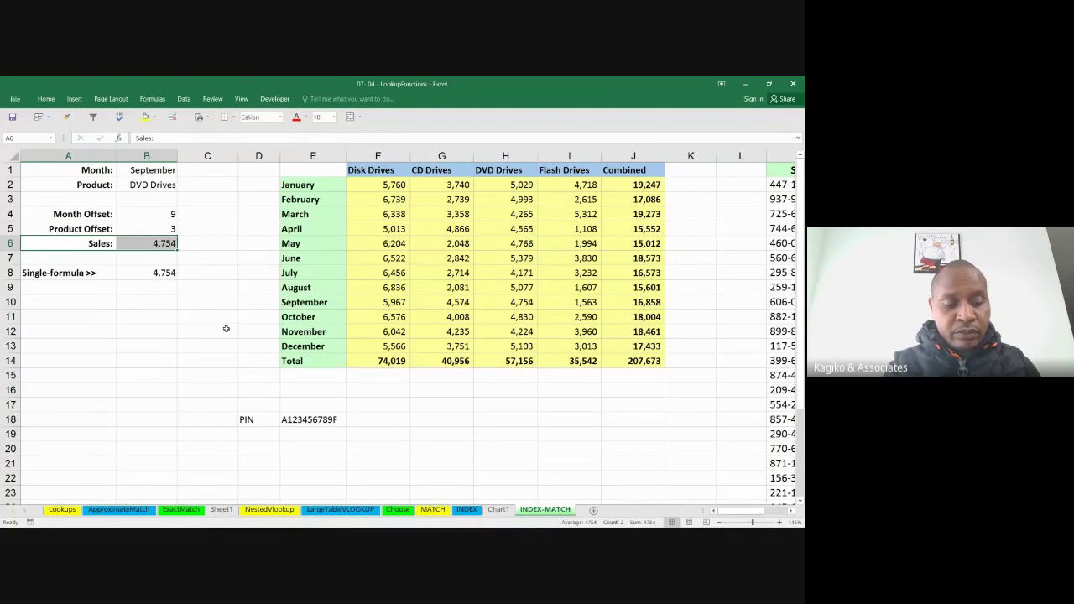
# - Insert an embedded Sales column chart with Alt+F1, narrow it, and move it left
pyautogui.hotkey('alt', 'F1')
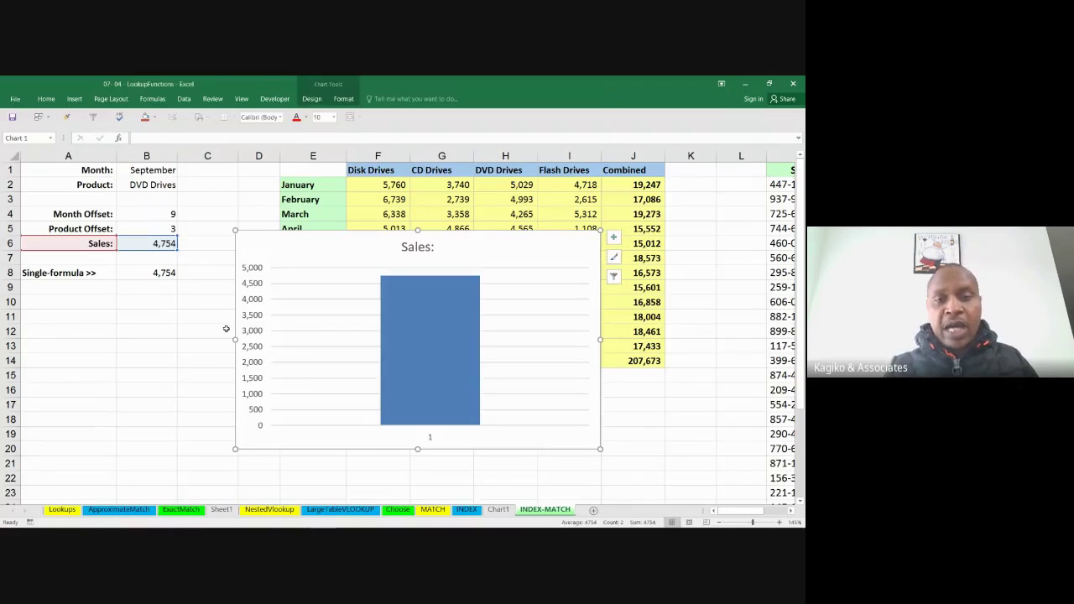
pyautogui.moveTo(493, 245)
pyautogui.mouseDown()
pyautogui.moveTo(436, 292)
pyautogui.moveTo(461, 286)
pyautogui.moveTo(437, 284)
pyautogui.moveTo(454, 295)
pyautogui.moveTo(377, 351)
pyautogui.moveTo(318, 326)
pyautogui.mouseUp()
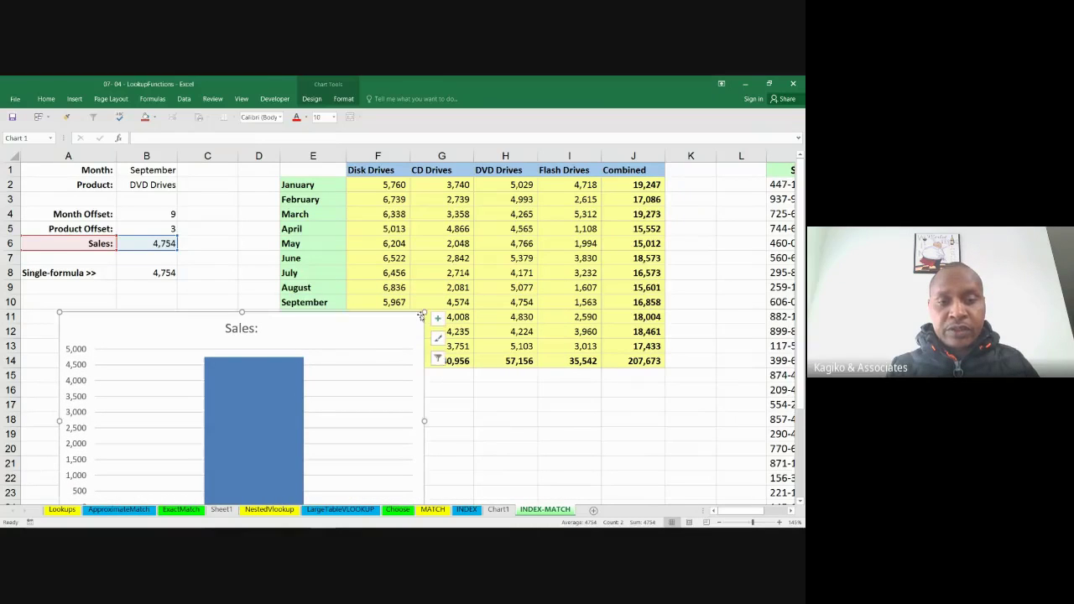
pyautogui.moveTo(424, 313); pyautogui.dragTo(276, 320)
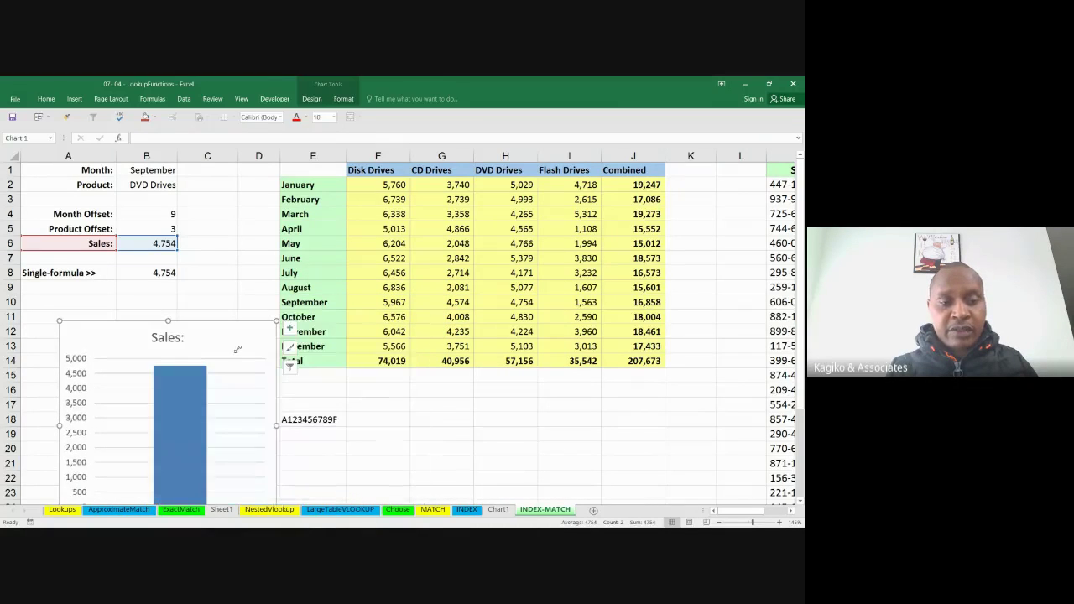
pyautogui.moveTo(204, 335)
pyautogui.mouseDown()
pyautogui.moveTo(146, 331)
pyautogui.moveTo(163, 329)
pyautogui.mouseUp()
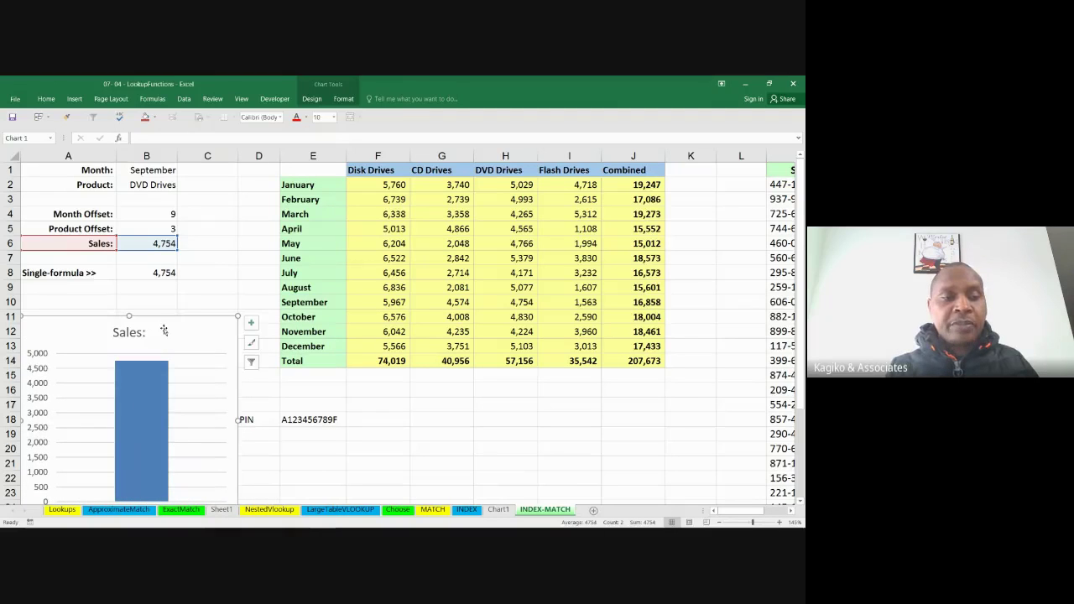
# - Set Month to October and Product to Combined so Sales reads 18,004, then return to Meet
pyautogui.click(160, 173)
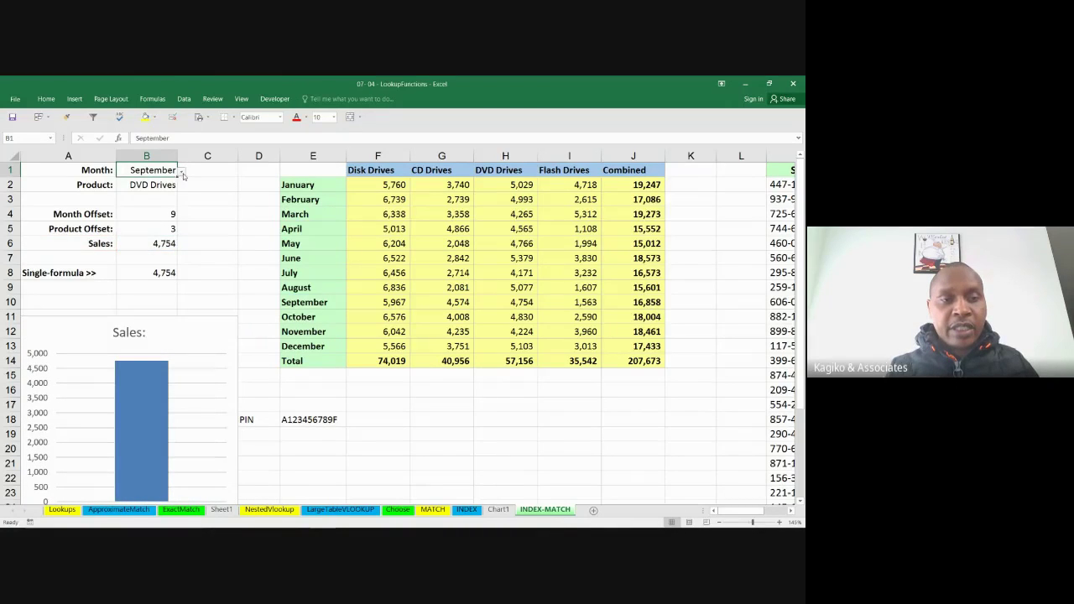
pyautogui.click(181, 172)
pyautogui.click(151, 227)
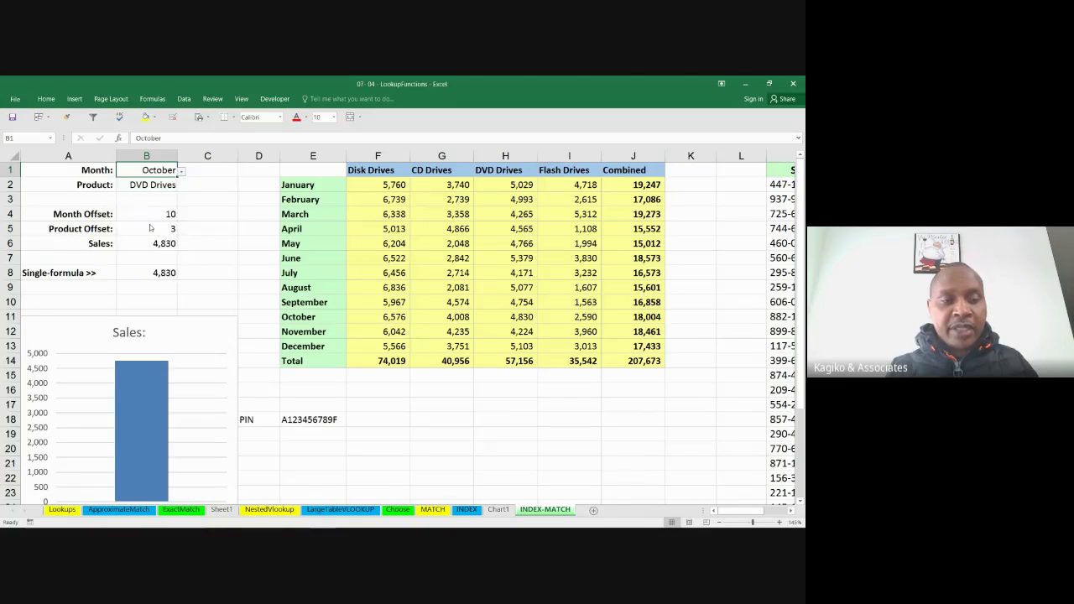
pyautogui.click(171, 185)
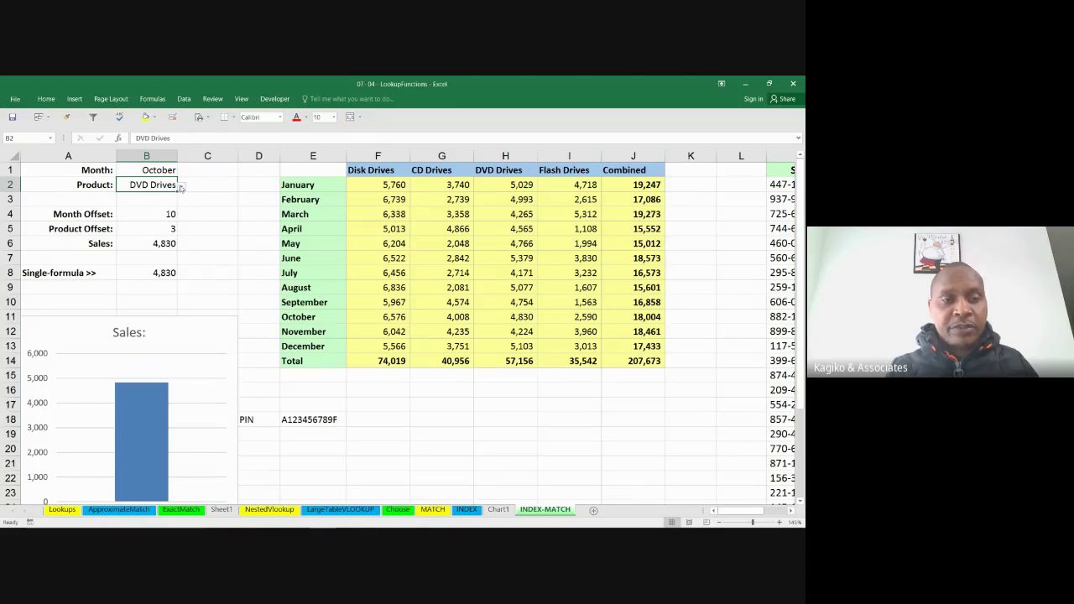
pyautogui.click(181, 185)
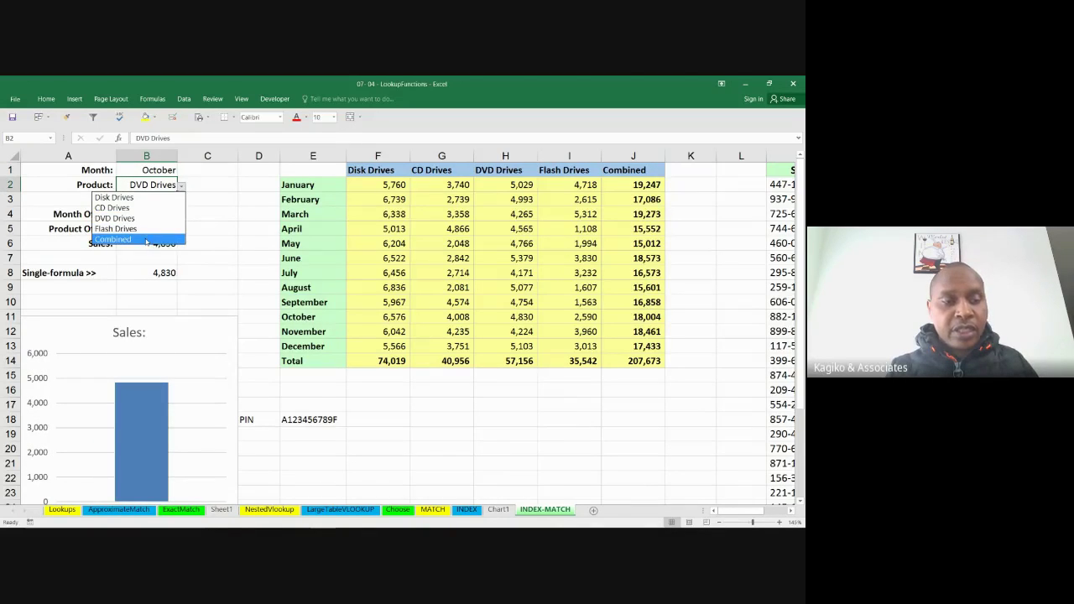
pyautogui.click(146, 240)
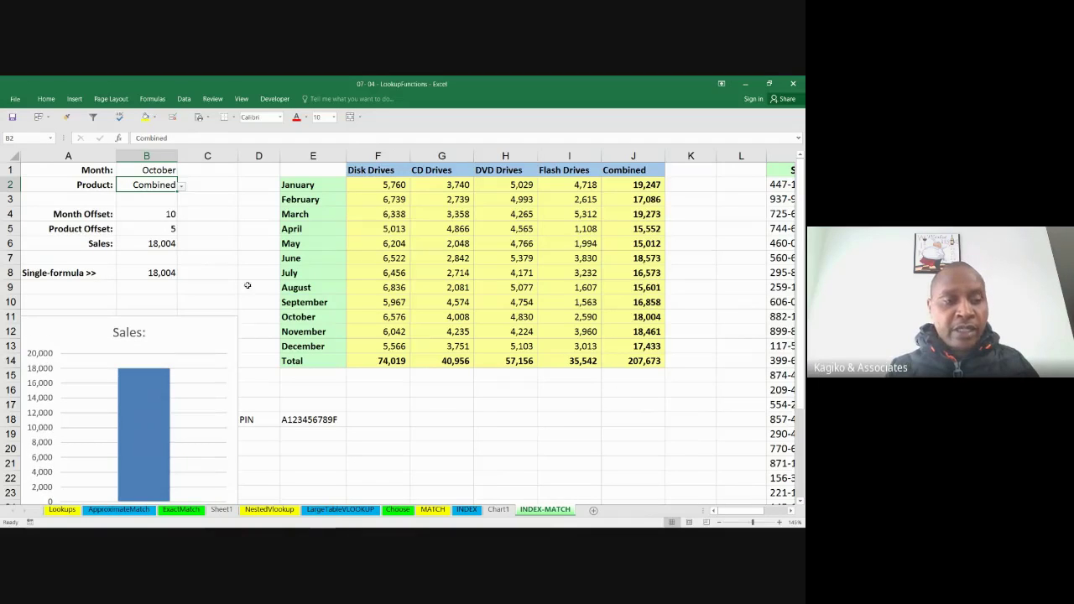
pyautogui.click(252, 260)
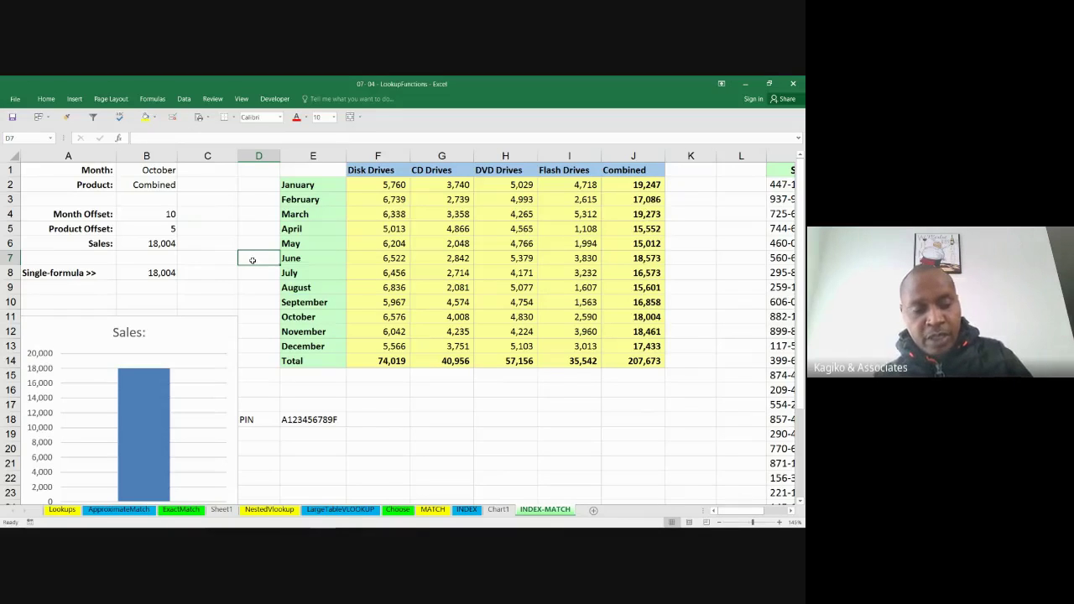
pyautogui.hotkey('alt', 'Tab')
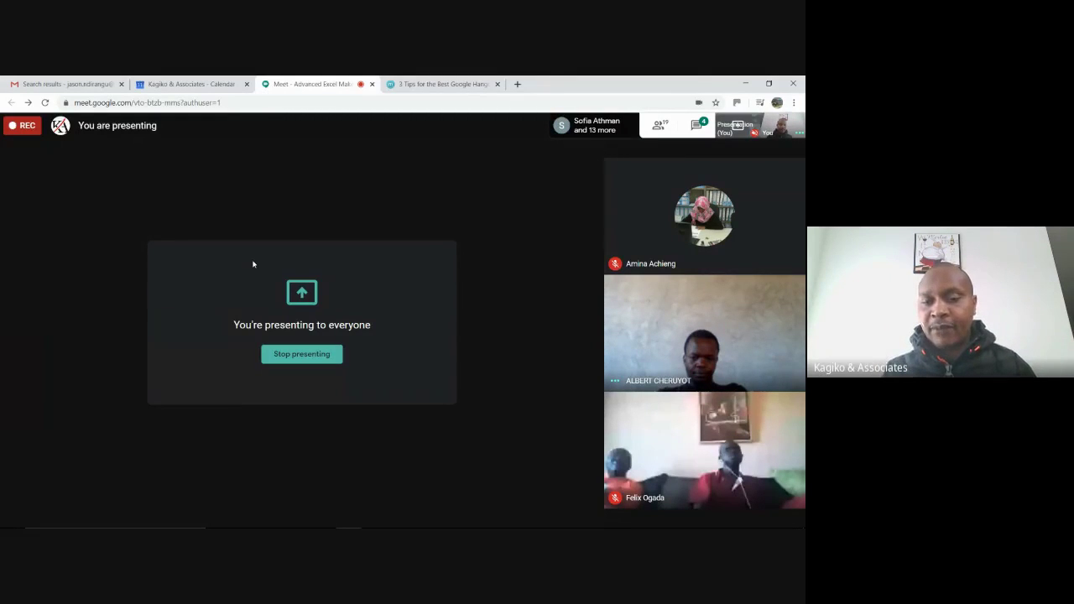
# - Mute the noisy participant's tile for everyone and confirm in the Mute dialog
pyautogui.moveTo(719, 334)
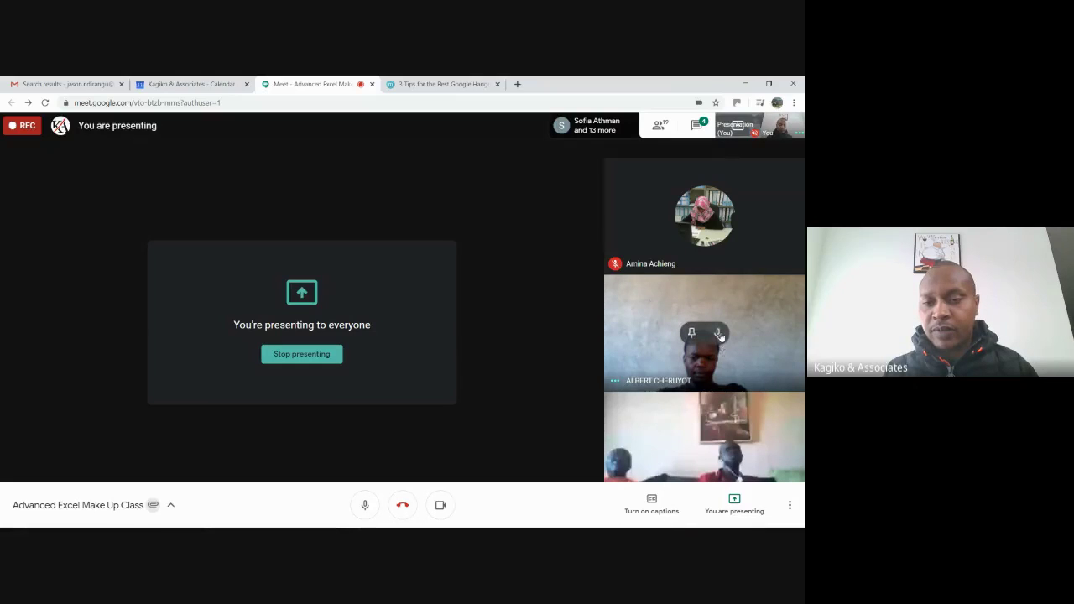
pyautogui.click(718, 333)
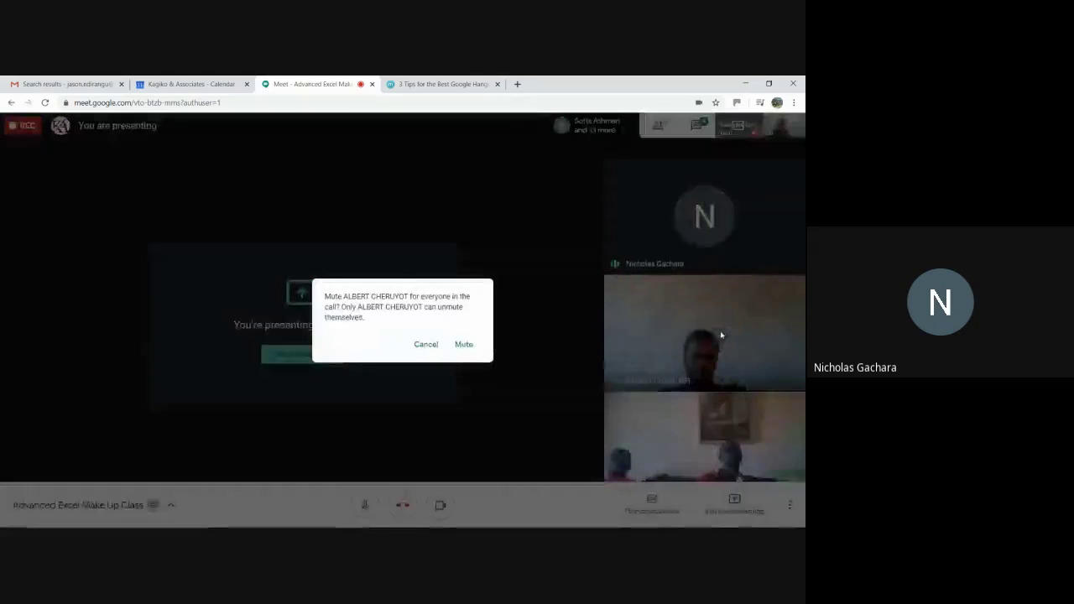
pyautogui.click(467, 345)
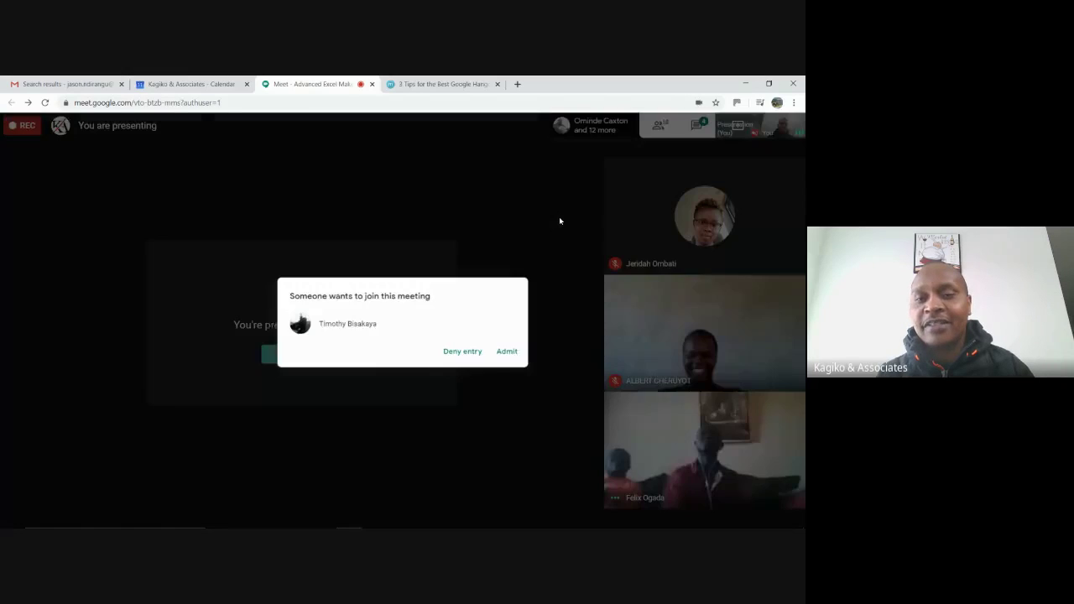
# - Admit both people waiting to join, then switch windows with Alt+Tab
pyautogui.click(506, 350)
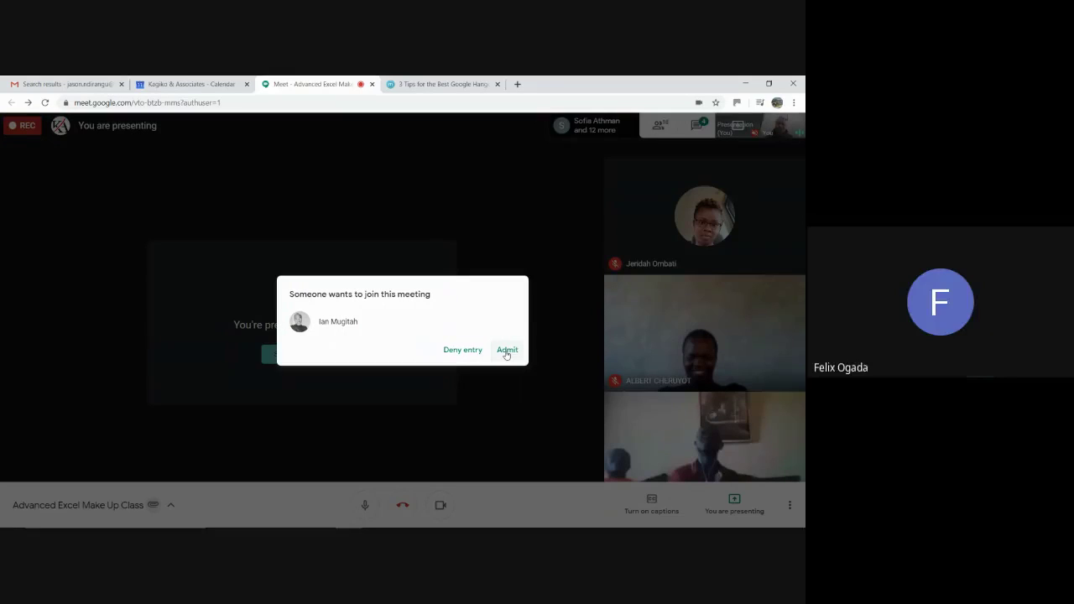
pyautogui.click(507, 350)
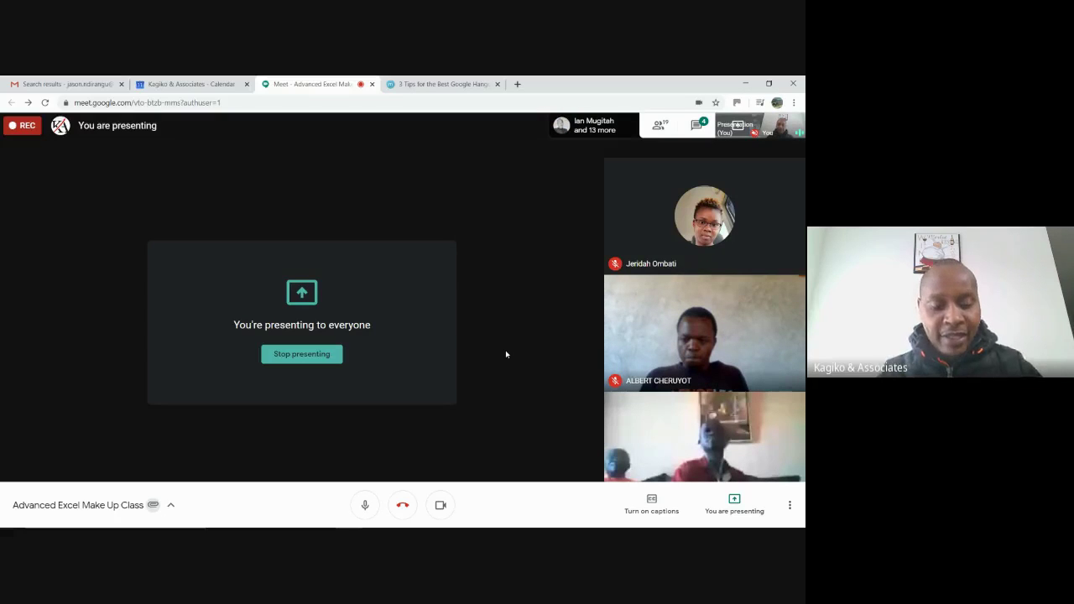
pyautogui.hotkey('alt', 'Tab')
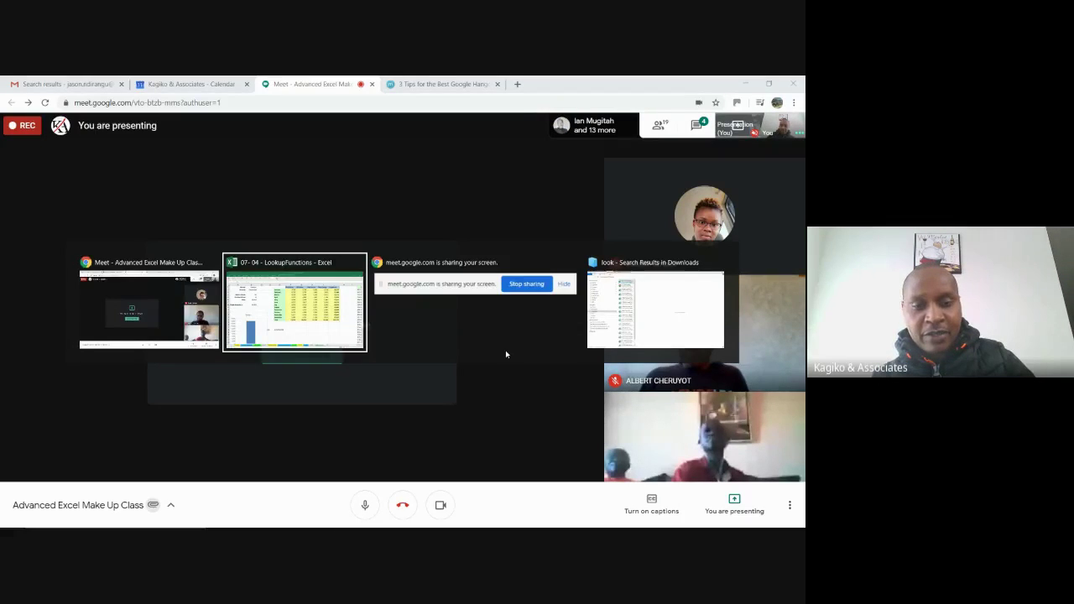
pyautogui.hotkey('alt', 'Tab')
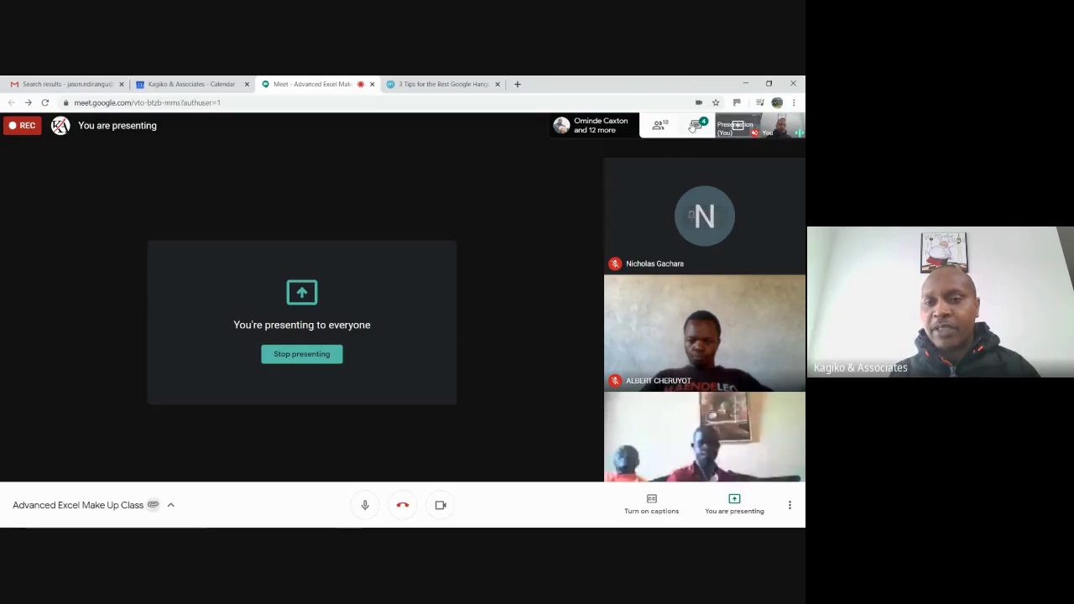
# - Open the People (18) panel and scroll the participants, closing and reopening it once
pyautogui.click(659, 125)
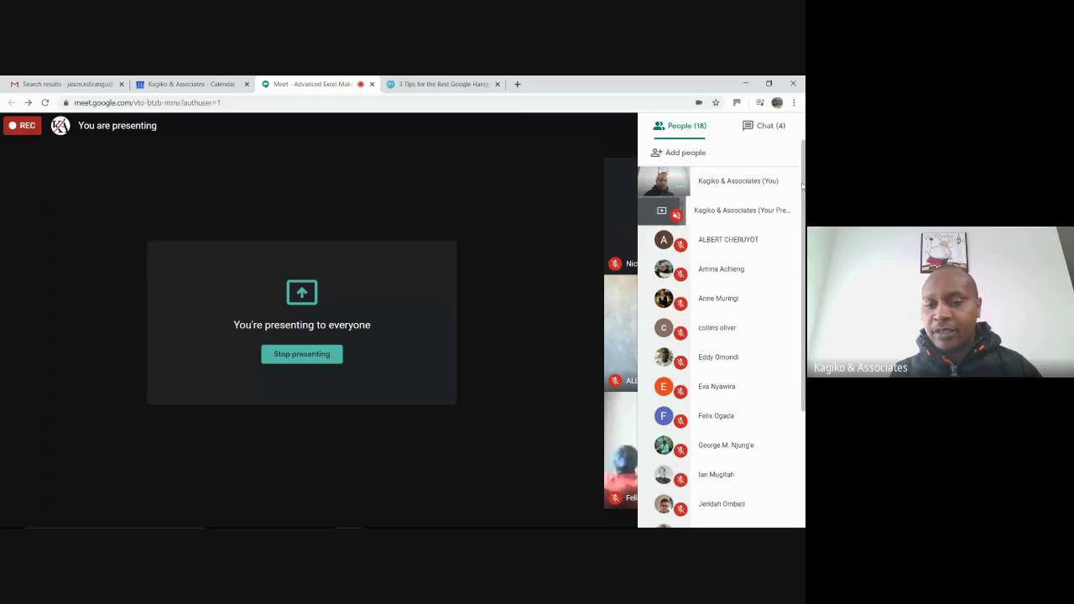
pyautogui.moveTo(802, 186); pyautogui.dragTo(805, 322)
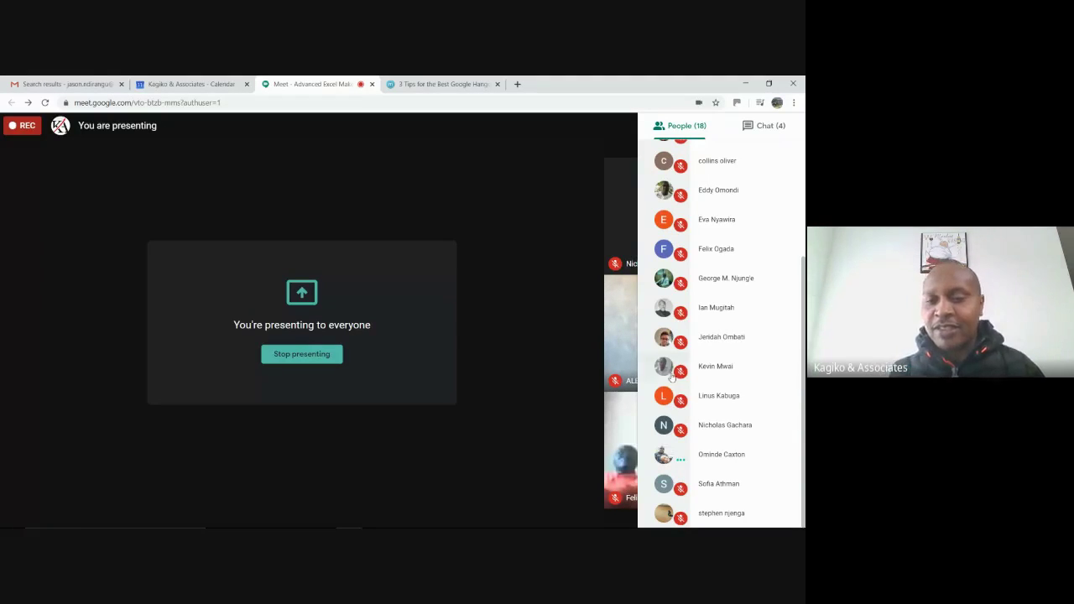
pyautogui.click(551, 290)
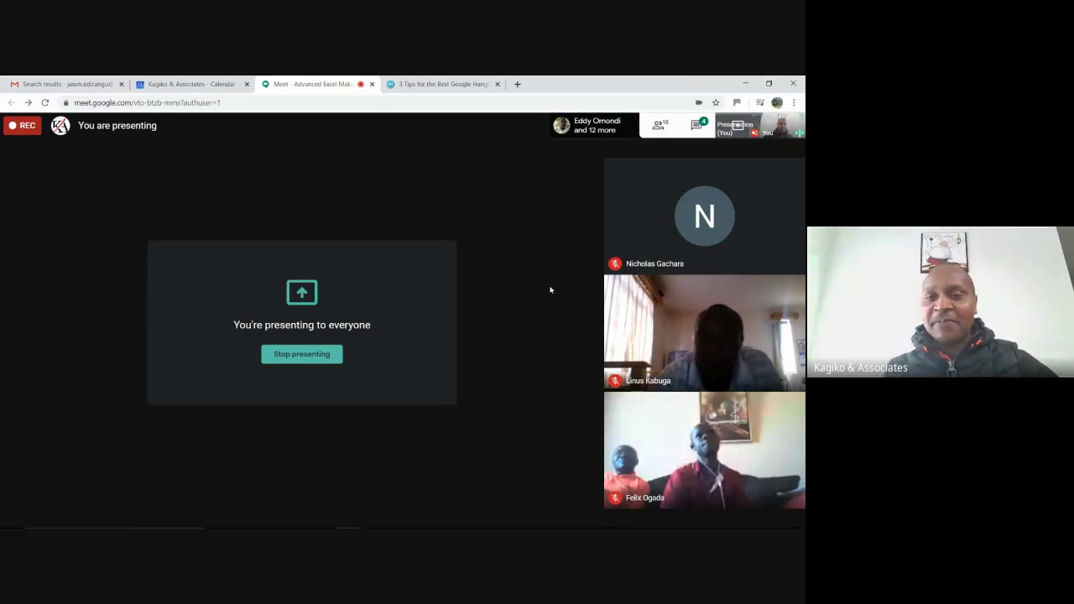
pyautogui.click(656, 127)
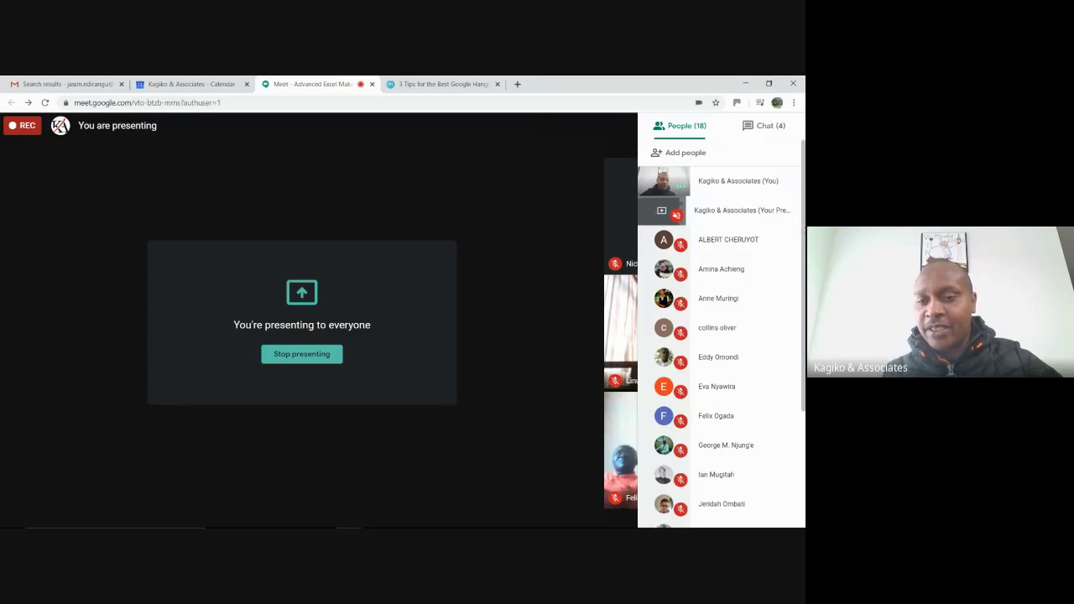
pyautogui.moveTo(801, 240); pyautogui.dragTo(803, 356)
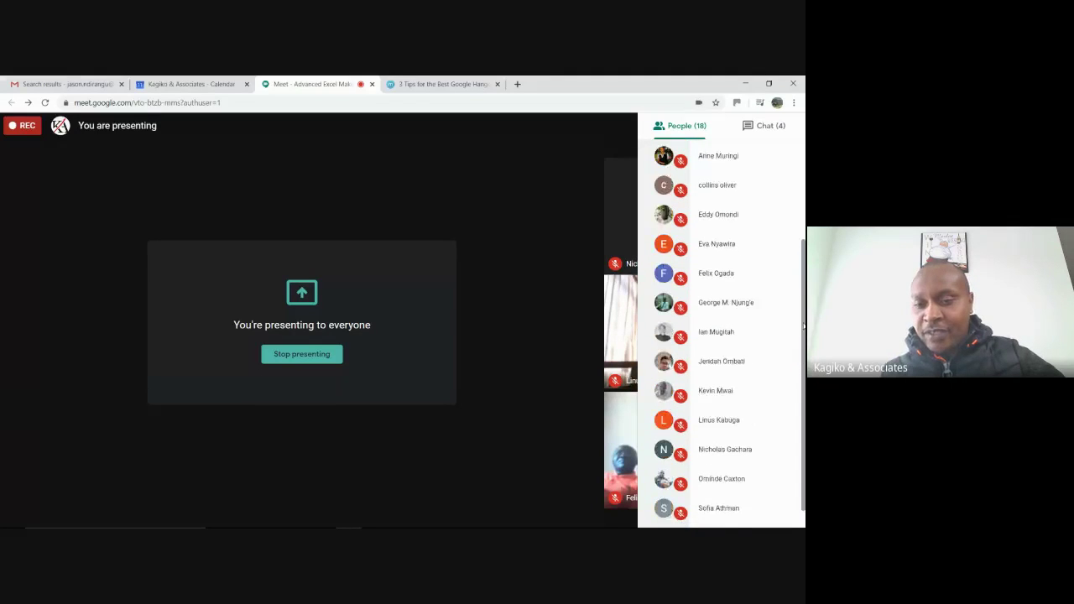
# - Close the People side panel to bring back the participant video tiles
pyautogui.click(545, 363)
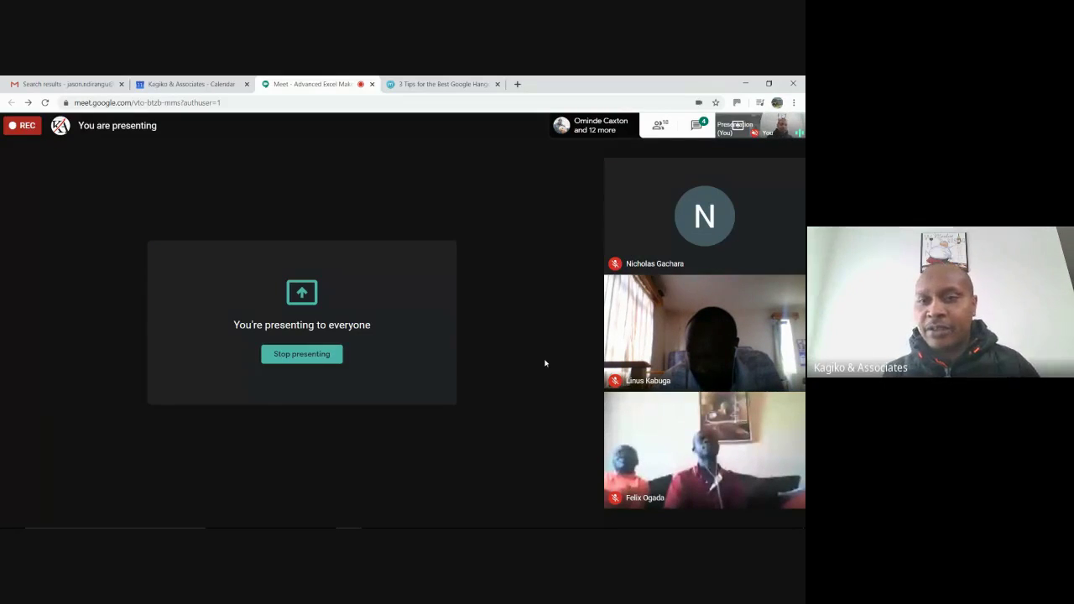
pyautogui.click(659, 126)
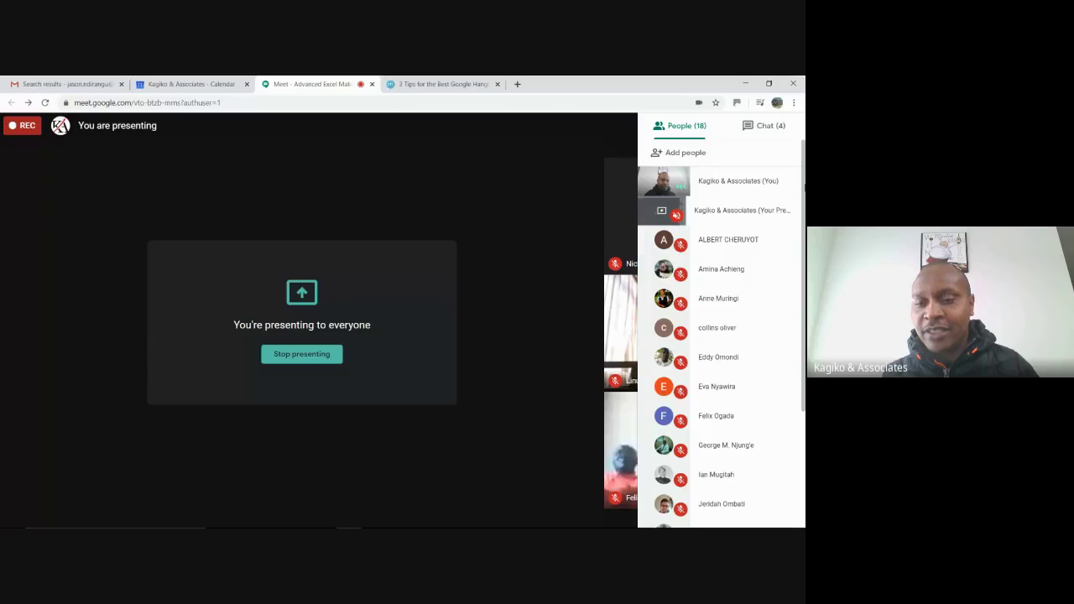
pyautogui.scroll(-3, 721, 335)
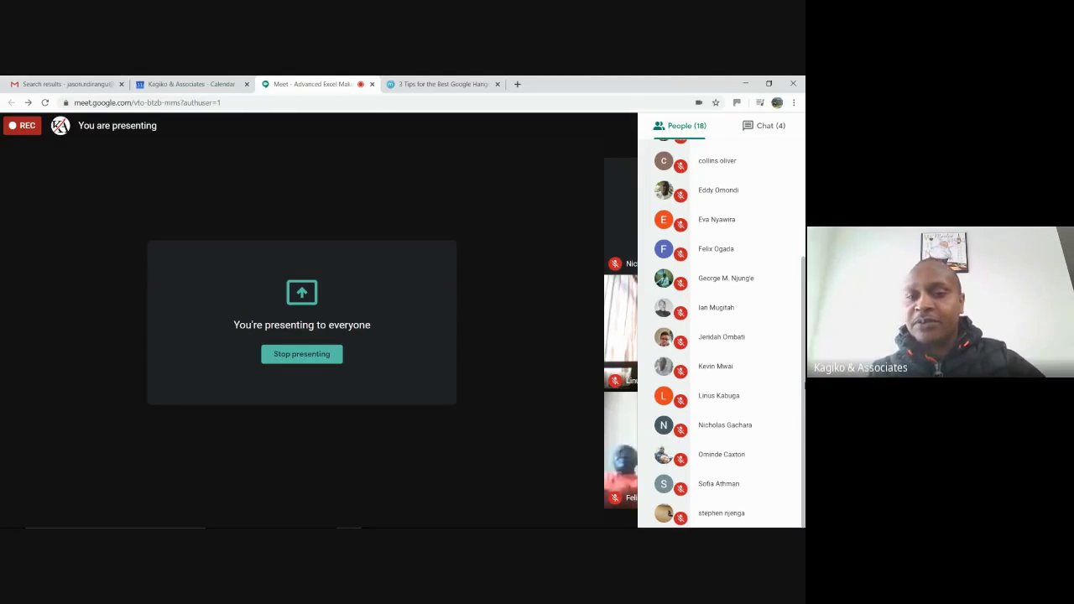
pyautogui.click(533, 225)
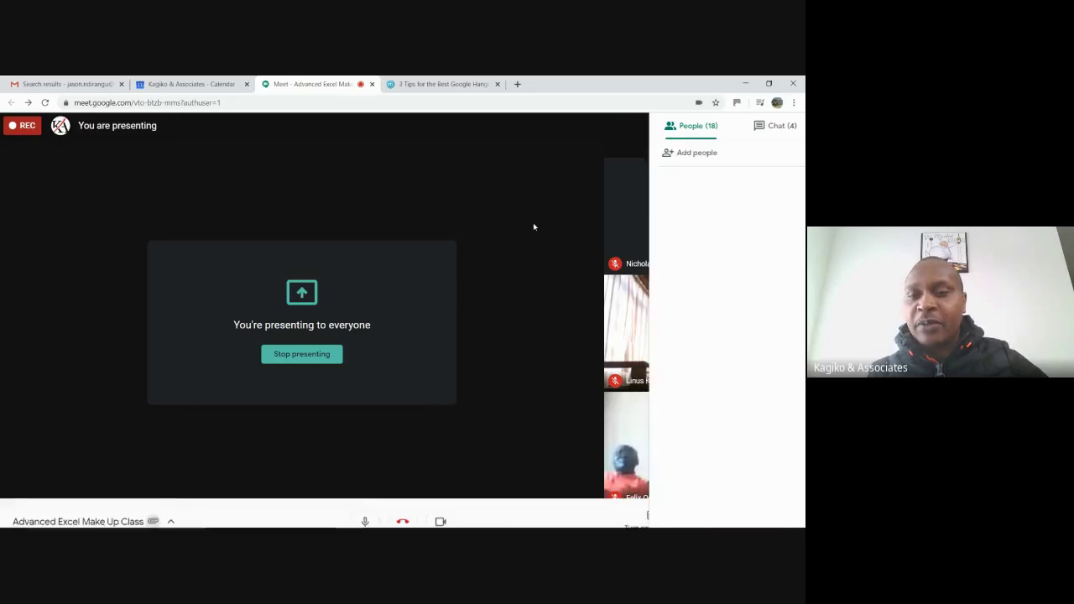
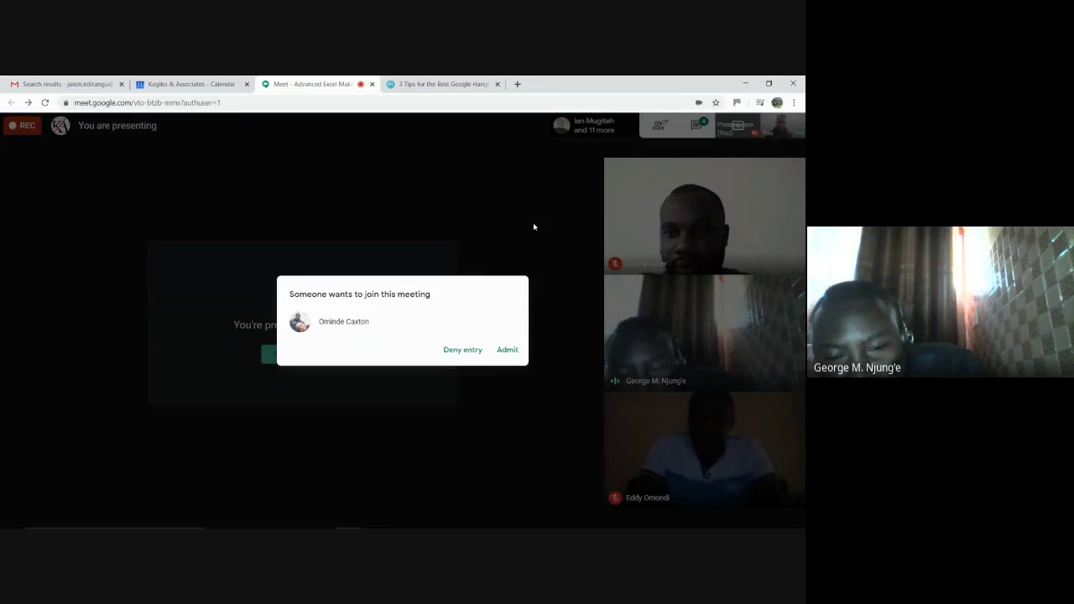
# - Admit the waiting participant into the Advanced Excel Make Up Class meeting
pyautogui.click(507, 349)
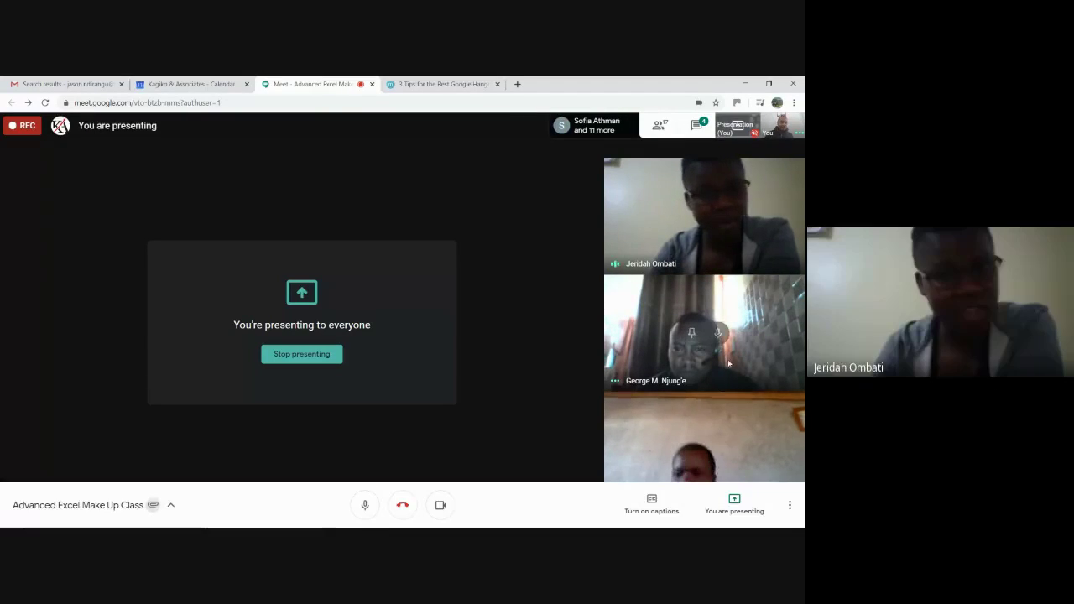
# - Mute the selected participant's microphone for everyone in the class call
pyautogui.click(720, 333)
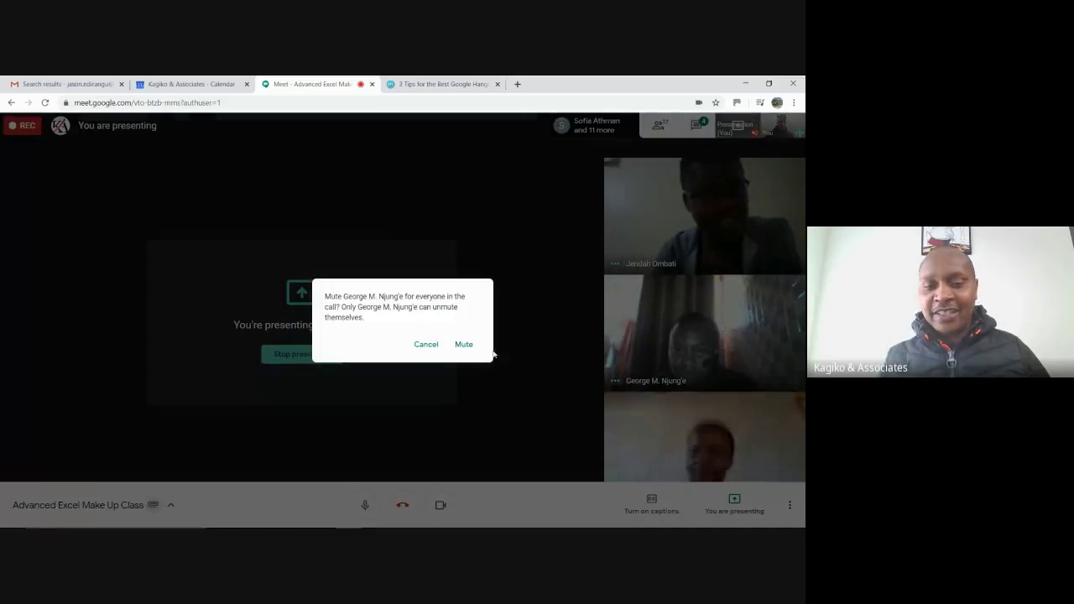
pyautogui.click(463, 345)
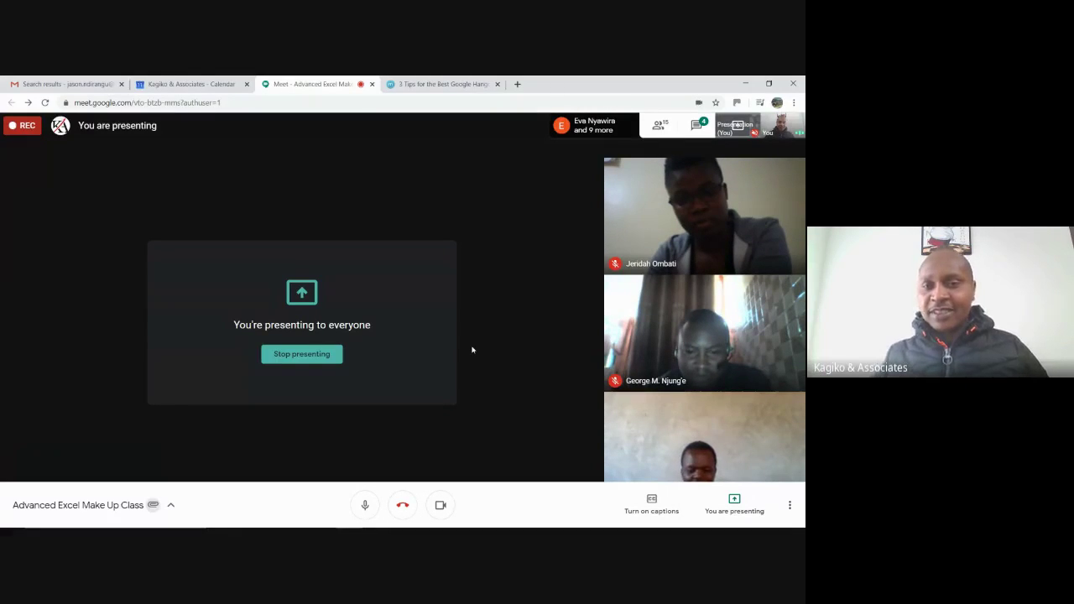
pyautogui.click(604, 134)
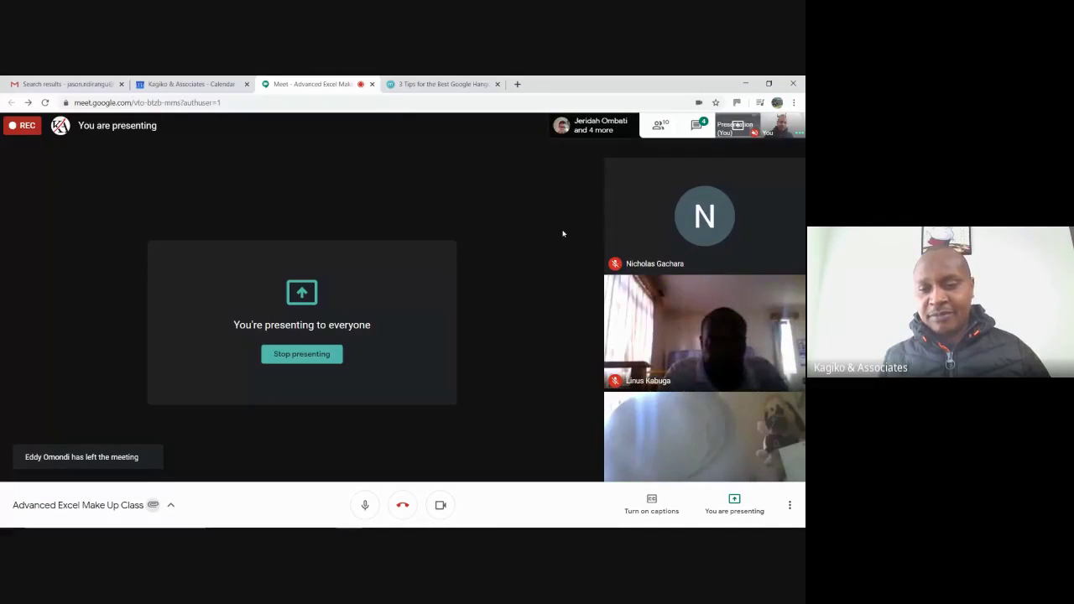
pyautogui.click(696, 125)
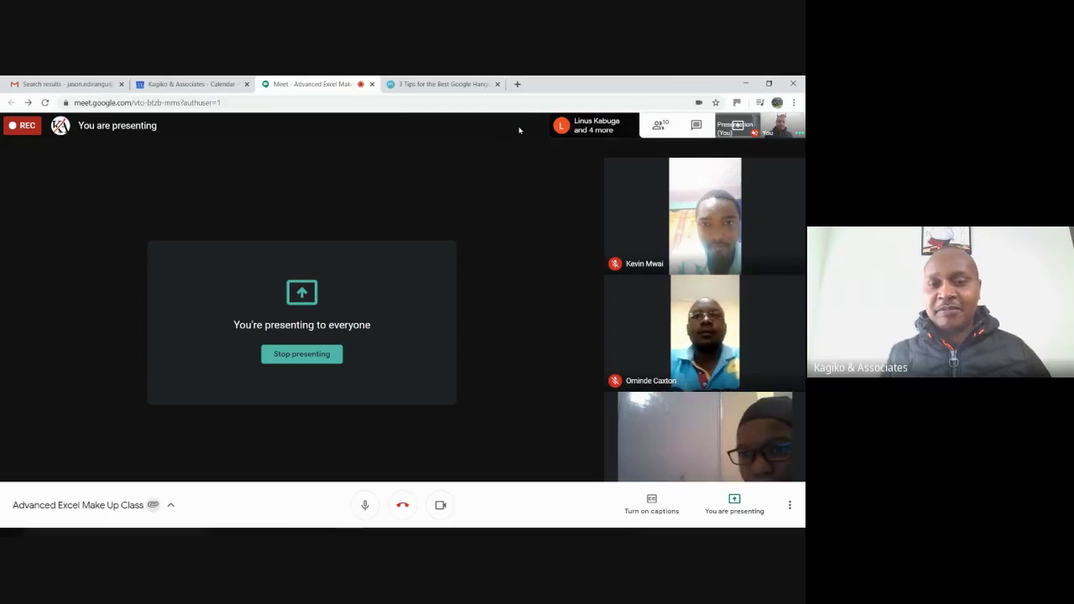
# - Review the list of people still in the class, then leave the call
pyautogui.click(597, 132)
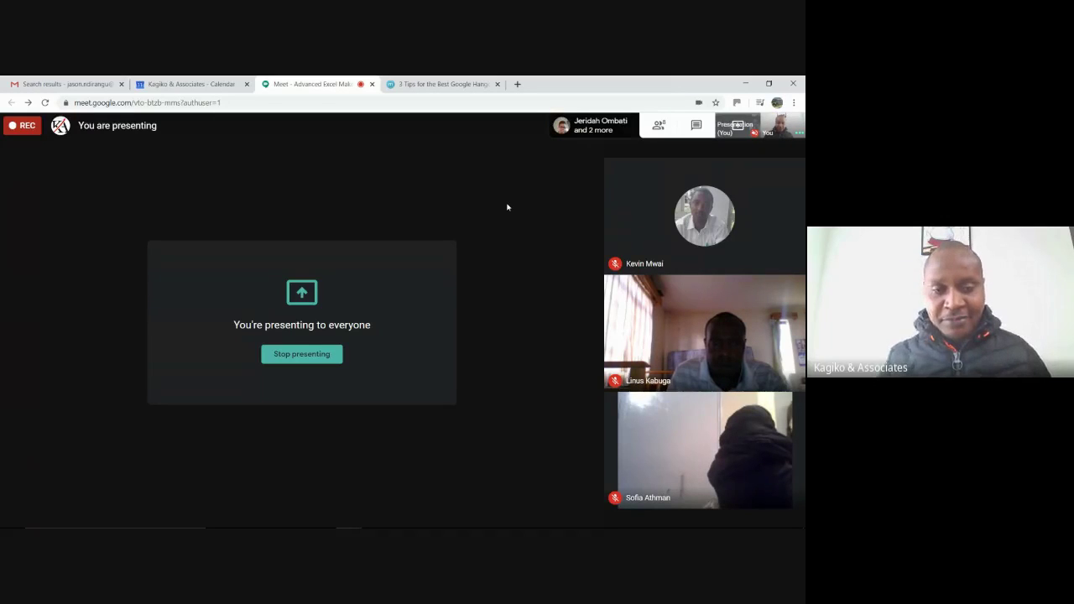
pyautogui.moveTo(523, 341)
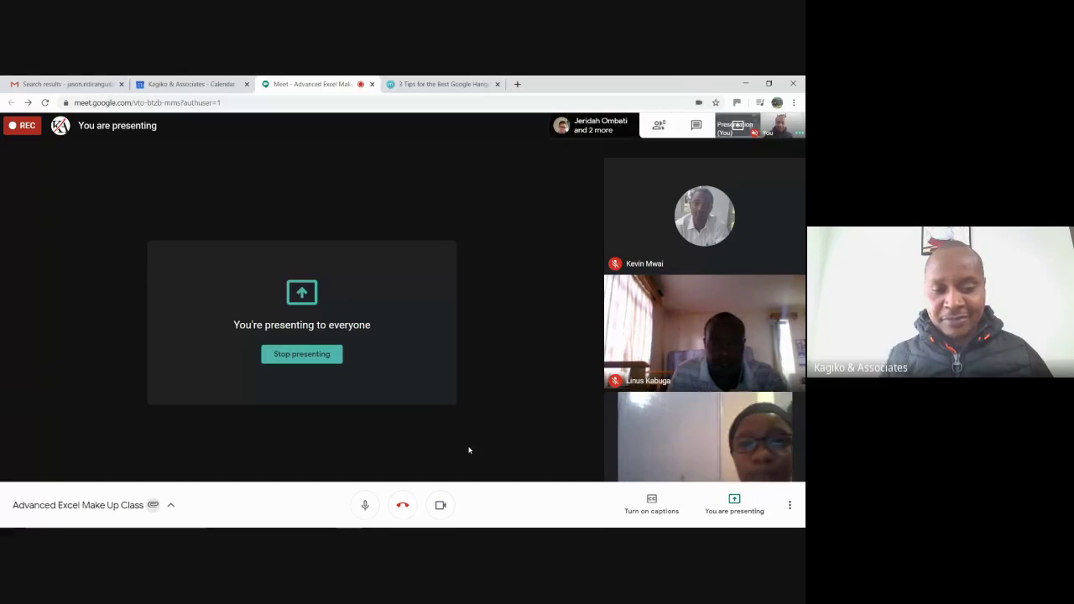
pyautogui.click(403, 504)
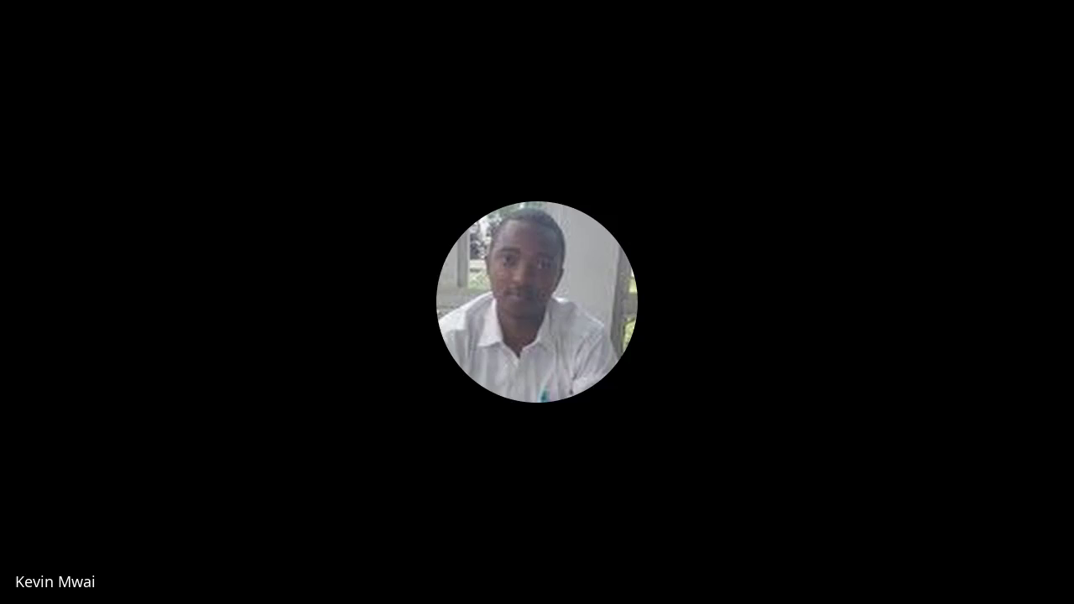